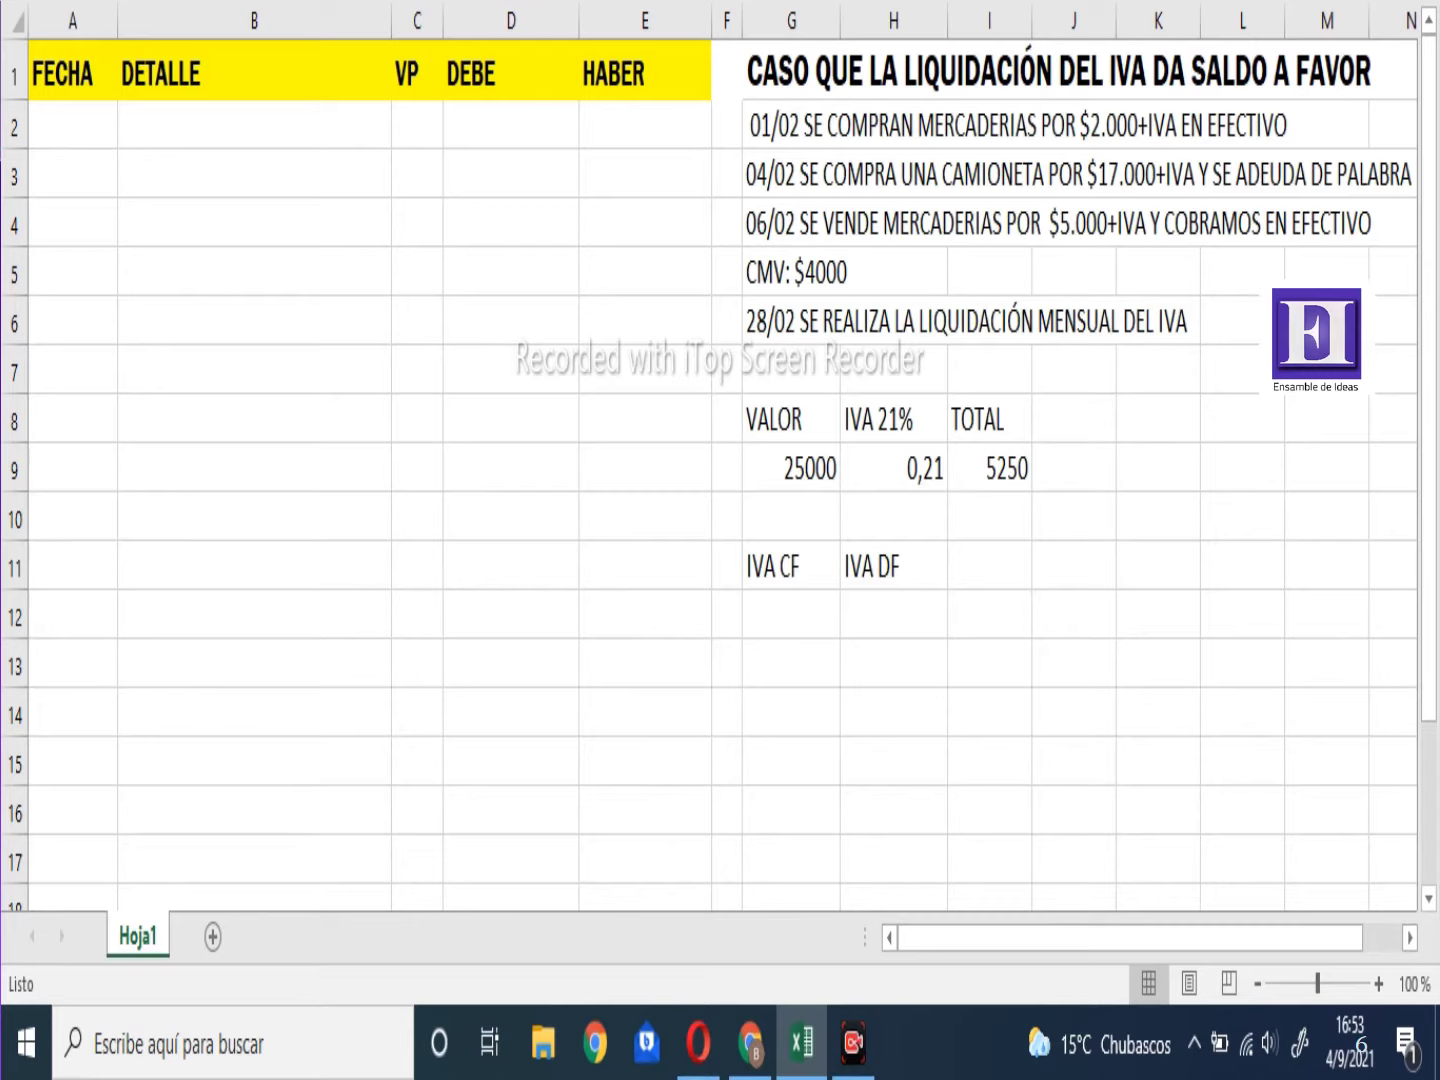
Enter the 1-2 entry's first line: MERCADERIAS, A+, with a 2000 debit
click(72, 124)
text(1-2)
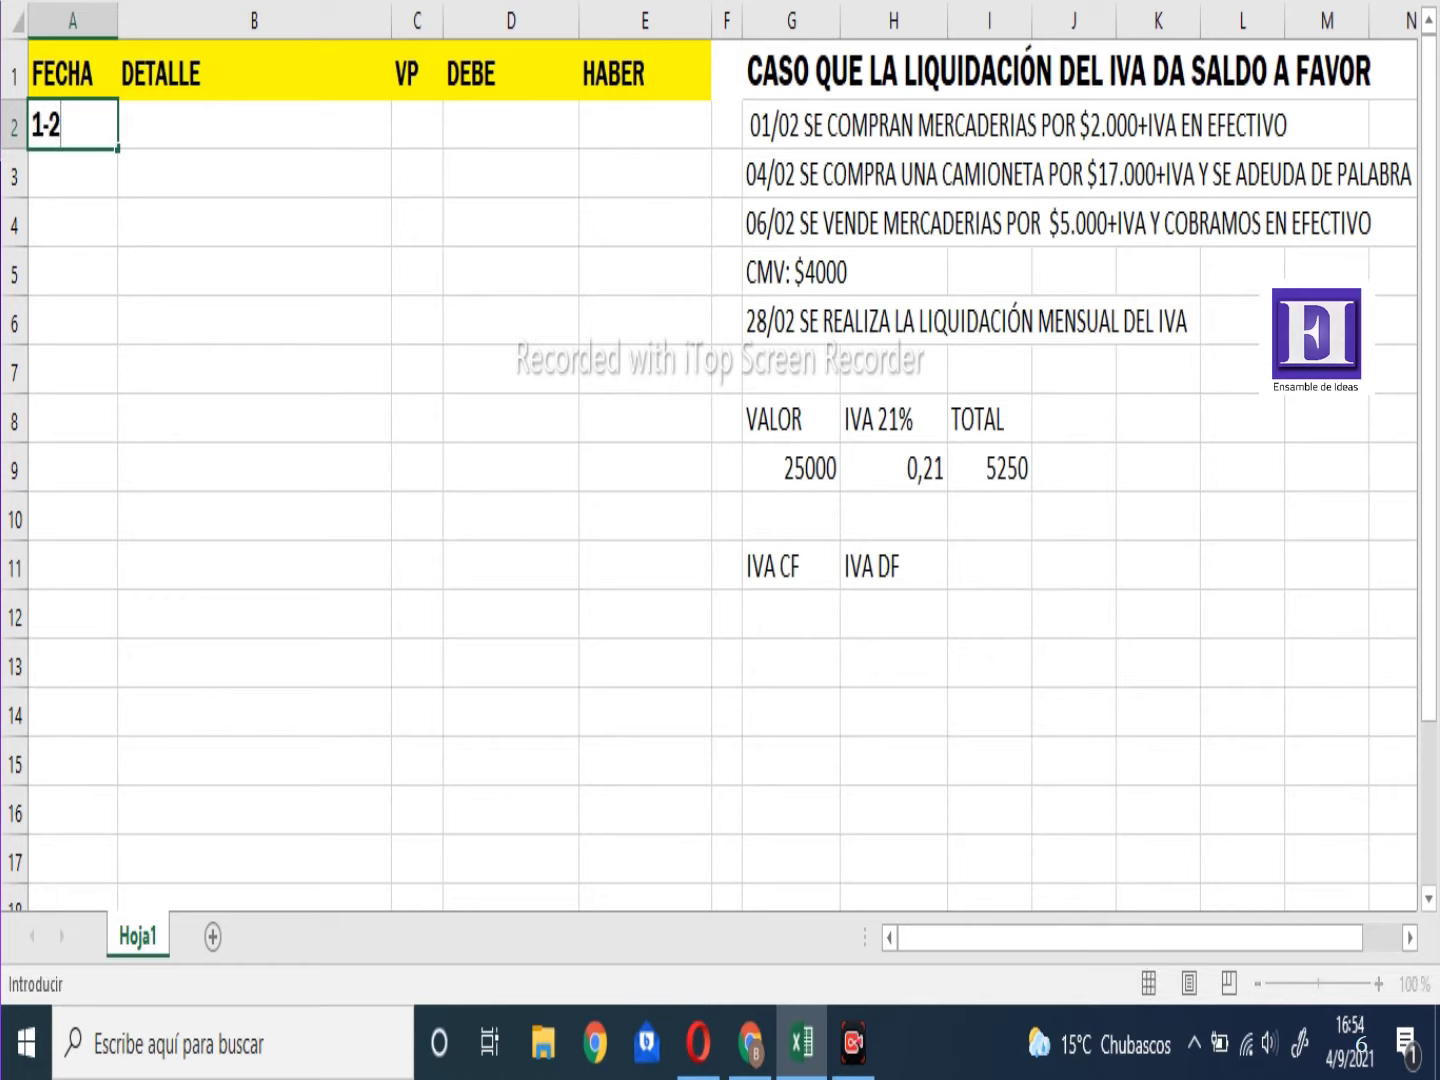
key(Tab)
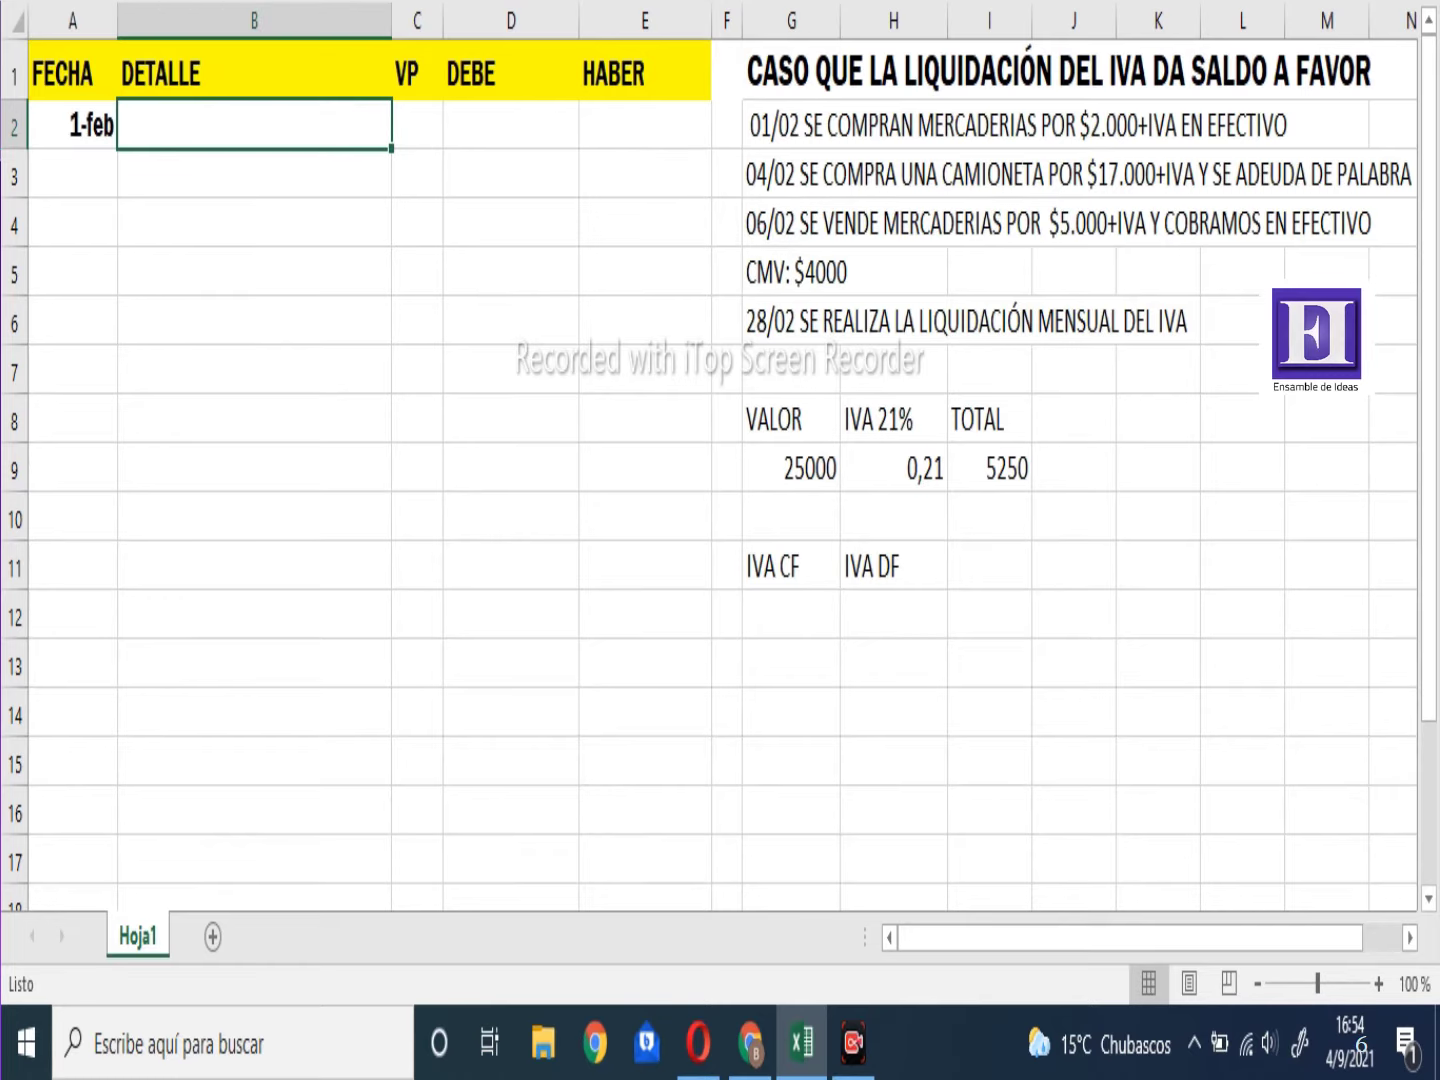
text(MERCE)
key(BackSpace)
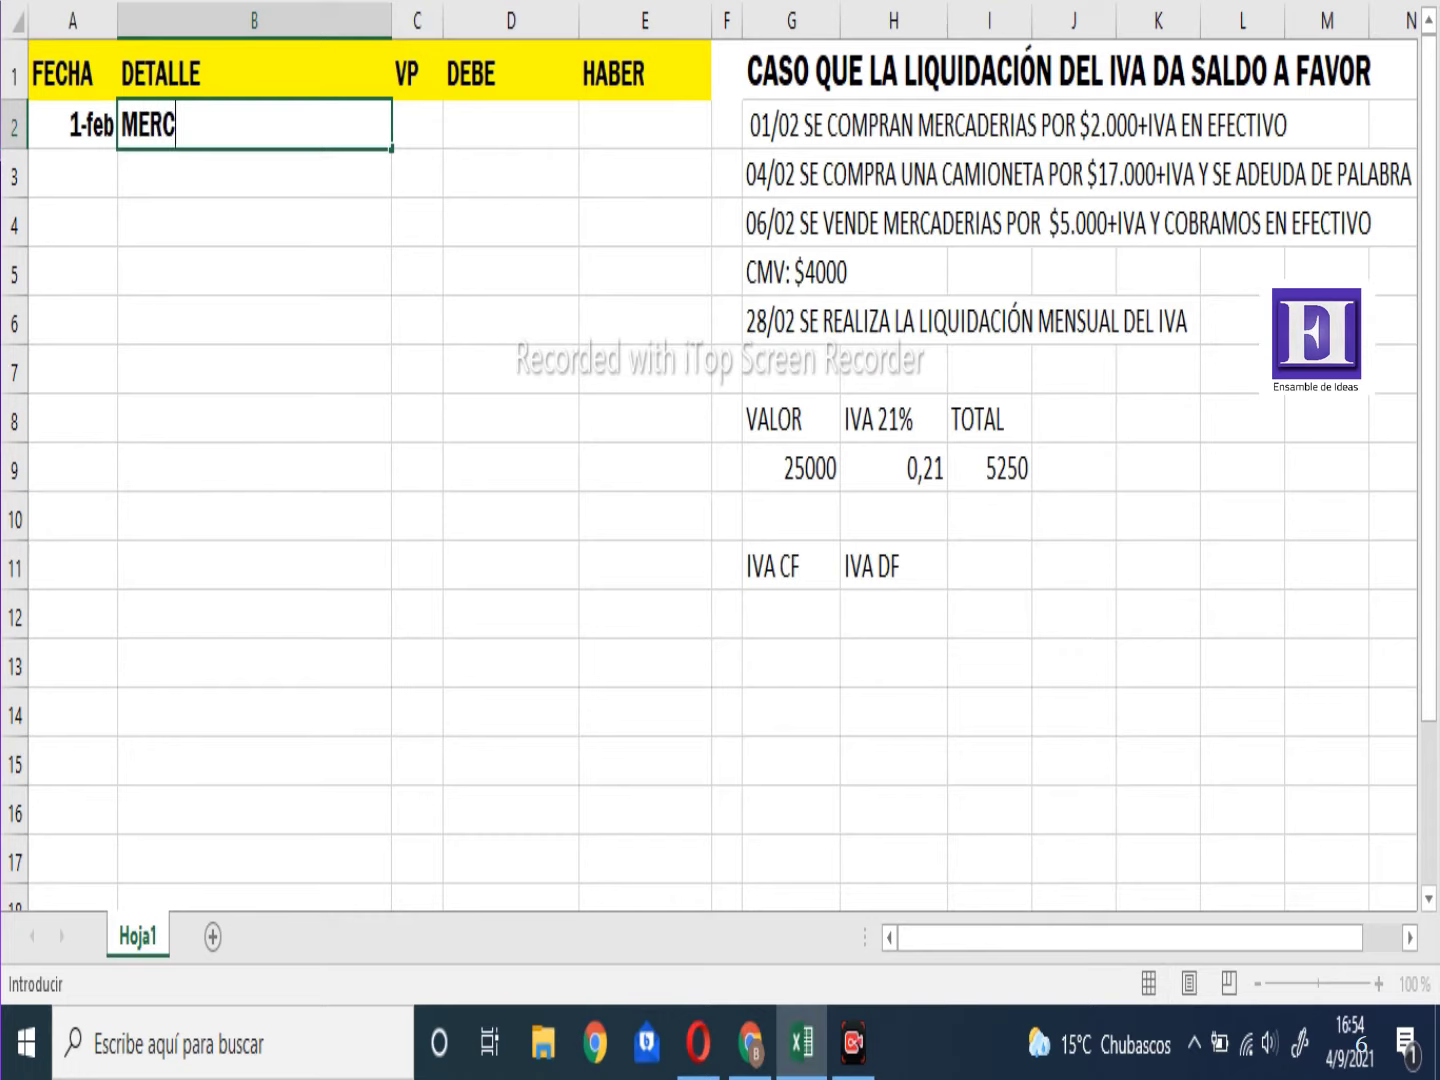
text(ADERIAS)
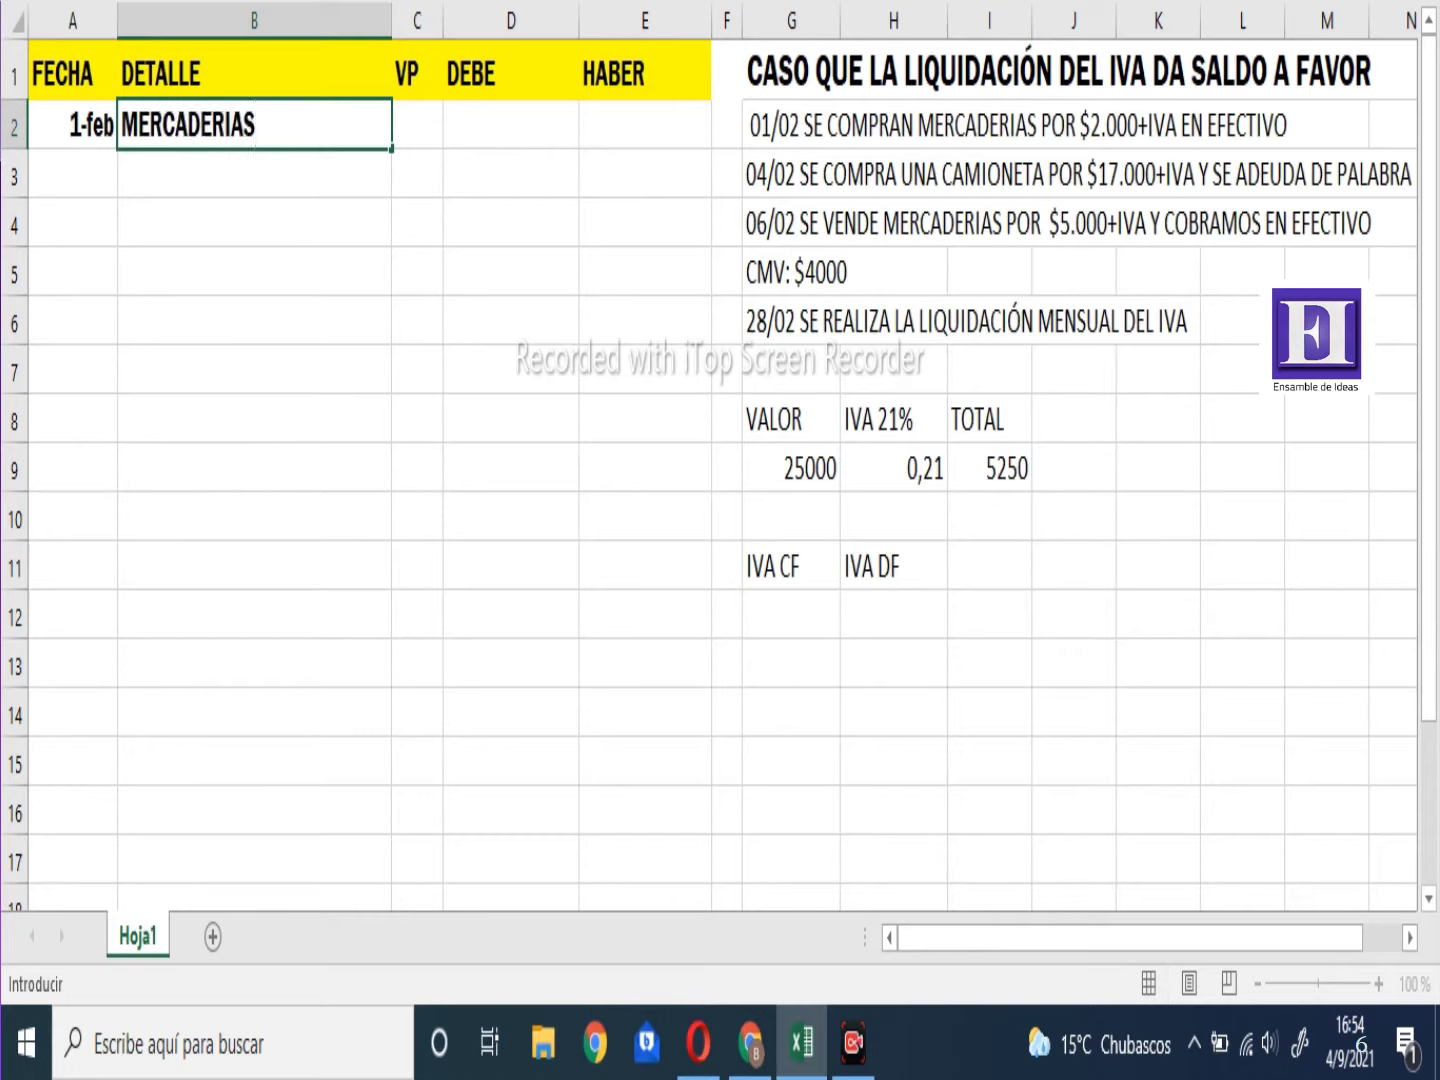
key(Tab)
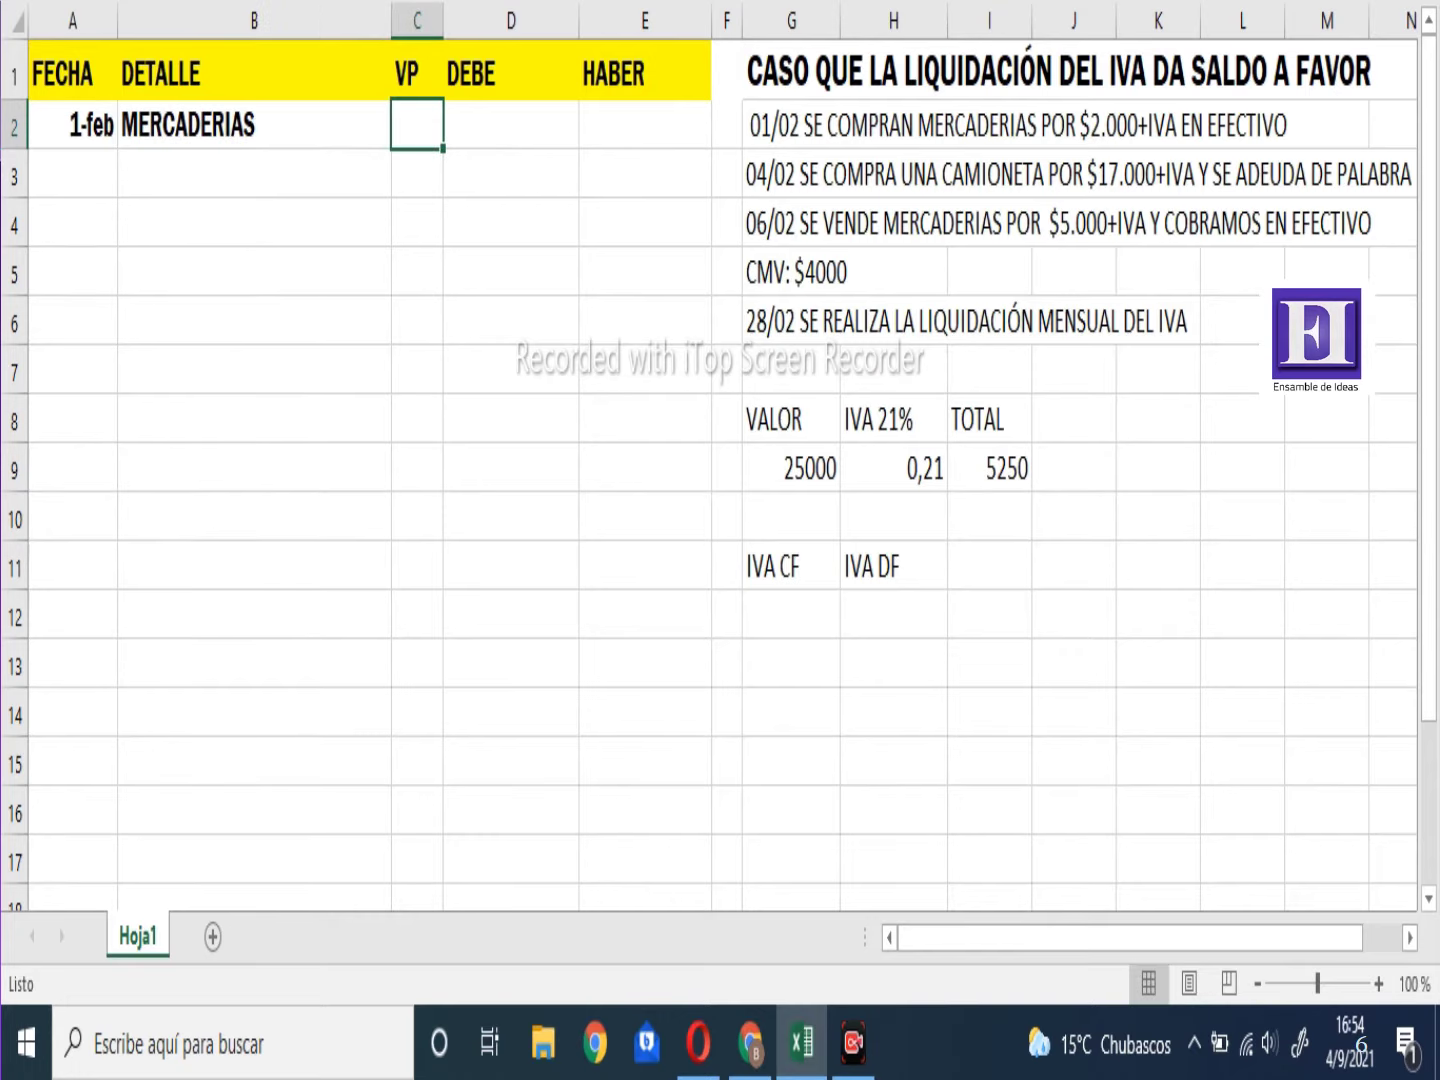
text(A+)
key(Tab)
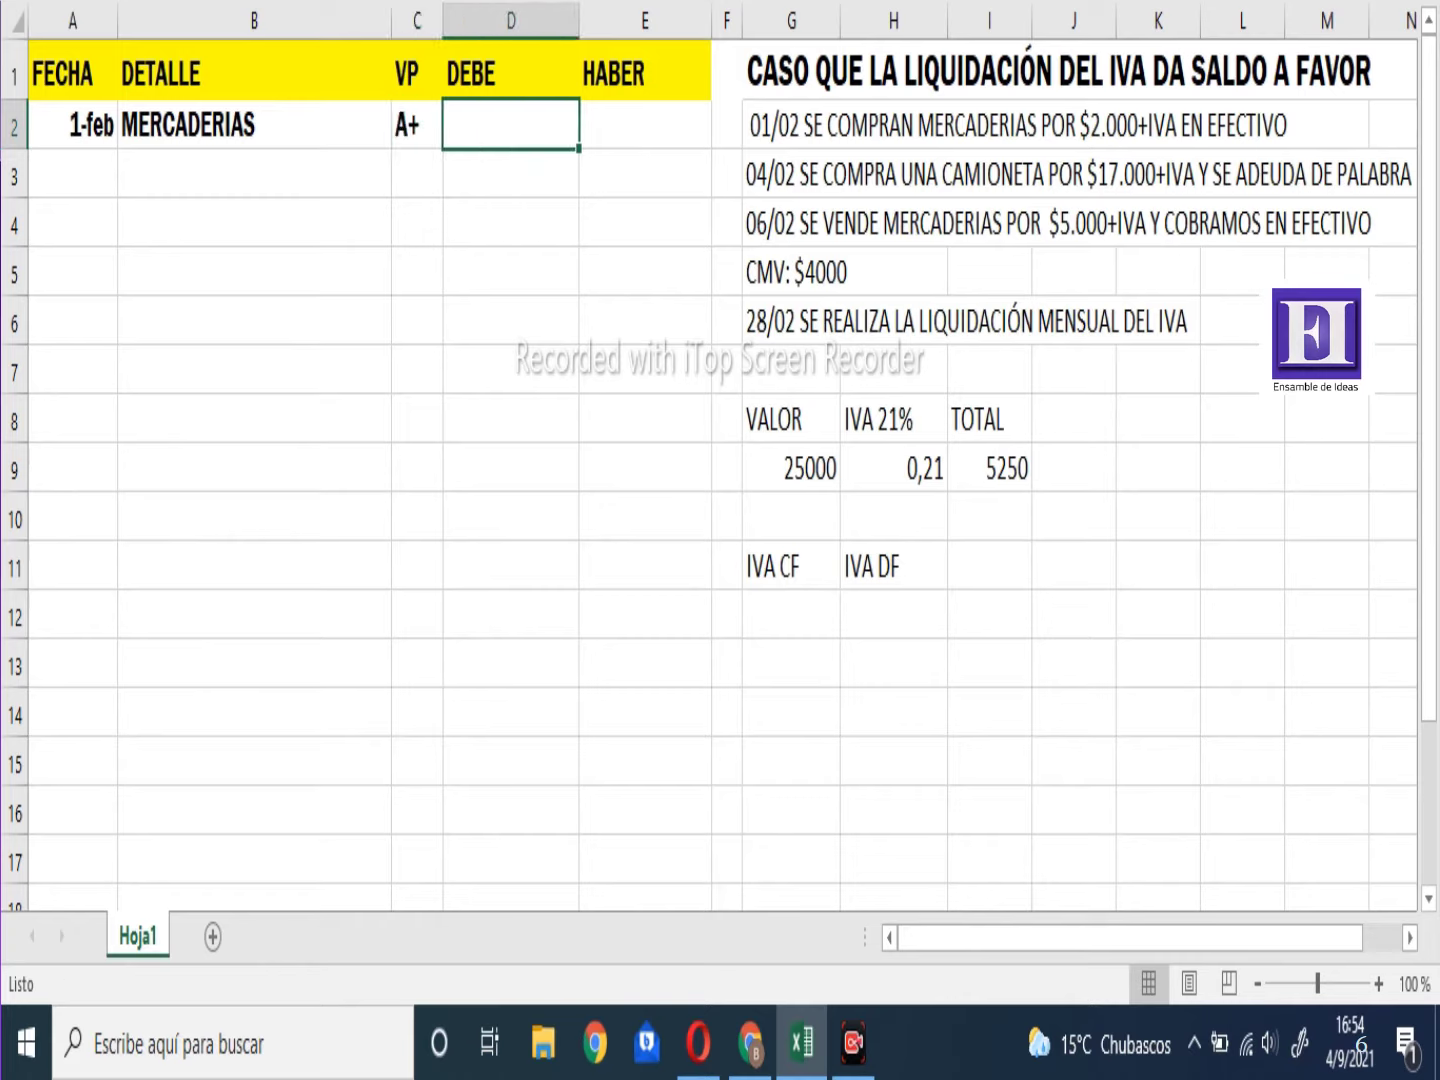
text(2000)
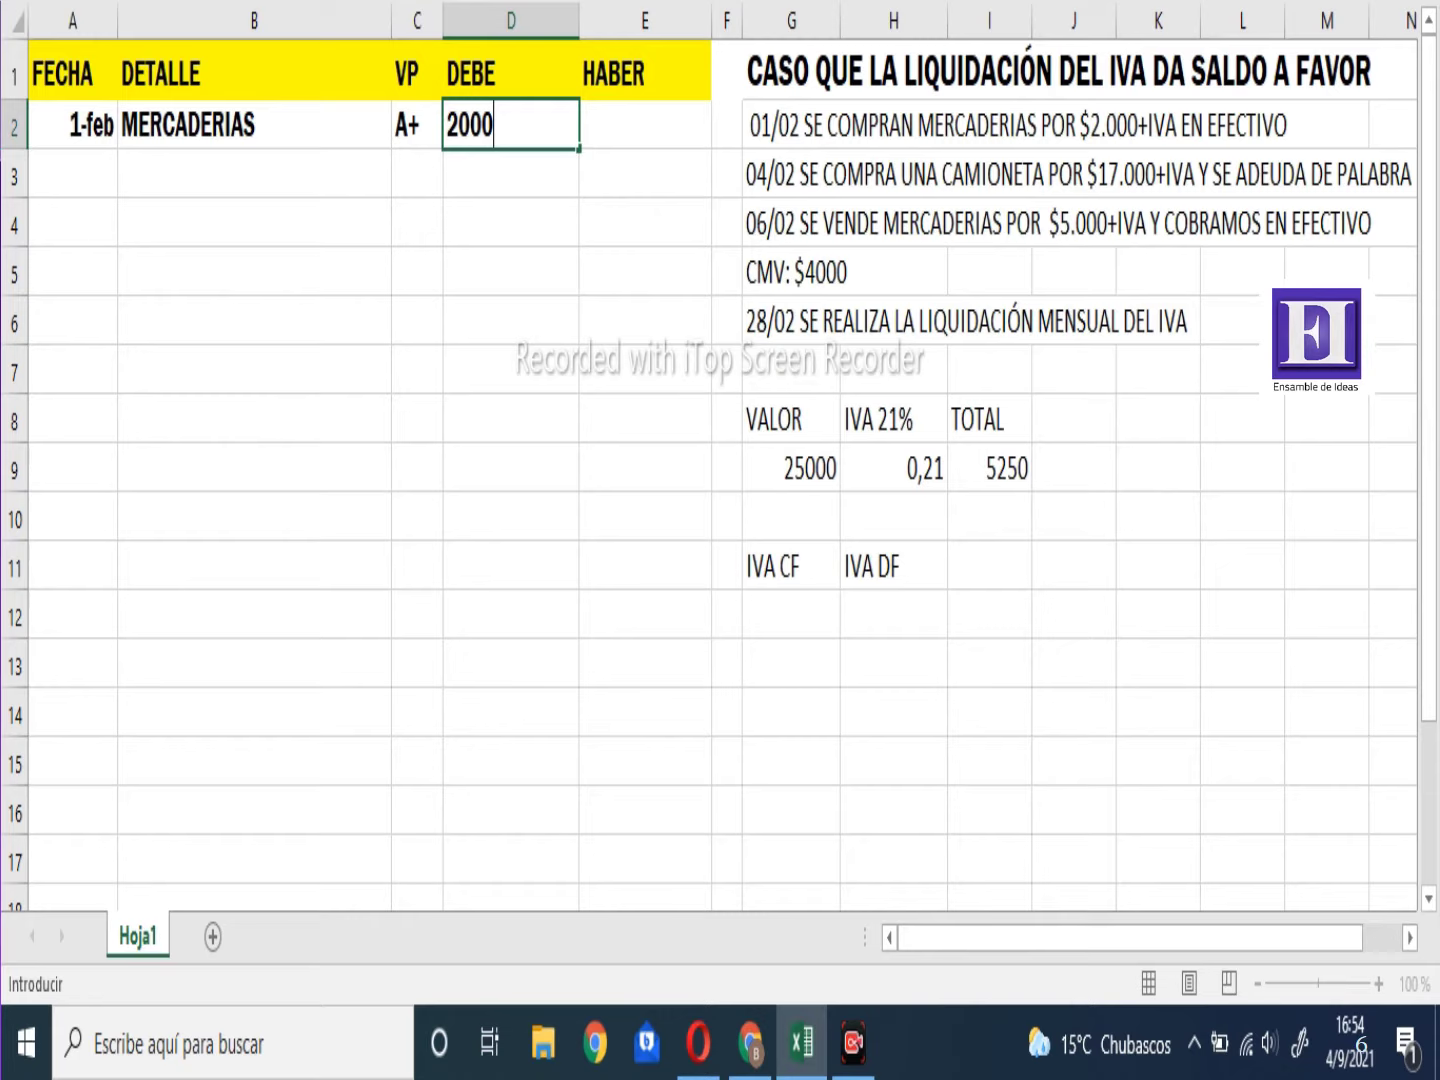
key(Return)
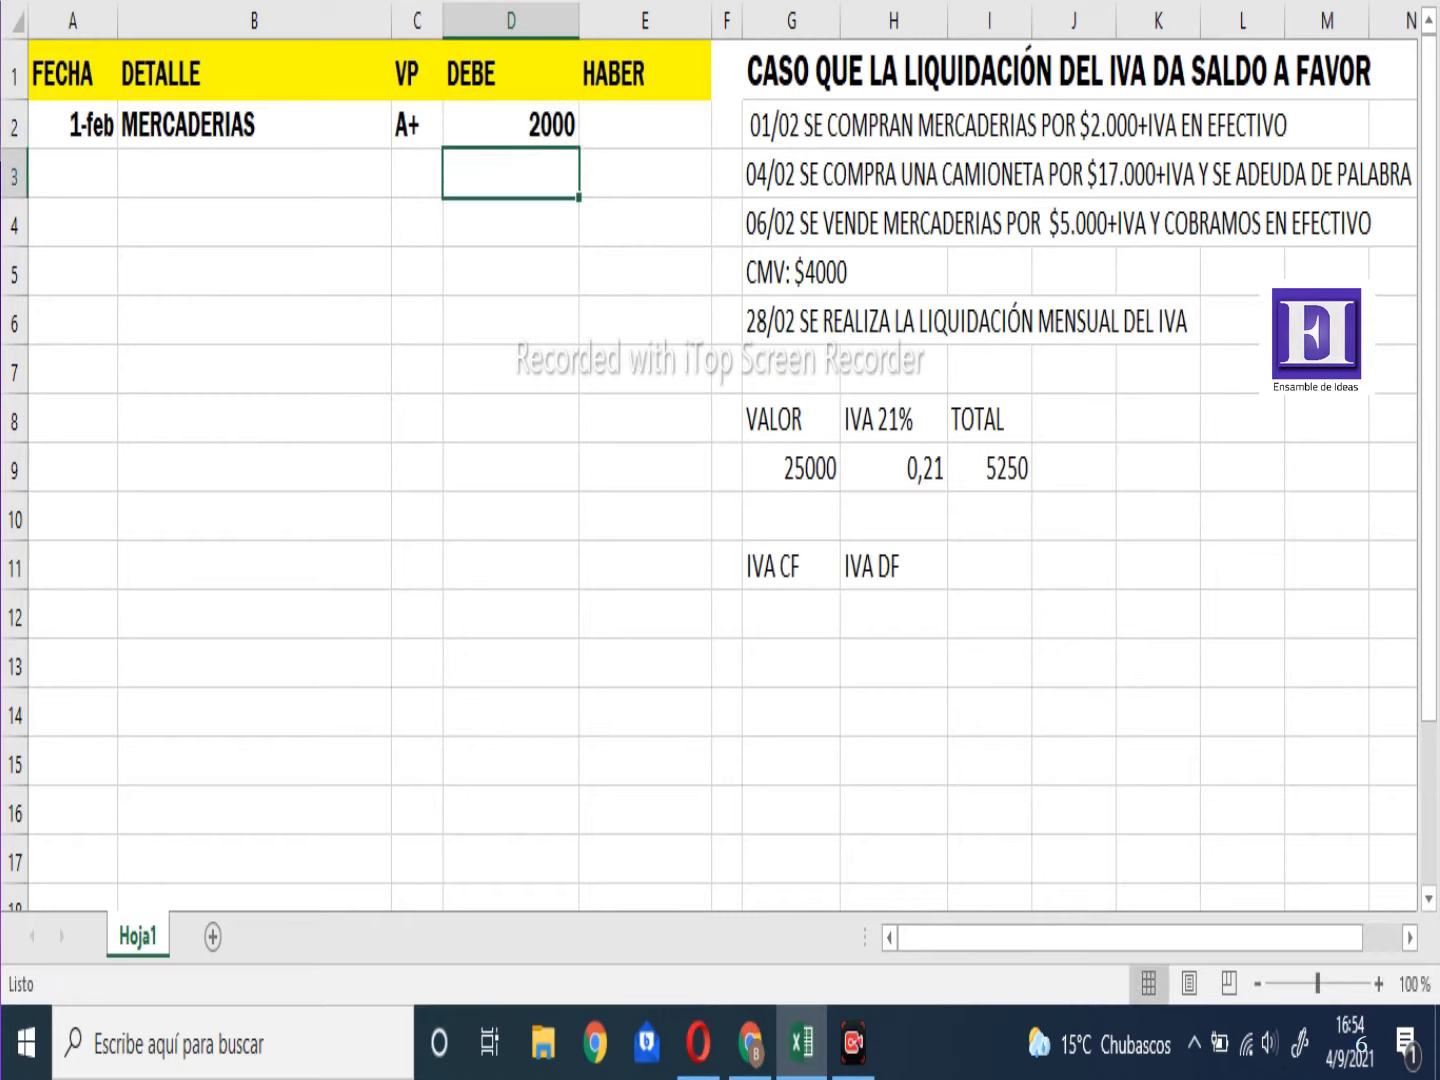
Add IVA CREDITO FISCAL marked A+ in row 3
key(Left)
key(Left)
key(Left)
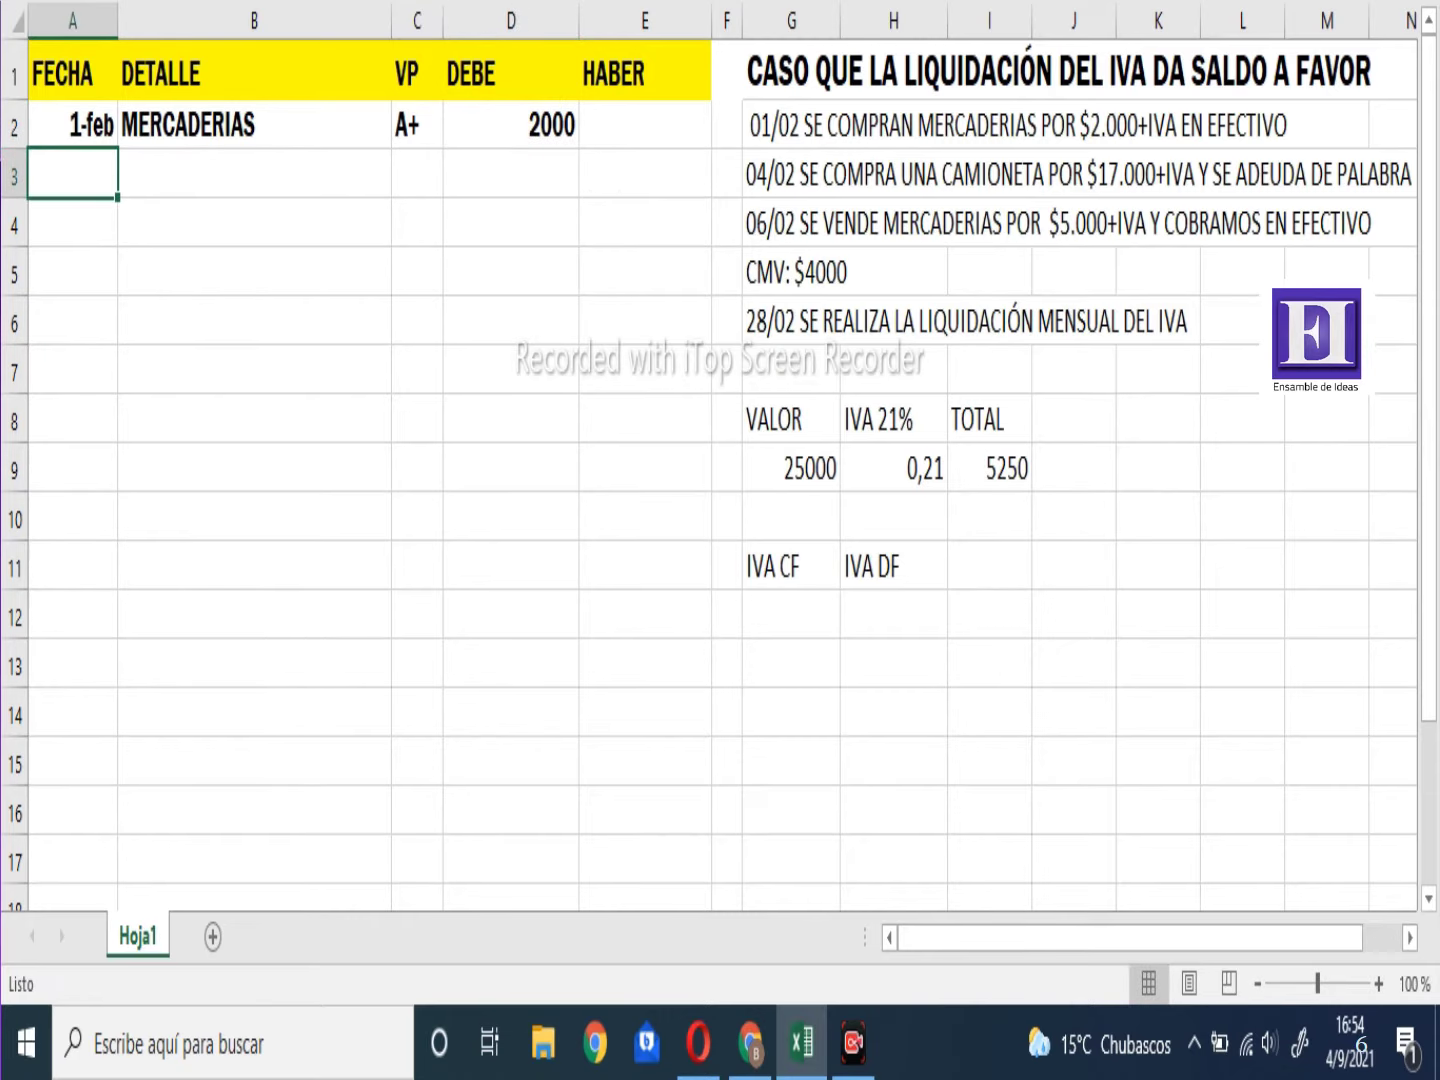
key(Right)
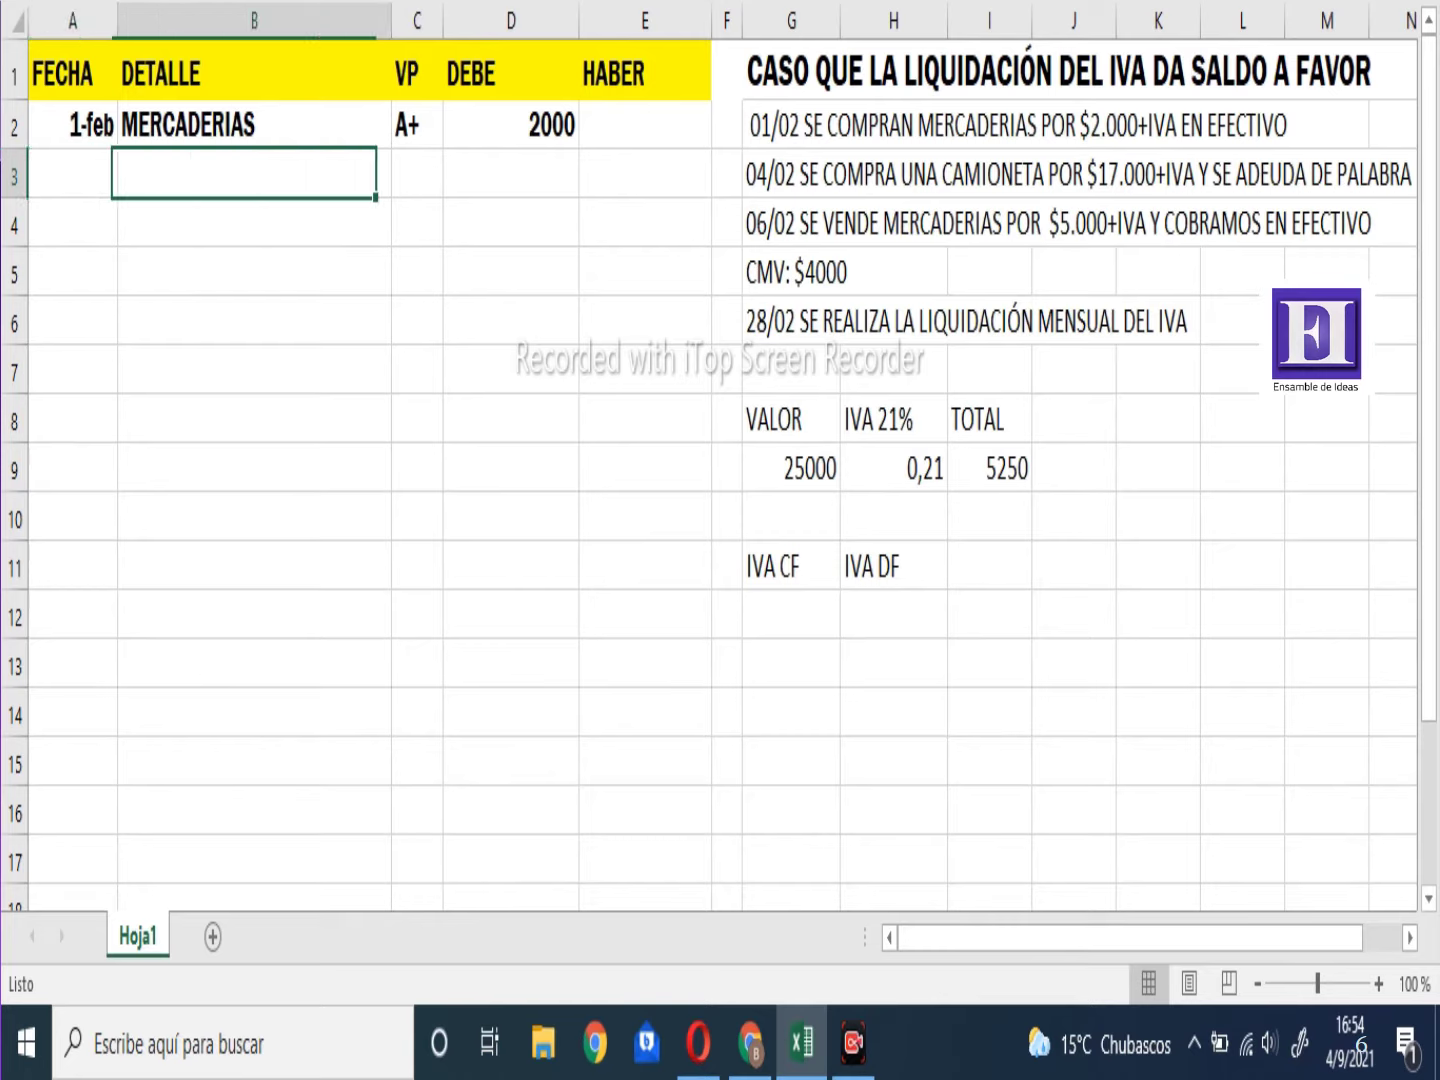
text(IVA)
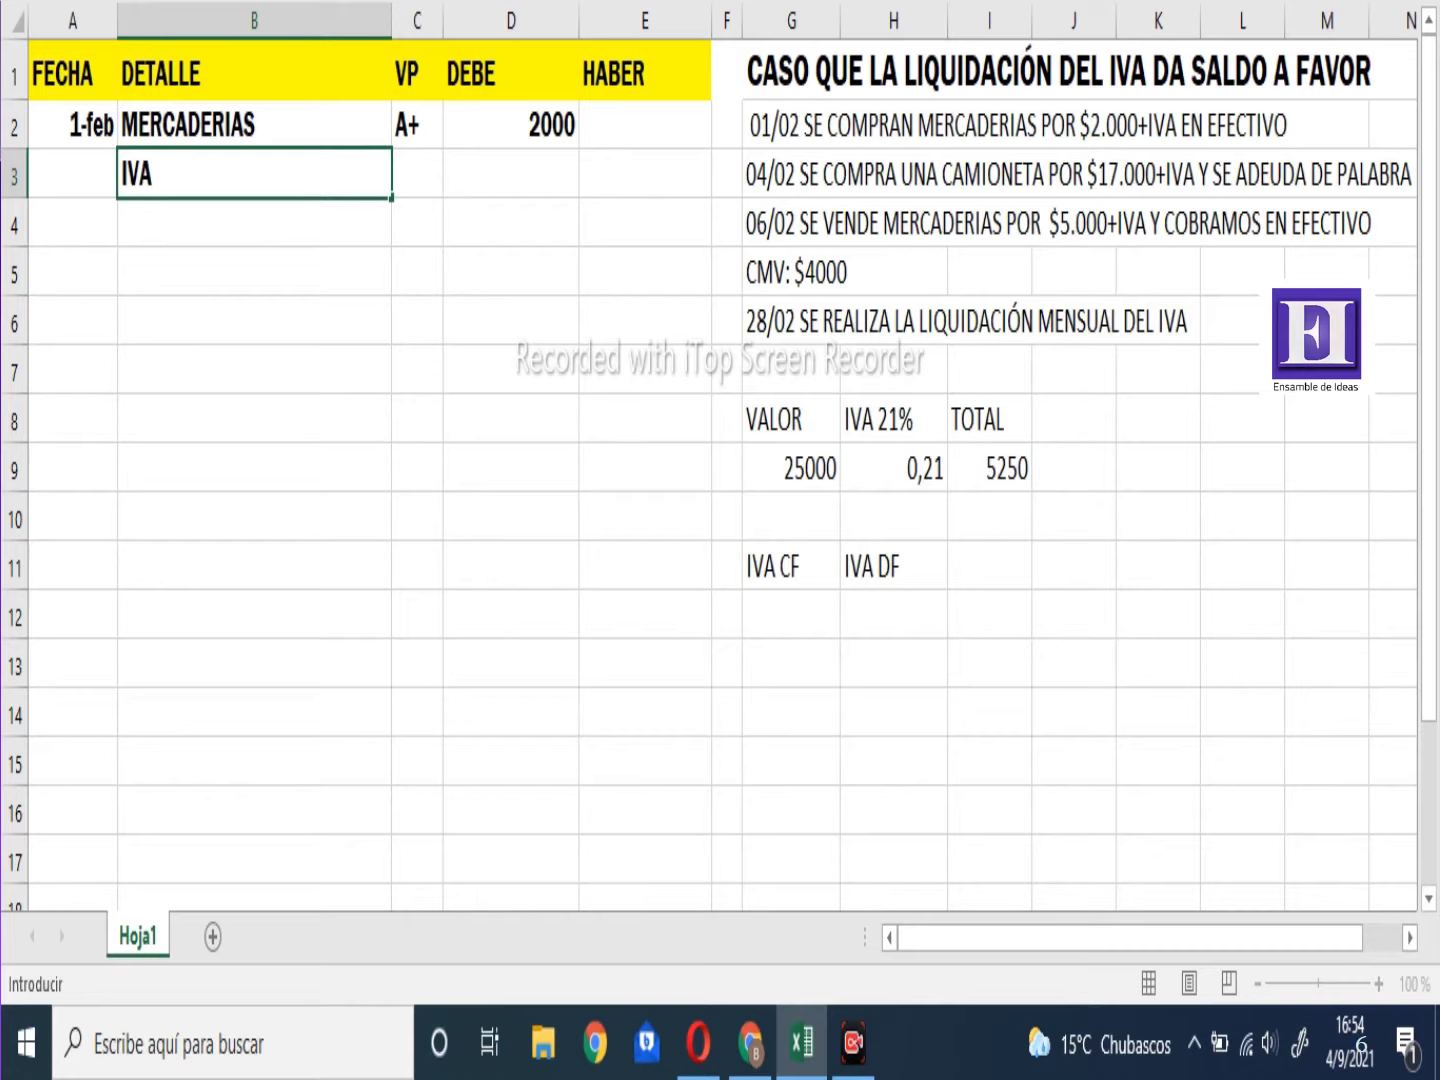
text(CREDITO FISCAL)
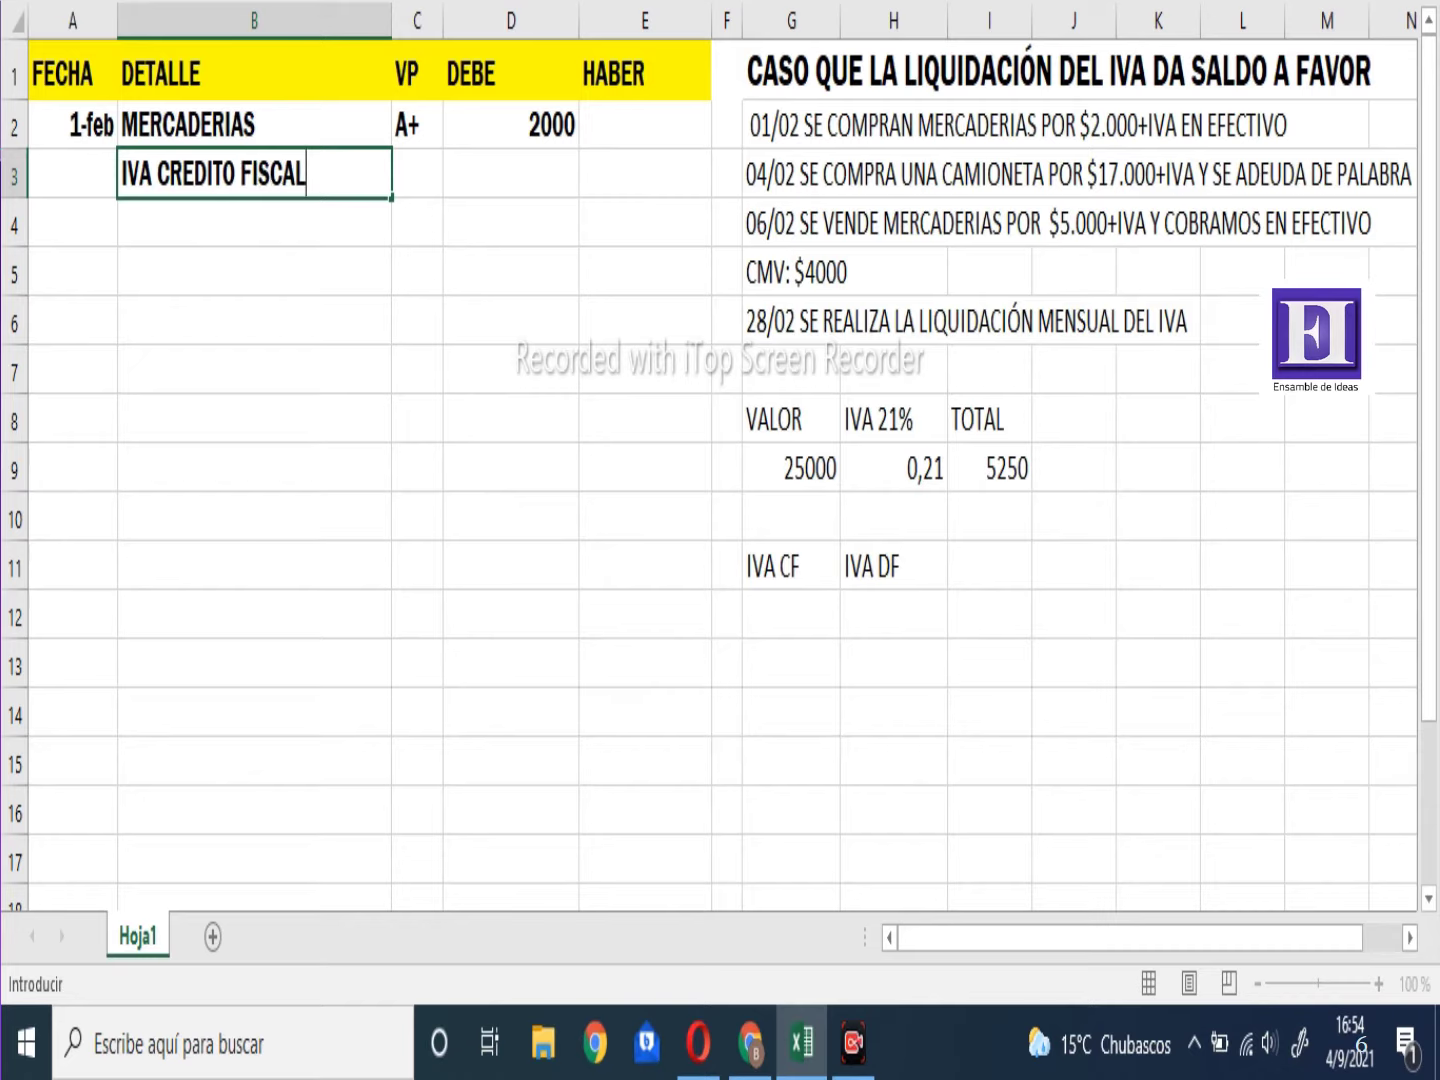
key(Tab)
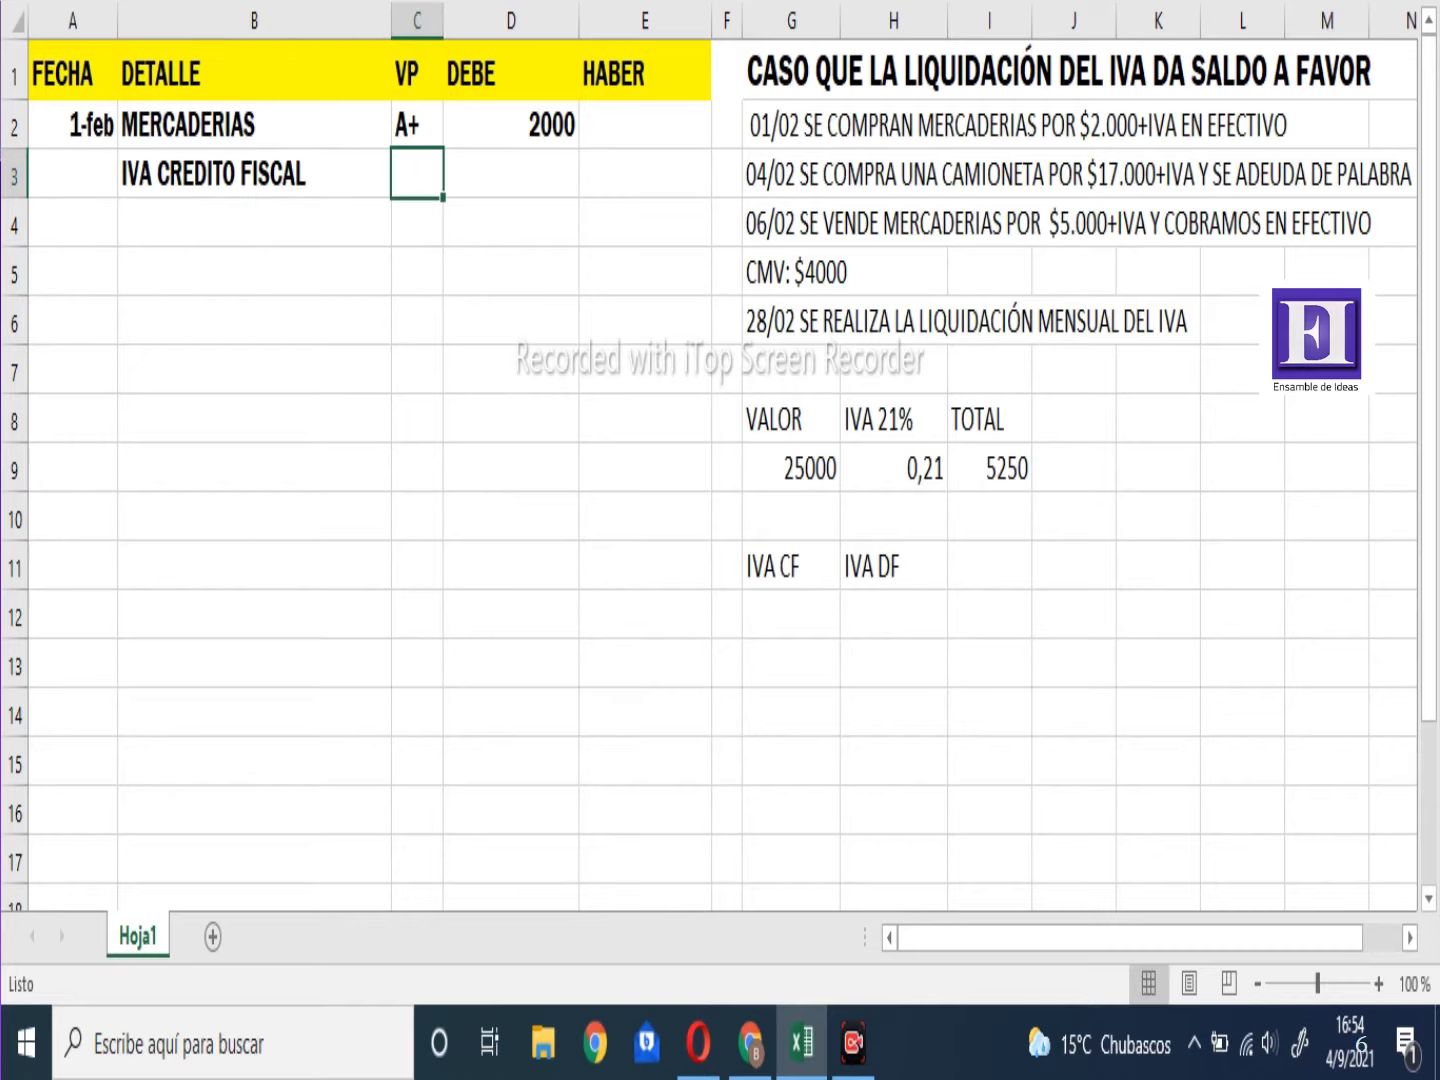
text(A+)
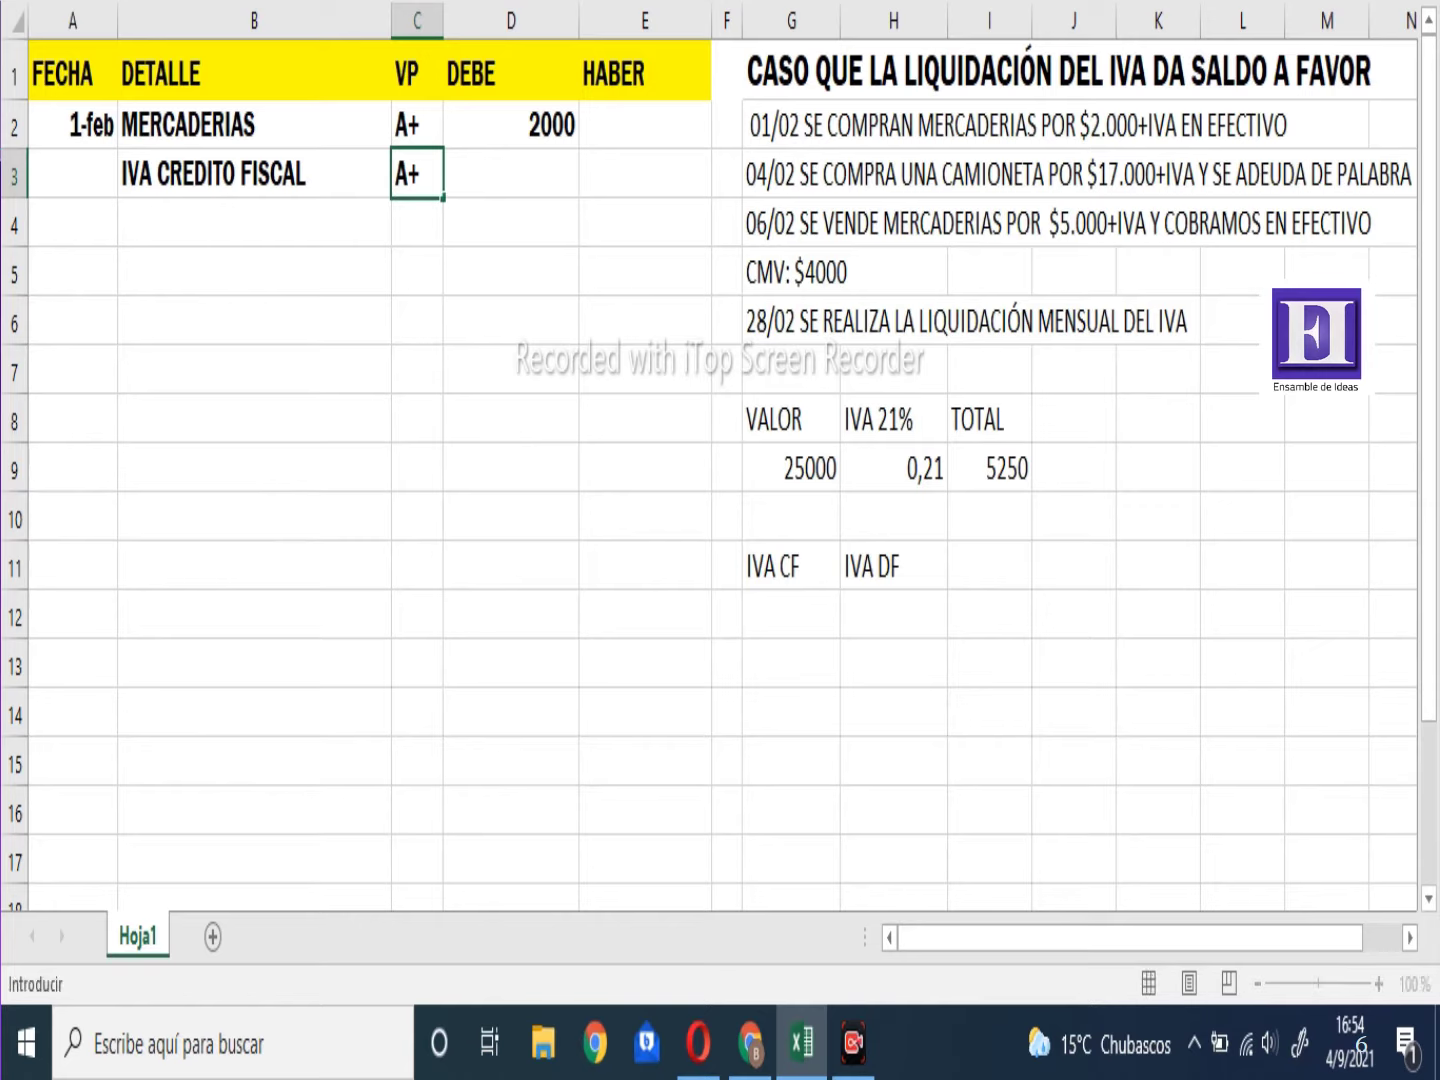
key(Tab)
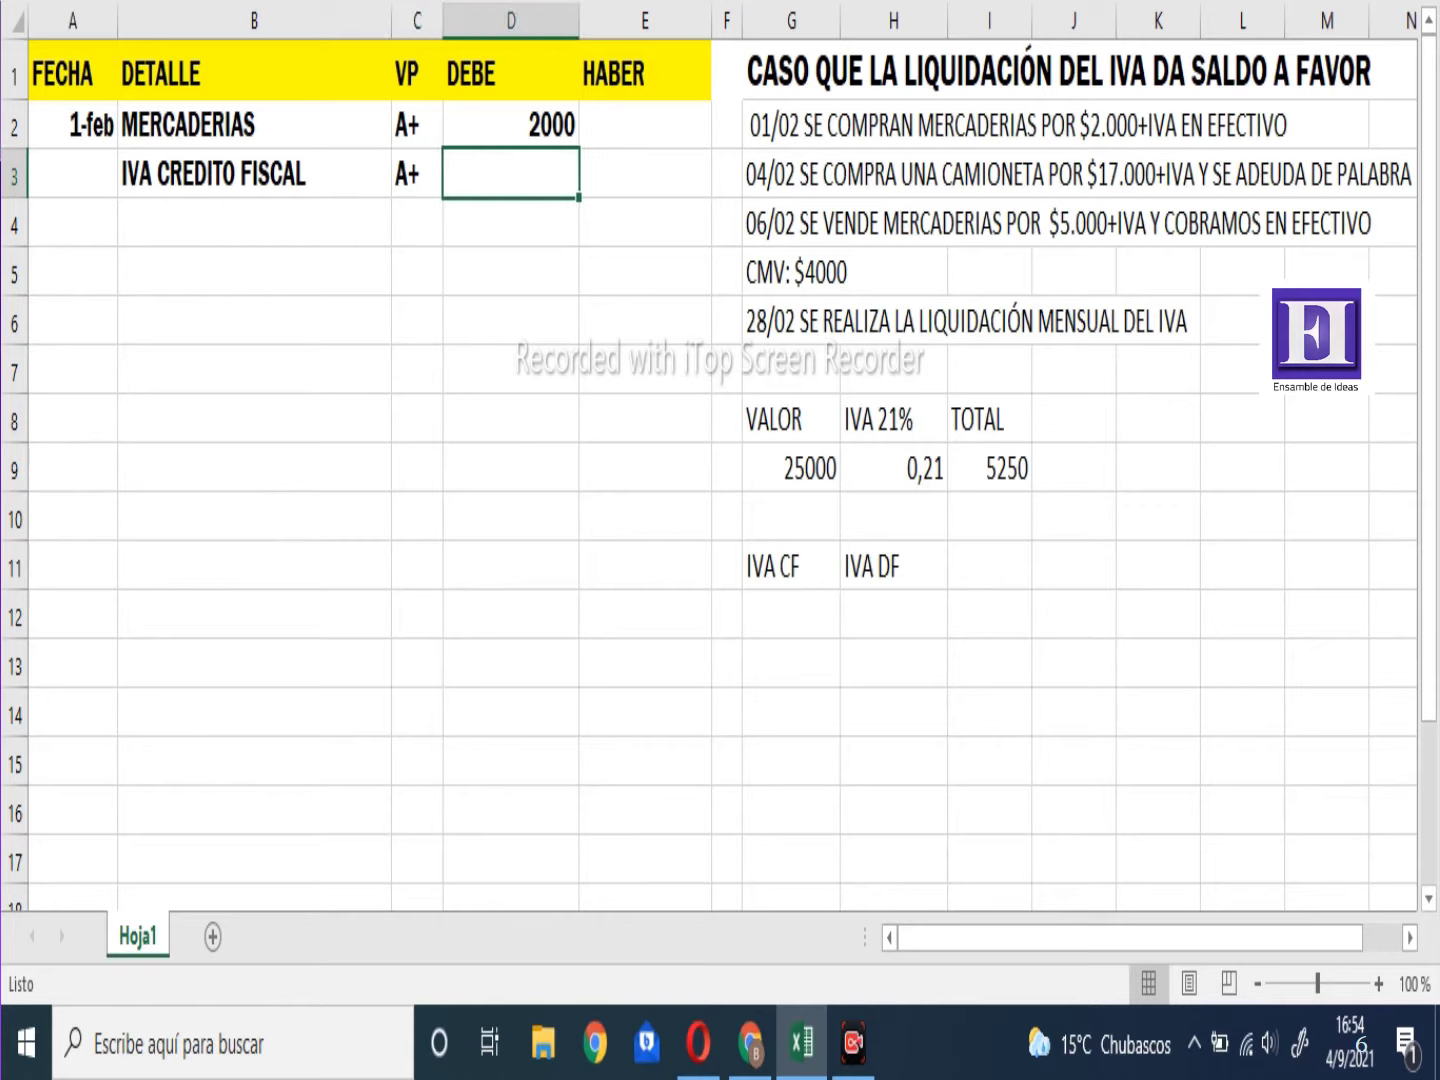
Replace the helper's VALOR 25000 in G9 with 2000
click(791, 468)
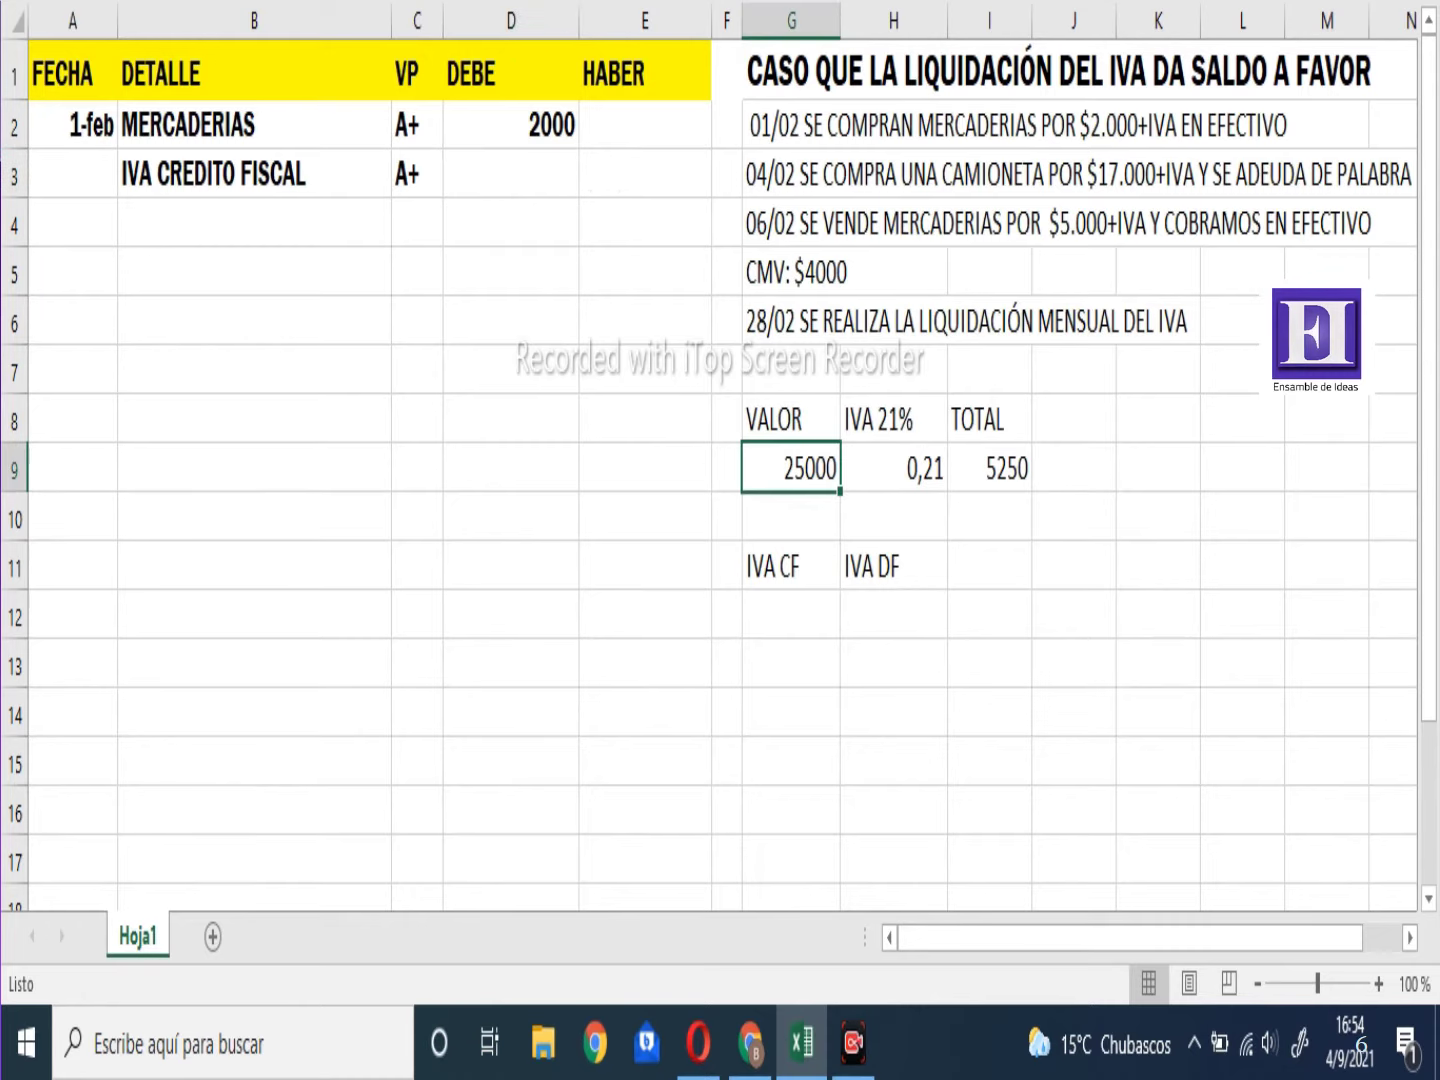
key(Right)
key(Down)
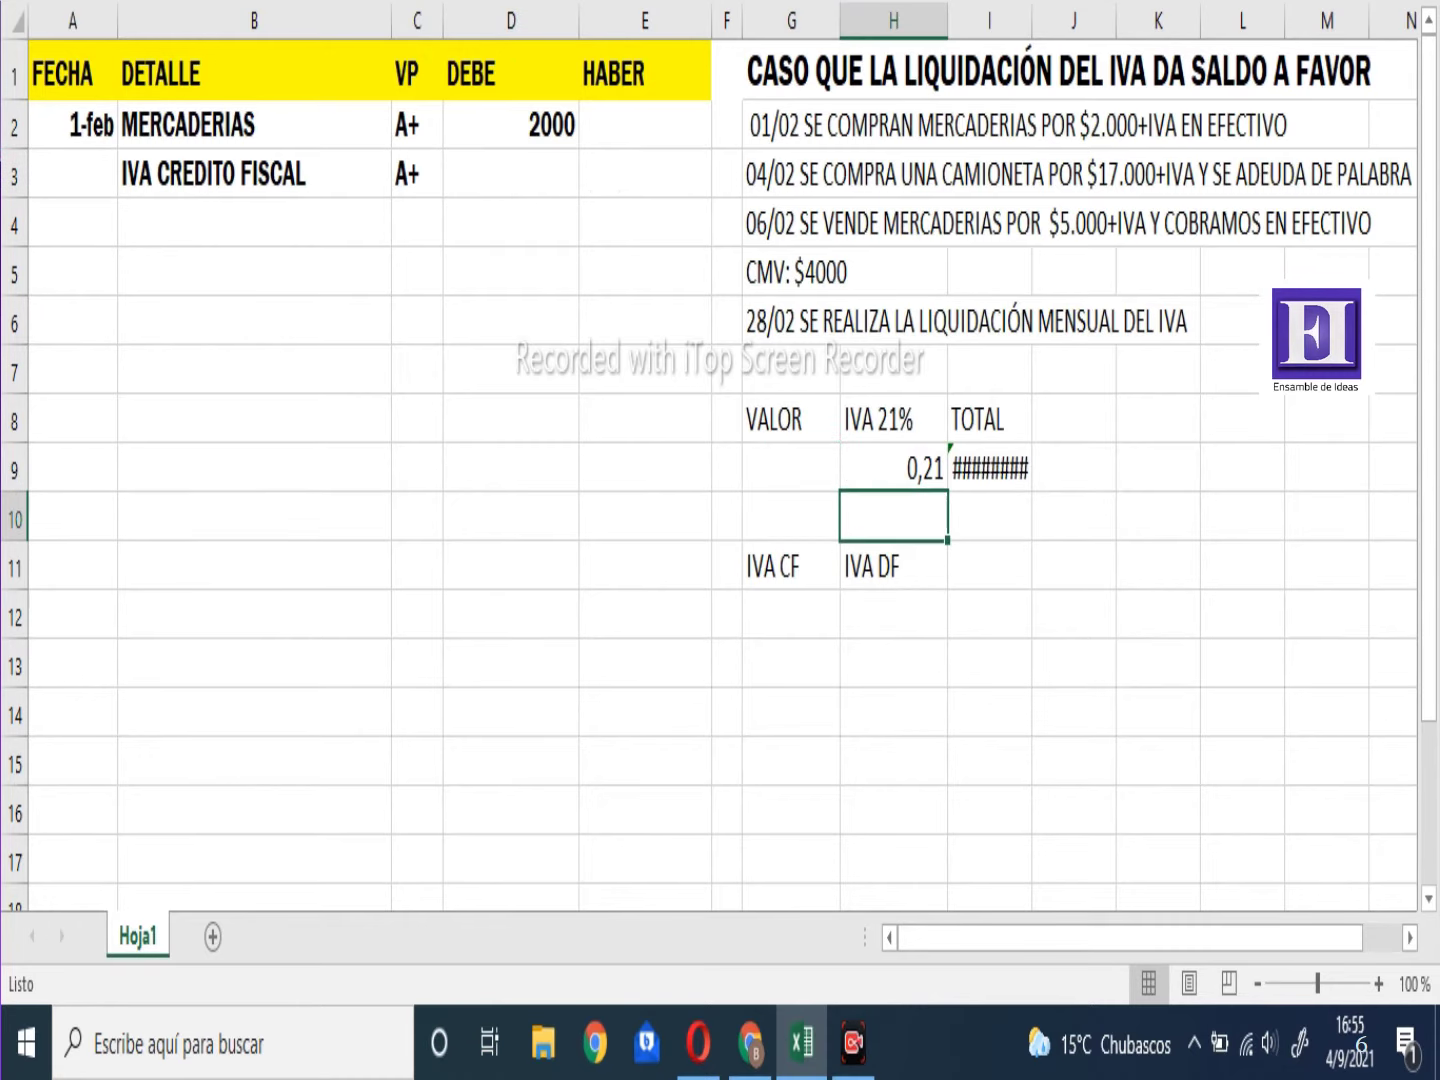
key(Down)
key(Left)
key(Up)
key(Up)
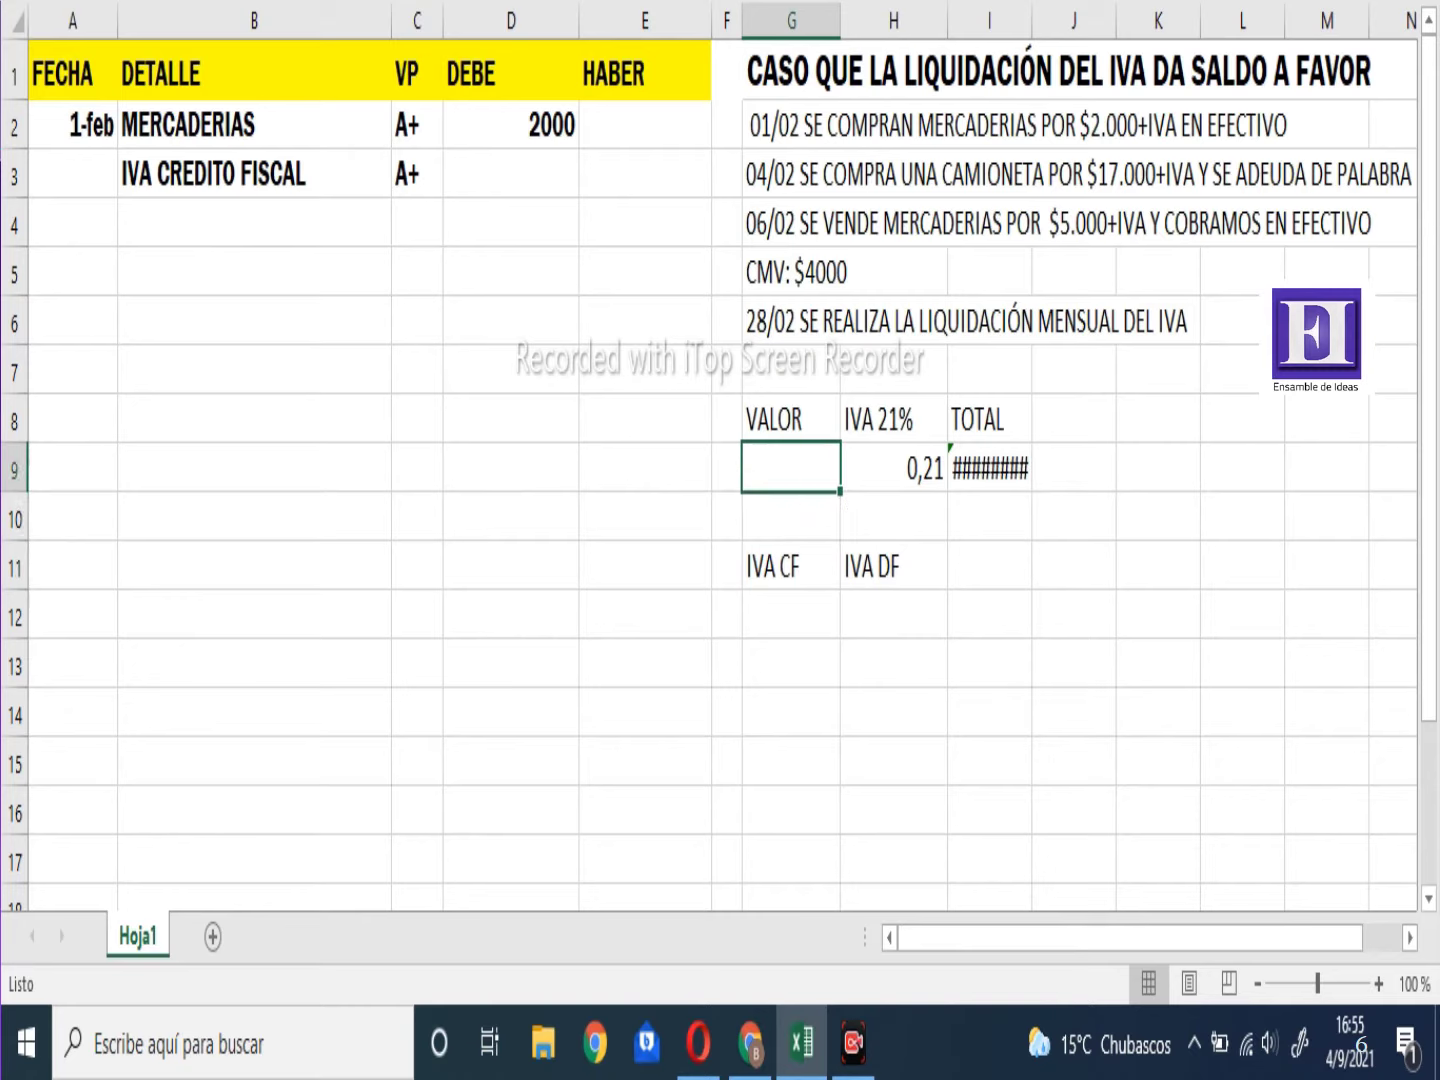
text(2000)
key(Right)
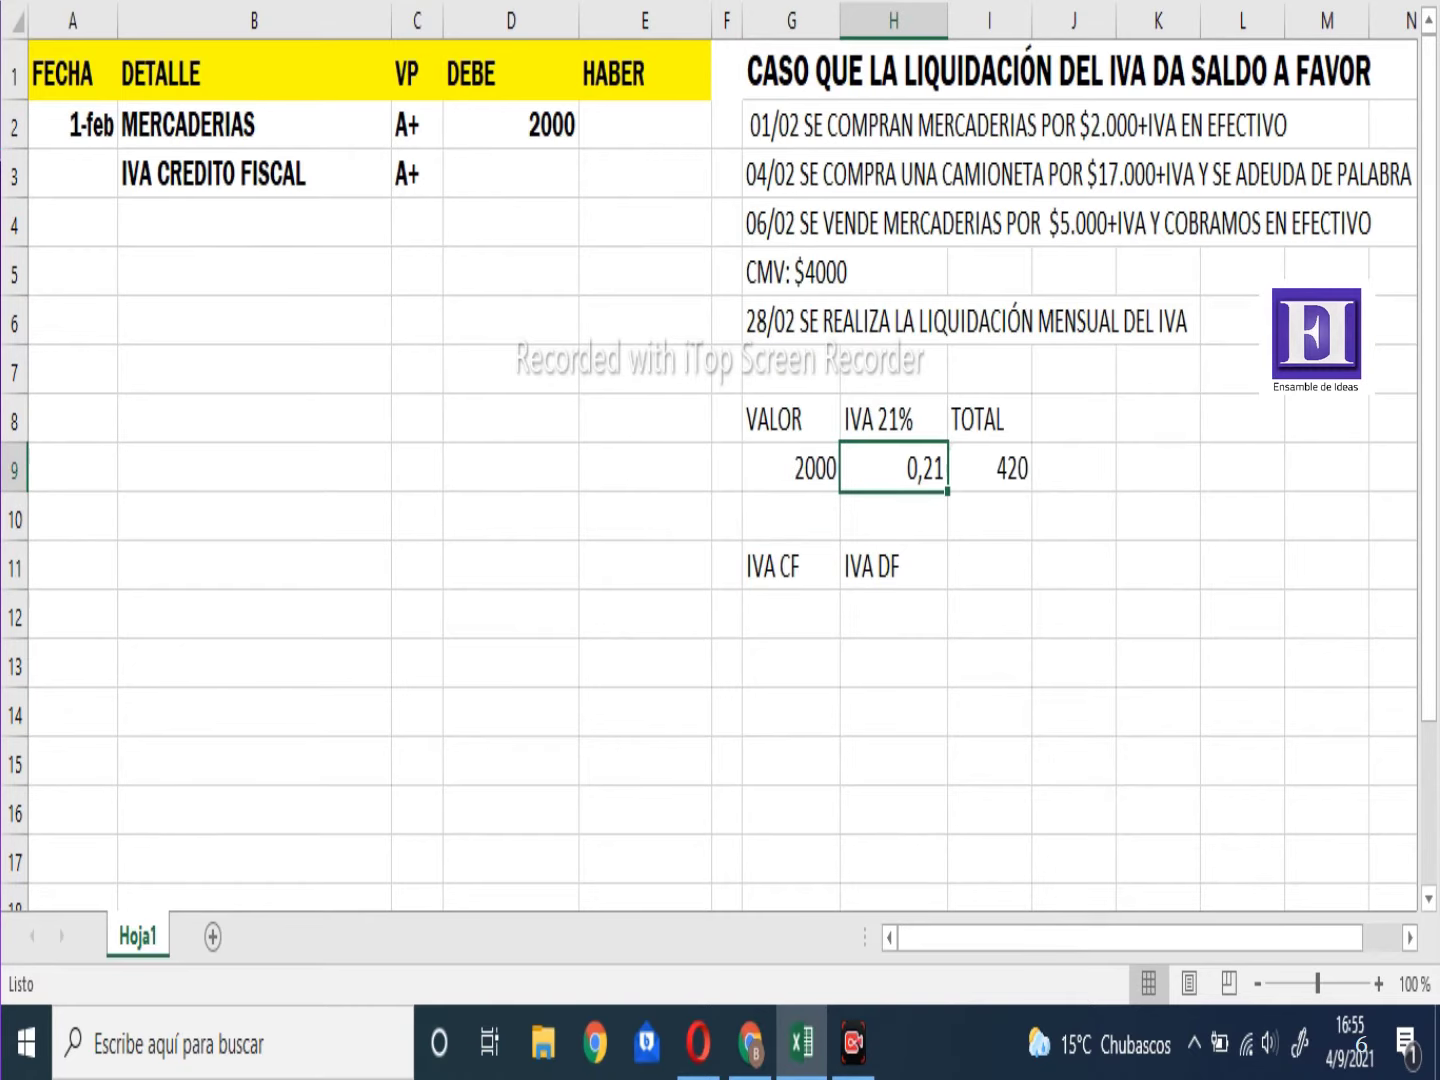
Check the helper's TOTAL 420, IVA 21% and VALOR cells
key(Right)
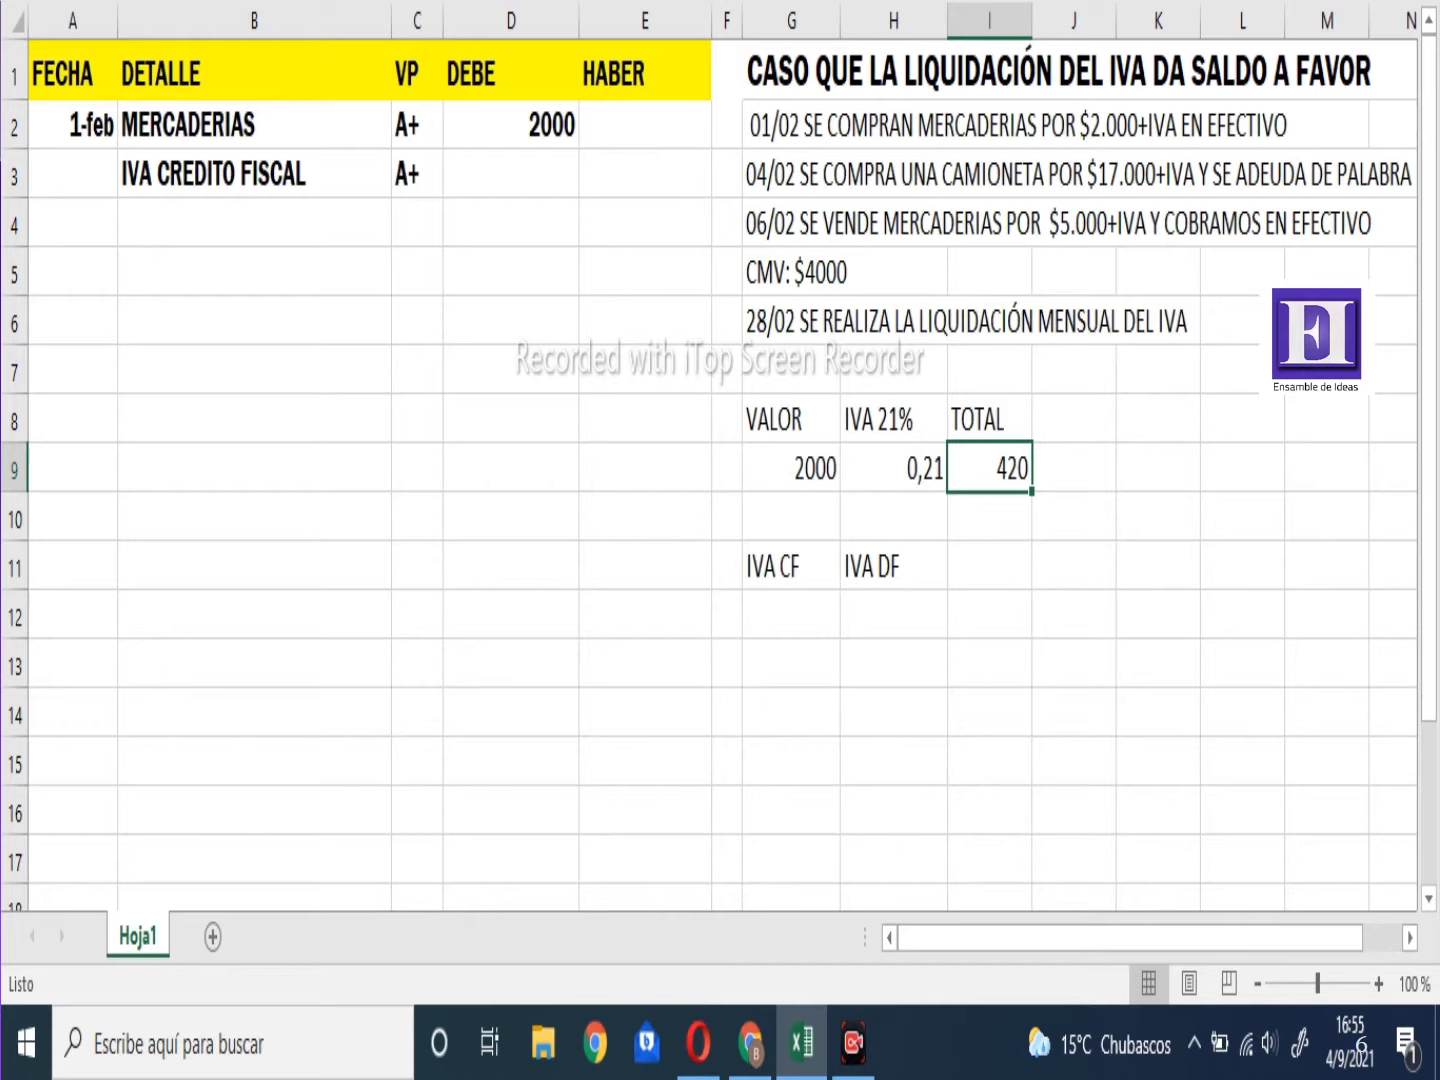
key(Left)
key(Left)
key(Left)
key(Right)
key(Right)
key(Right)
key(Left)
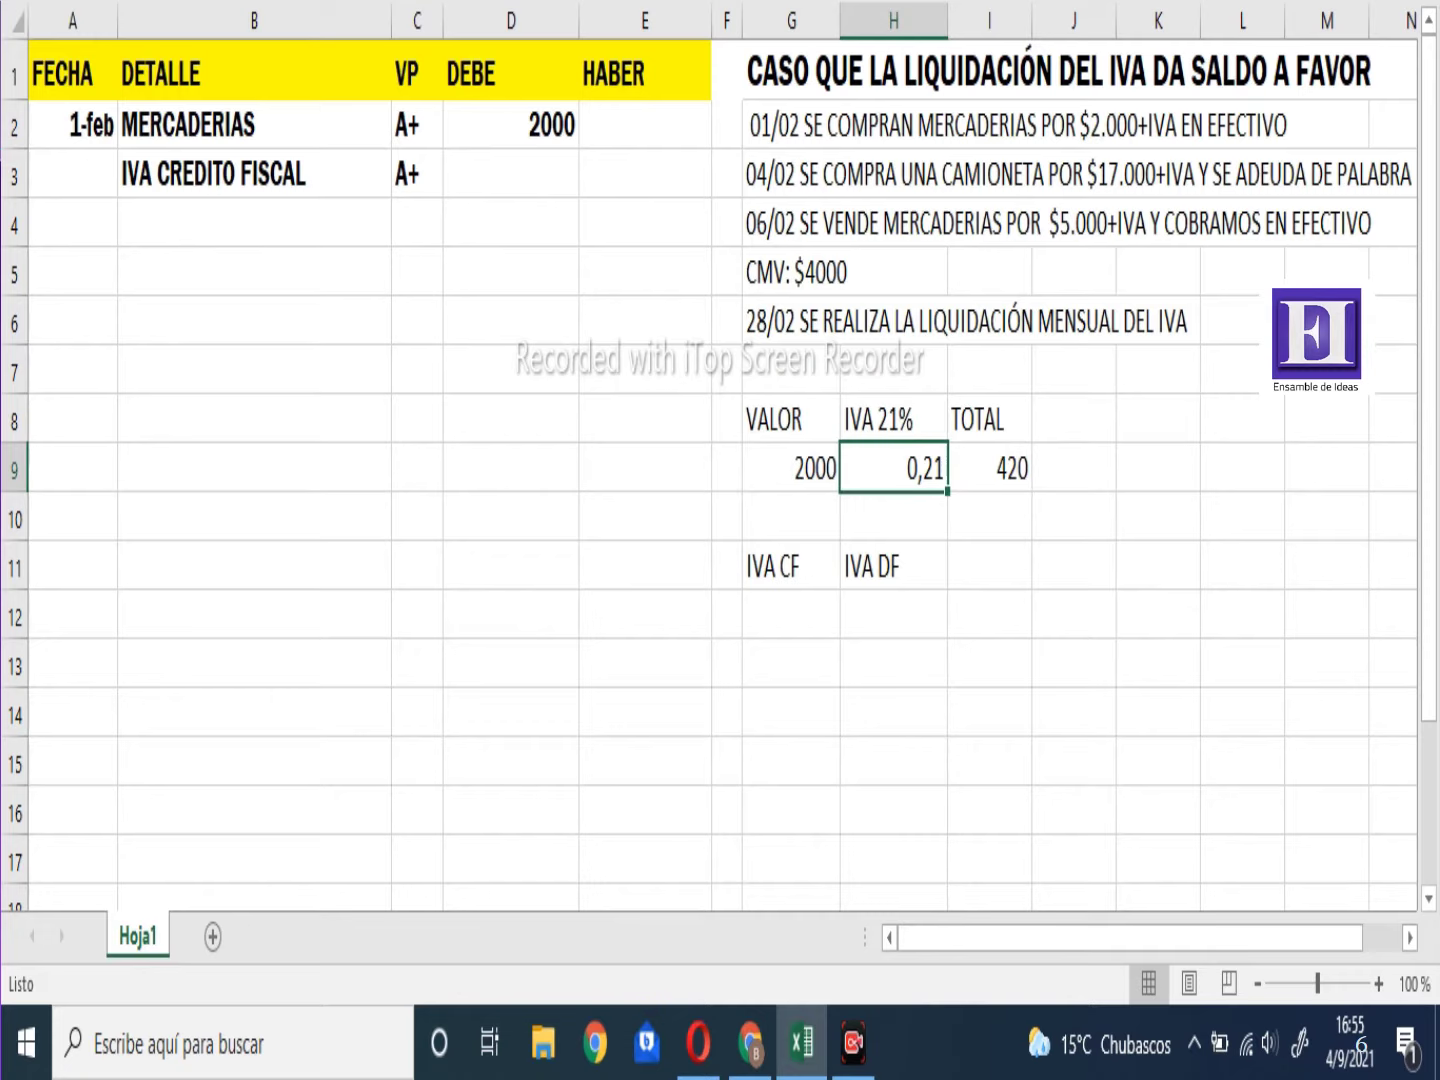
key(Left)
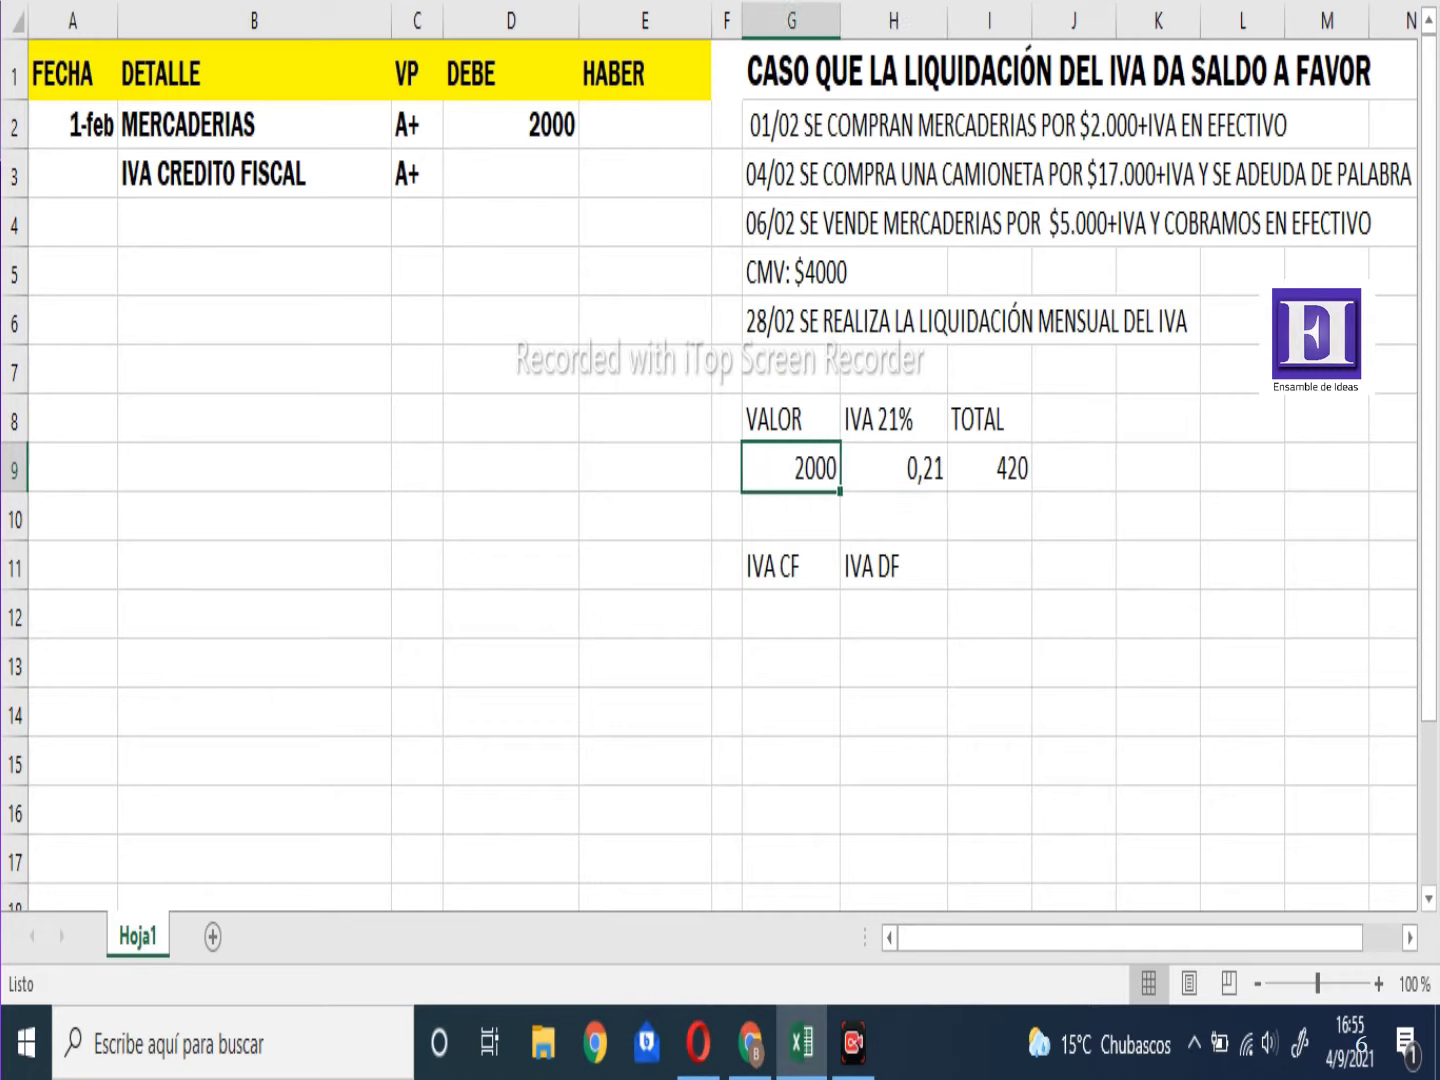
Debit 420 to IVA CREDITO FISCAL in D3
key(Left)
key(Left)
key(Up)
key(Up)
key(Up)
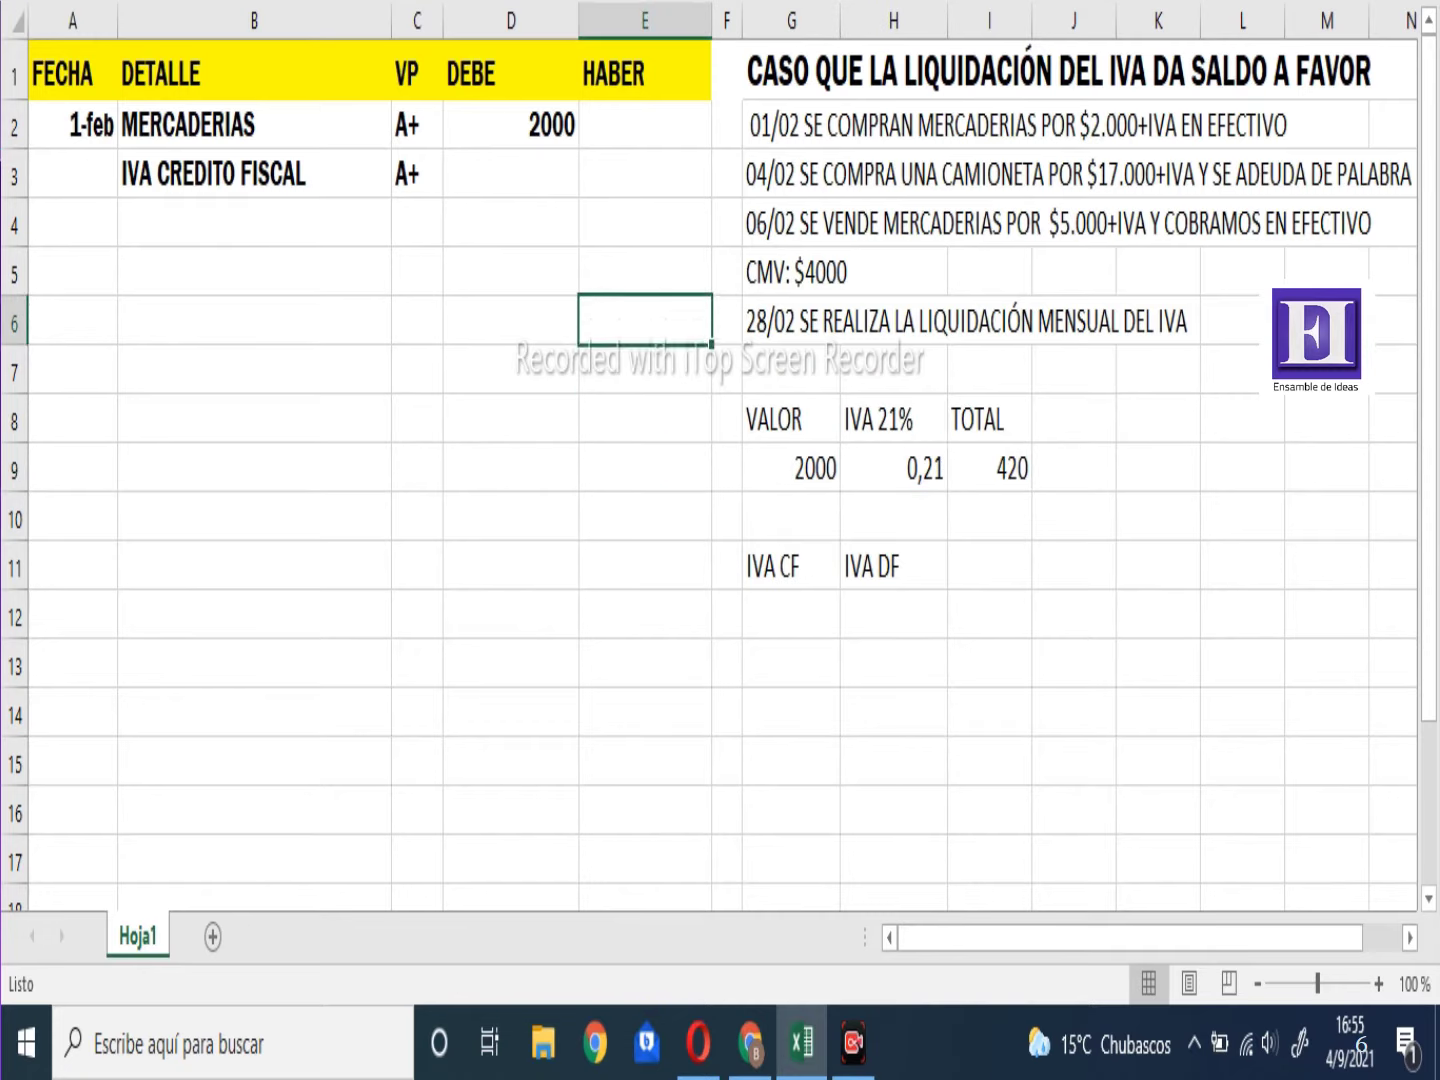
key(Left)
key(Up)
key(Up)
key(Up)
text(420)
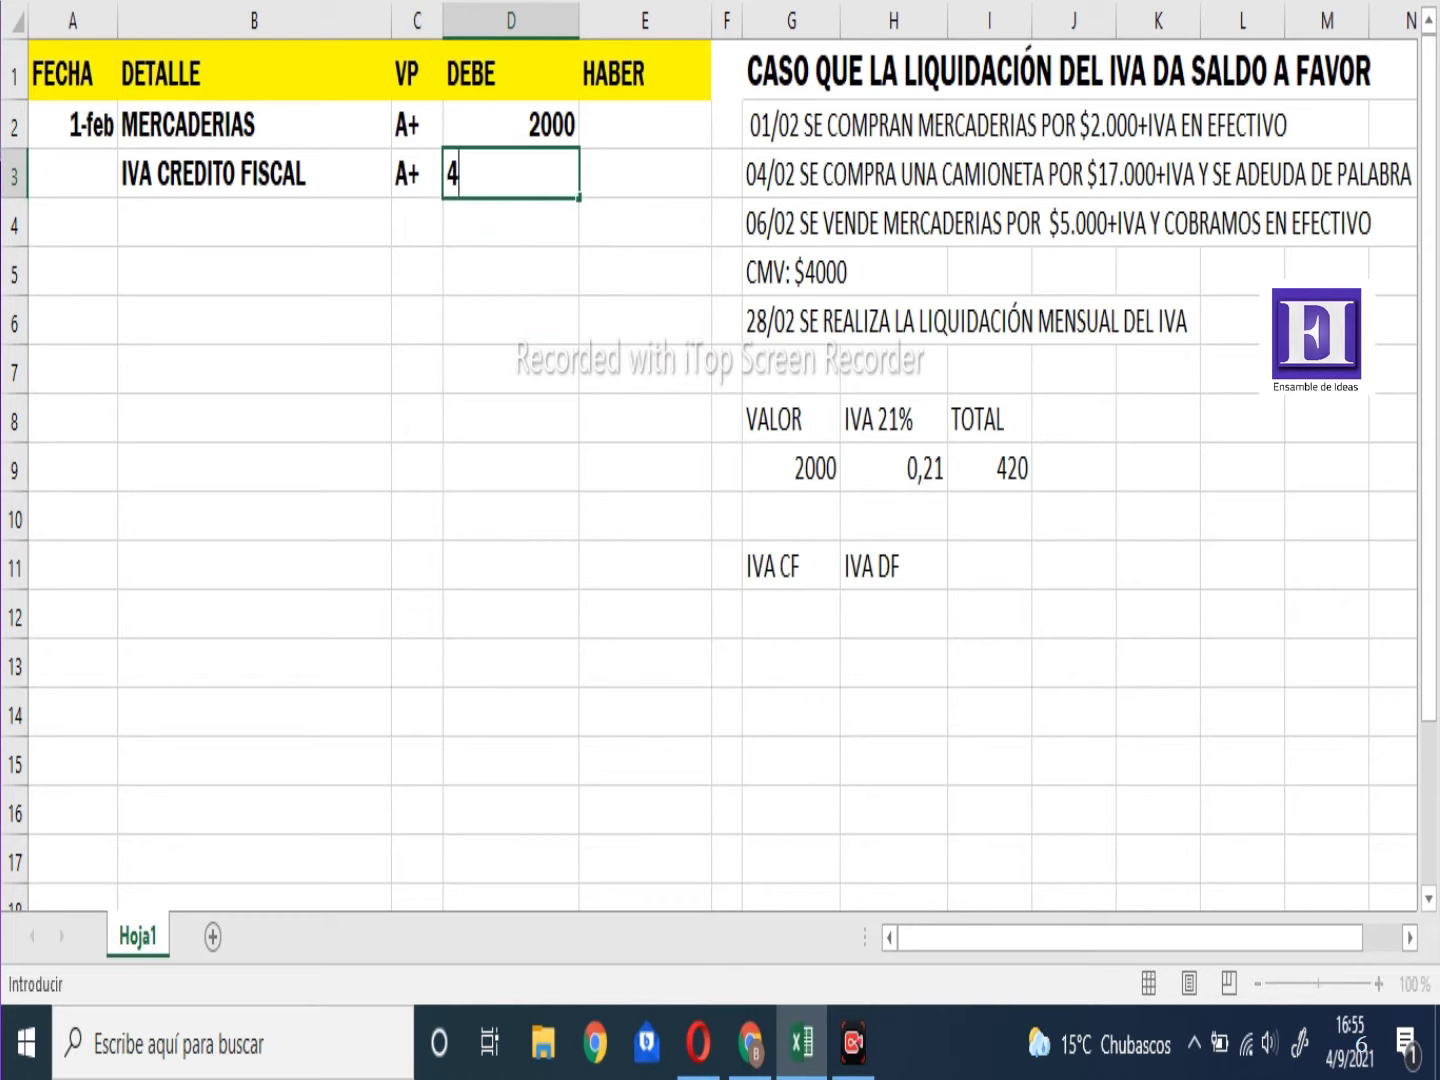
key(Return)
Add the A CAJA credit line marked A- with 2420 in HABER
key(Left)
key(Left)
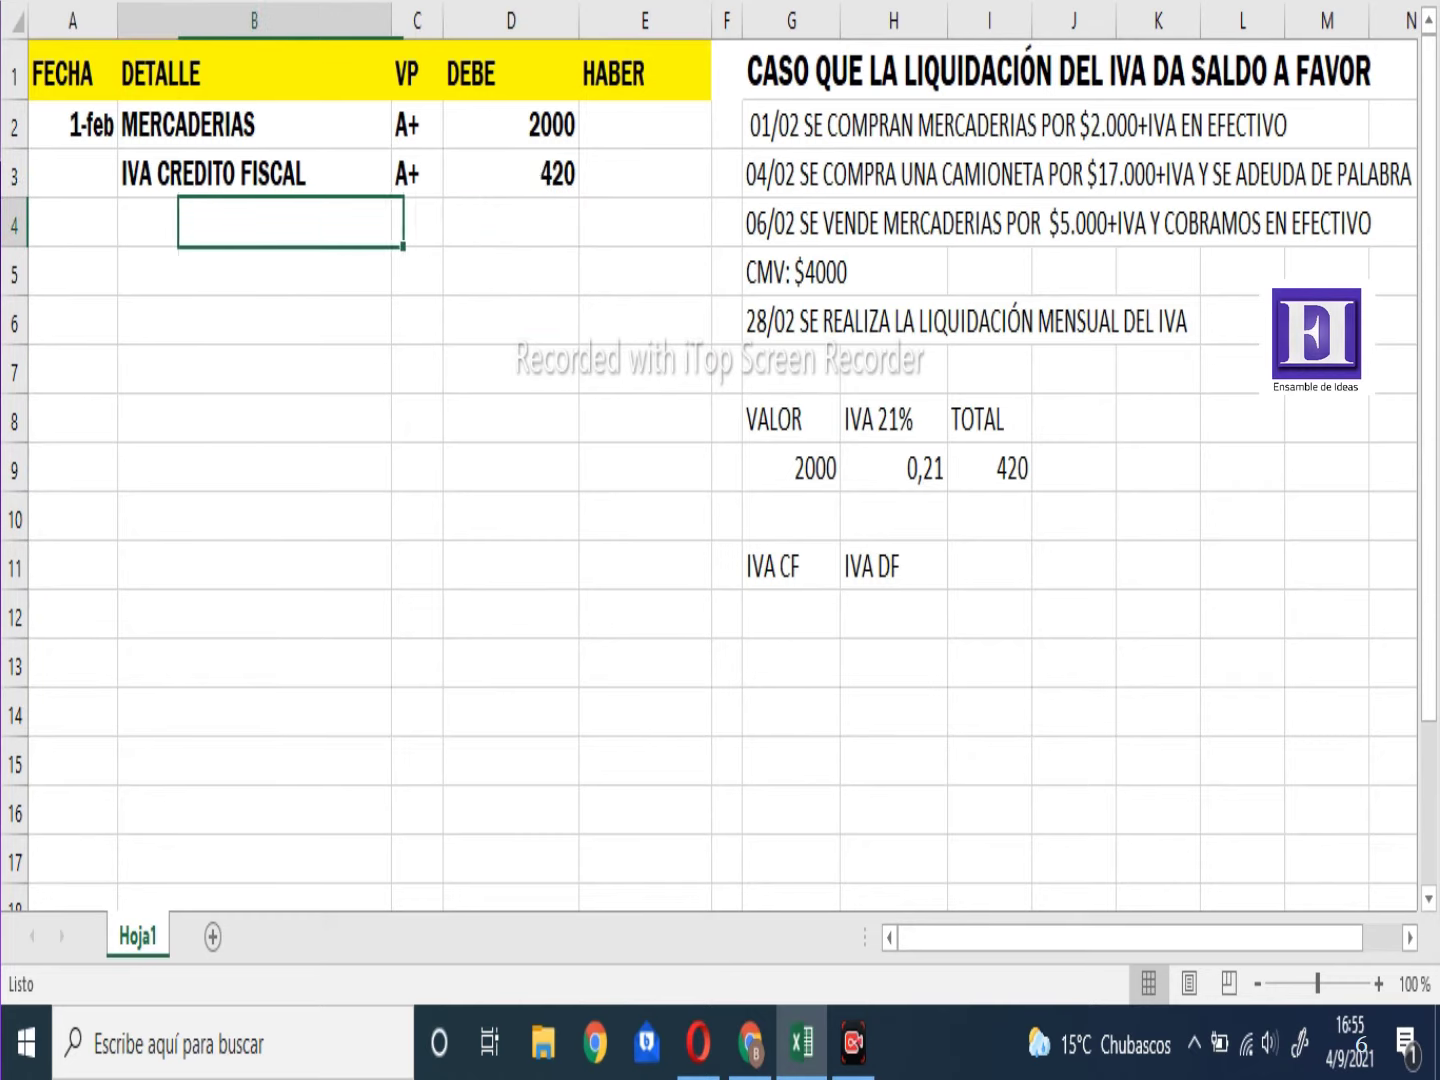
text(A)
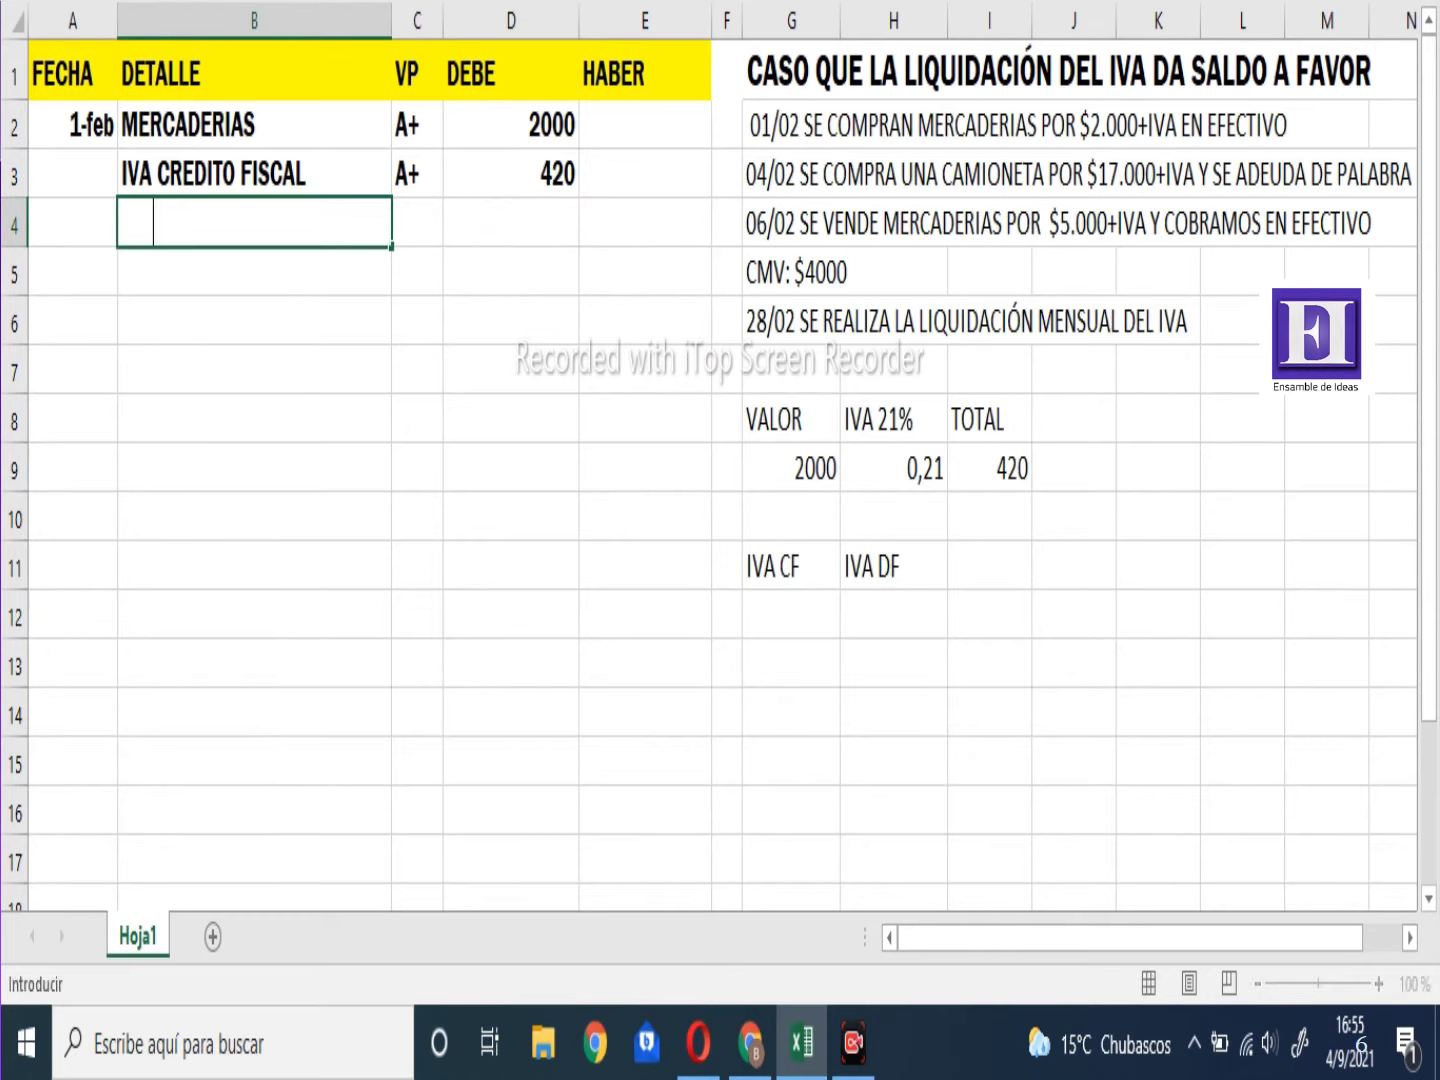
text(  ACAJA)
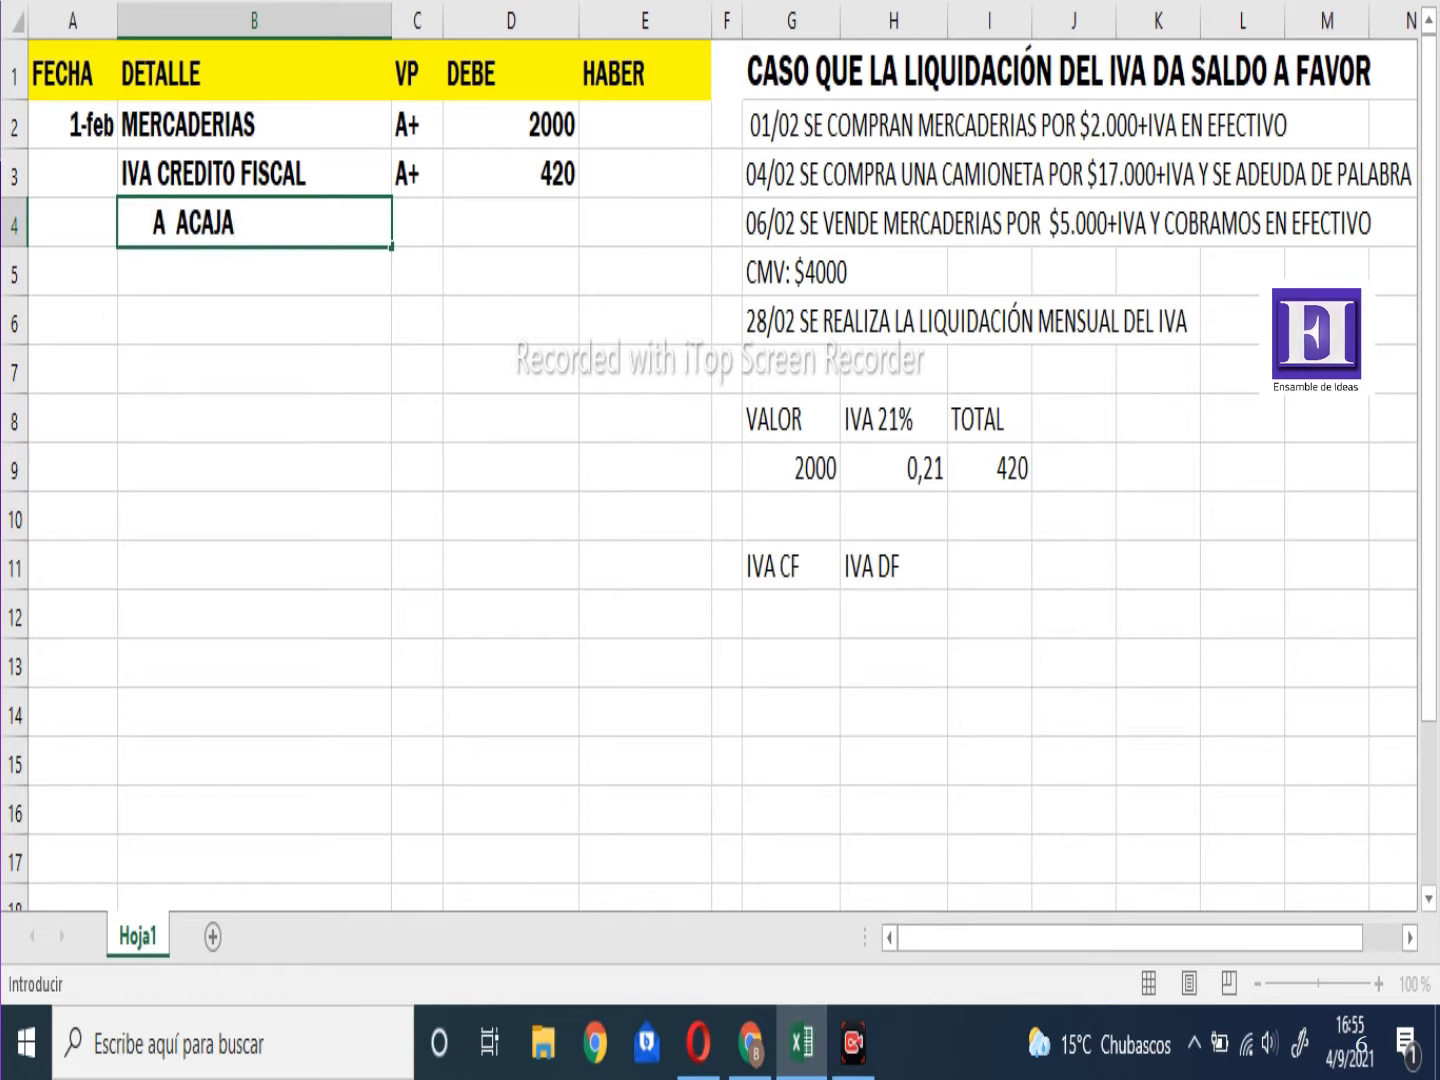
key(BackSpace)
key(BackSpace)
key(BackSpace)
key(BackSpace)
key(BackSpace)
text(CAJA)
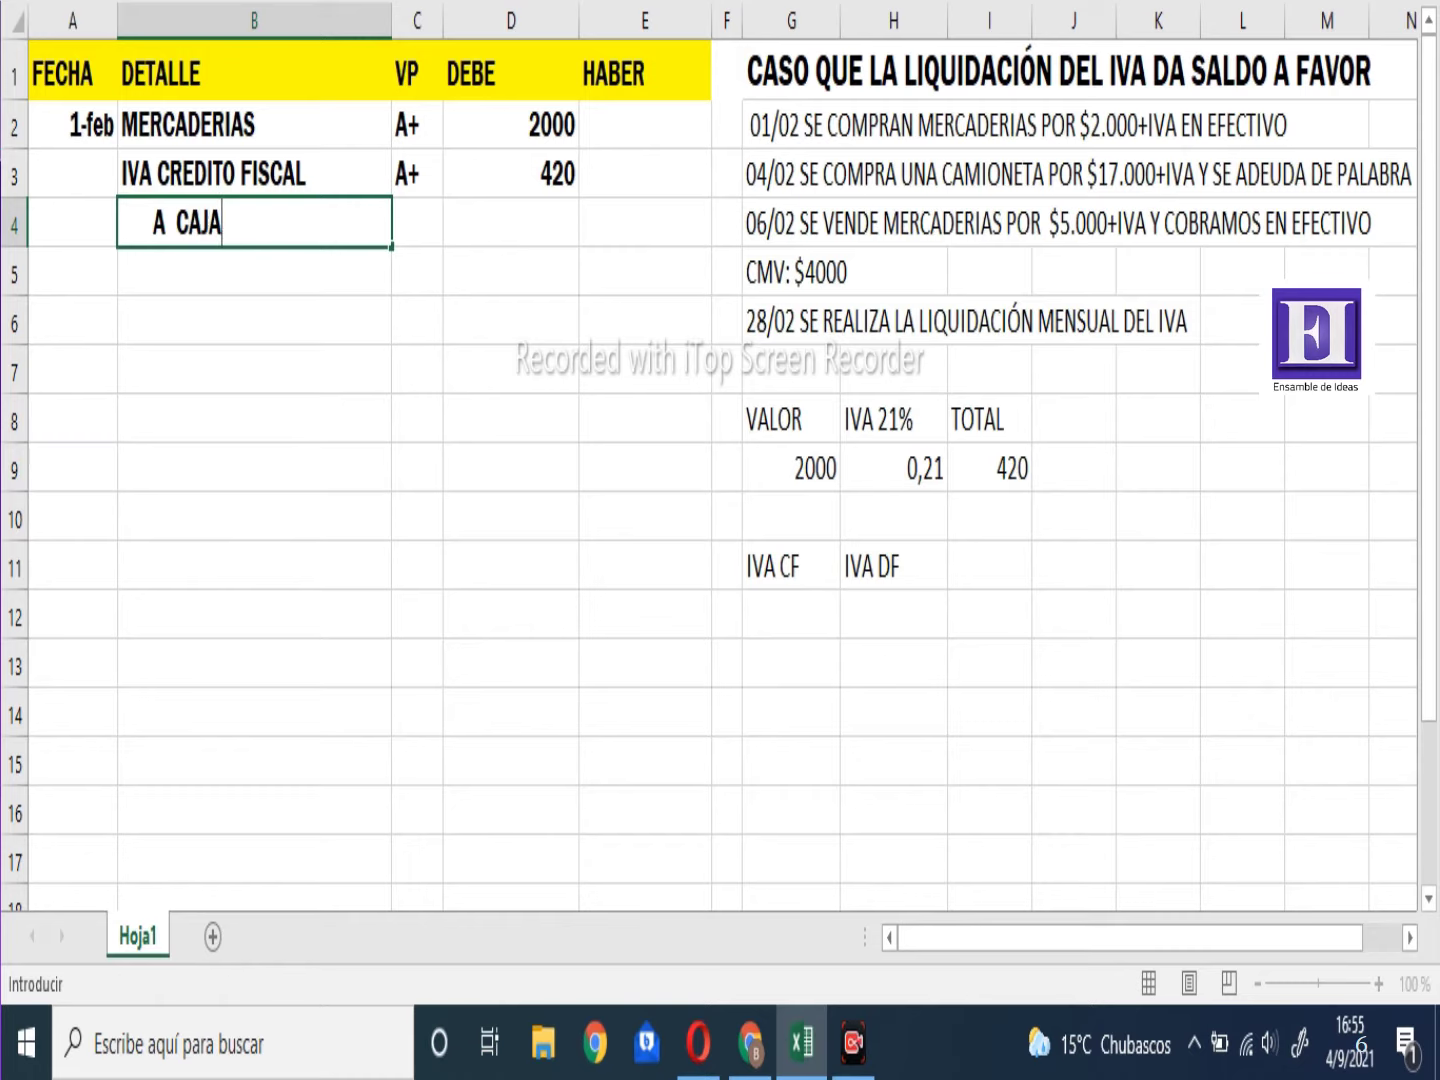
key(Tab)
key(Tab)
key(Tab)
key(Left)
key(Left)
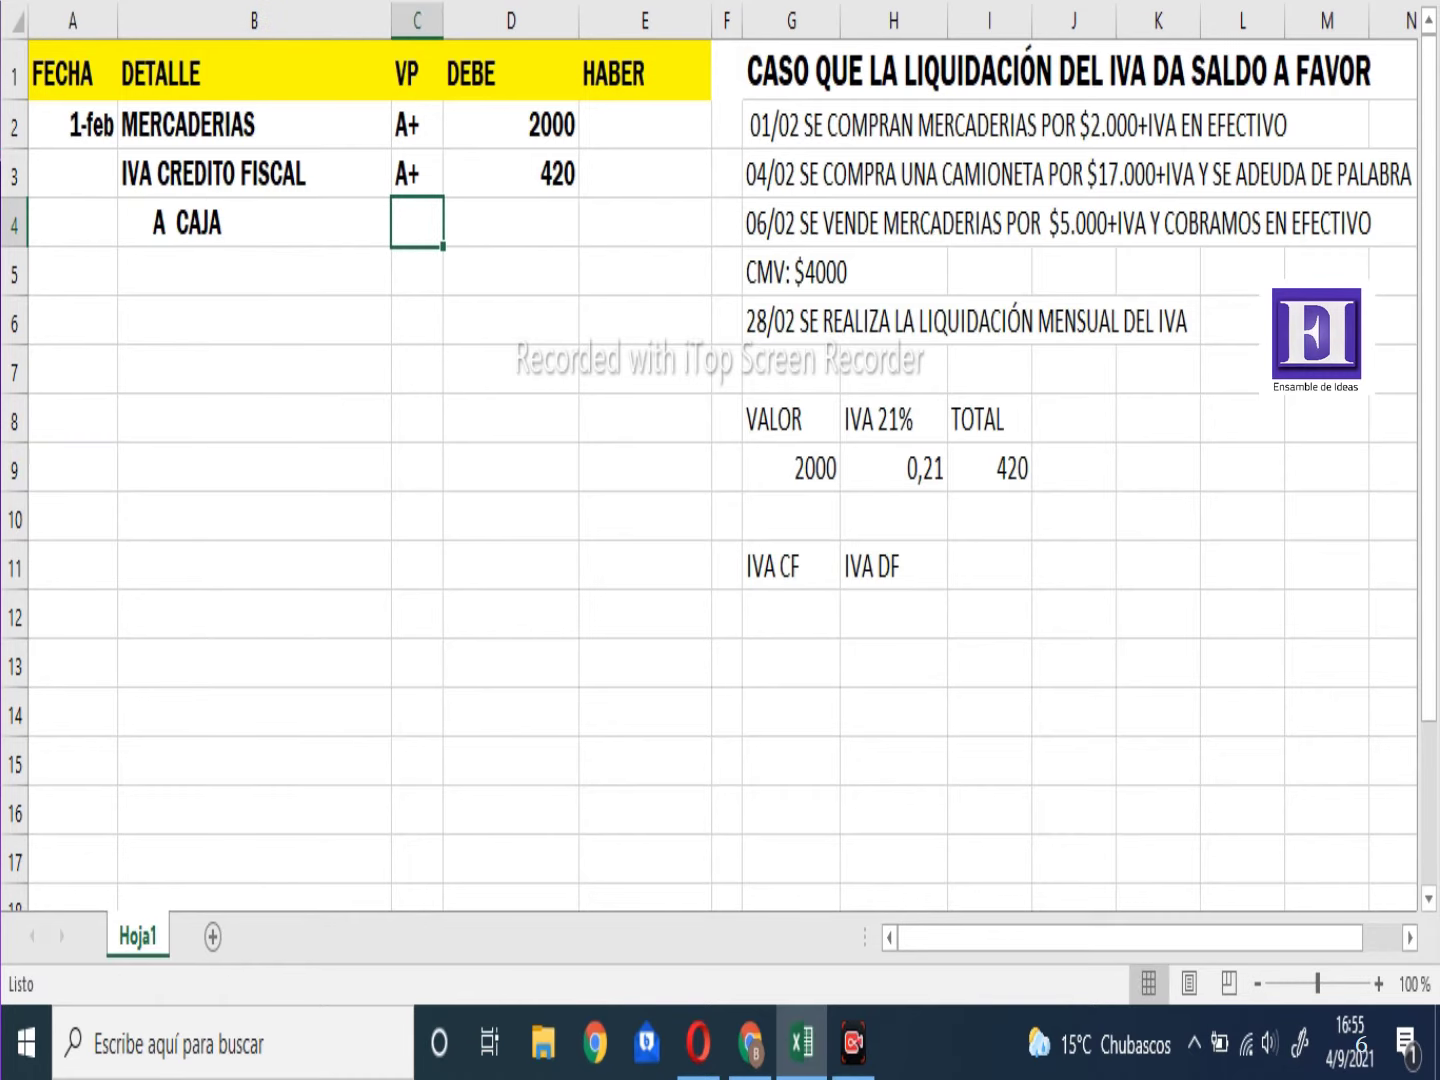
text(A-)
key(Right)
key(Right)
key(Tab)
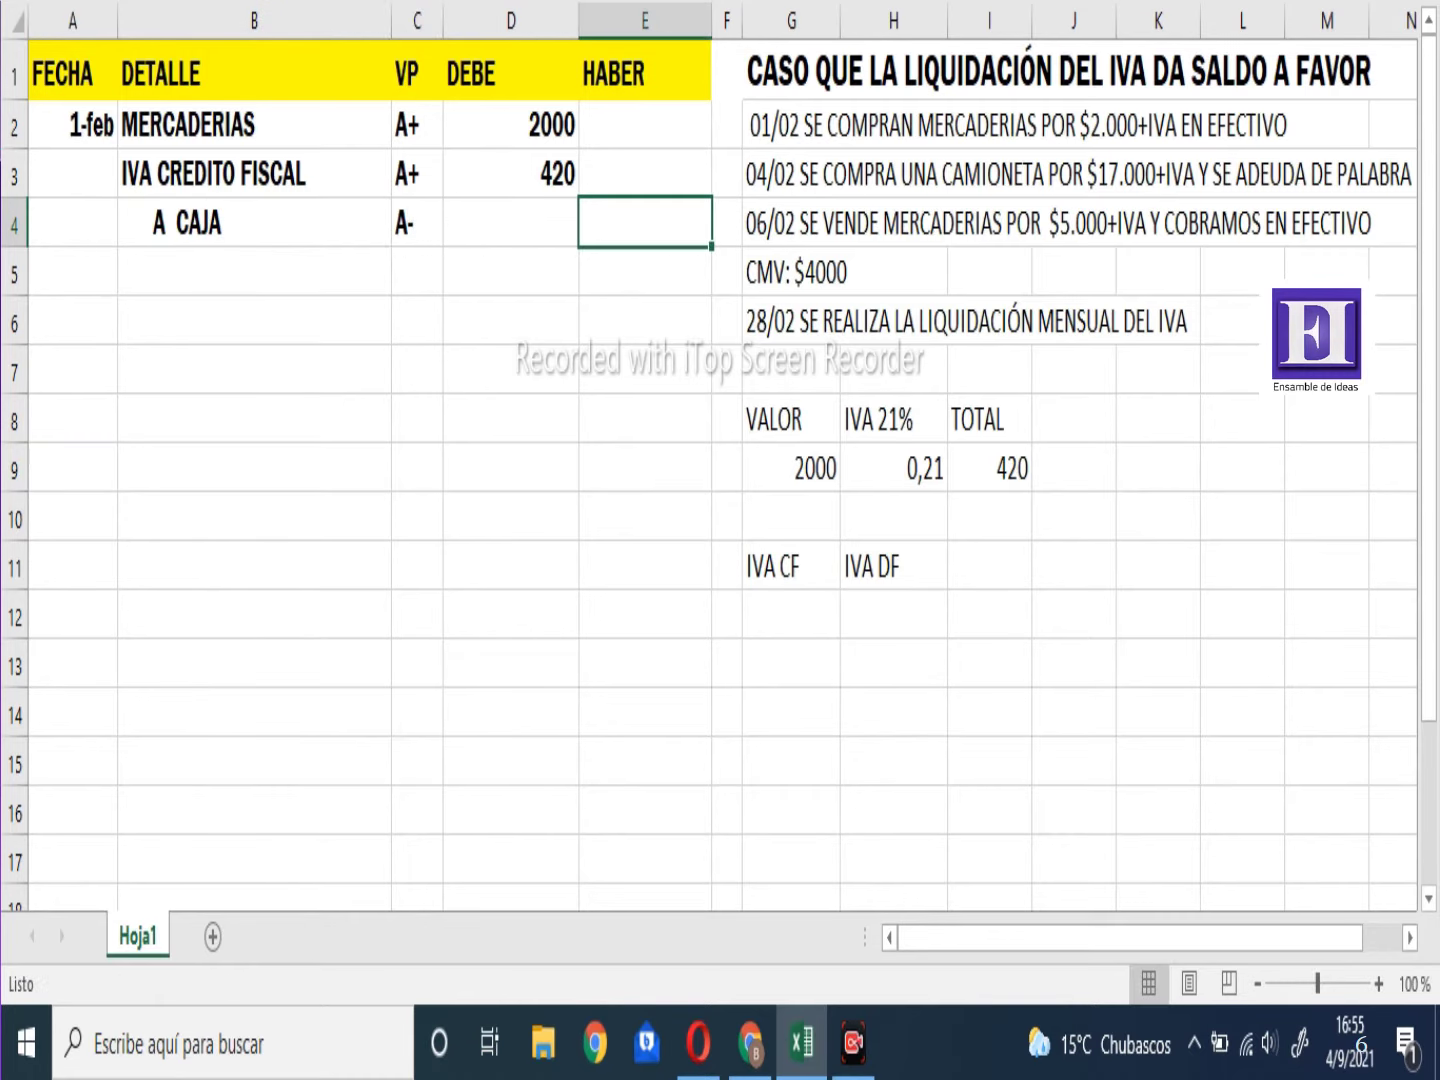
text(2420)
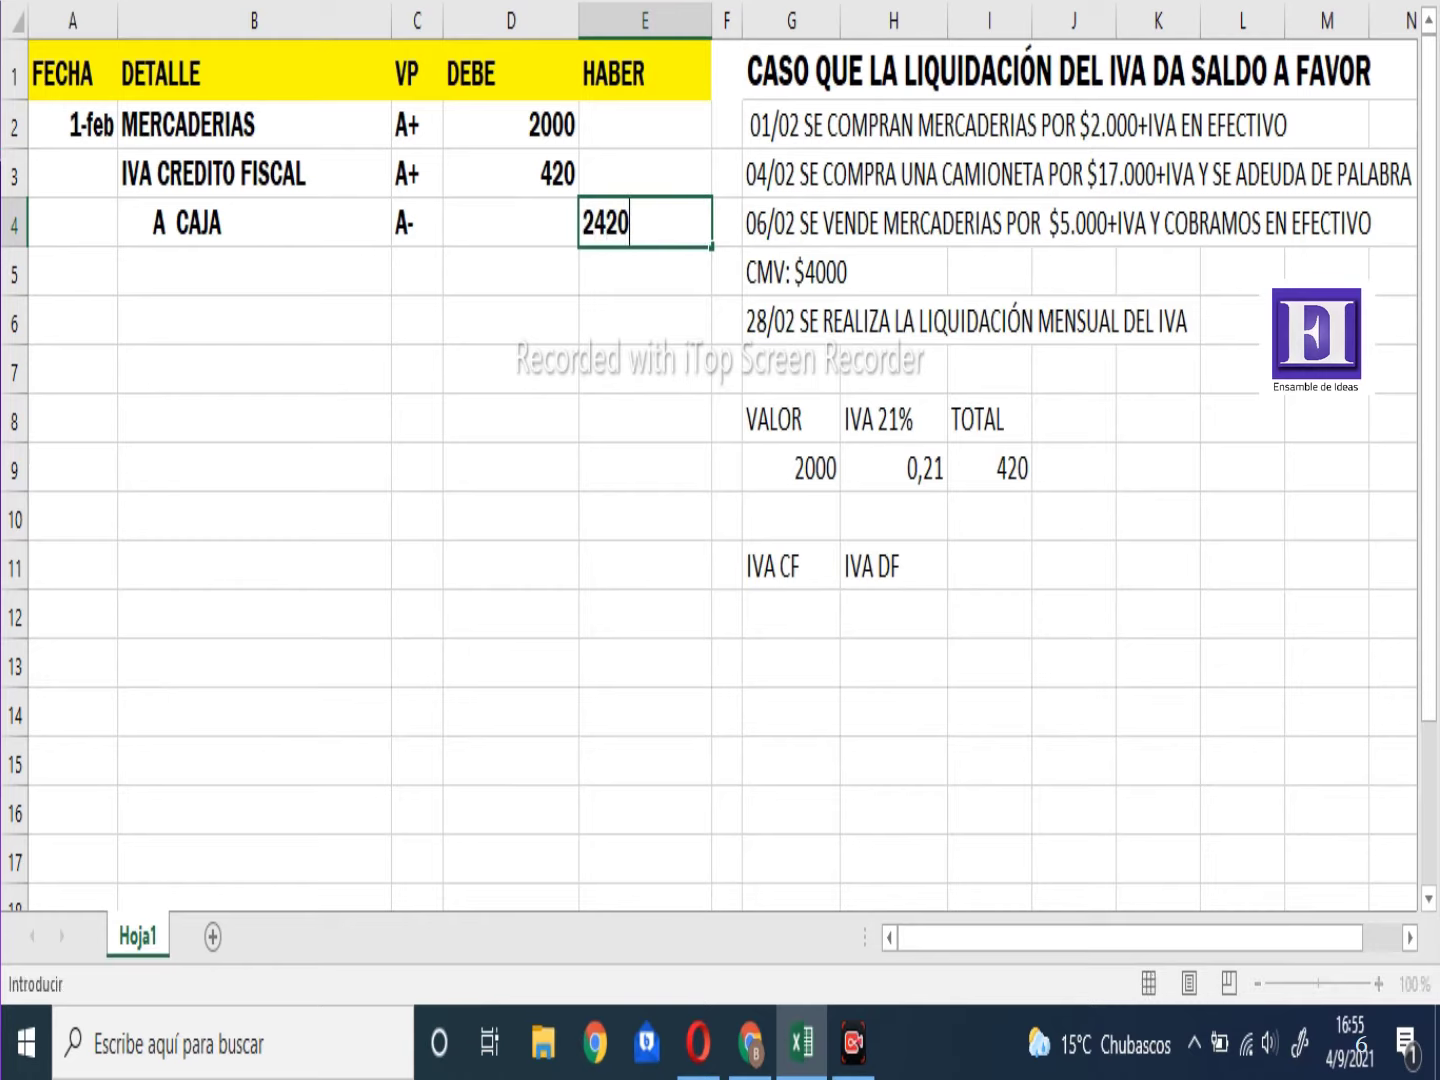
key(Return)
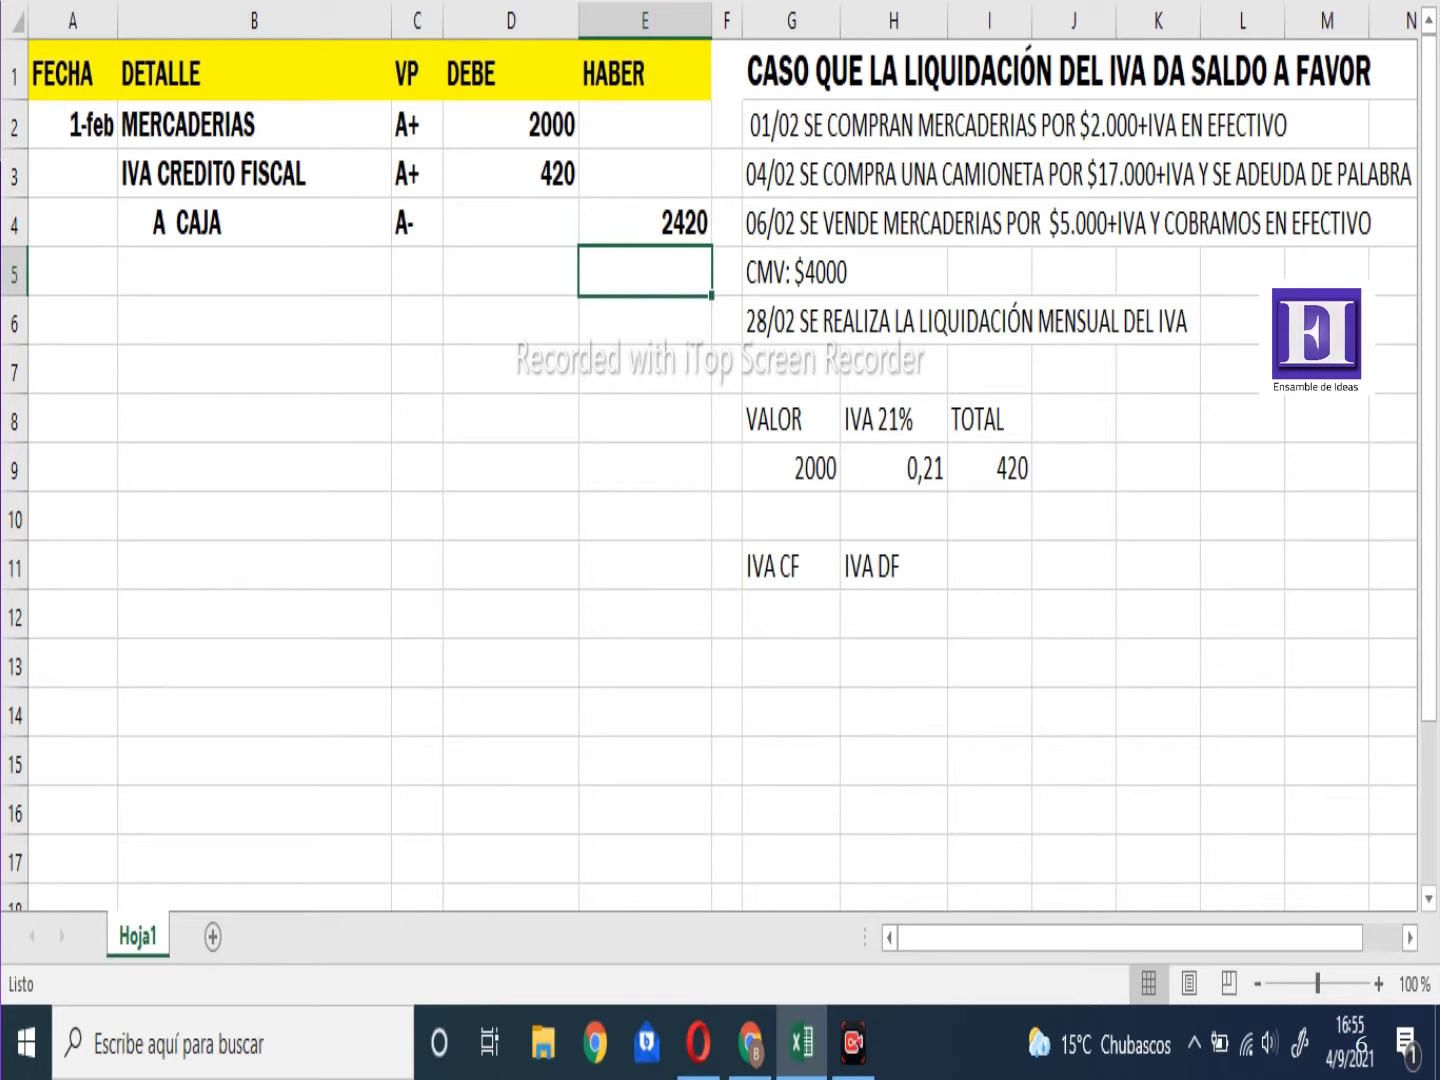
Close the 1-feb entry with a dashed separator line in B5
key(Left)
key(Left)
key(Left)
key(Left)
key(Right)
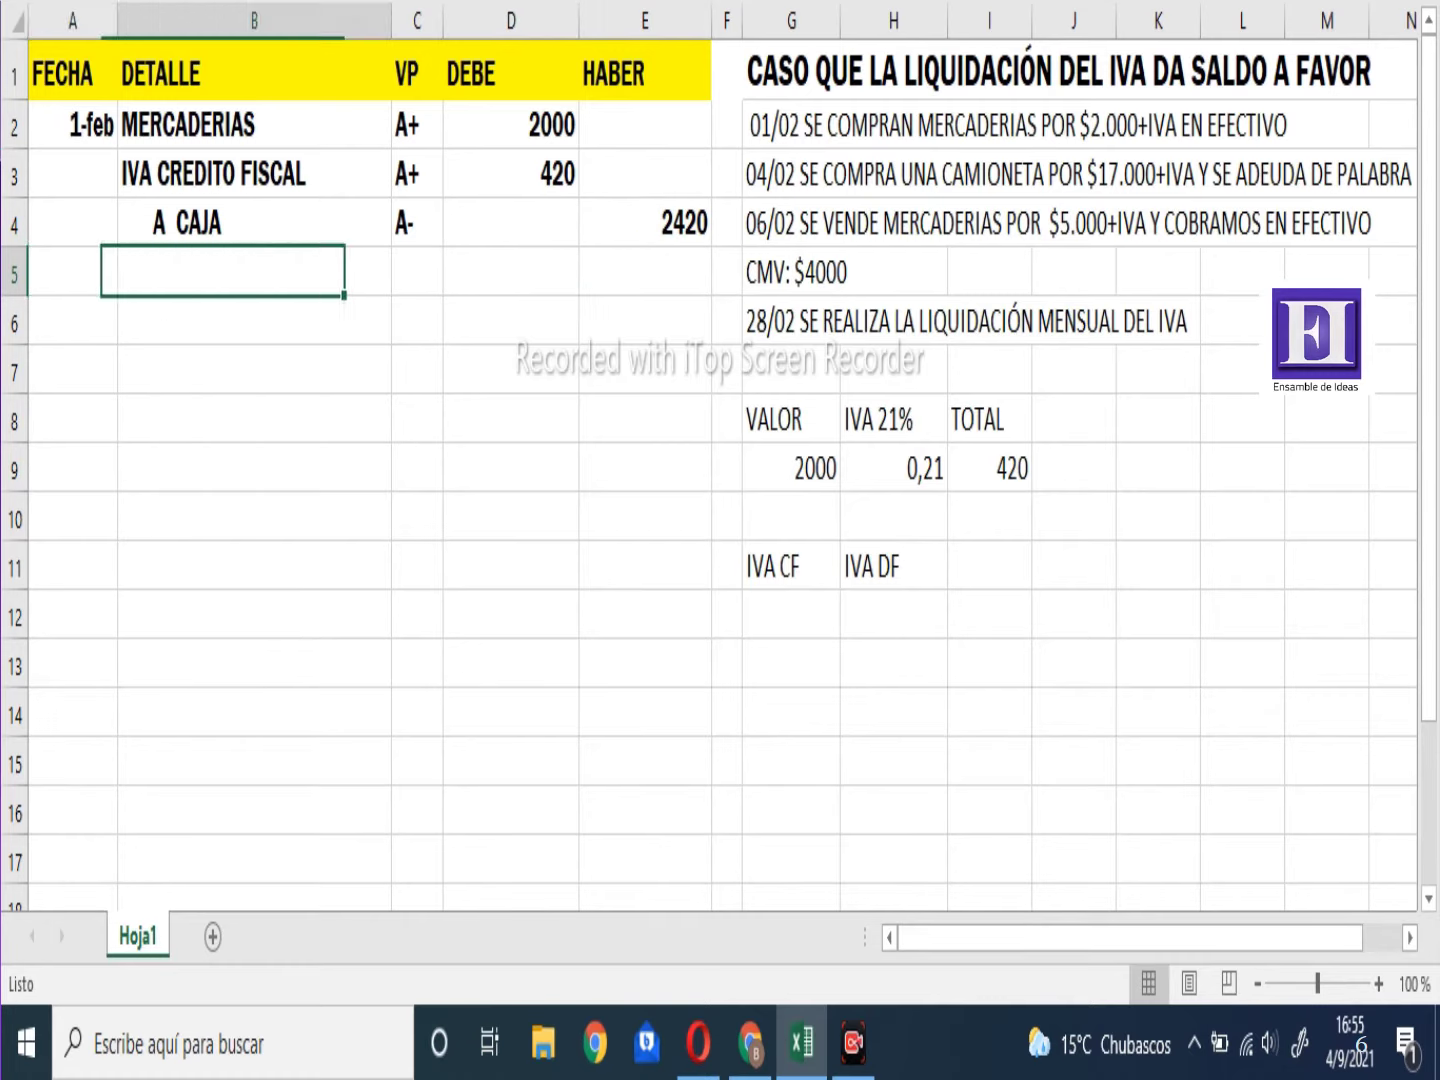
text('------------)
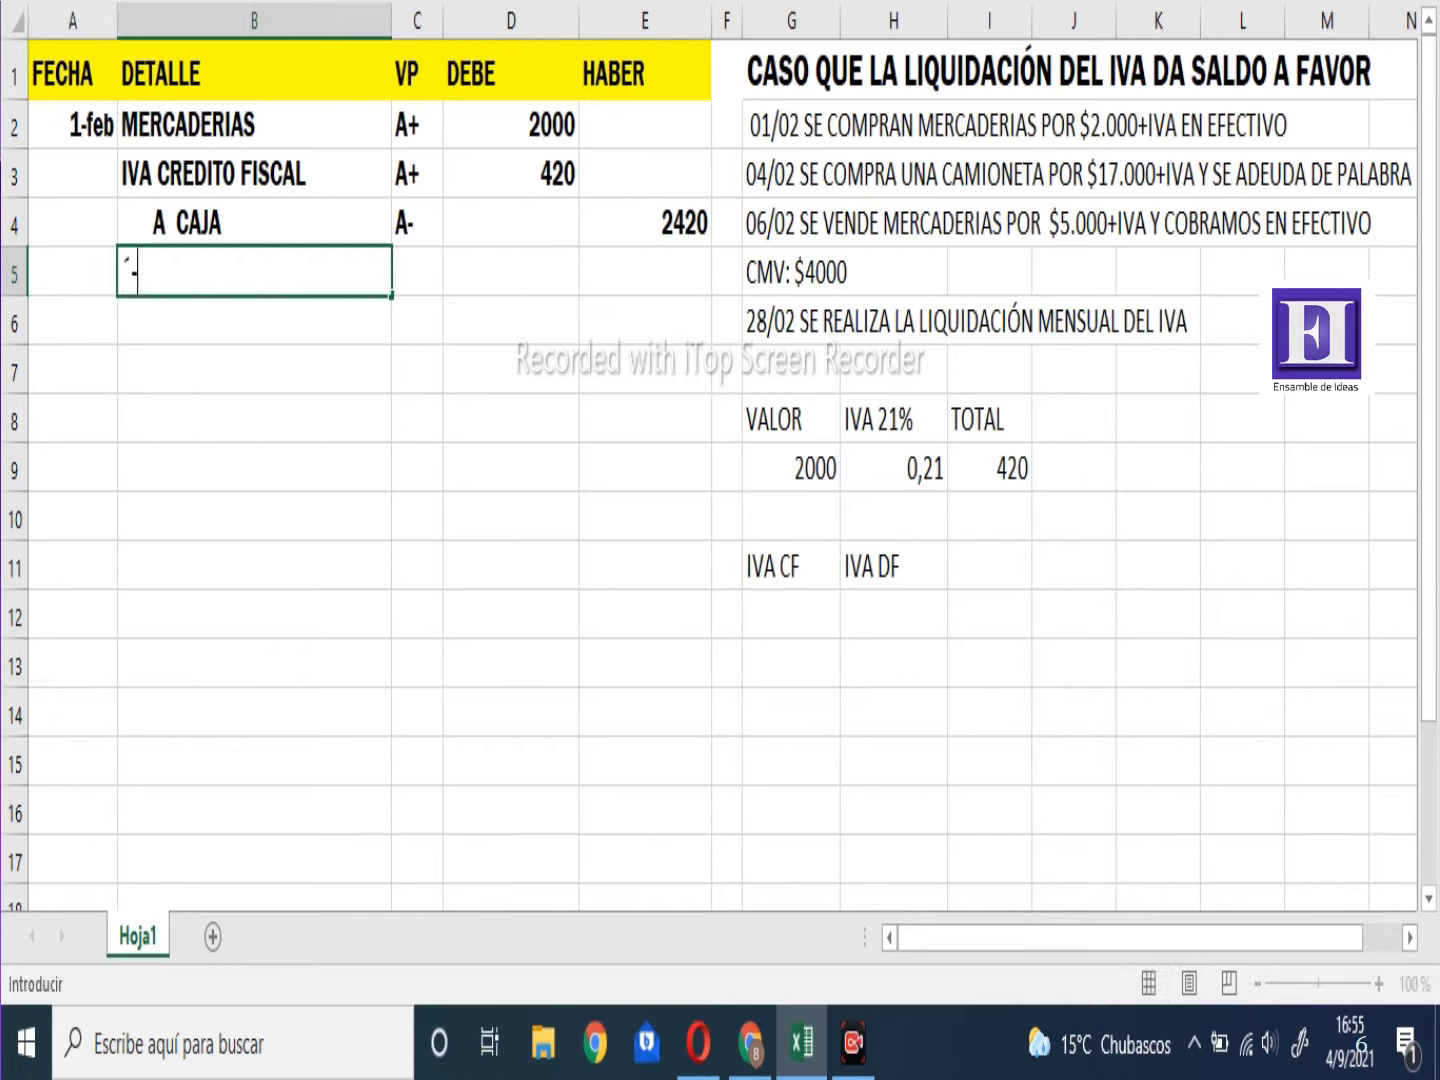
text(     ------------------------)
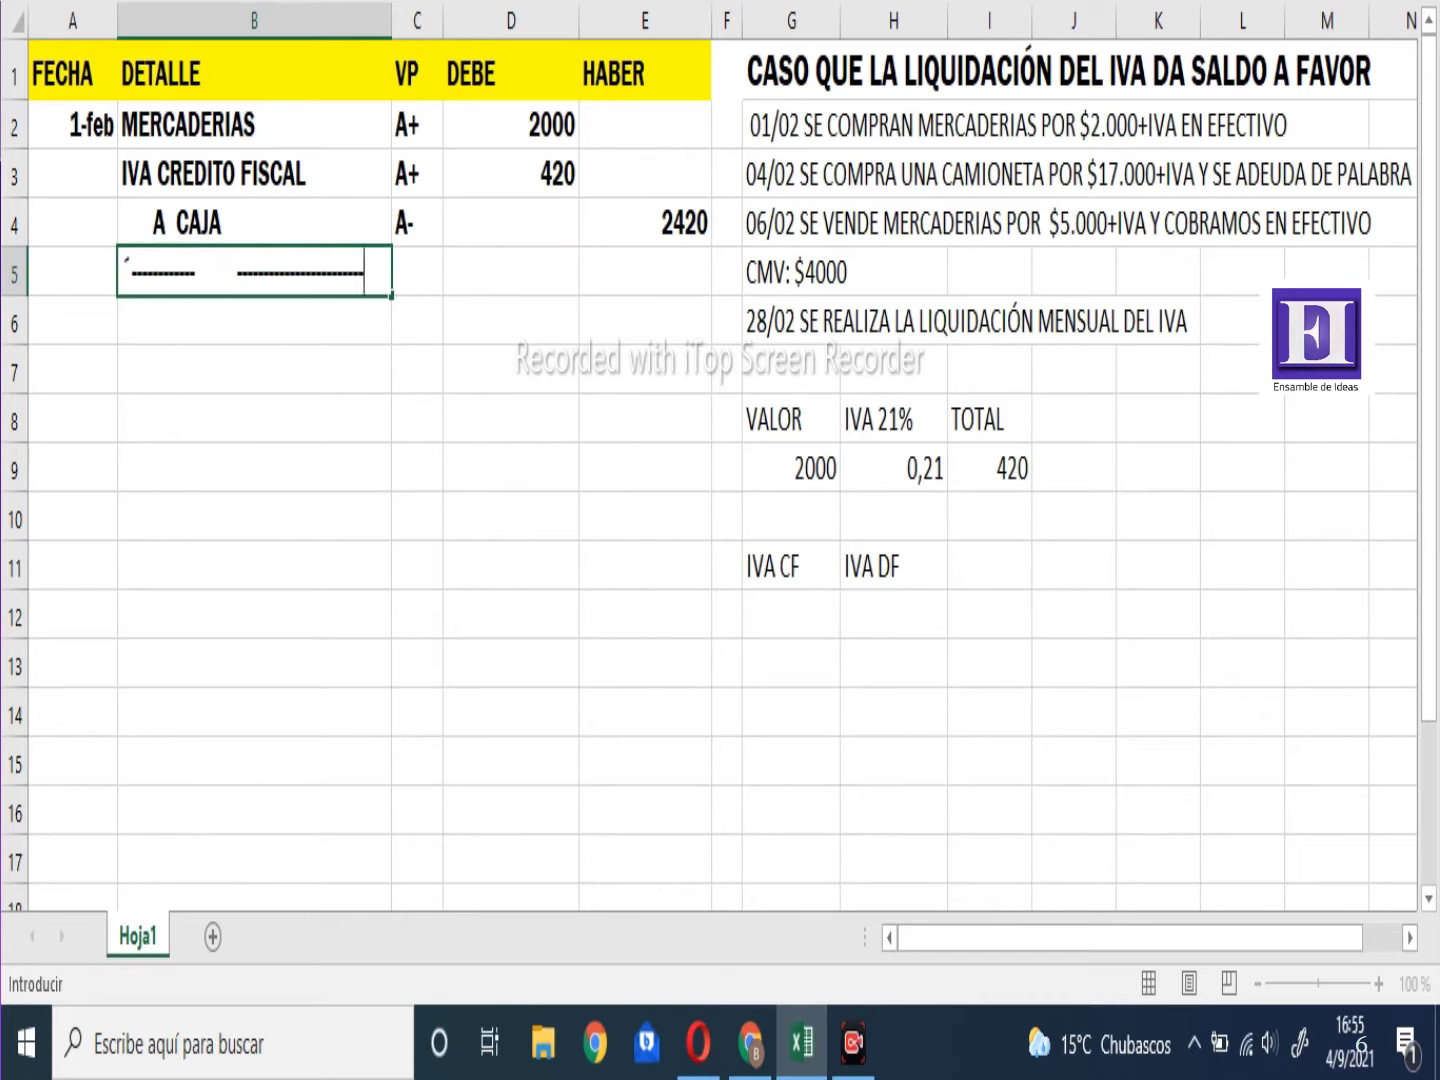
key(Return)
key(Left)
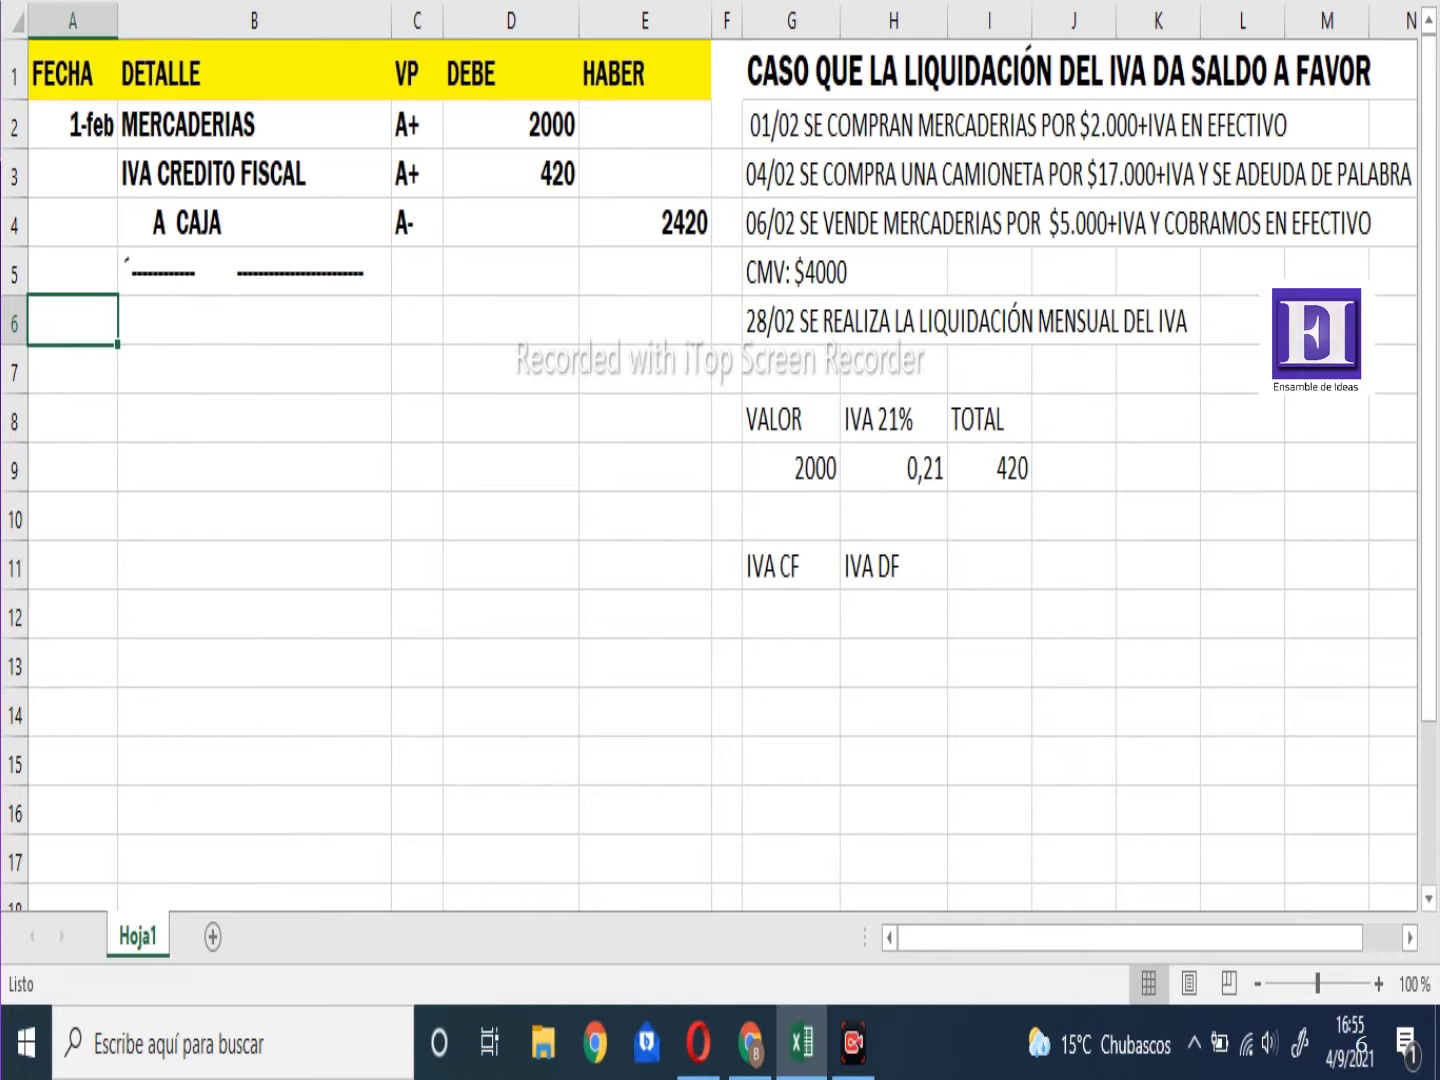
Enter the 4-2 line: RODADOS, A+, with a 17000 debit
text(4-2)
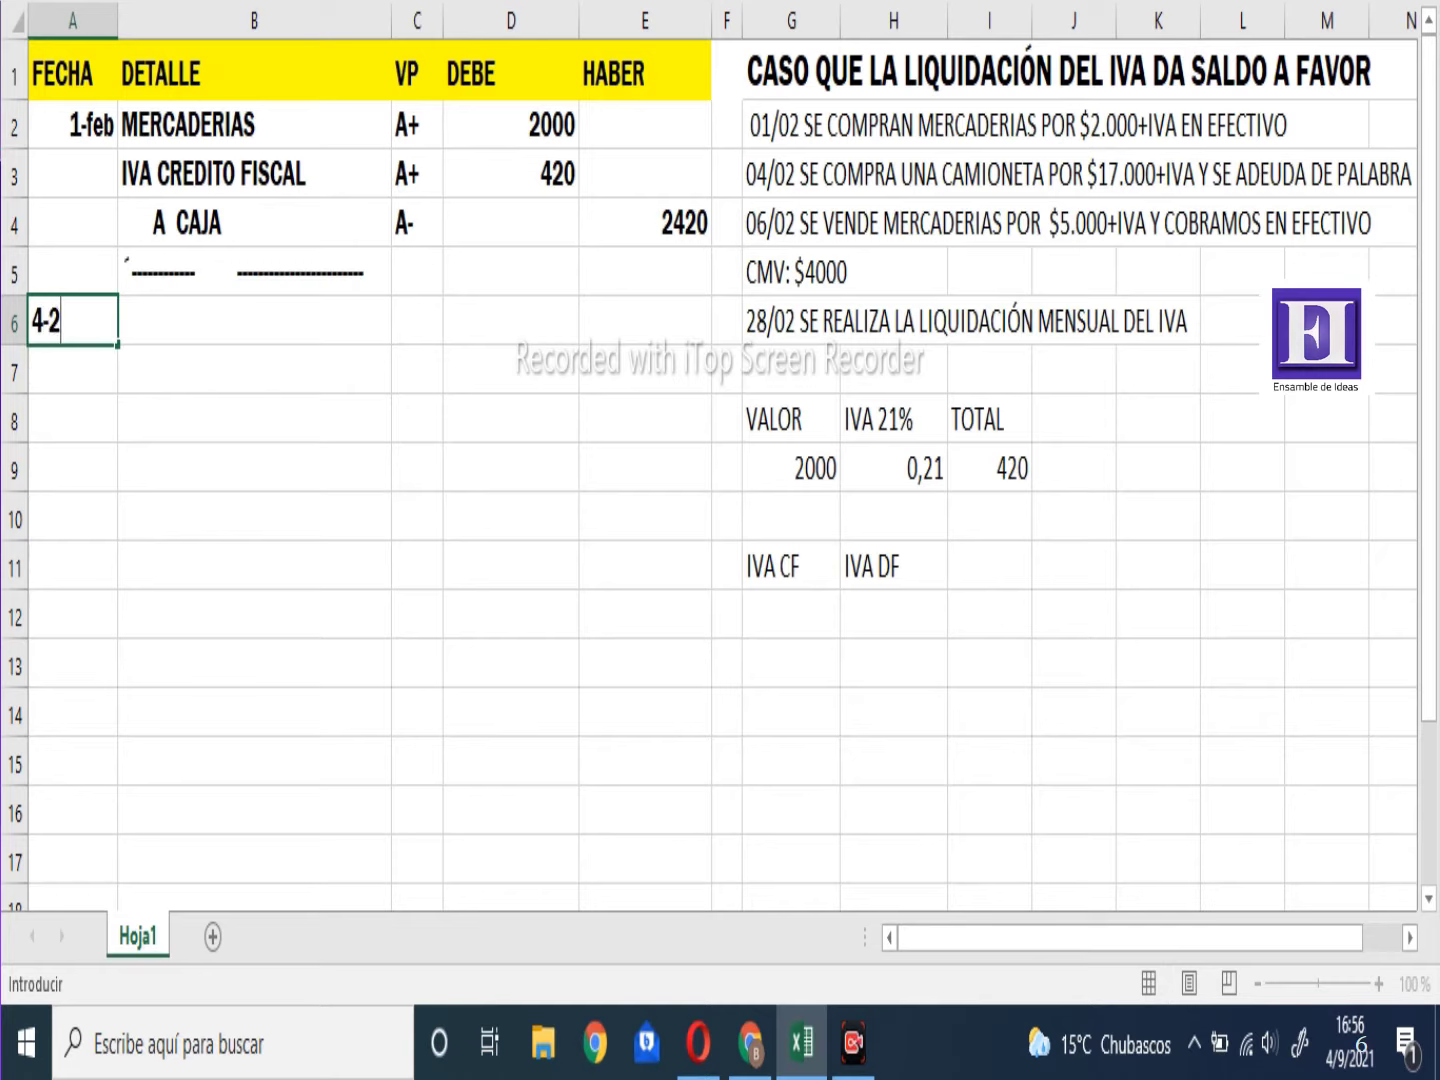
key(Tab)
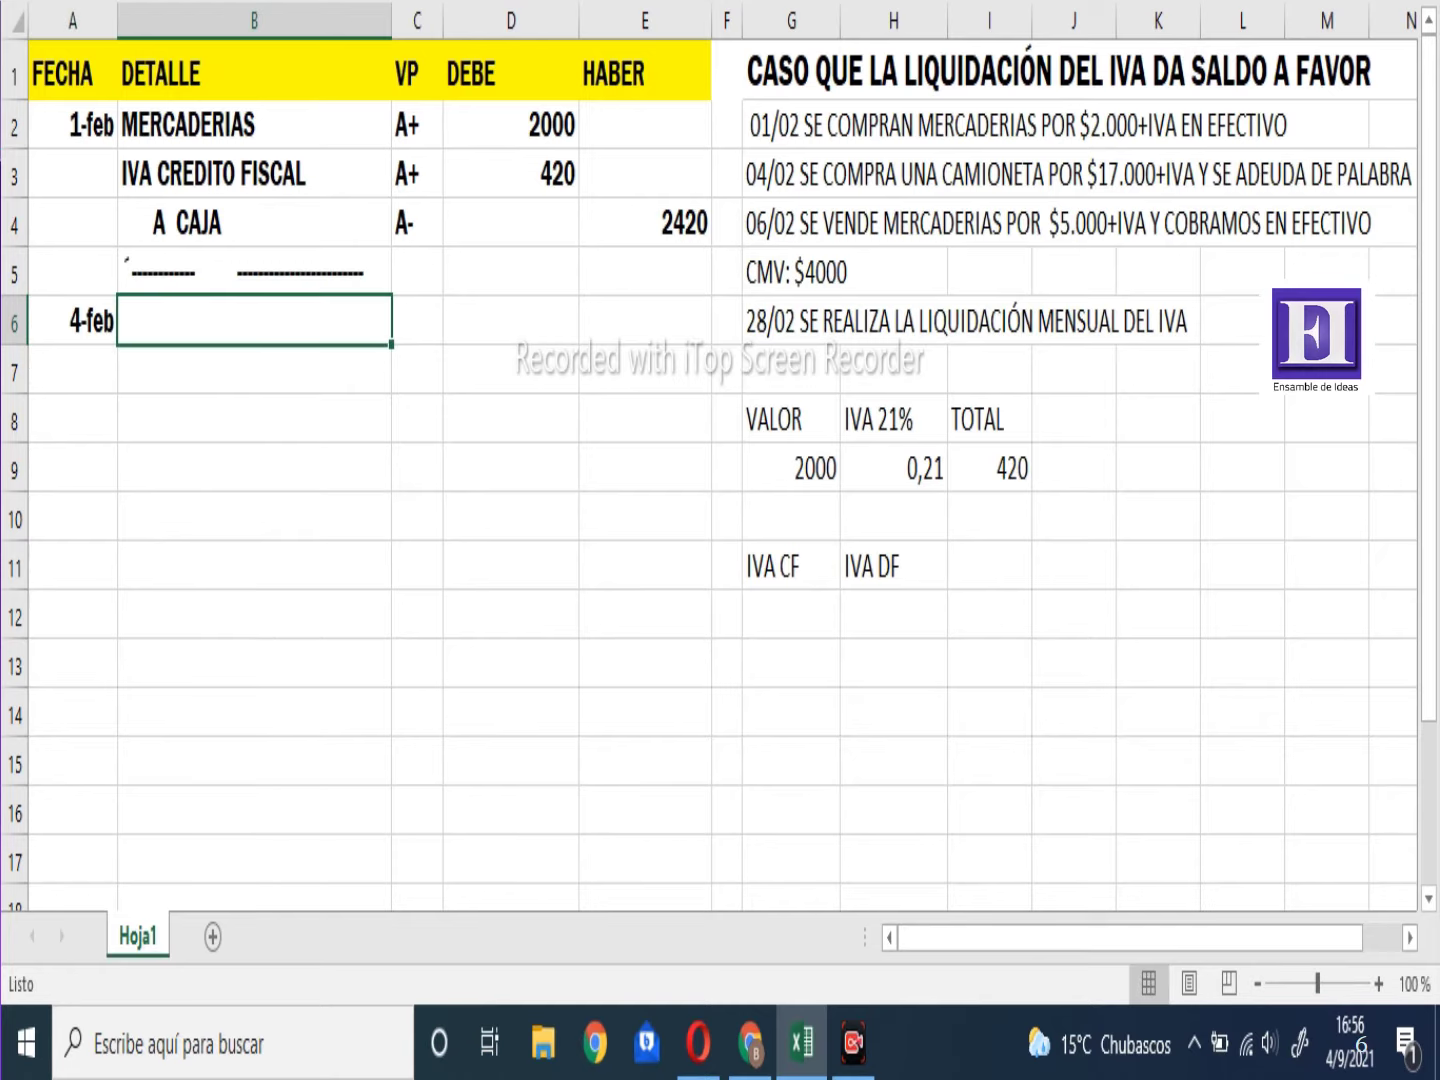
text(R)
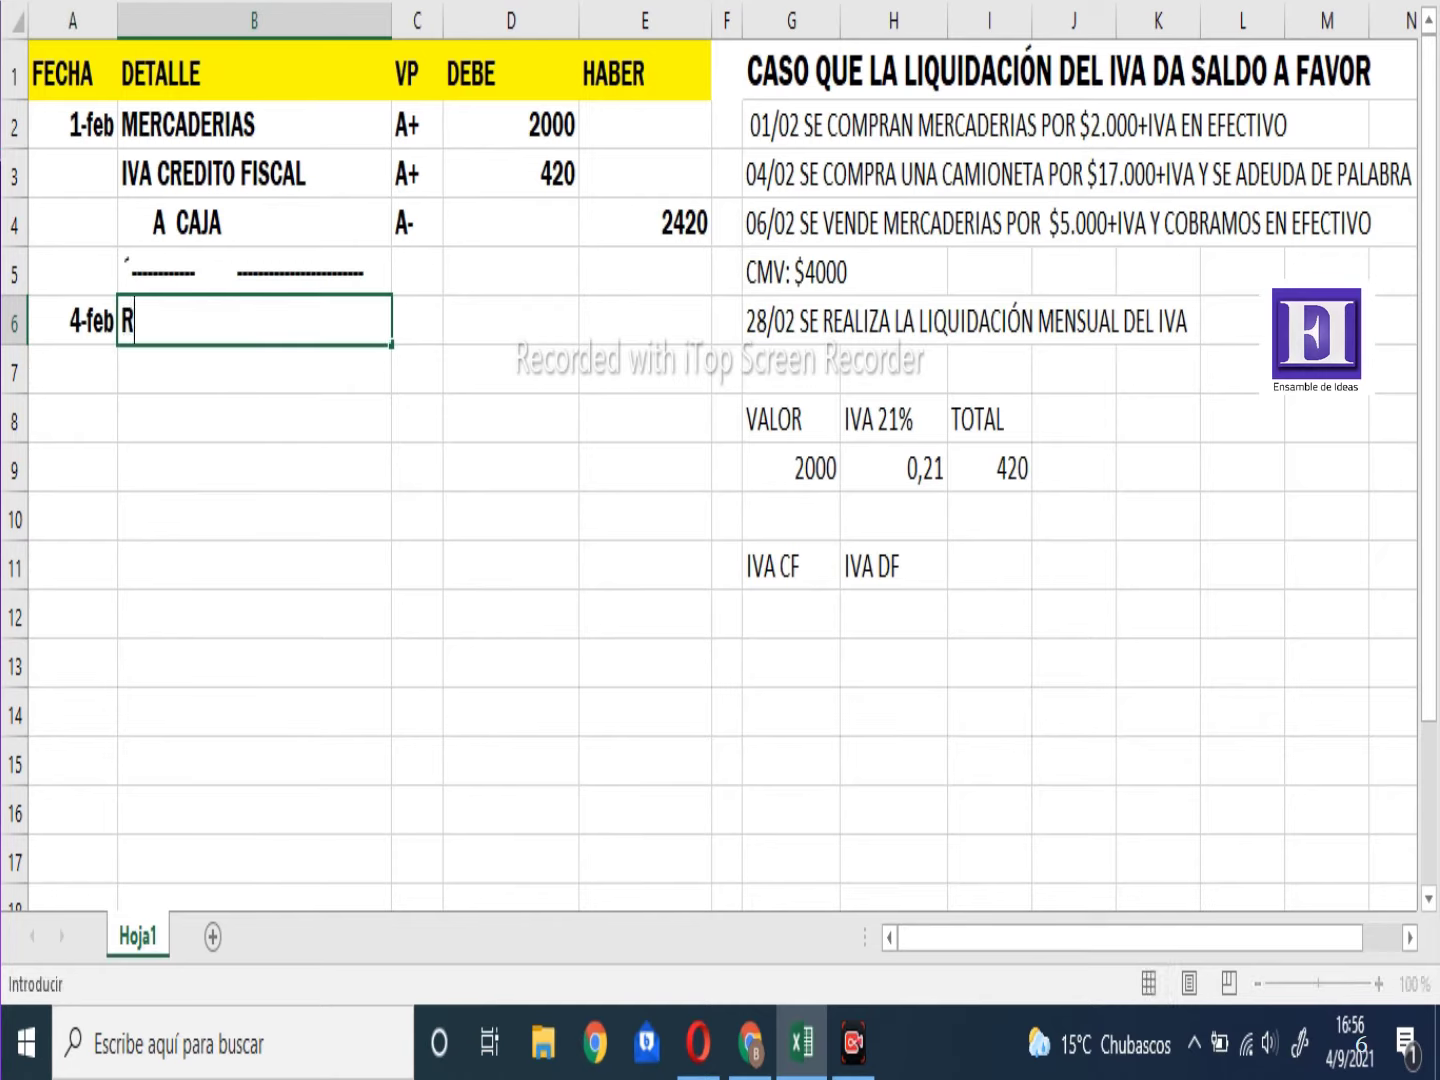
text(ODADOS)
key(Tab)
text(A+)
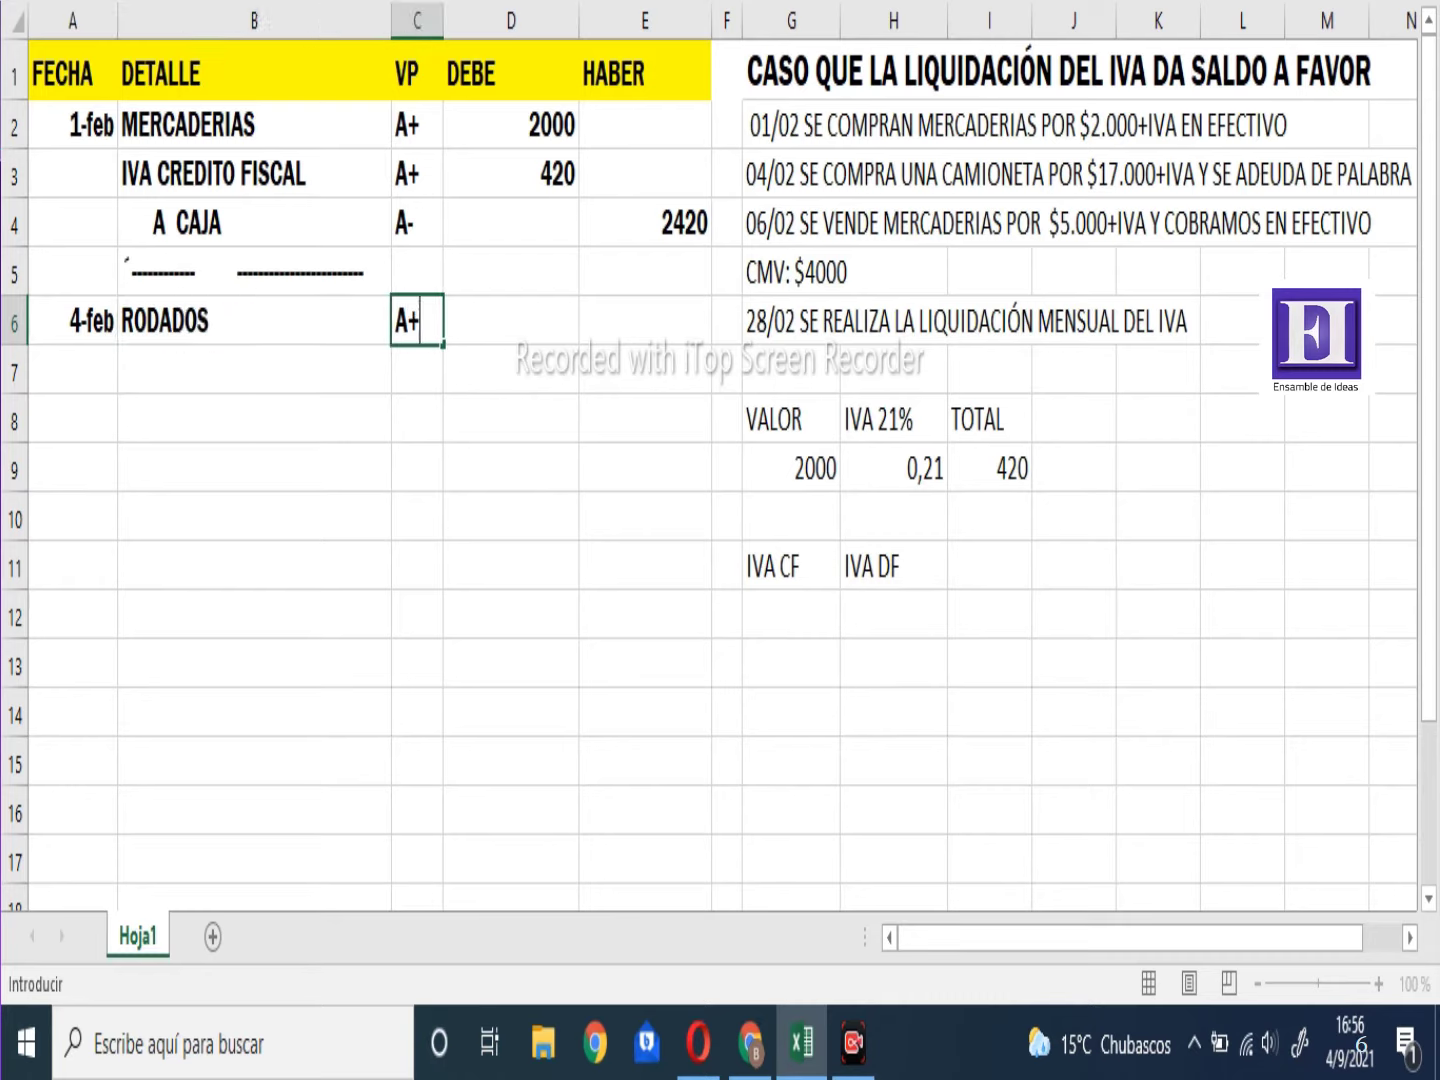
key(Tab)
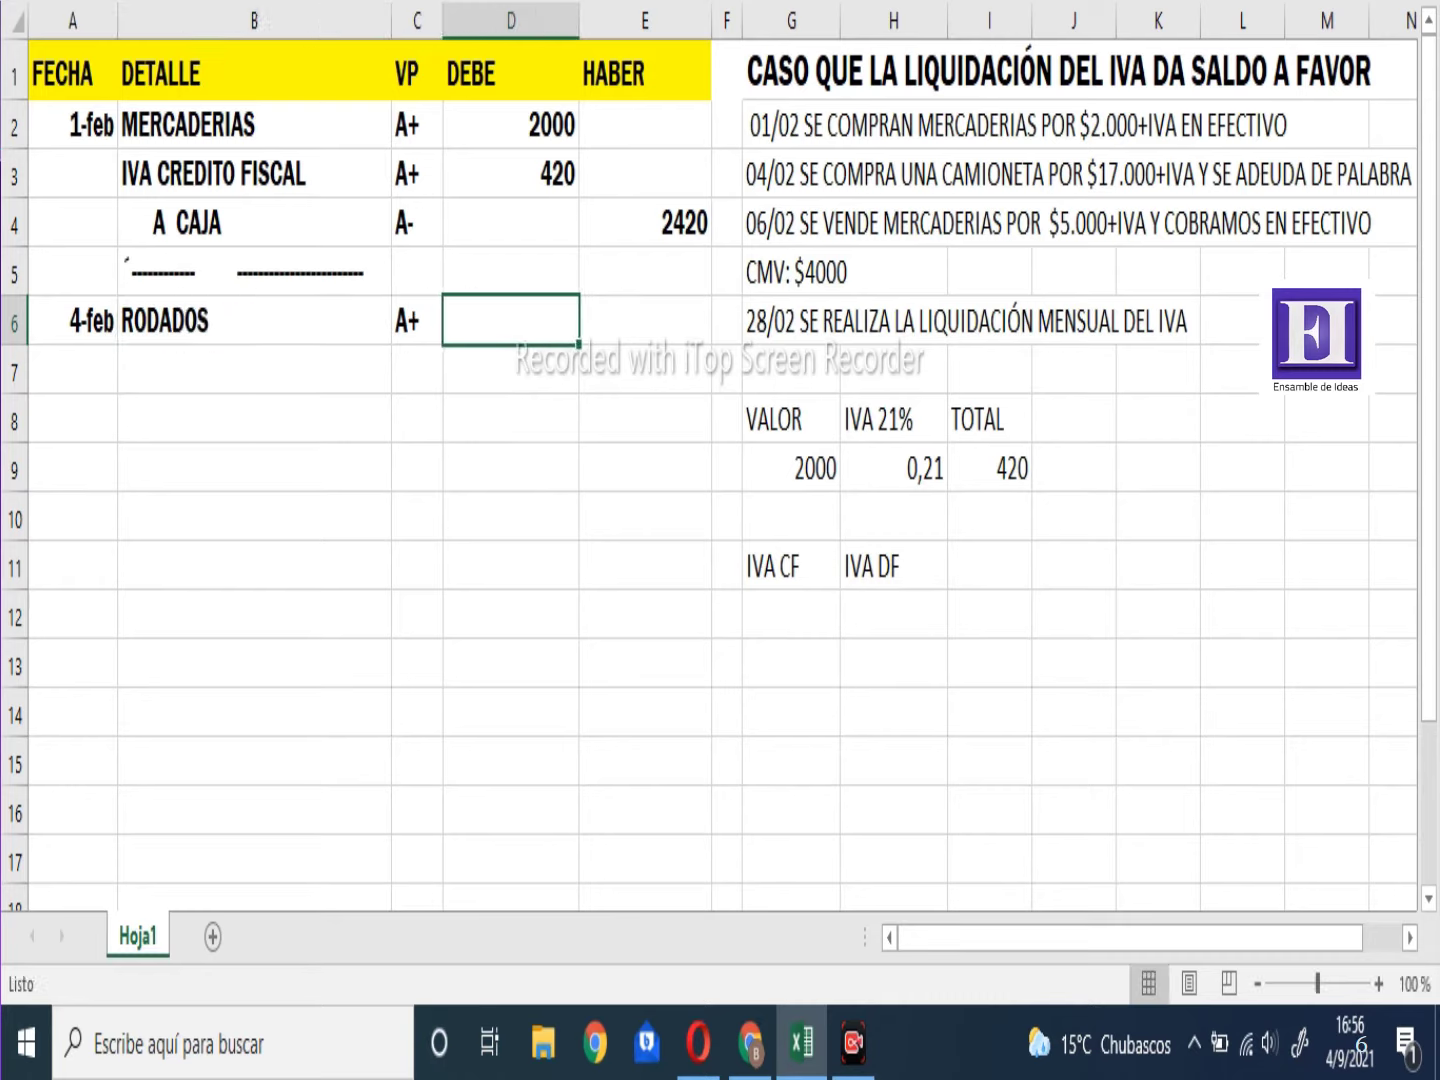
text(17000)
key(Return)
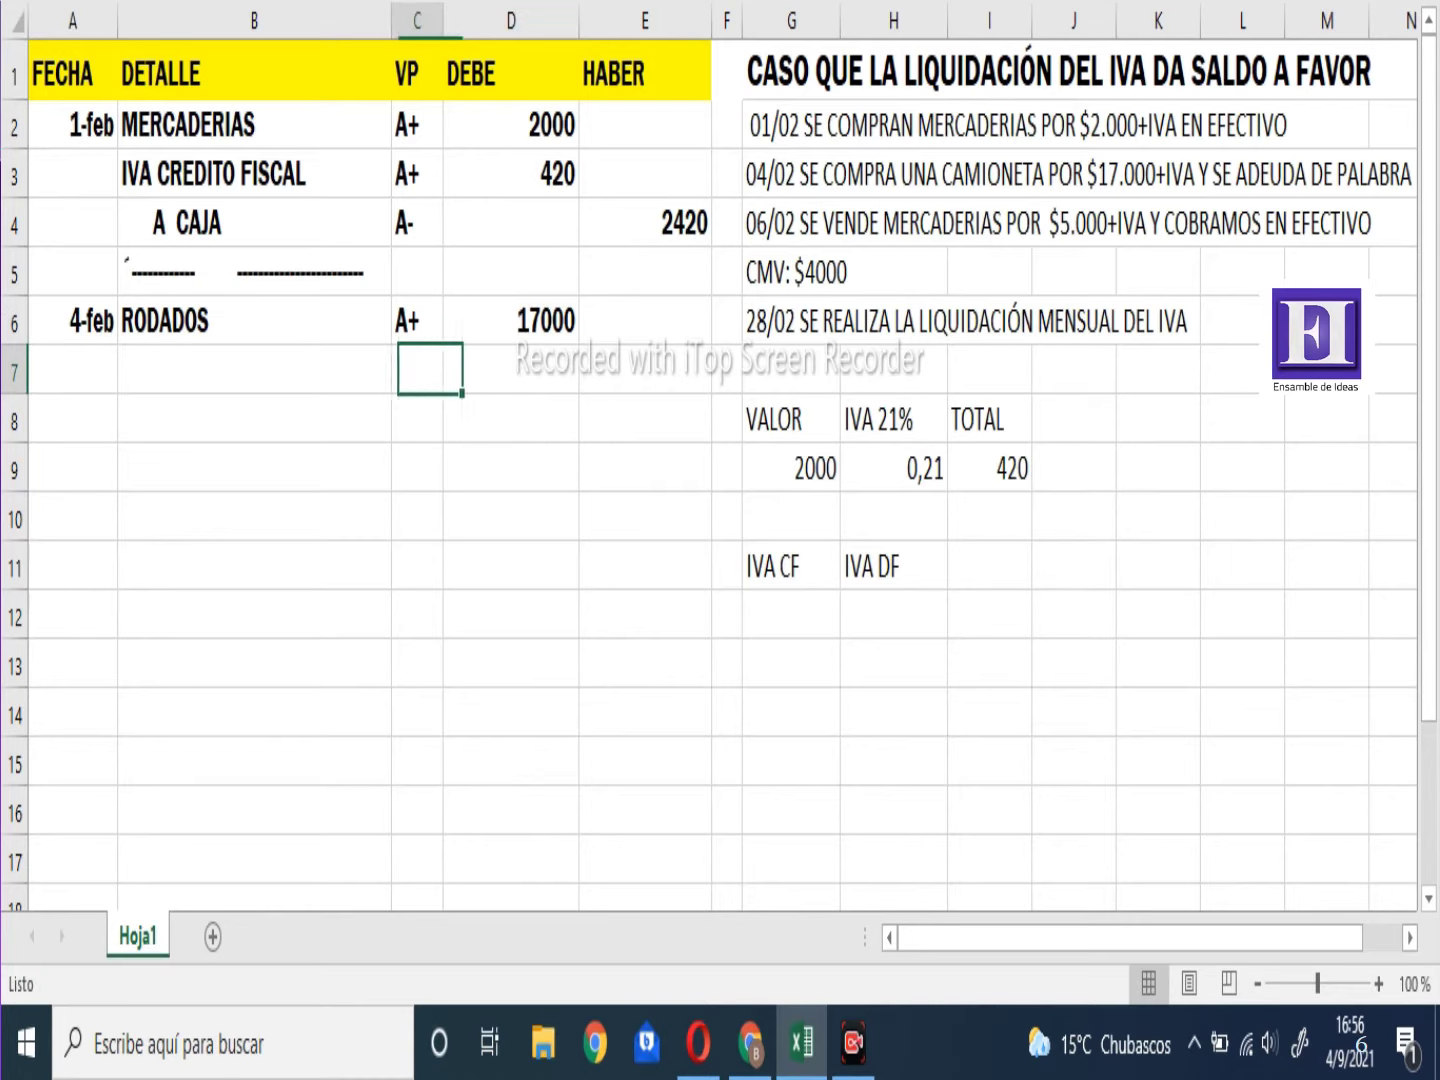
Add IVA CREDITO FISCAL marked A+ in row 7
key(Left)
key(Left)
key(Right)
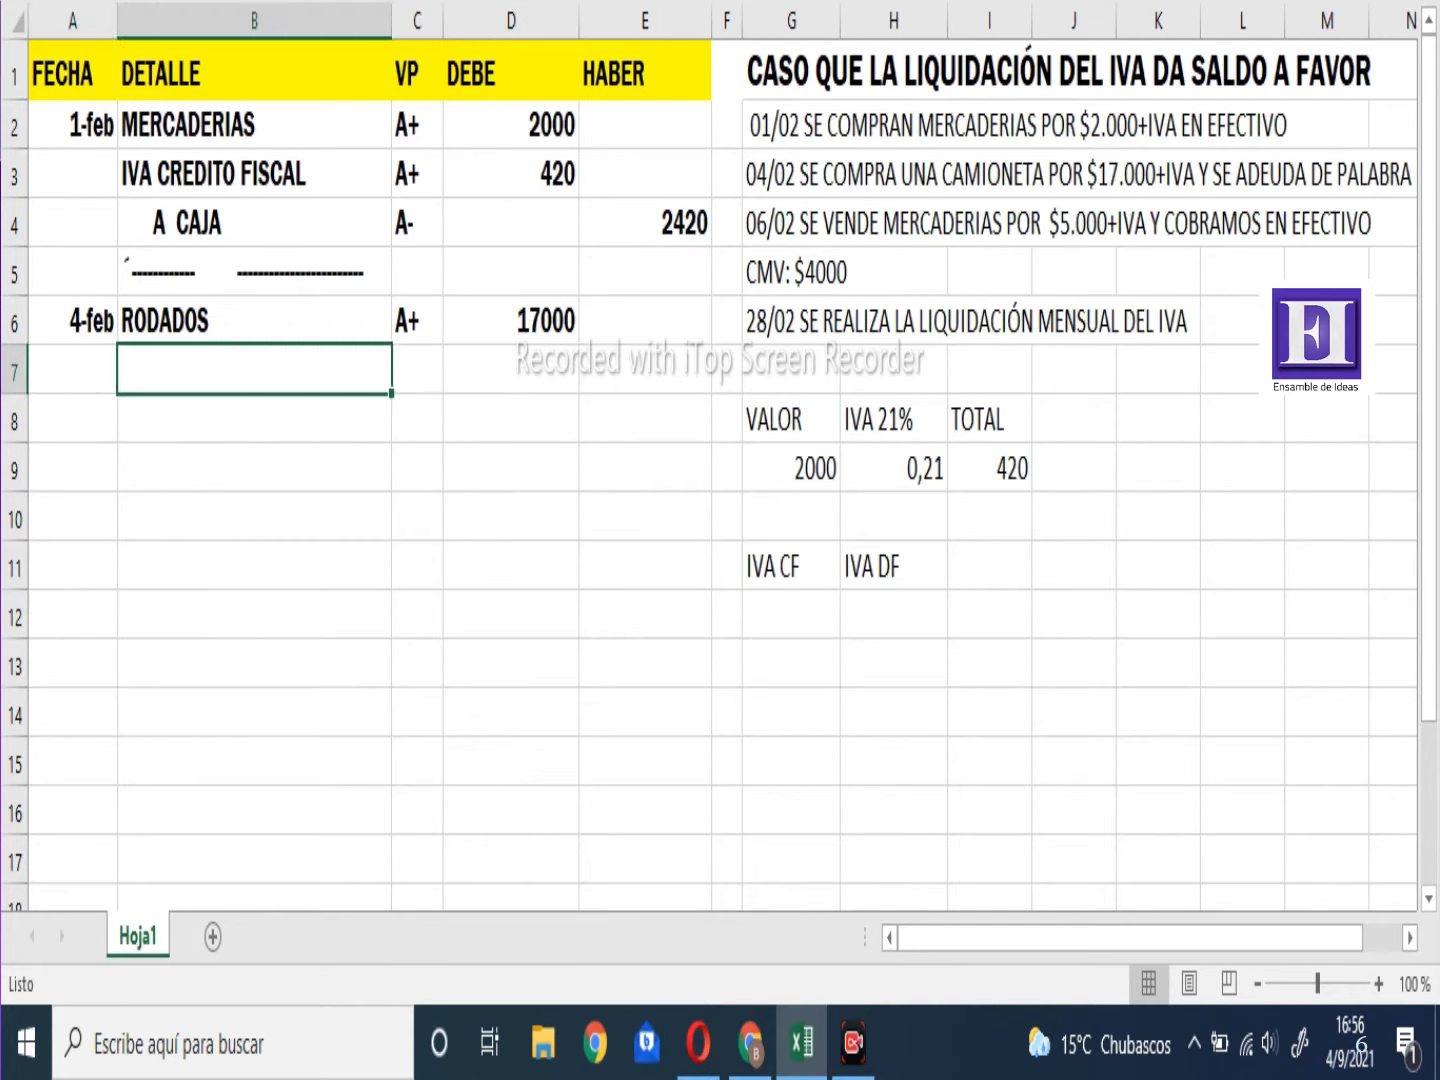
text(IVA CREDITO FISCAL)
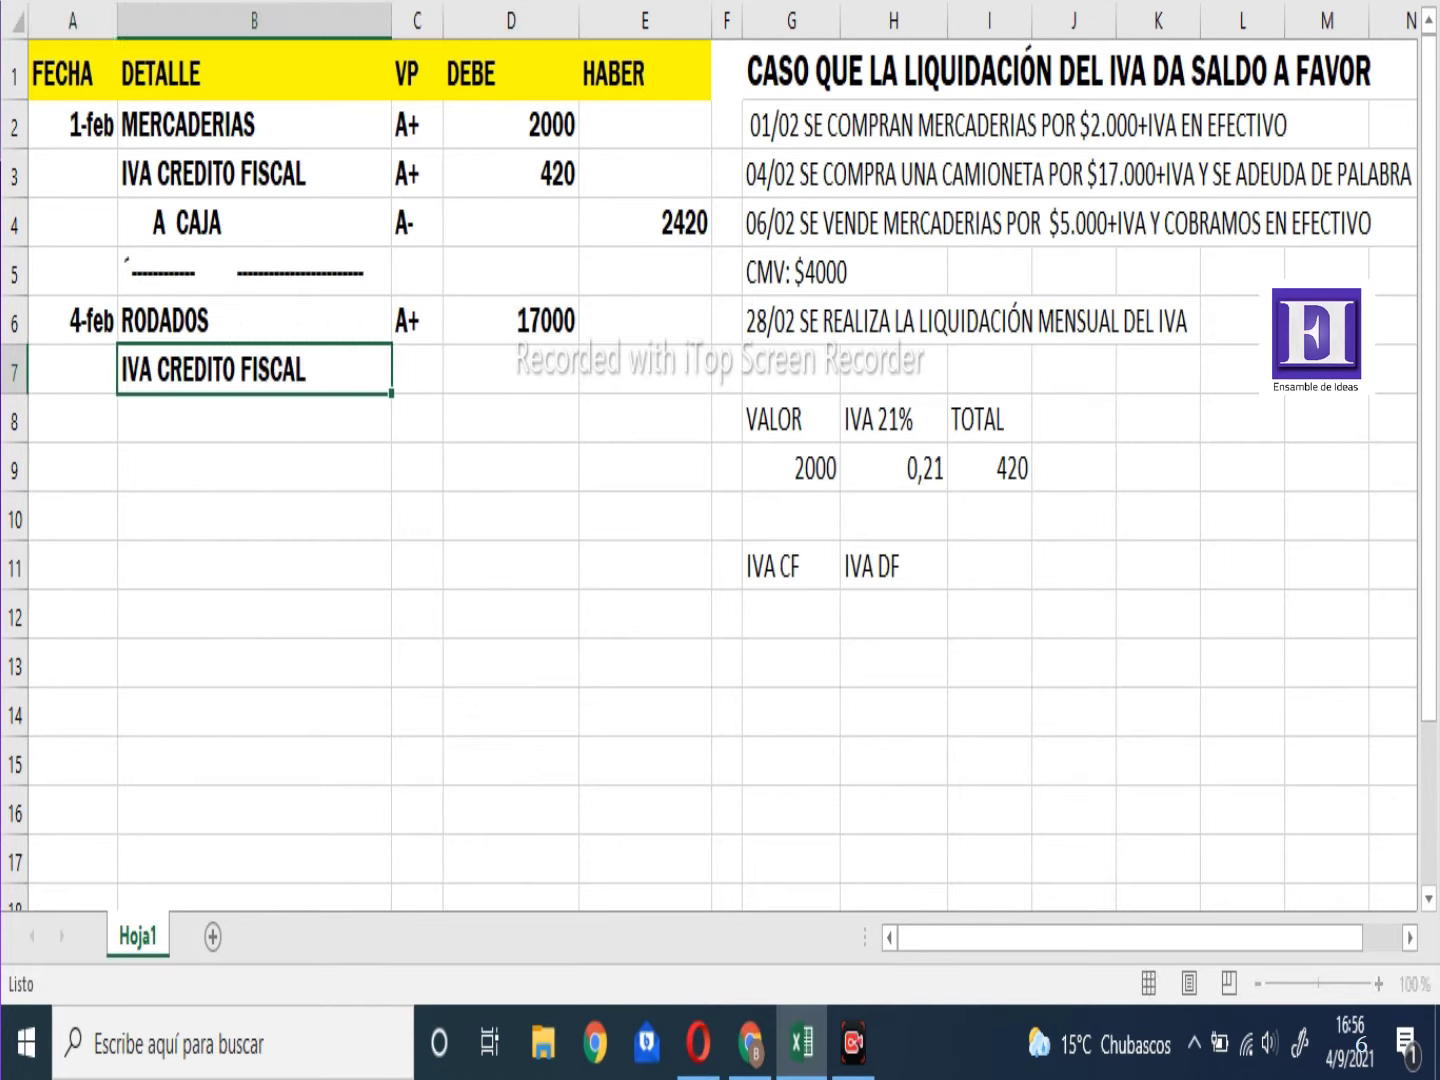
key(Right)
text(A+)
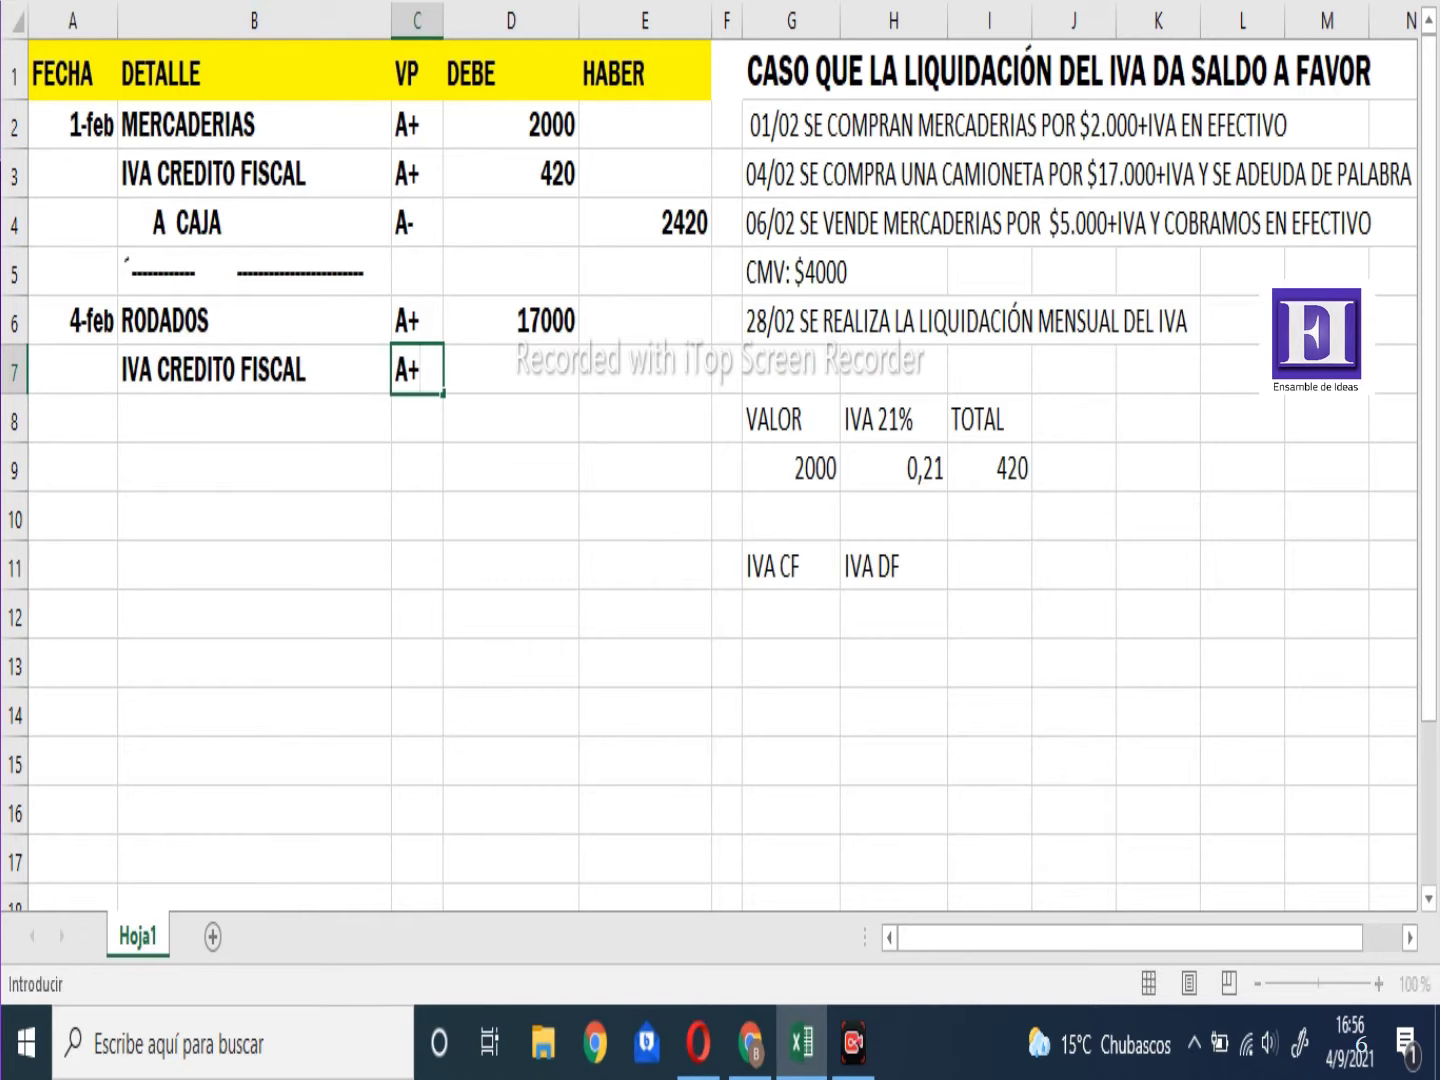
key(Right)
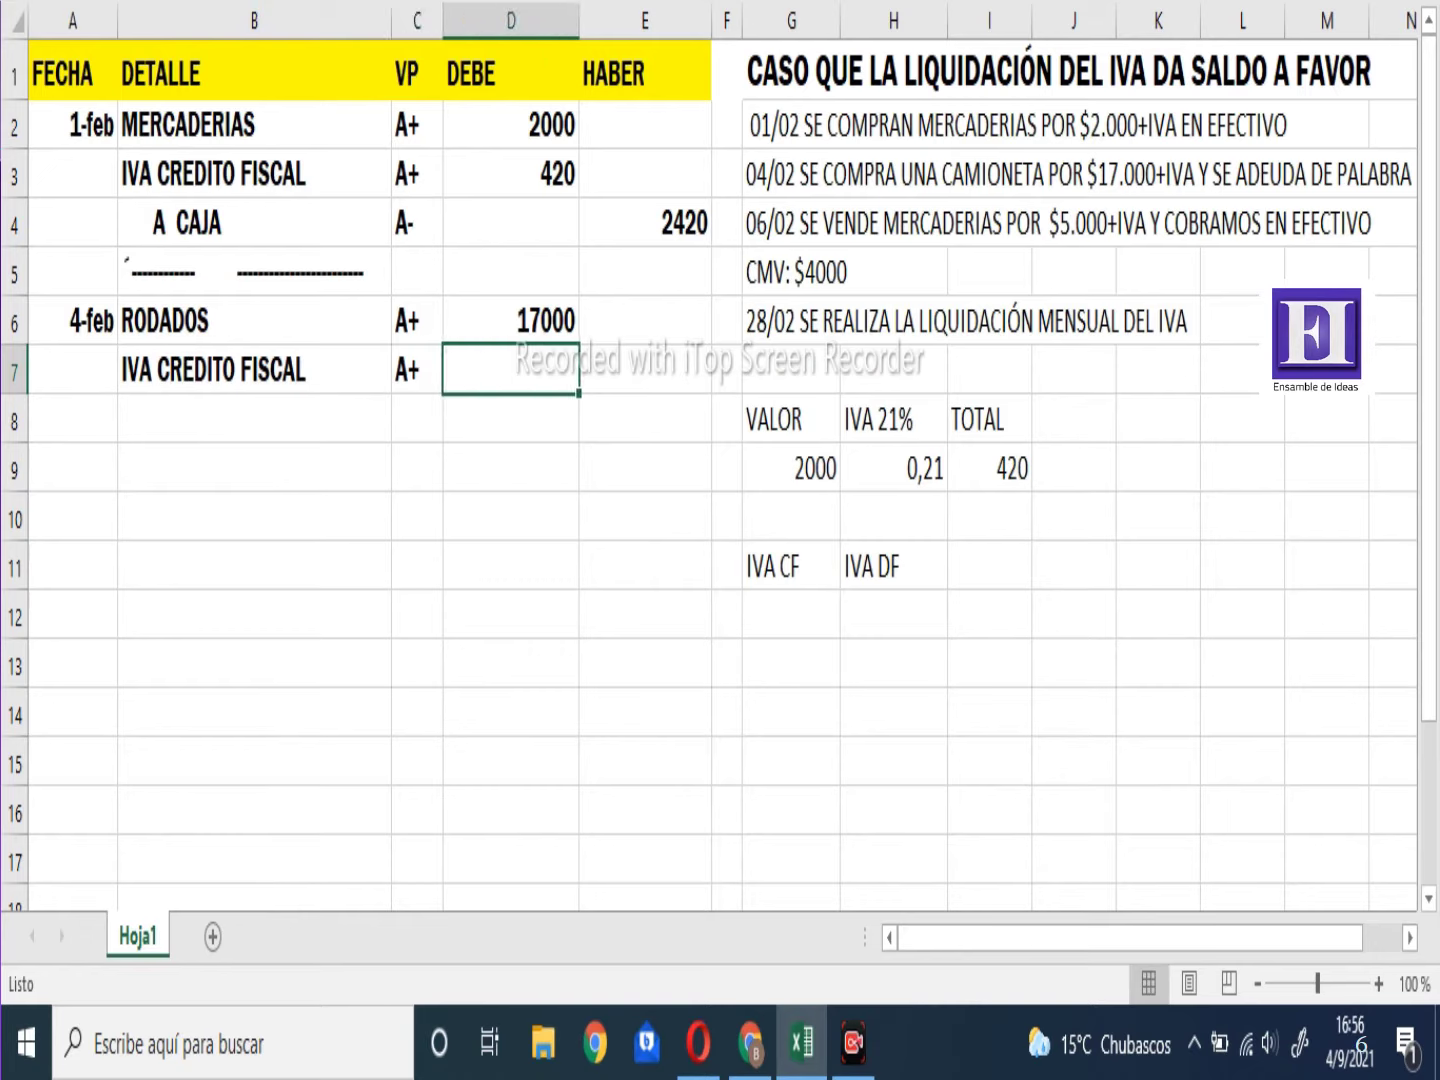
Set the VAT helper's VALOR in G9 to 17000
key(Right)
key(Right)
key(Down)
key(Down)
key(Right)
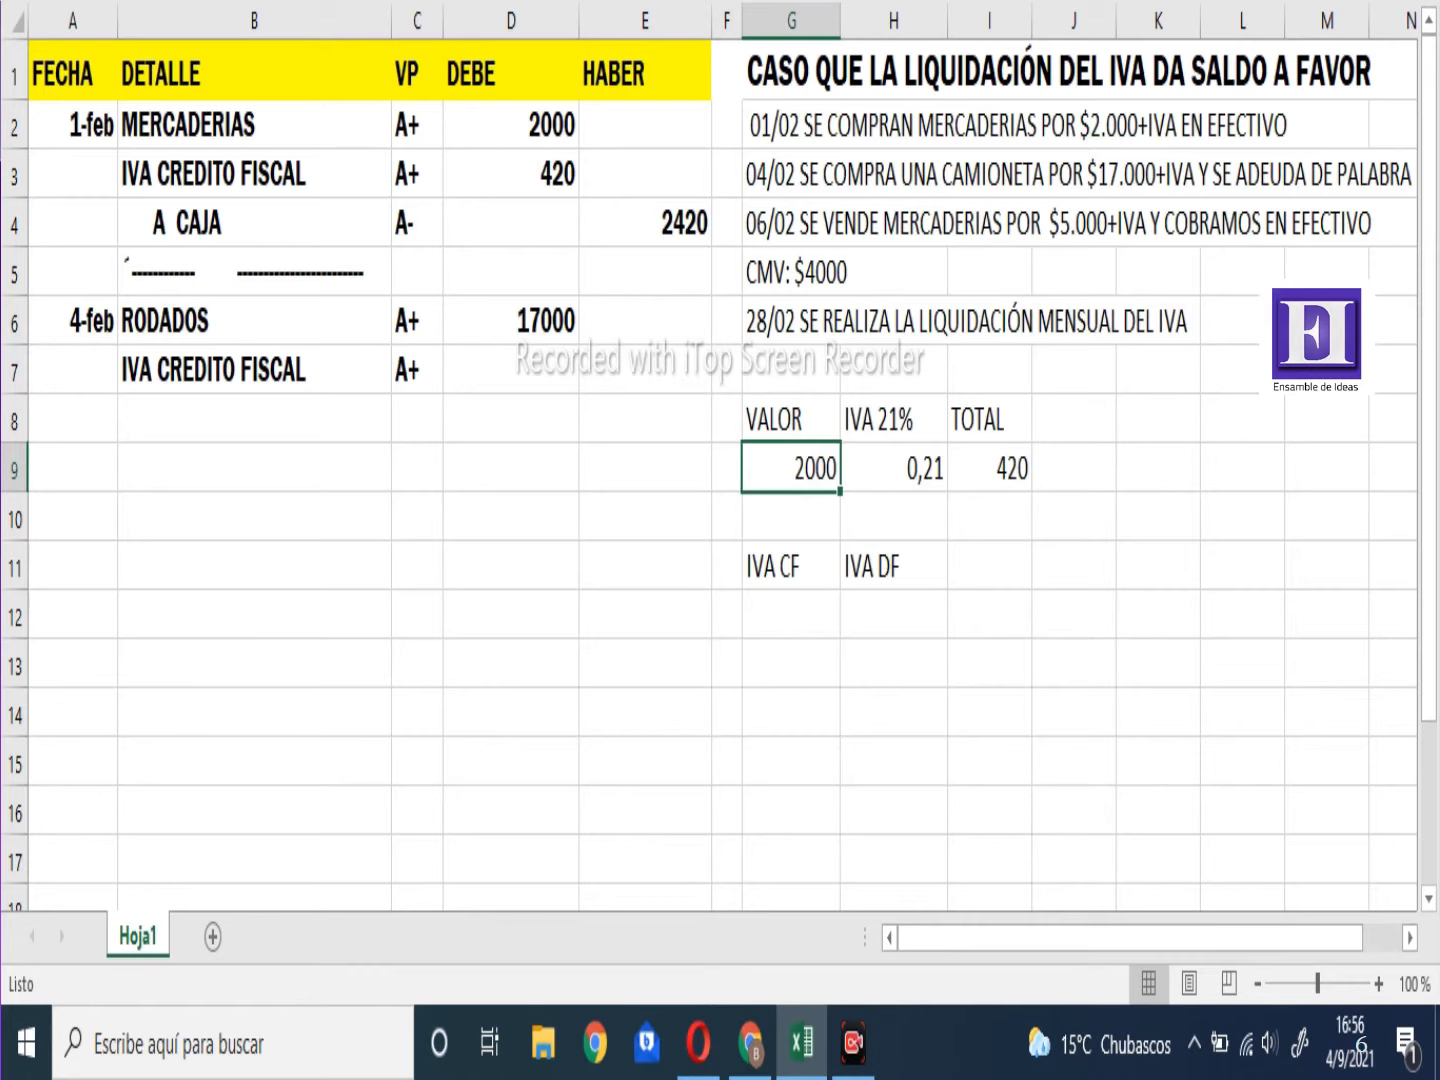
text(17000)
key(Return)
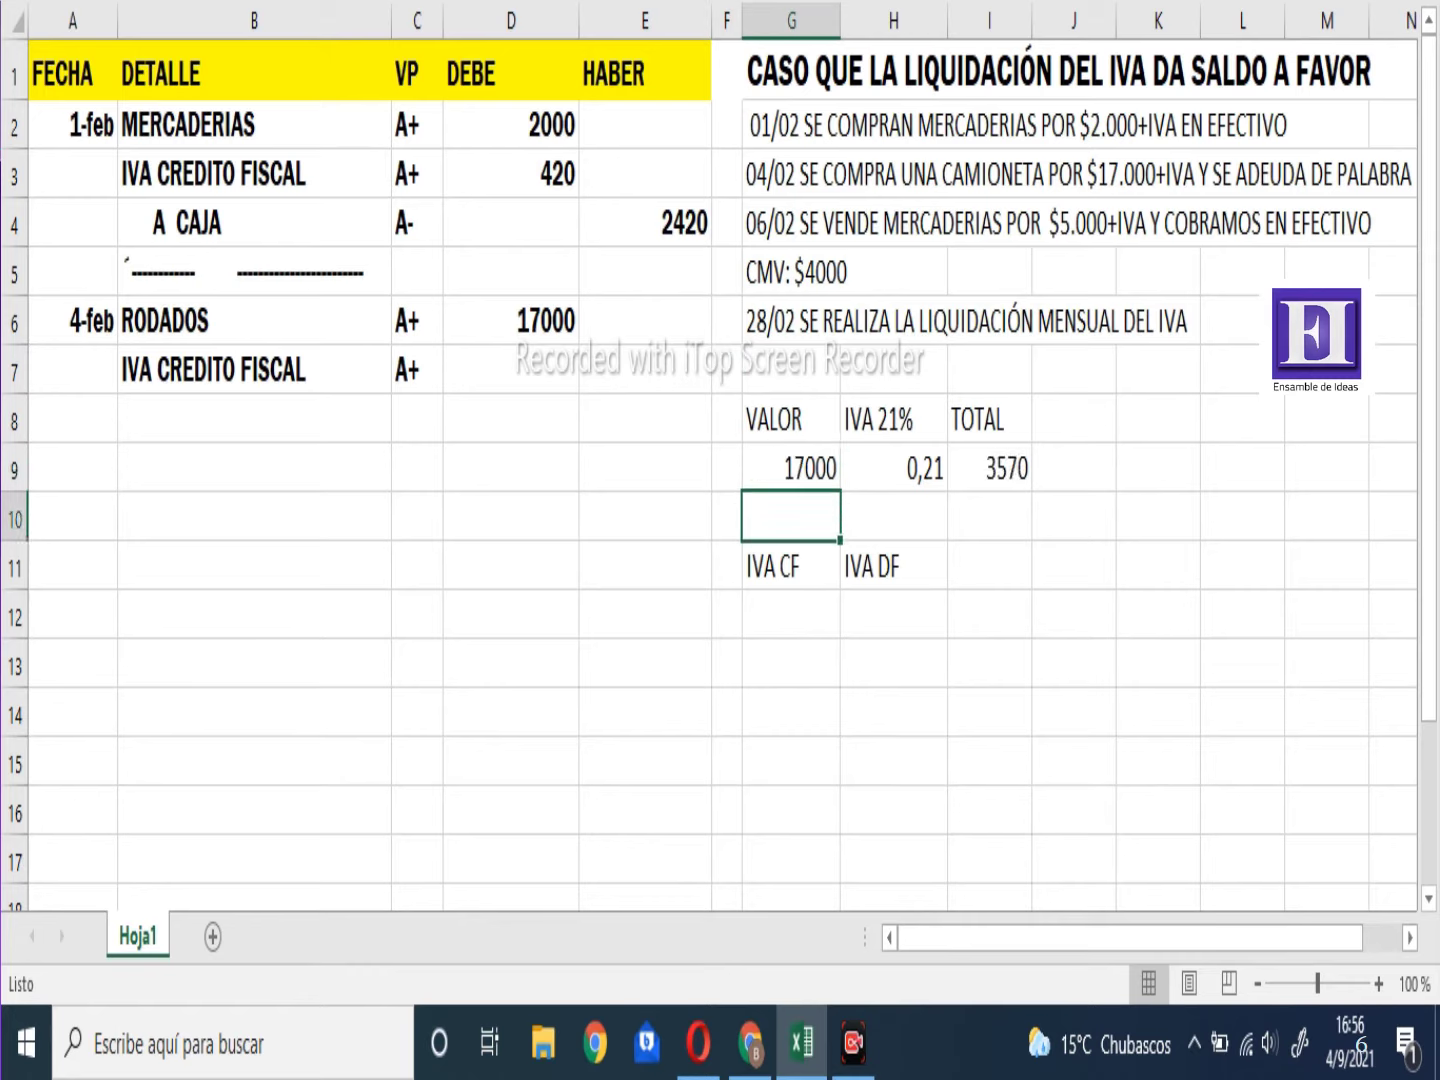
Debit 3570 to IVA CREDITO FISCAL in D7
key(Up)
key(Left)
key(Left)
key(Left)
key(Up)
key(Left)
key(Up)
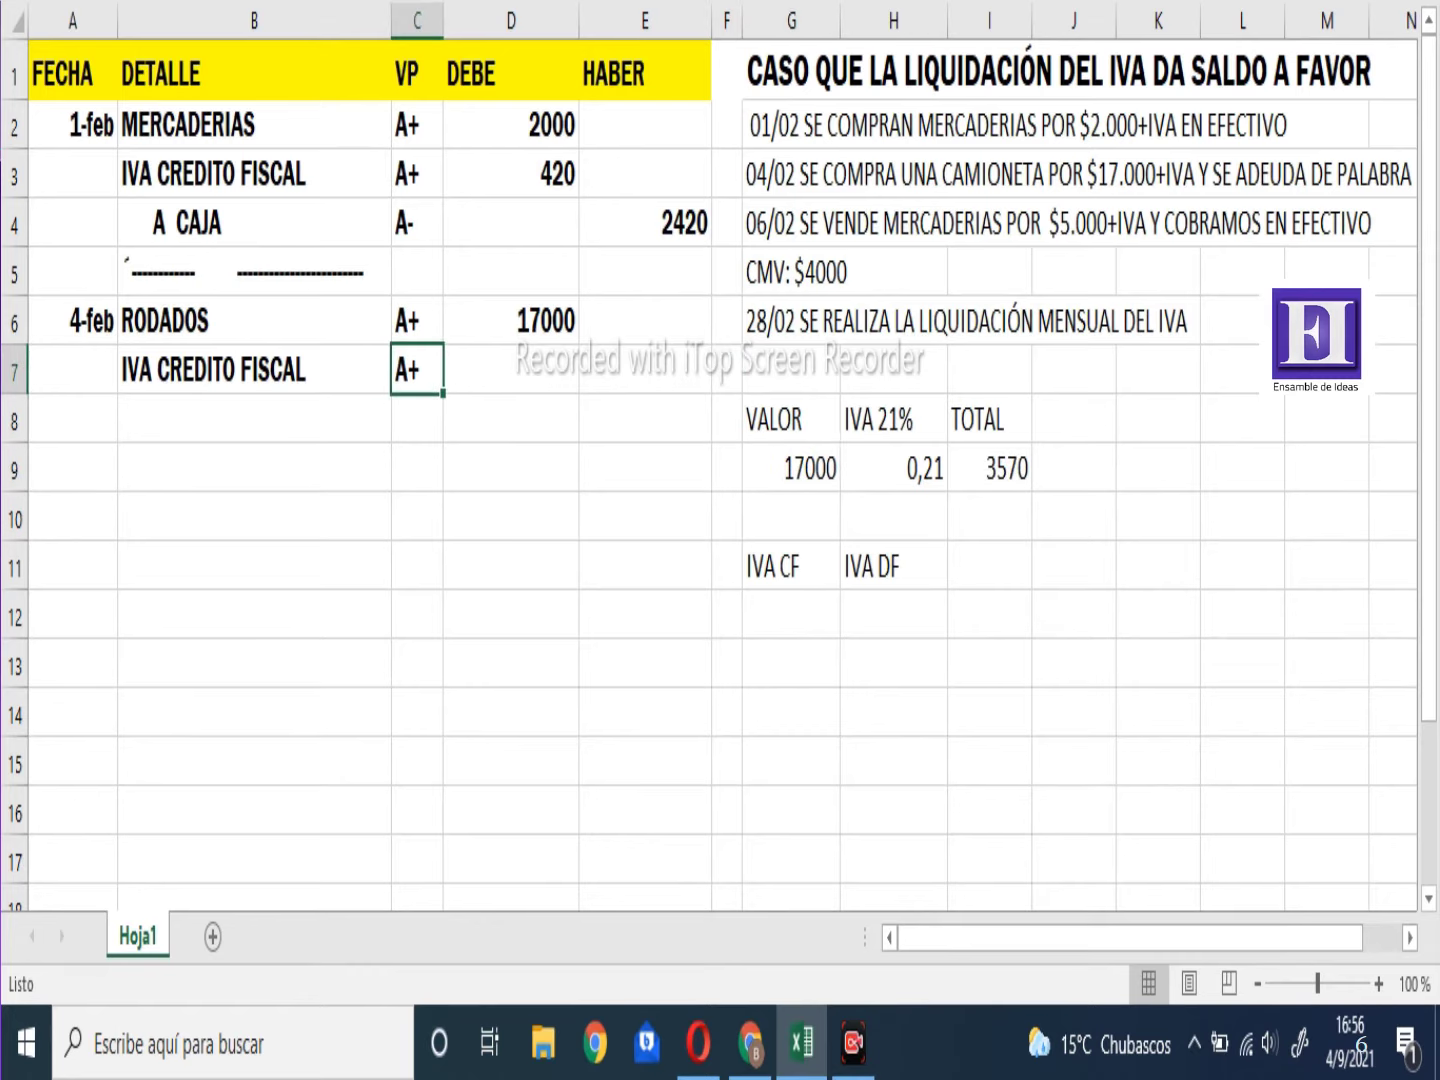
key(Right)
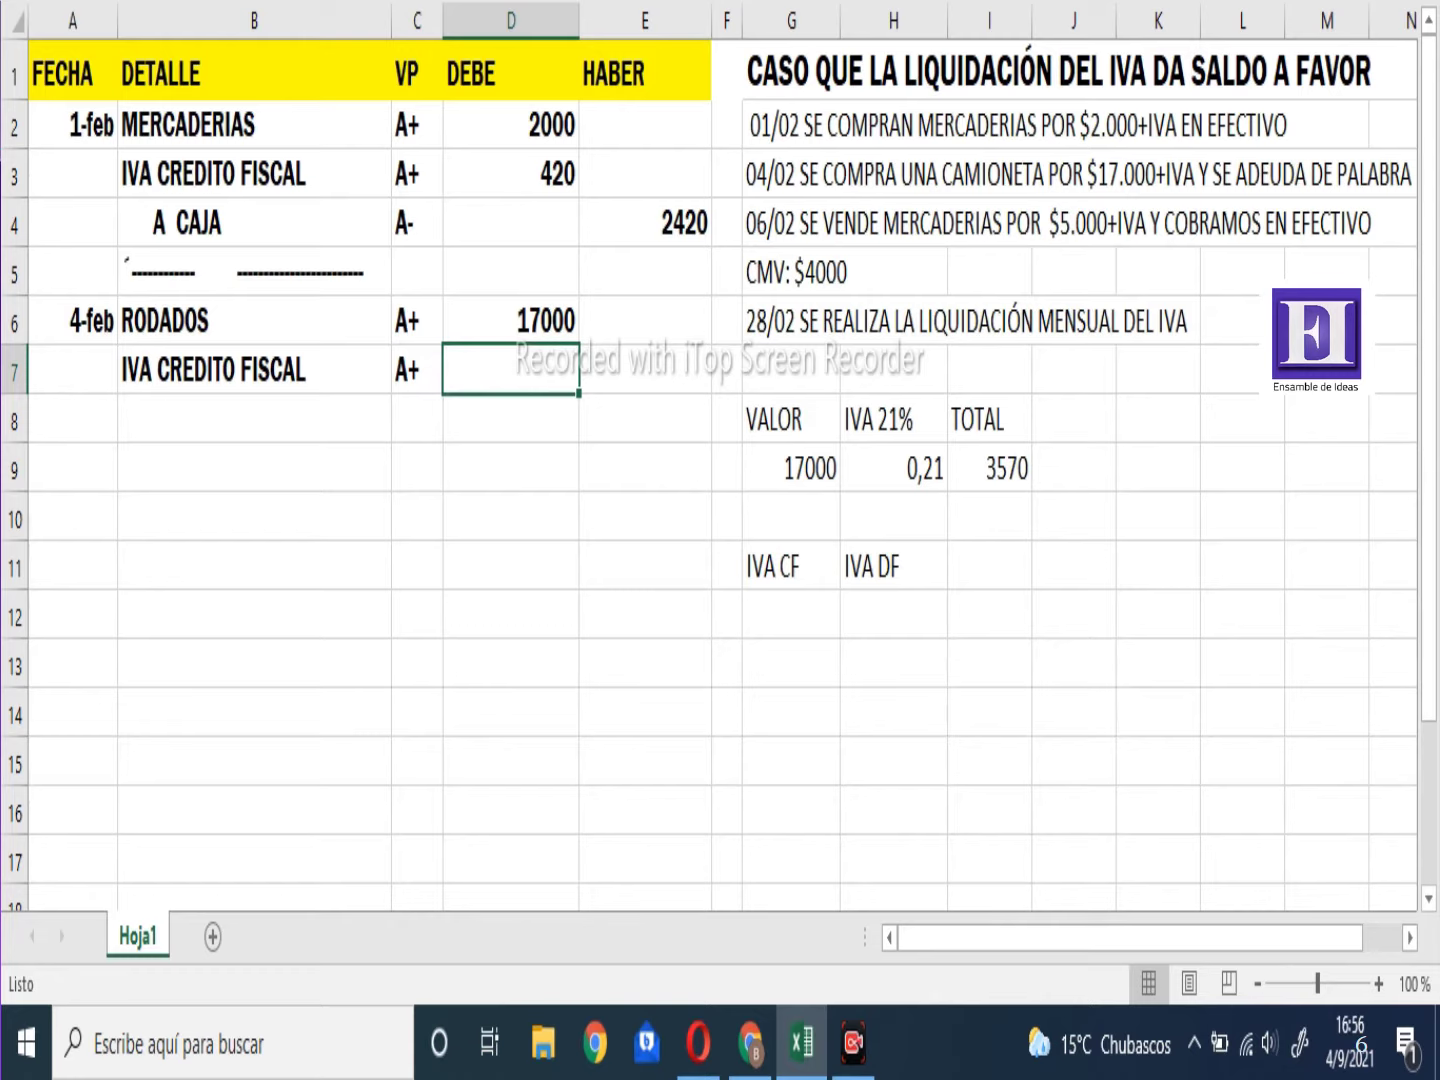
text(3570)
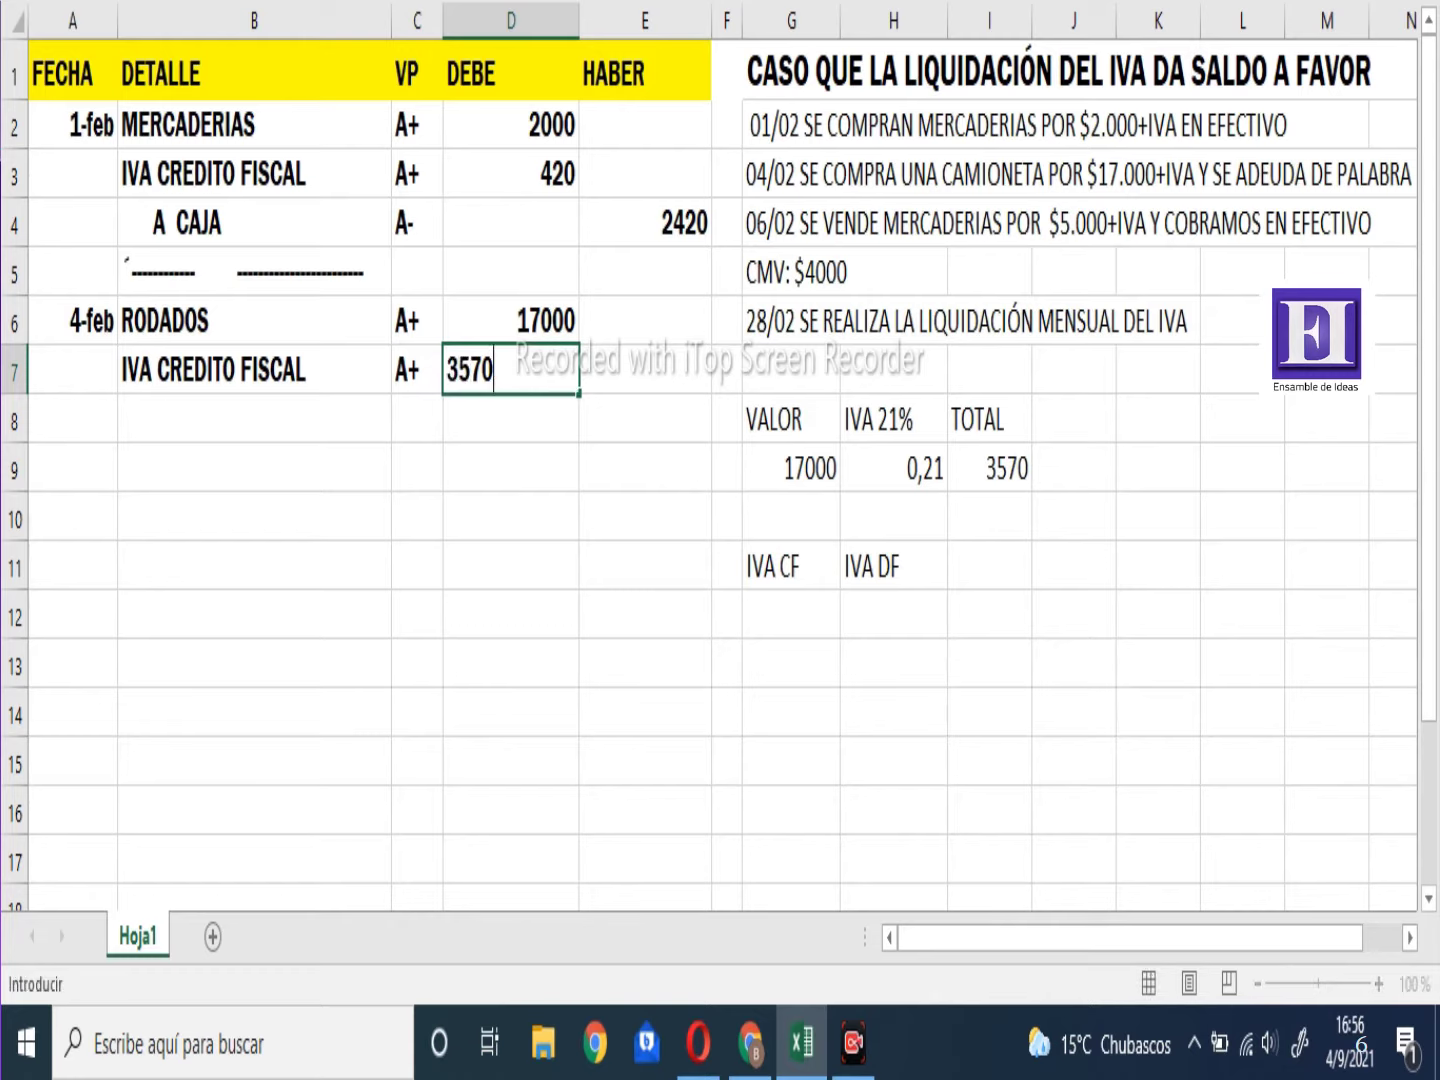
key(Return)
key(Left)
key(Left)
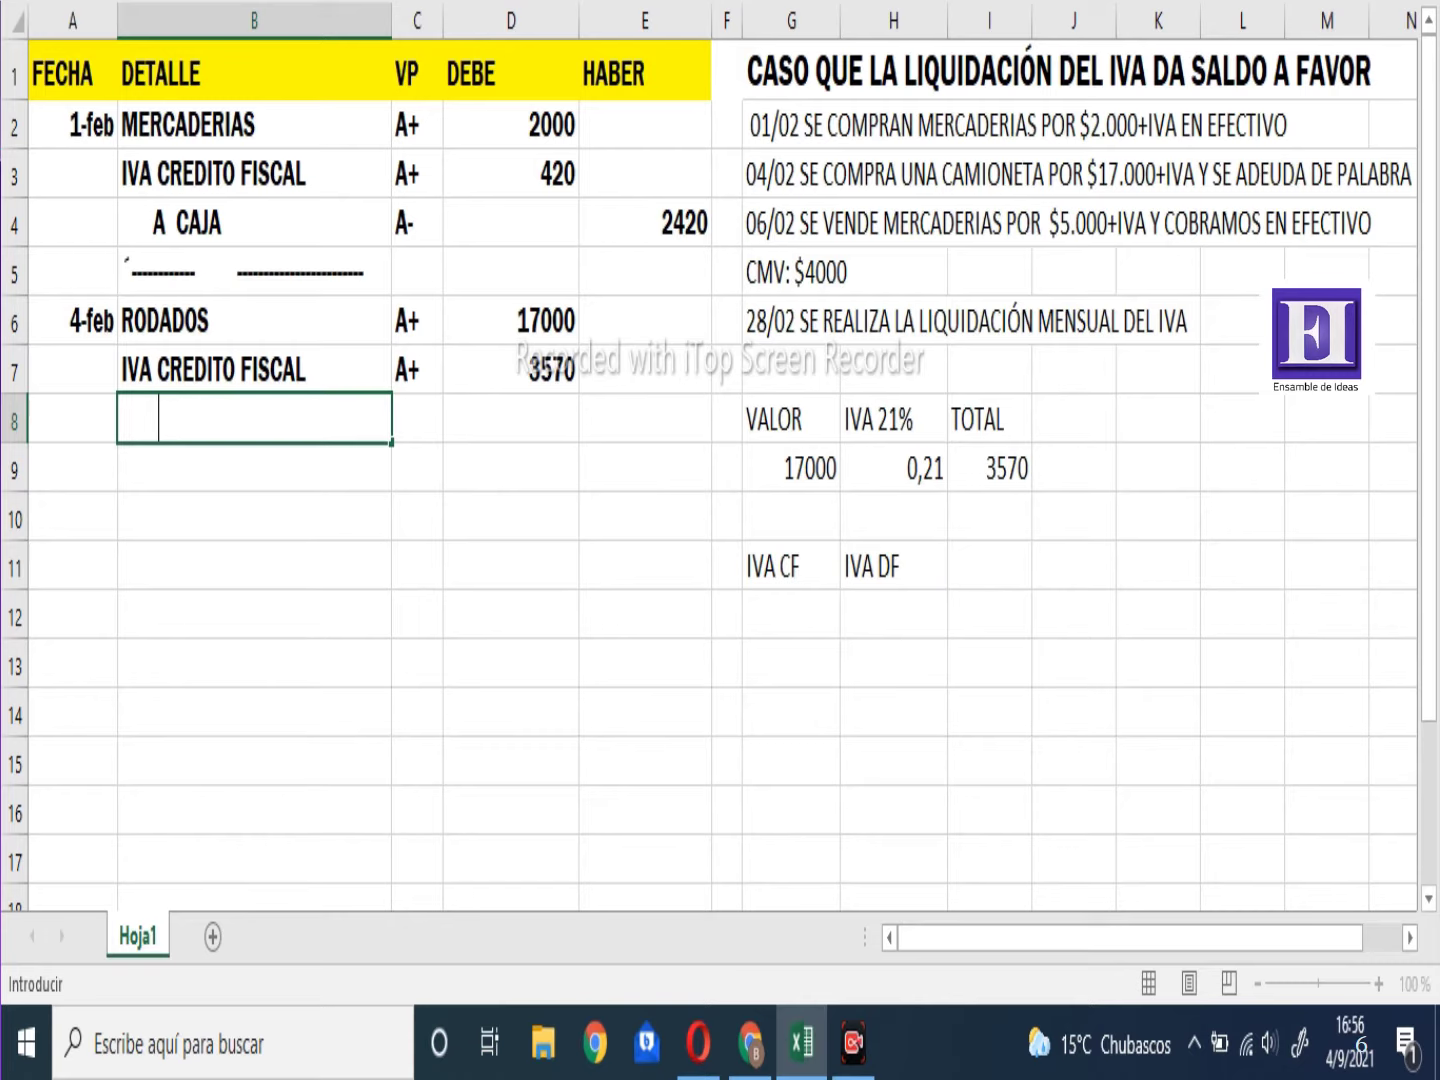
Type A ACREEDORES VARIOS in B8 and class it P+
text(A ACREEDO)
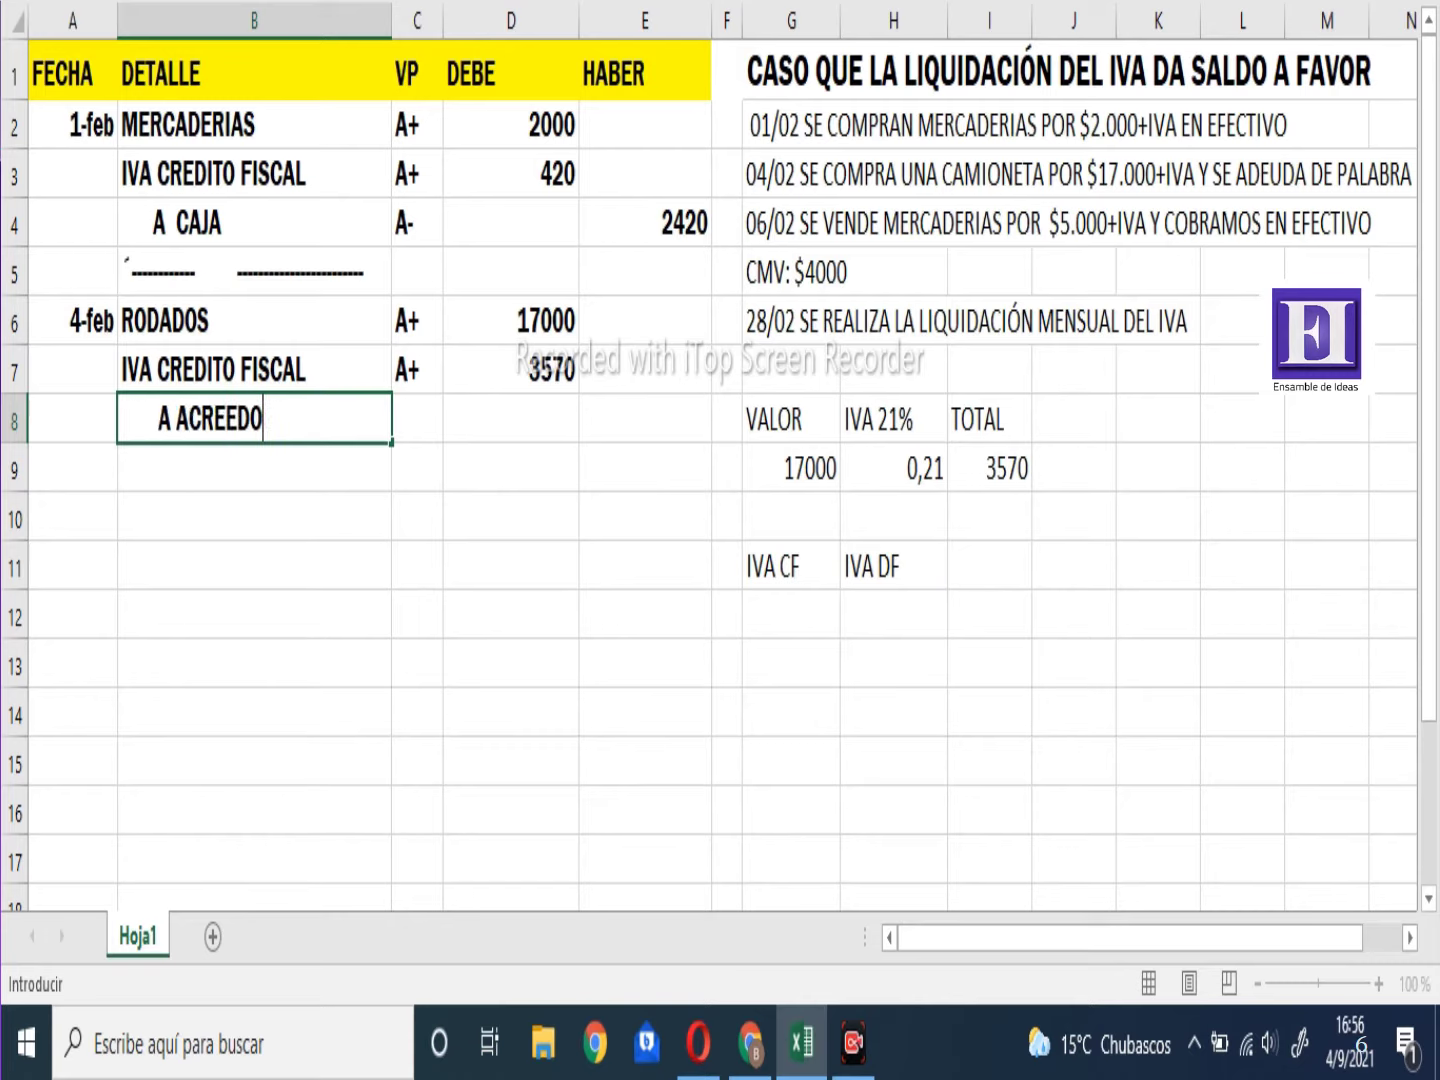
text(RES VARIOS)
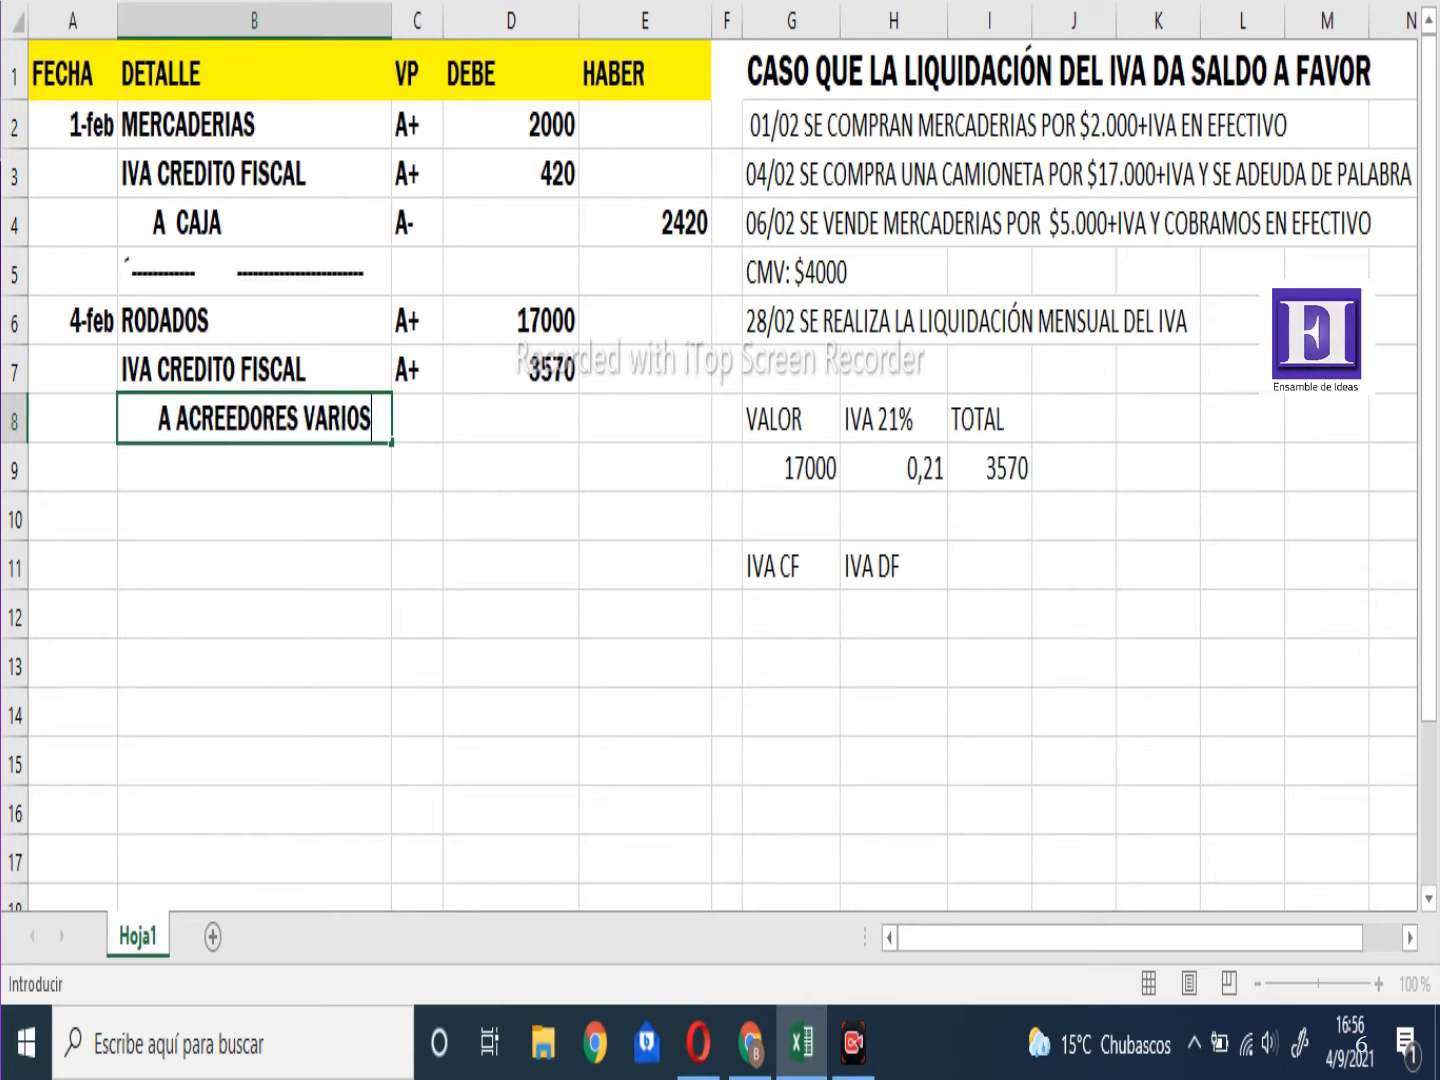
key(Right)
text(P+)
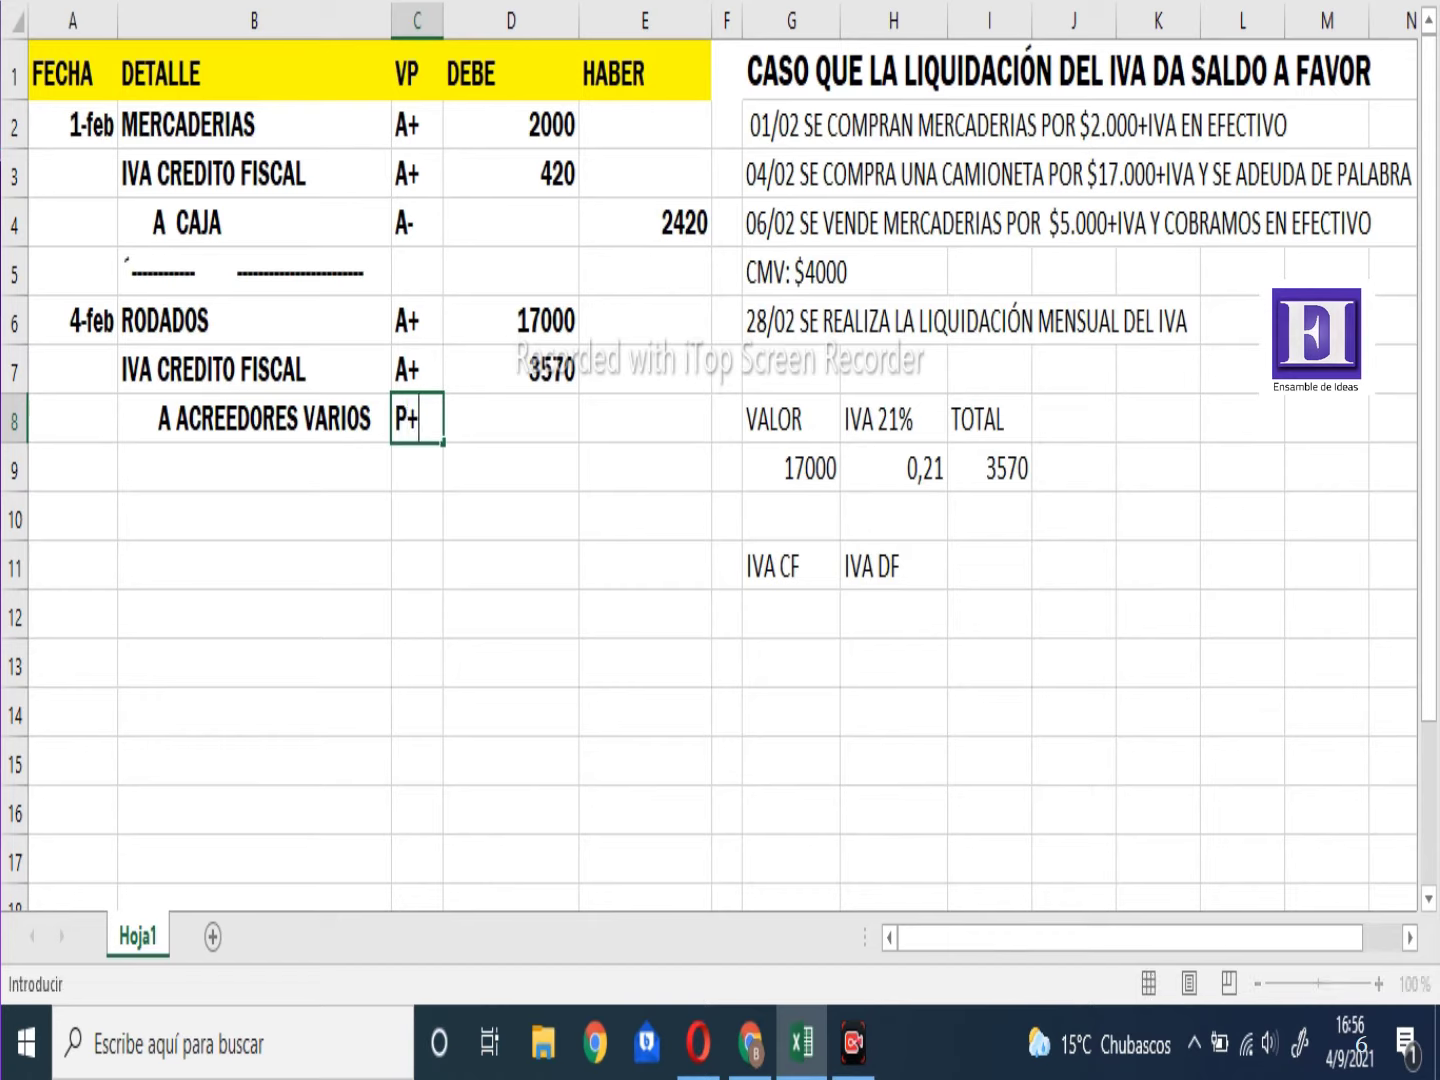
key(Right)
key(Right)
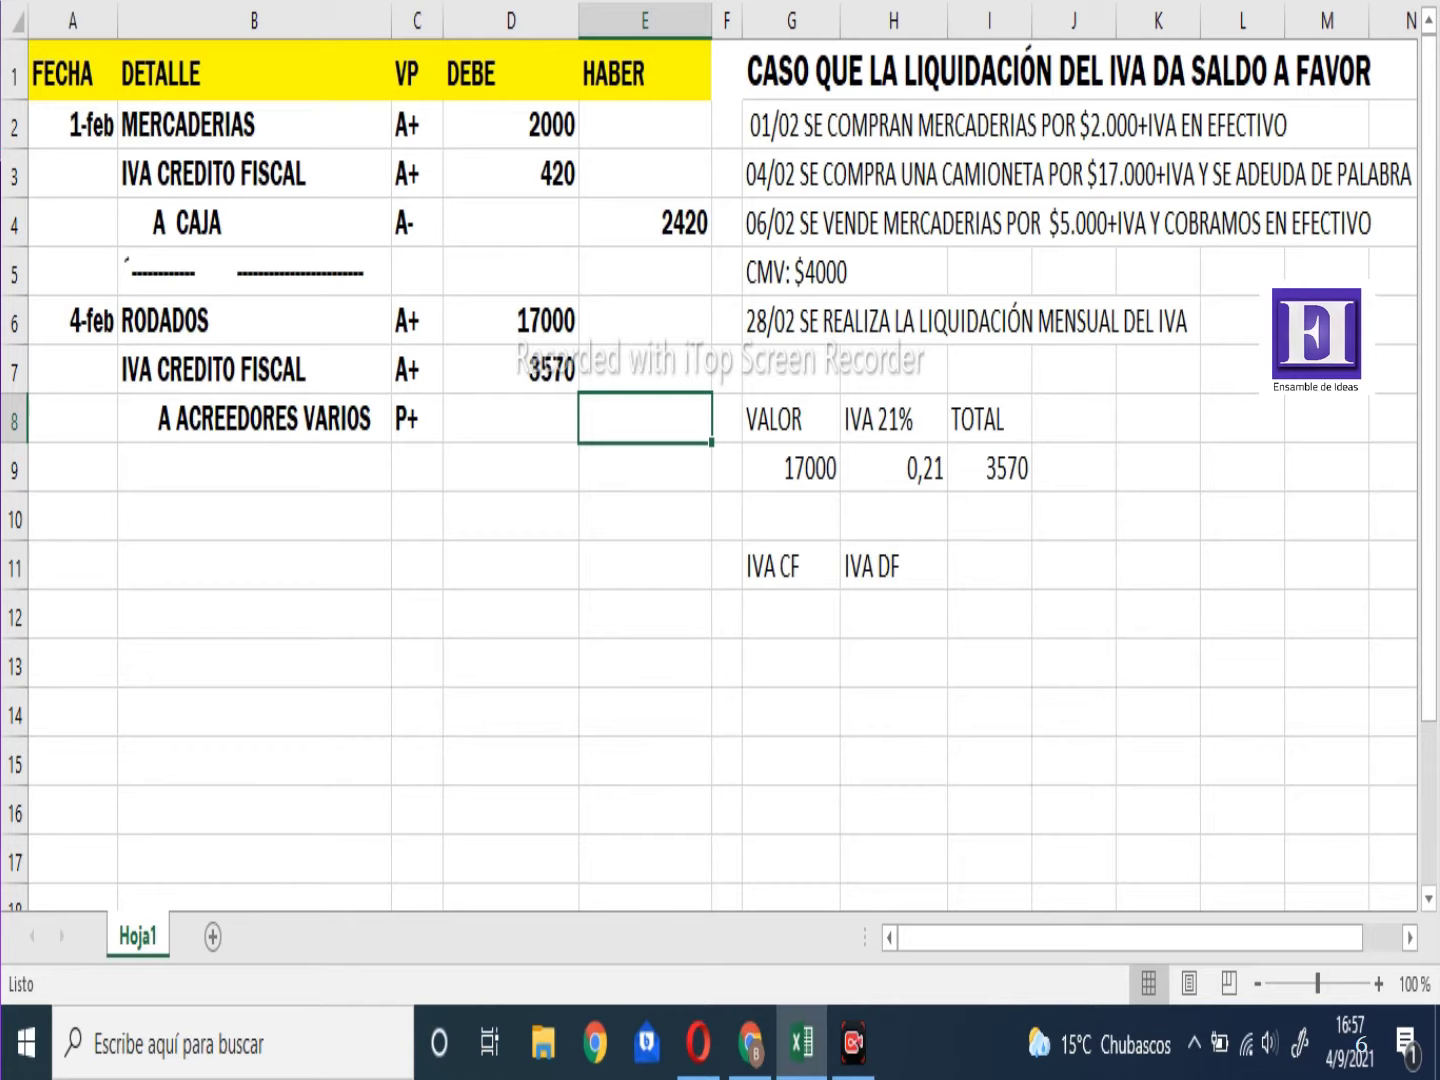
Credit A ACREEDORES VARIOS 20570 and close the 4-feb entry with a dashed separator
text(20)
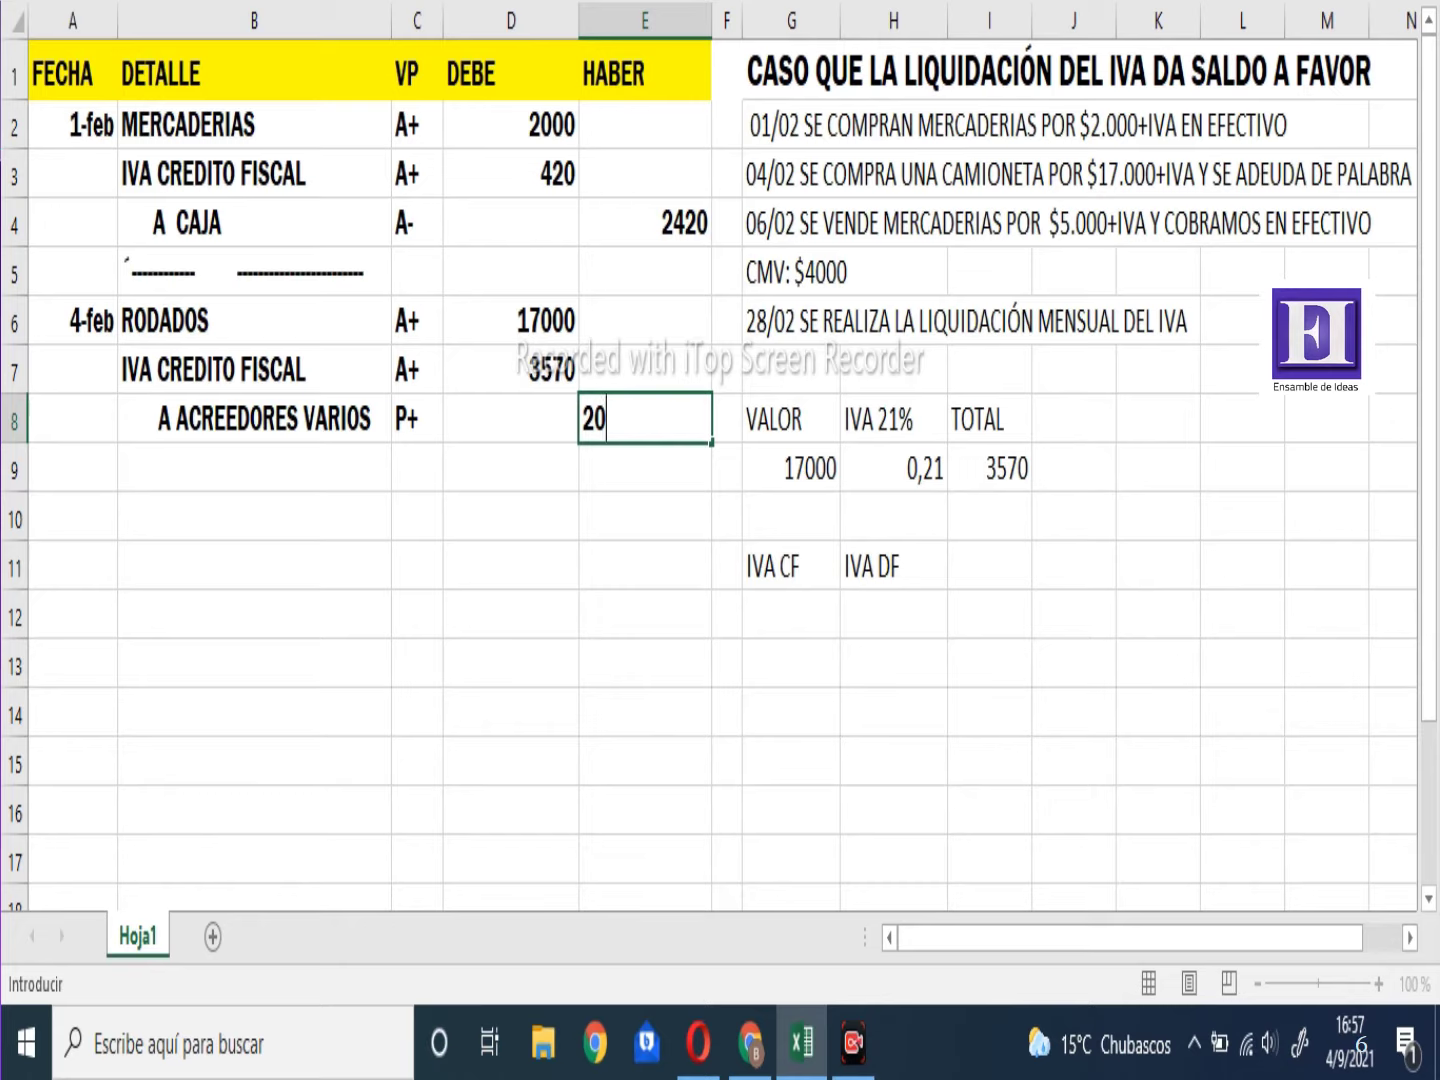
text(570)
key(Return)
key(Left)
key(Left)
key(Left)
key(Left)
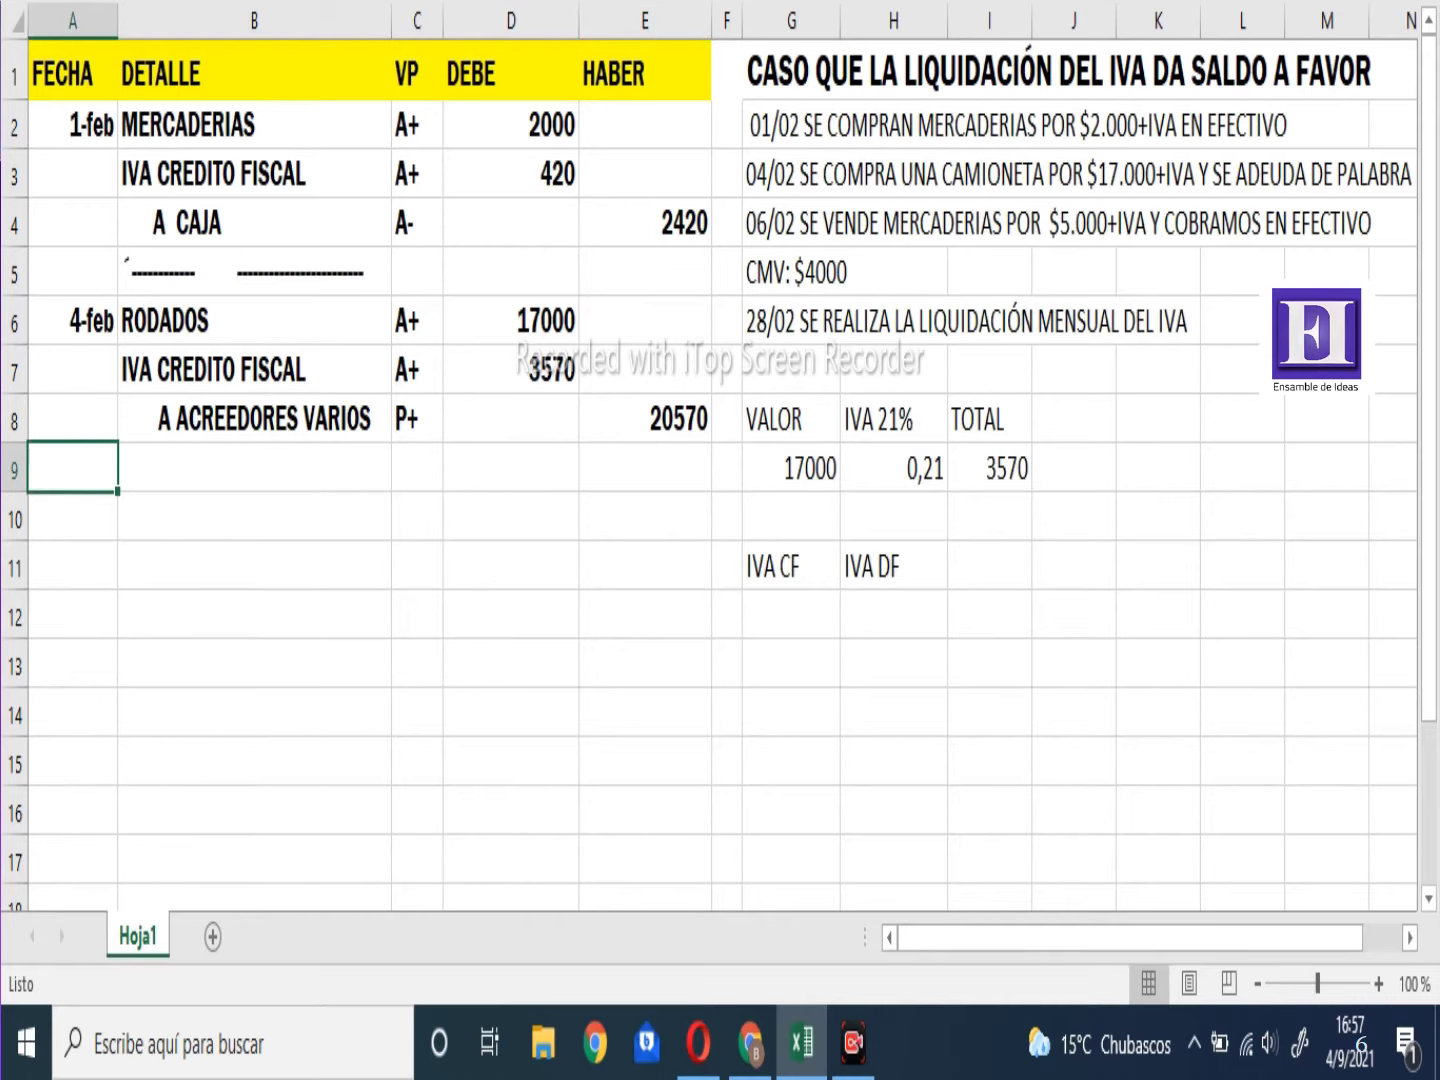
key(Right)
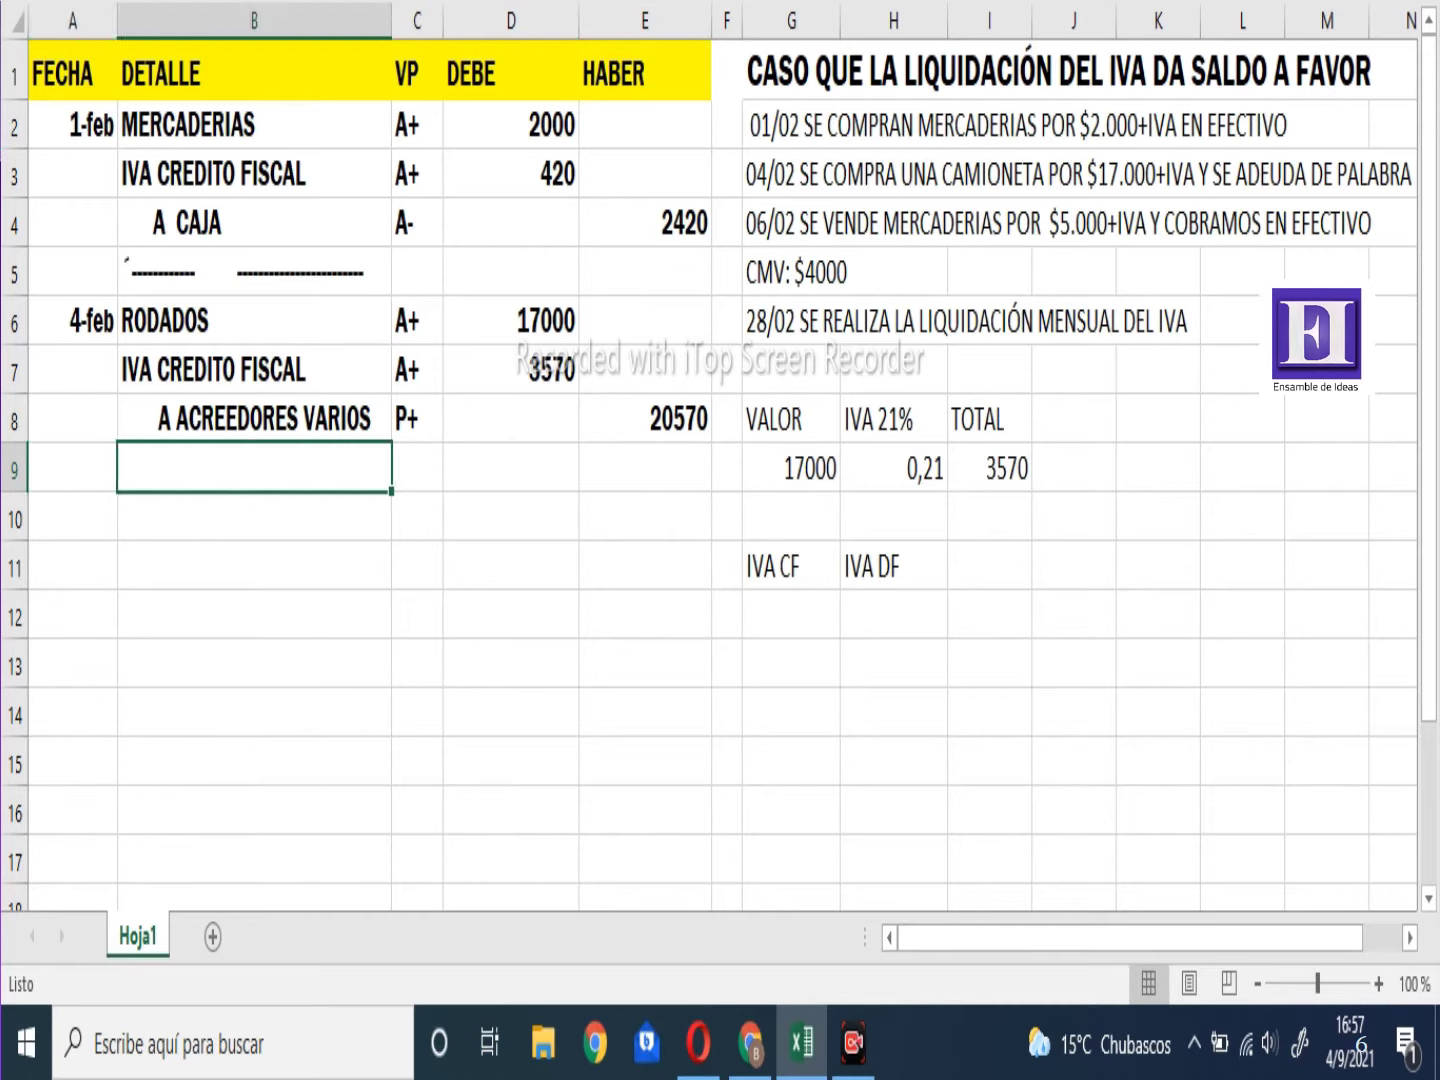
text(´--------------)
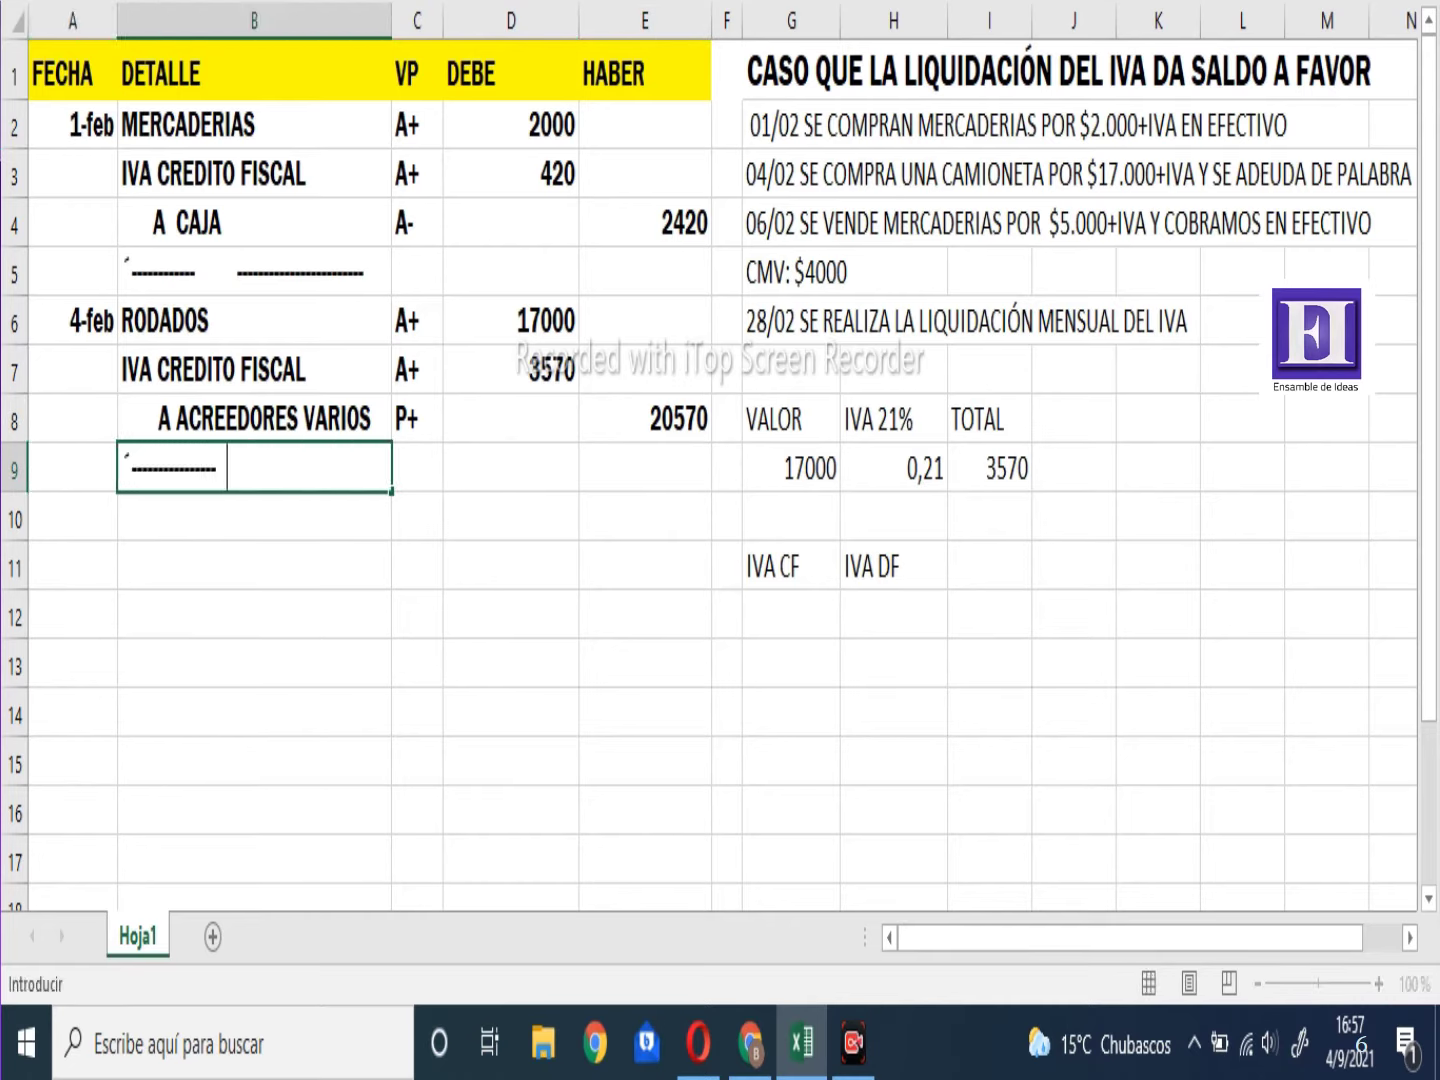
text(     ---------------------)
key(Return)
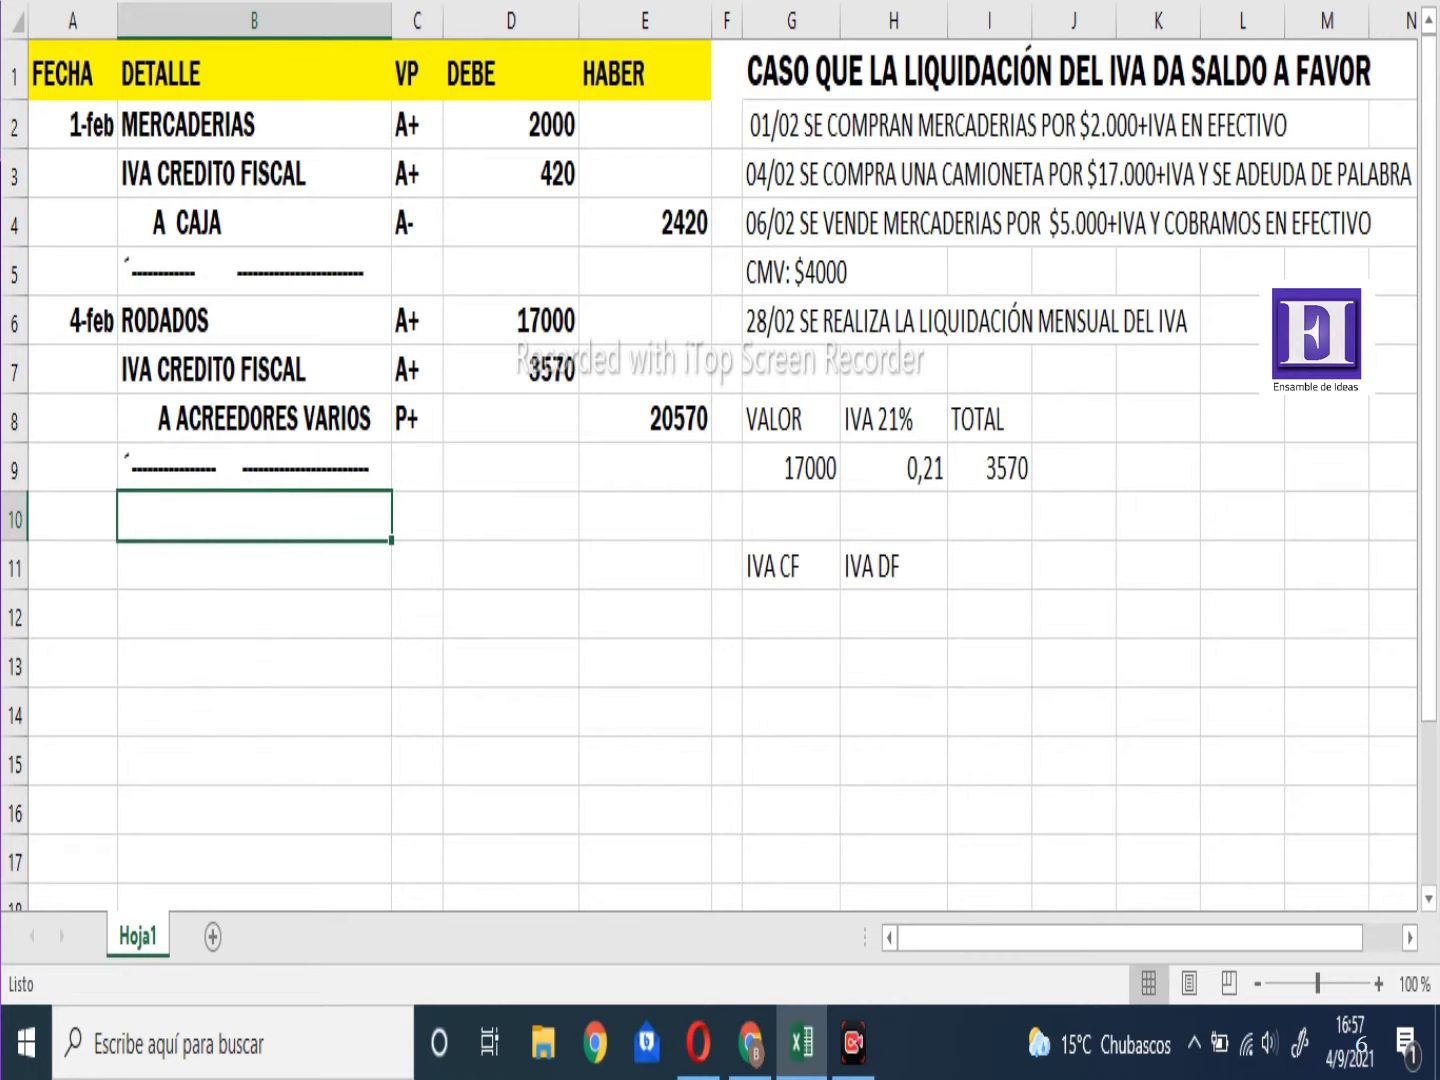
Type 6-2 in A10 so the new entry reads 6-feb
key(Left)
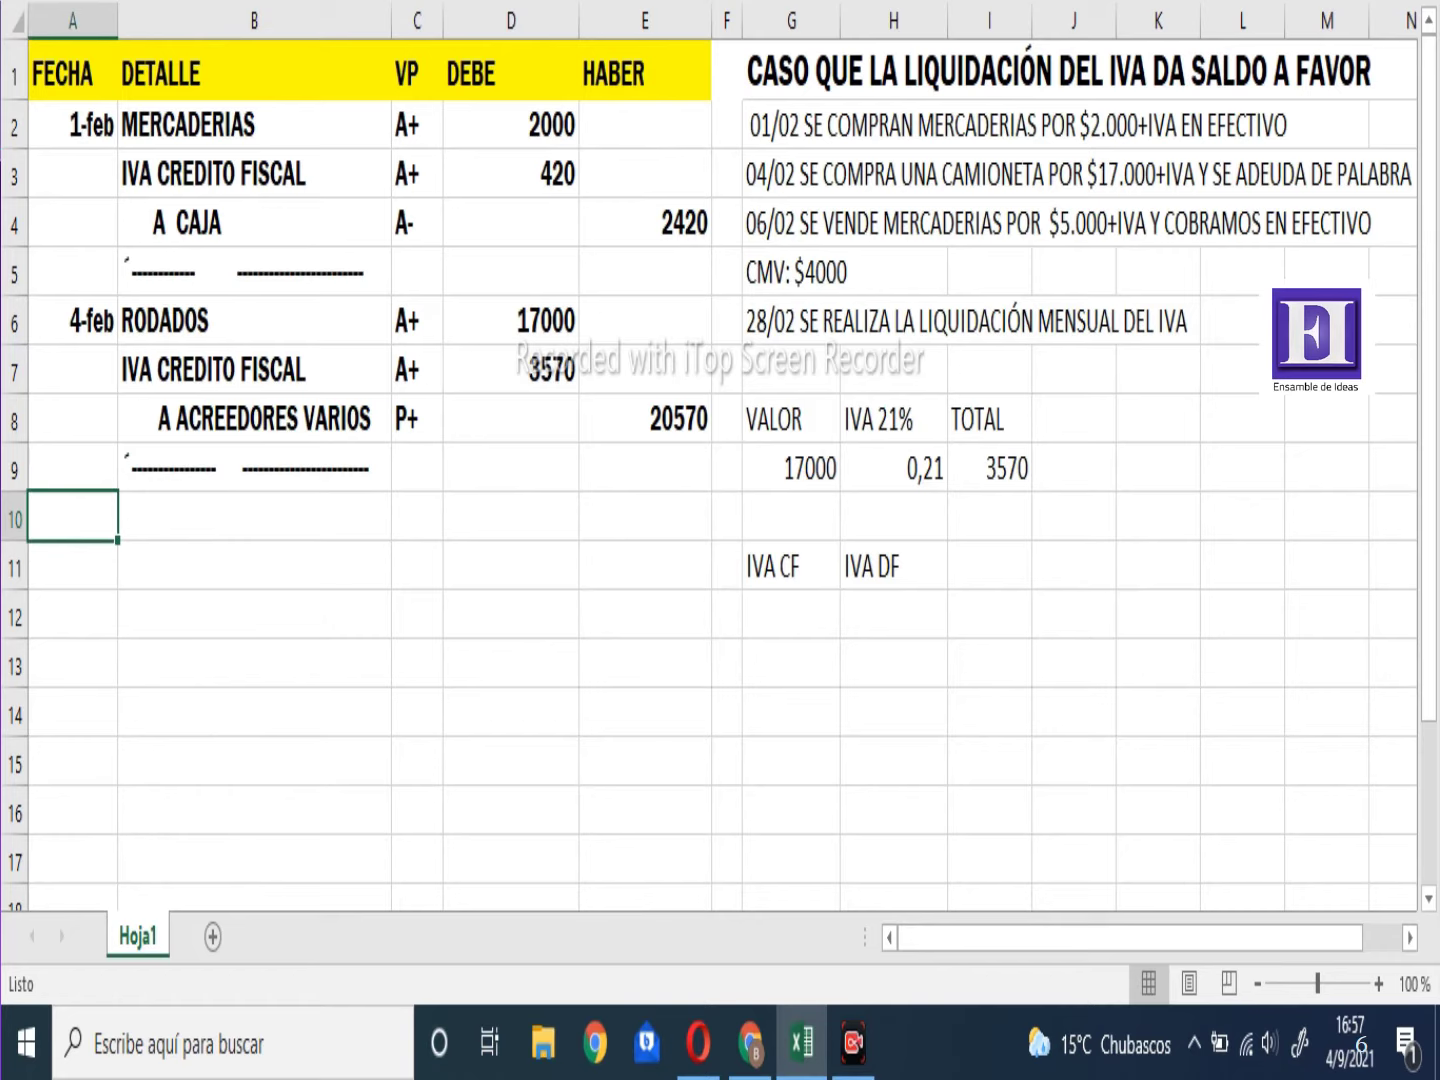
text(6-2)
key(Tab)
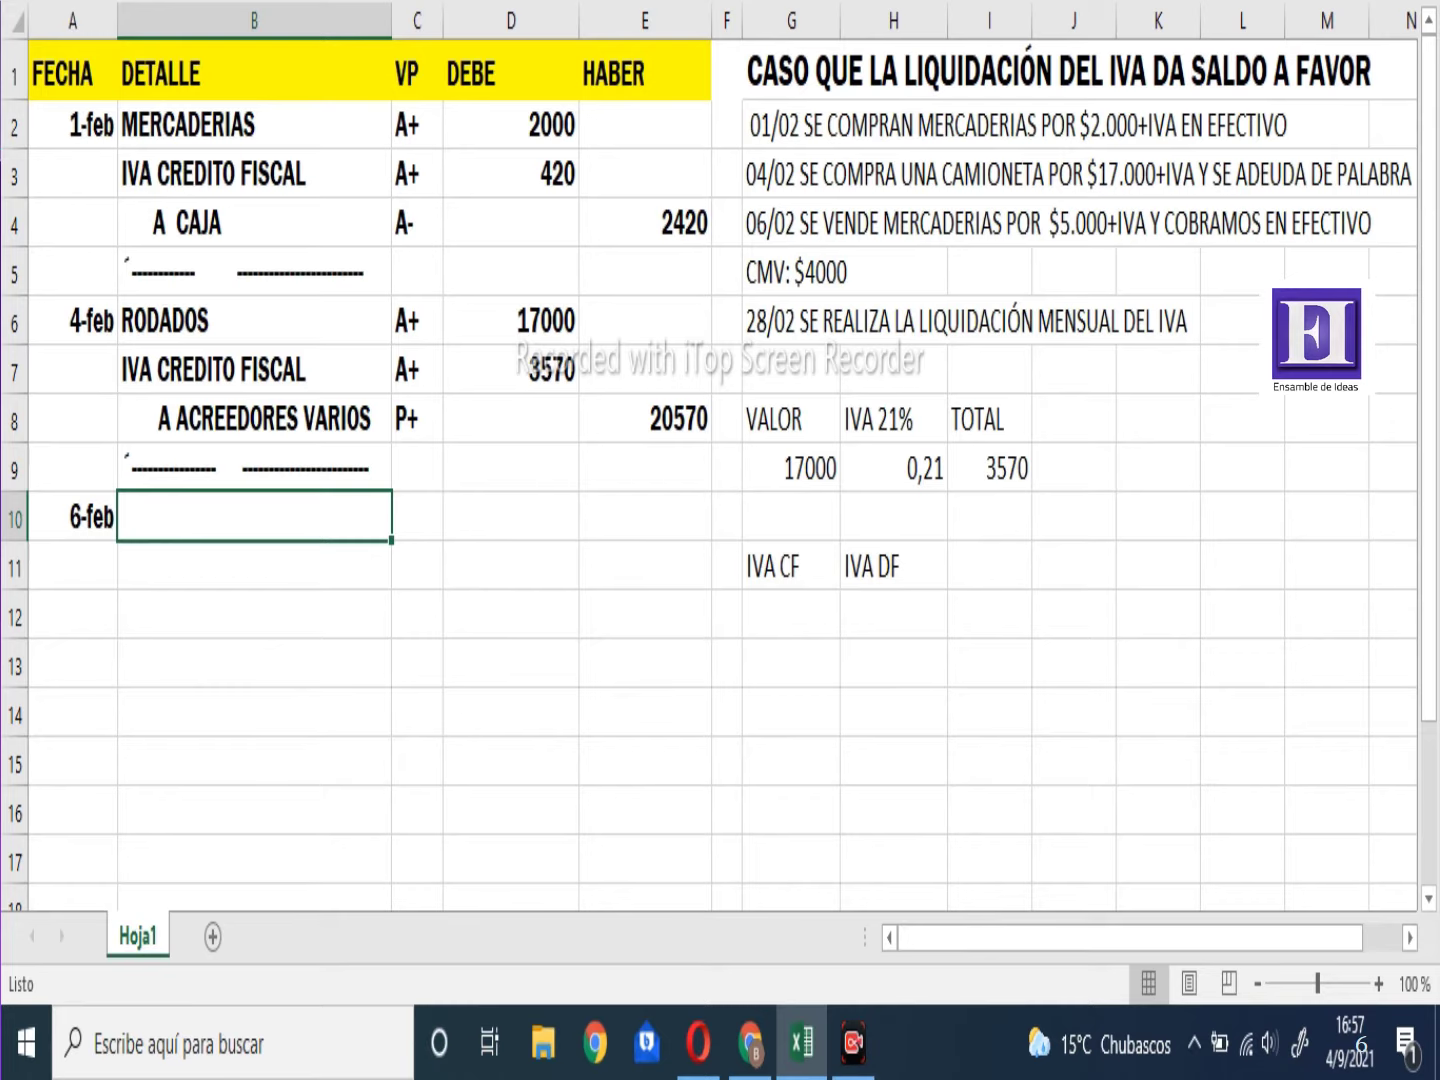
Correct the CMV note in G5 from $4000 to $2000
click(791, 272)
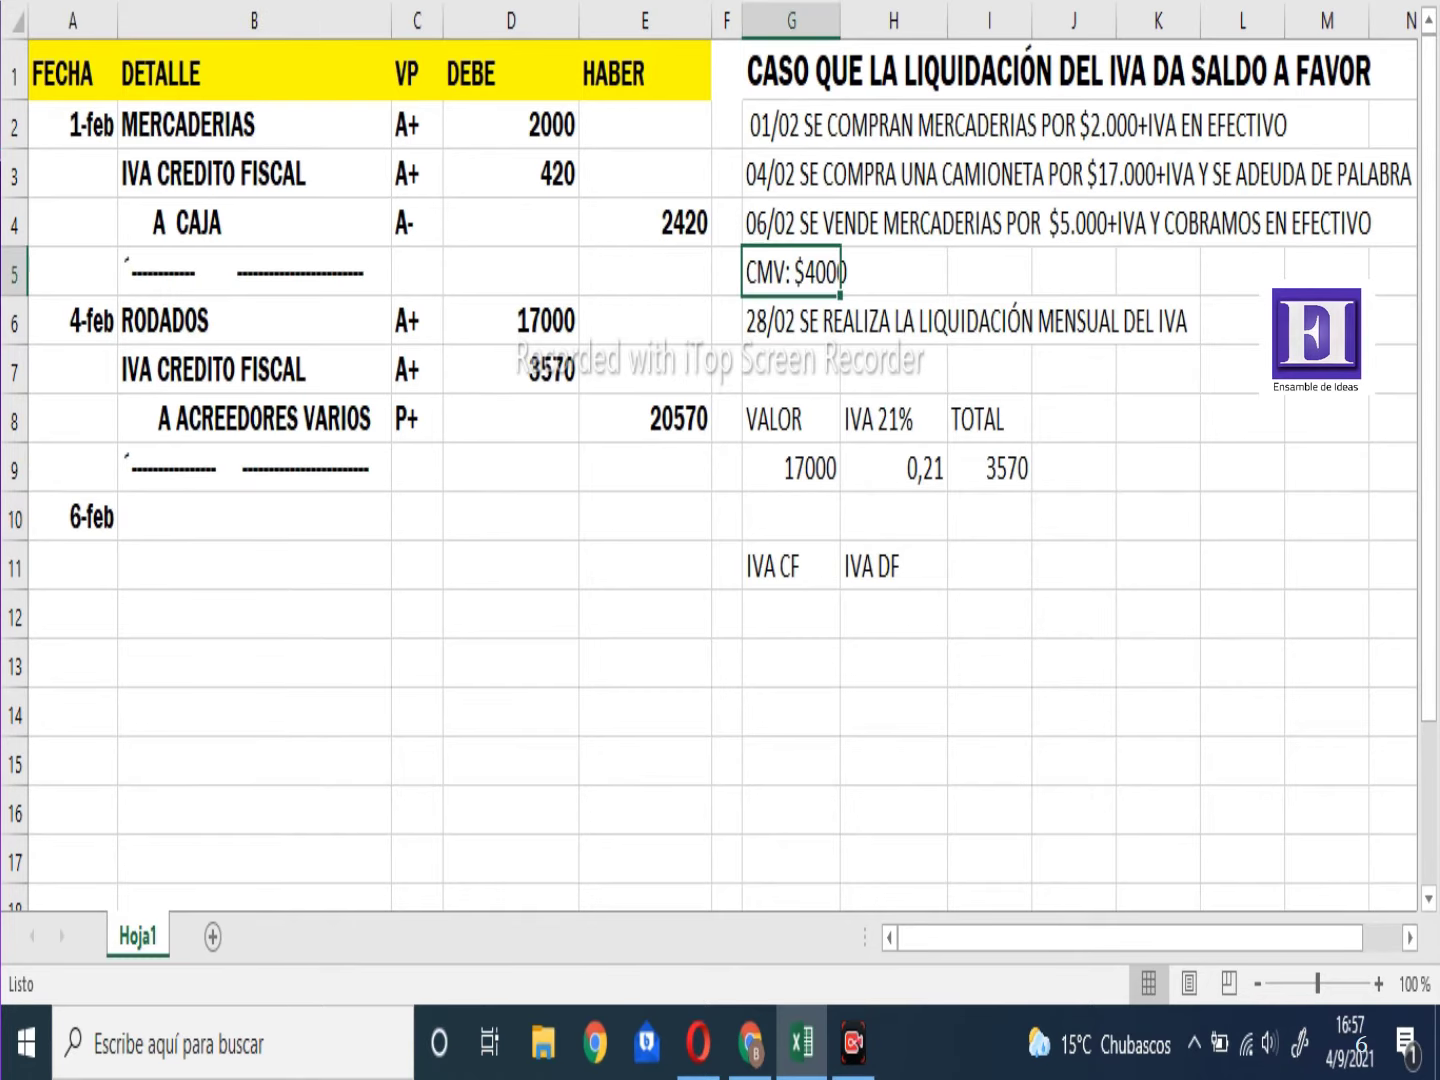
click(330, 2)
key(Delete)
key(Delete)
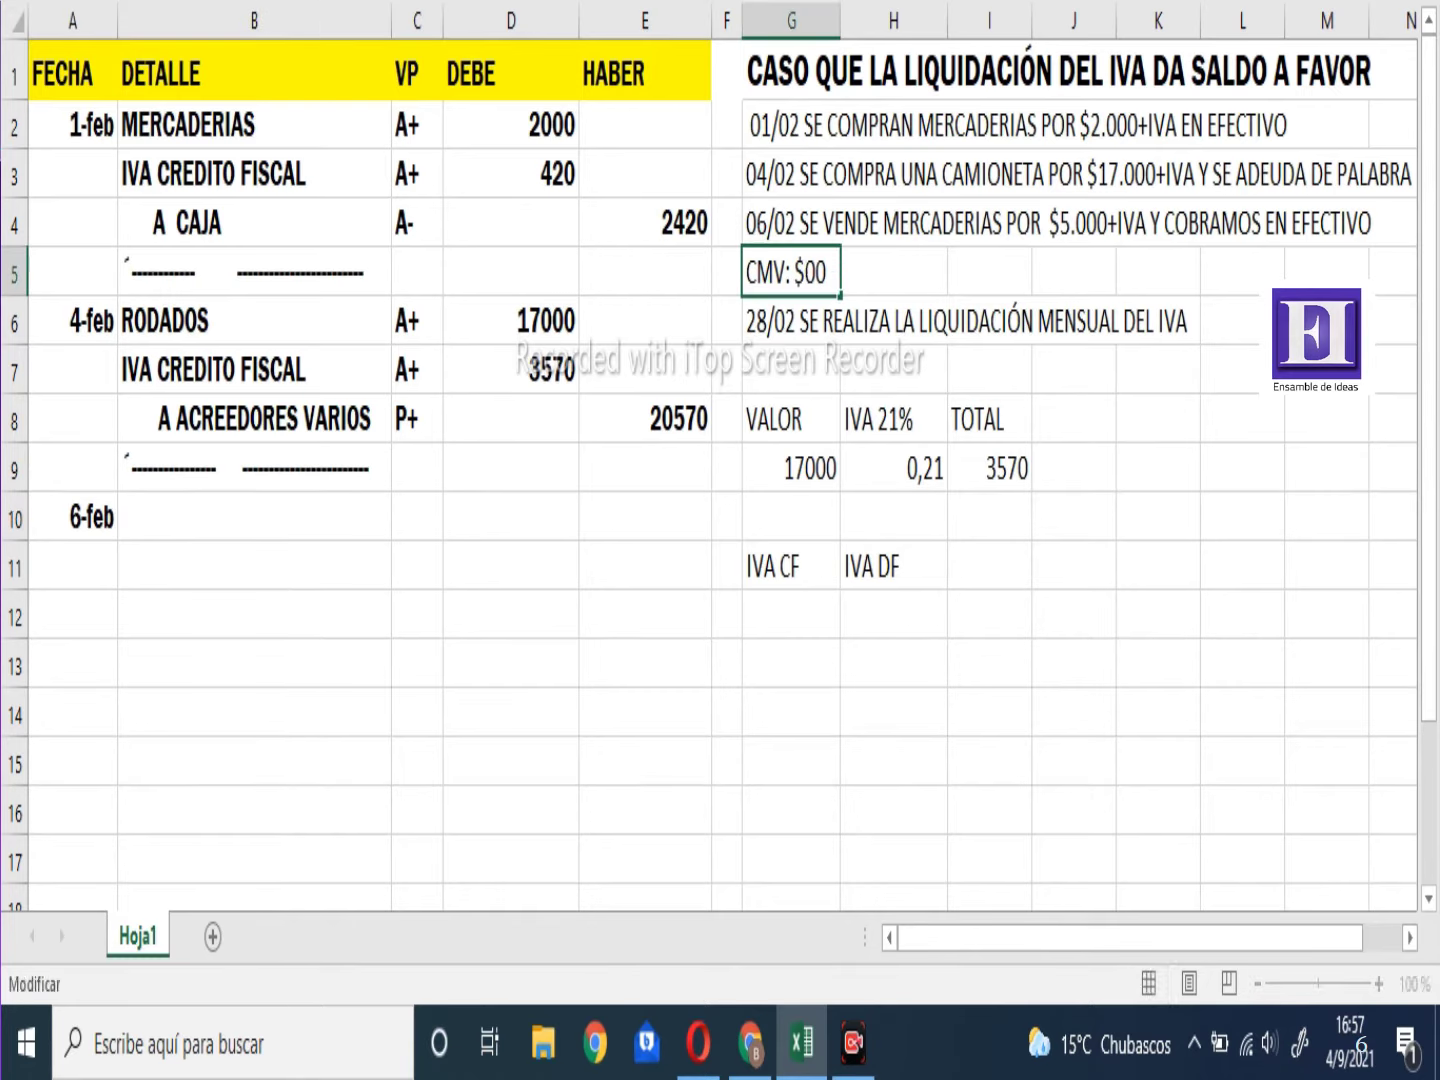
text(20)
key(Return)
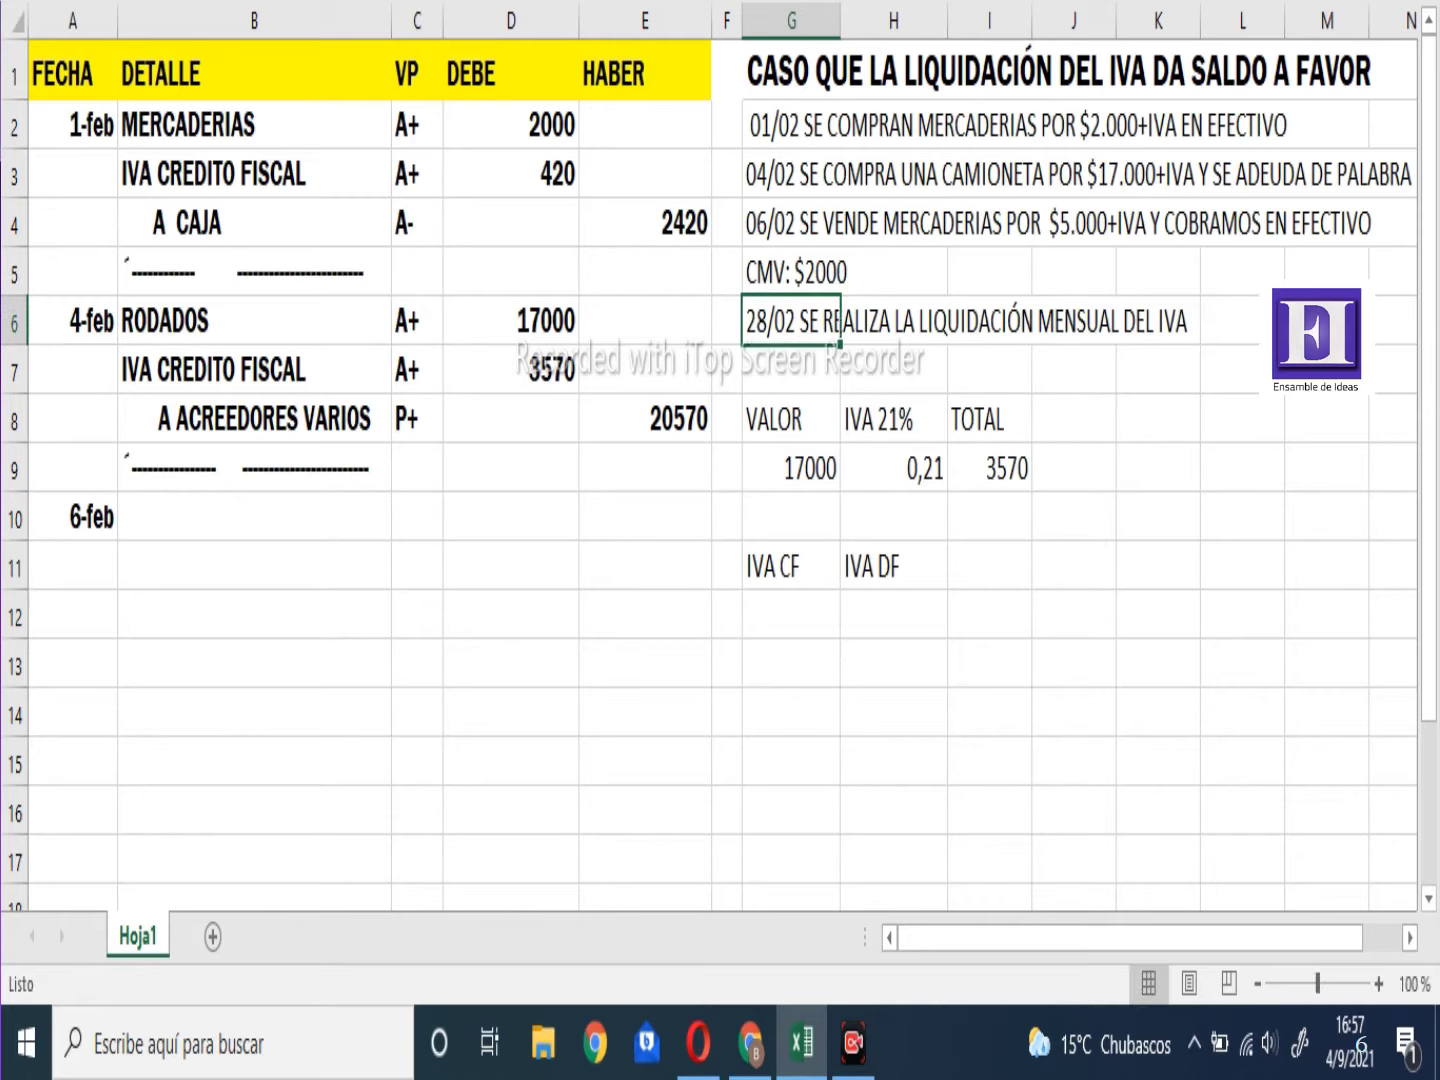
Enter CAJA in B10 classed A+
click(254, 518)
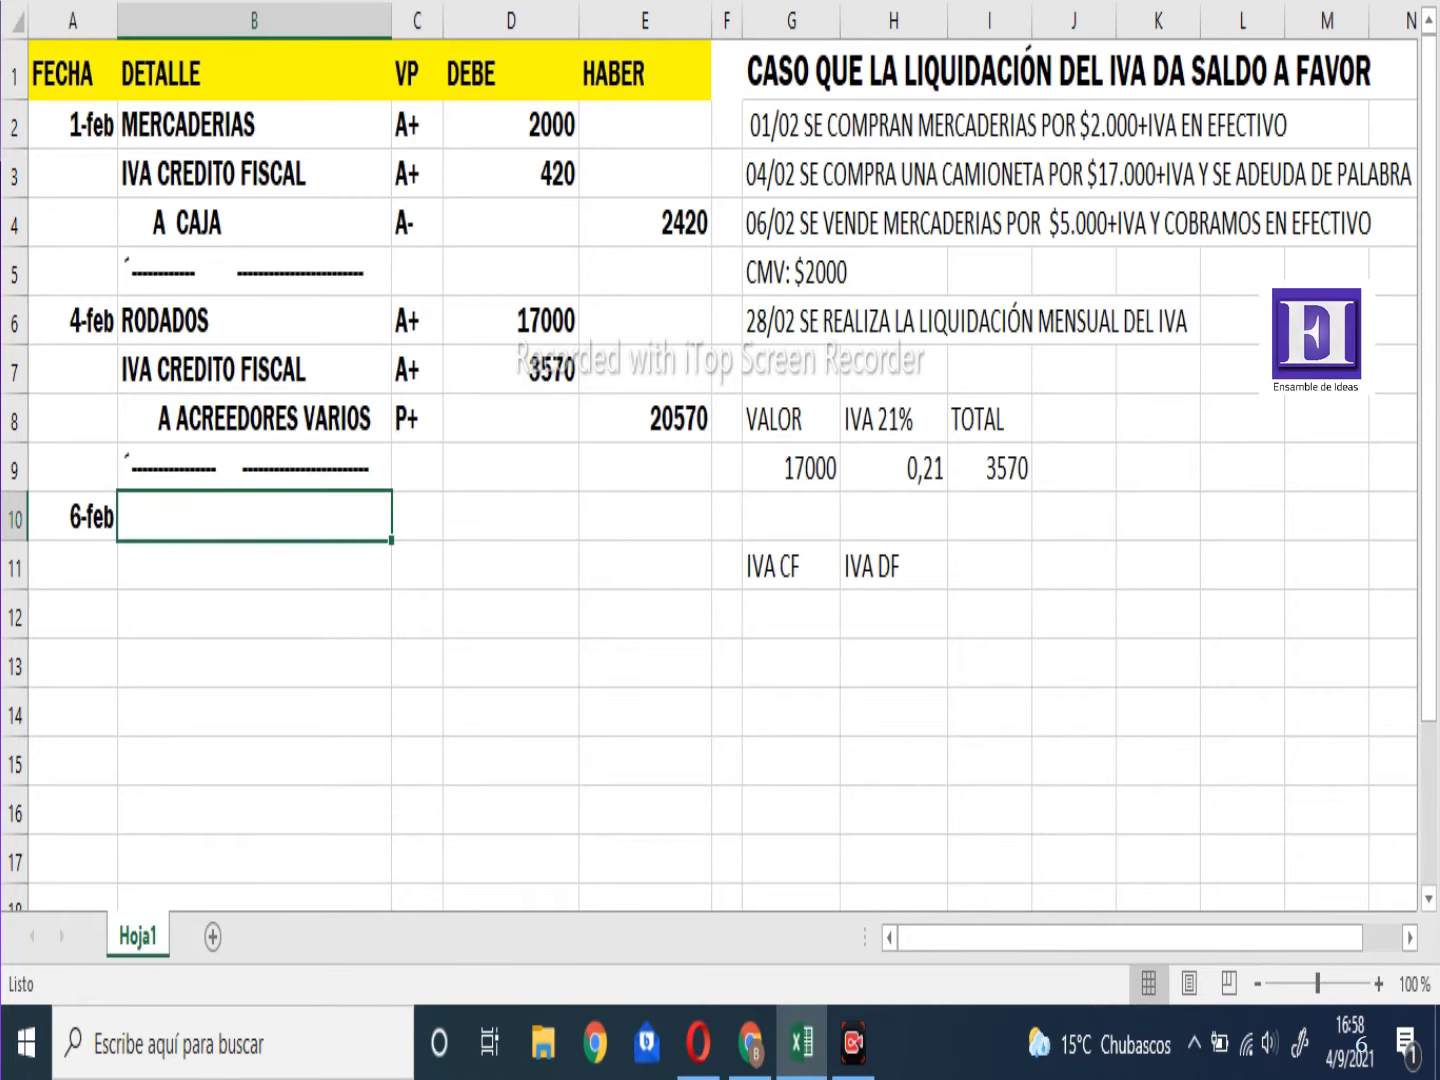
text(CAJA)
key(Tab)
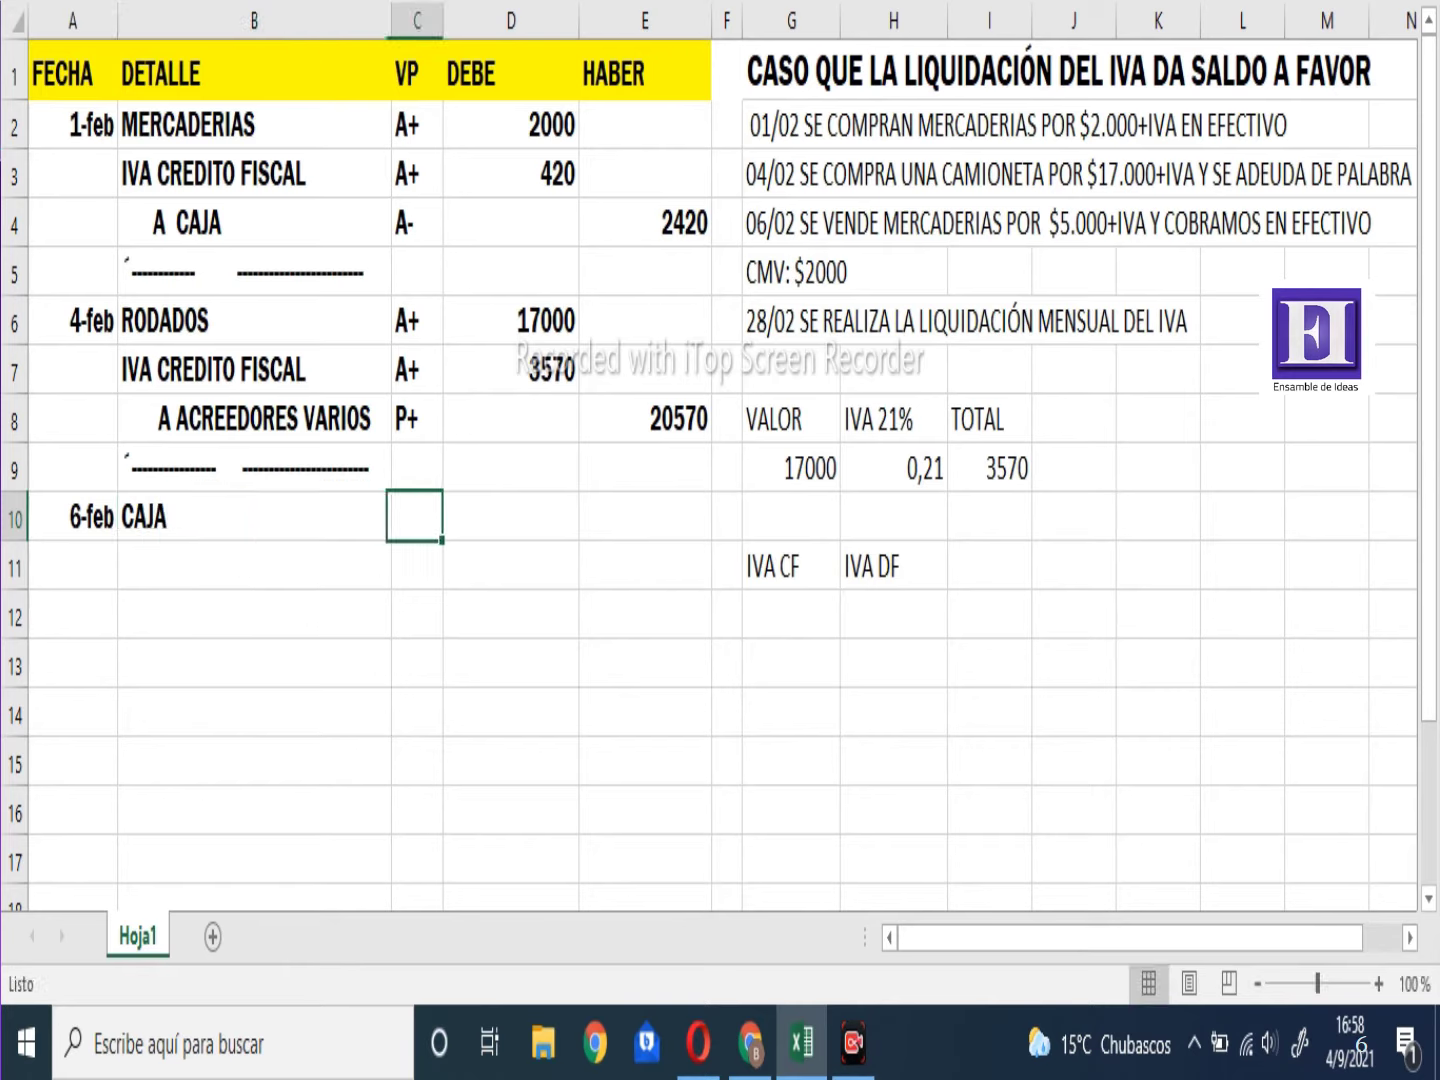
key(Tab)
key(Left)
text(A+)
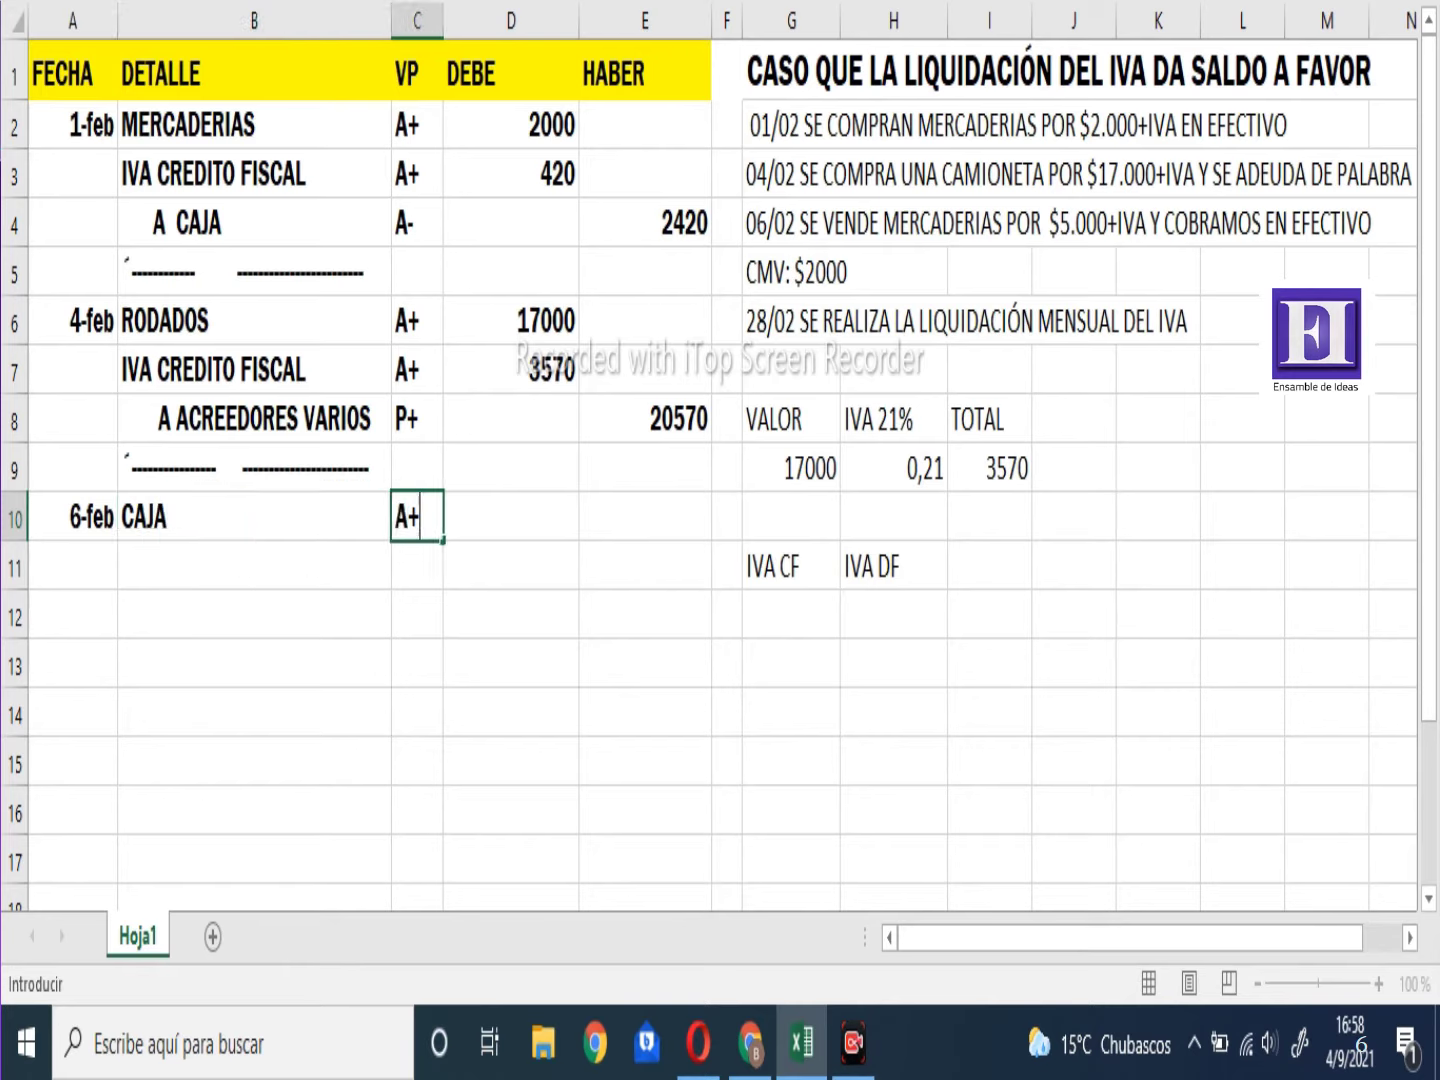
key(Return)
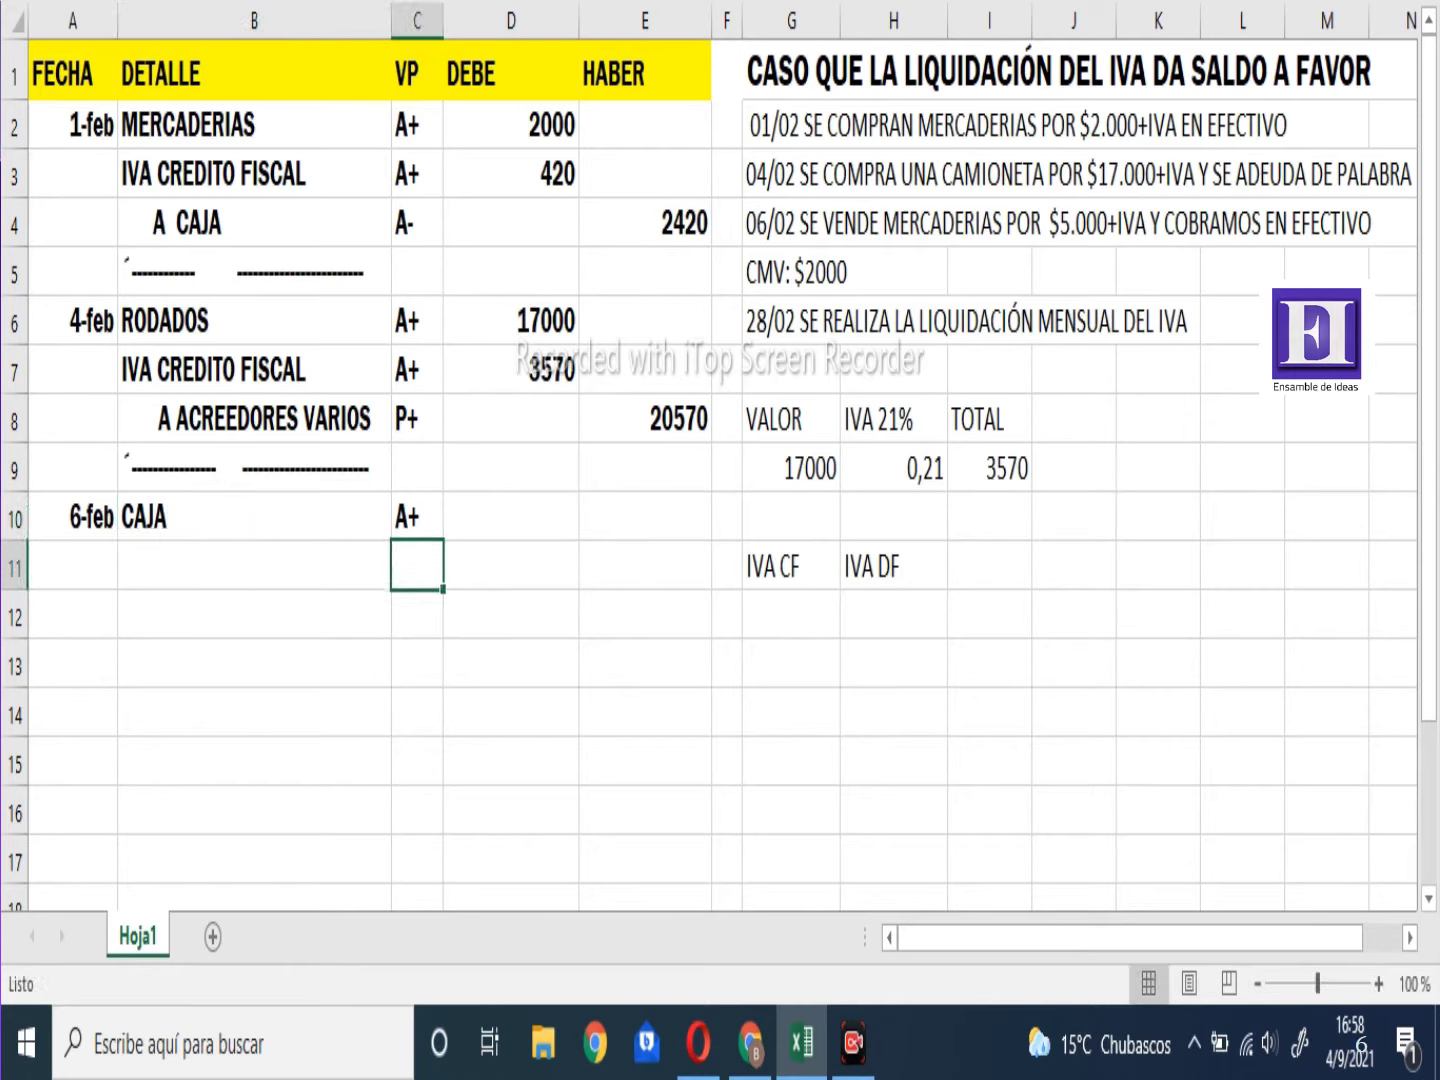
Add the credit lines A VENTAS and A IVA DEBITO FISCAL below CAJA
key(Left)
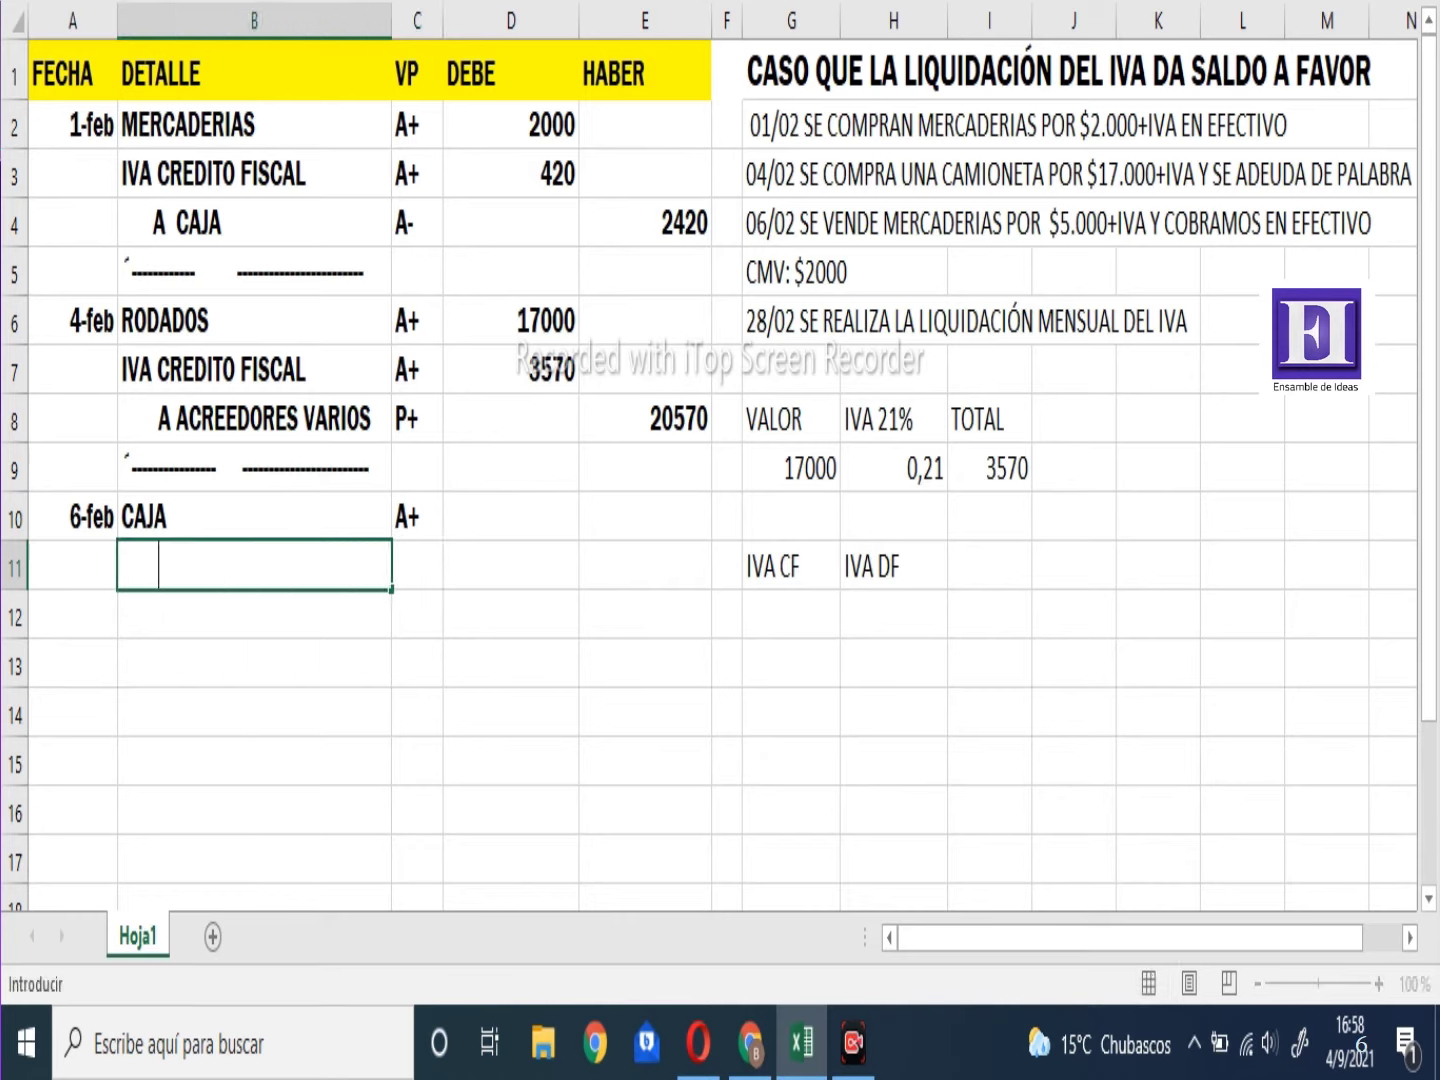
text(A VENTAS)
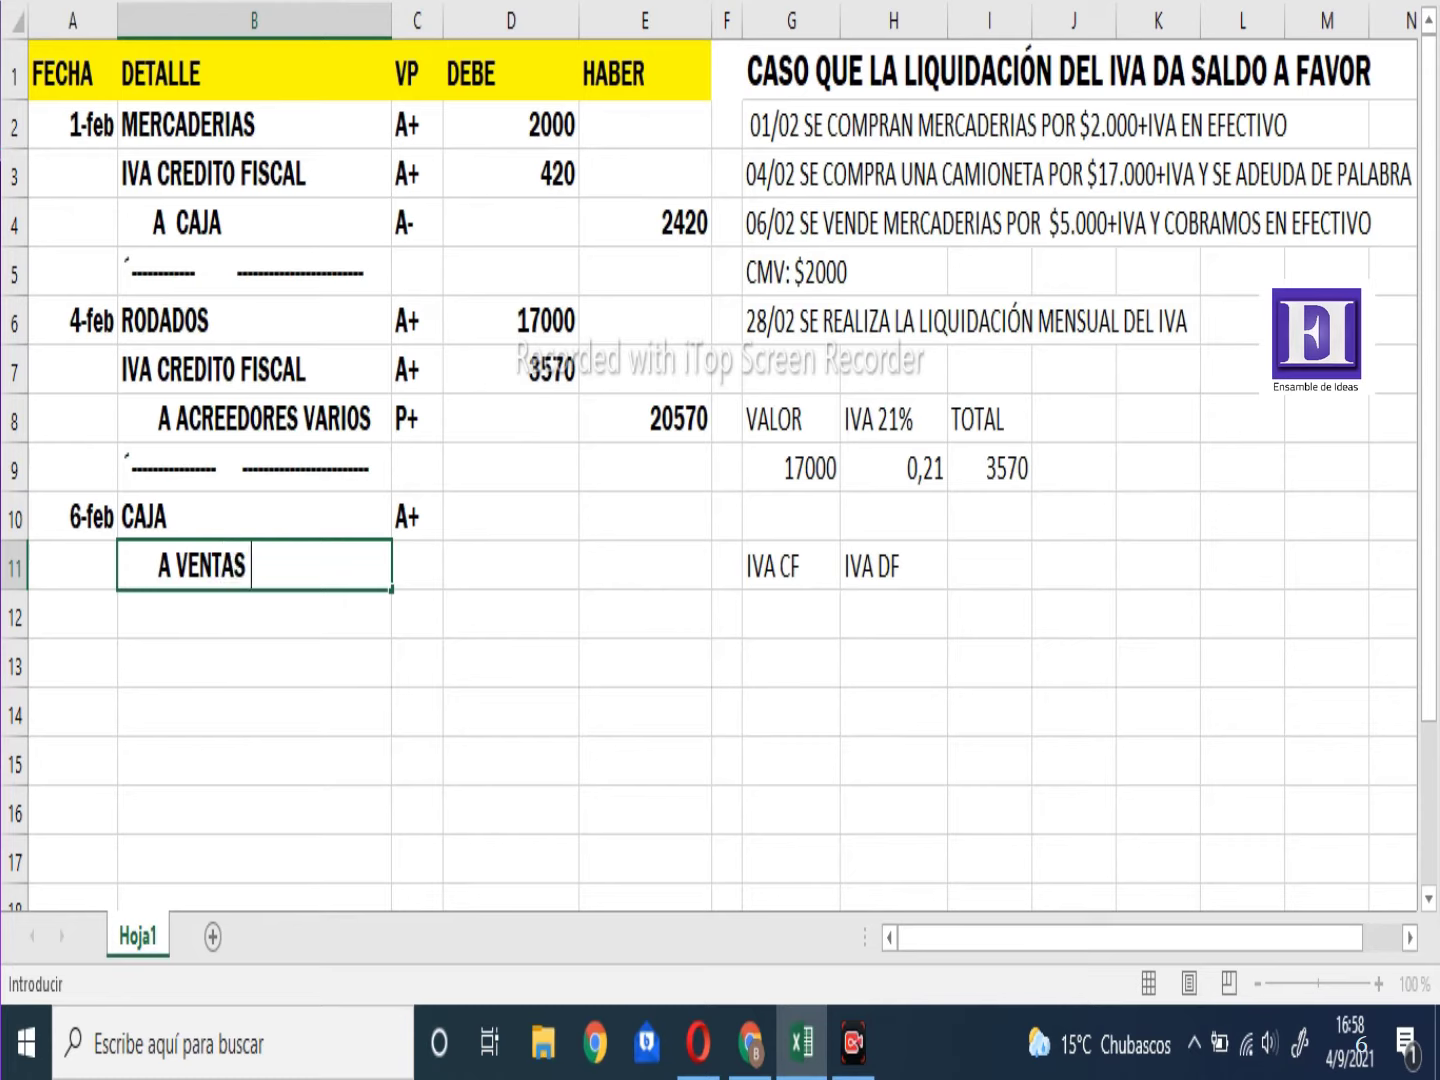
key(Return)
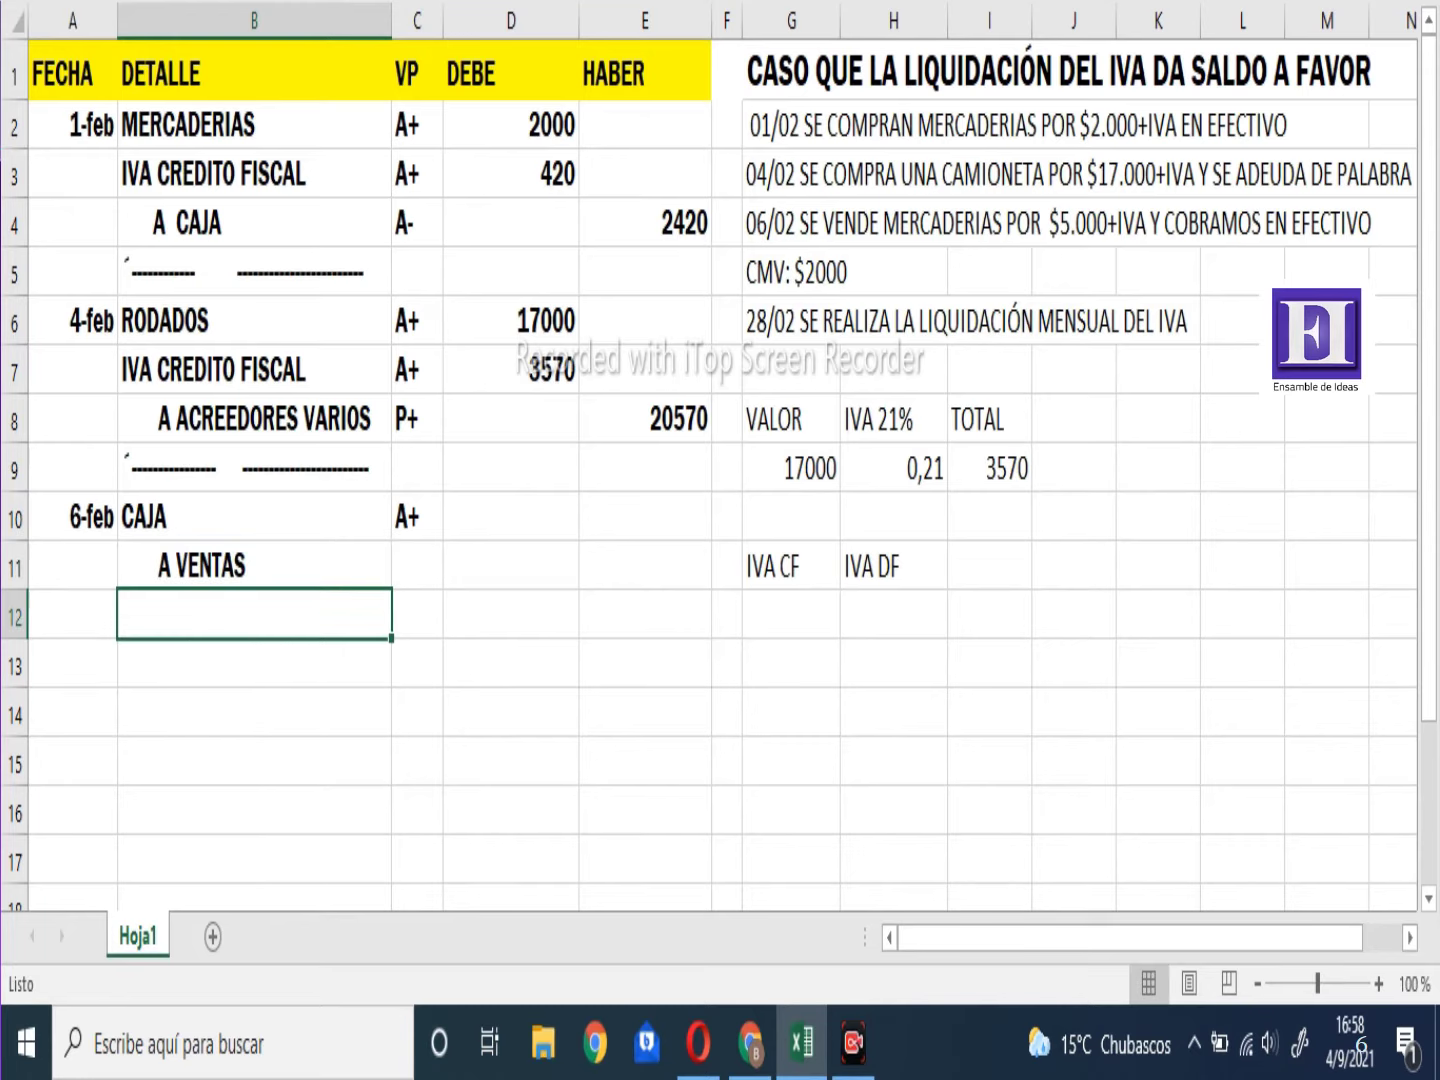
text(A)
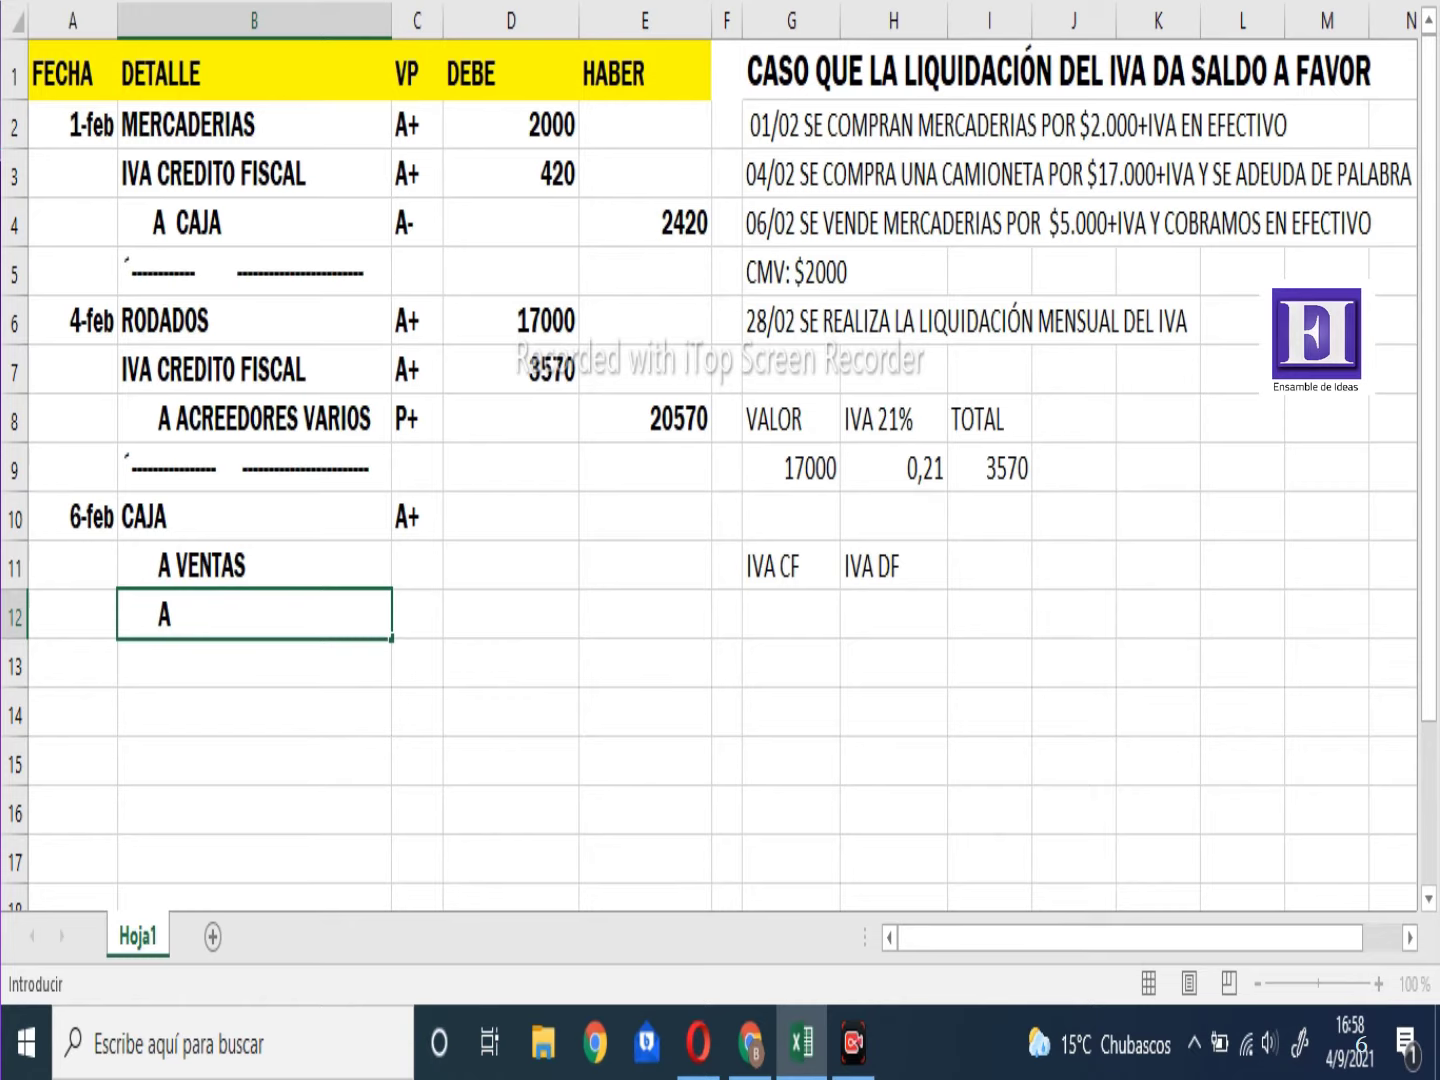
text( IVA DEBITO )
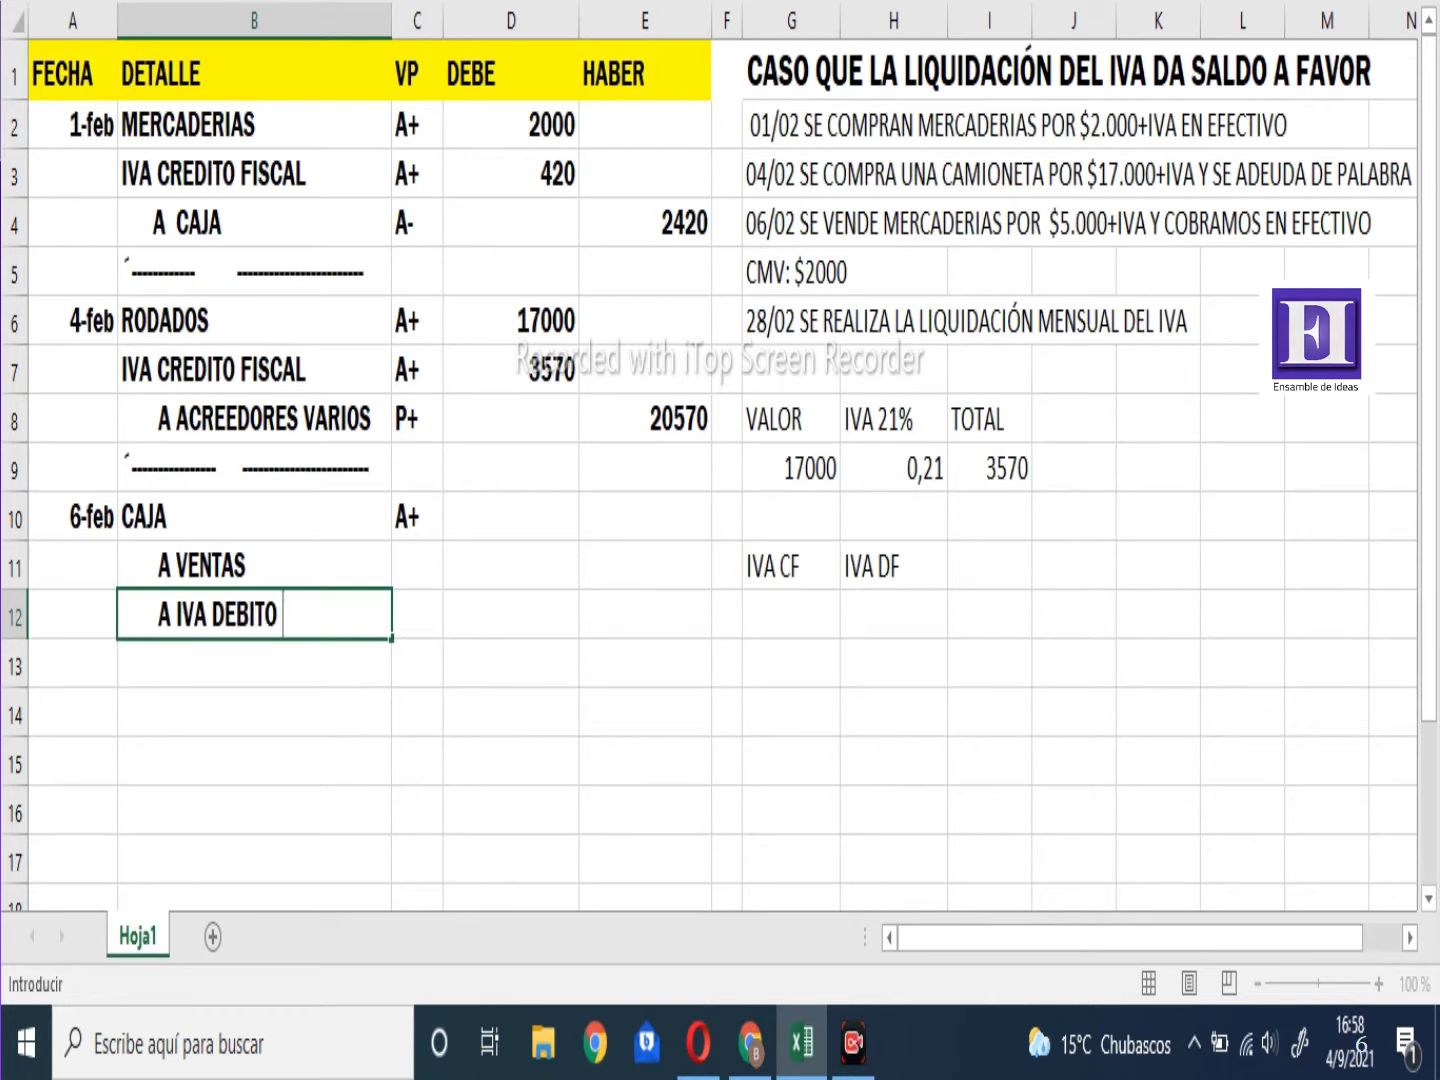
text(FISCAL)
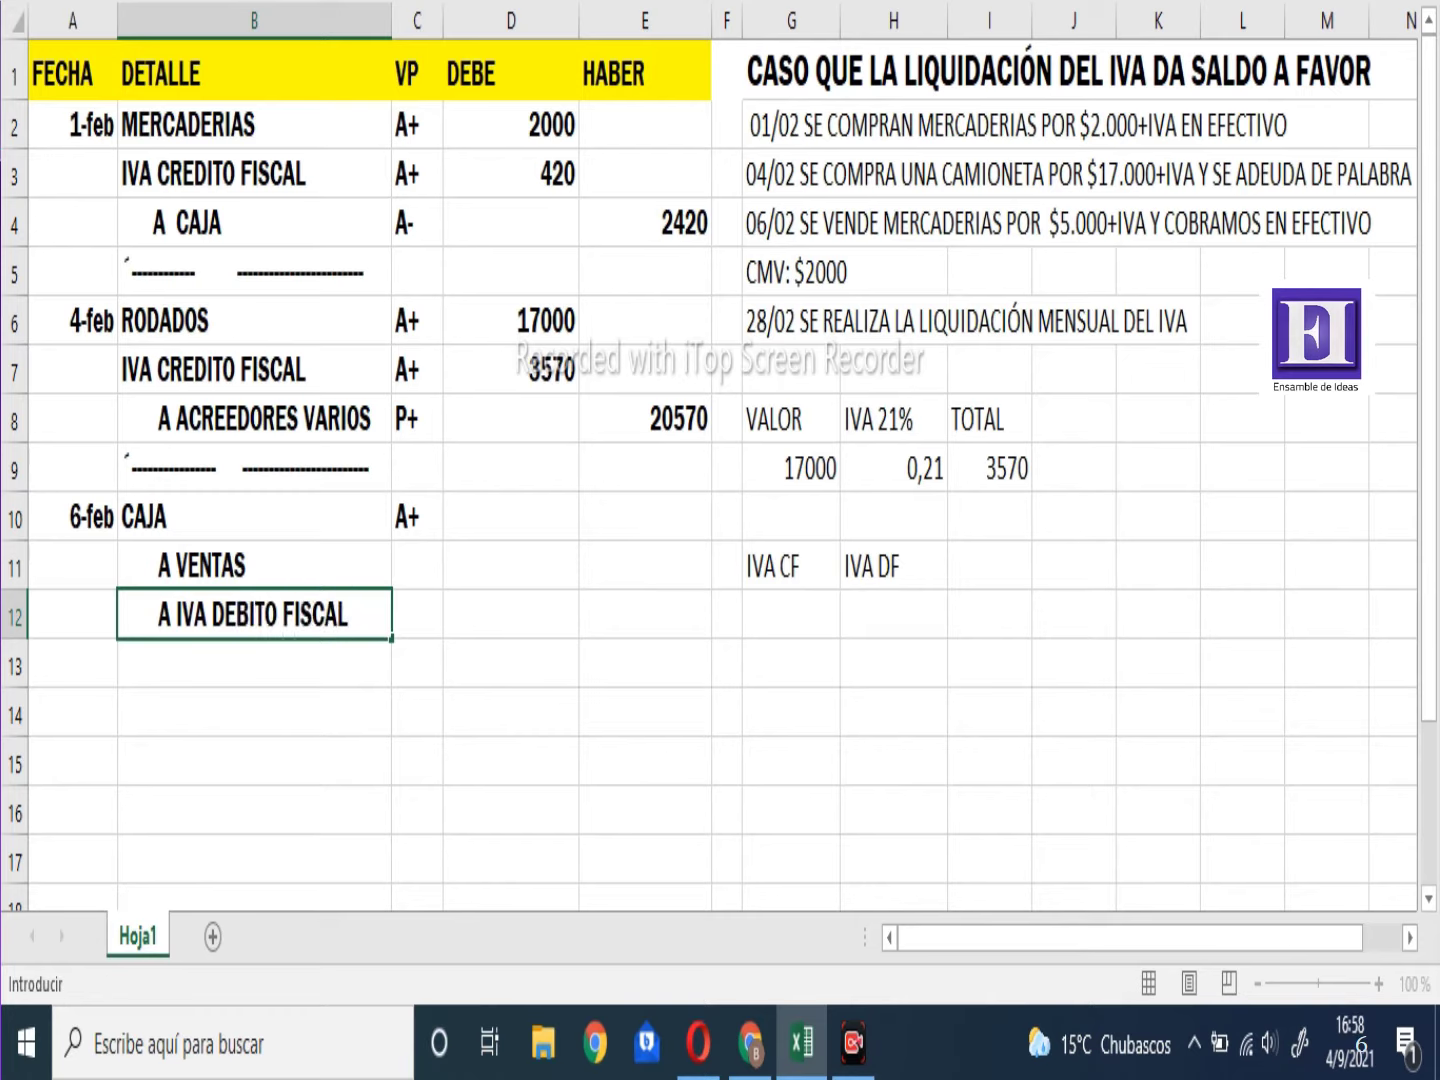
key(Tab)
key(Up)
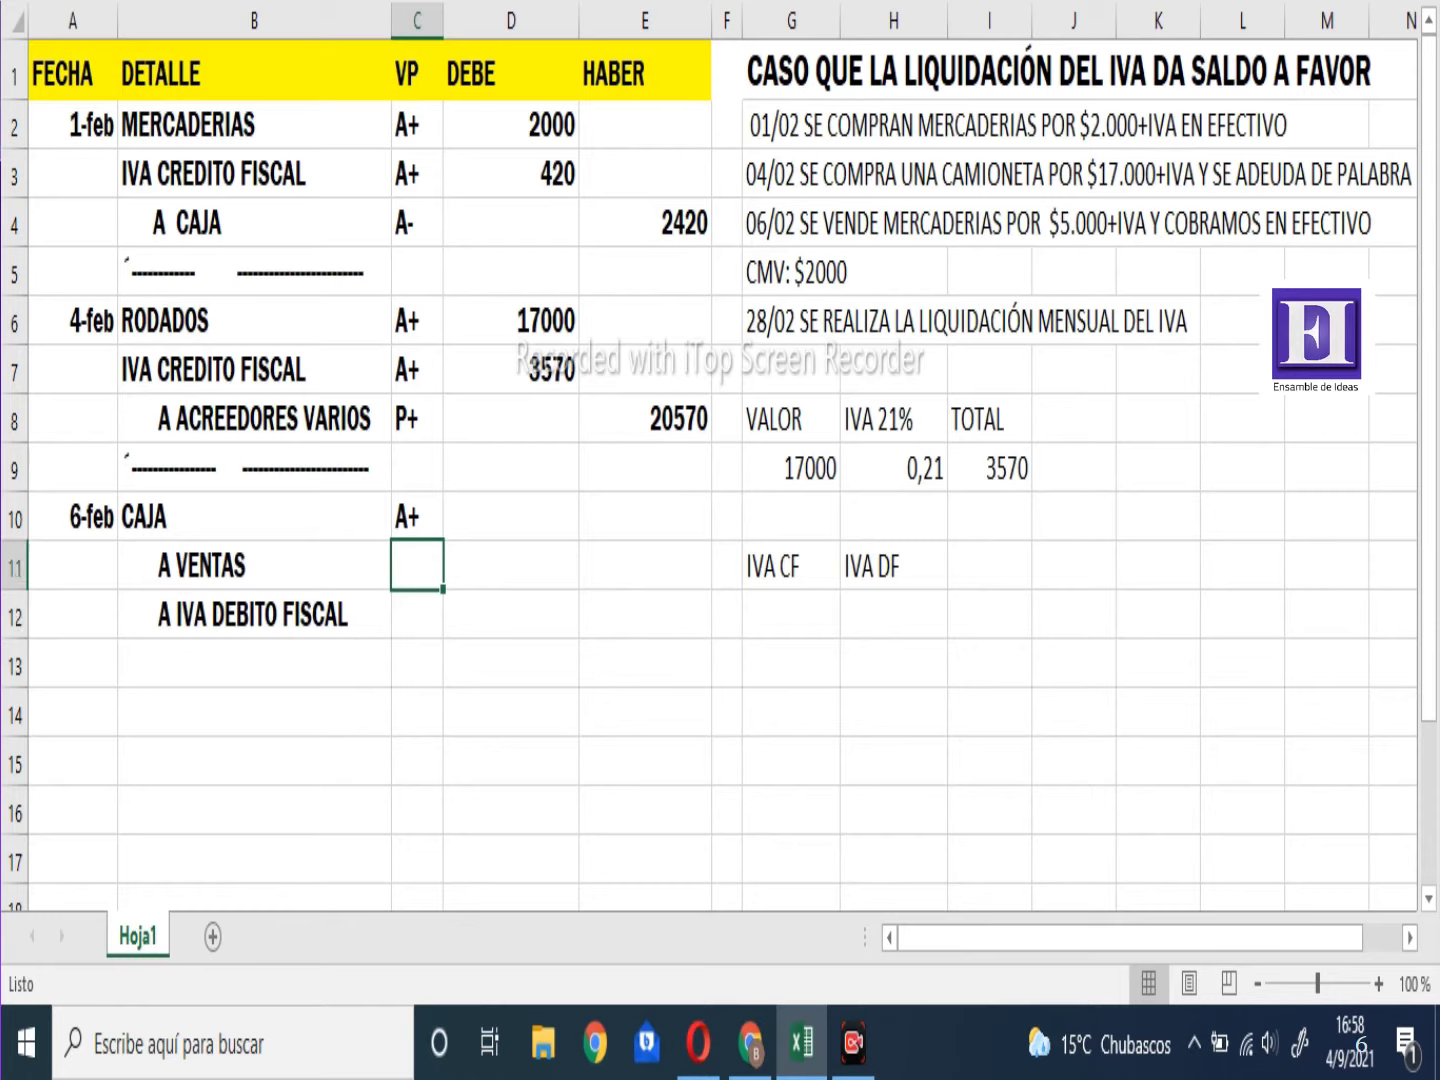
Class VENTAS RP+ and IVA DEBITO FISCAL P+, and credit VENTAS 5000
text(RP+)
key(Return)
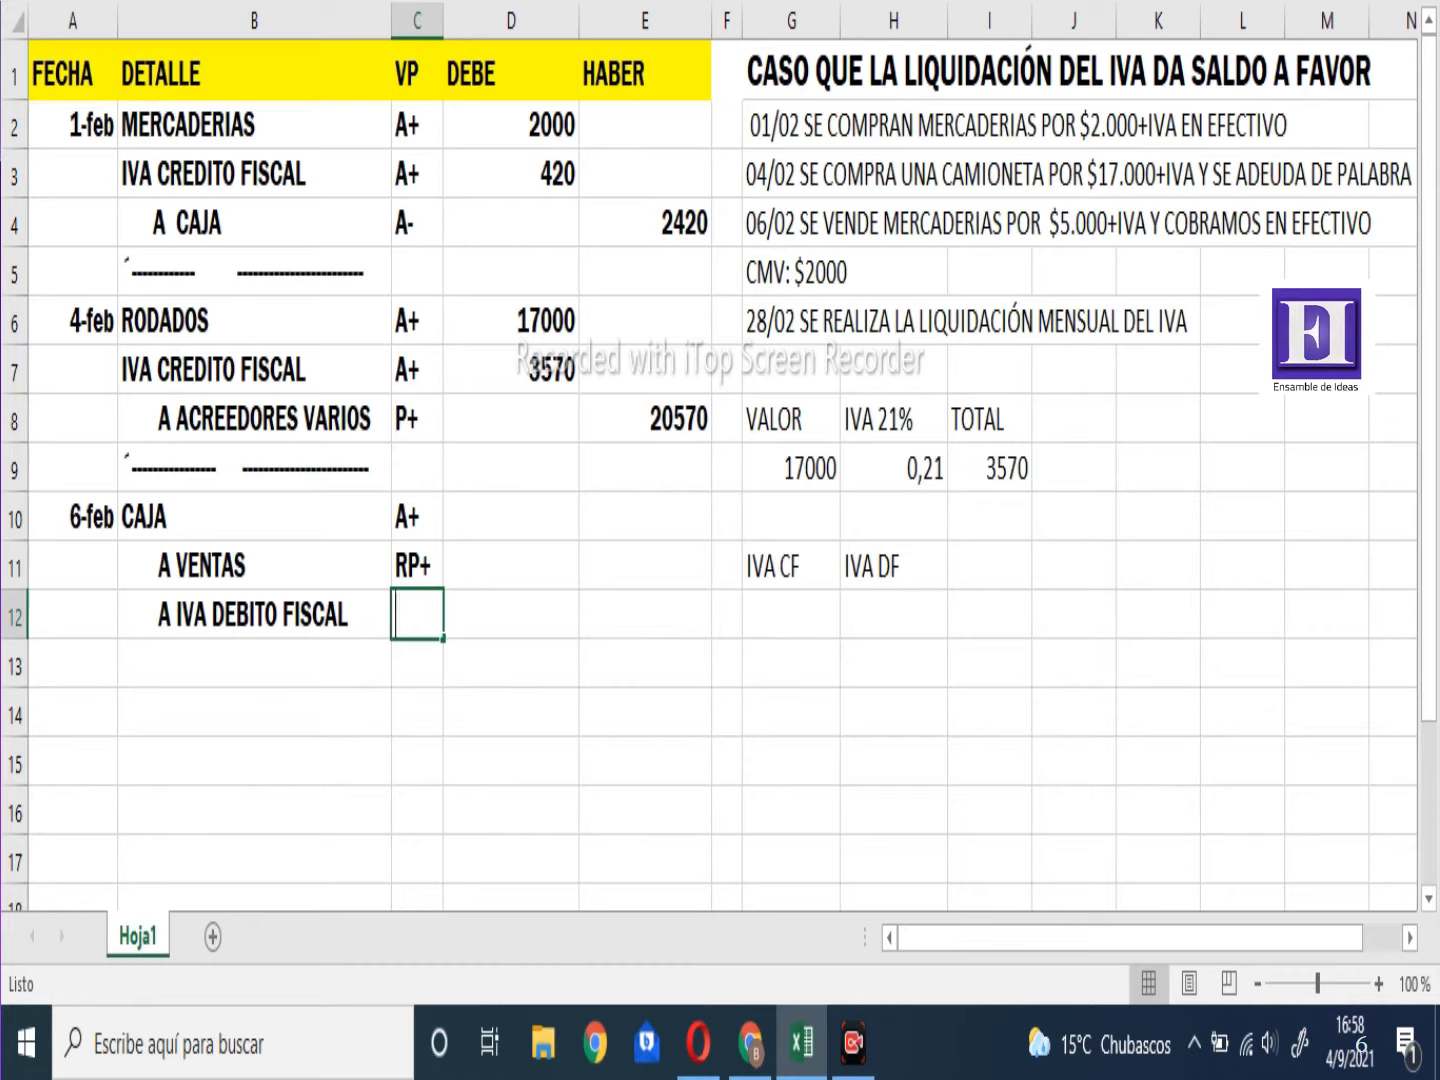
text(P+)
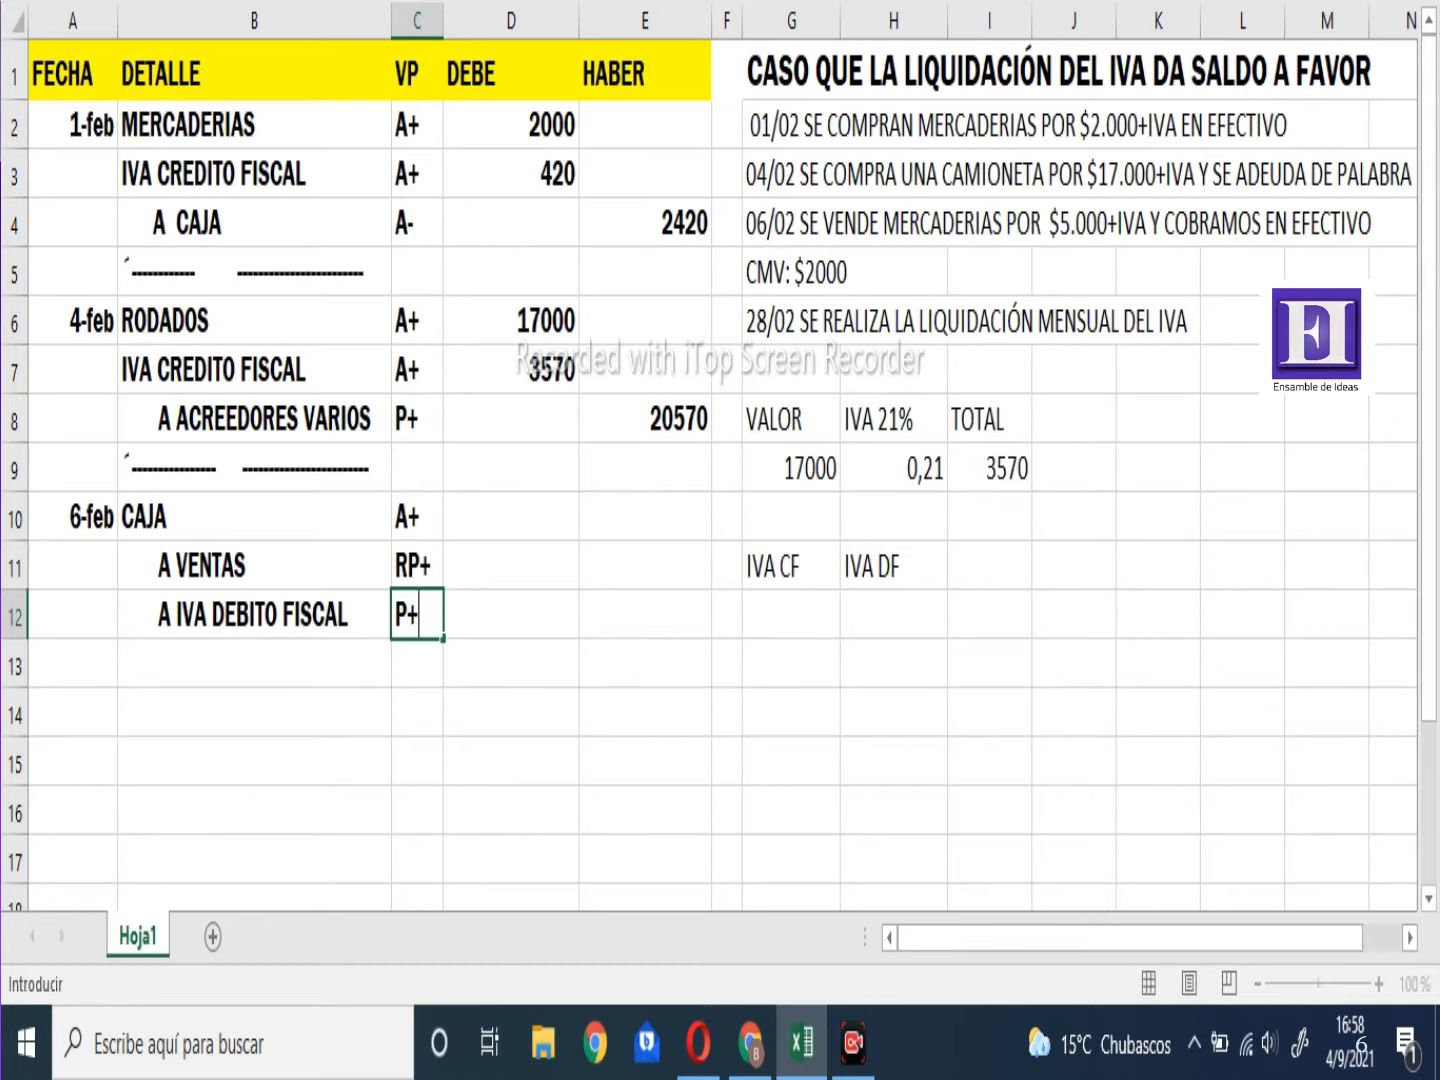
key(Tab)
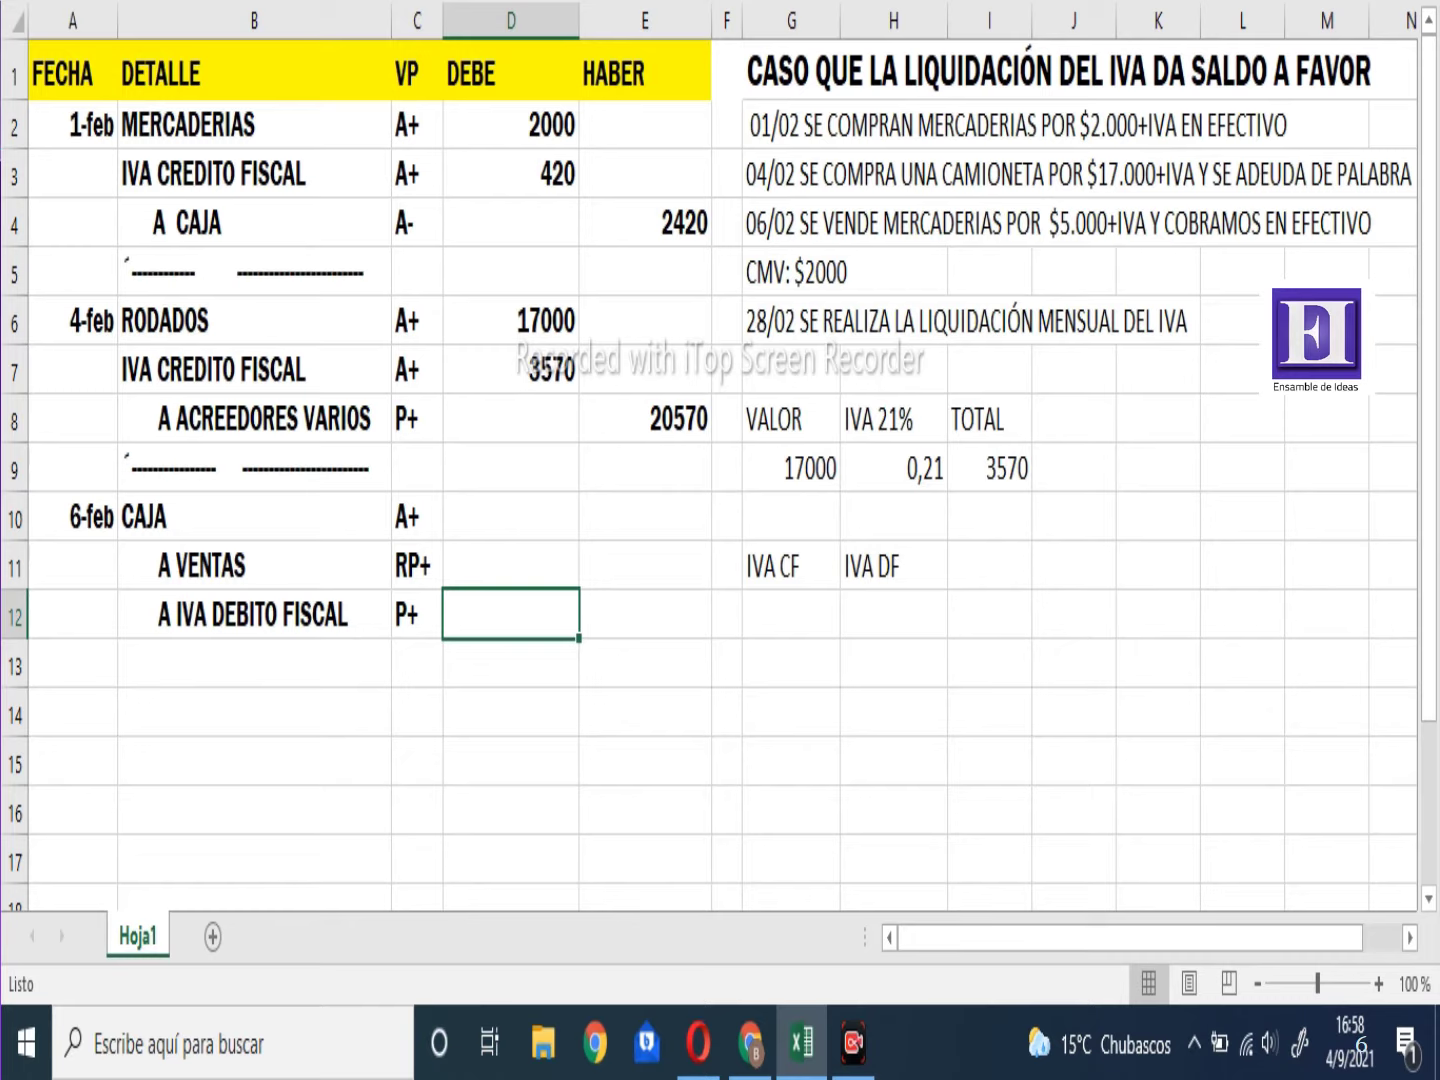
key(Right)
key(Down)
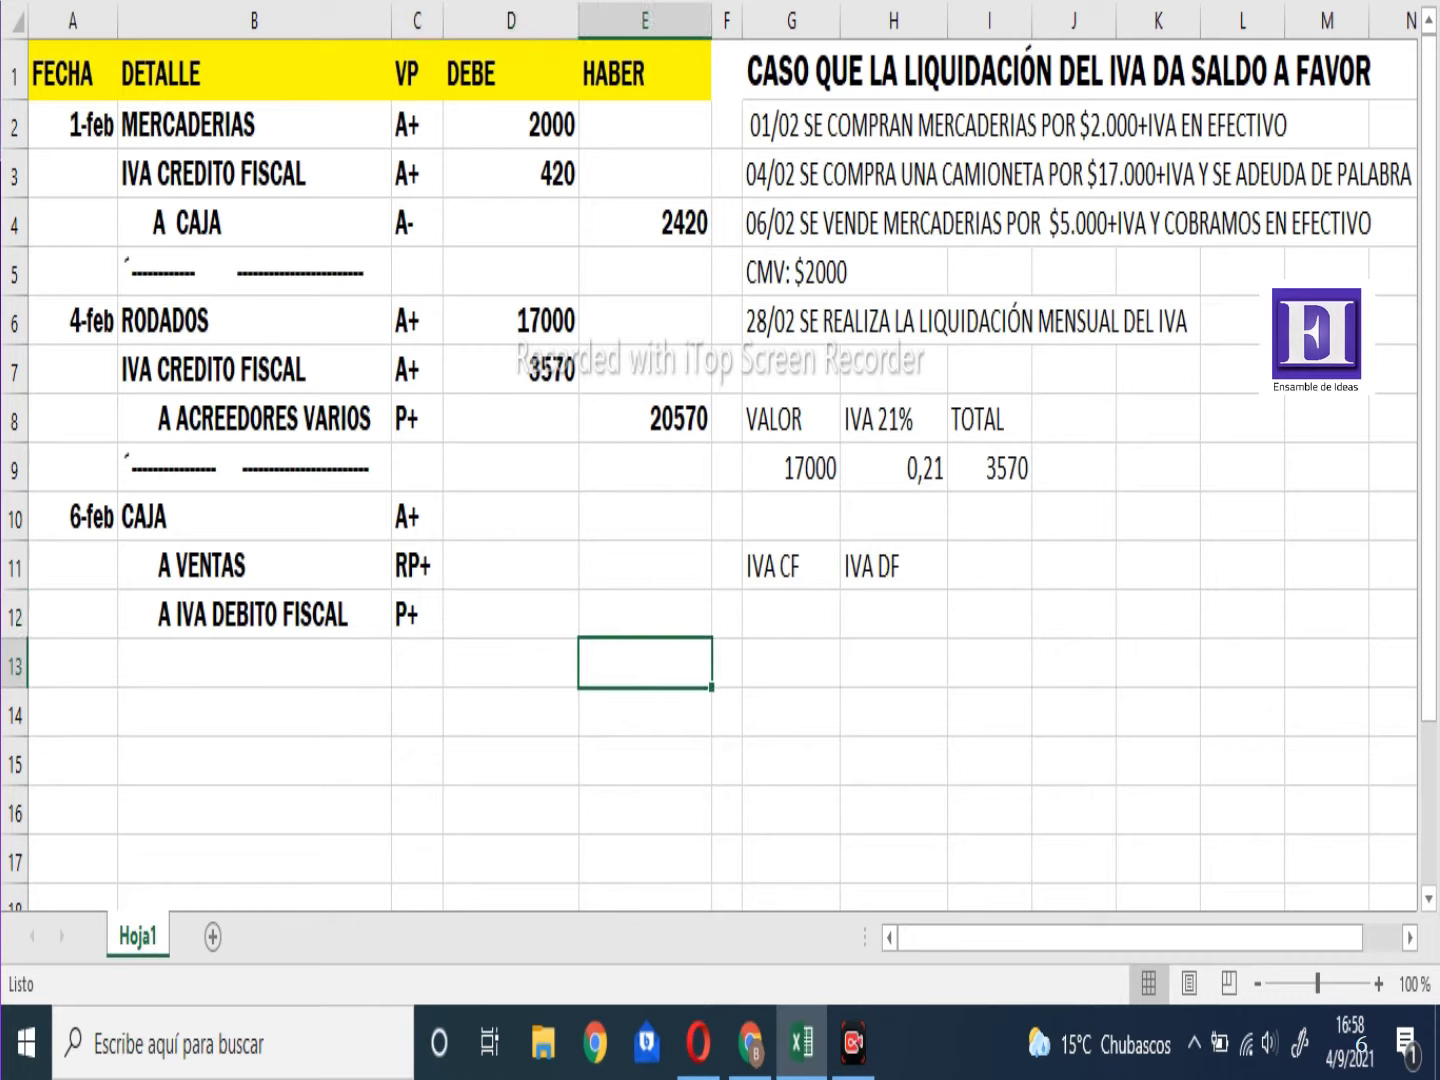
key(Up)
key(Up)
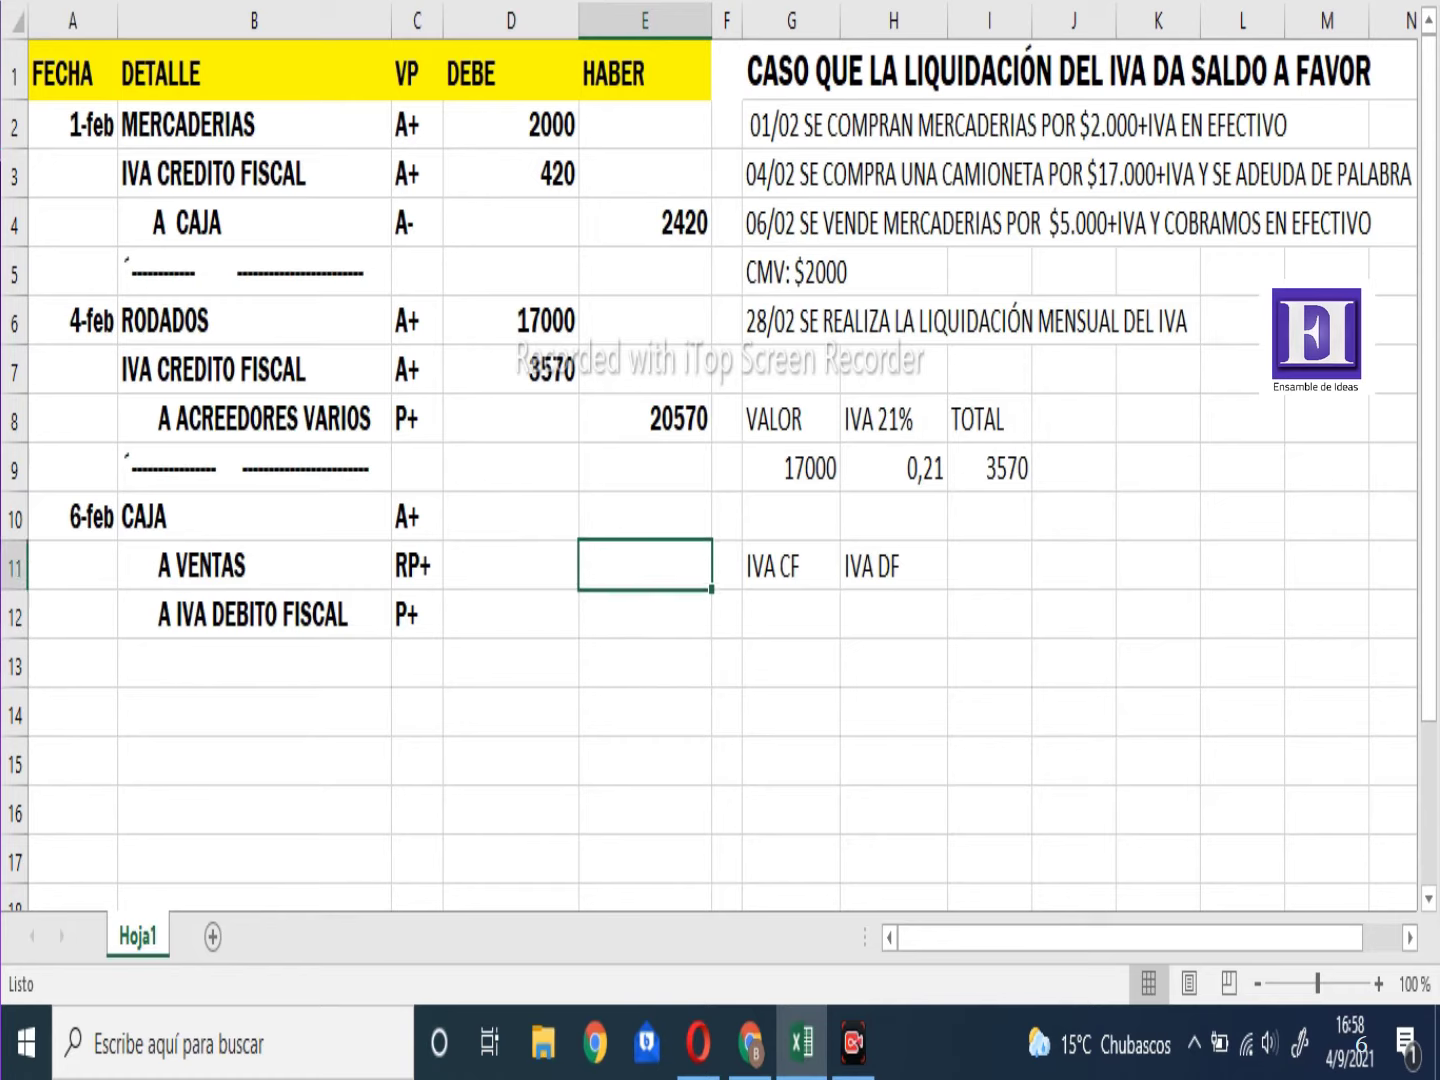
text(5000)
key(Return)
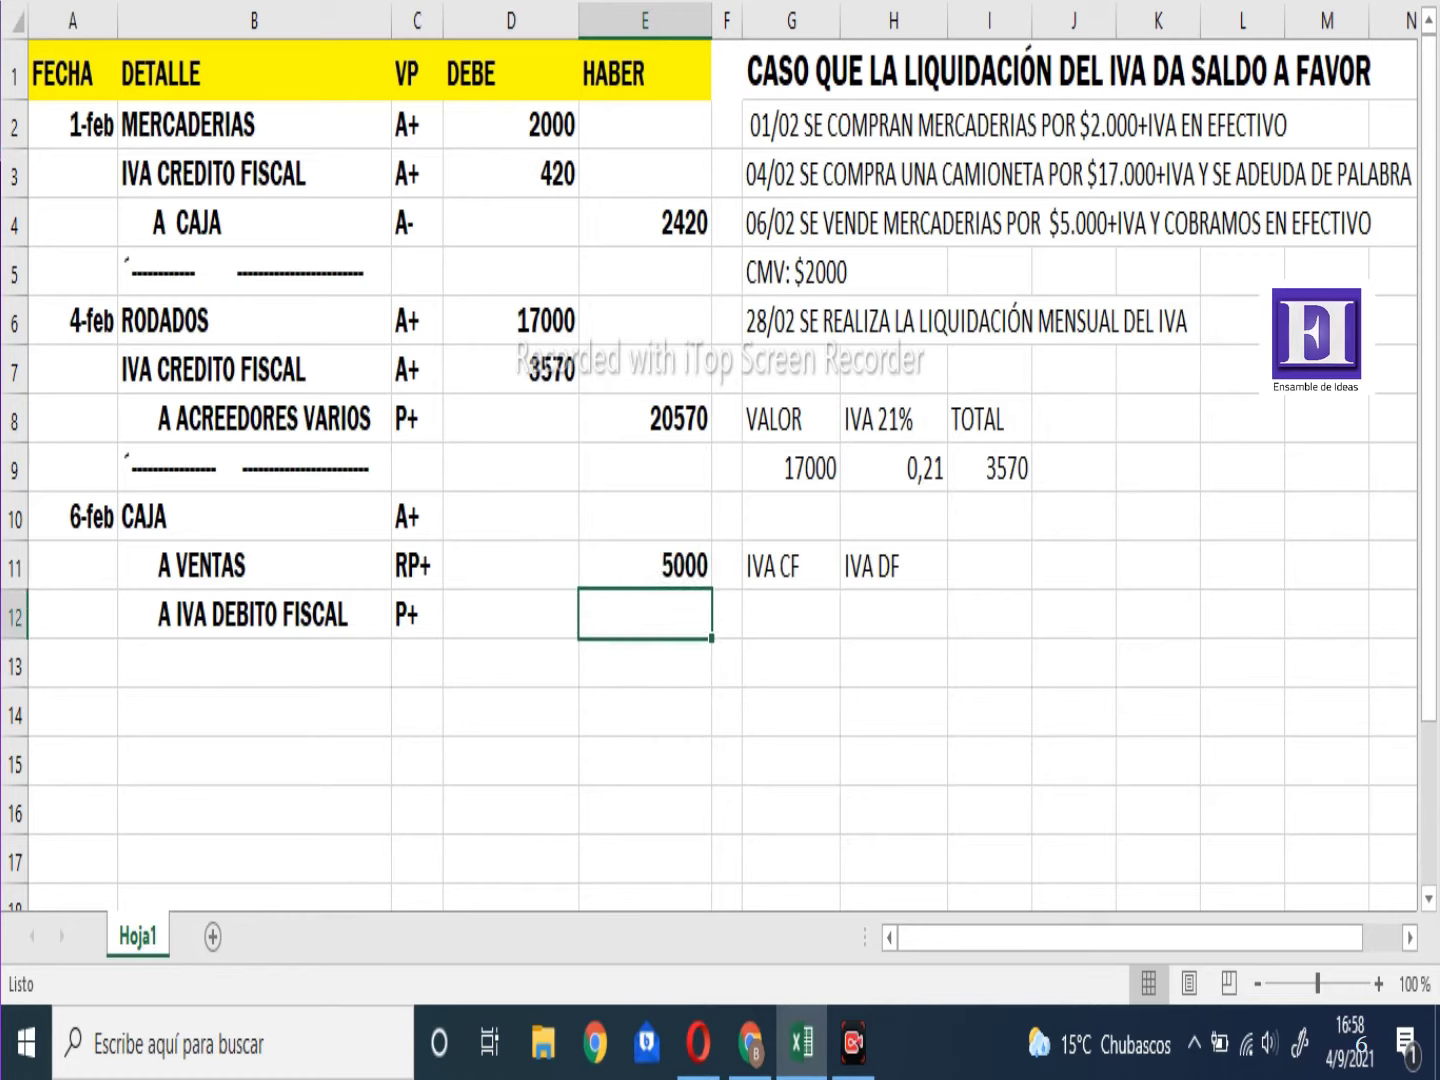
Set the VAT helper's VALOR in G9 to 5000
key(Right)
key(Up)
key(Up)
key(Up)
key(Right)
text(5000)
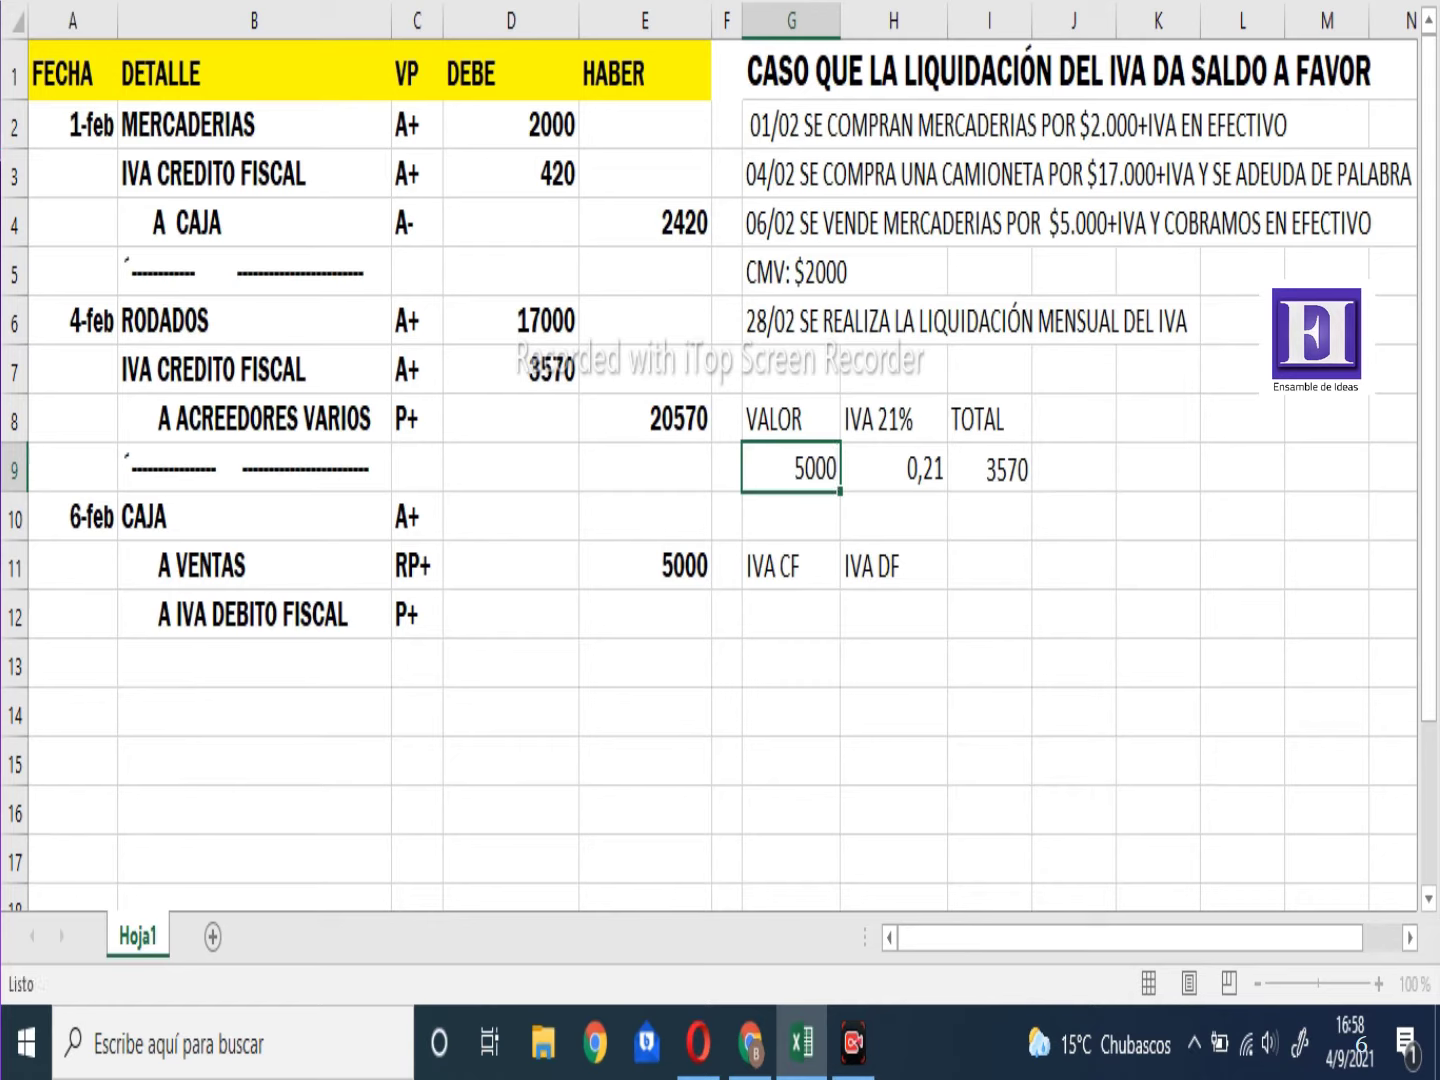
key(Return)
Credit IVA DEBITO FISCAL 1050 and debit CAJA 6050
key(Down)
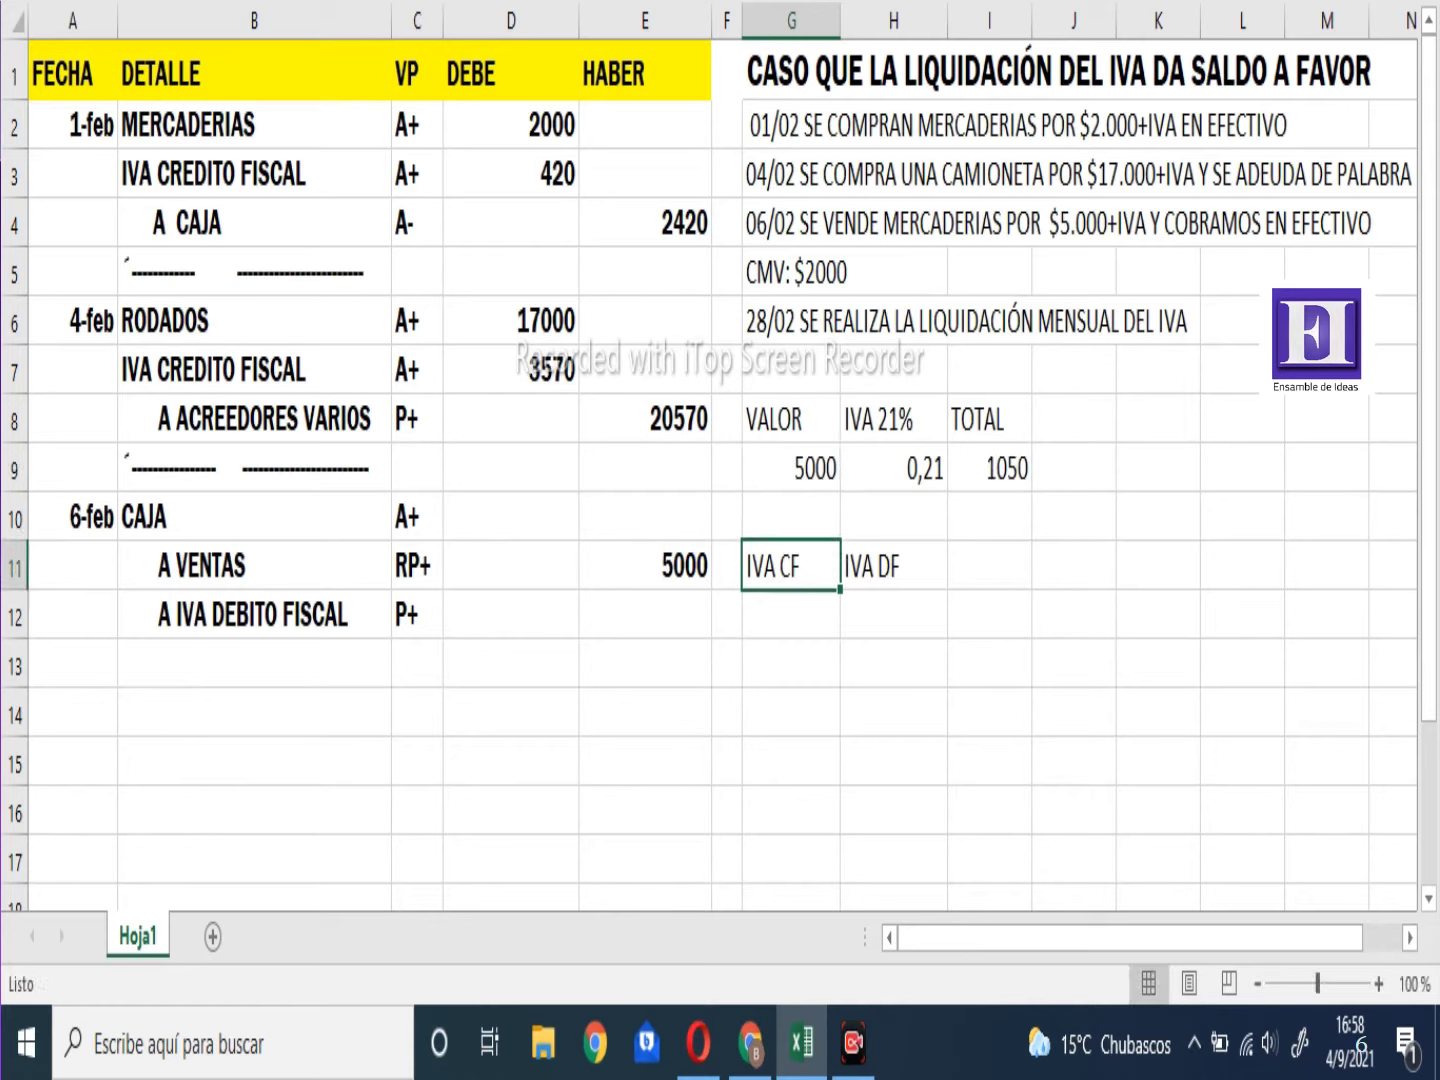
key(Down)
key(Left)
key(Left)
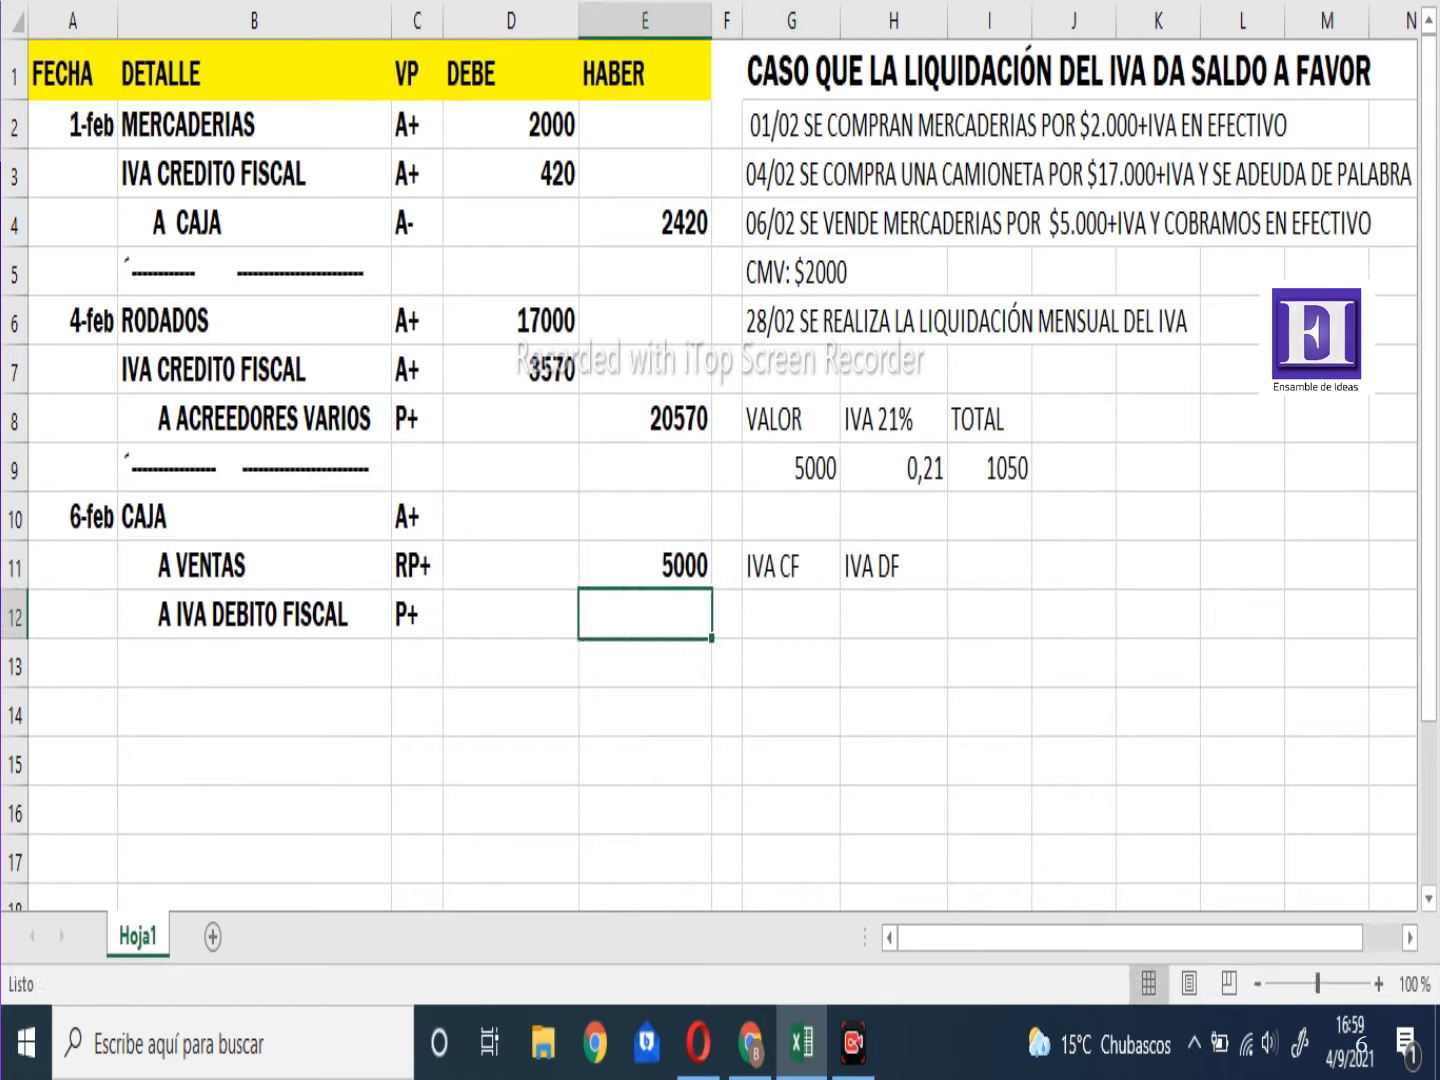
text(1050)
key(Left)
key(Up)
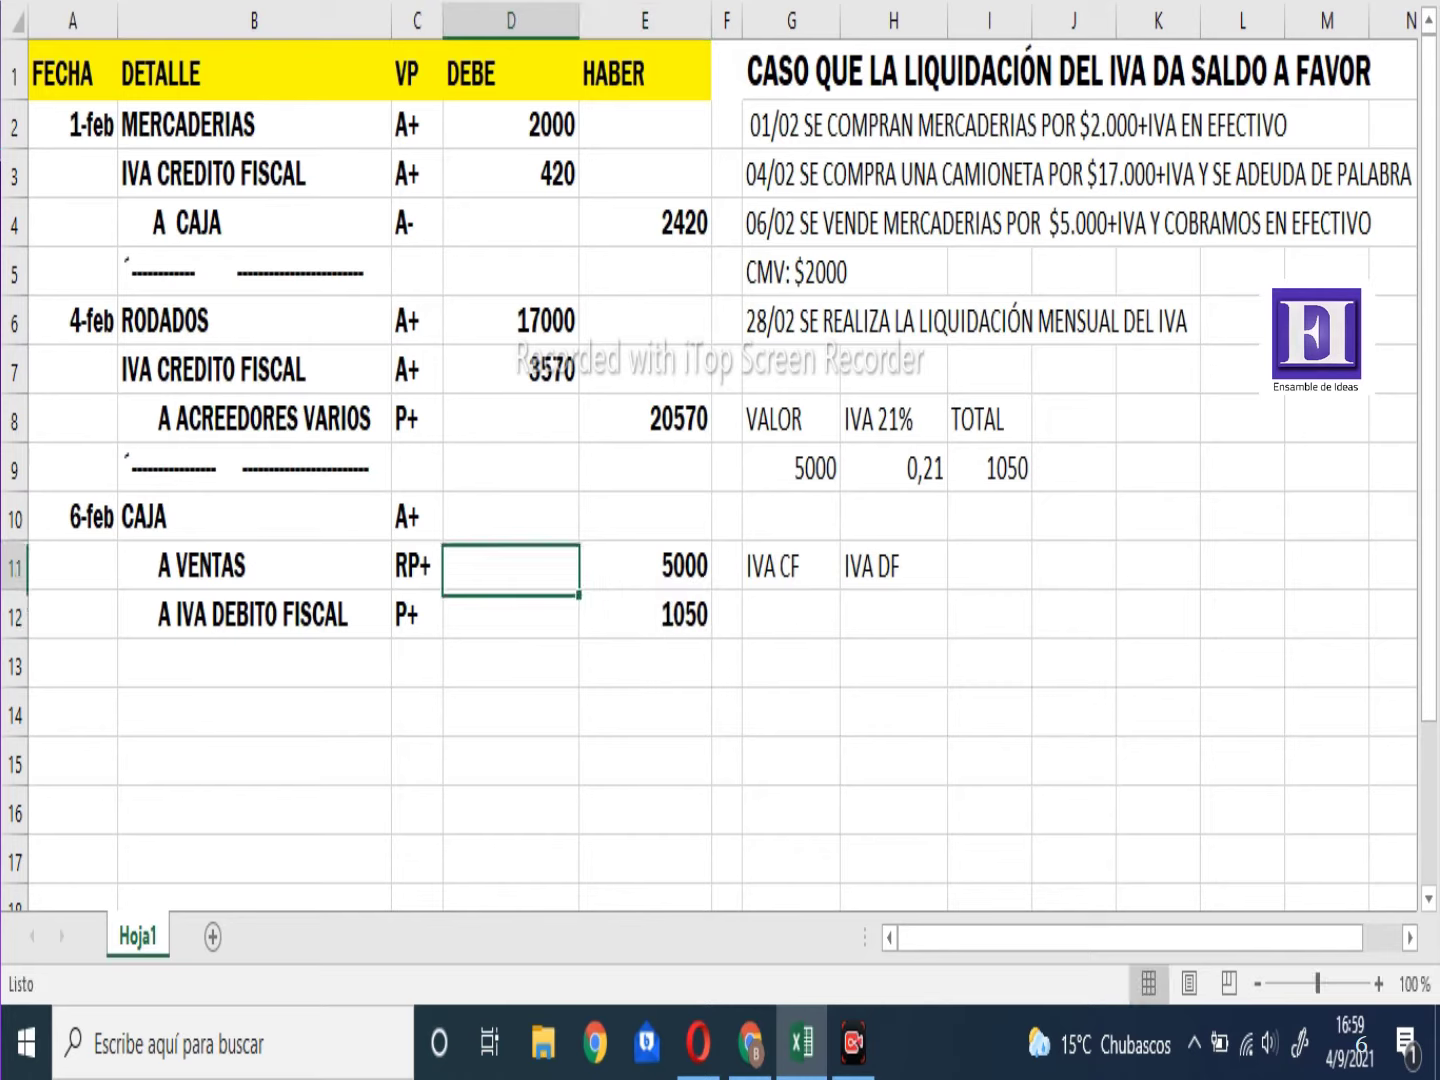
key(Up)
text(6050)
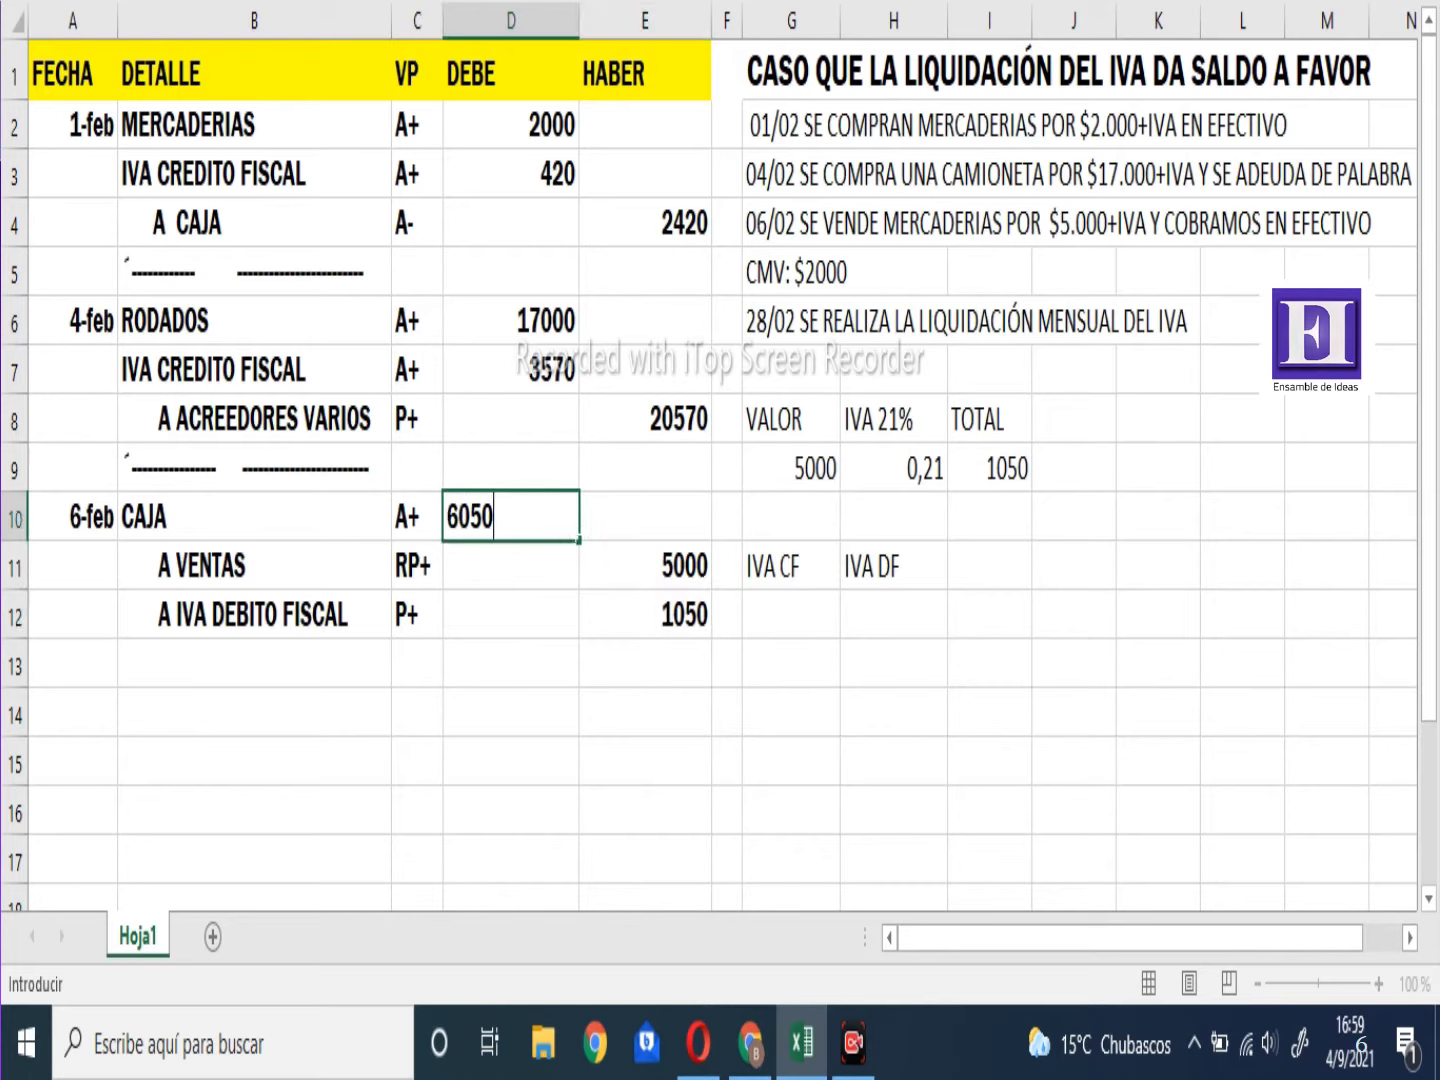
key(Down)
key(Down)
key(Down)
key(Down)
Close the 6-feb entry with a dashed separator line in B13
key(Left)
key(Left)
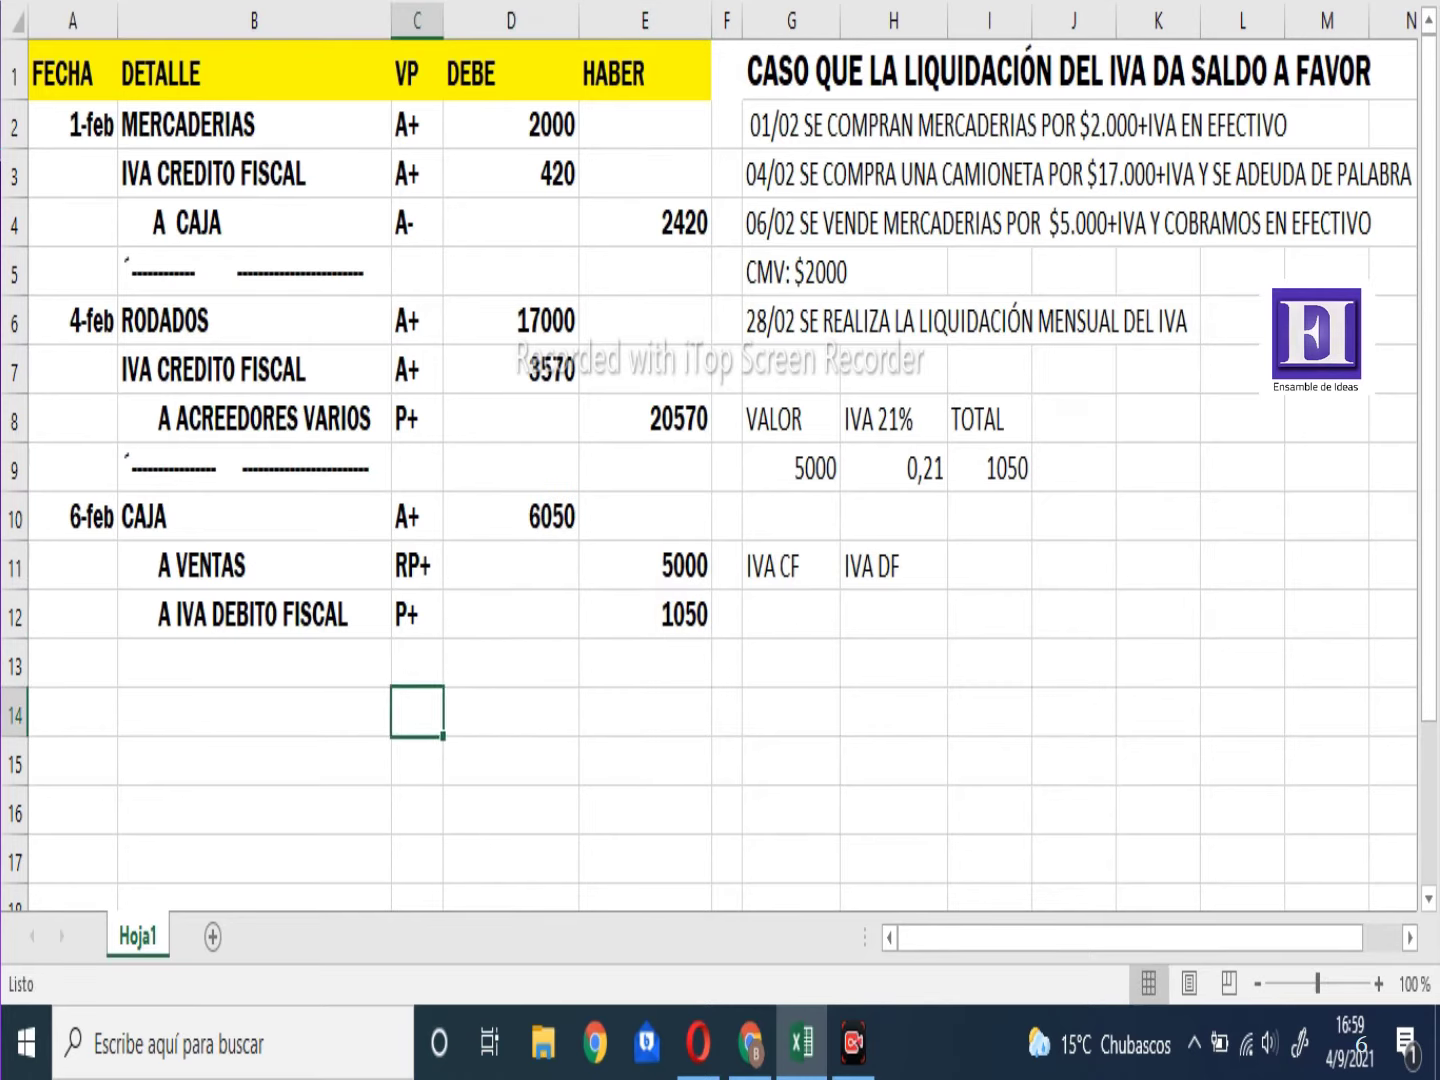
key(Up)
text('-----------------)
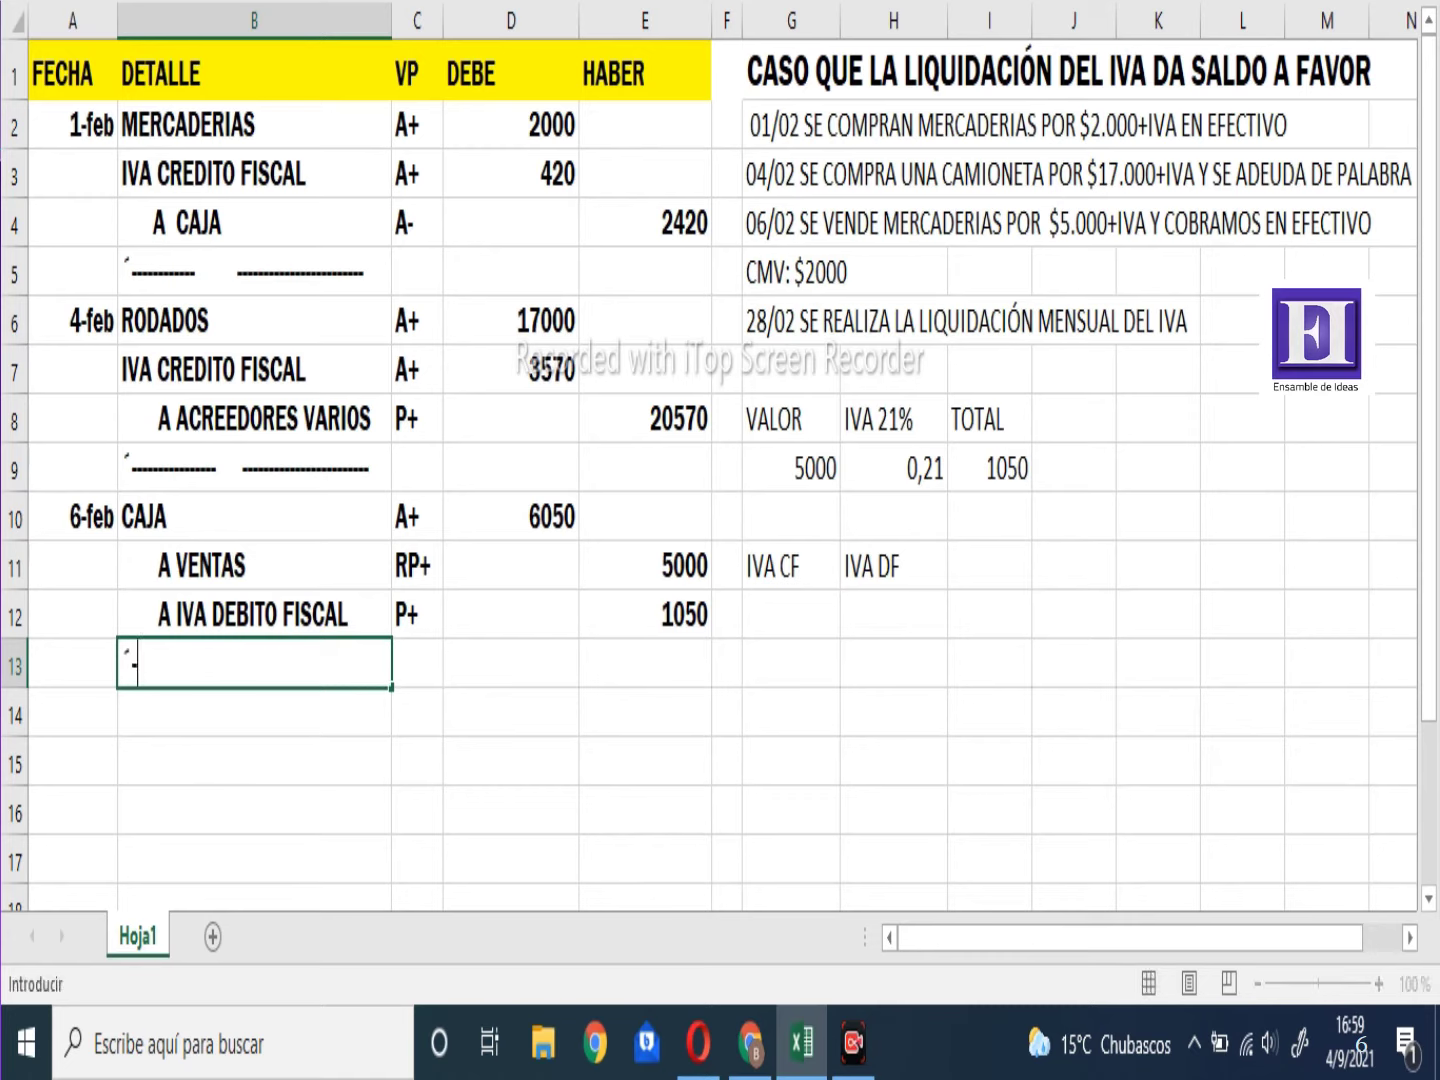
text(       ---------------)
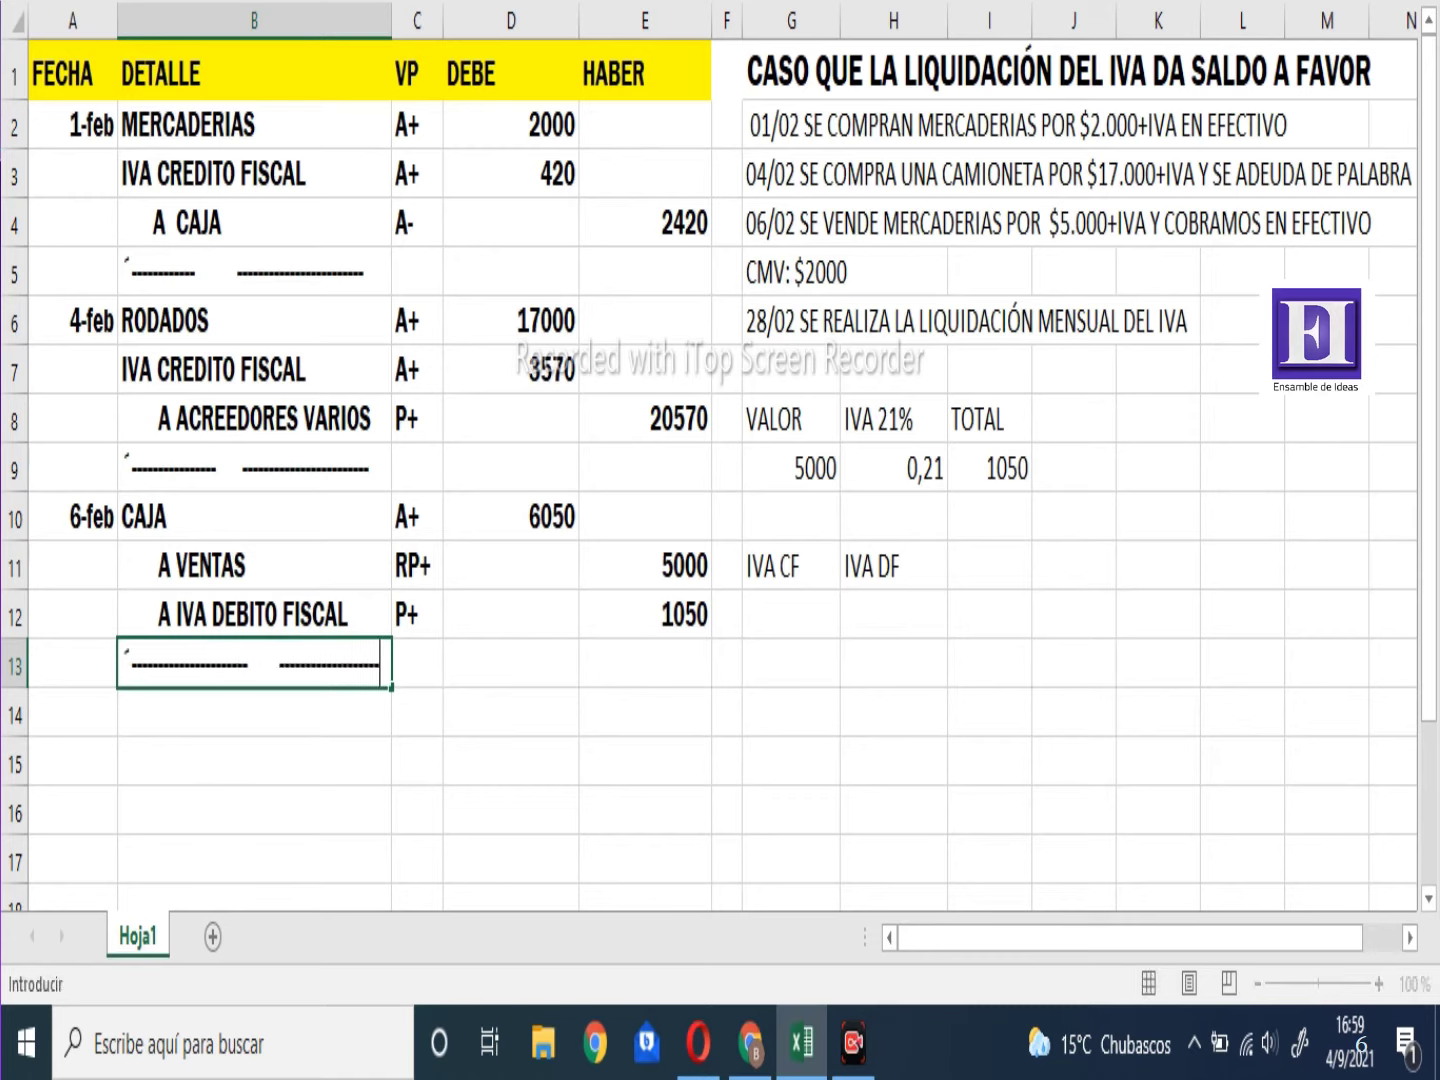
key(Return)
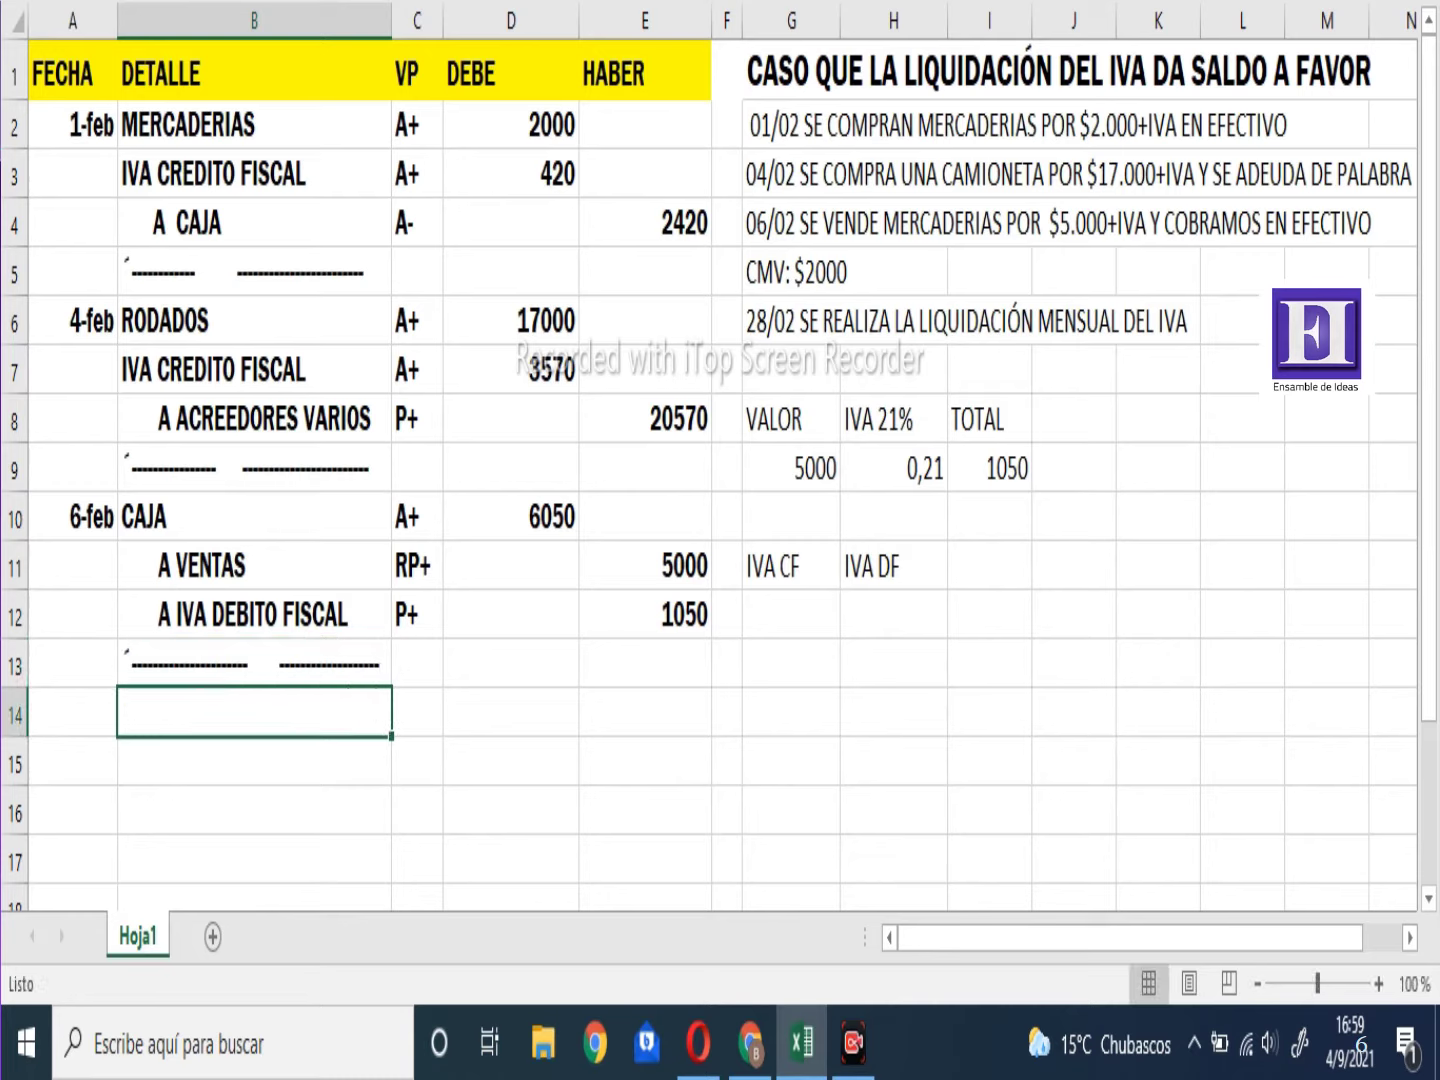
Enter CMV classed RN+ in row 14 and A MERCADERÍAS classed A- in row 15
text(CMV)
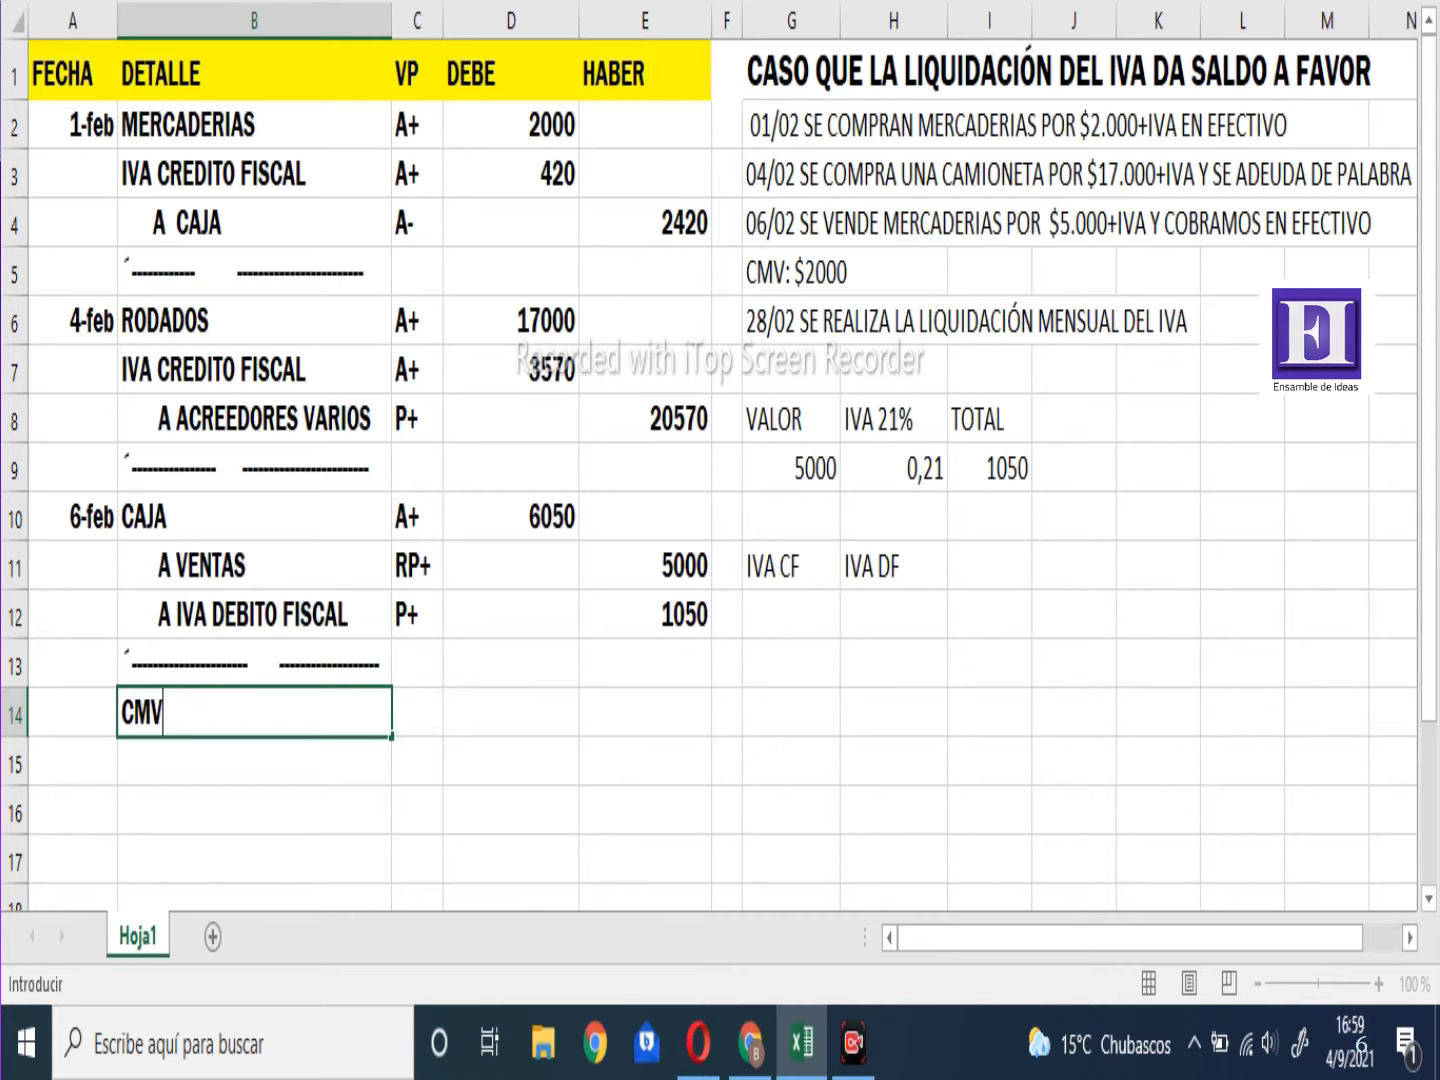
key(Tab)
text(R)
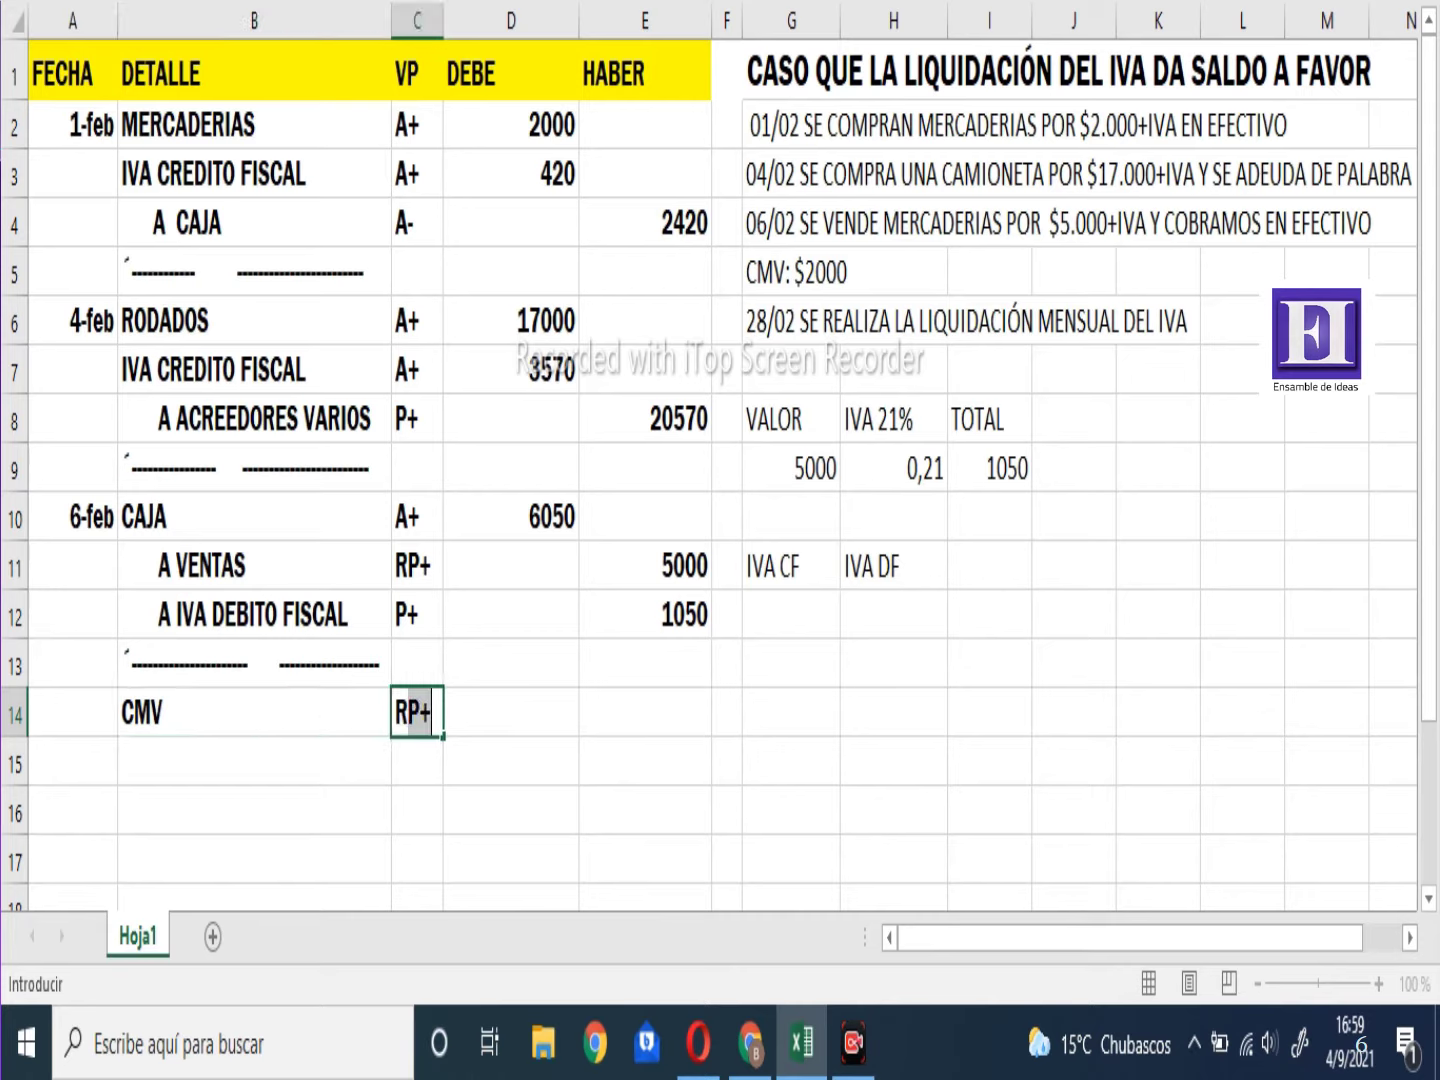
text(N+)
key(Return)
key(Left)
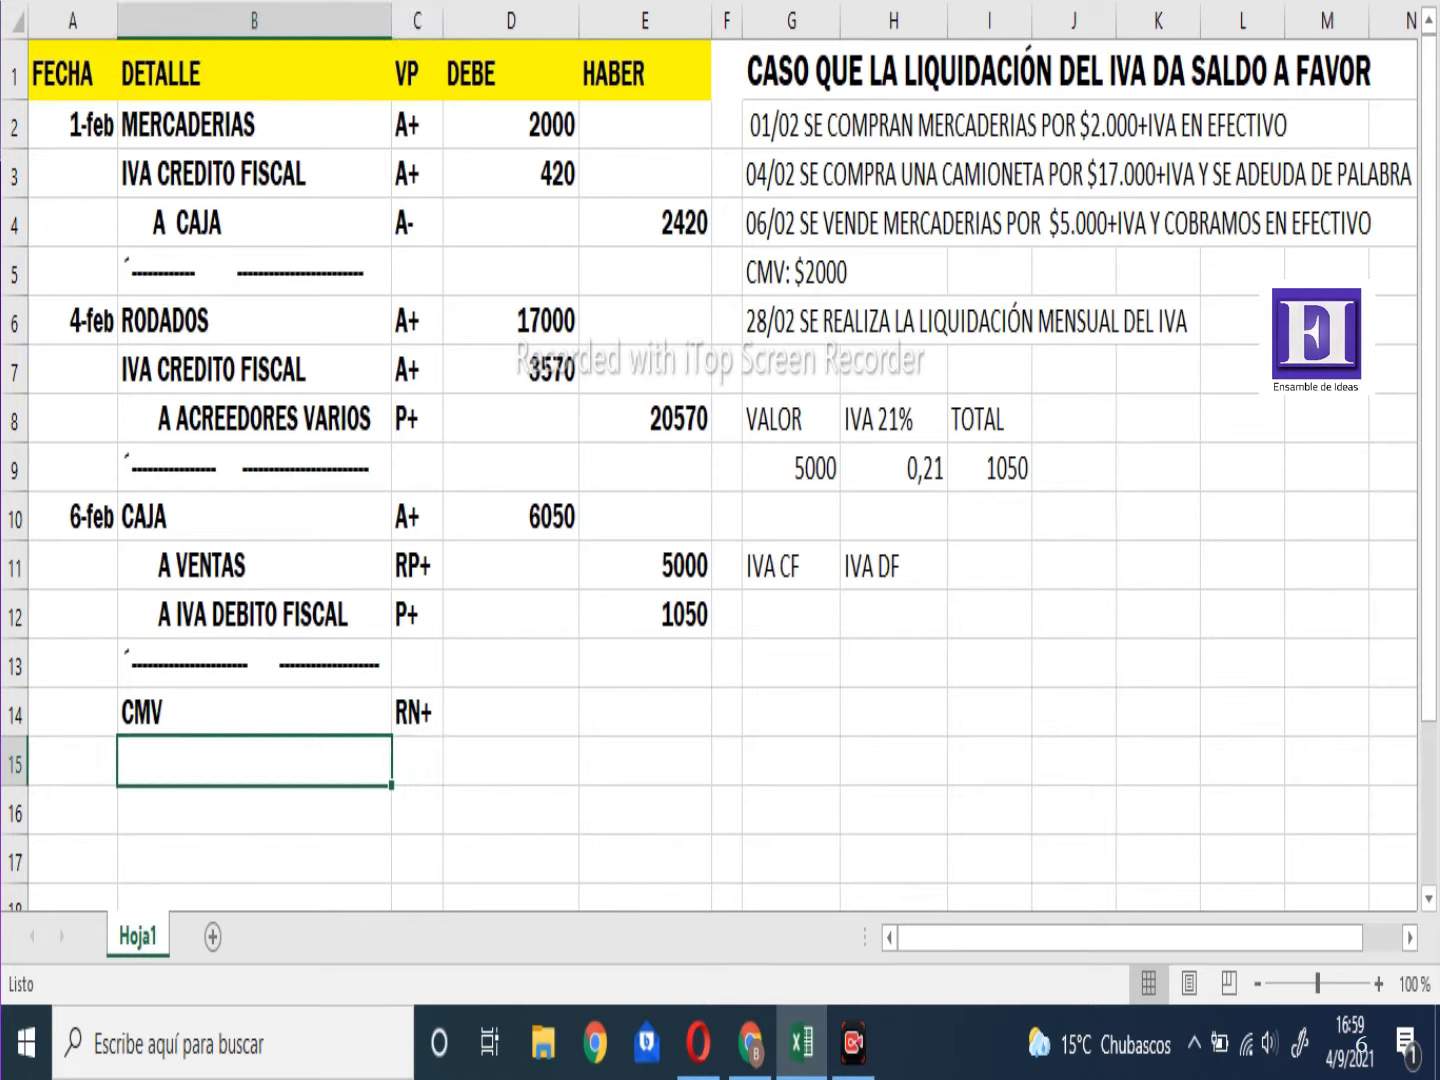
text(A MERC)
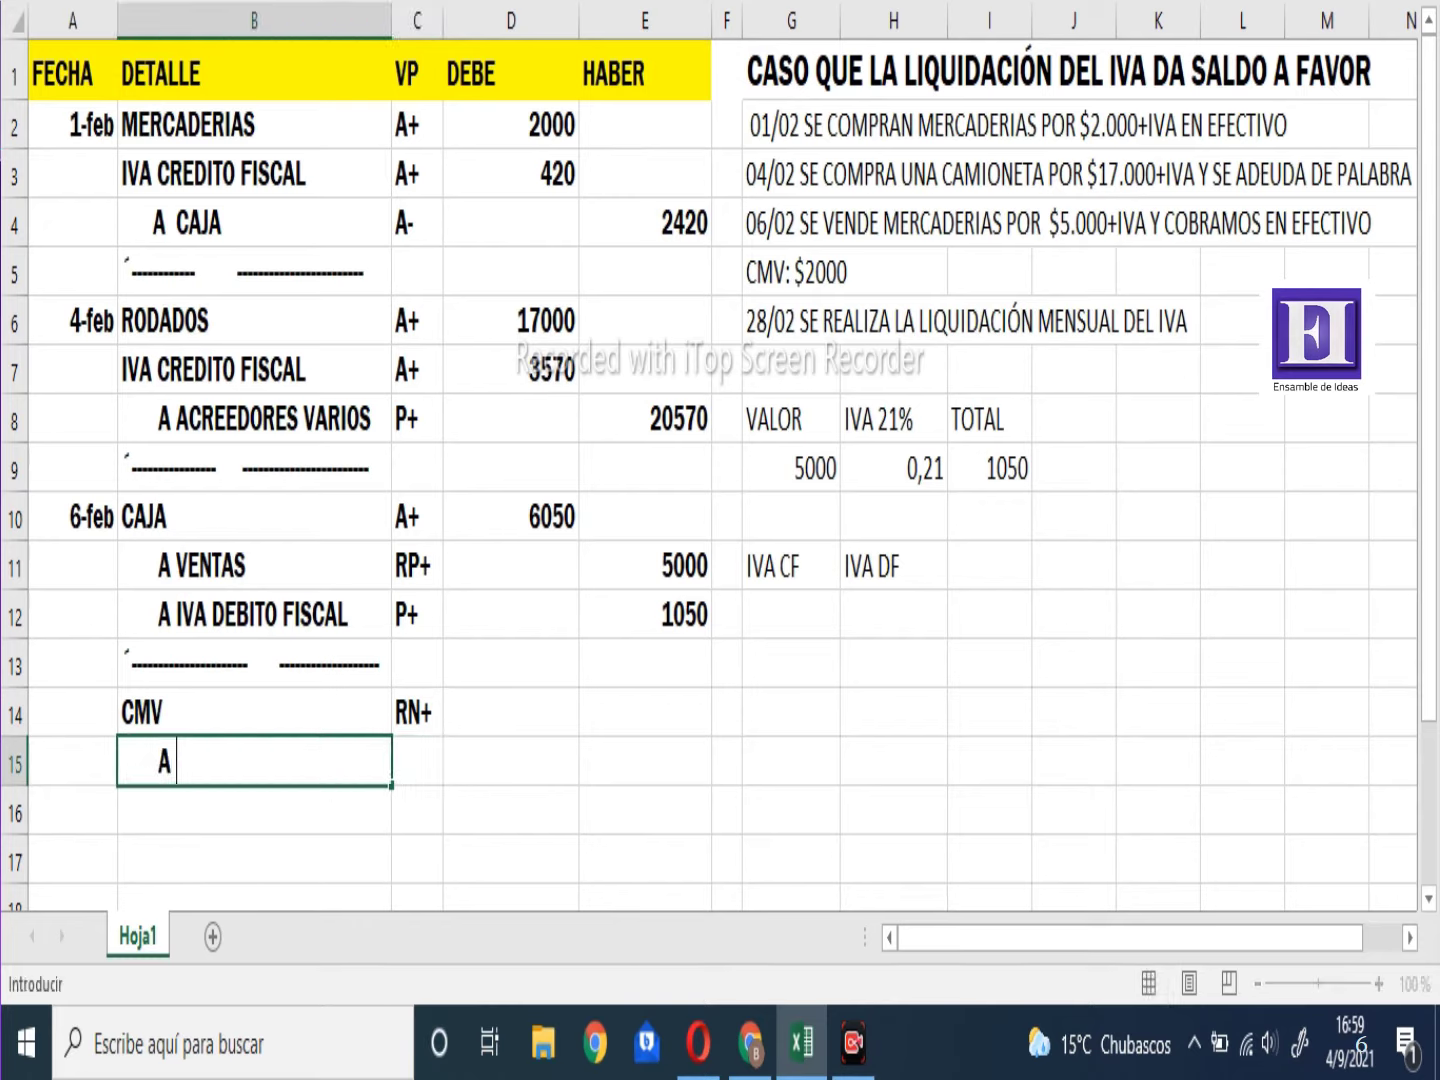
text(AD)
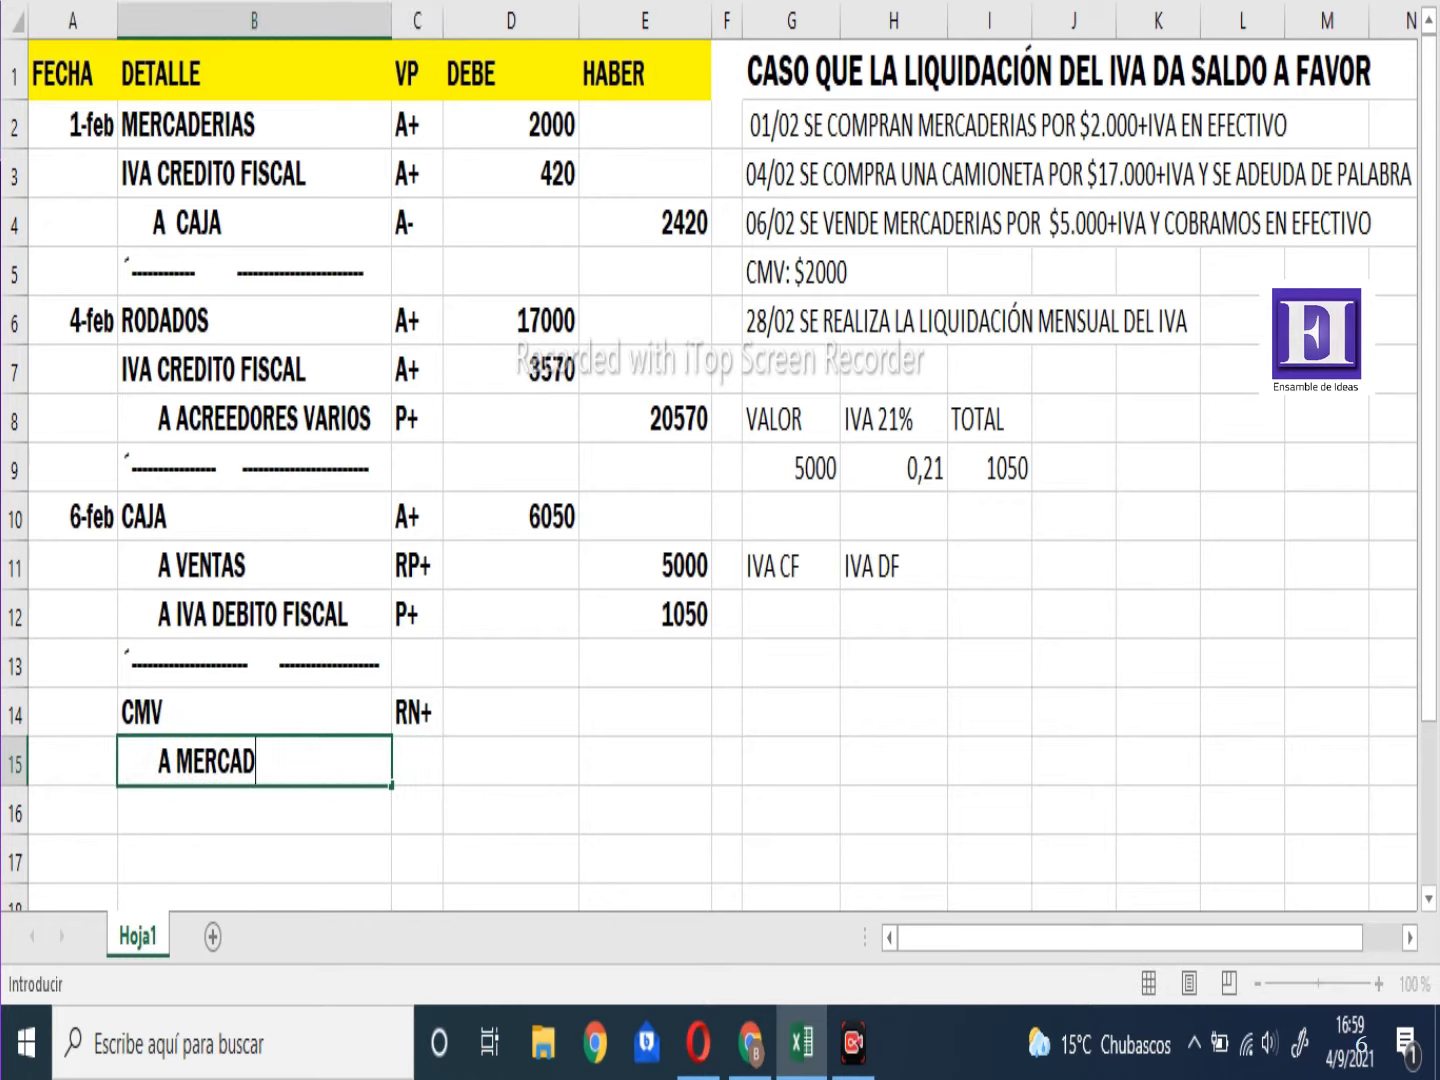
text(ERÍAS)
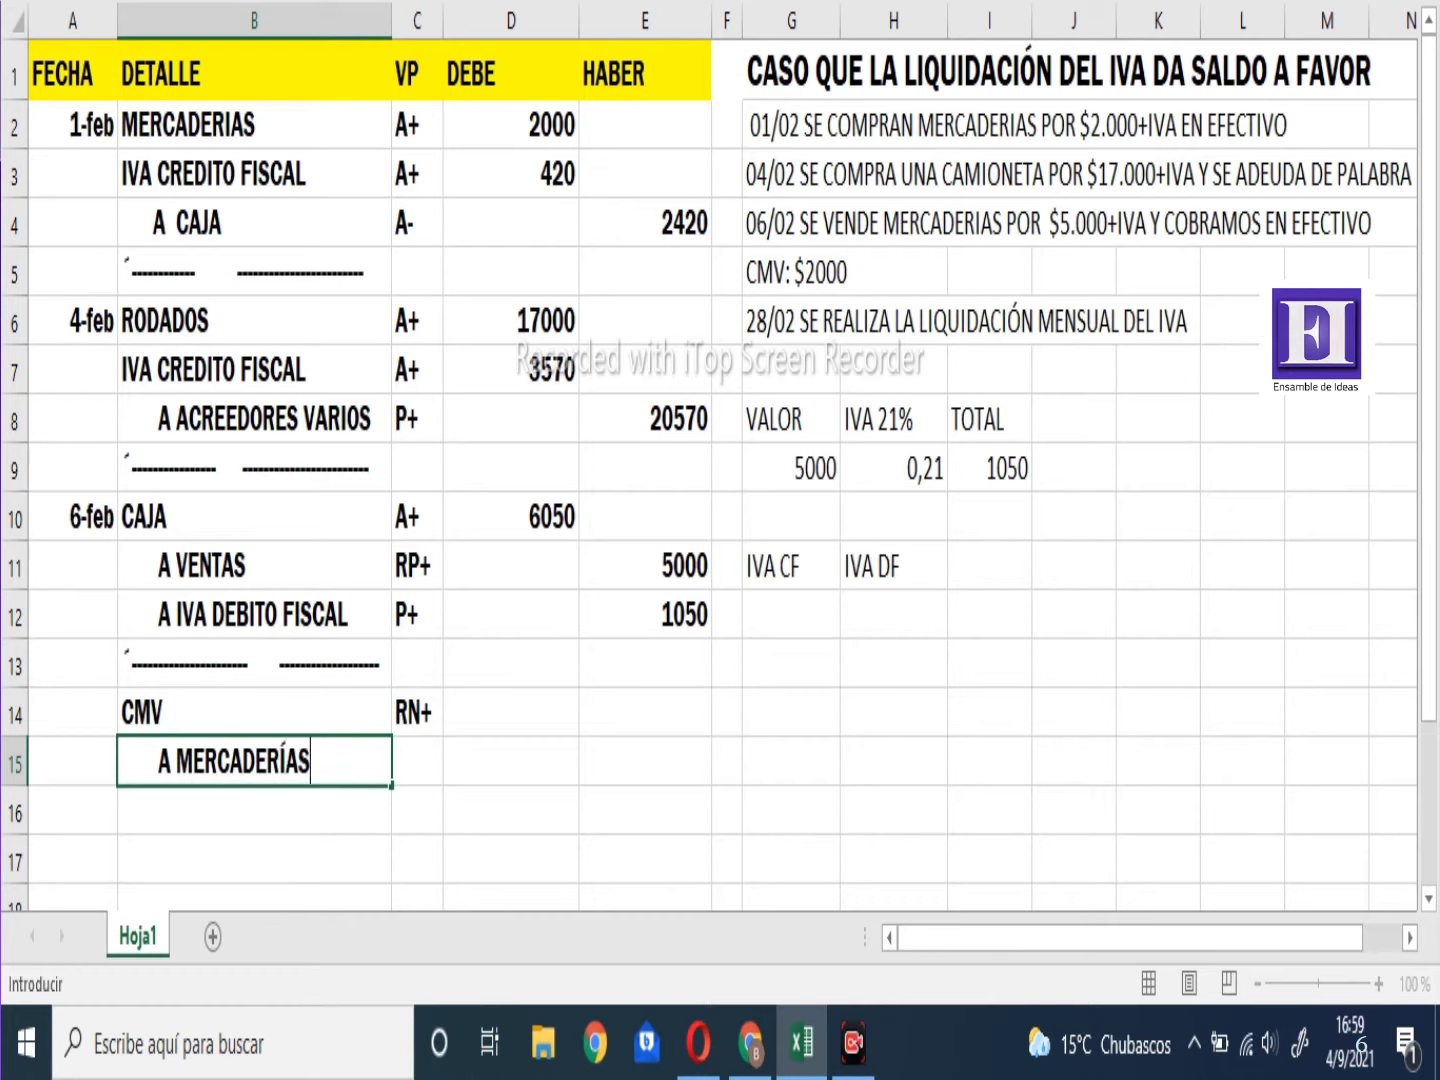
key(Right)
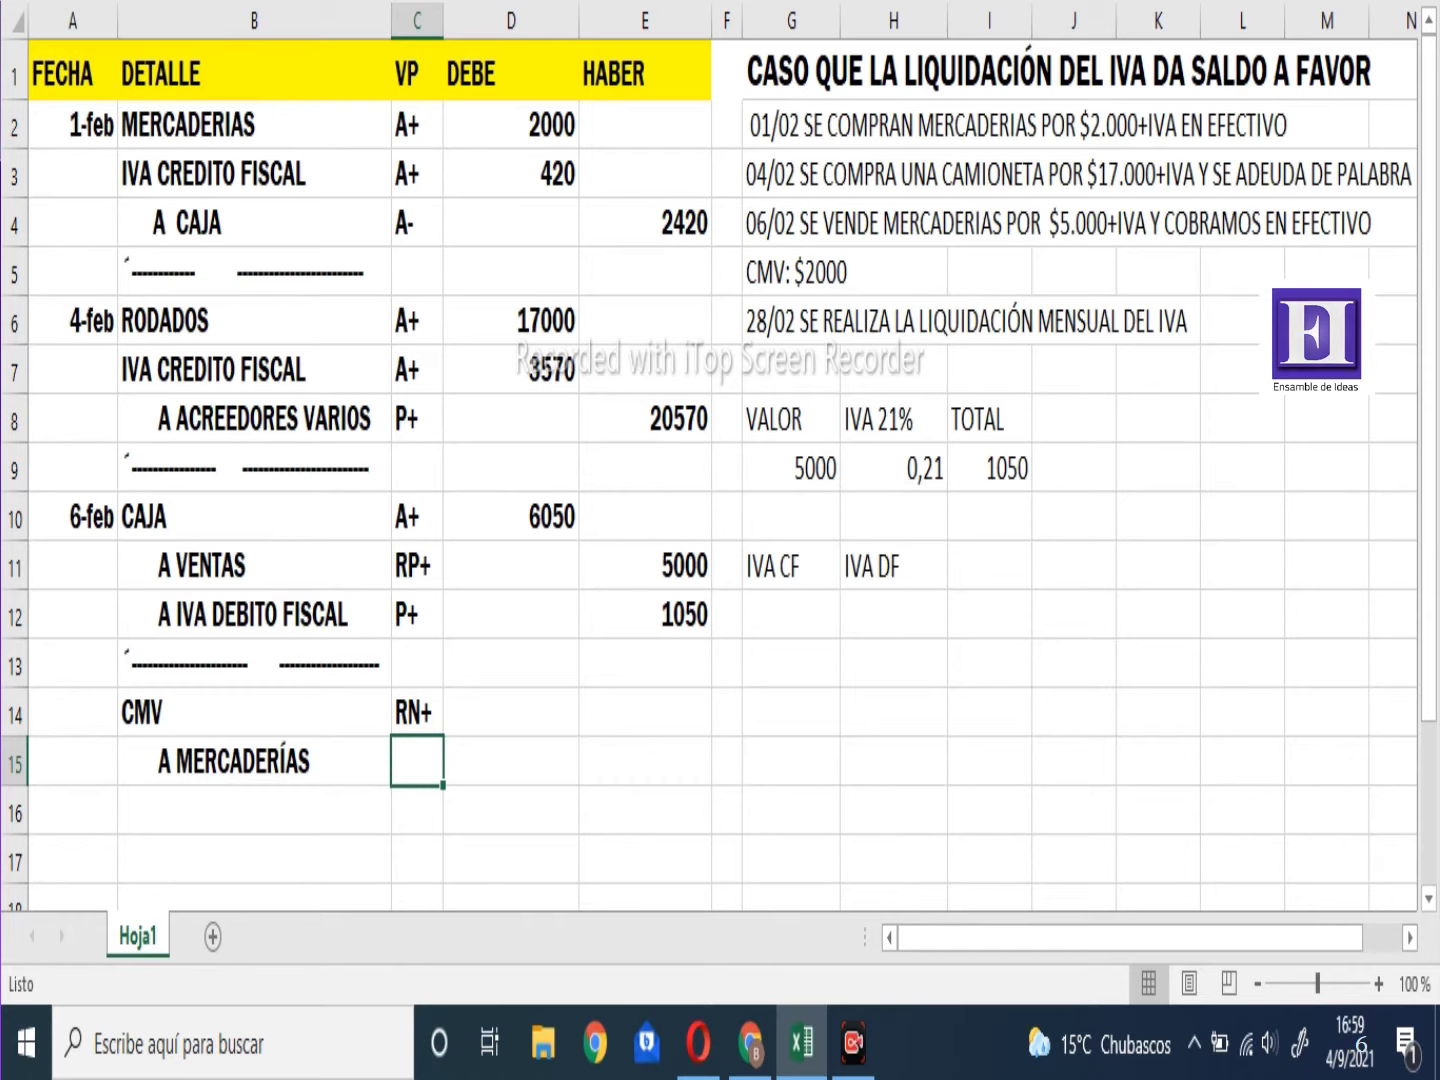
text(A-)
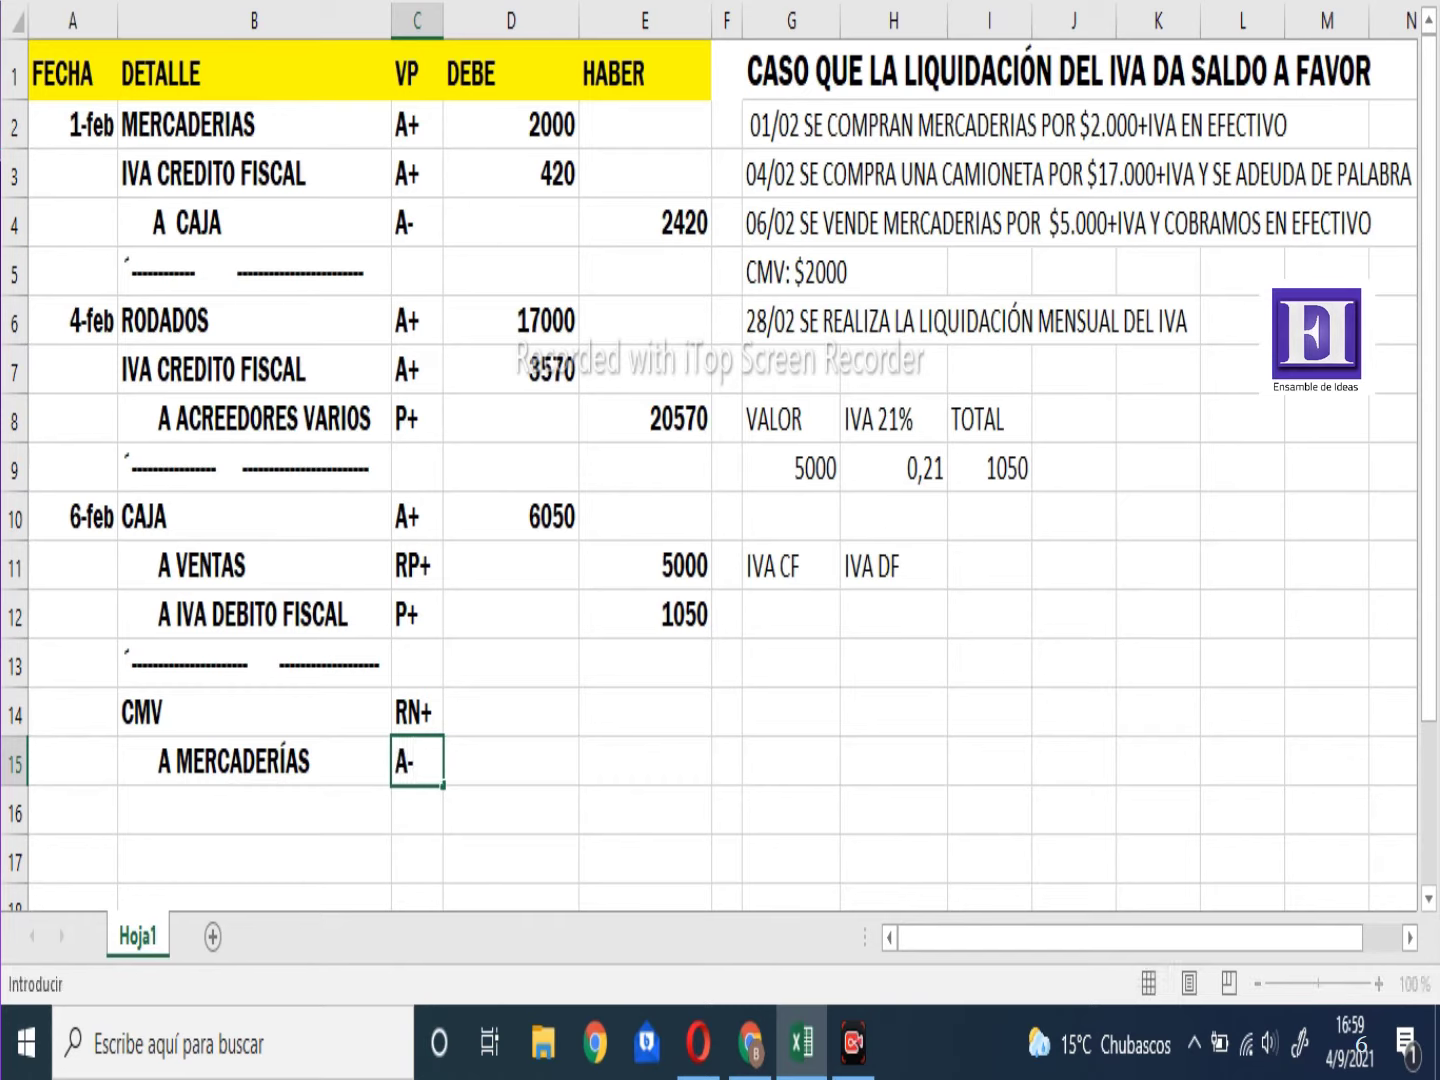
key(Right)
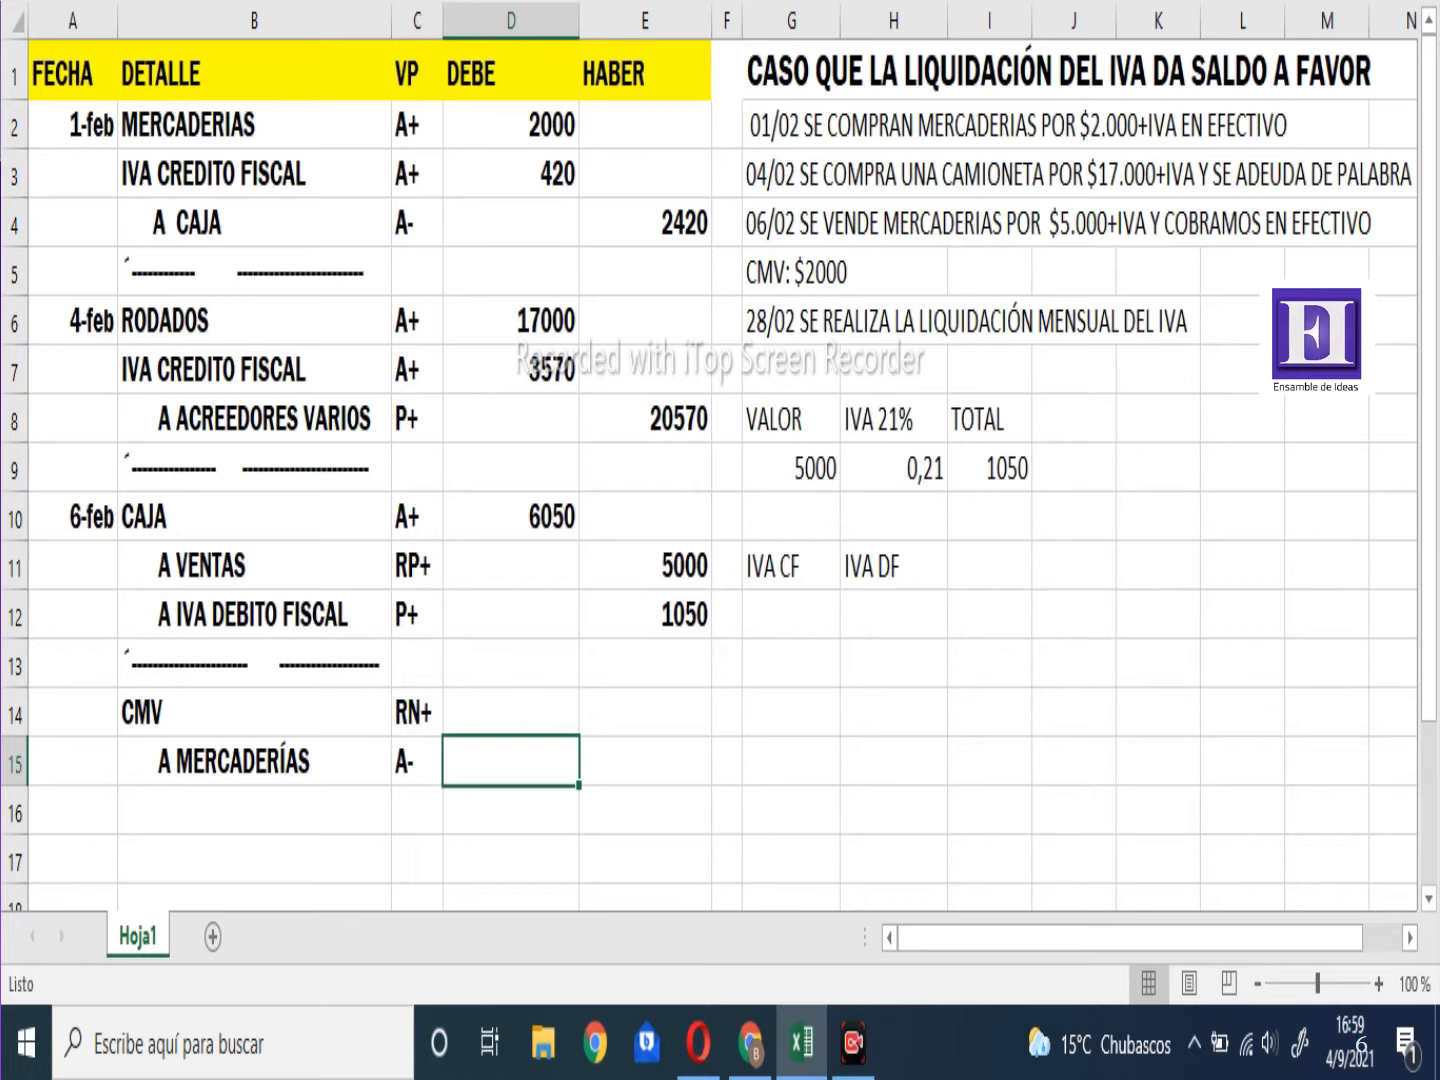
Debit CMV 2000 and credit A MERCADERÍAS 2000, then begin a dashed separator in row 16
key(Up)
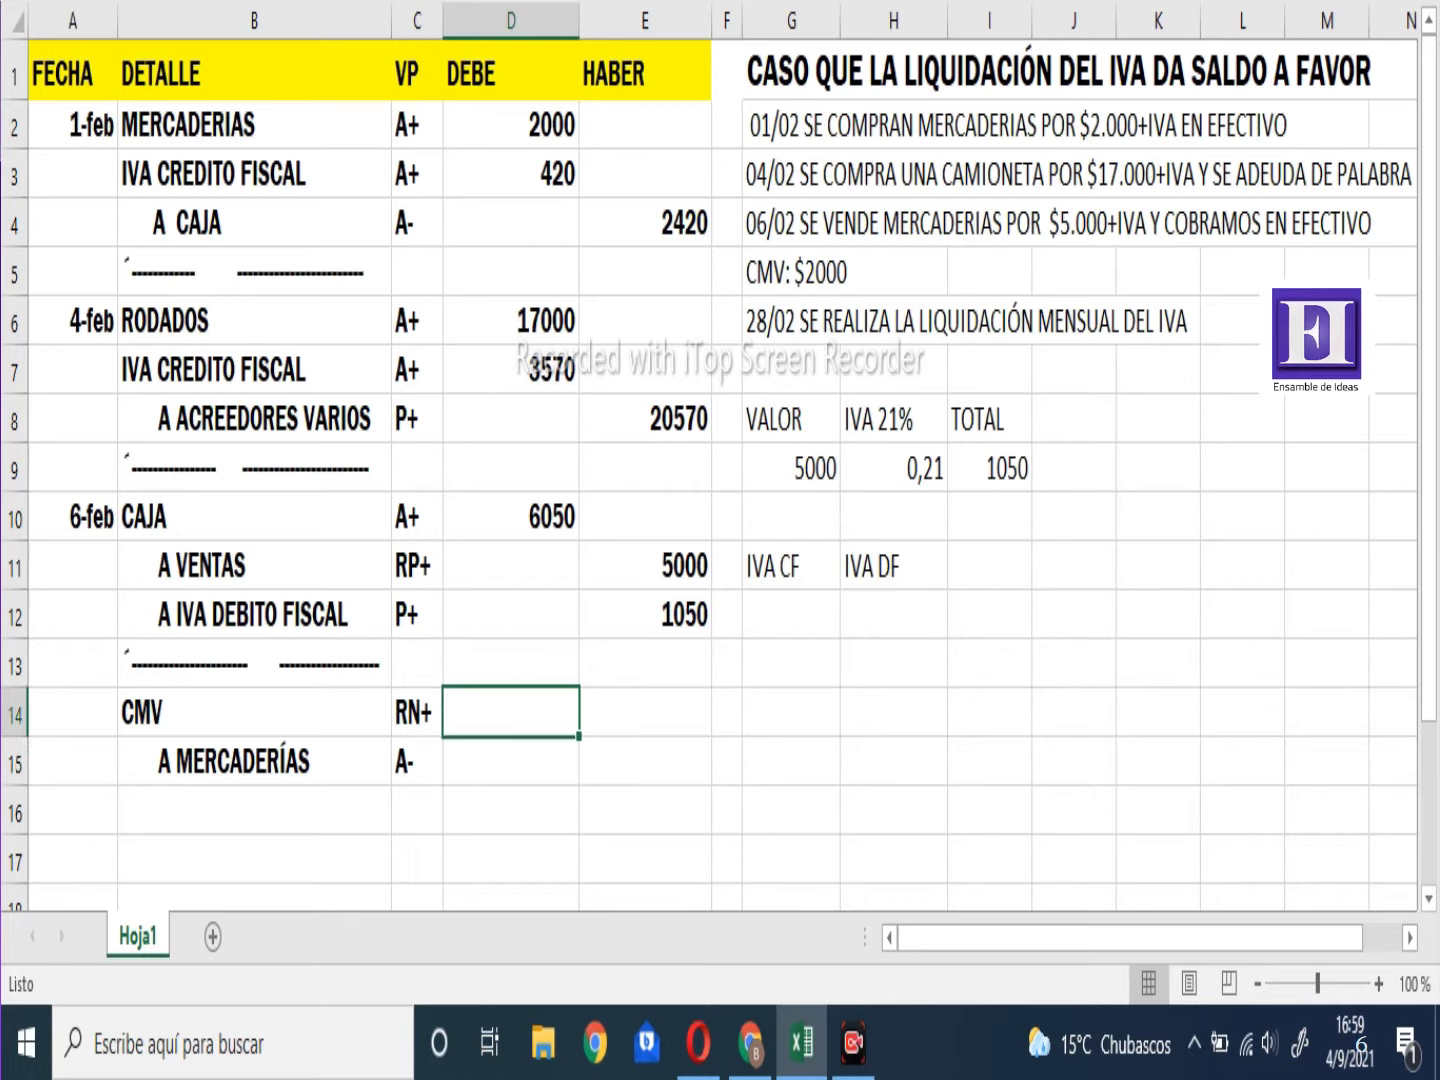
text(2000)
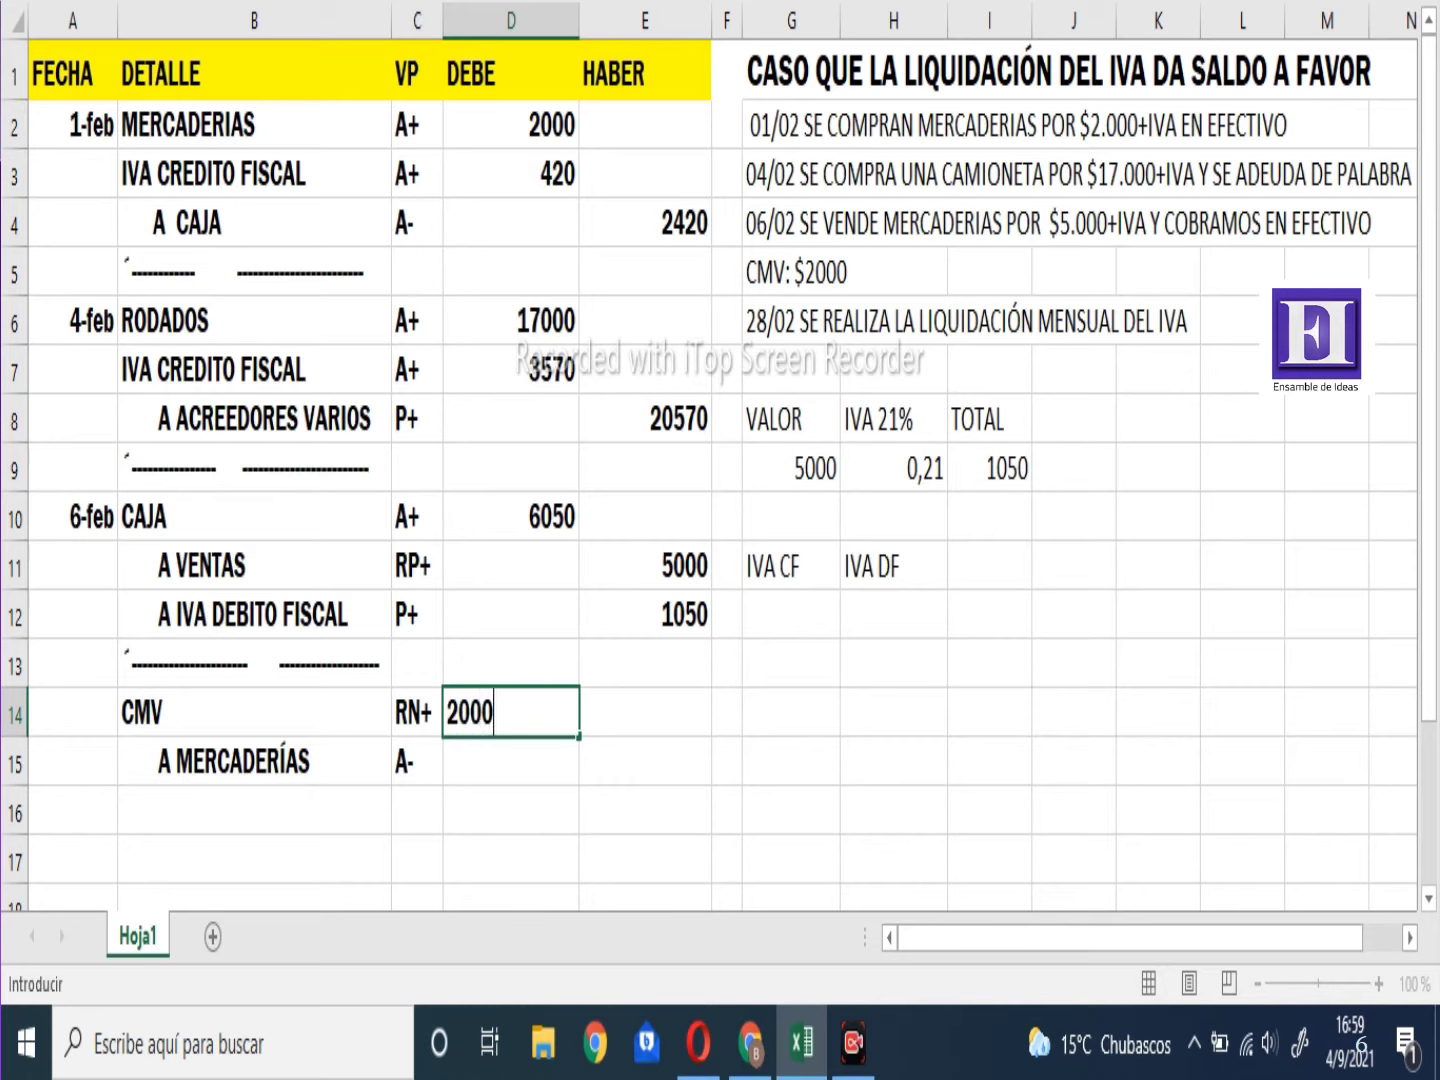
key(Return)
key(Right)
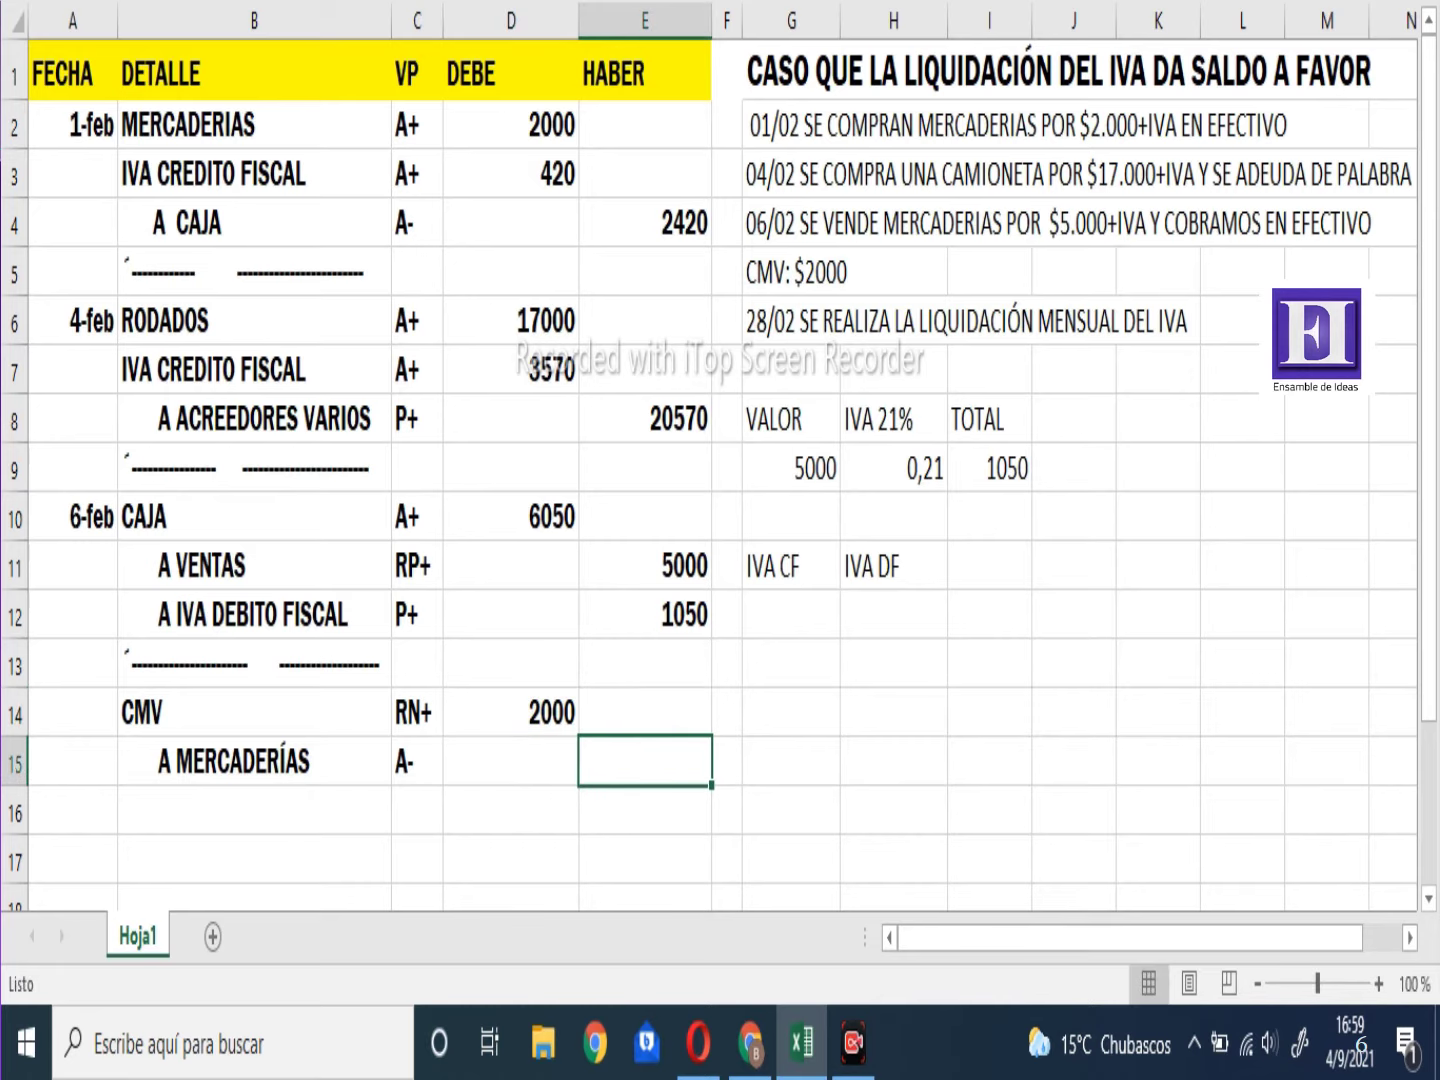
text(2000)
key(Return)
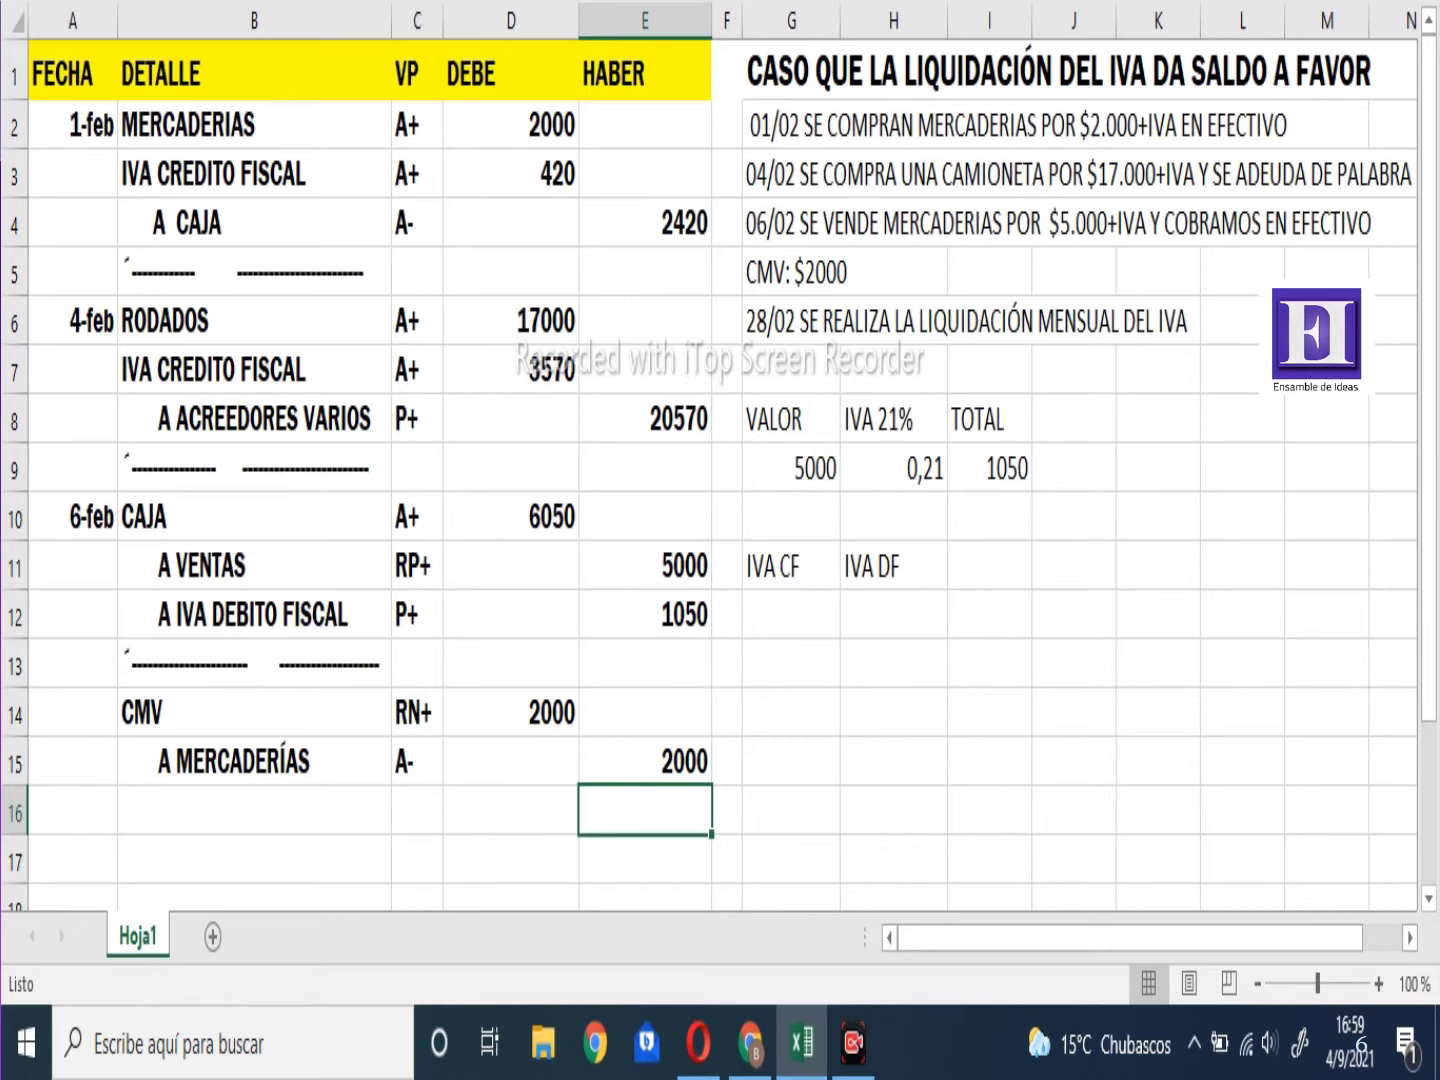
key(Left)
key(Left)
key(Left)
key(Left)
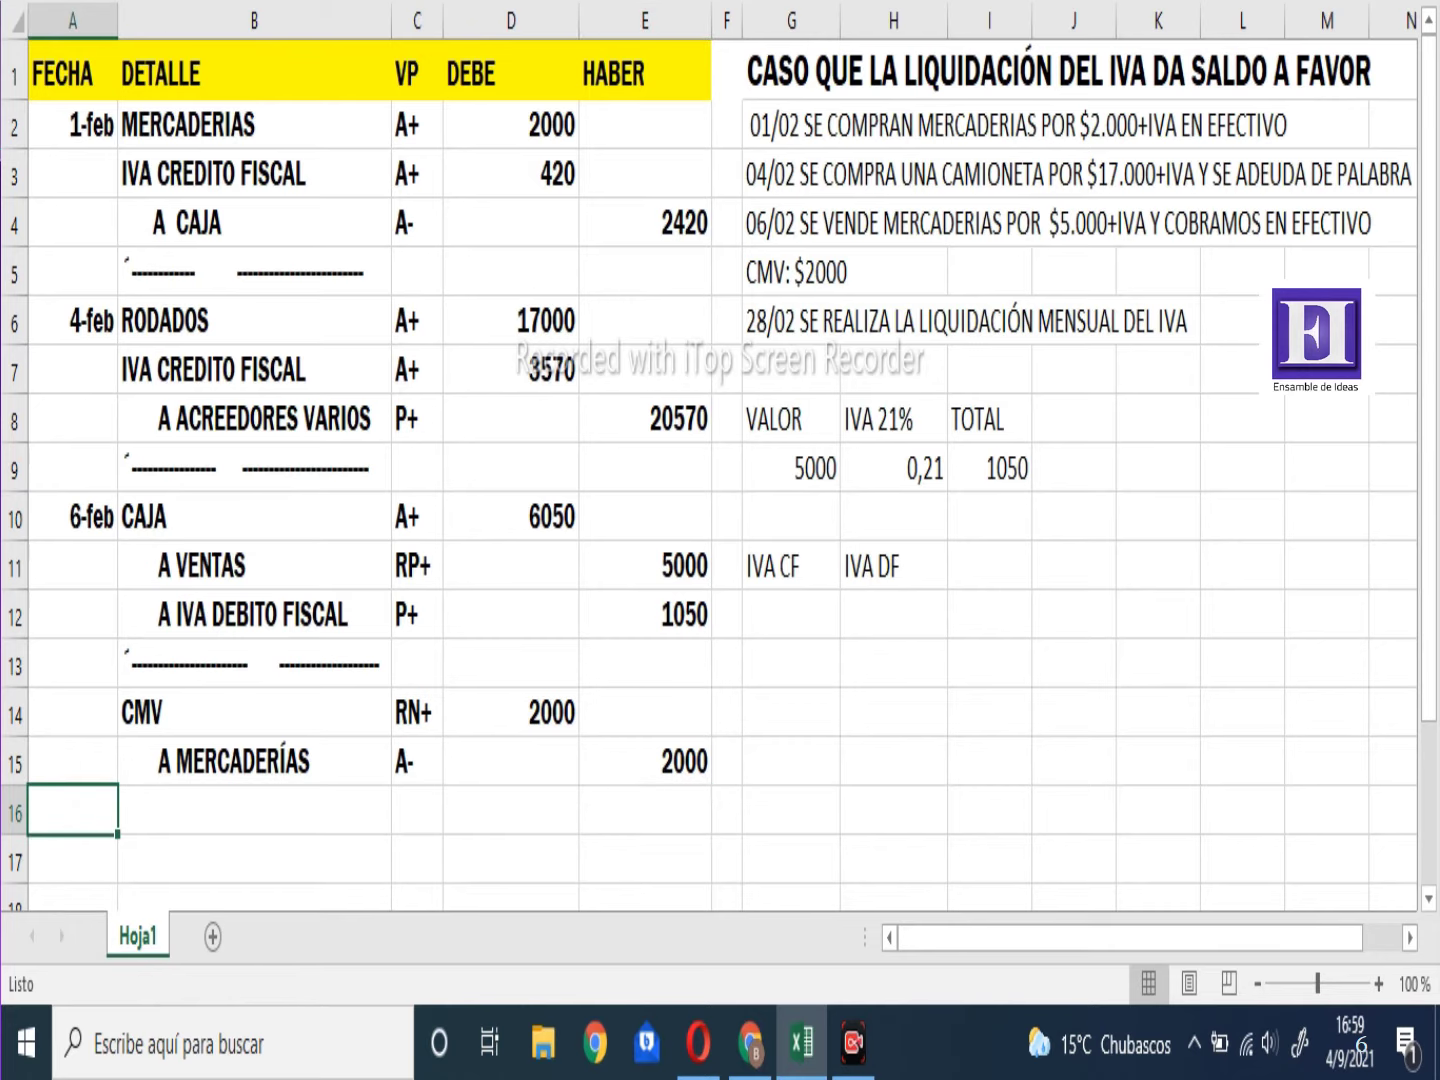
key(Right)
text(')
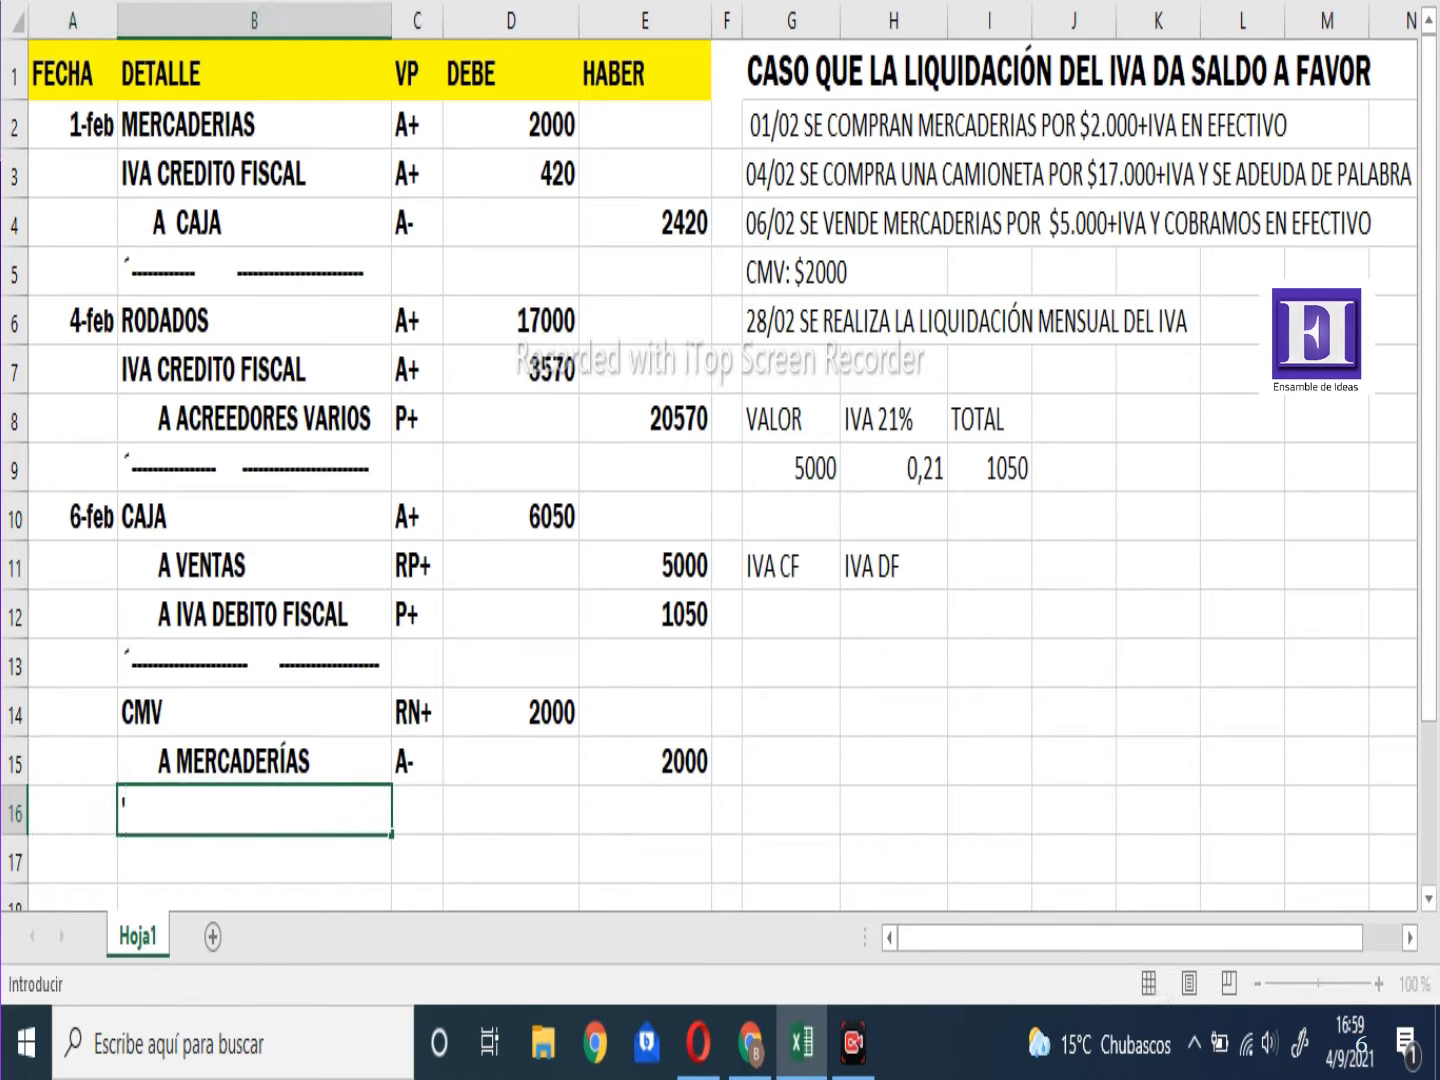
text(--------------     -------------------)
Finish the dashed separator under the CMV entry and review the HABER amounts above
key(Return)
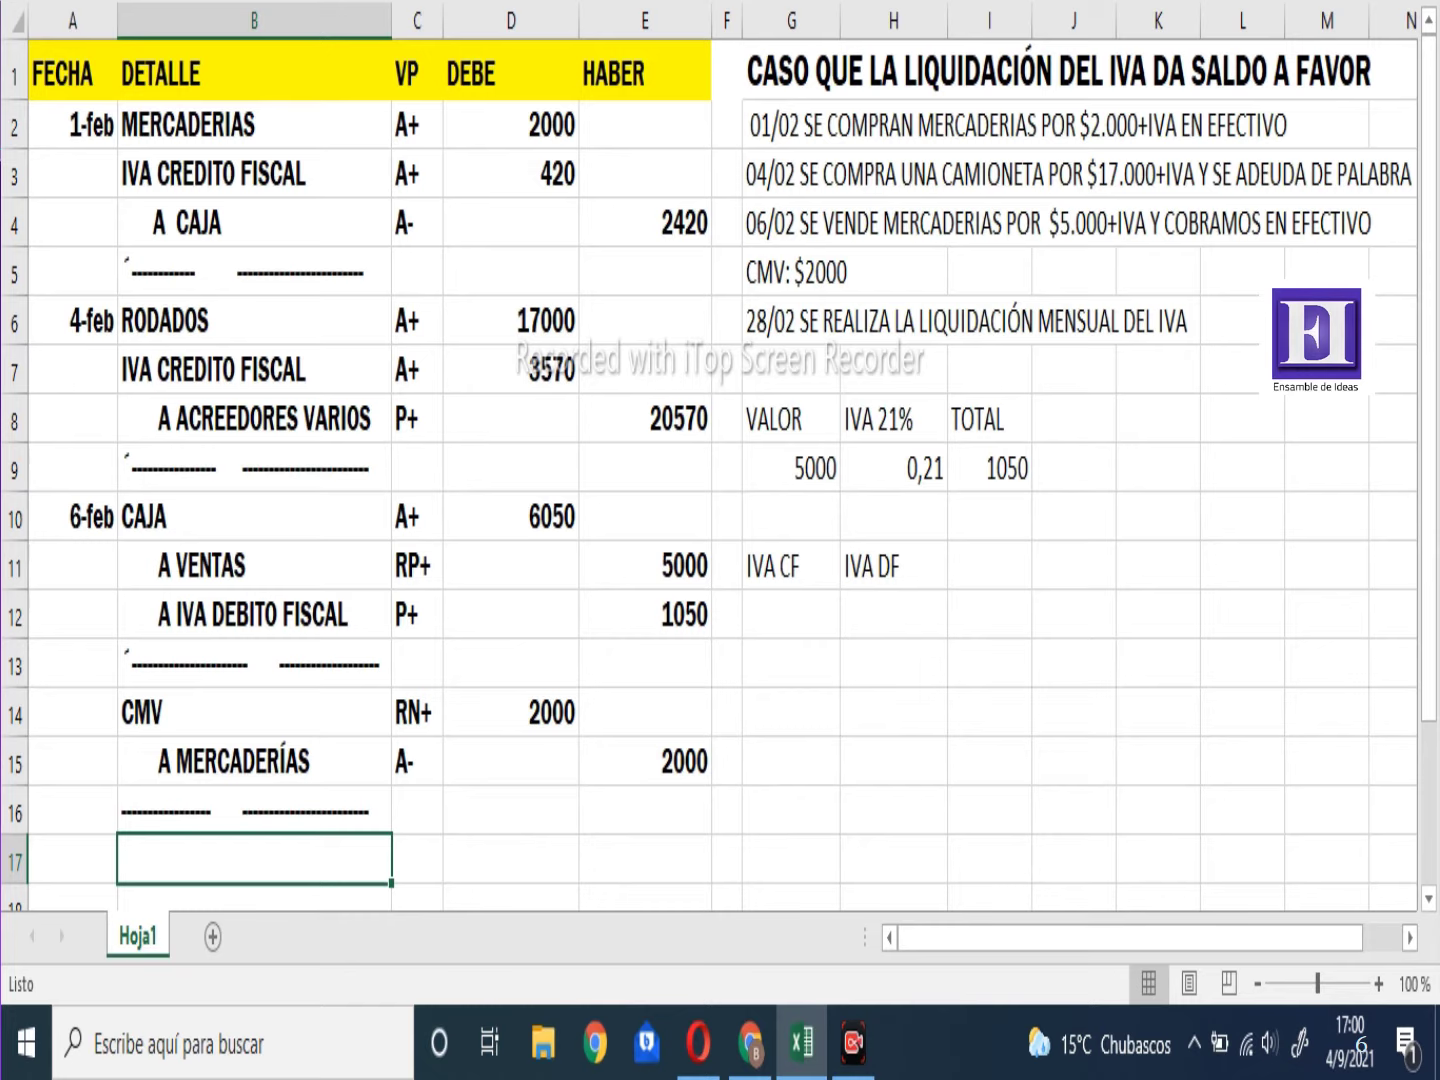
key(Right)
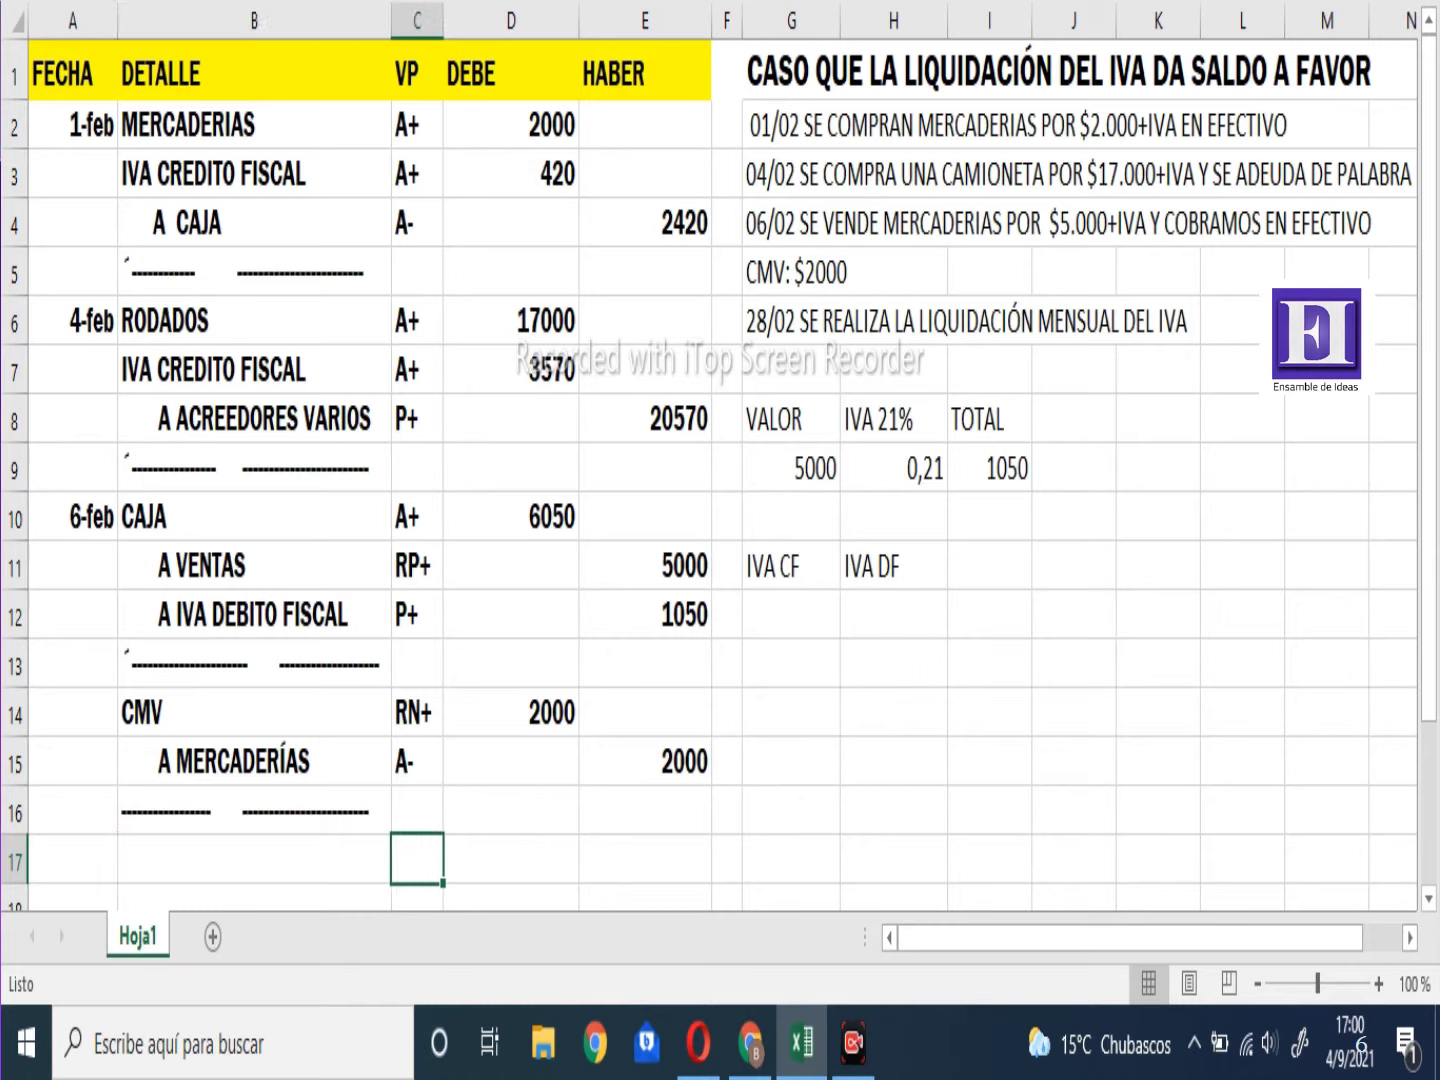
key(Up)
key(Up)
key(Right)
key(Right)
key(Right)
key(Right)
key(Up)
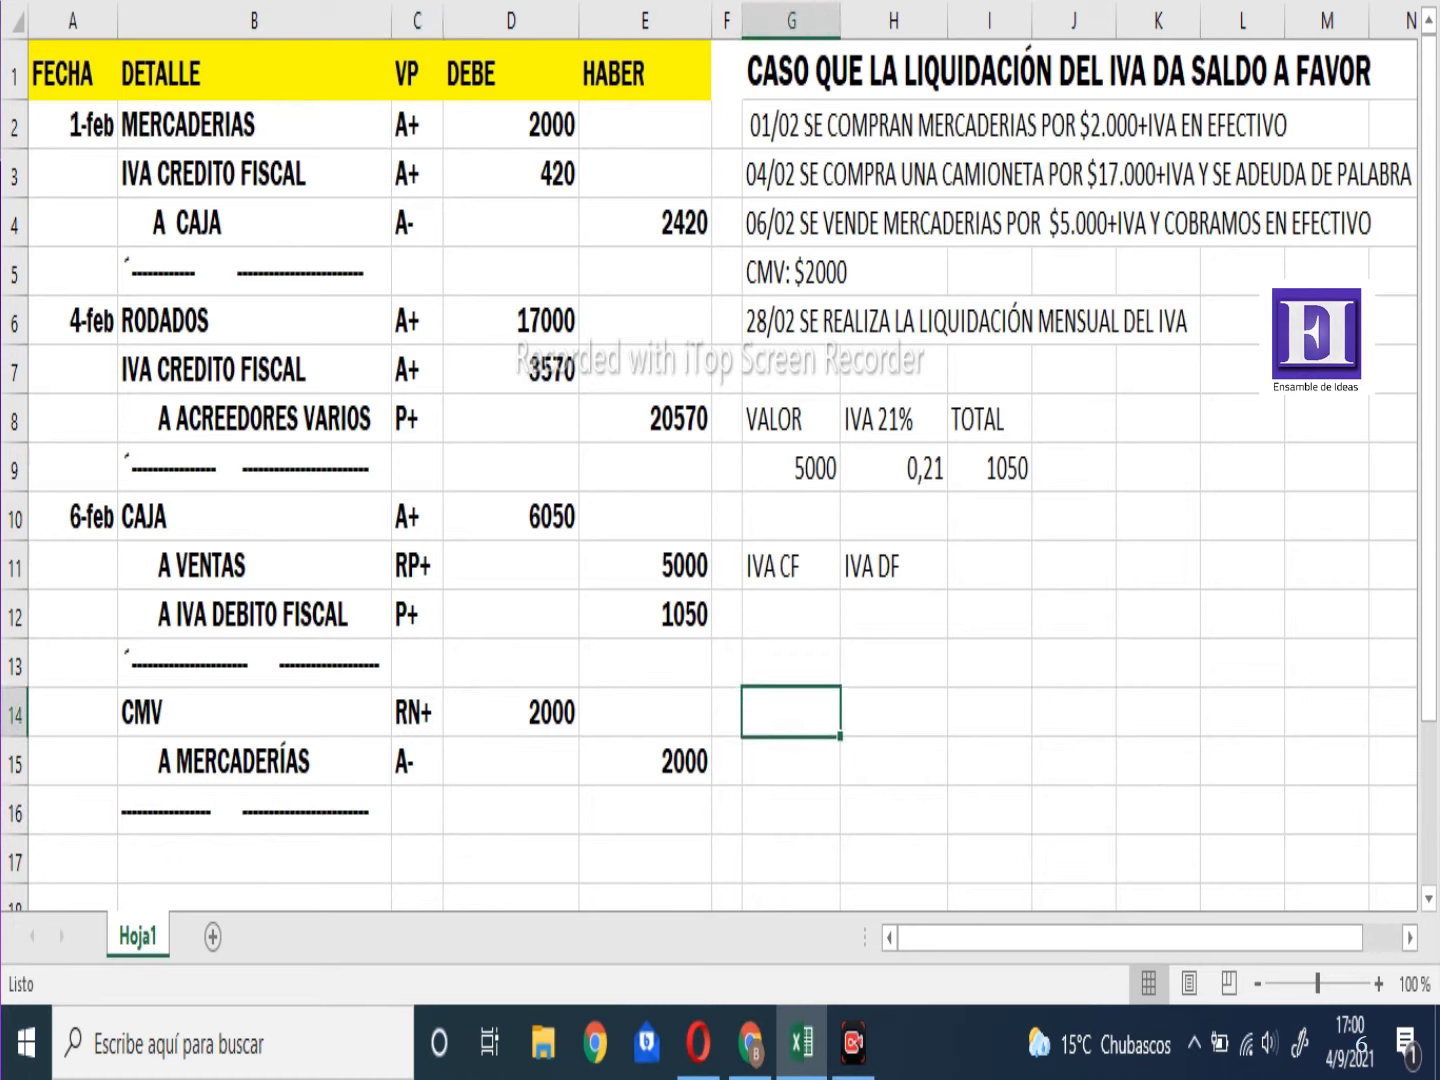
key(Up)
key(Up)
key(Left)
key(Left)
key(Up)
key(Up)
key(Up)
key(Up)
key(Up)
key(Up)
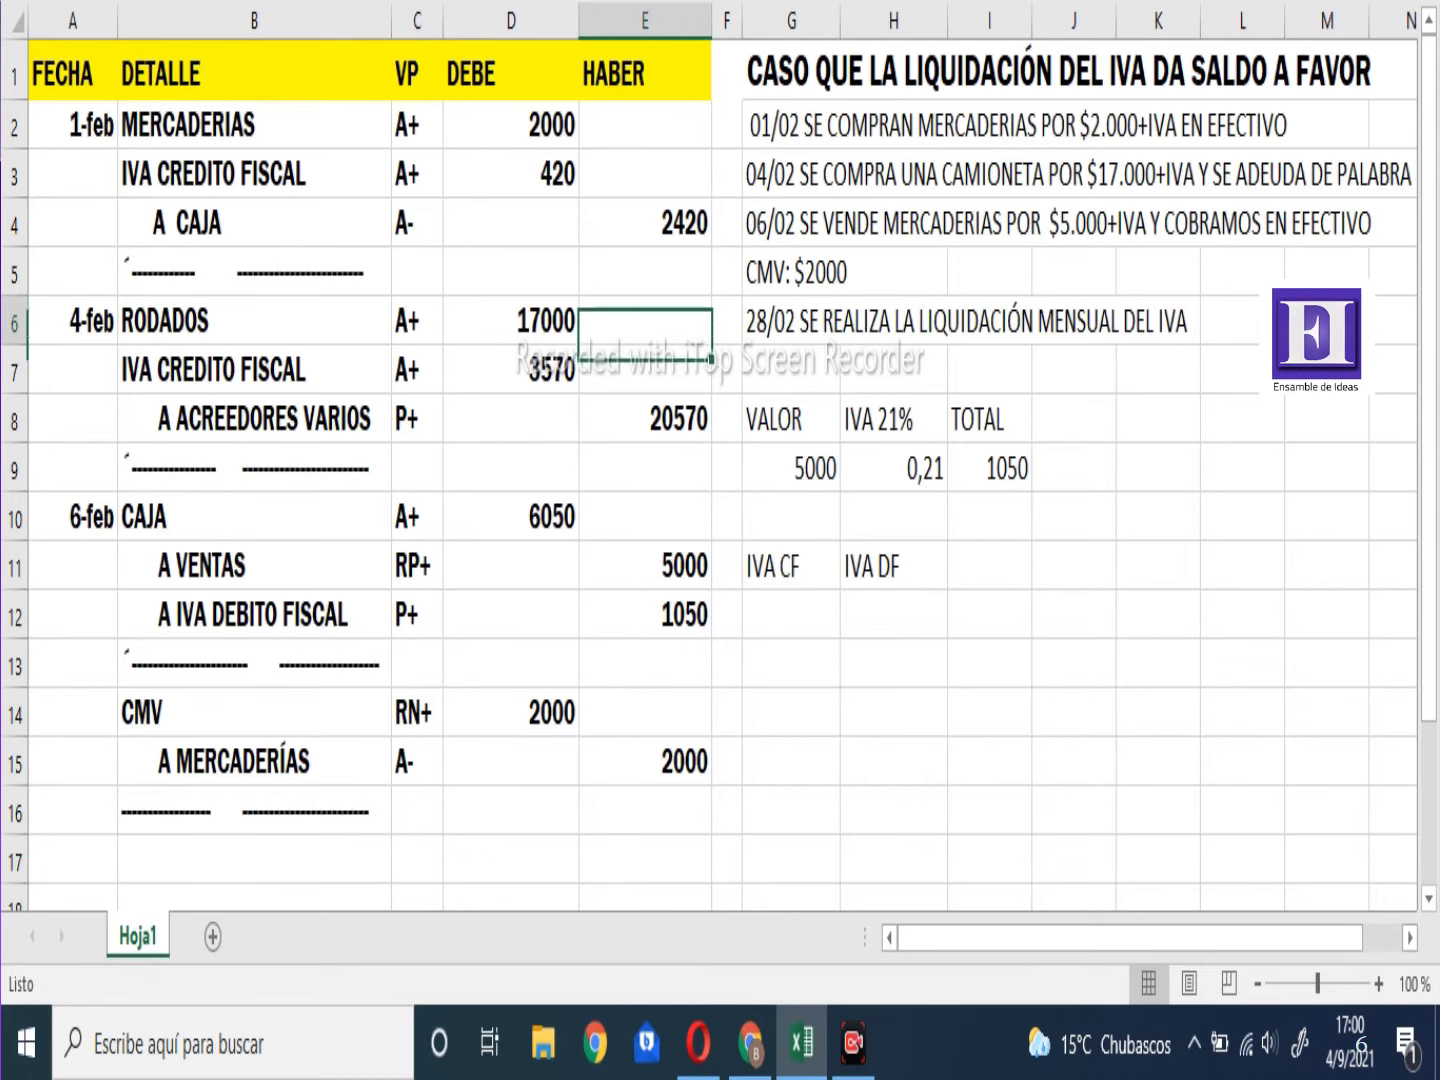
Step back through the journal from the first entry down to the IVA CF/IVA DF area
key(Left)
key(Left)
key(Up)
key(Up)
key(Left)
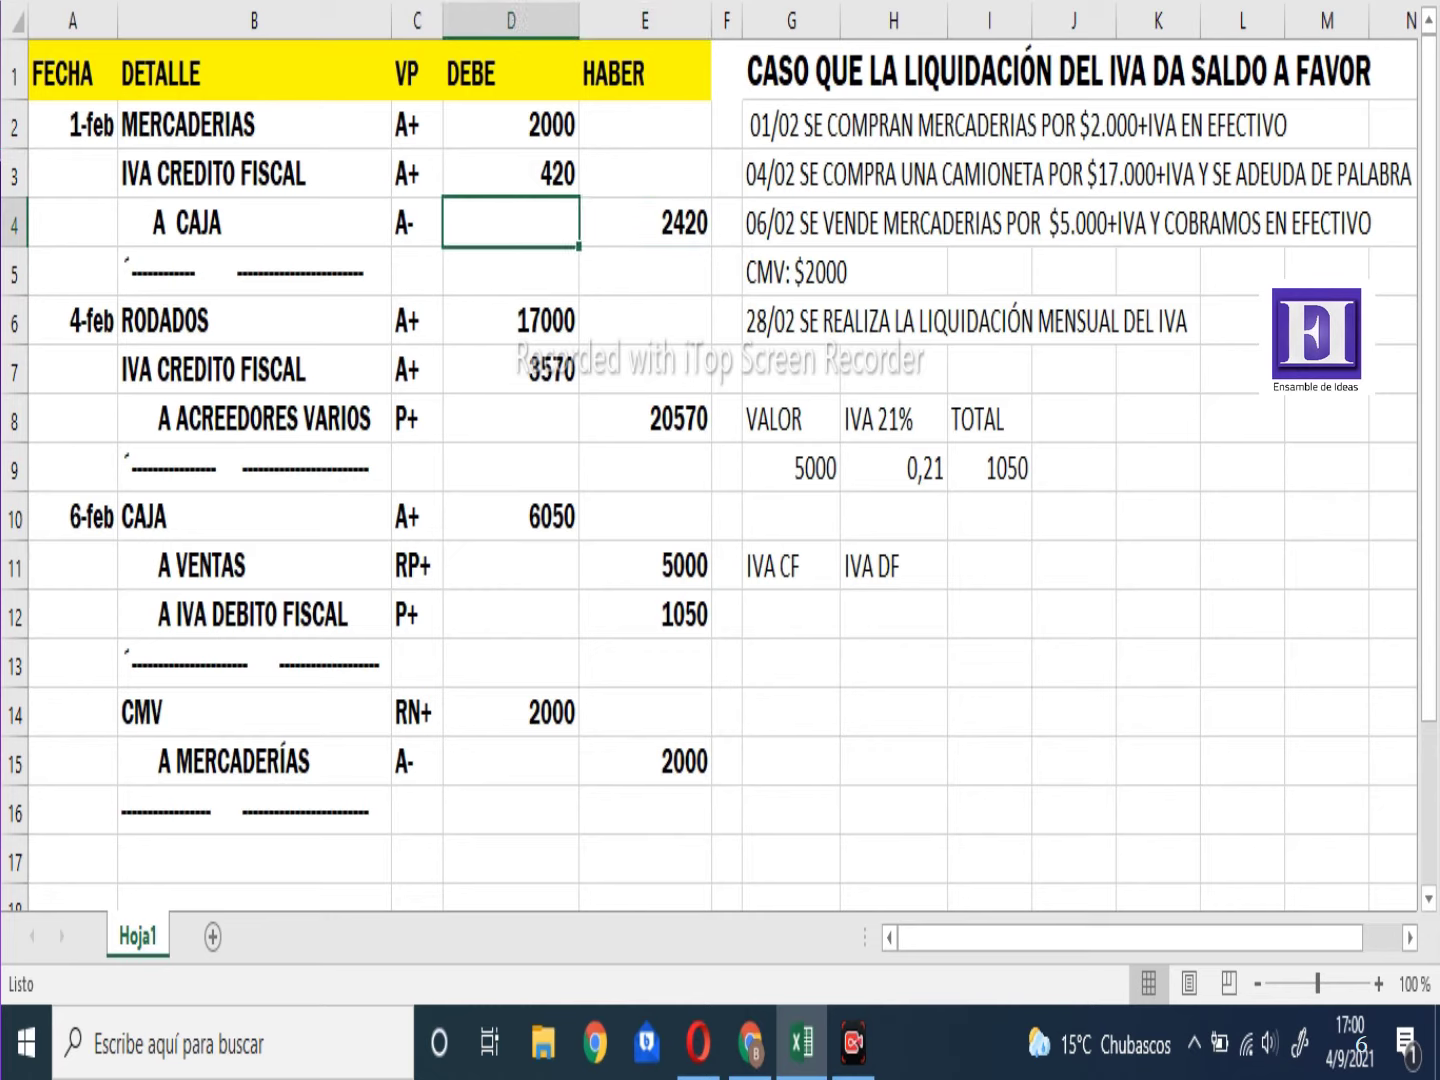
key(Up)
key(Down)
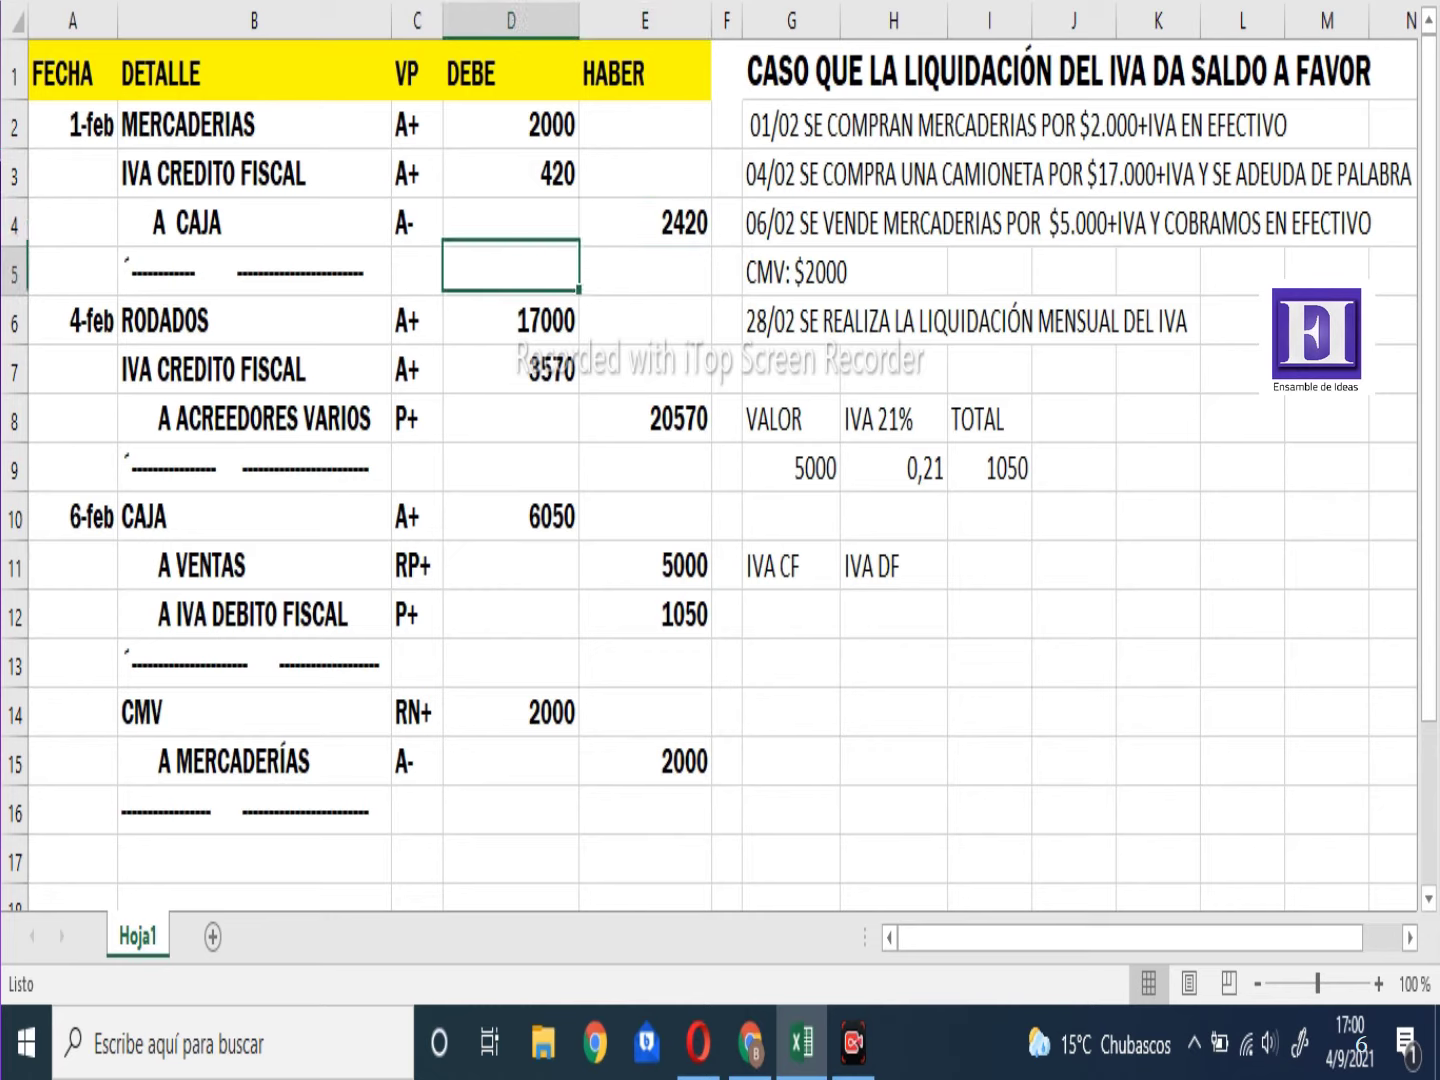
key(Down)
key(Down)
key(Down)
key(Right)
key(Right)
key(Down)
key(Down)
key(Down)
key(Down)
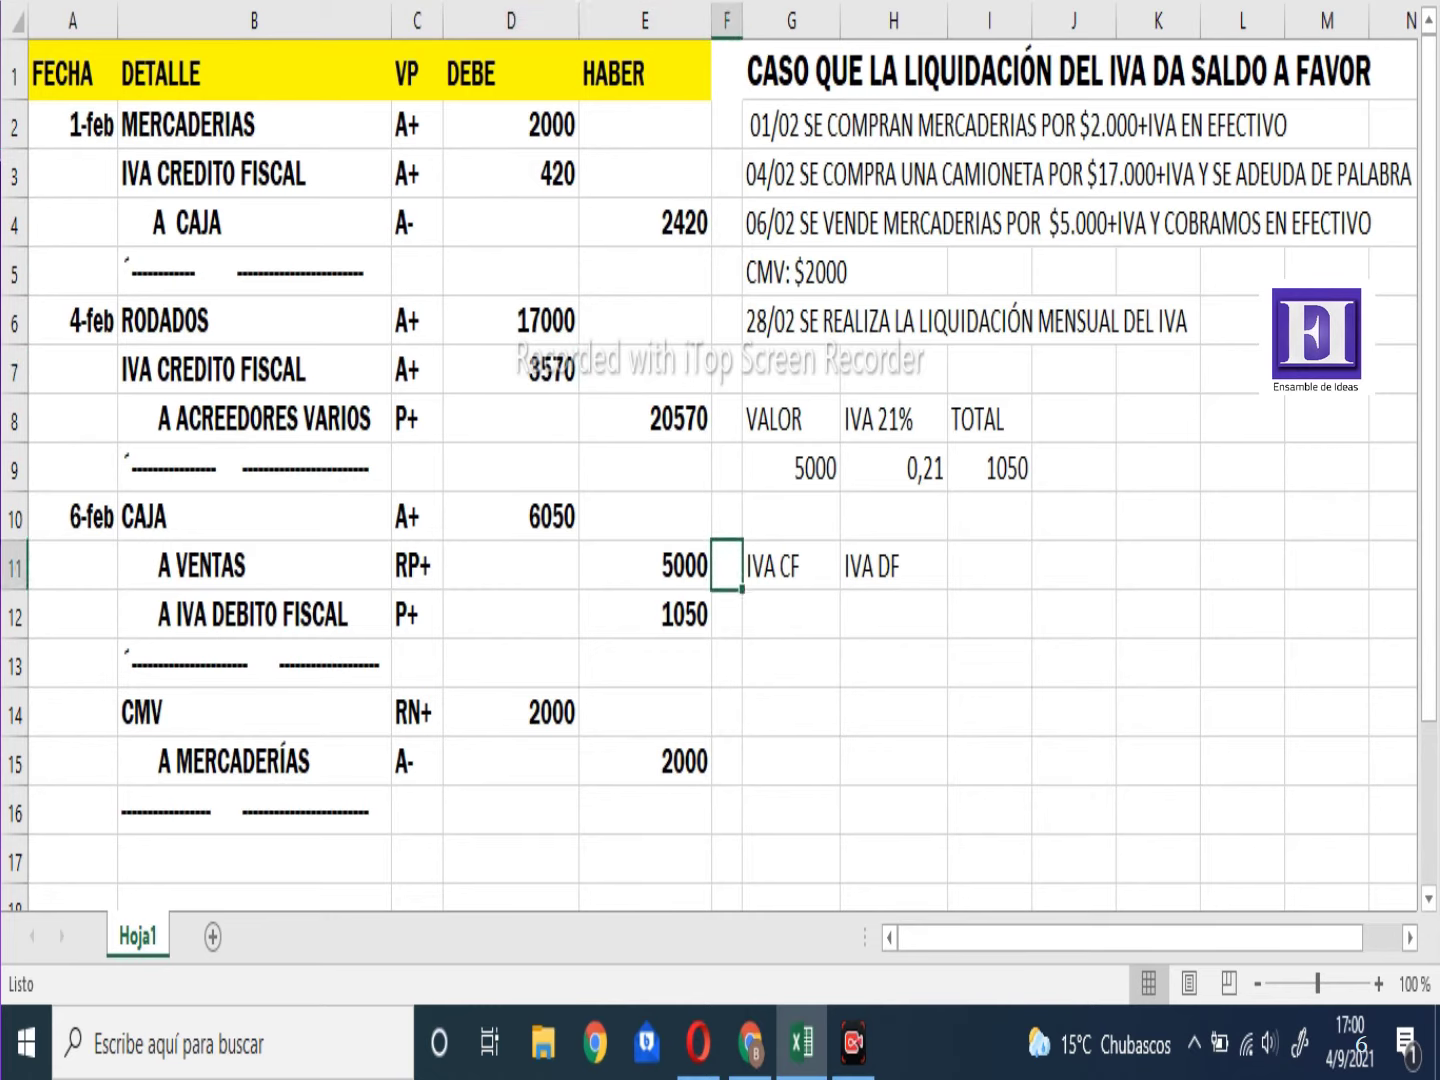
key(Right)
key(Right)
key(Down)
Enter 420 and 3570 under IVA CF and AutoSum them to 3990
key(Left)
text(420)
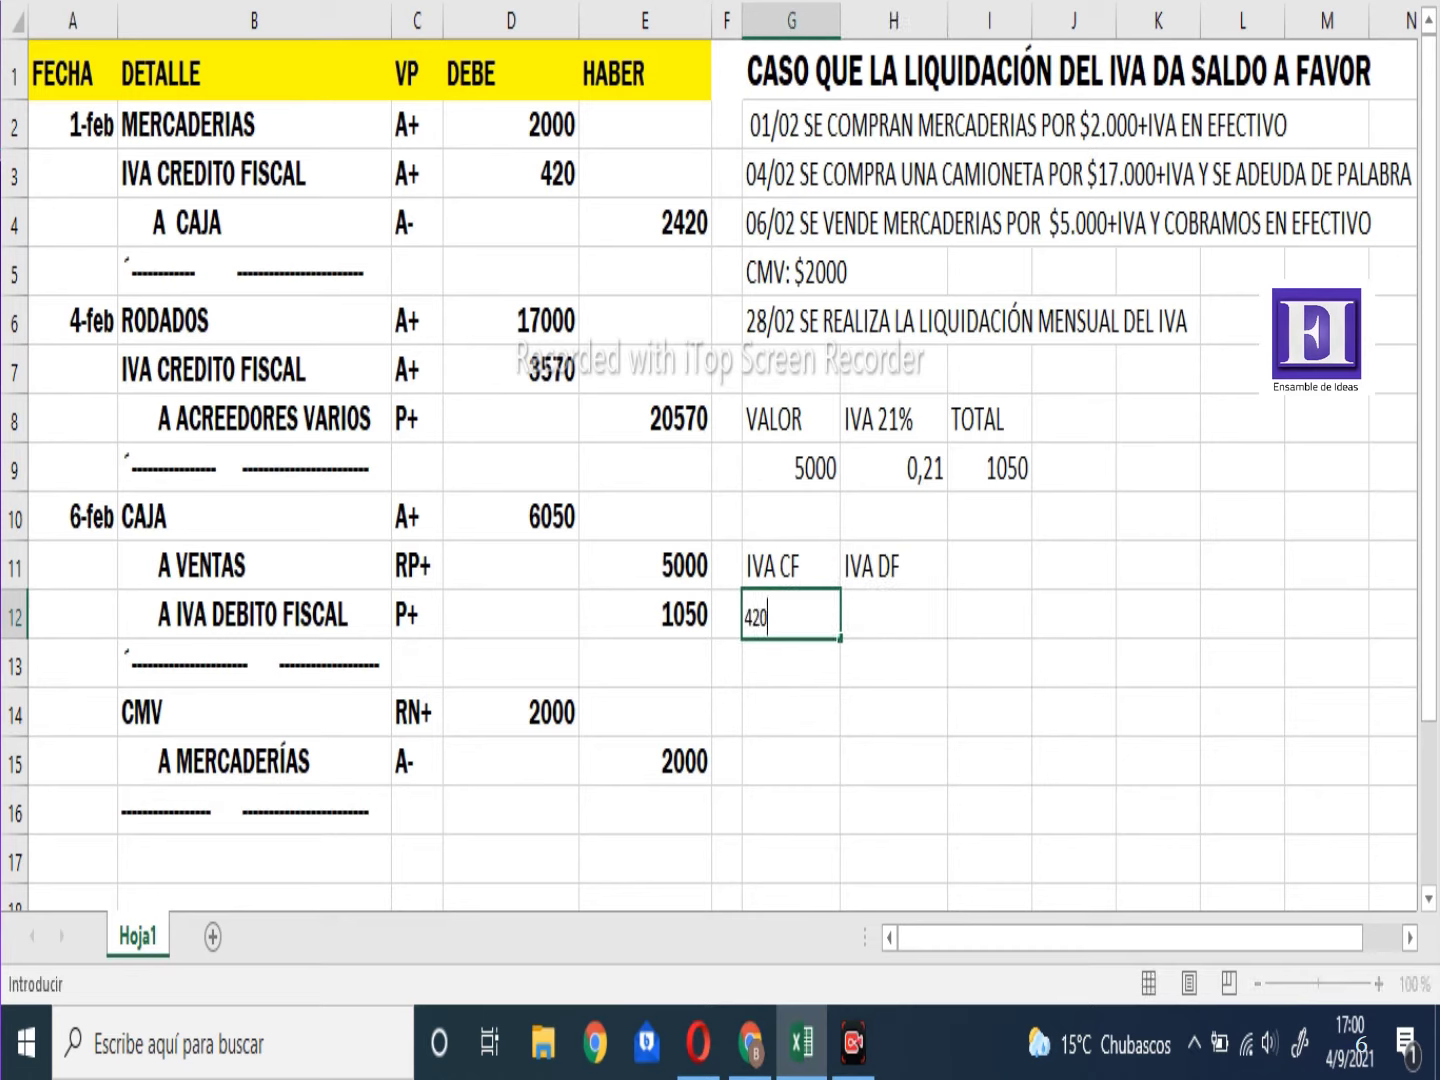
key(Return)
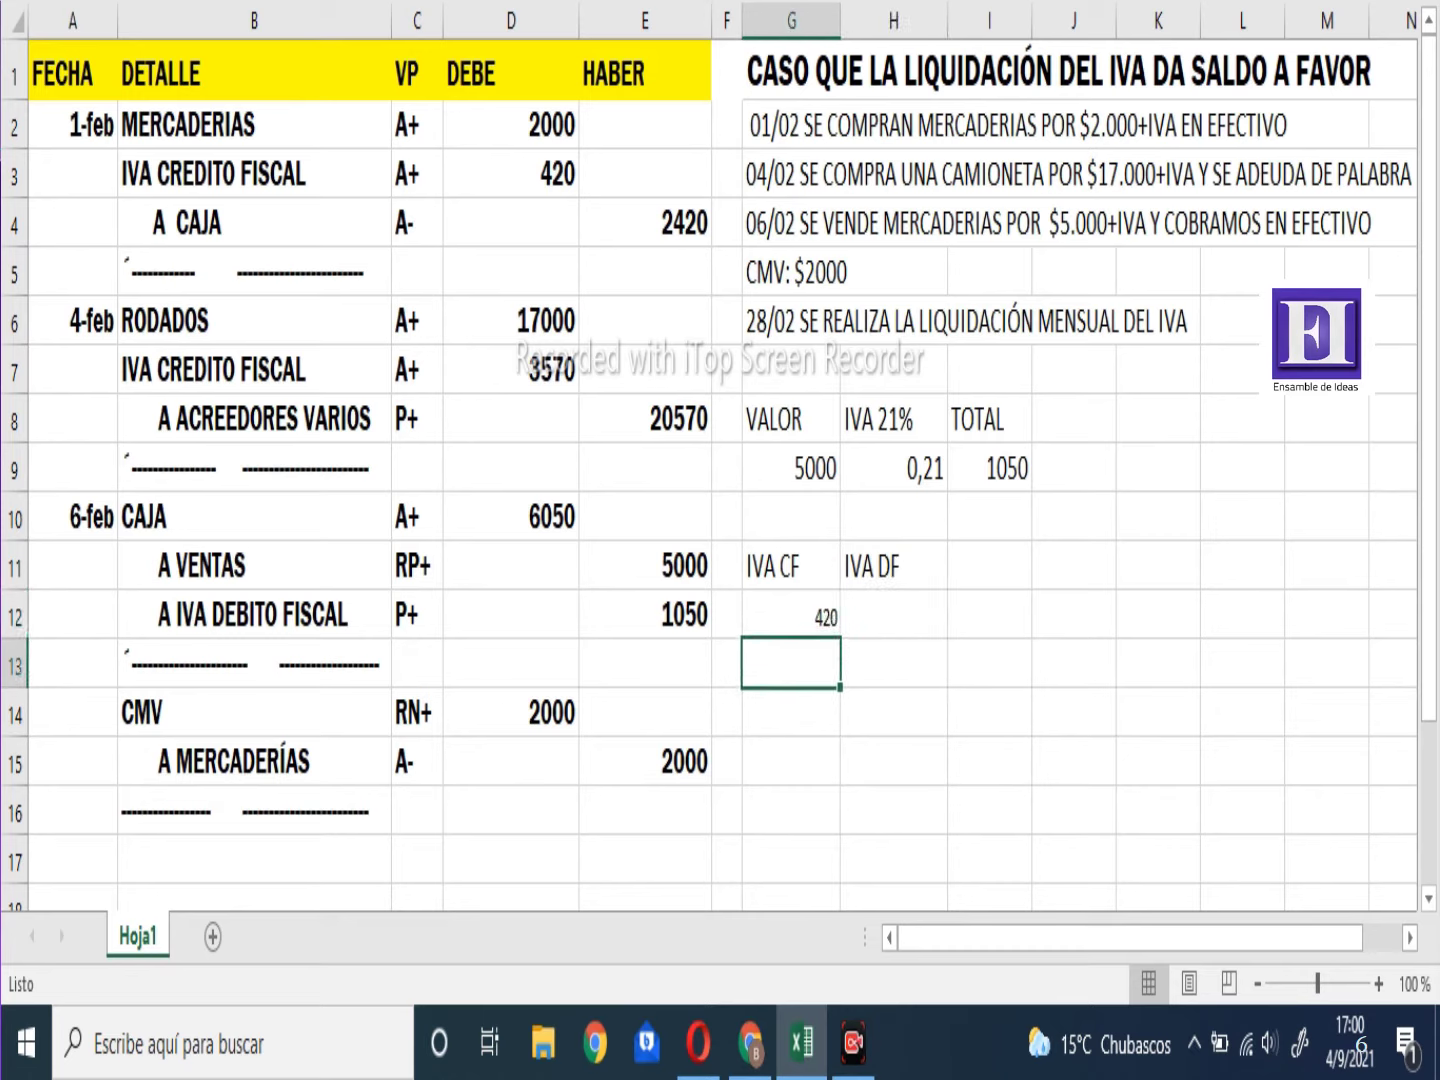
text(3570)
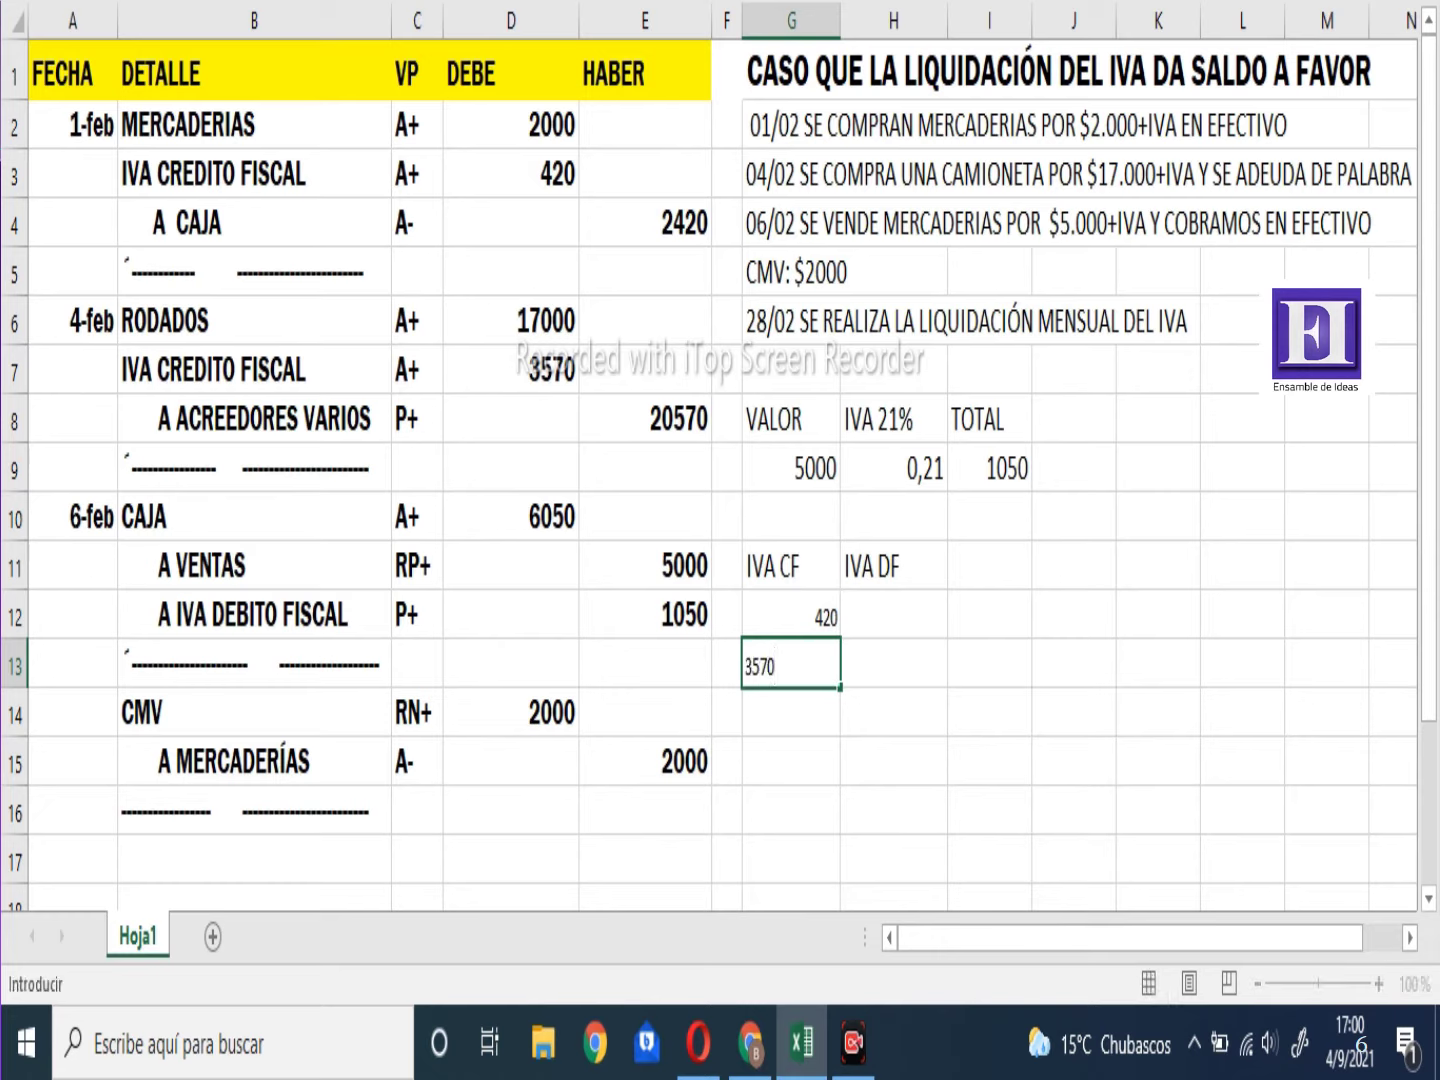
key(Return)
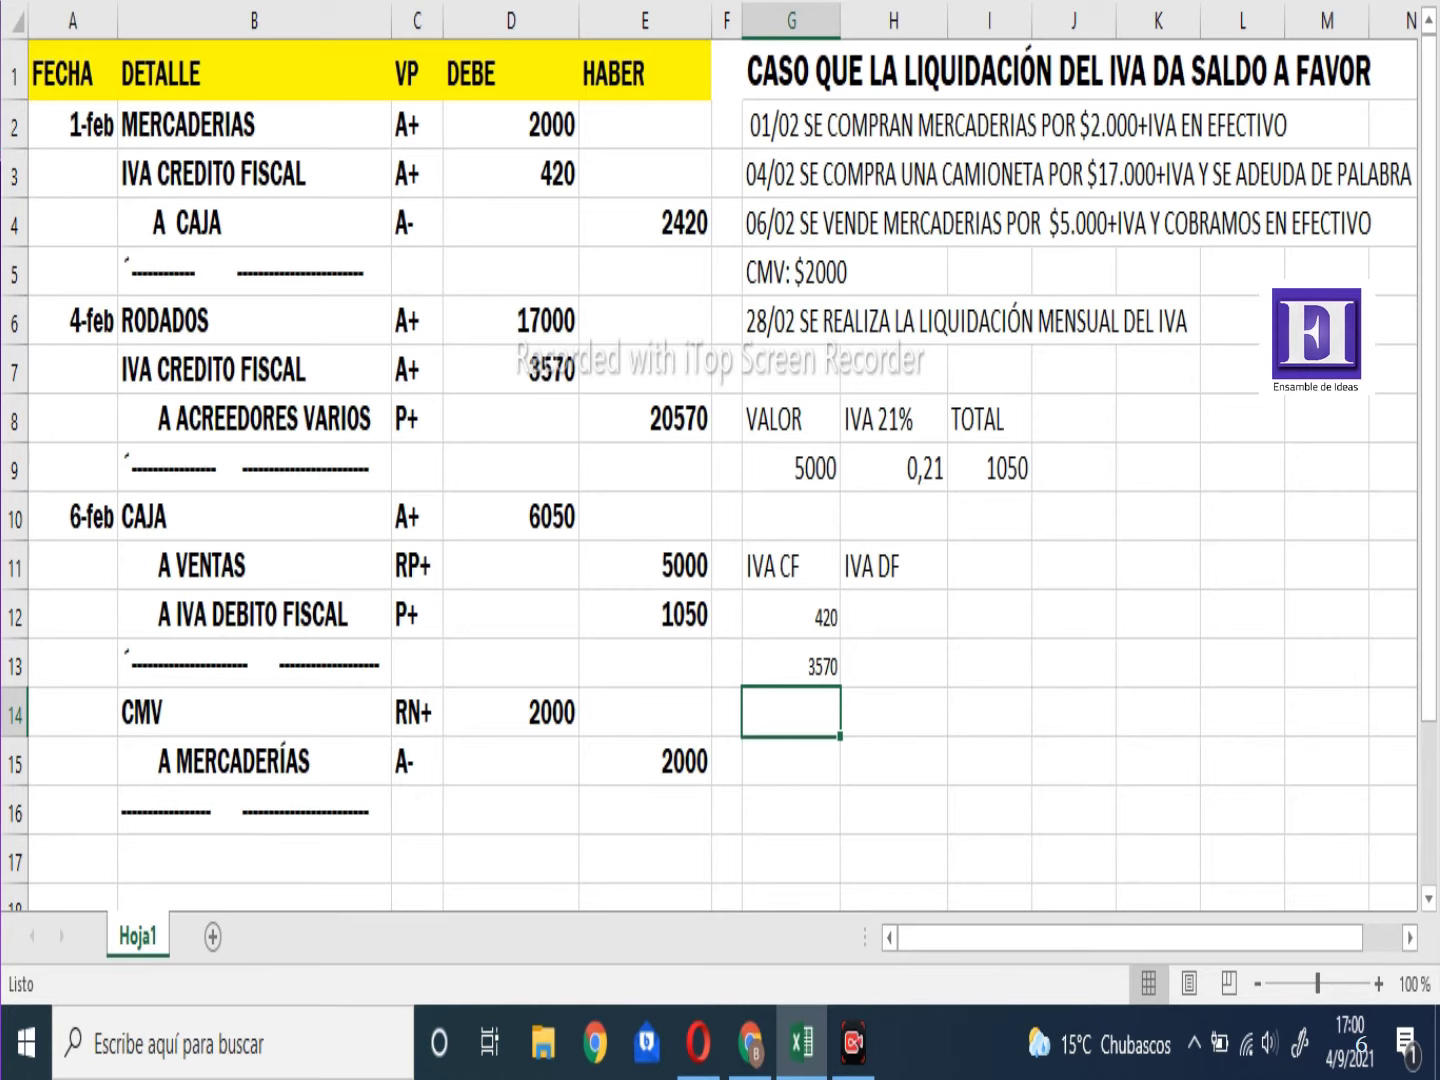
key(alt+equal)
key(Return)
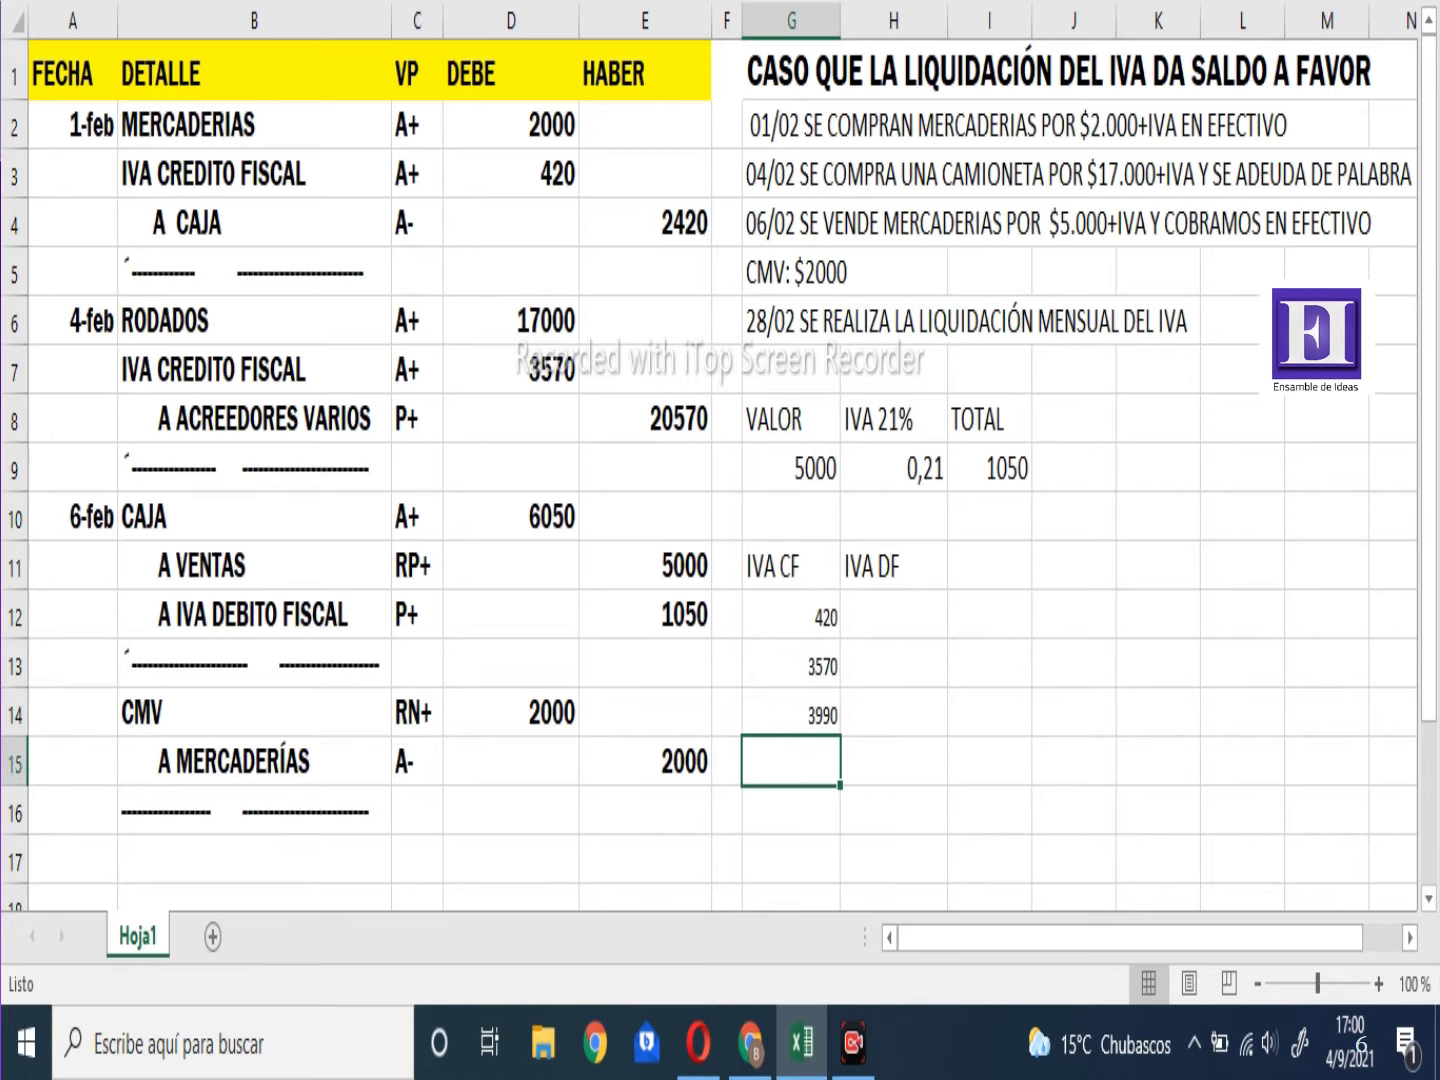
Enter 1050 under IVA DF and as its total in row 14
click(893, 616)
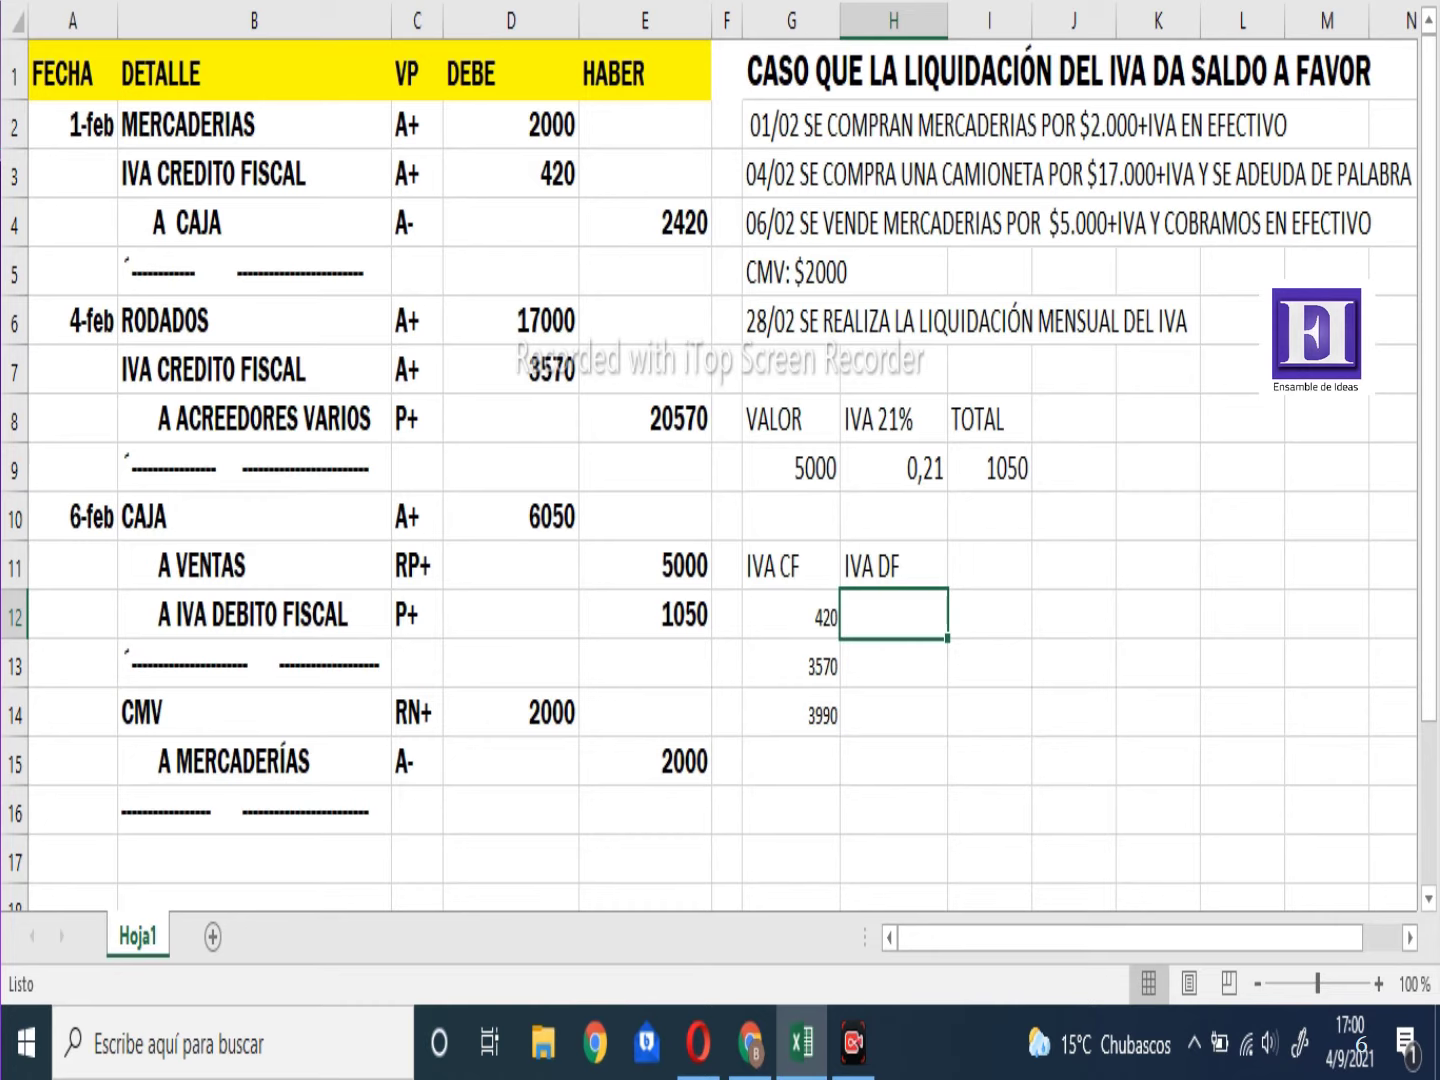
text(1050)
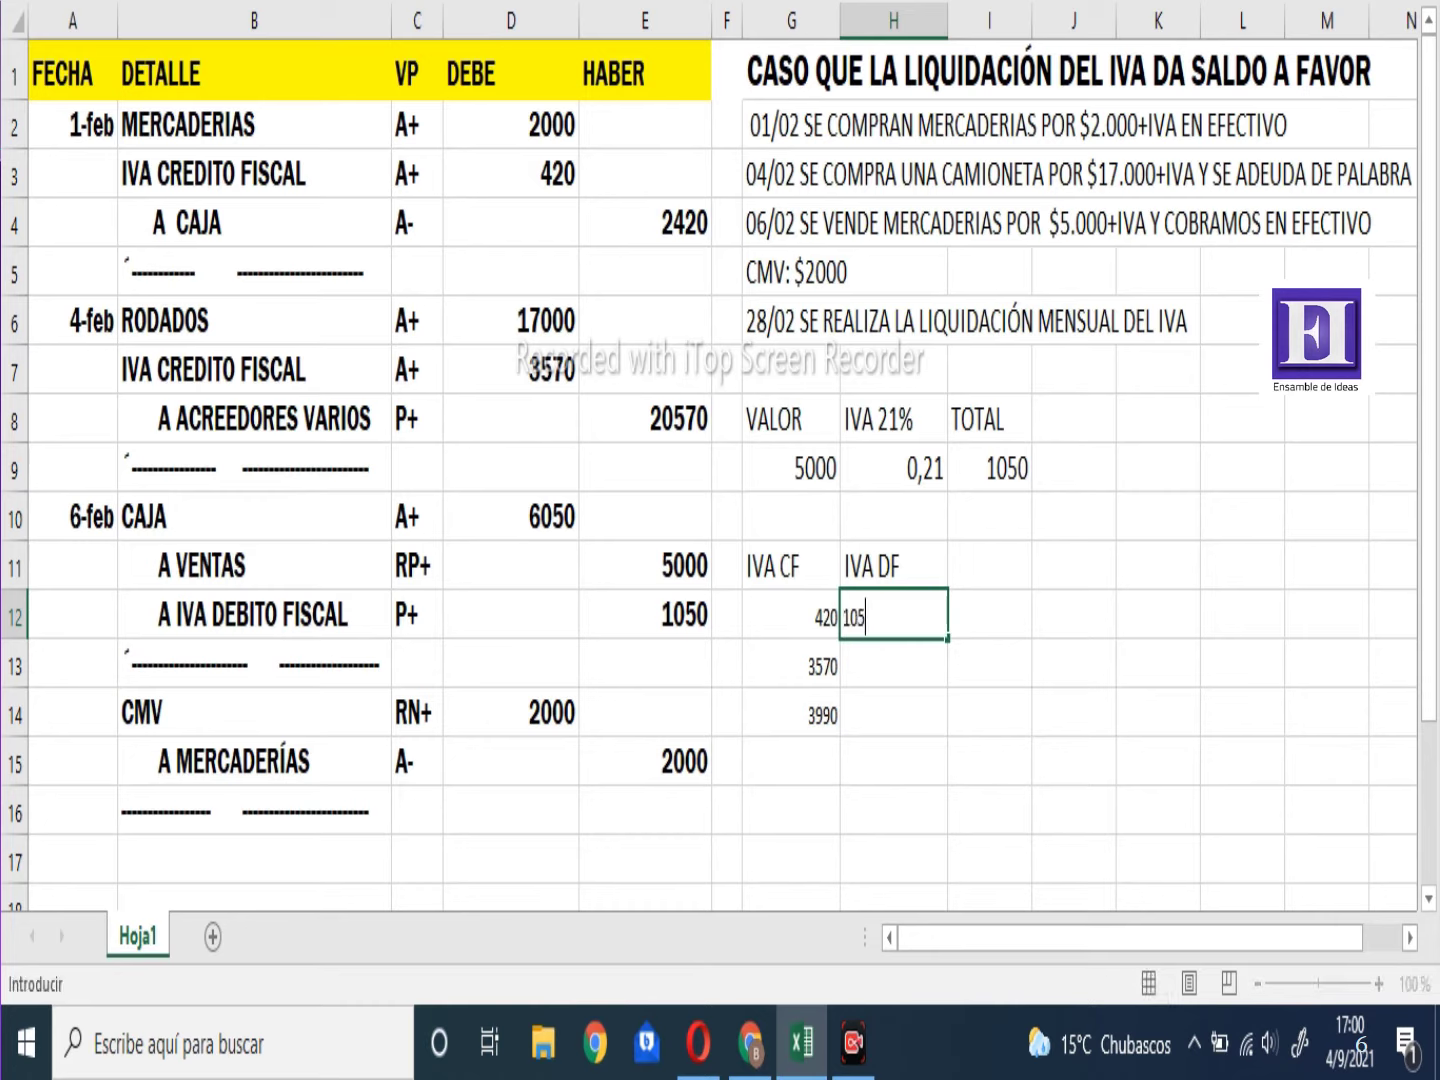
key(Return)
key(Down)
key(Down)
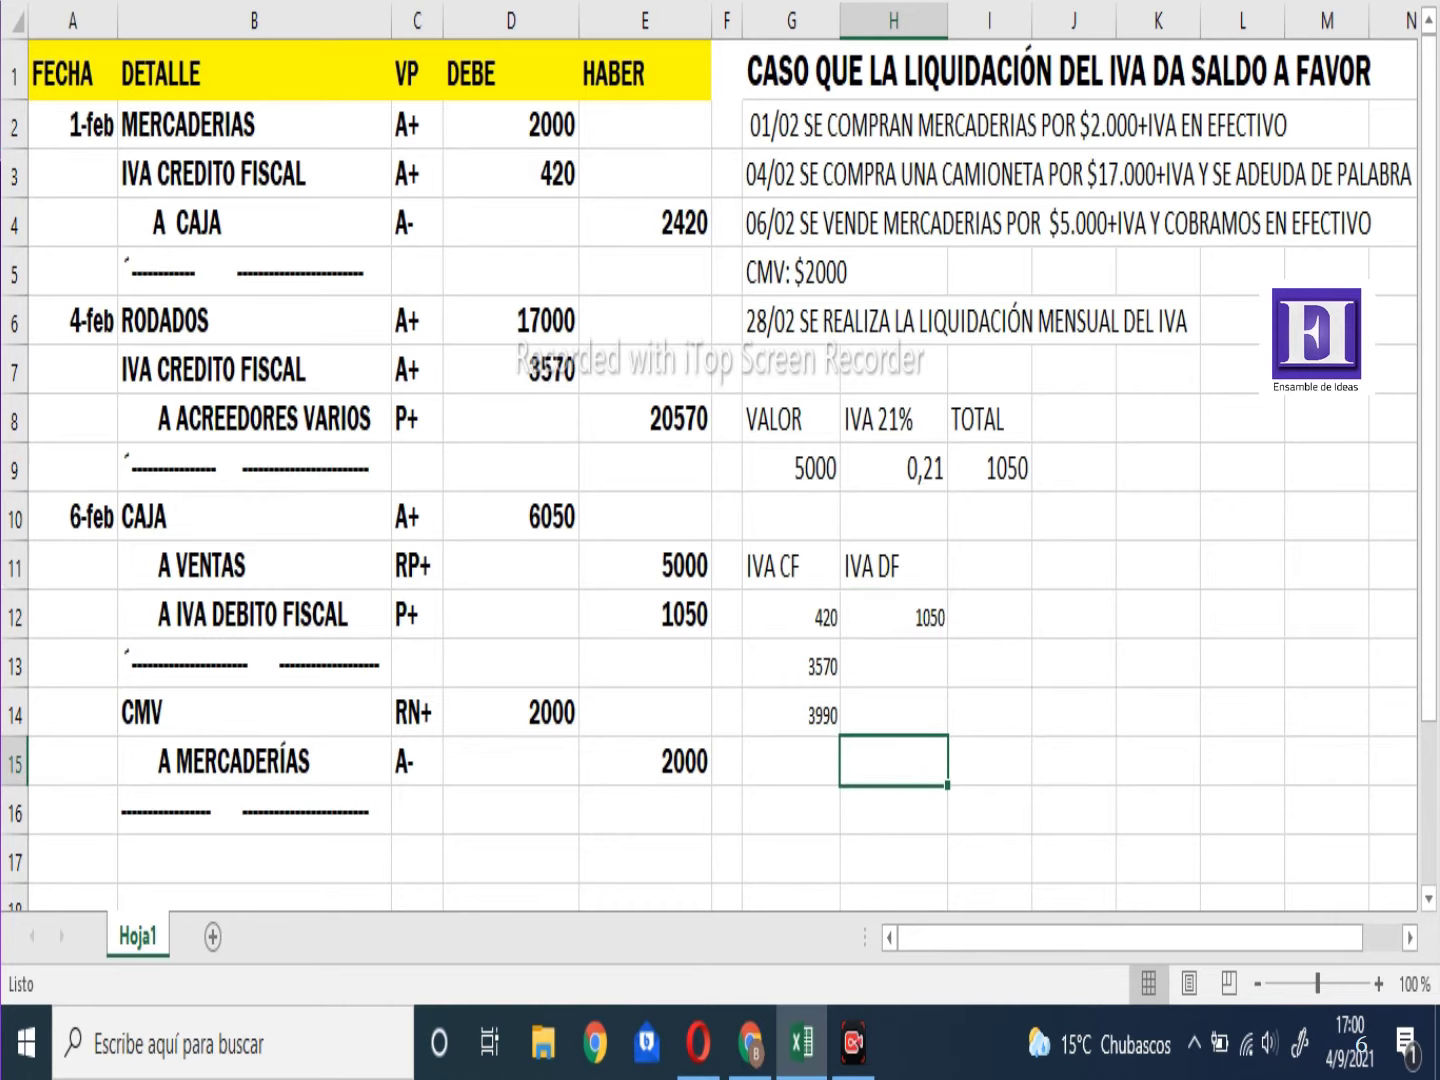
key(Up)
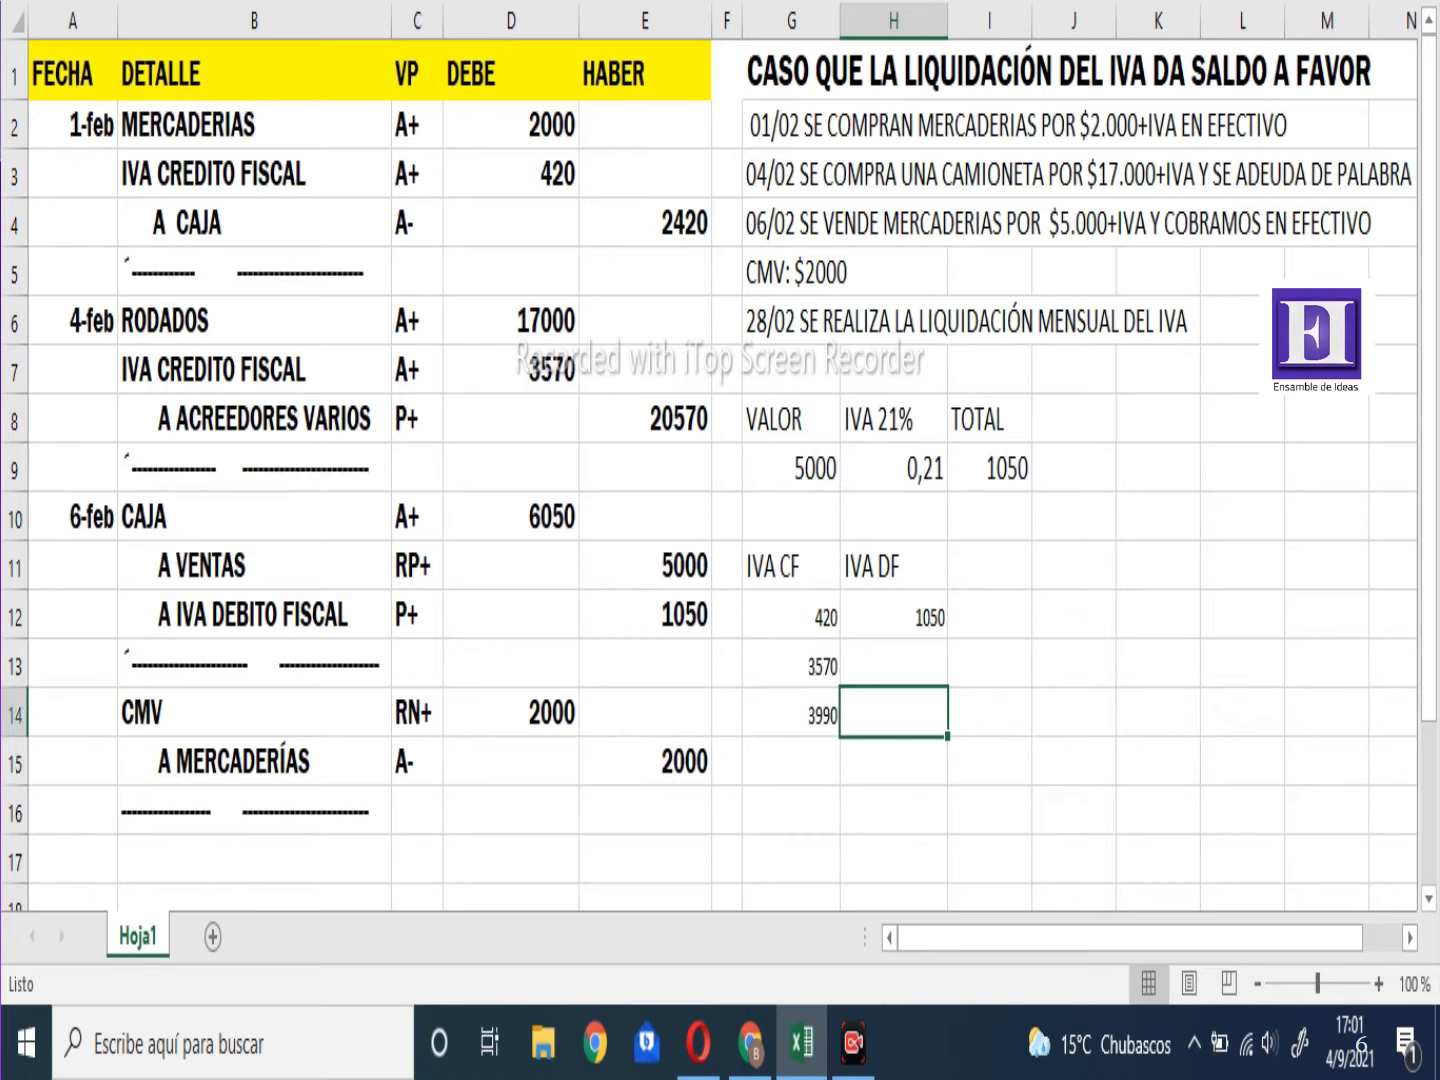
text(1050)
key(Right)
key(Right)
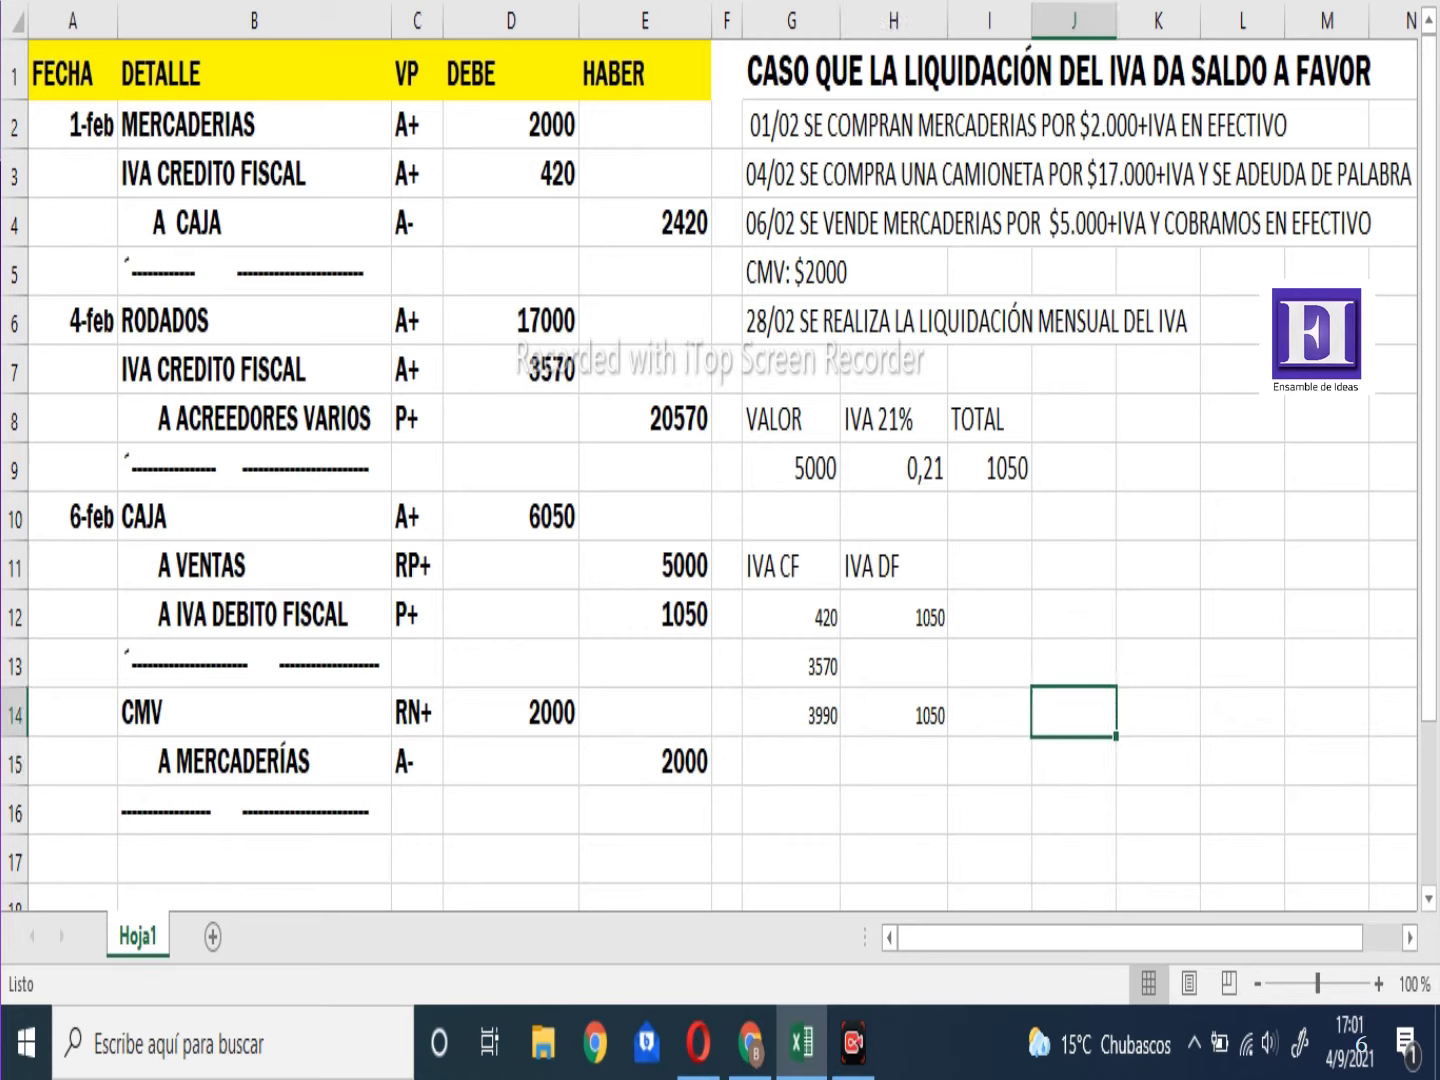
Bold the 3990 and 1050 totals and start the note 'IVA CF > IVA DF' in G16
drag(789, 713, 900, 713)
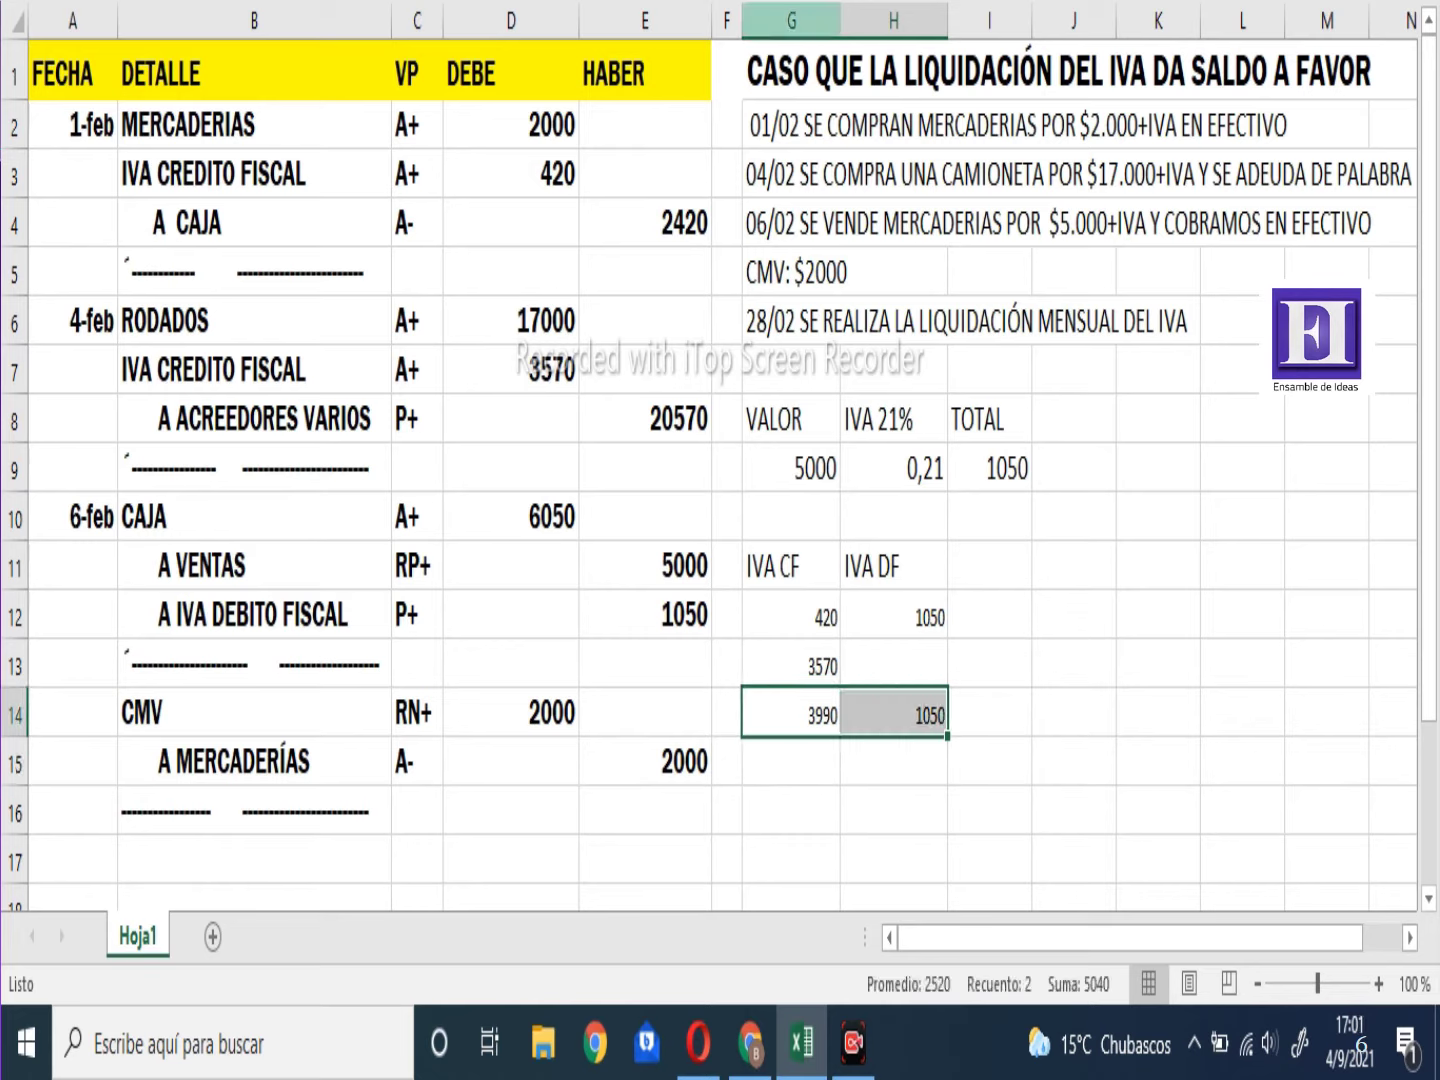
key(ctrl+n)
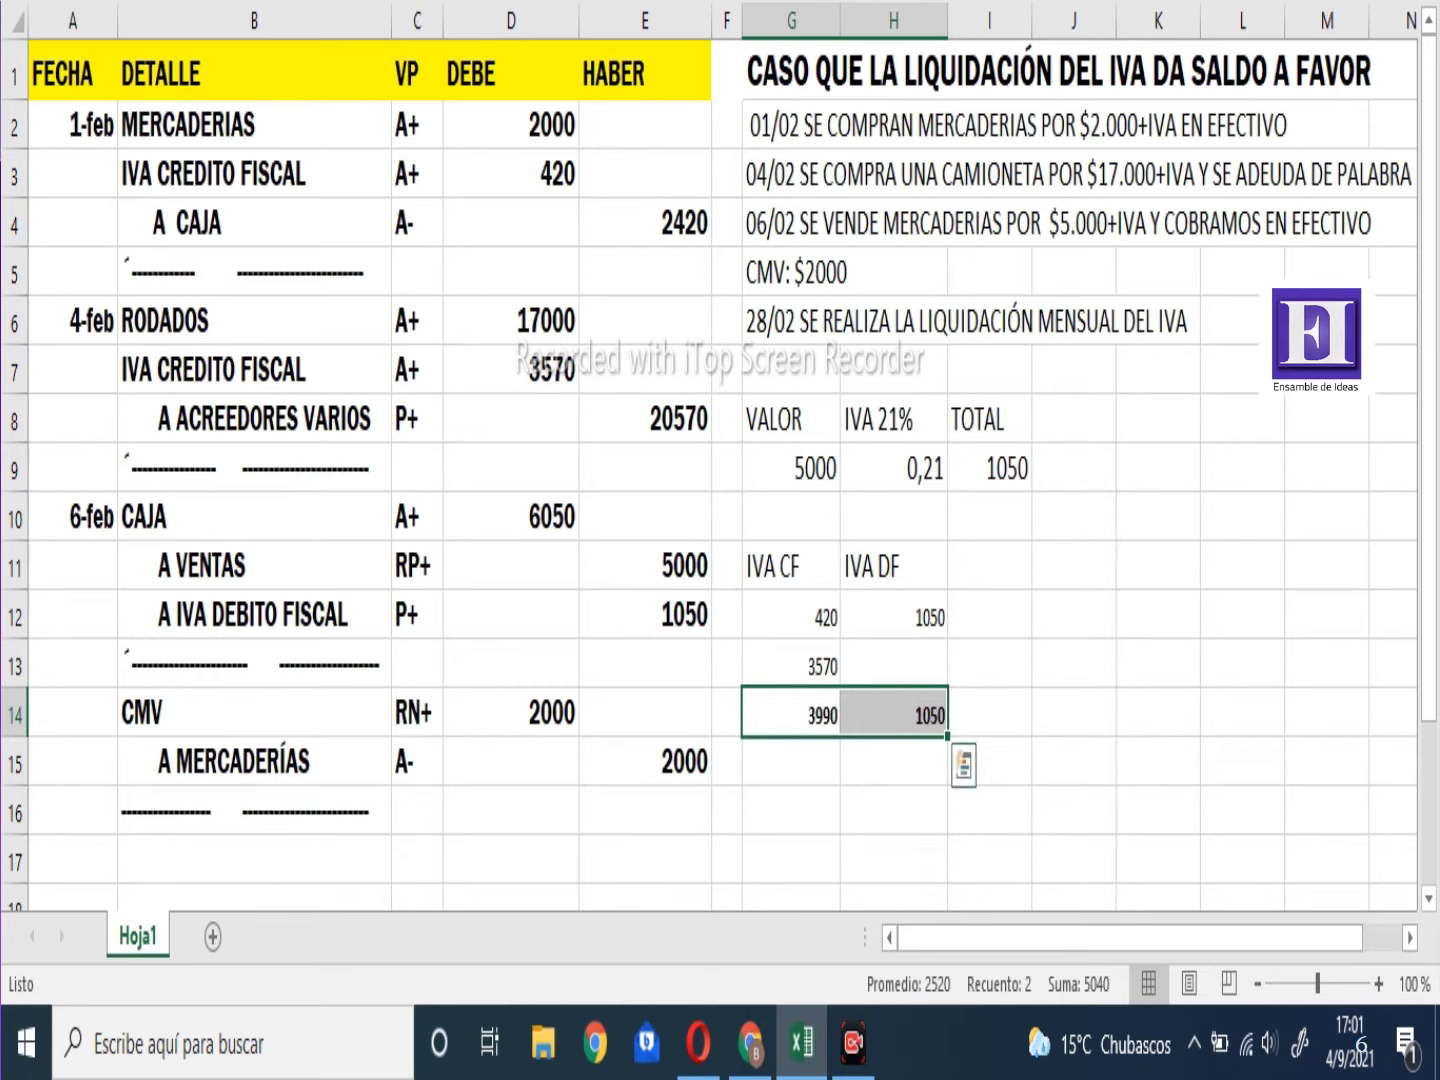
click(1073, 614)
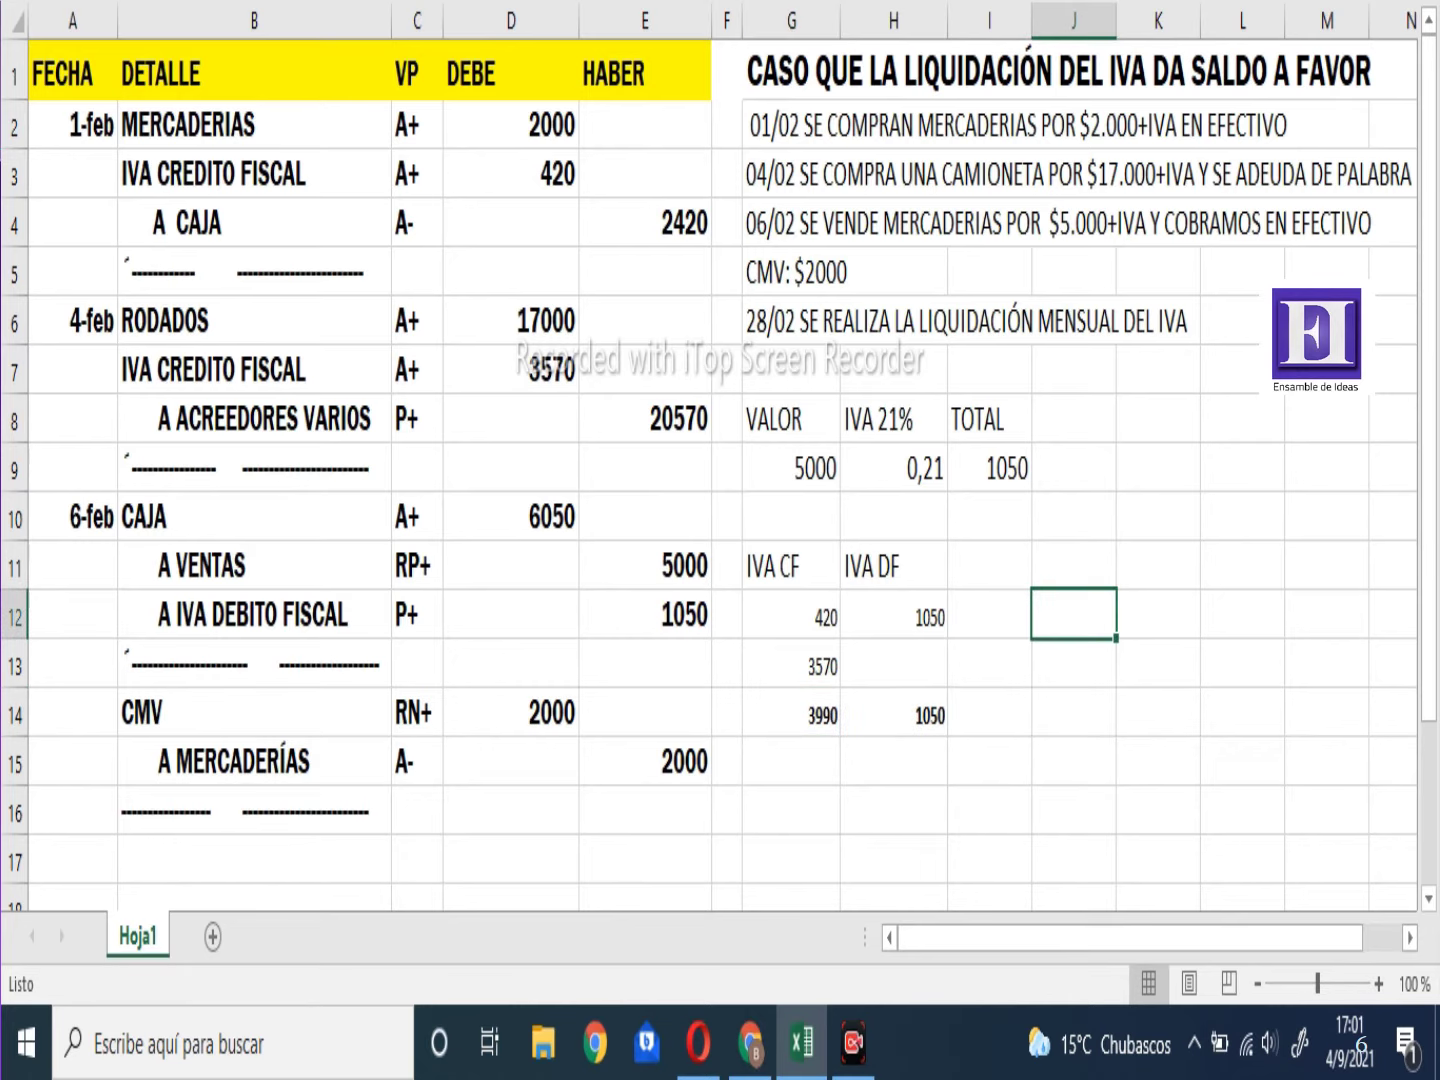
click(791, 811)
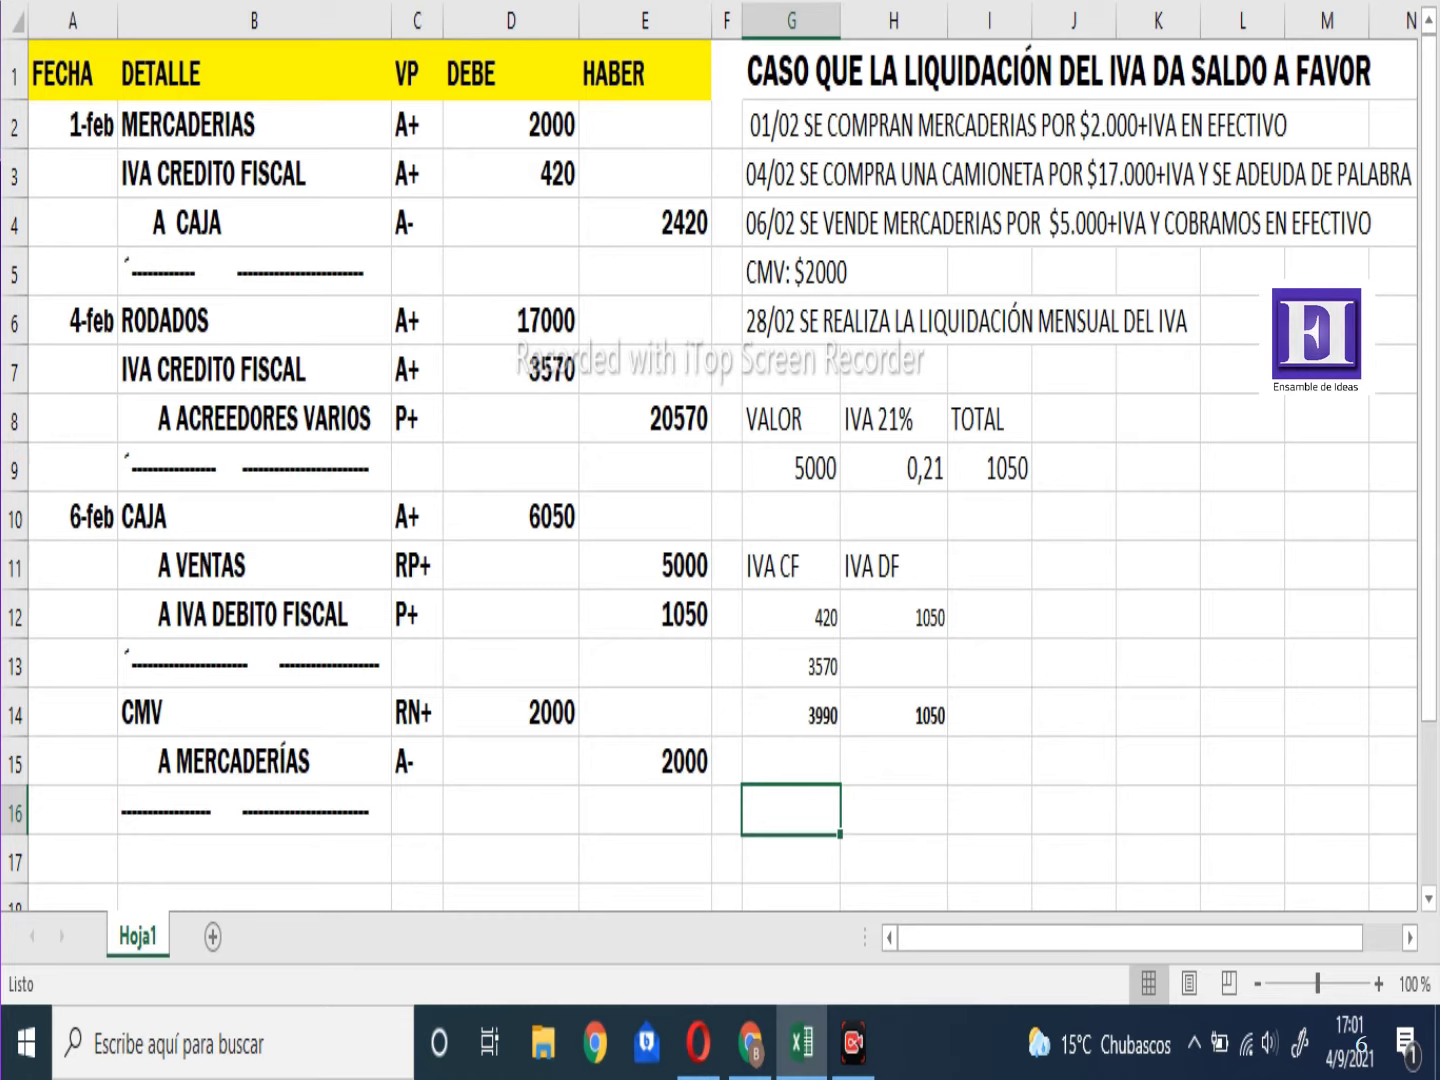
text(IVA)
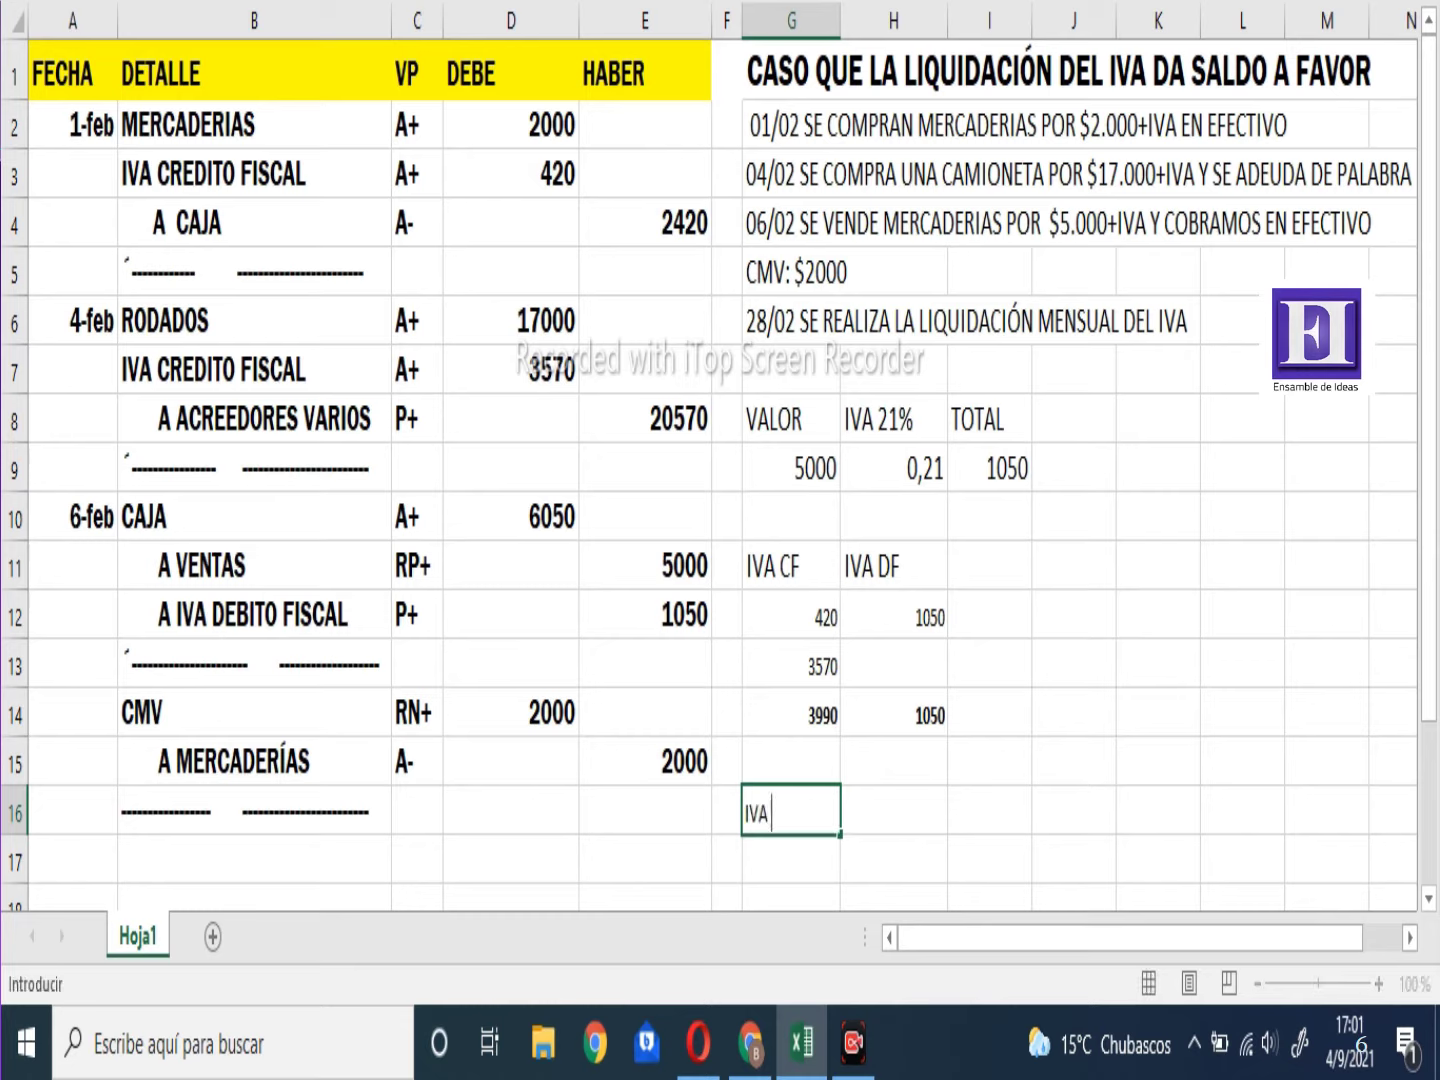
text( CF > IVA DF)
Add notes 'IVA CF > IVA DF', 'IVA A FAVOR', 'IVA CF - IVA DF' and compute 3990-1050 = 2940
key(Return)
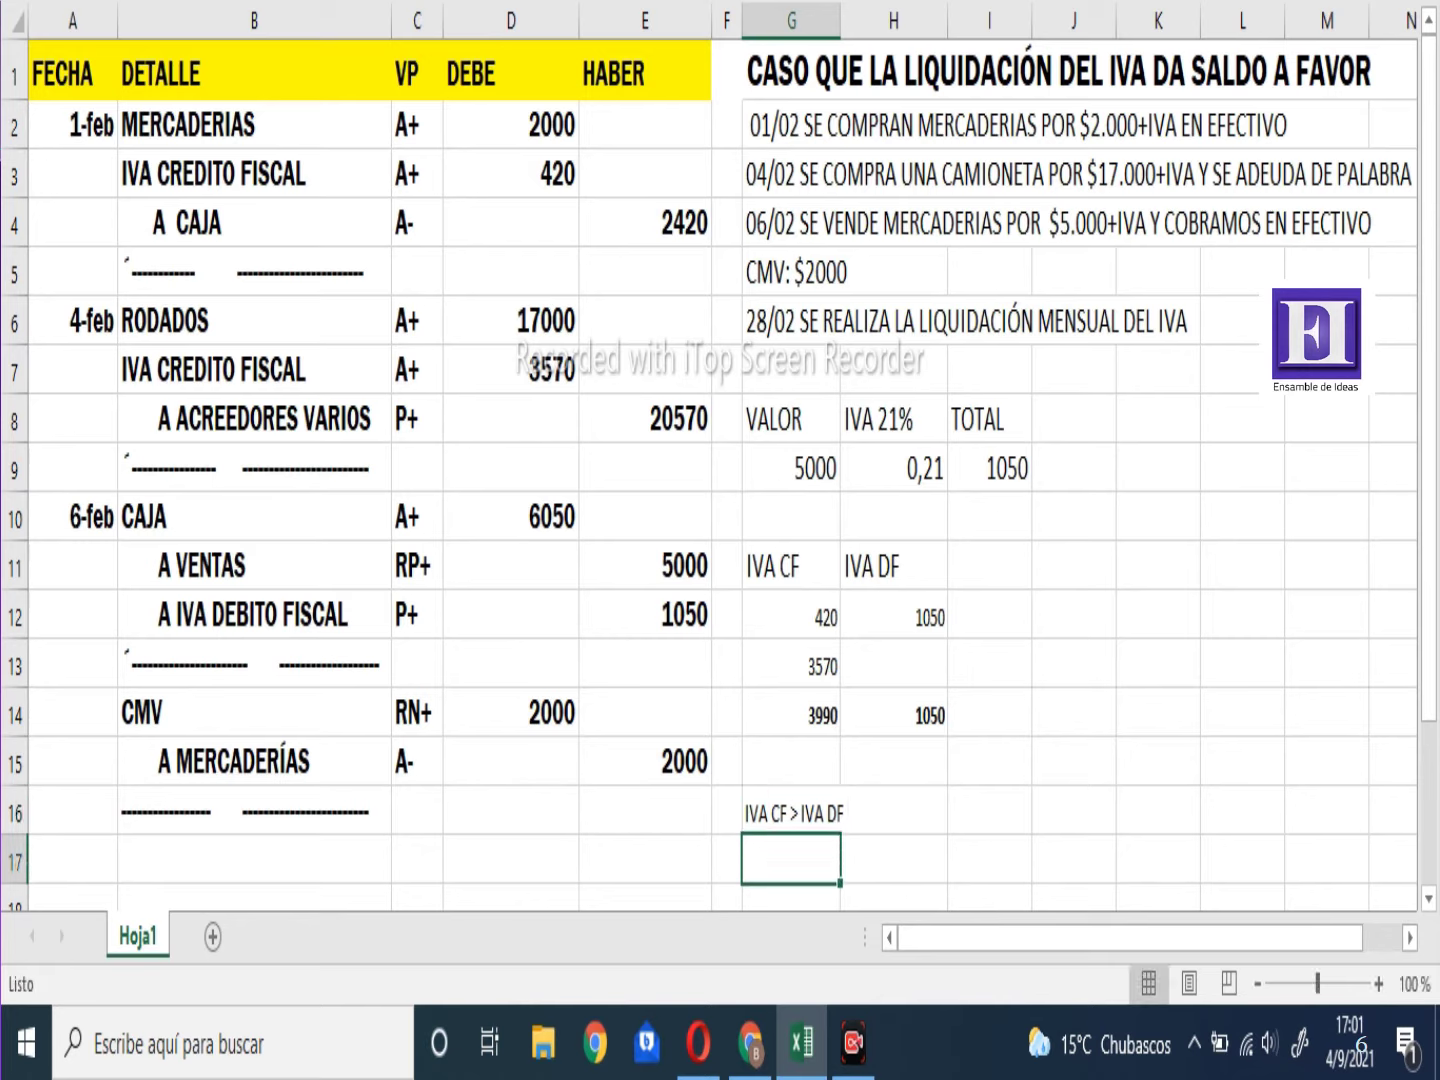
text(IVA A )
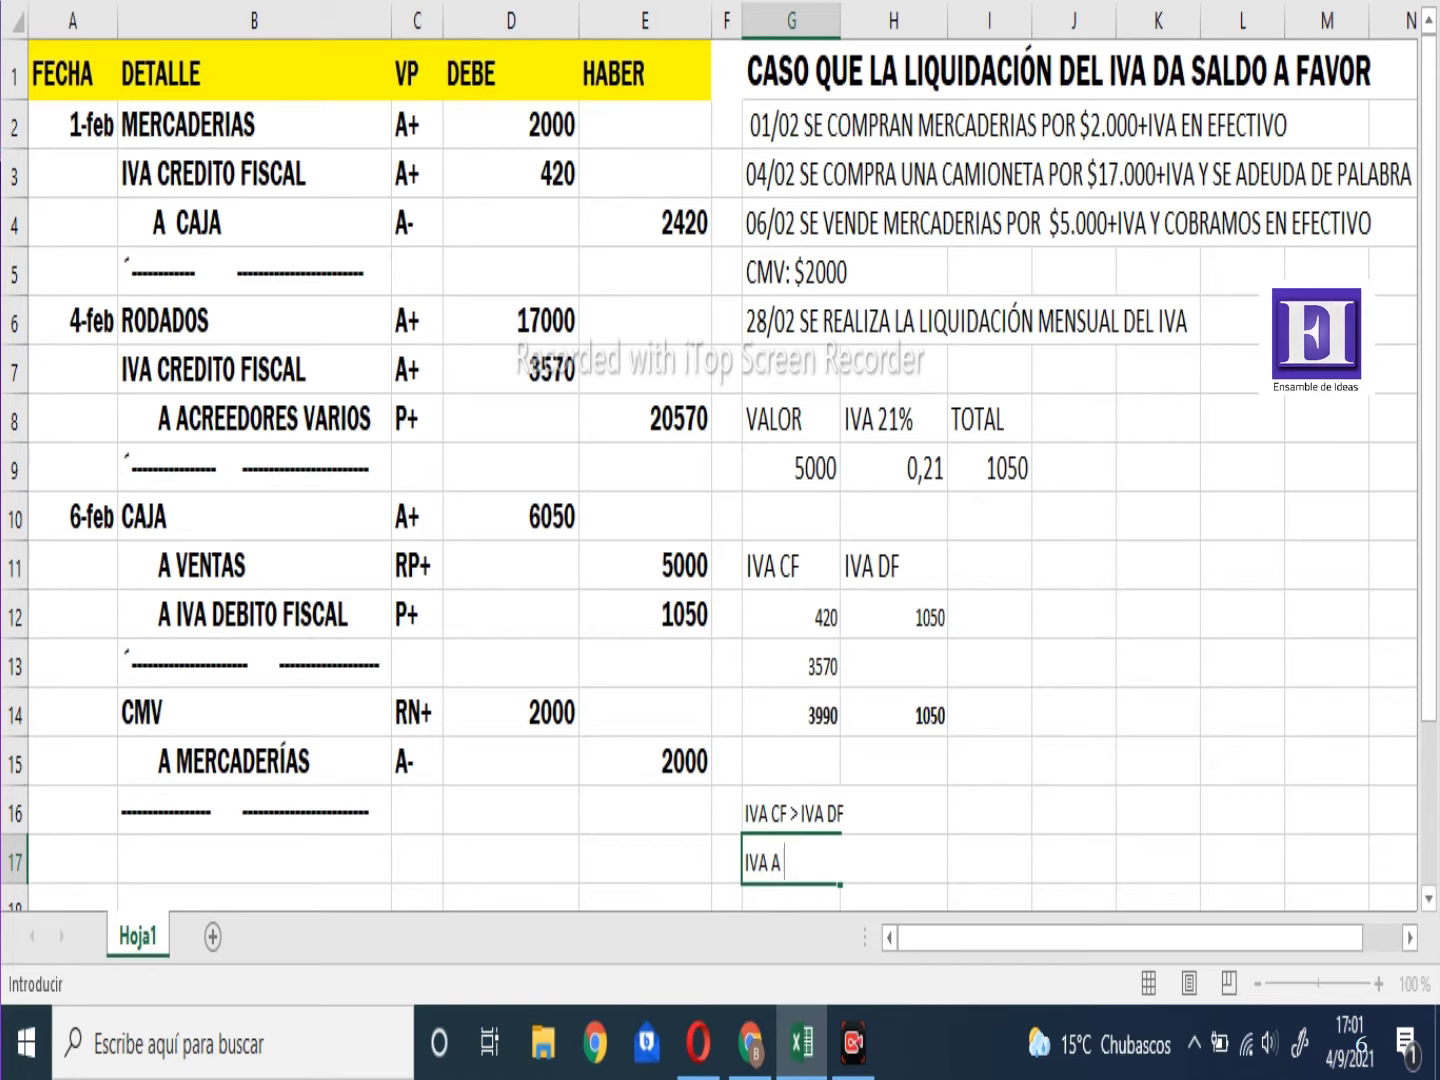
text(FAVOR)
key(Return)
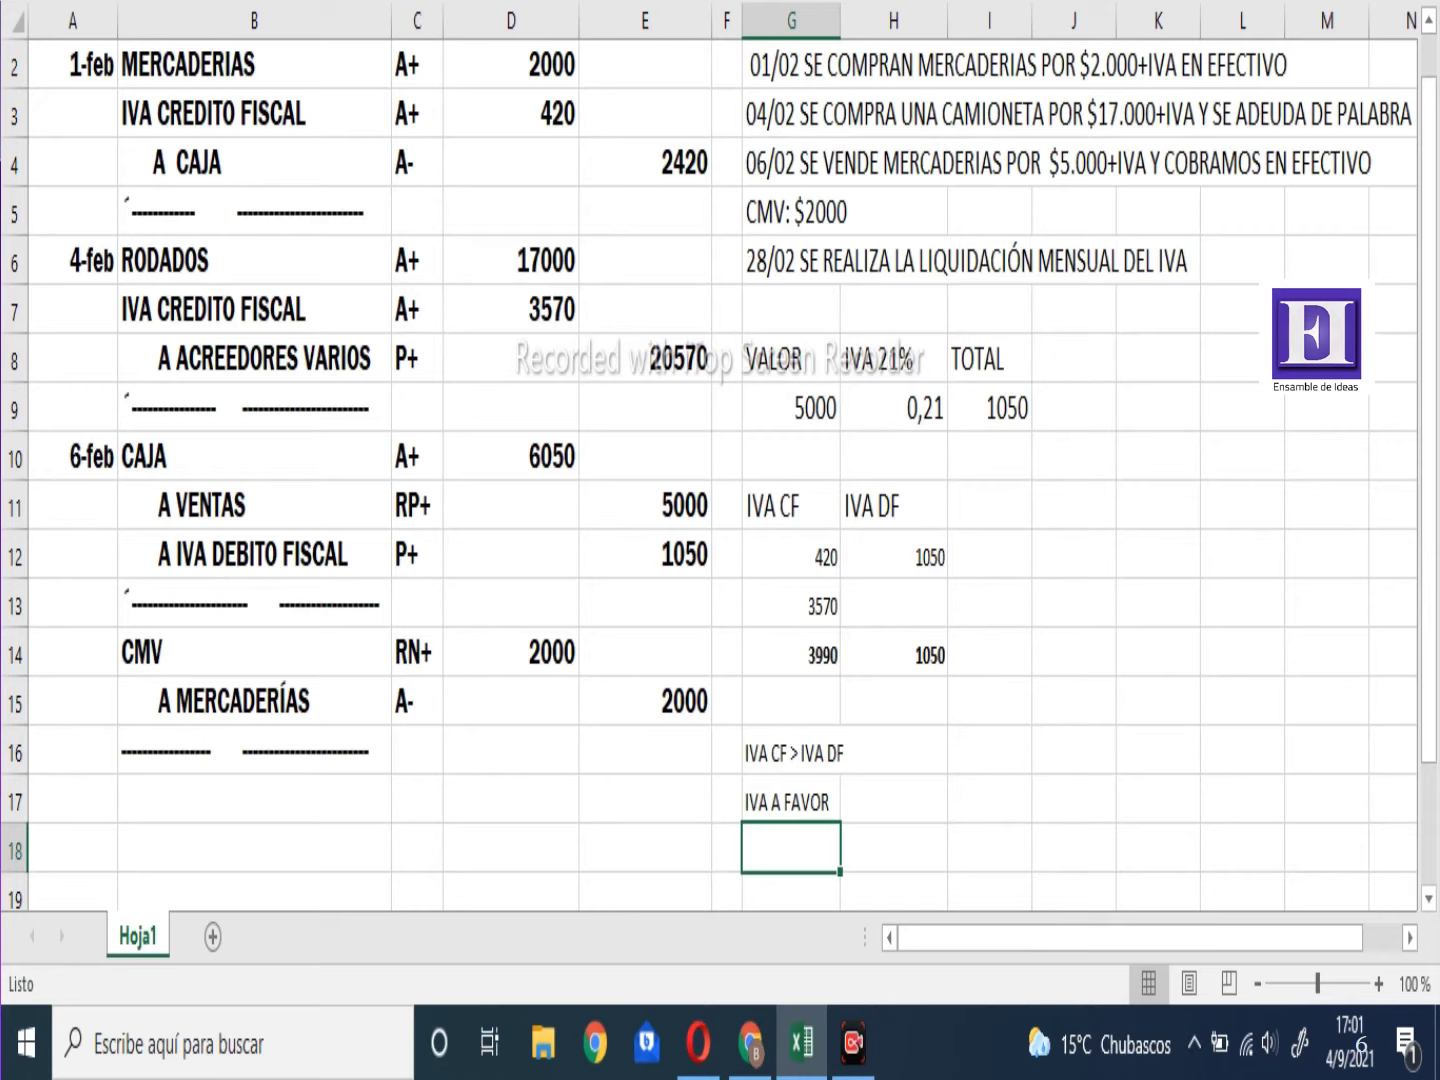
text(IV)
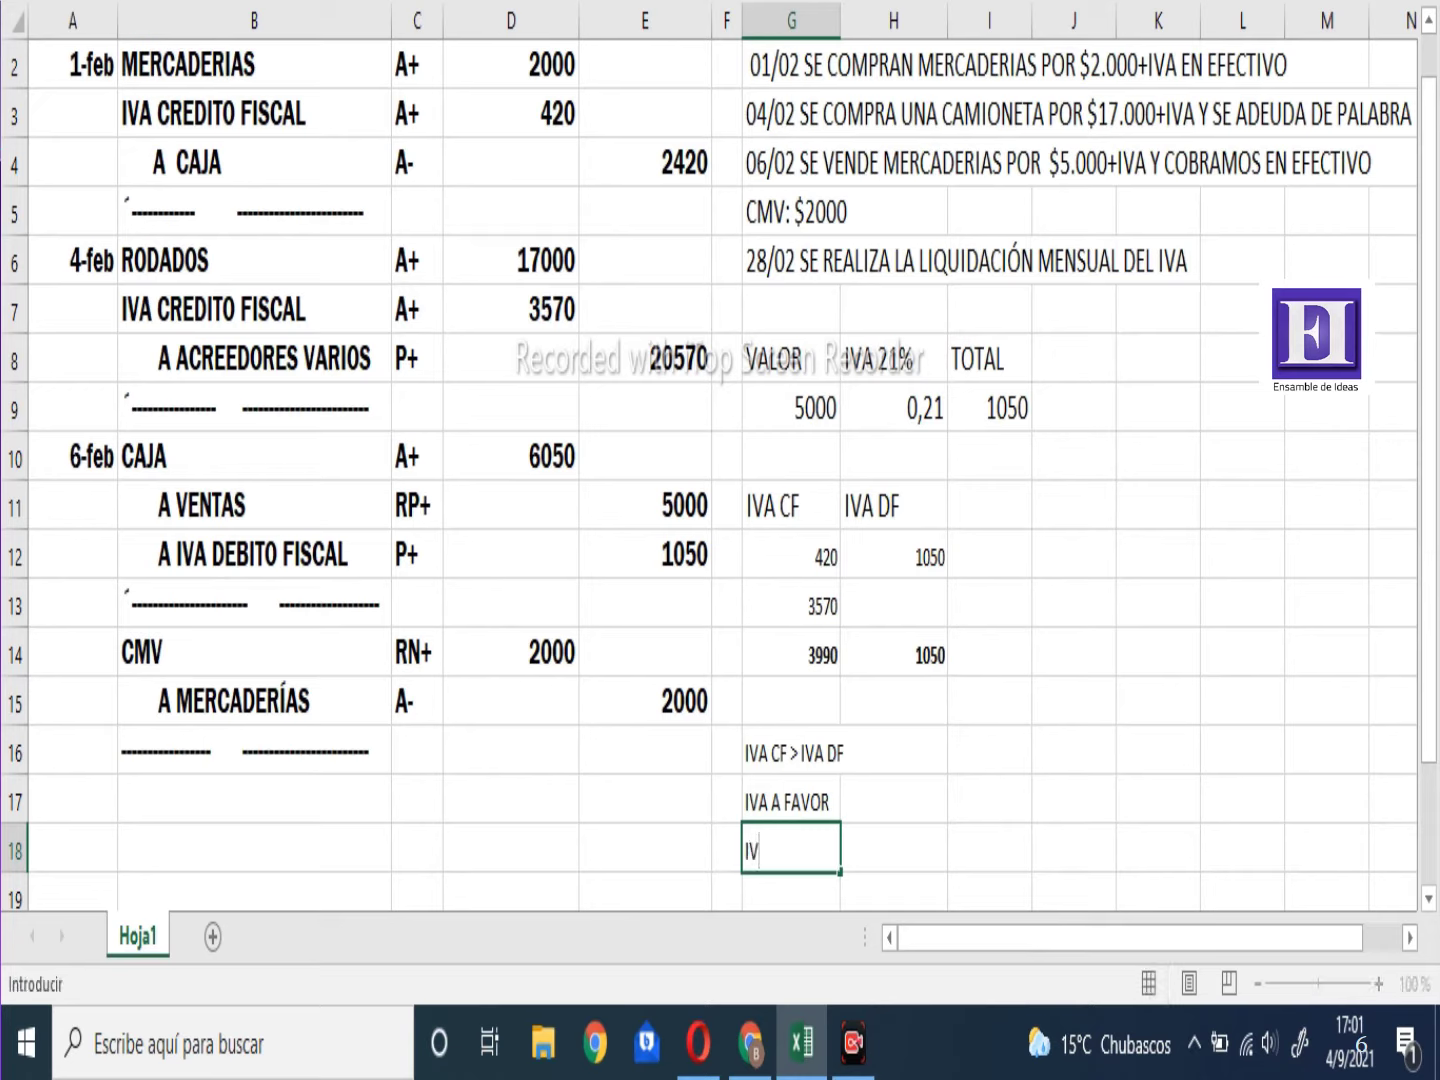
text(A CF - IVA DF)
key(Return)
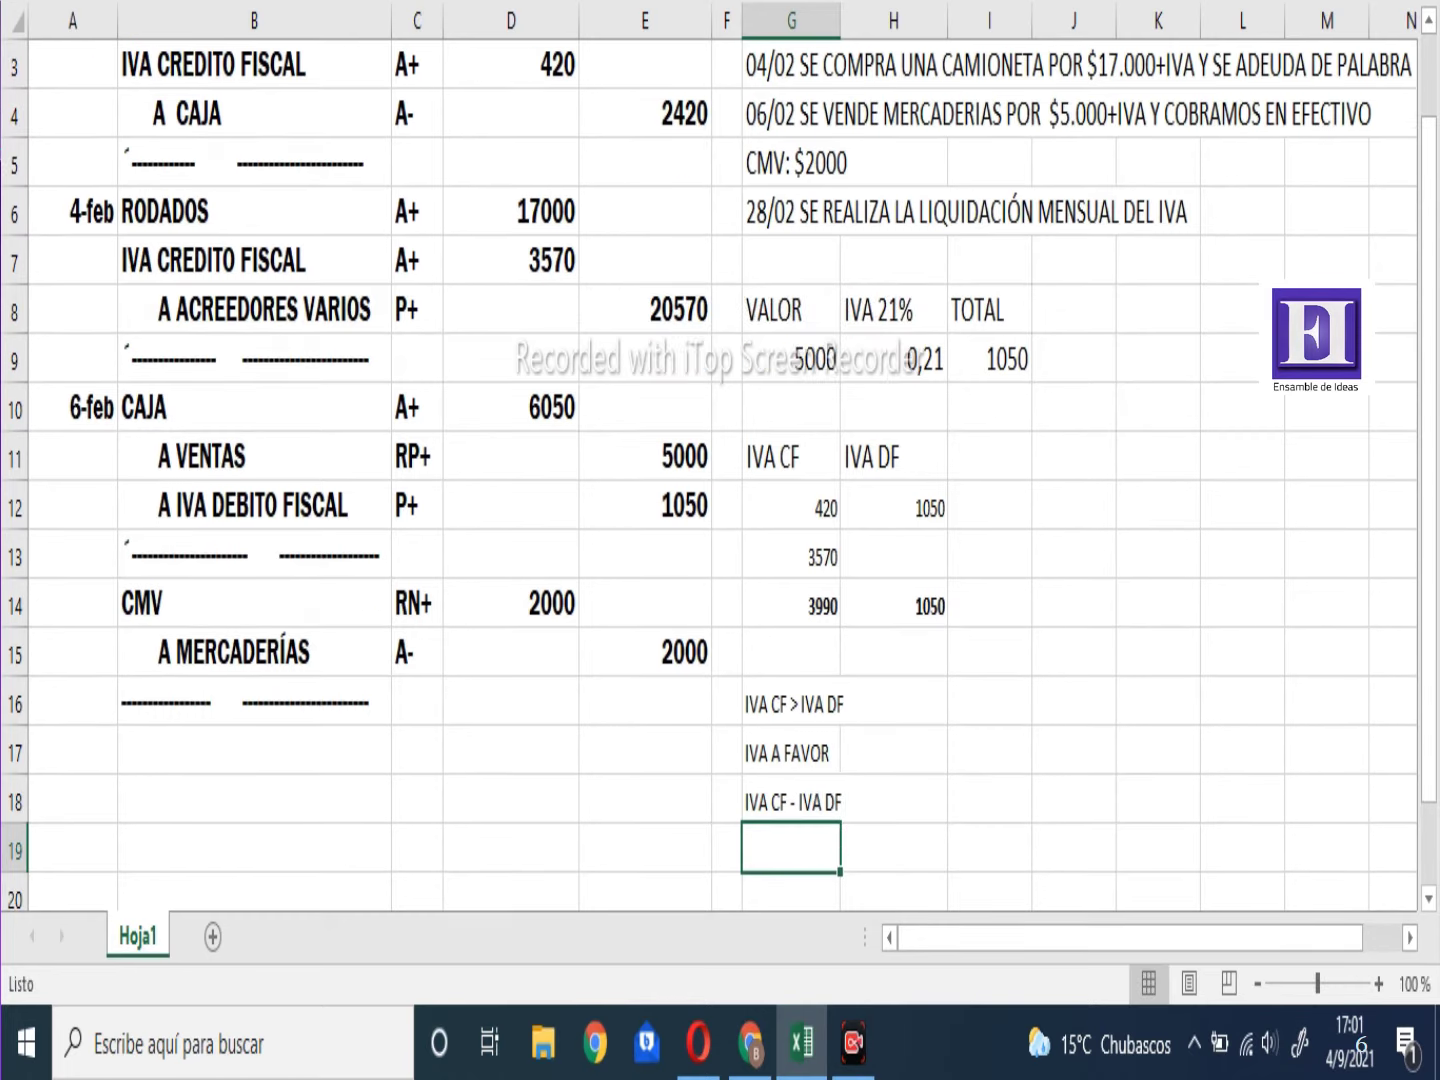
text(+39)
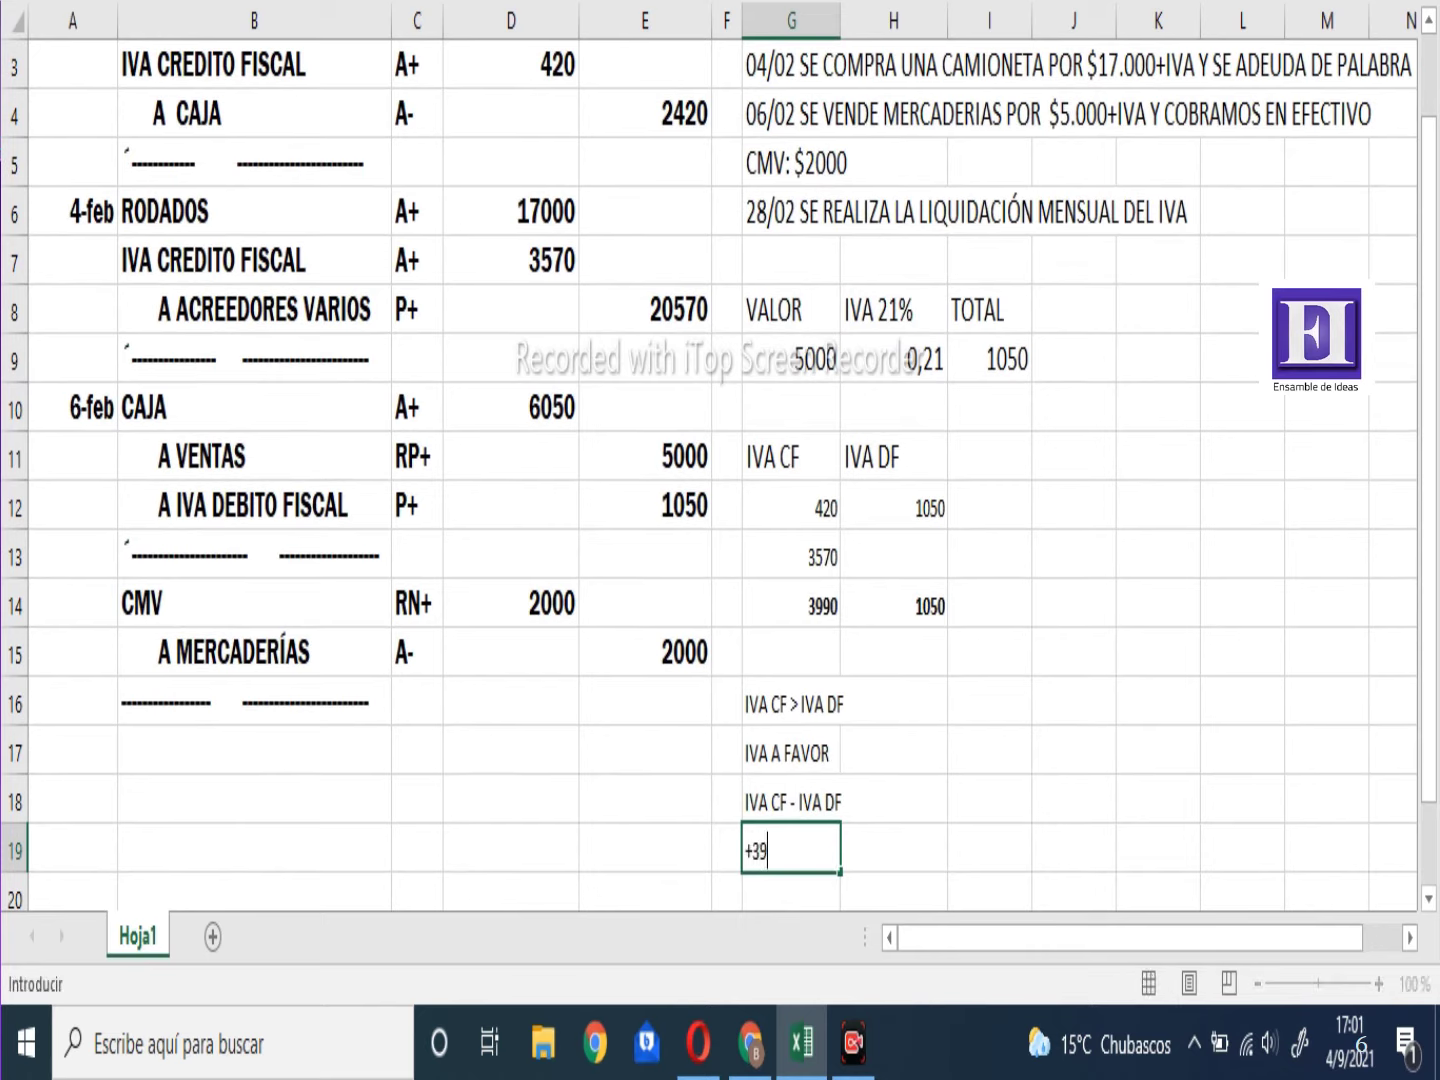
text(90-1050)
key(Return)
Label the 2940 result 'IVA A FAVOR' in the cell beside it
click(893, 799)
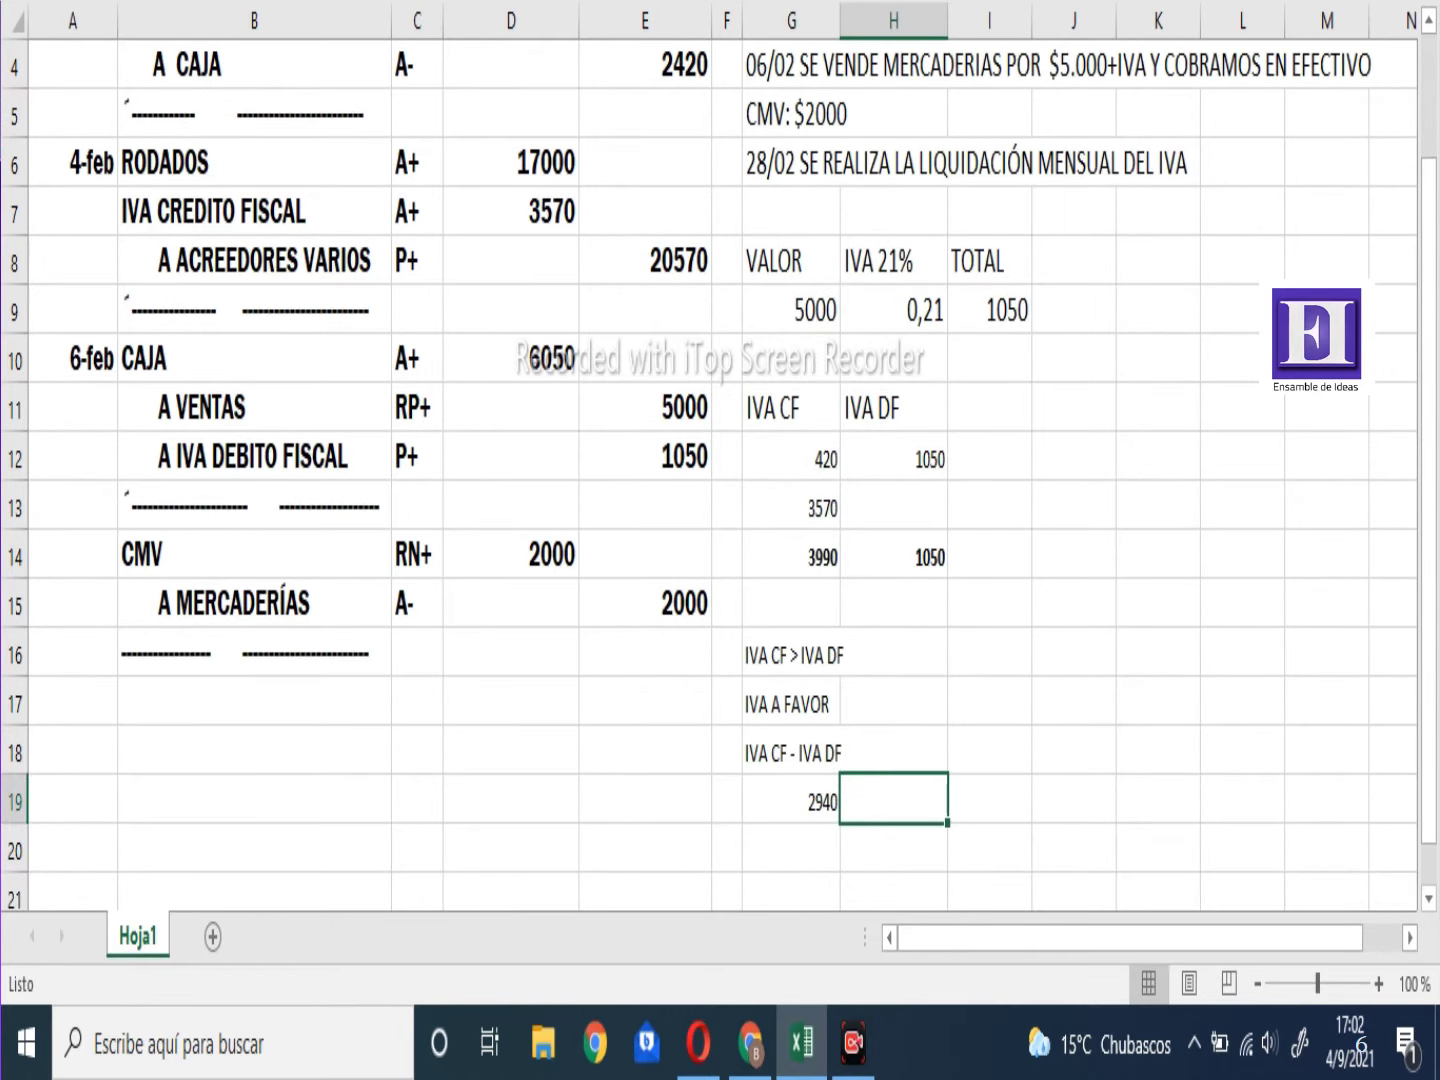
text(IVA)
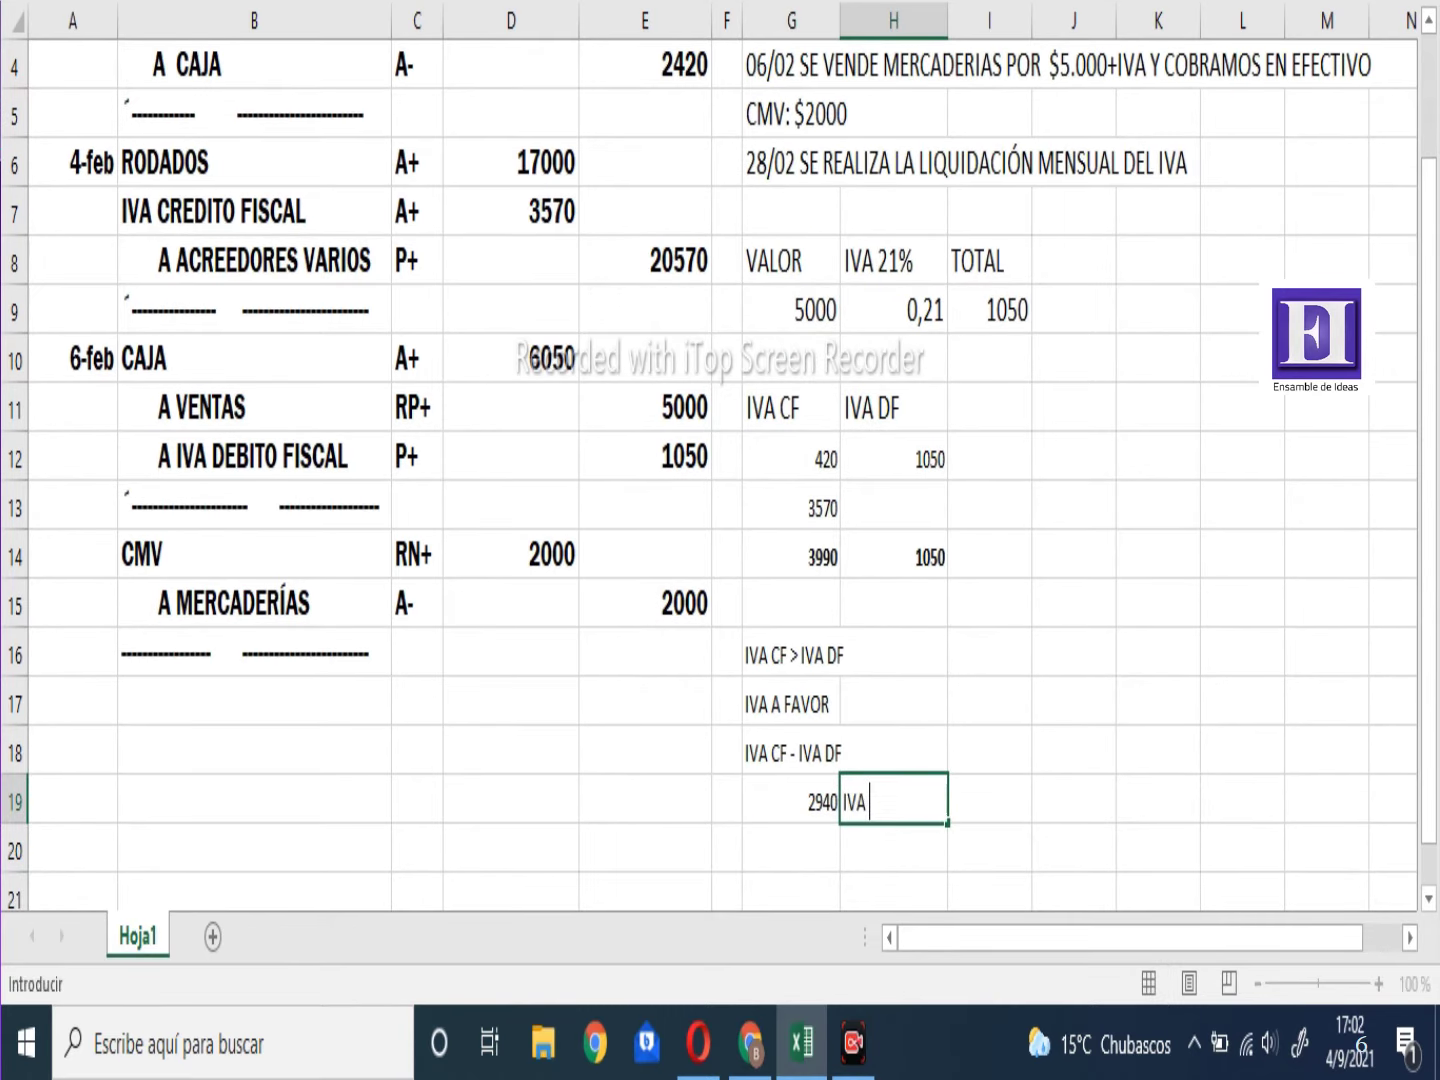
text( A FAVOR)
key(Return)
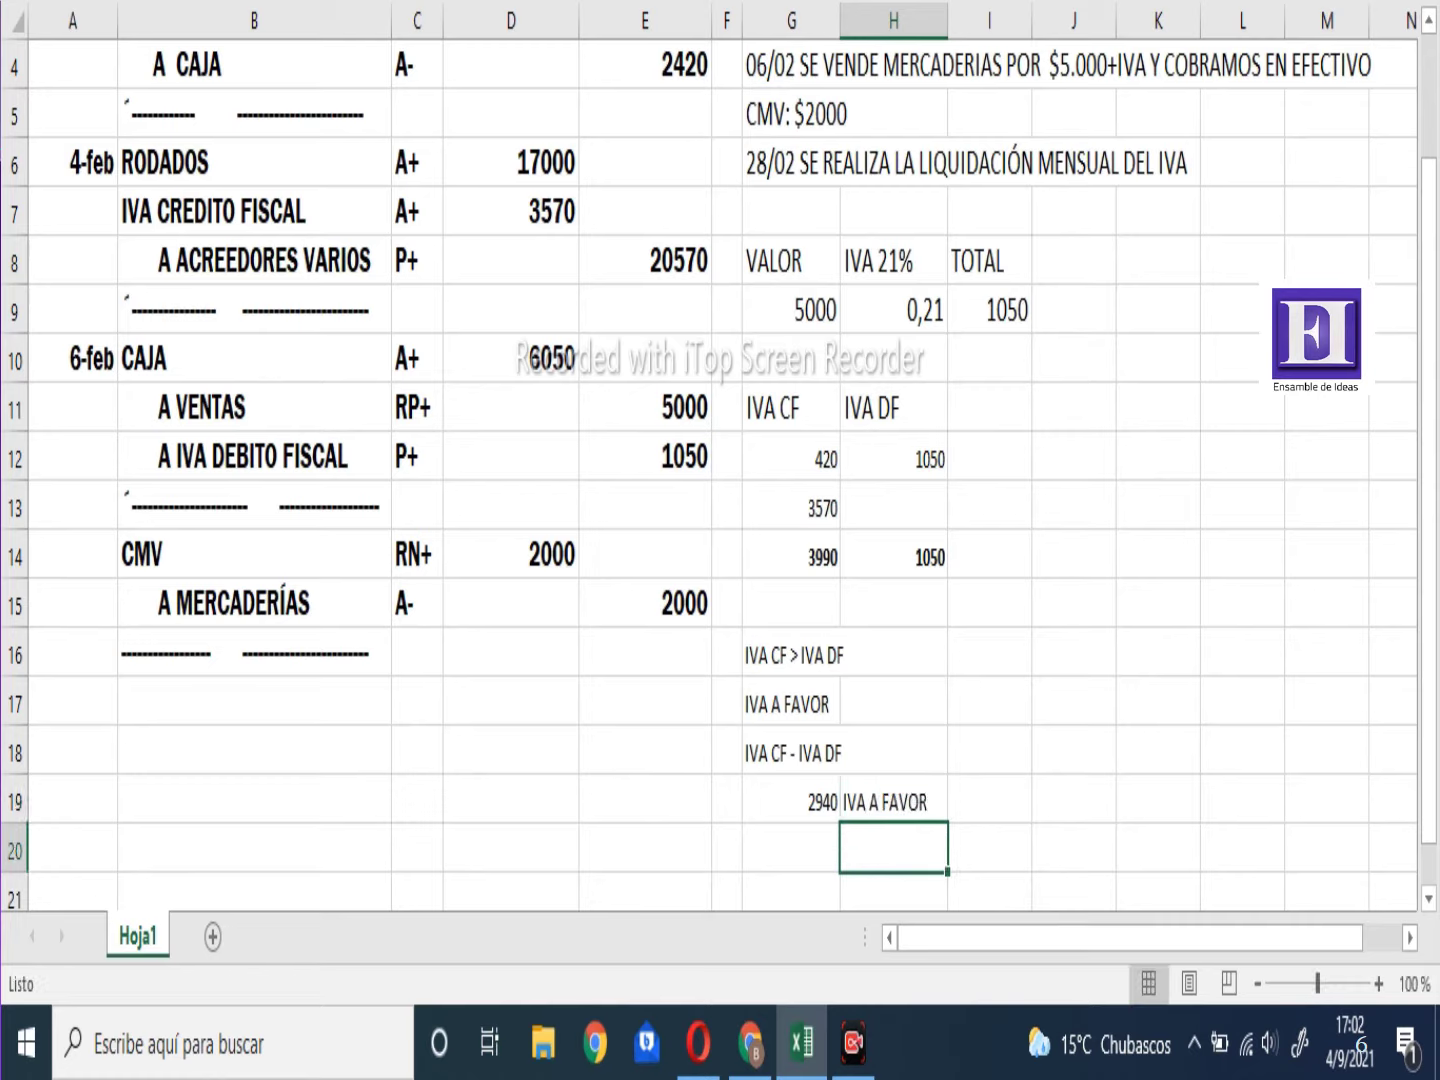
key(Left)
key(Left)
key(Left)
key(Left)
key(Left)
key(Left)
key(Left)
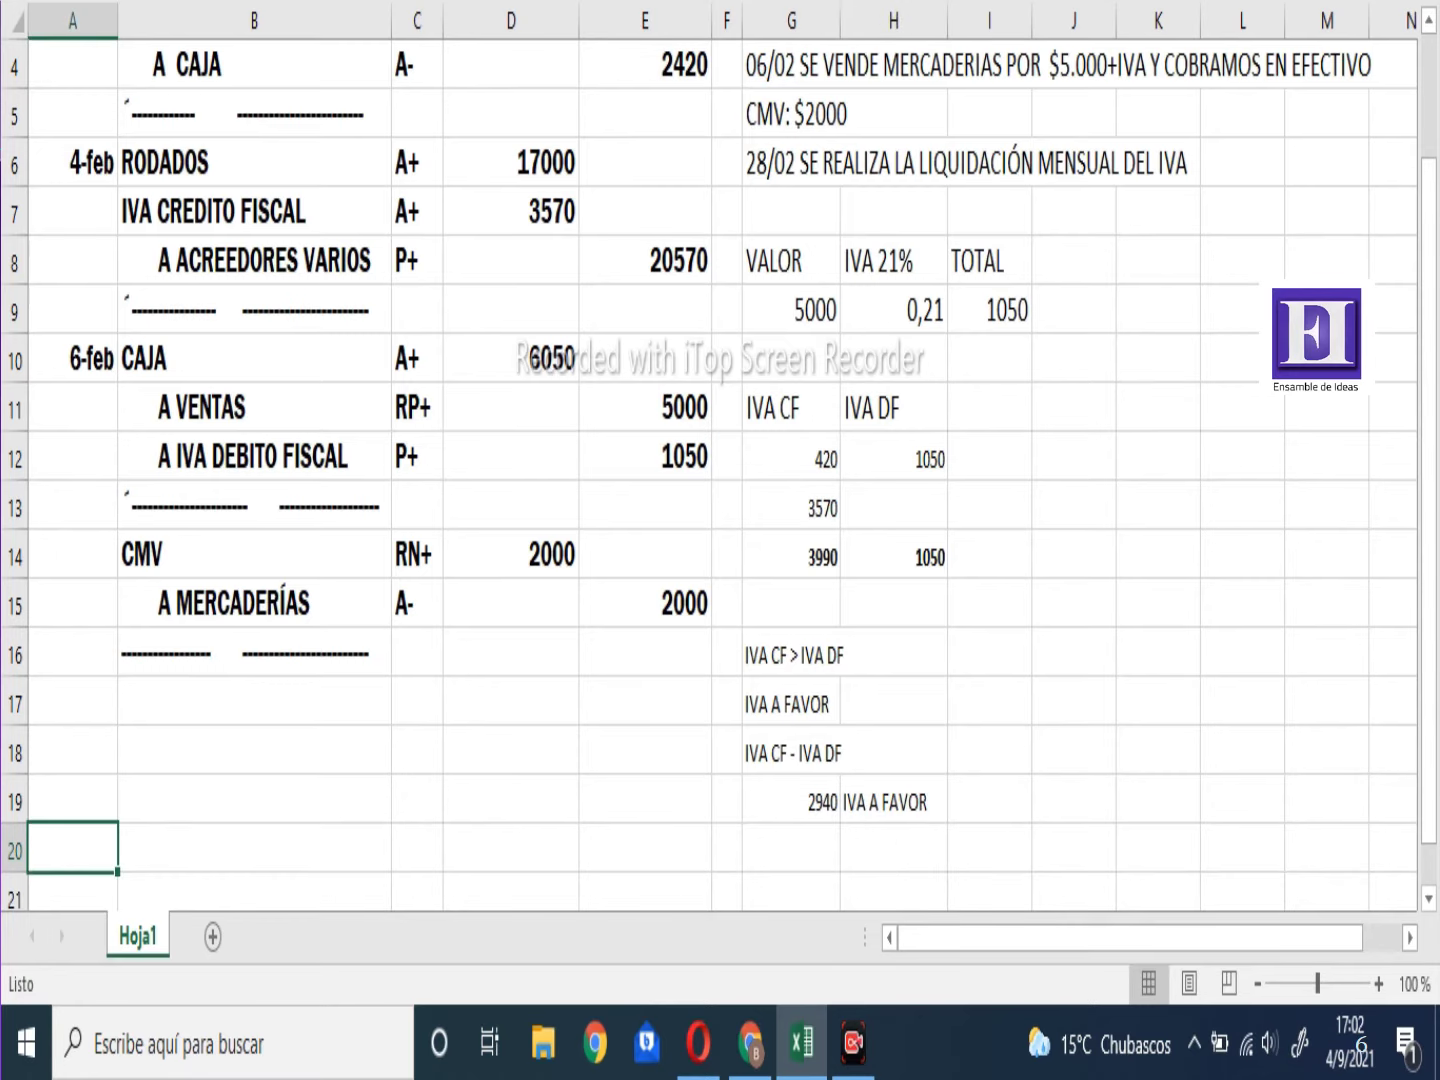
Enter the date 28/02 in A17 for the new entry
key(Up)
key(Up)
key(Up)
text(280)
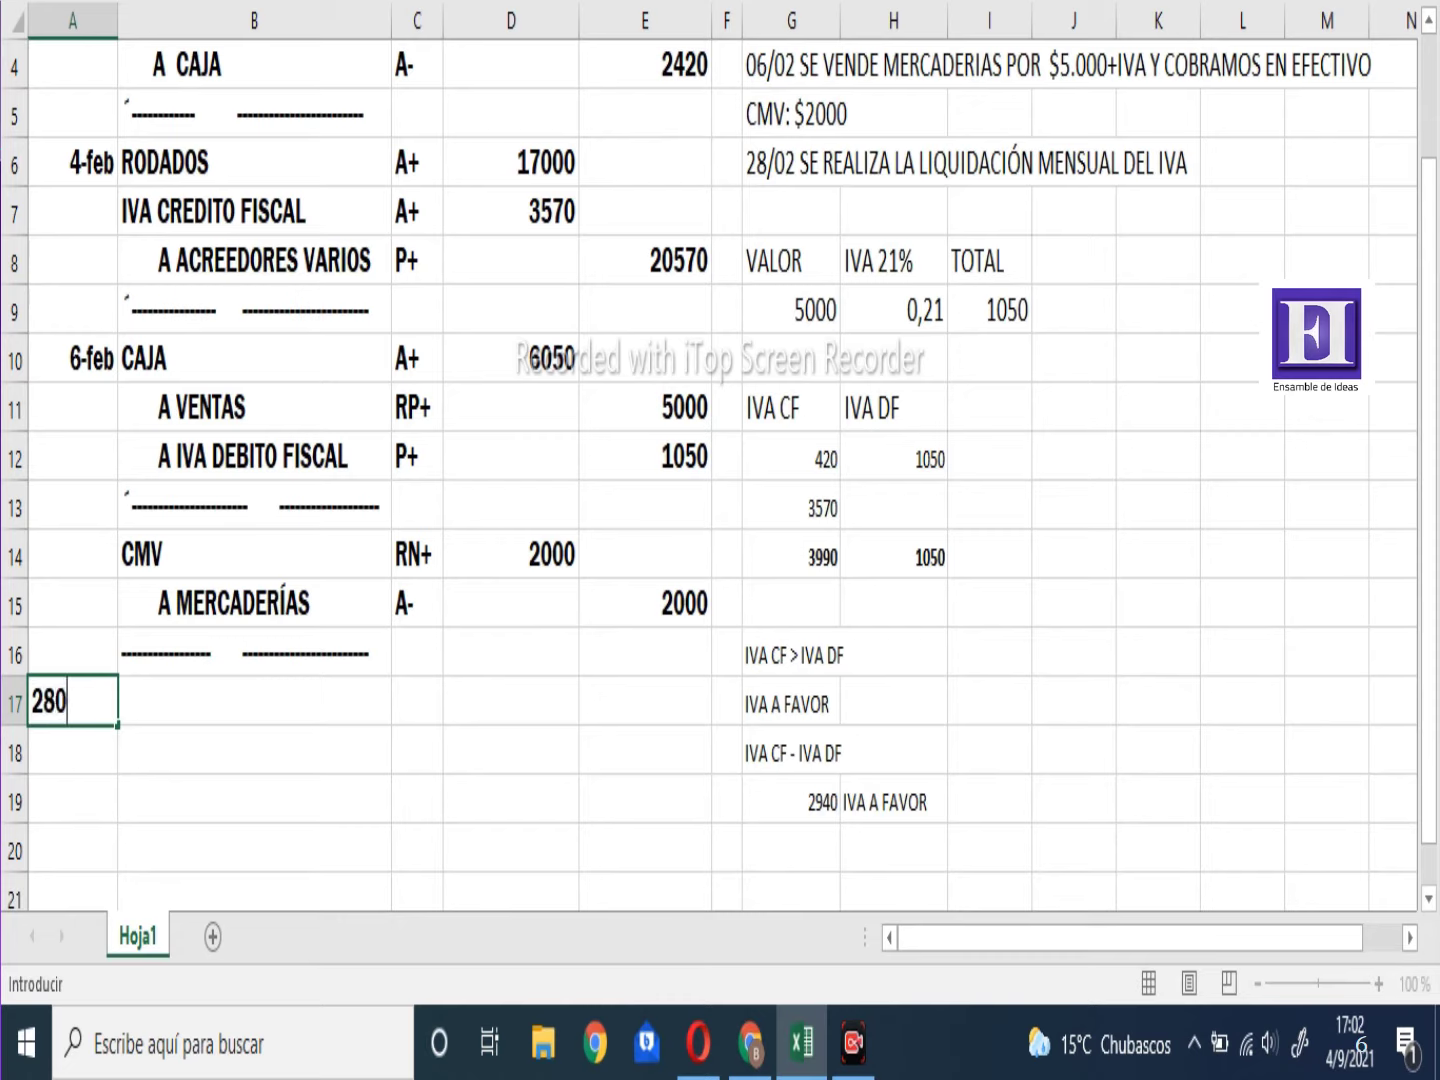
text(/)
key(BackSpace)
key(BackSpace)
text(/02)
key(Tab)
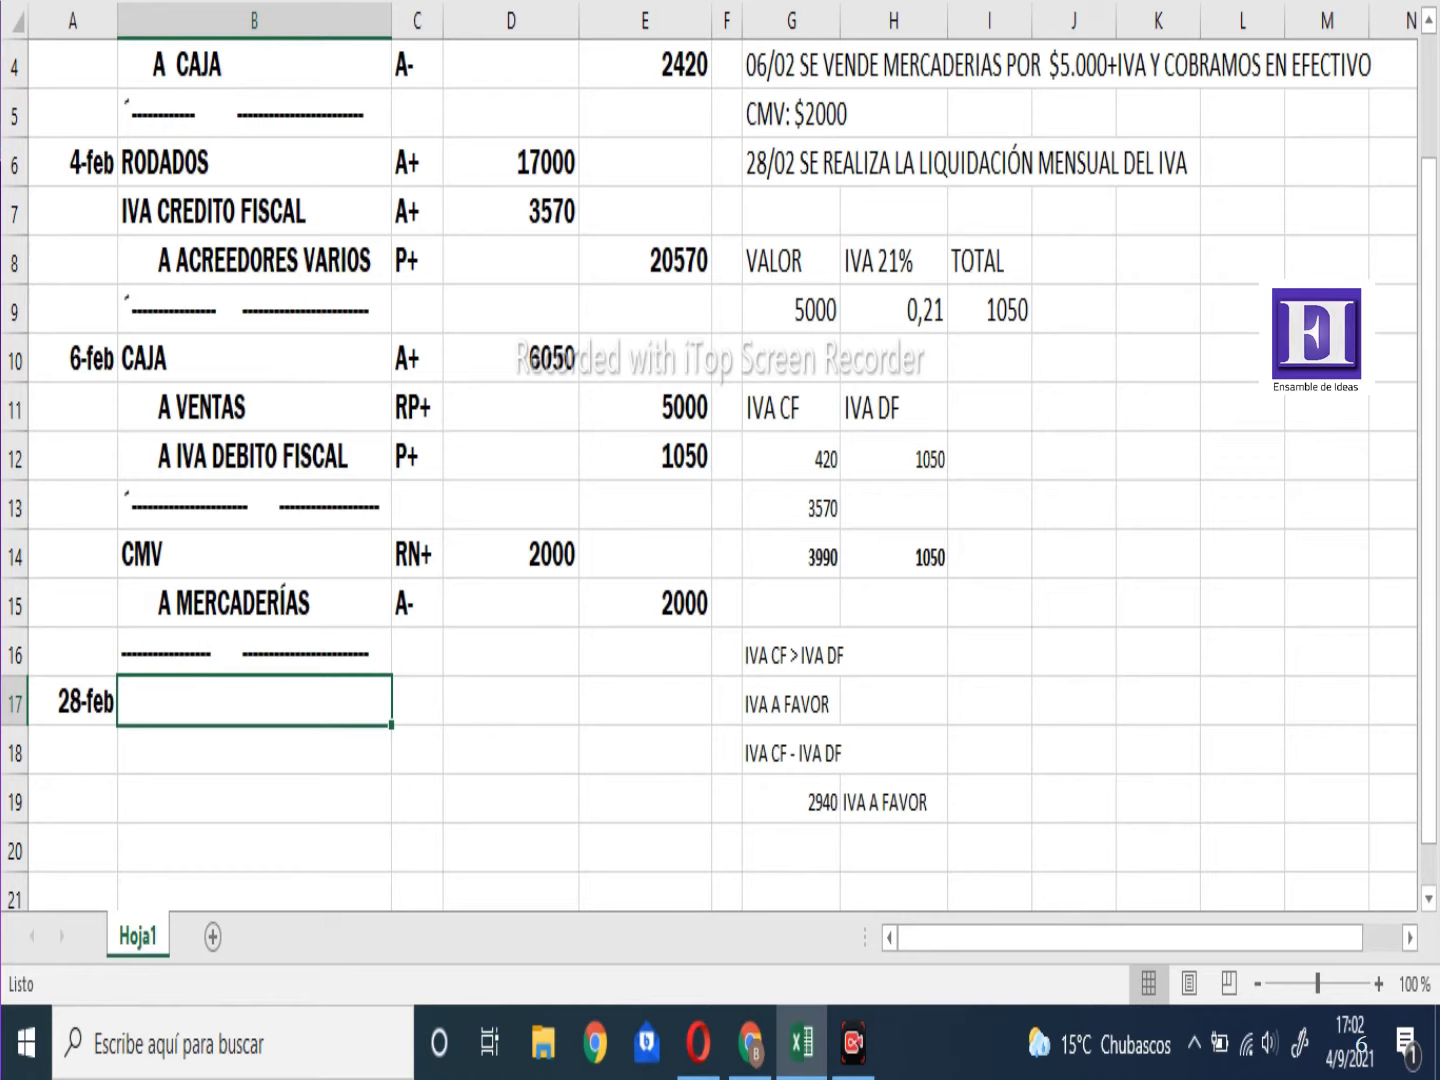
Review the earlier A IVA DEBITO FISCAL line, its P+ class and 1050 credit
click(254, 508)
click(254, 457)
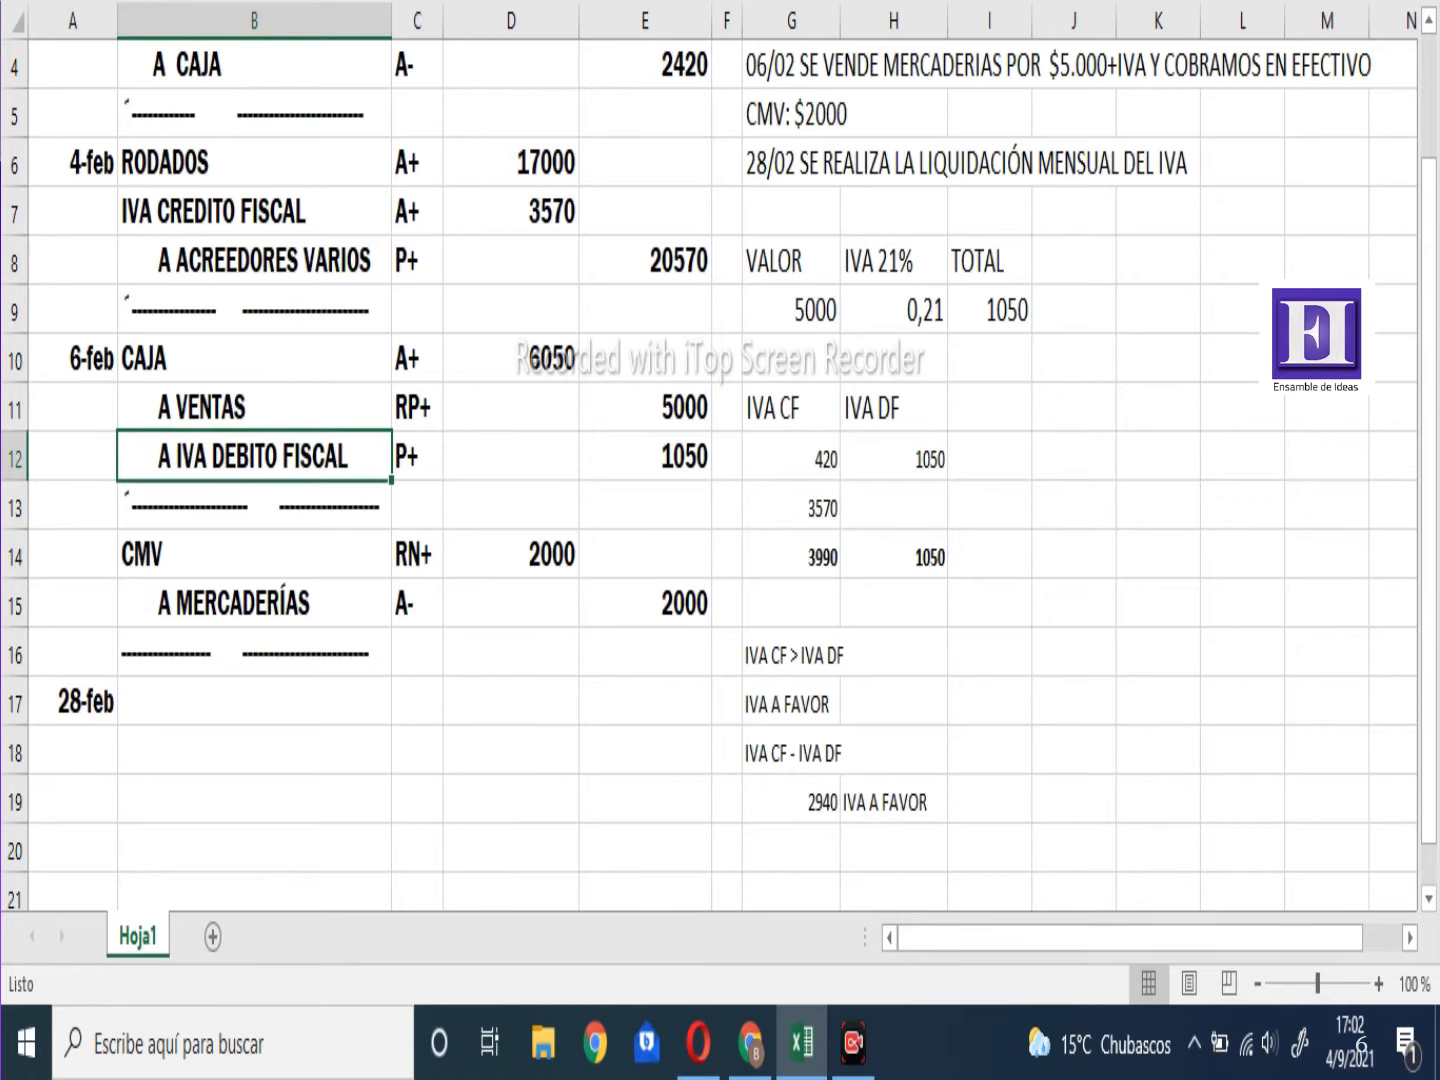
click(417, 456)
click(254, 457)
click(417, 457)
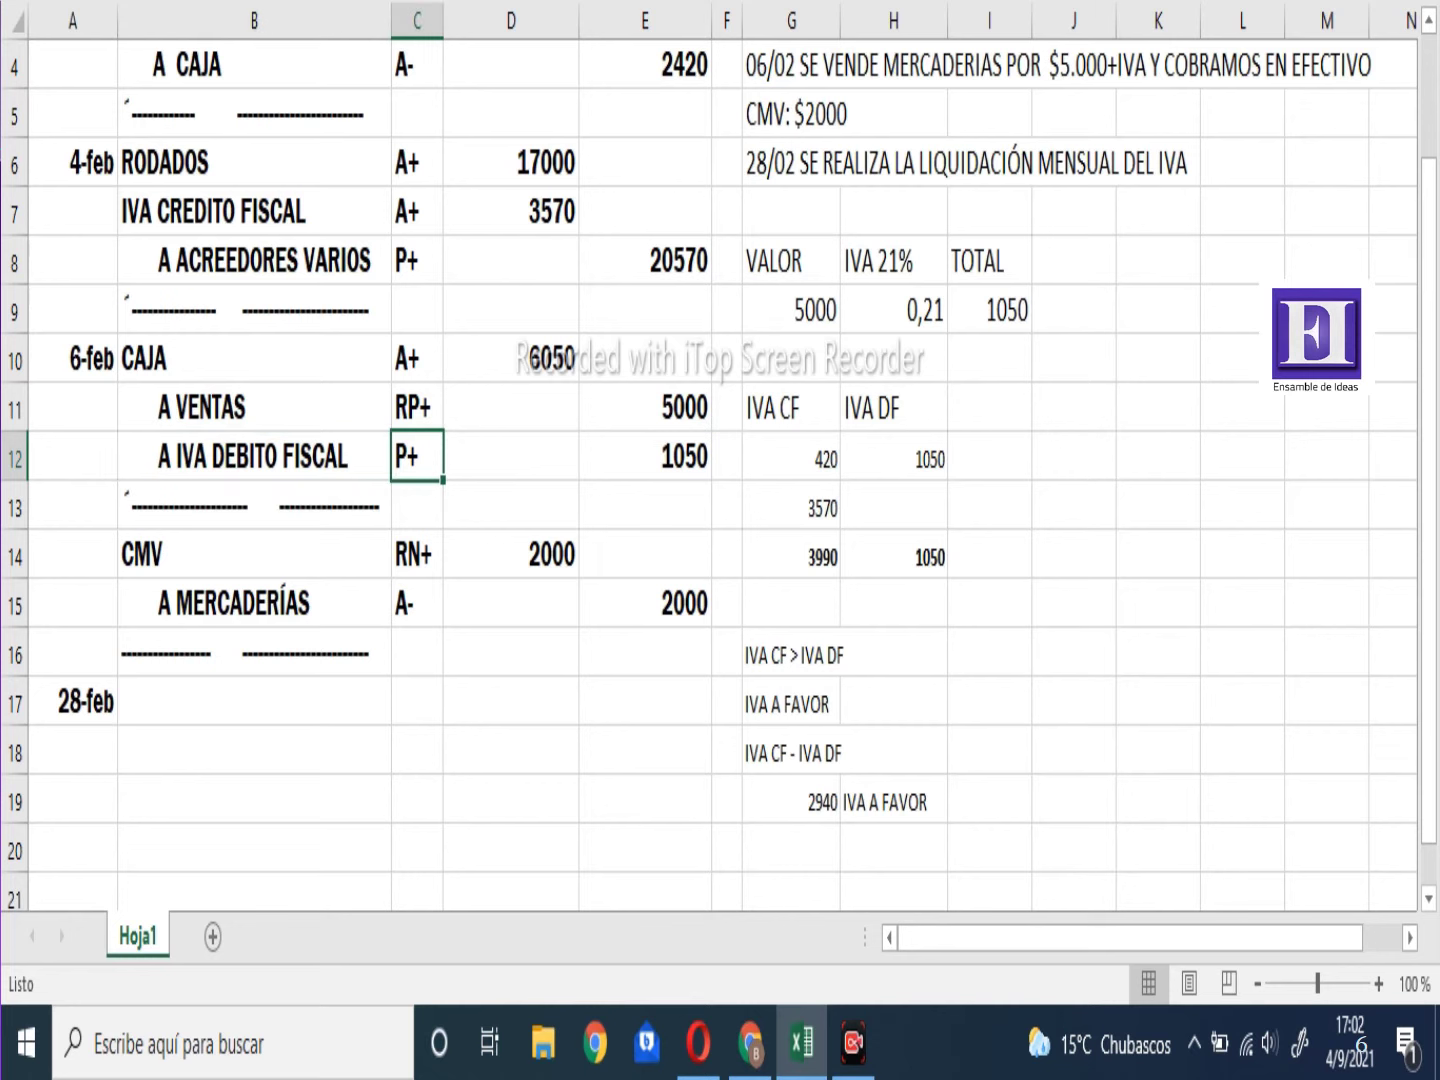
click(644, 456)
scroll(720, 475, up, 1)
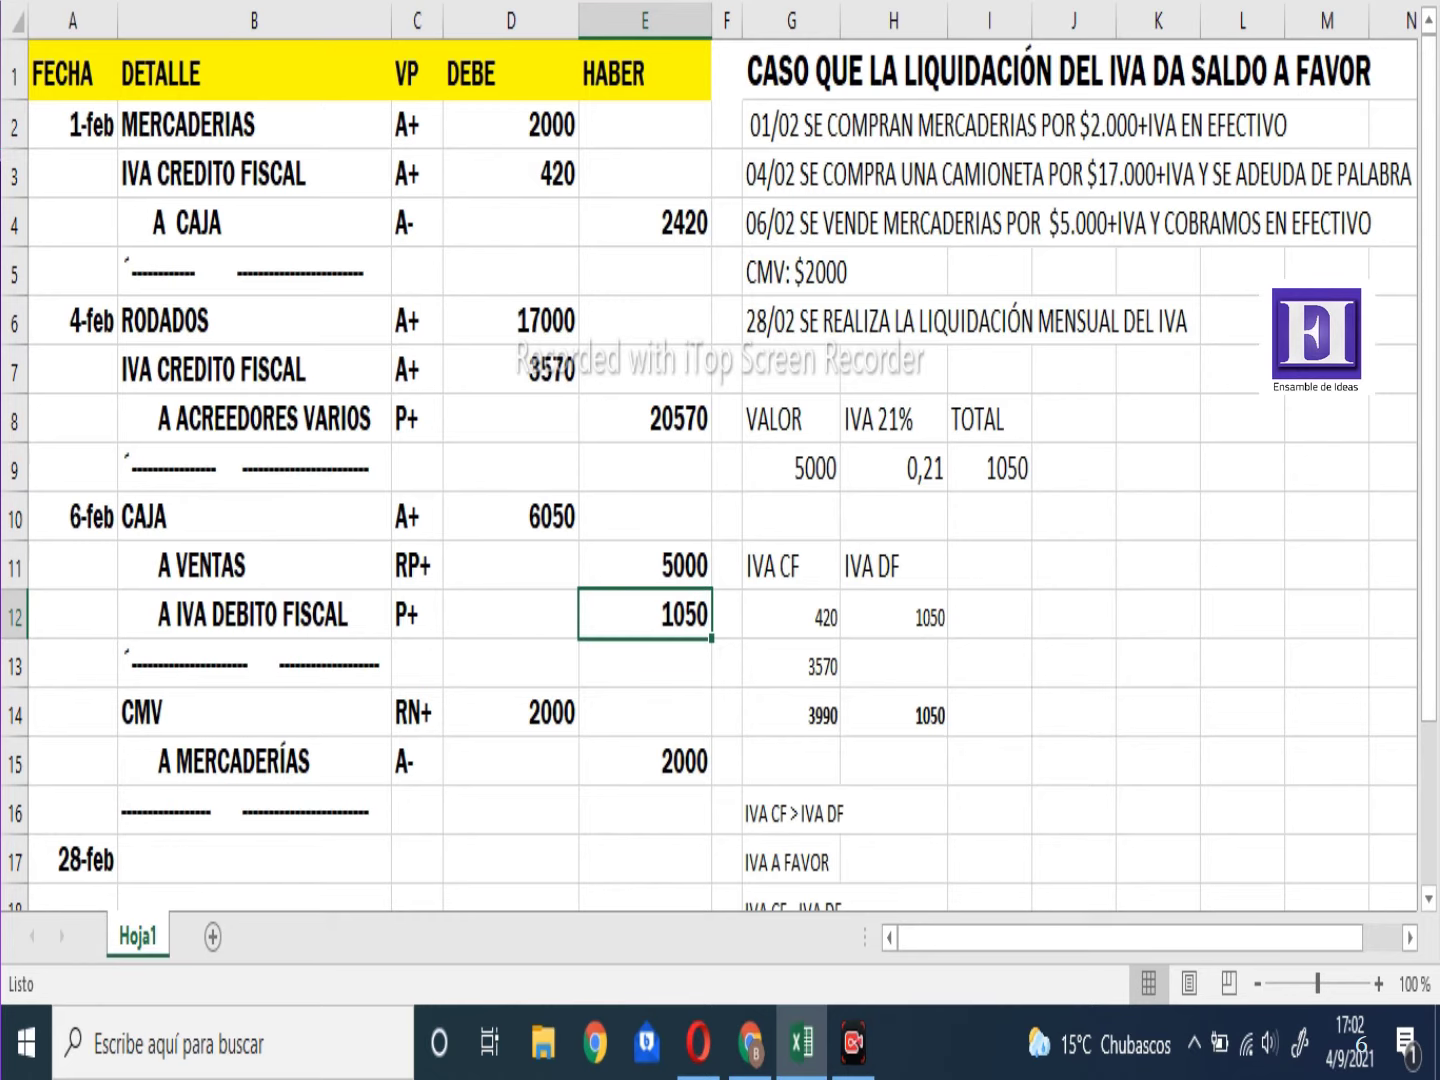
scroll(720, 475, down, 1)
Enter the account IVA A DEBITO FISCAL classed P- in row 17
click(254, 701)
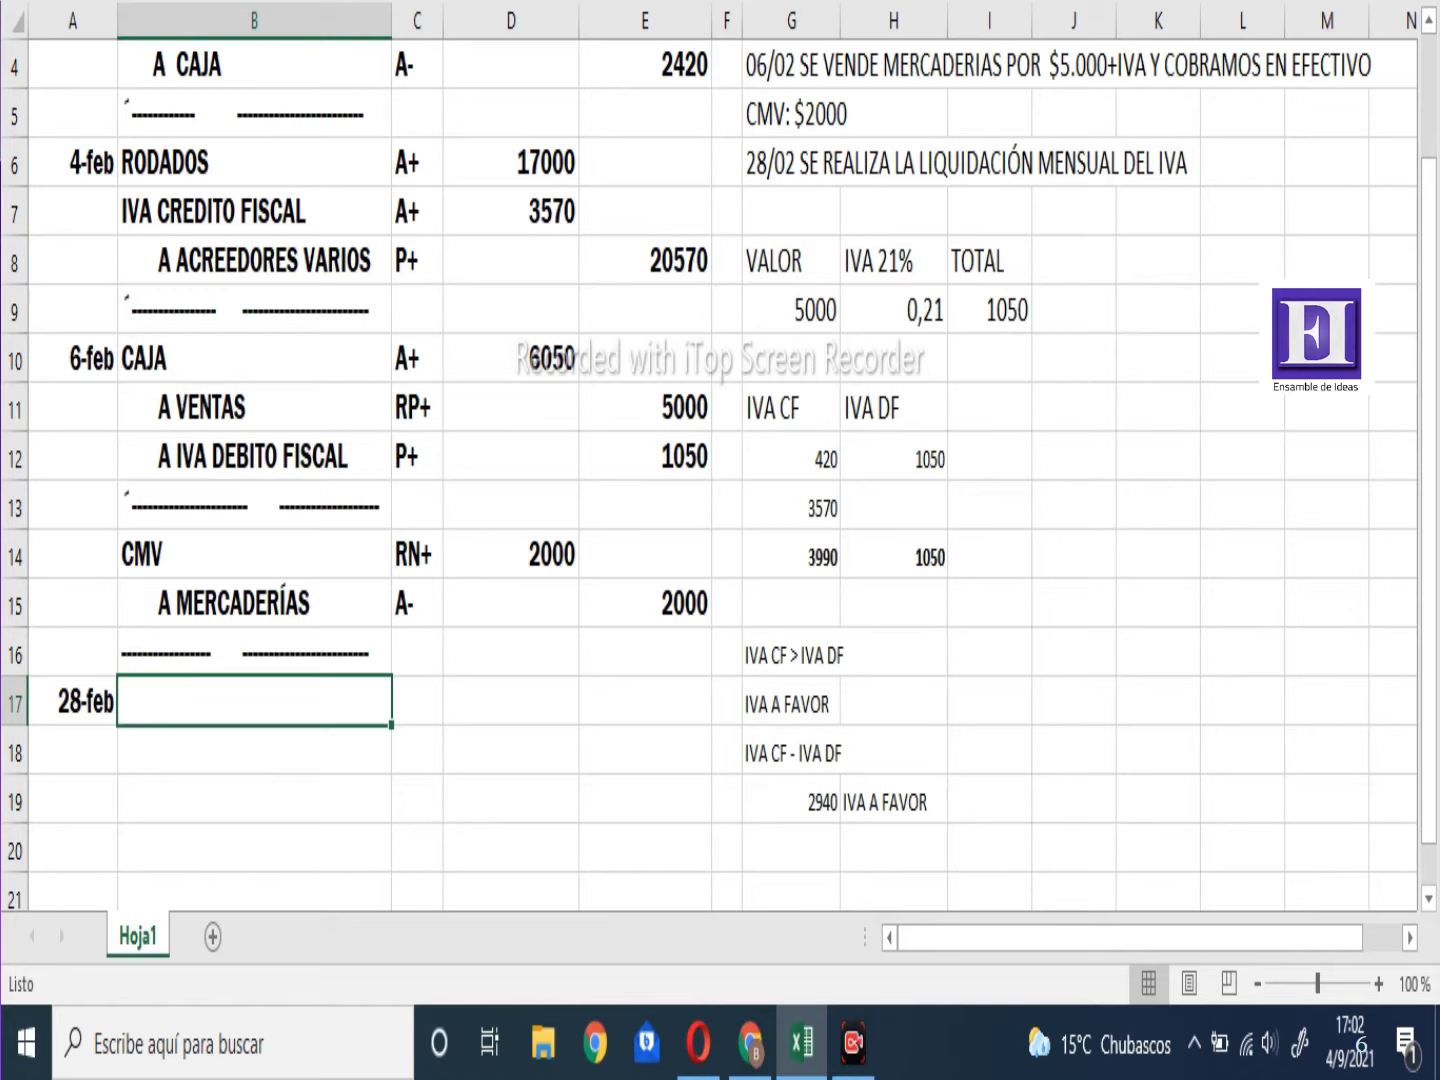
text(IVA )
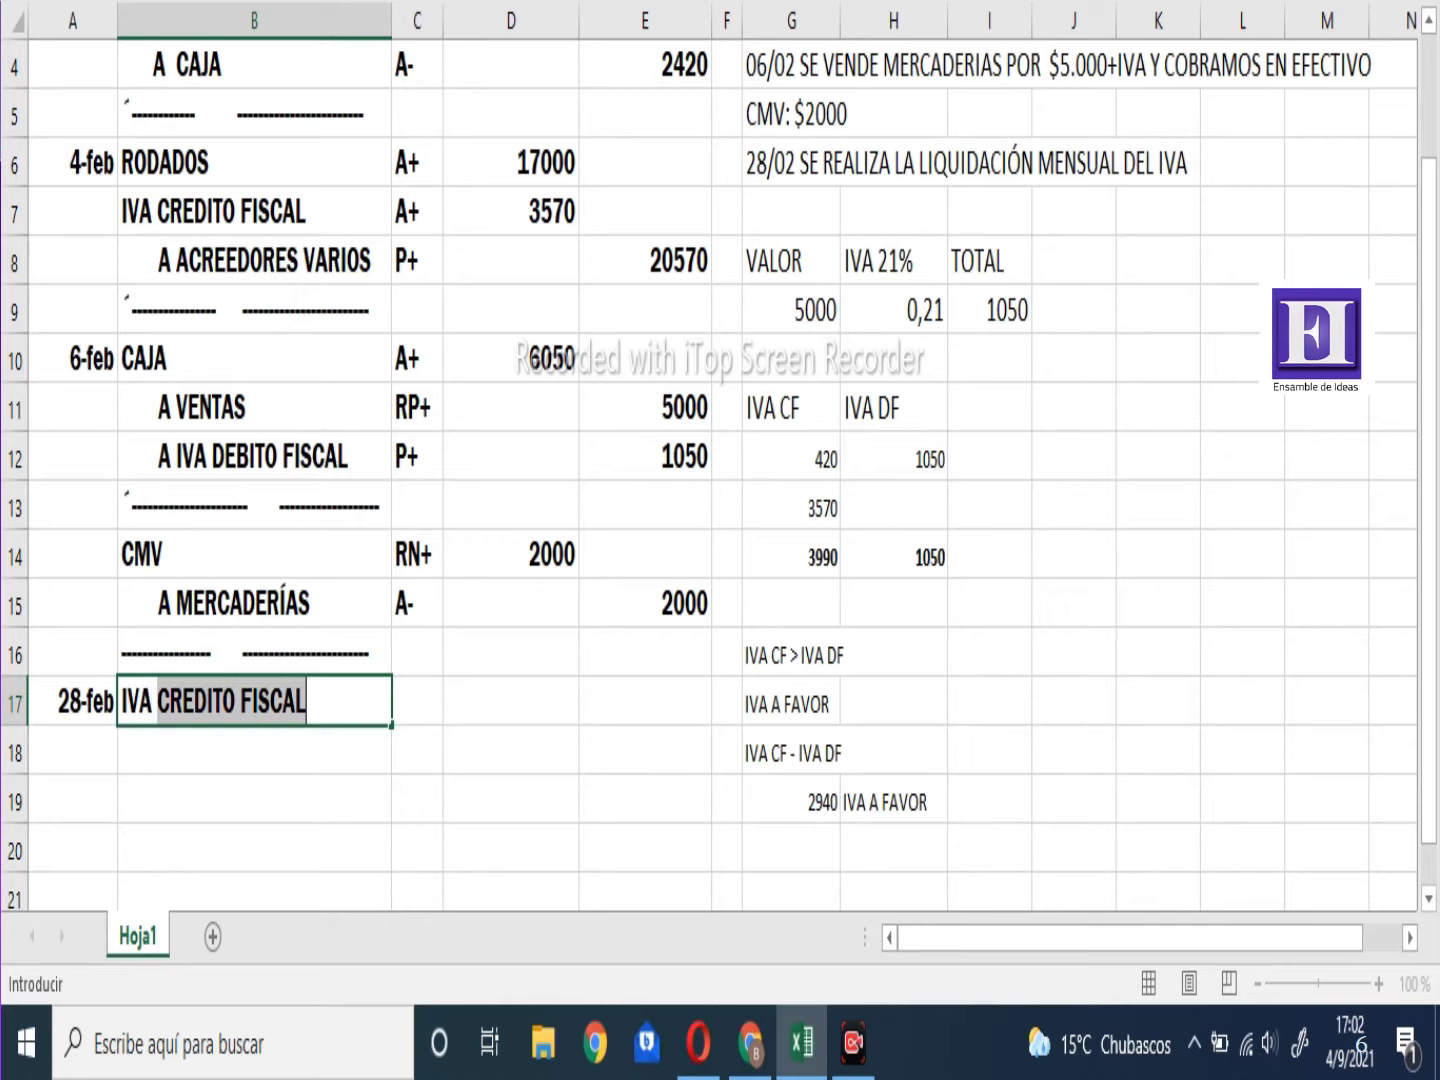
text(A)
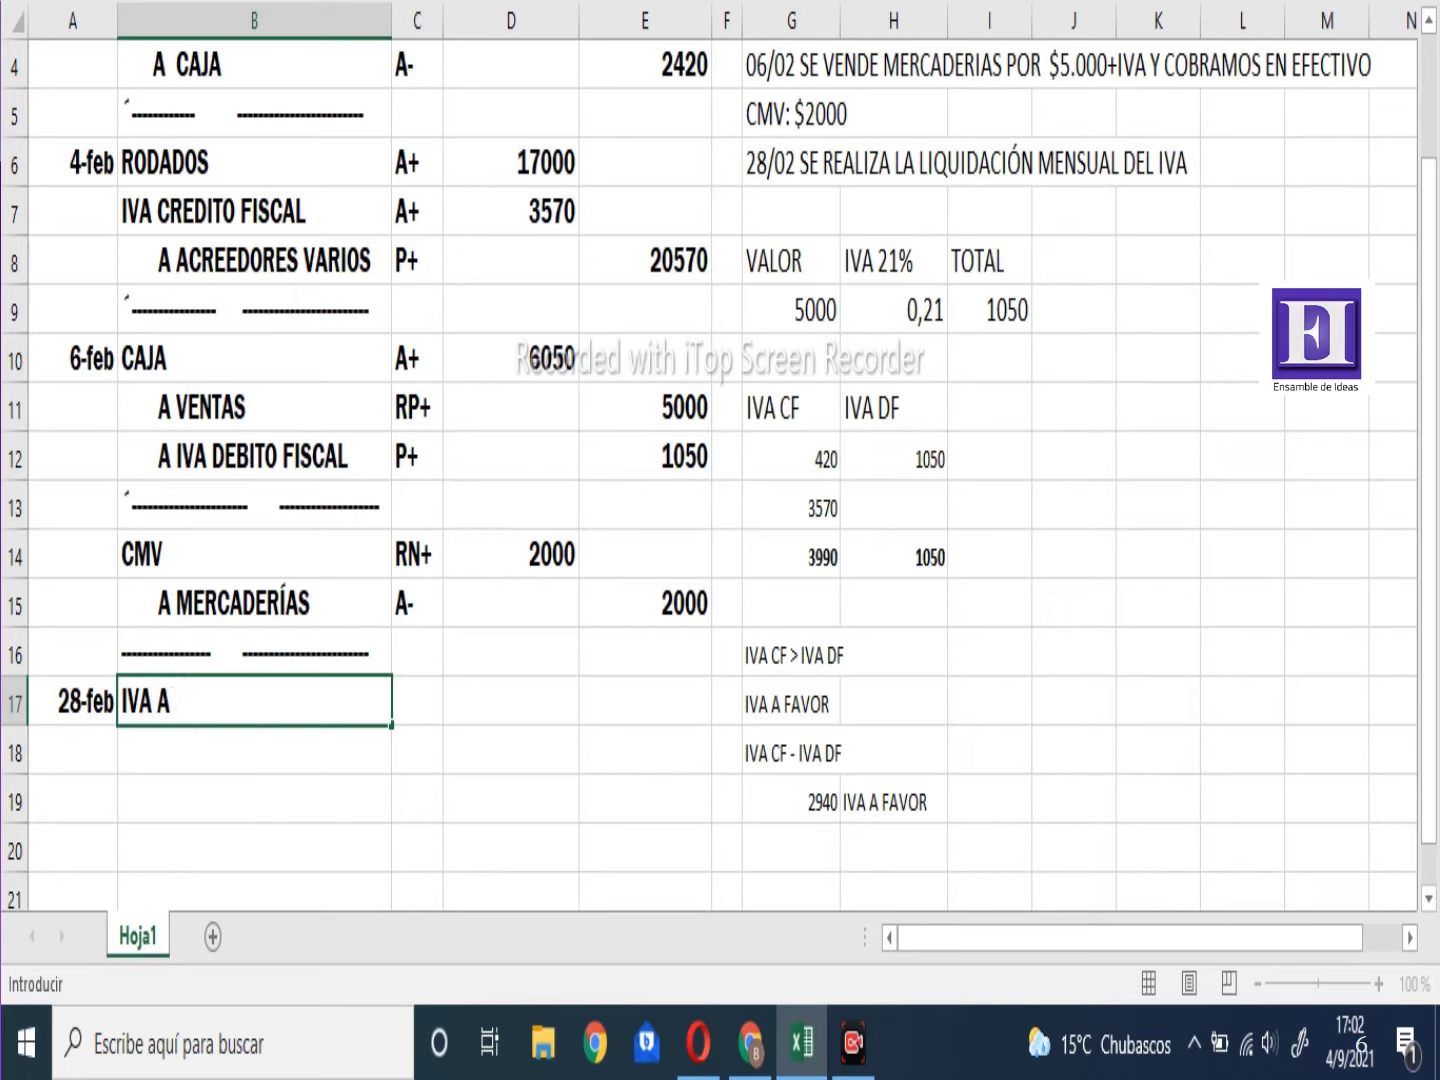
text( DEVITO)
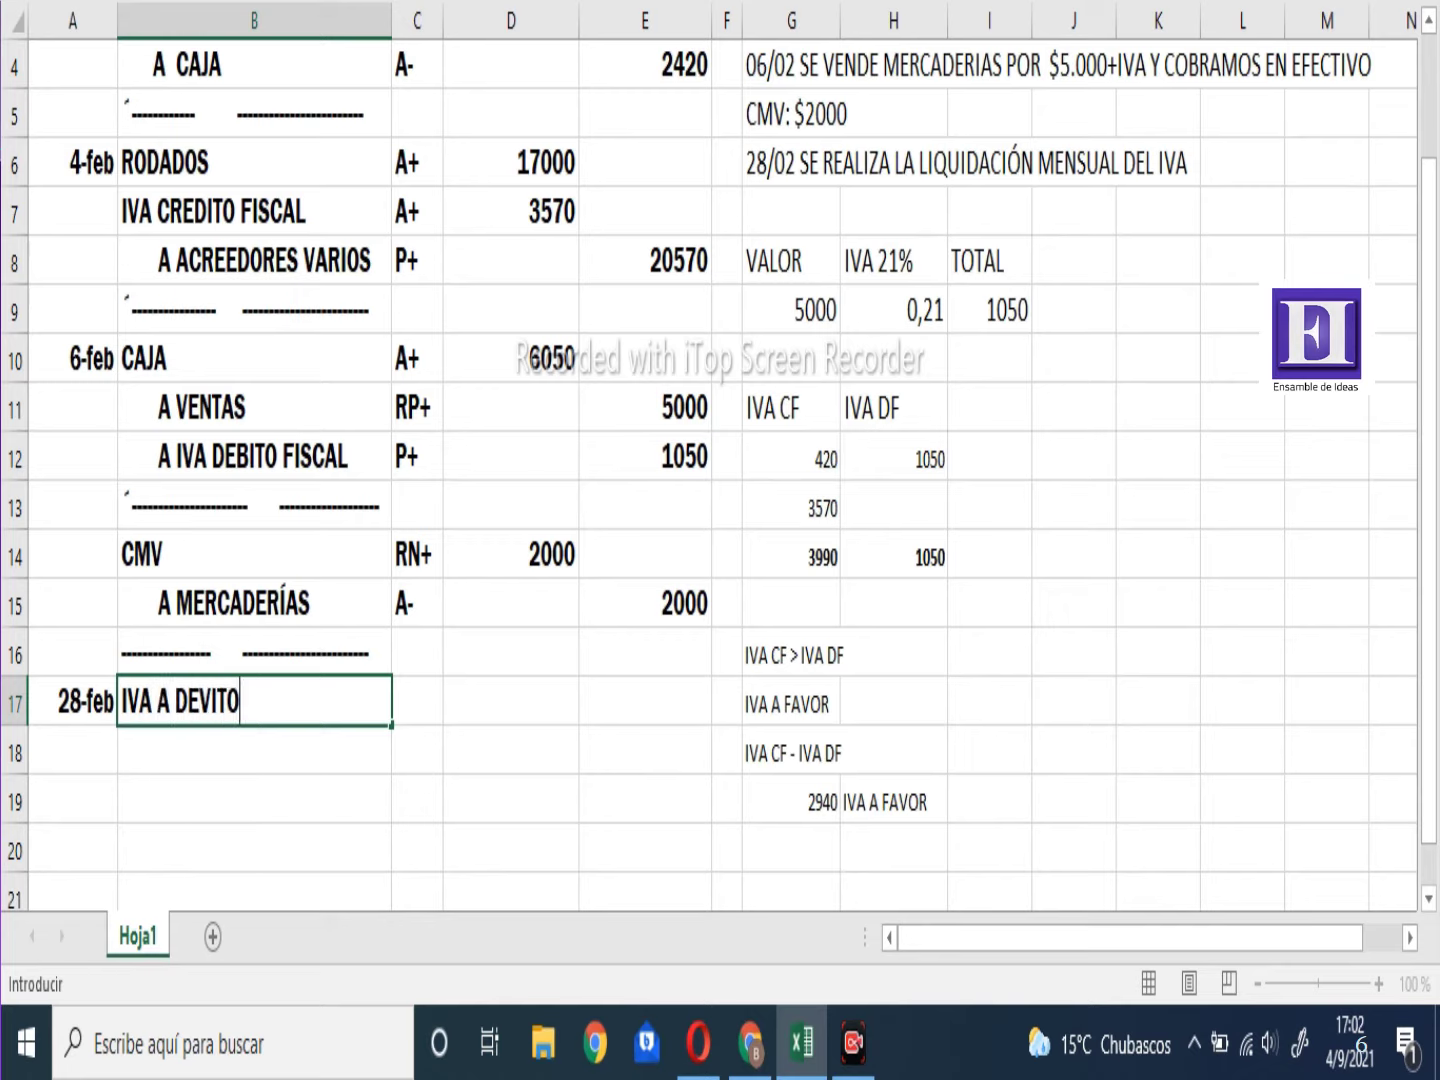
key(BackSpace)
key(BackSpace)
key(BackSpace)
key(BackSpace)
text(BIRTO)
key(BackSpace)
key(BackSpace)
key(BackSpace)
text(TO FISCLA)
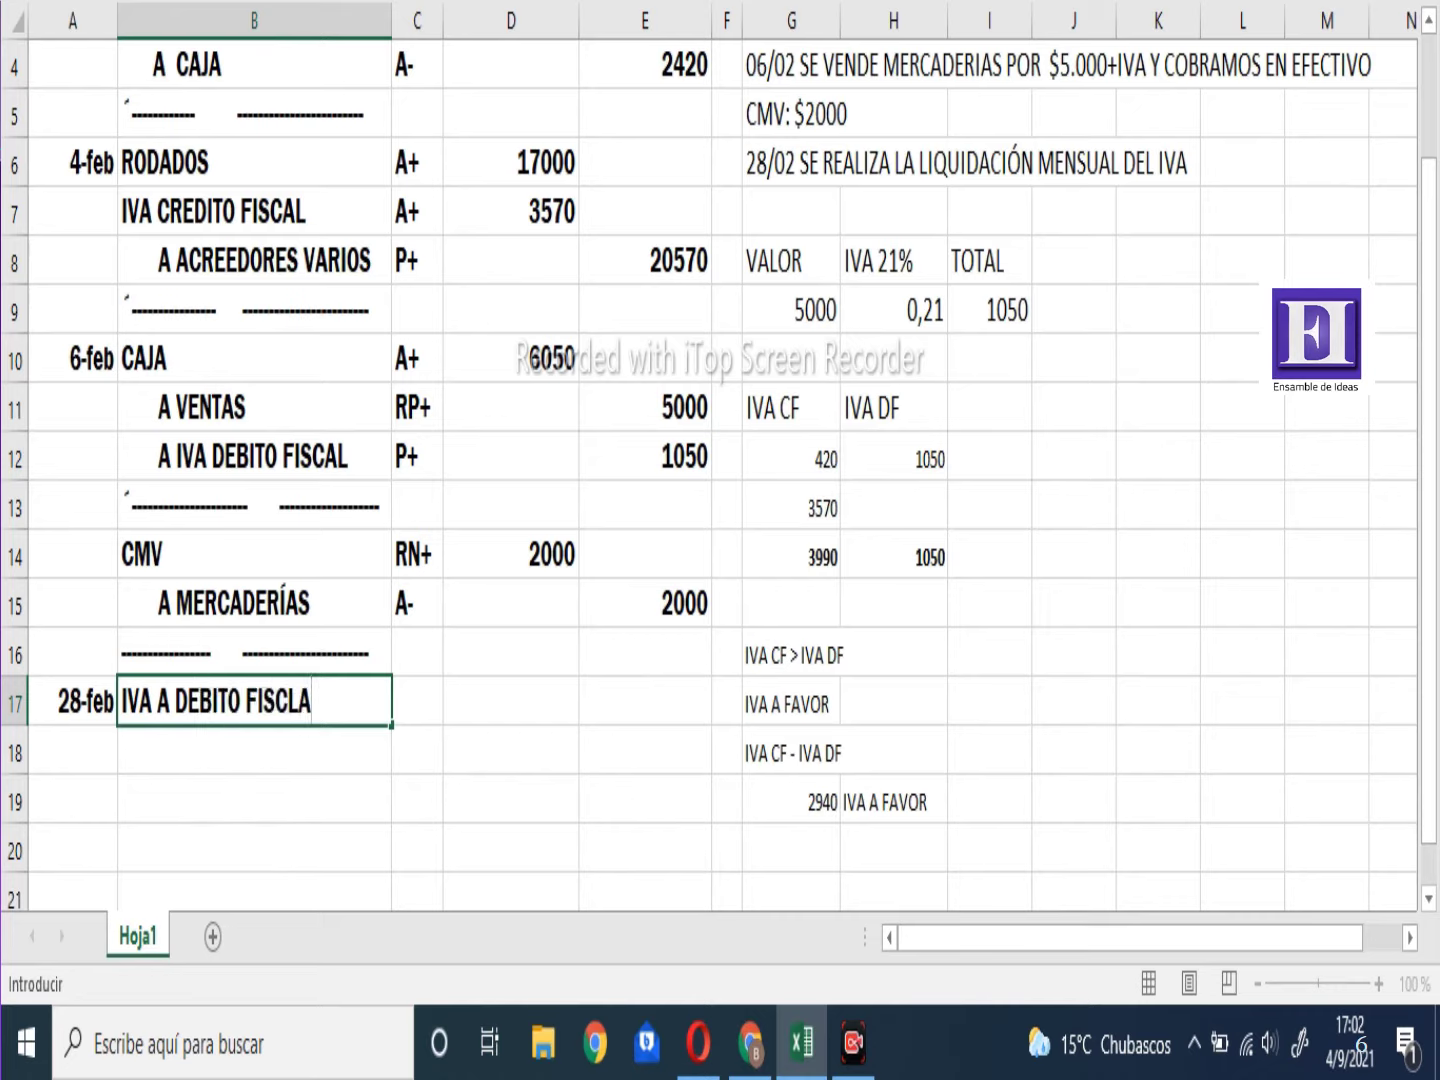
key(BackSpace)
key(BackSpace)
text(AL)
key(Tab)
text(P+)
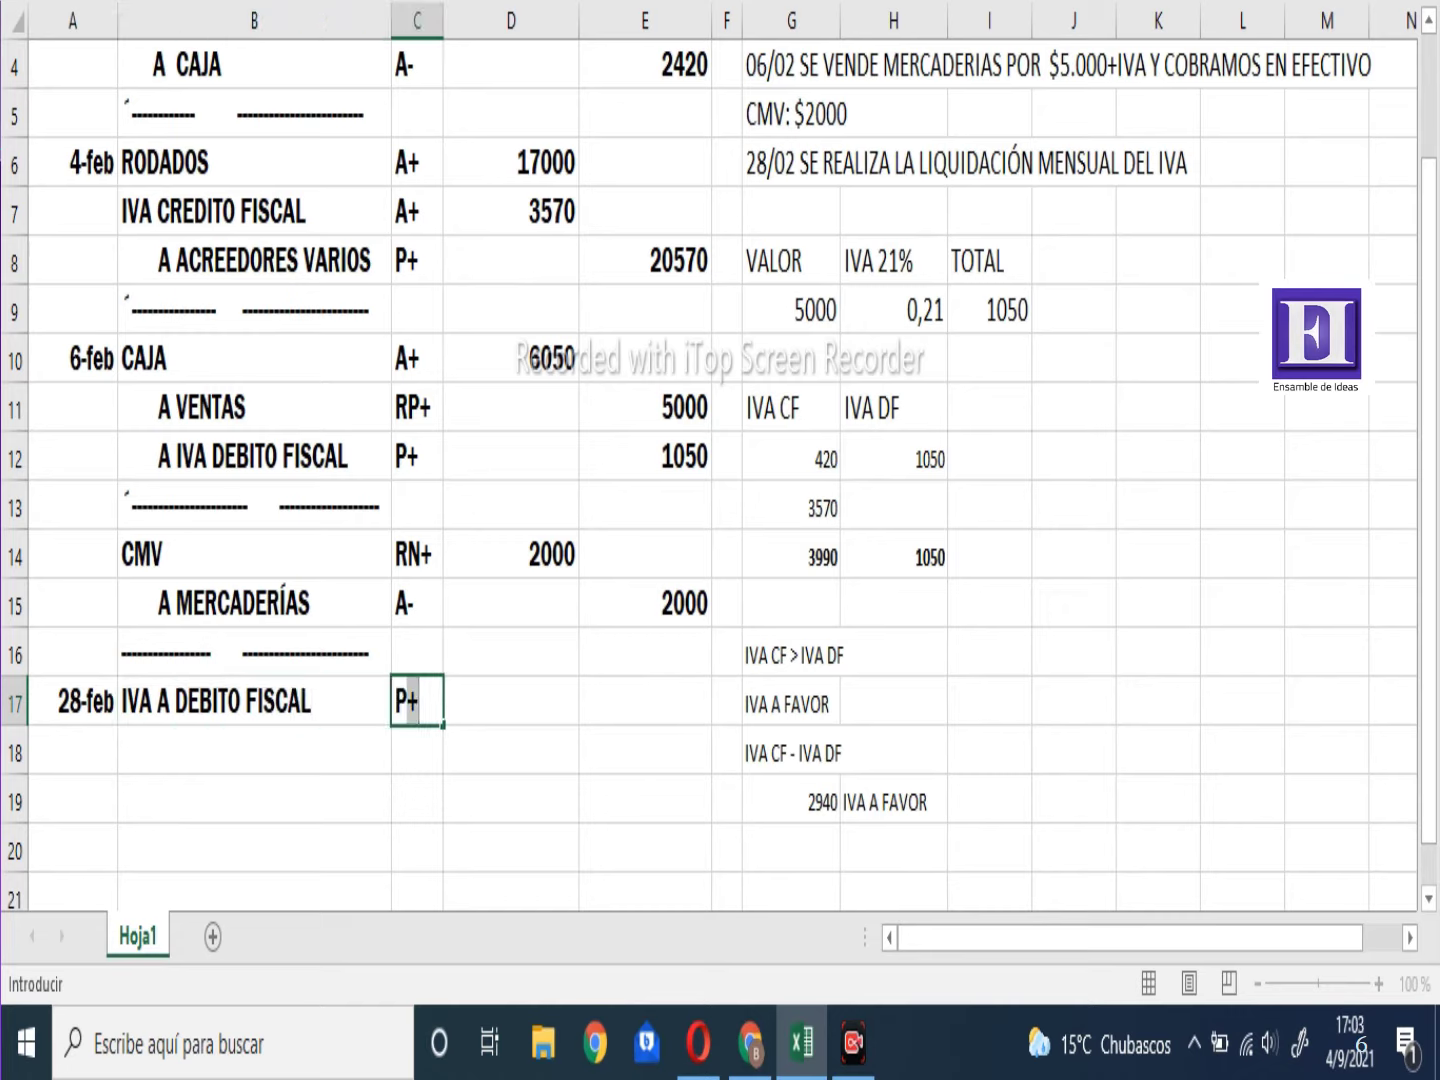
key(BackSpace)
text(-)
key(Tab)
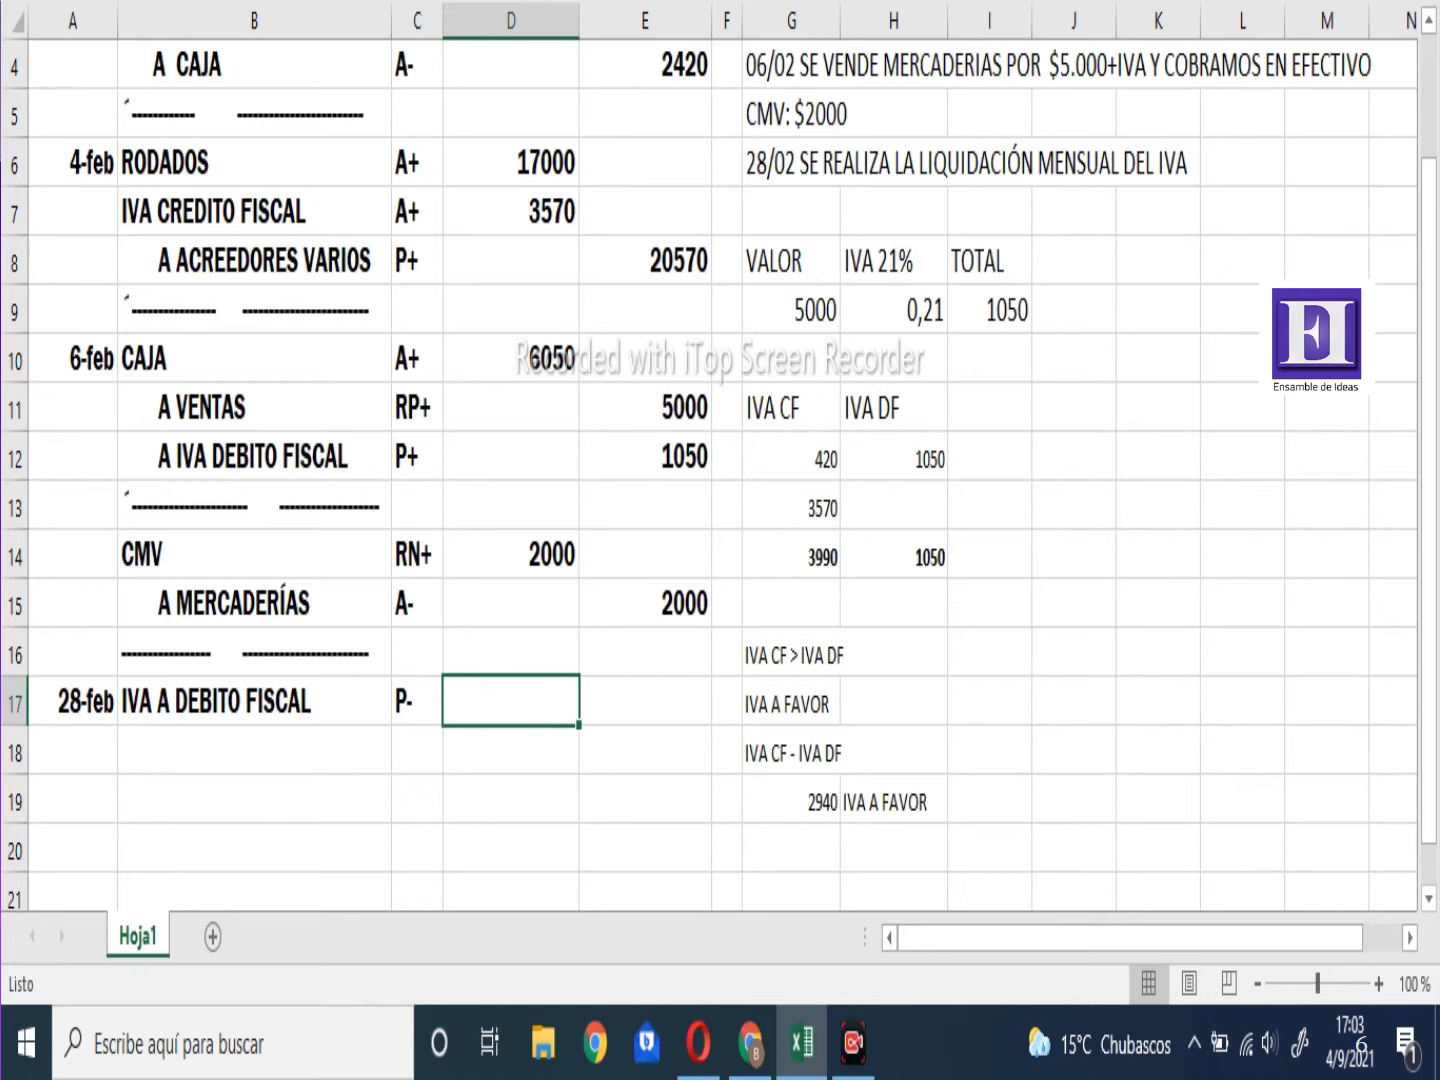
Debit IVA A DEBITO FISCAL 1050, matching the IVA DF total
click(893, 556)
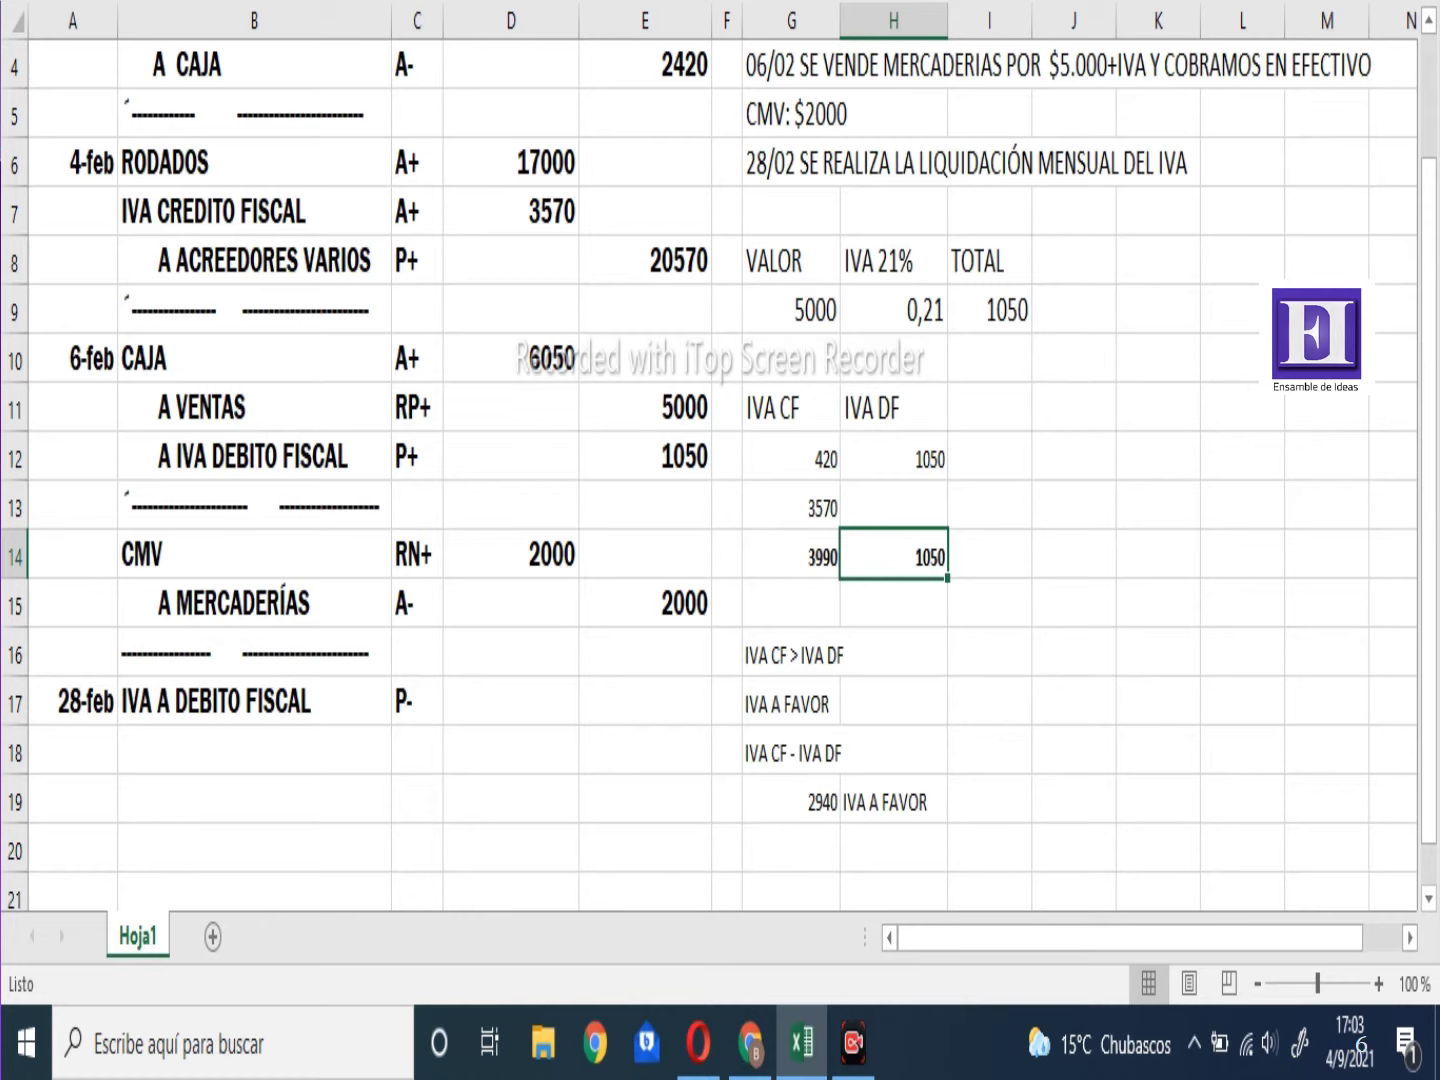
click(511, 701)
text(1050)
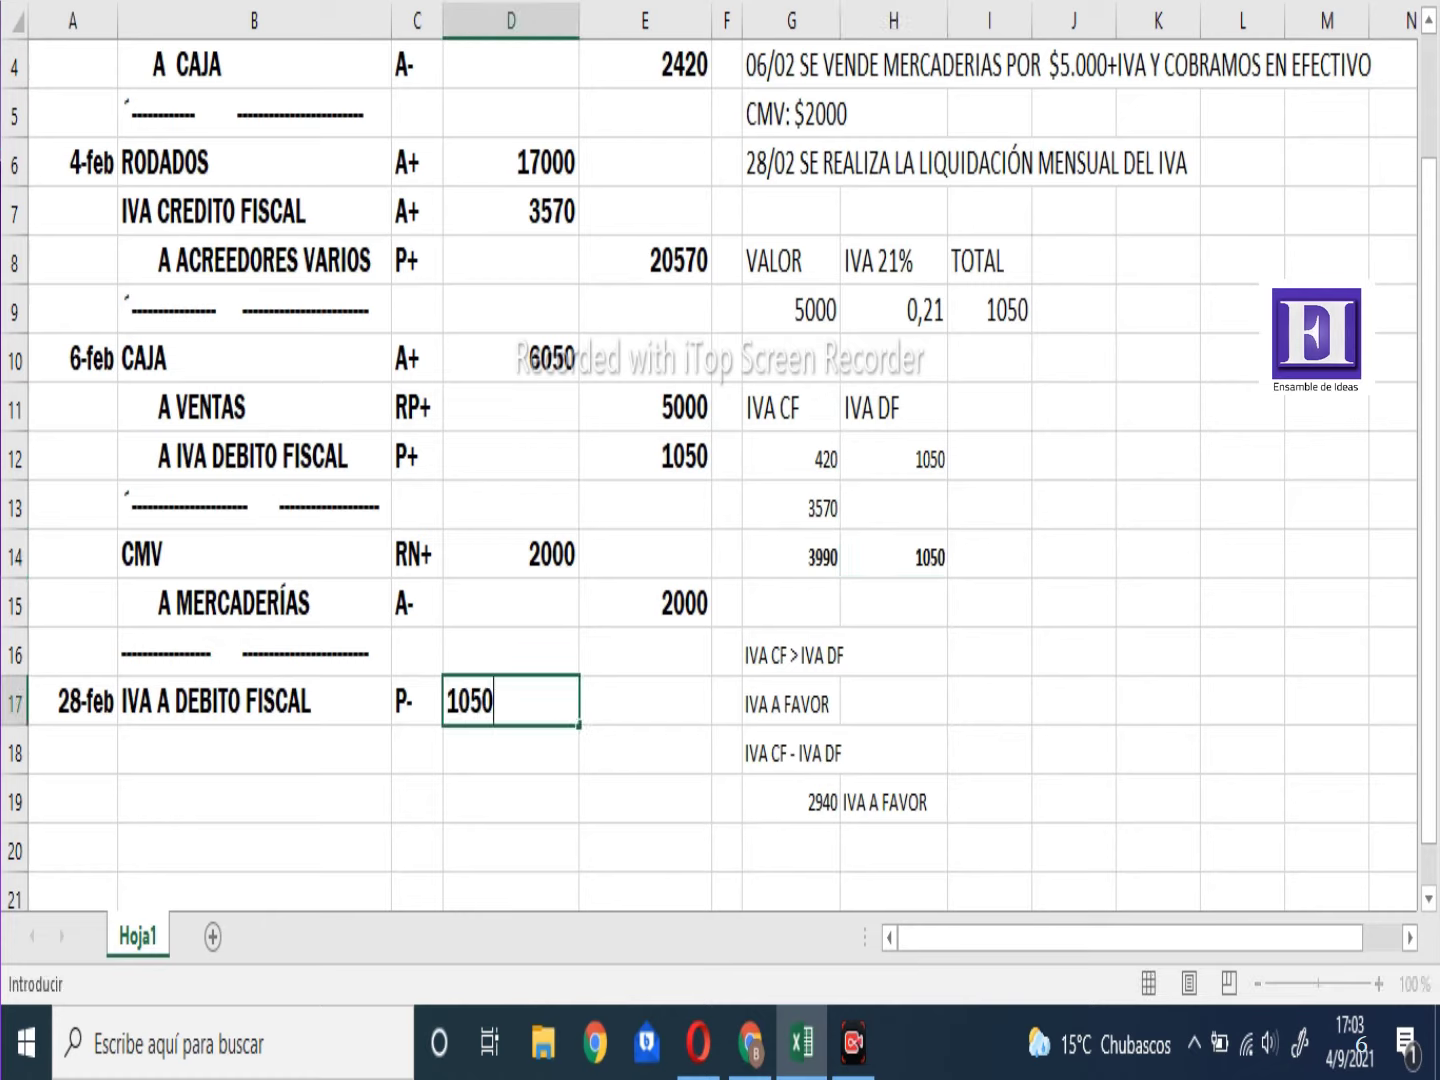
key(Return)
Add the credit line A IVA CREDITO FISCAL classed A- in row 19
key(Down)
key(Left)
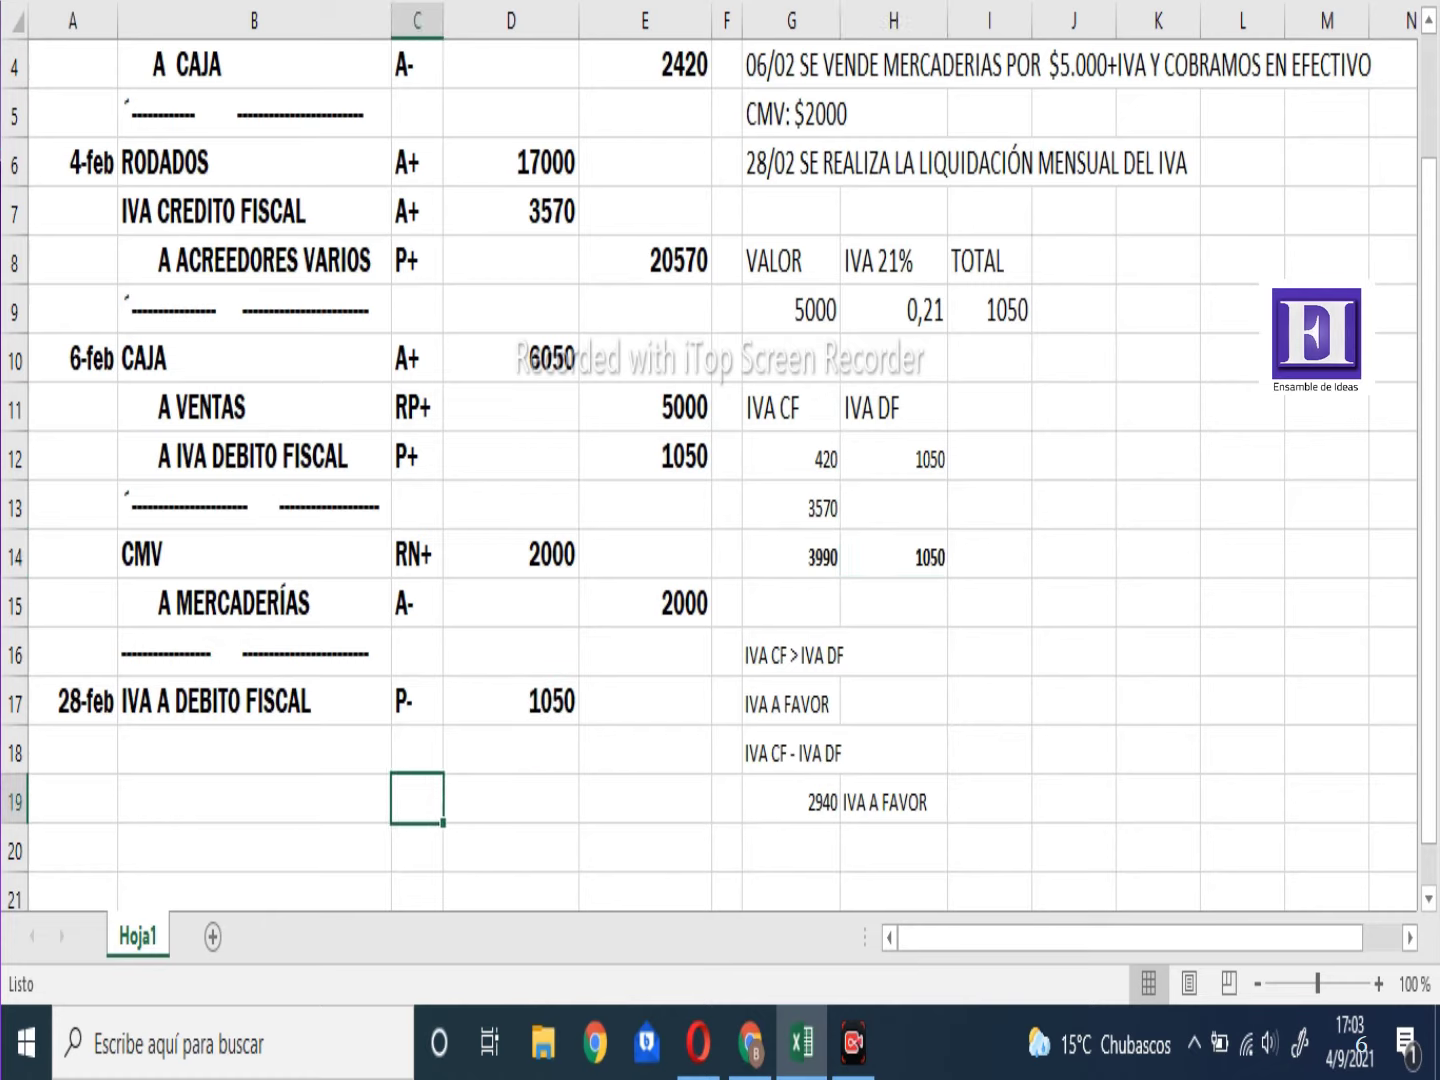
key(Left)
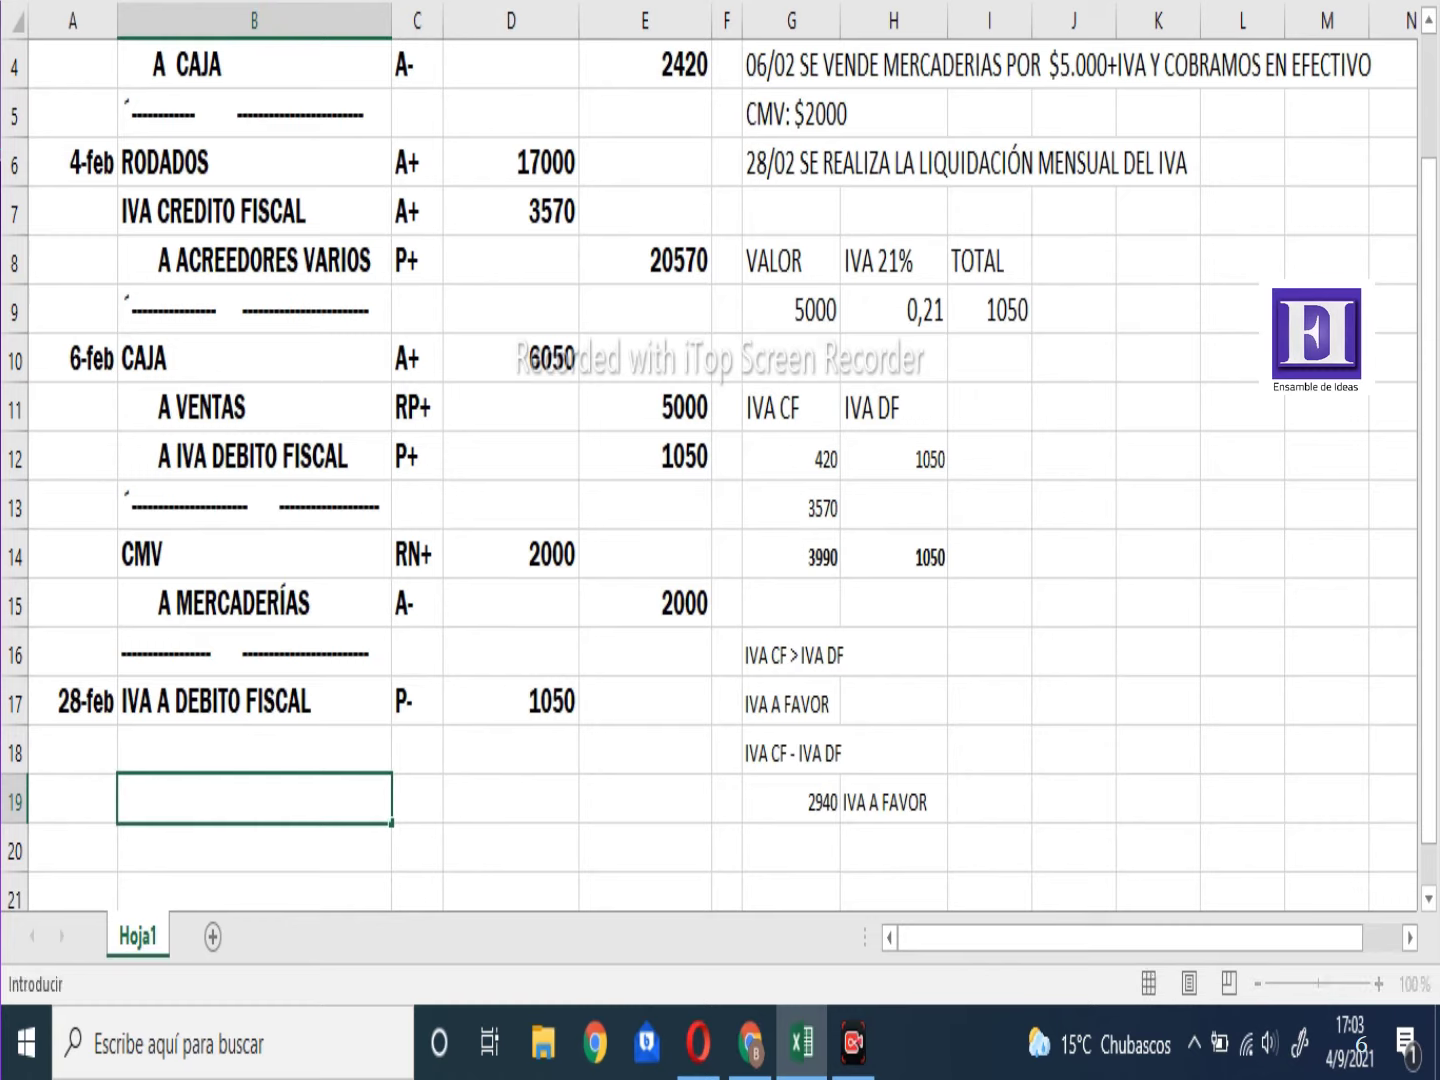
key(BackSpace)
text(A IVA CREDI)
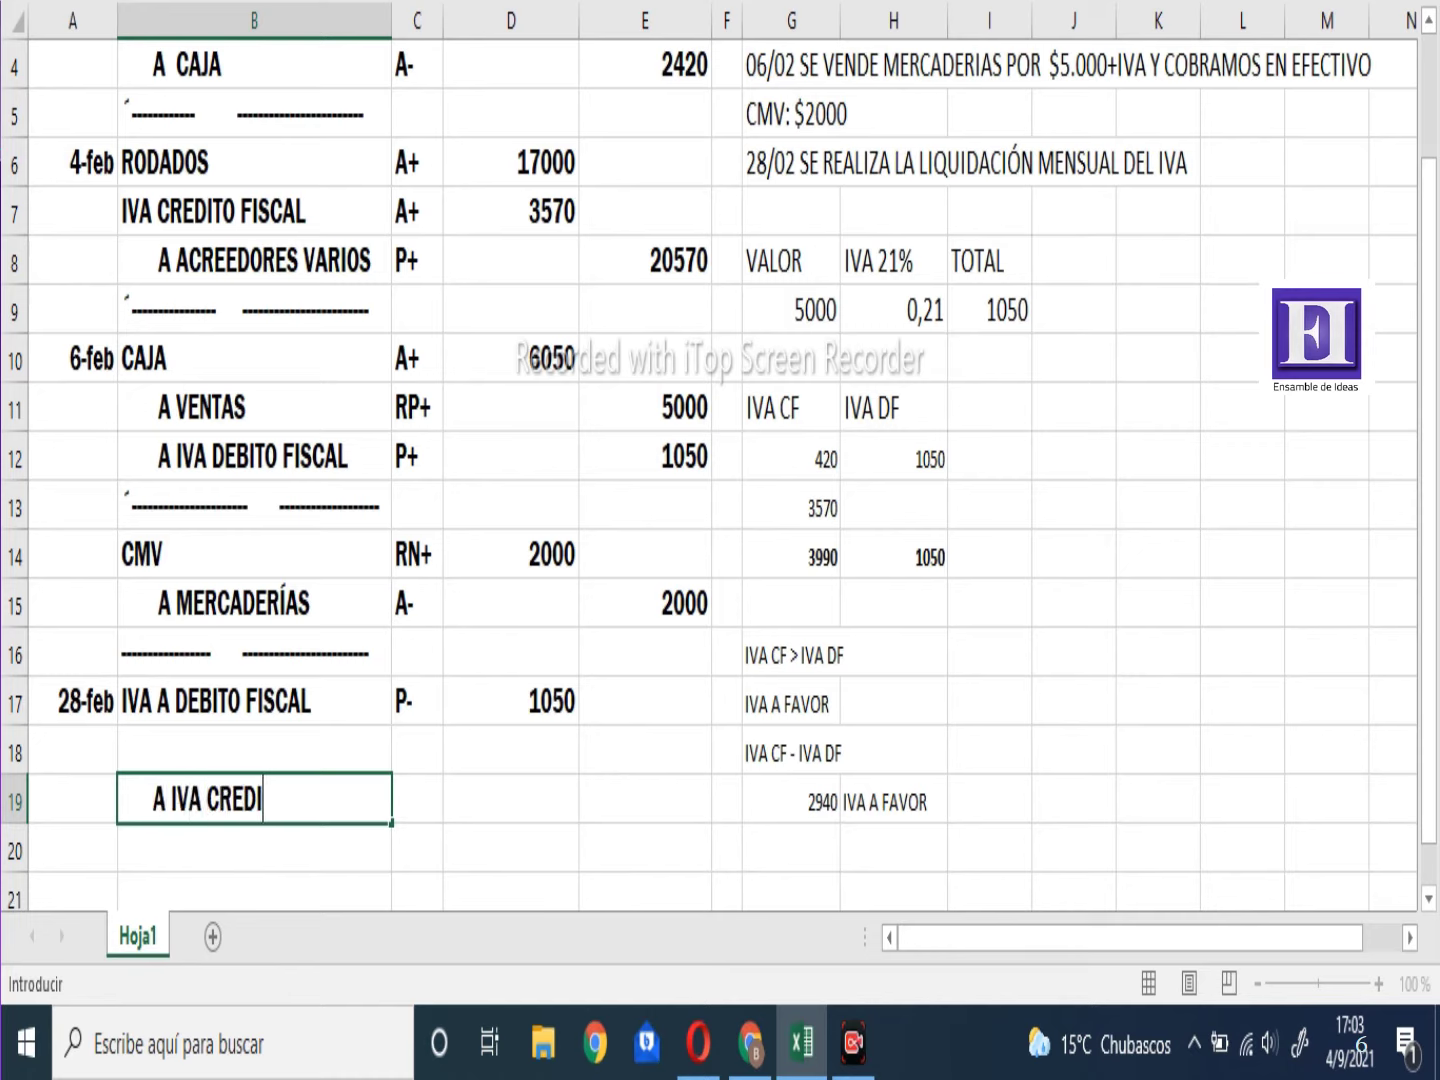
text(TO FISCAL)
key(Tab)
text(A-)
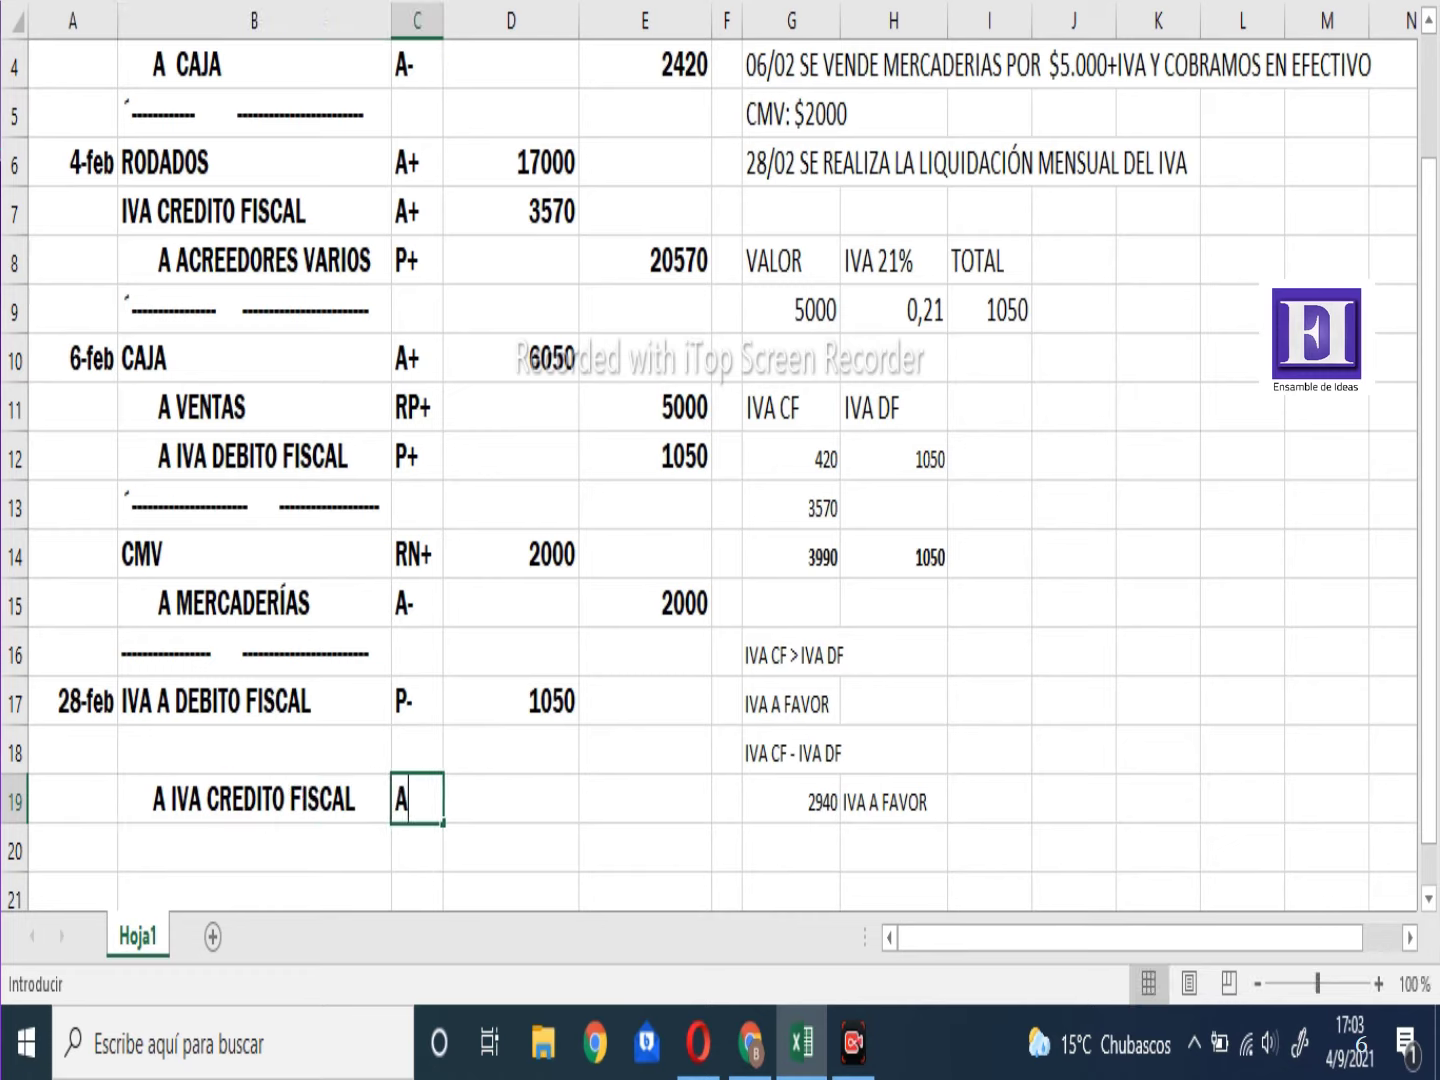
key(Tab)
Review the journal amounts and select the IVA CF figures to verify their 3990 sum
key(Up)
key(Up)
key(Up)
key(Up)
key(Up)
key(Up)
key(Up)
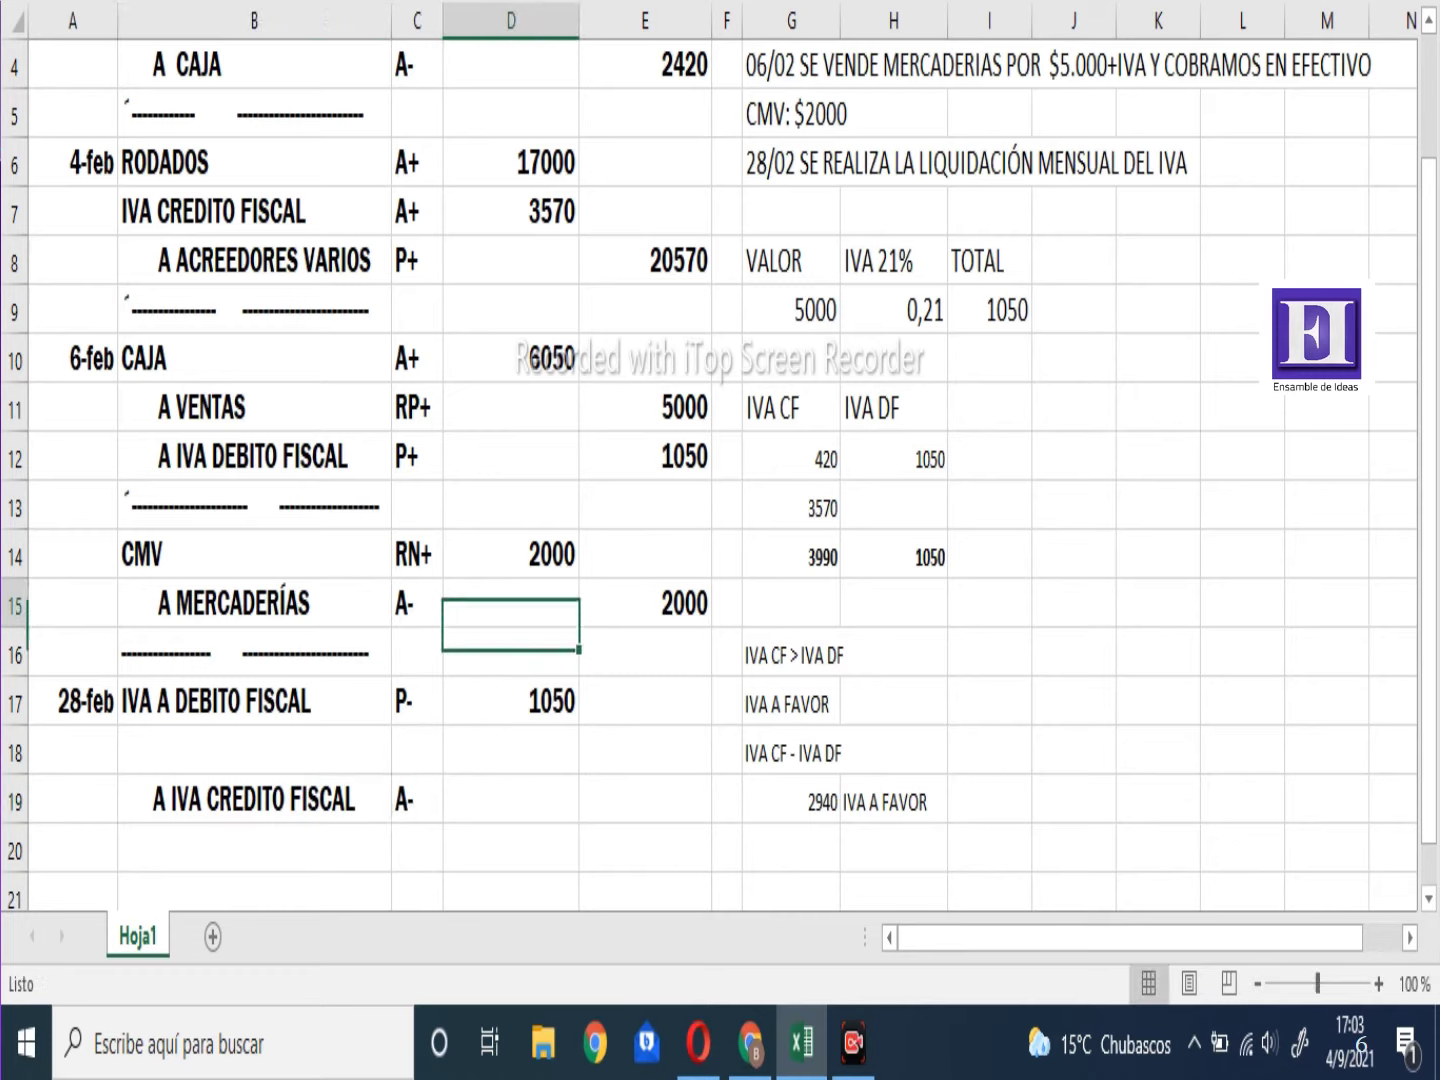
key(Up)
key(Up)
key(Up)
key(Up)
key(Up)
key(Up)
key(Up)
key(Up)
key(Up)
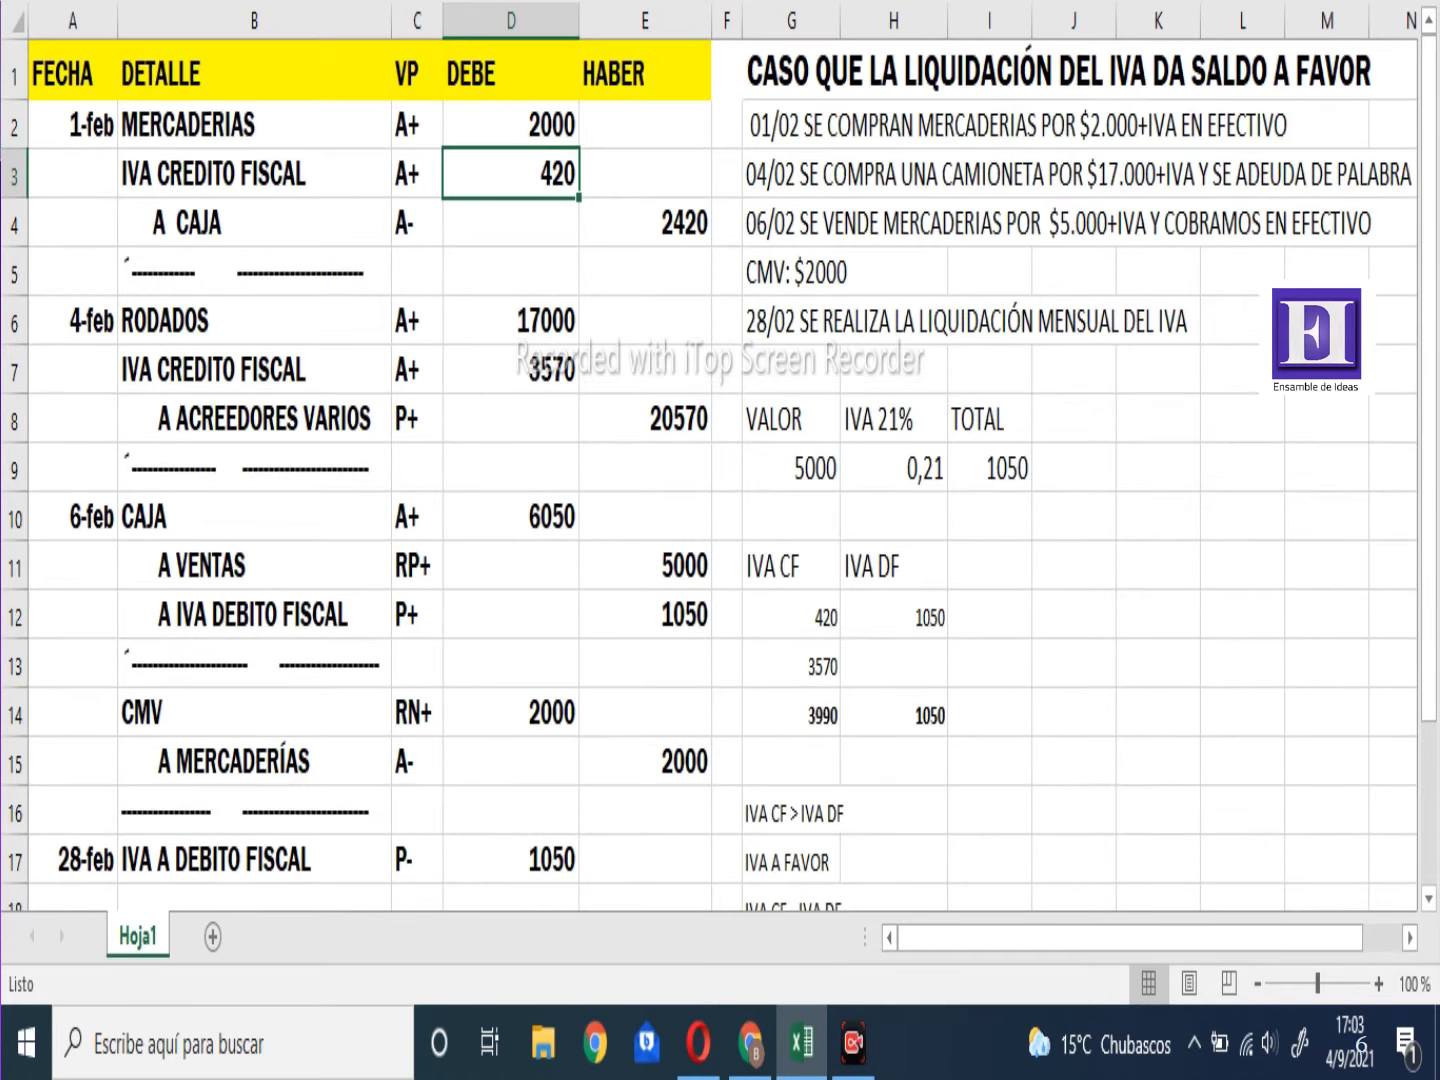
key(Left)
key(Left)
key(Right)
key(Right)
key(Right)
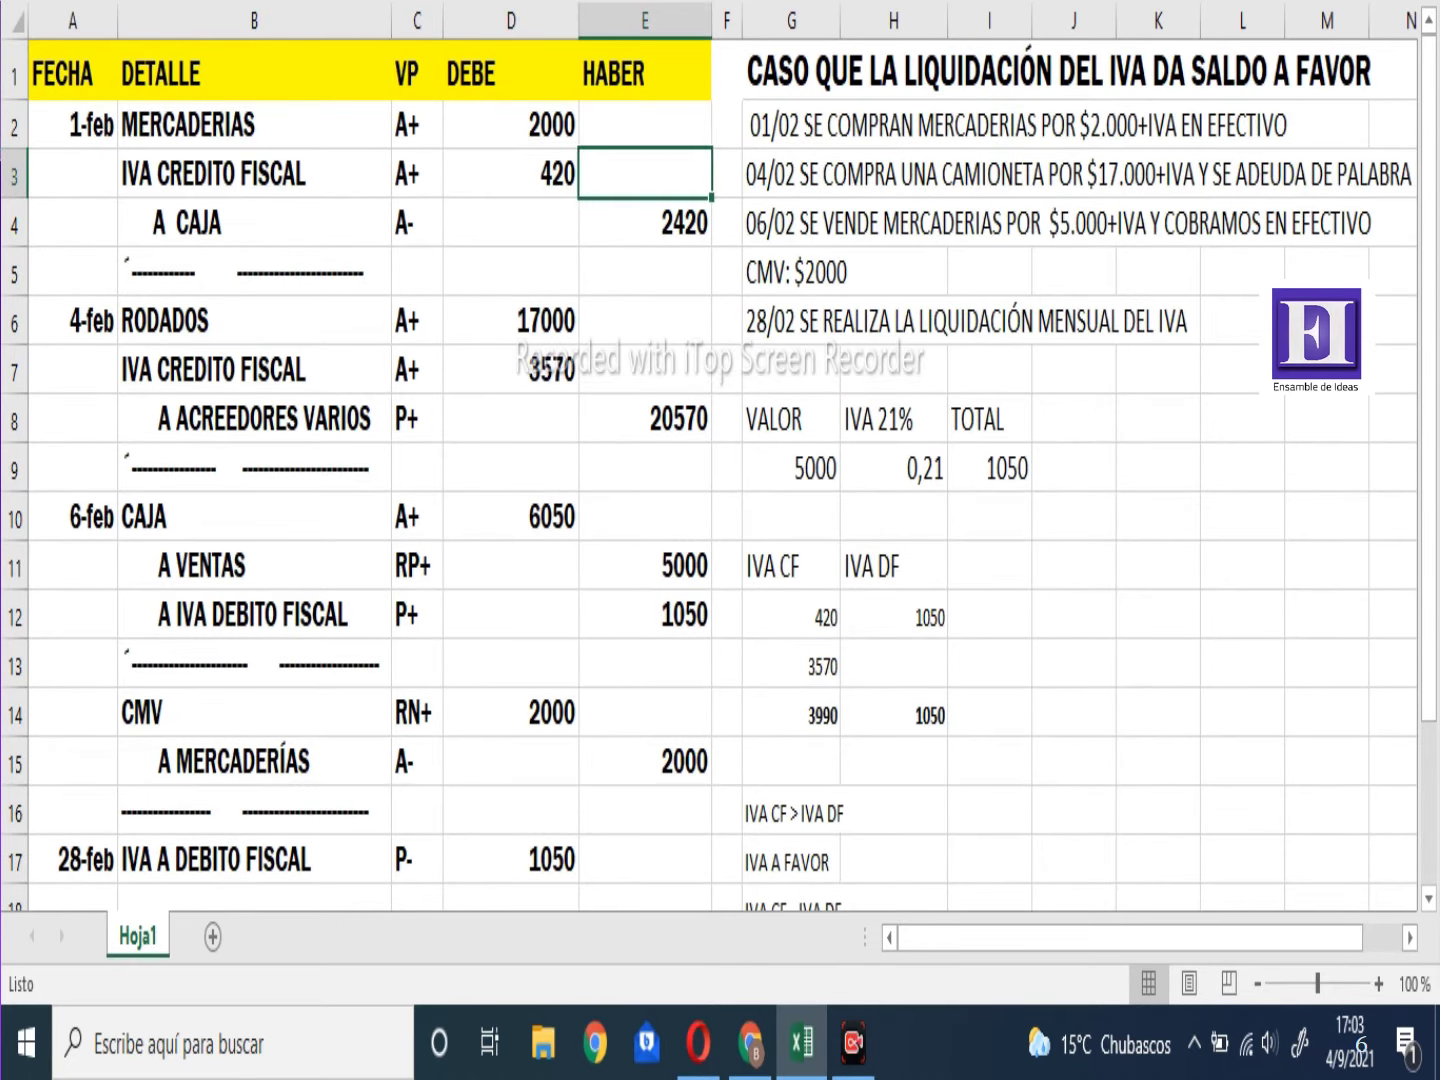
key(Down)
key(Left)
key(Left)
key(Up)
key(Right)
key(Down)
key(Down)
key(Down)
key(Down)
key(Down)
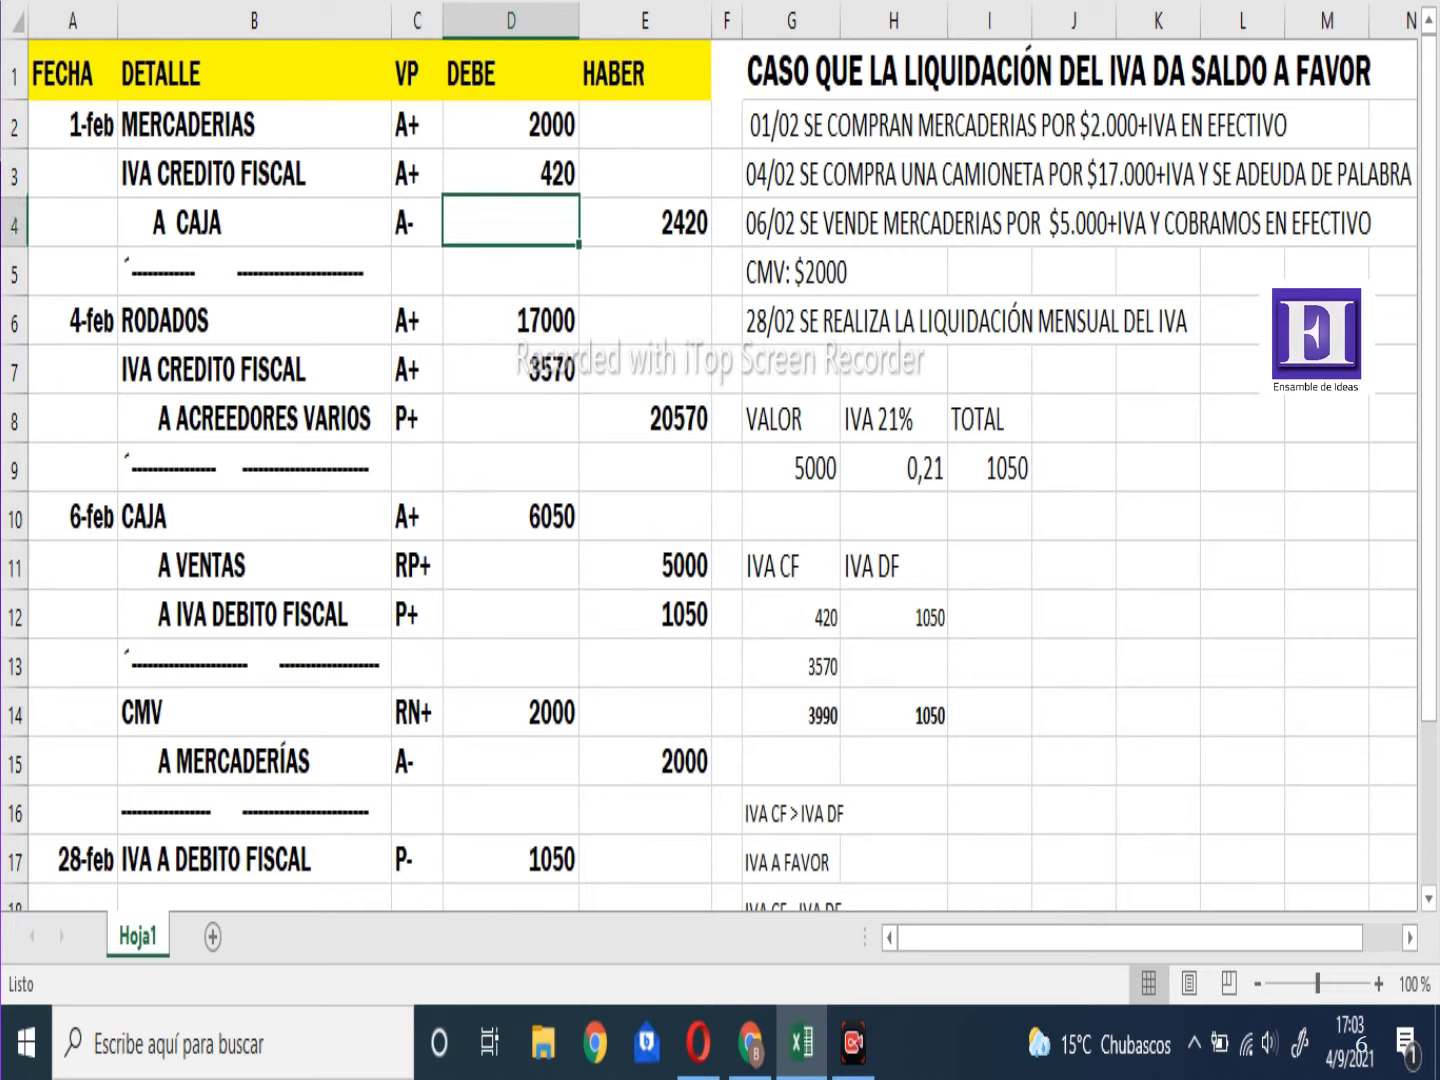
key(Down)
key(Down)
key(Down)
key(Down)
key(Down)
key(Down)
key(Down)
key(Down)
key(Down)
key(Down)
key(Down)
key(Down)
key(Down)
key(Down)
key(Down)
key(Down)
key(Down)
key(Down)
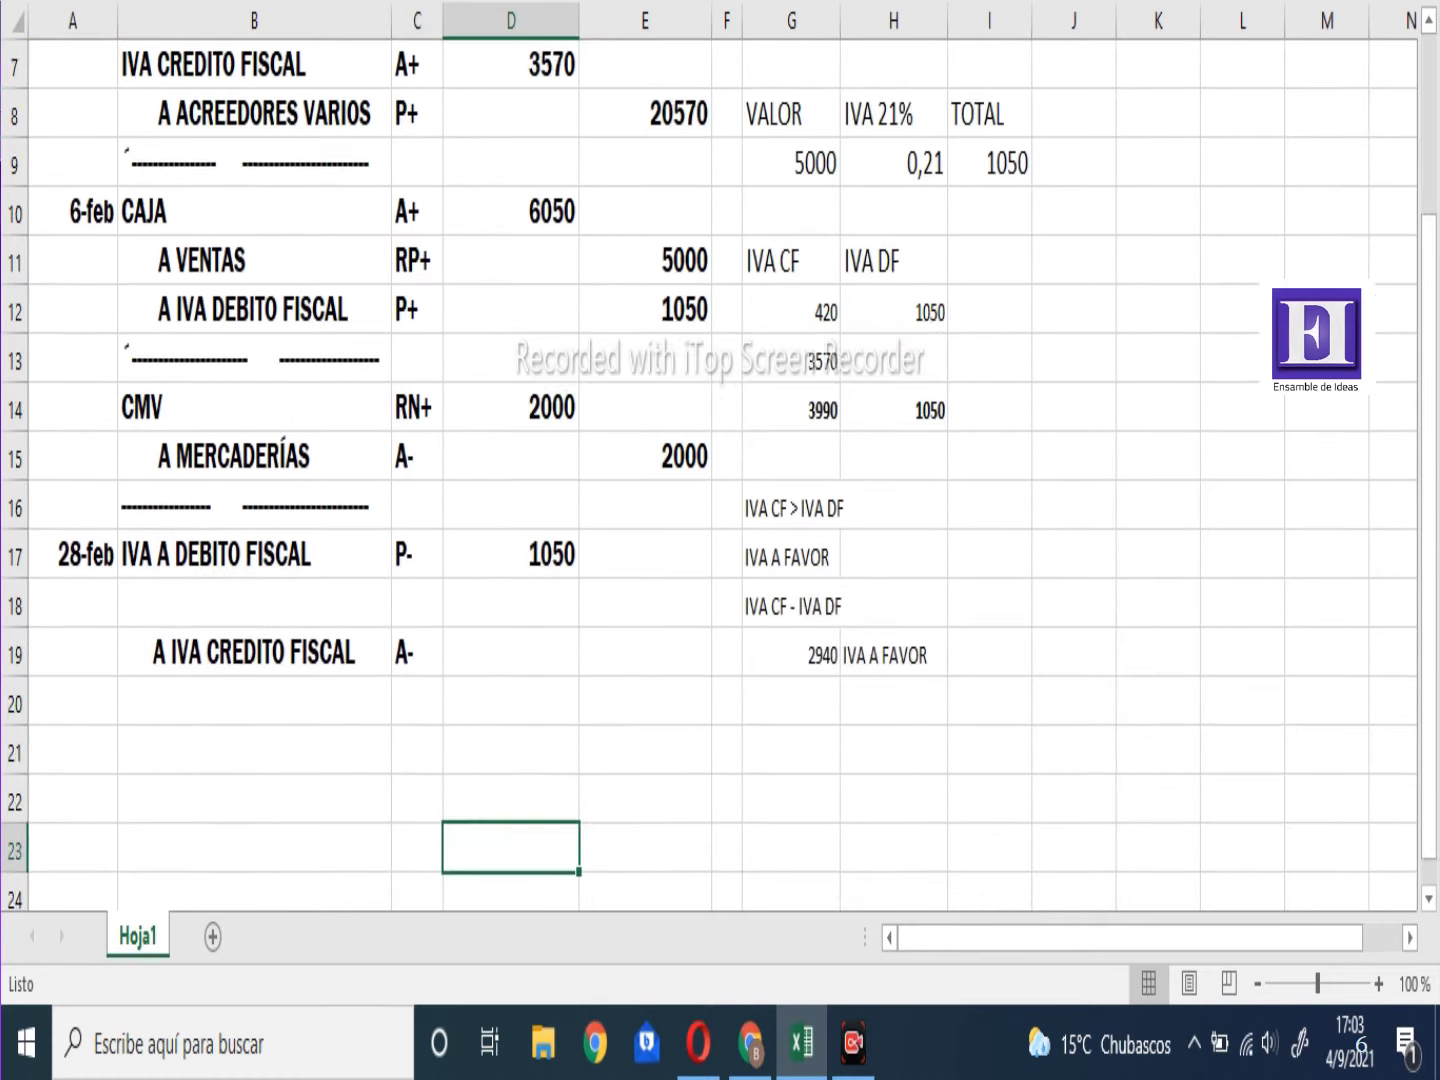
key(Up)
key(Up)
key(Up)
key(Up)
key(Up)
key(Up)
key(Up)
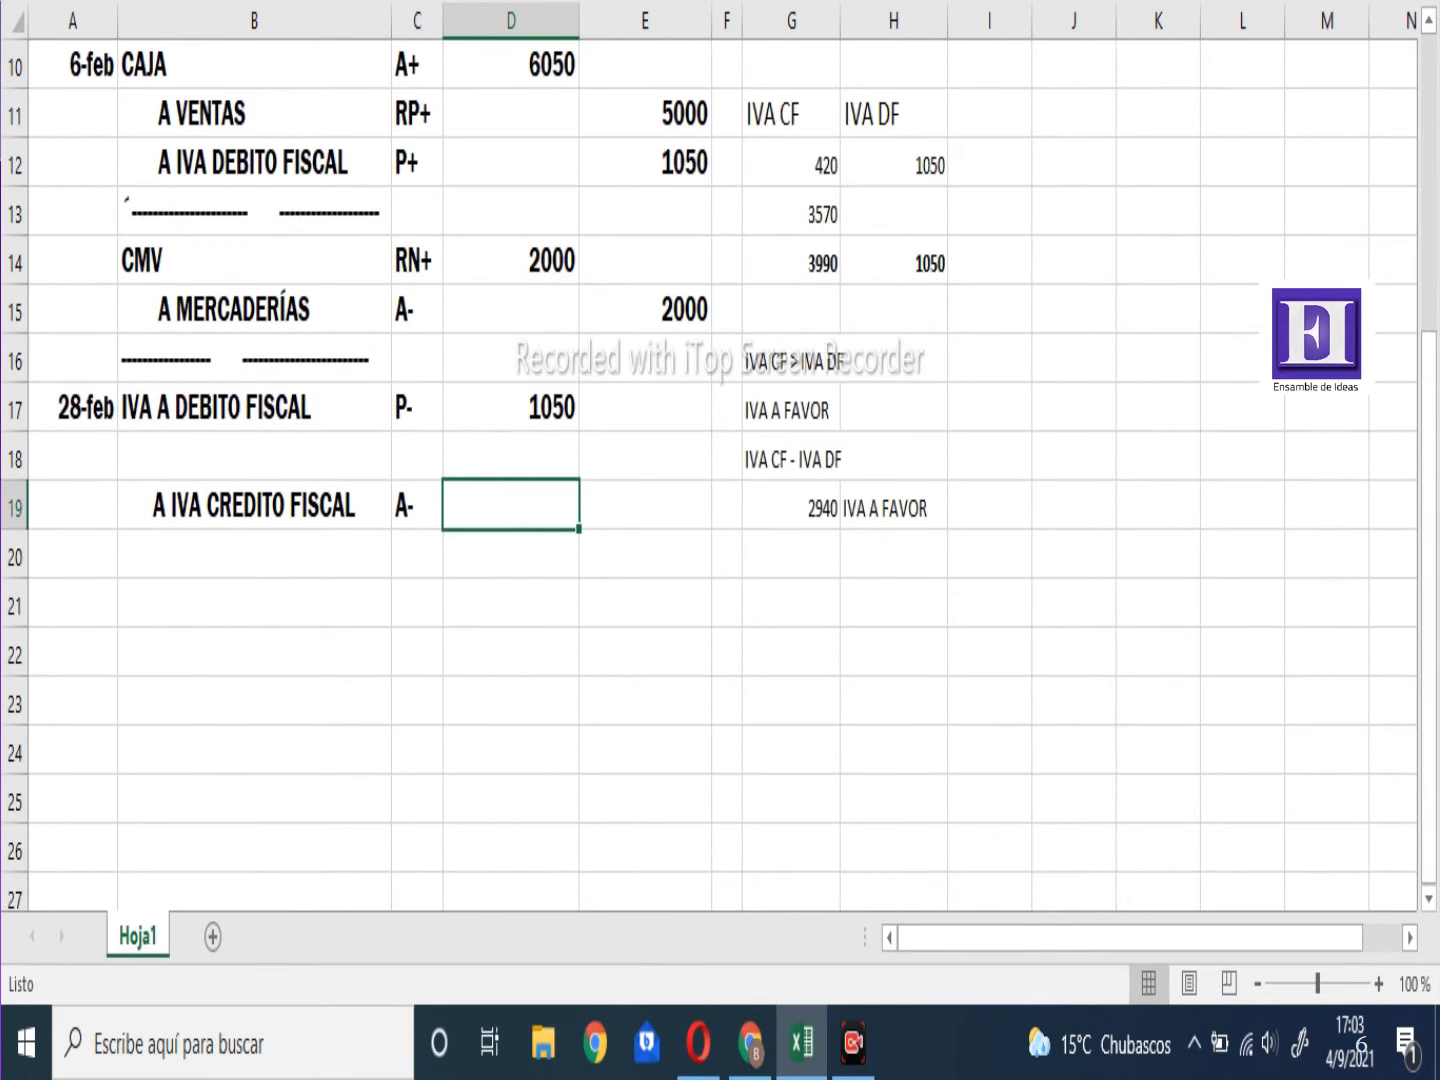
key(Right)
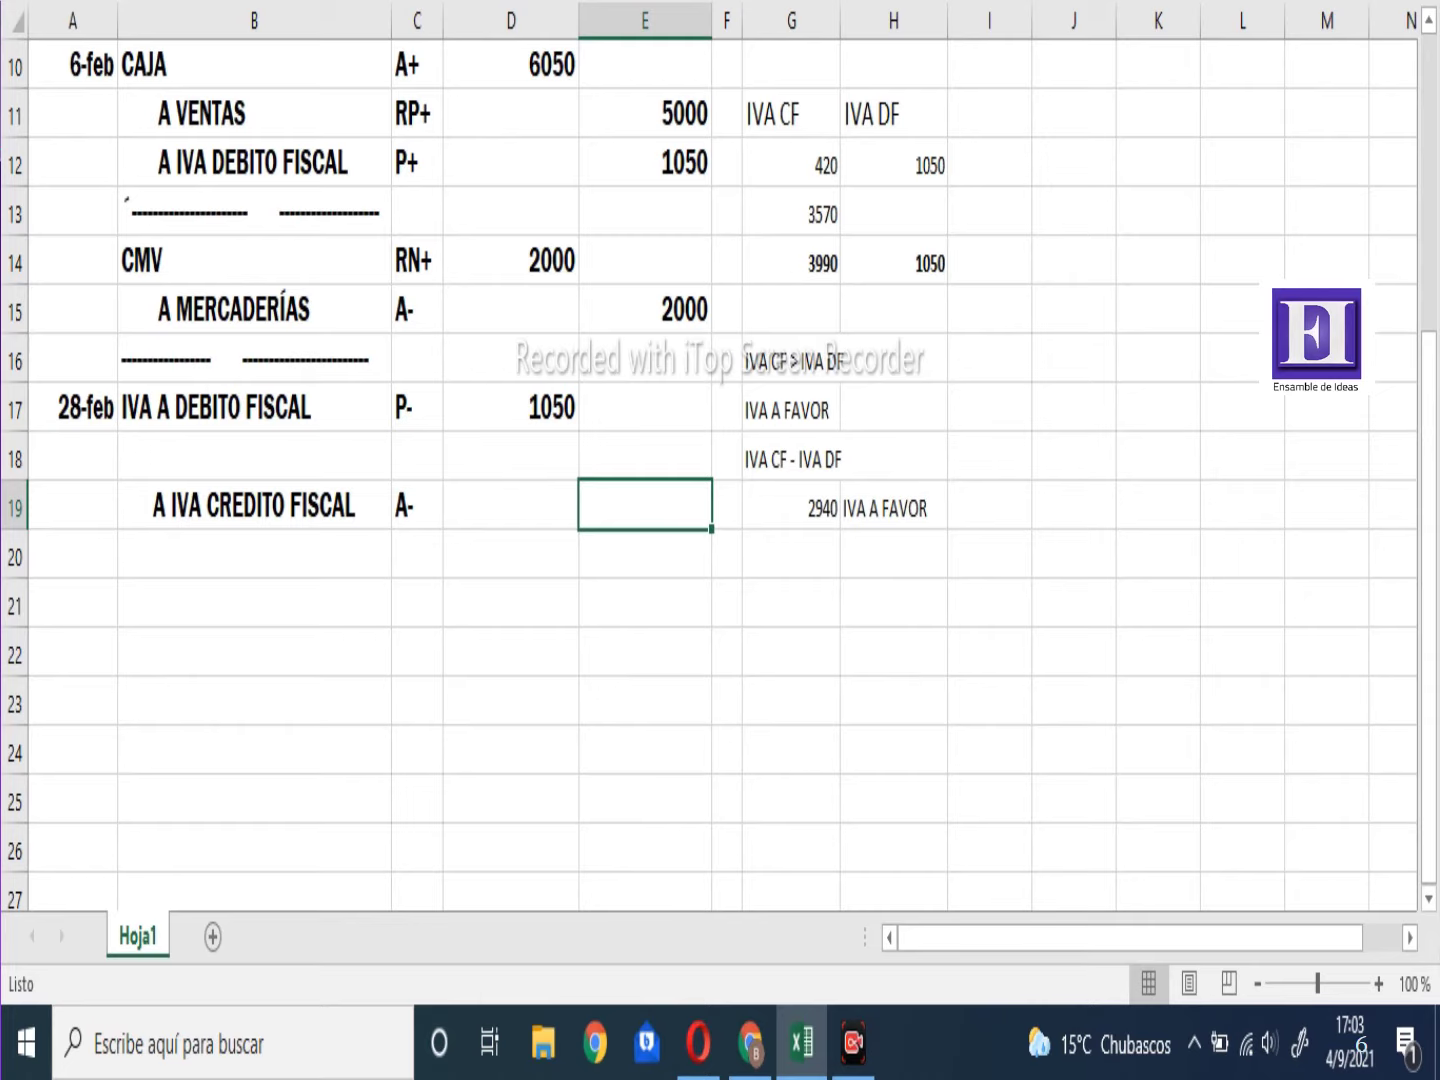
click(791, 262)
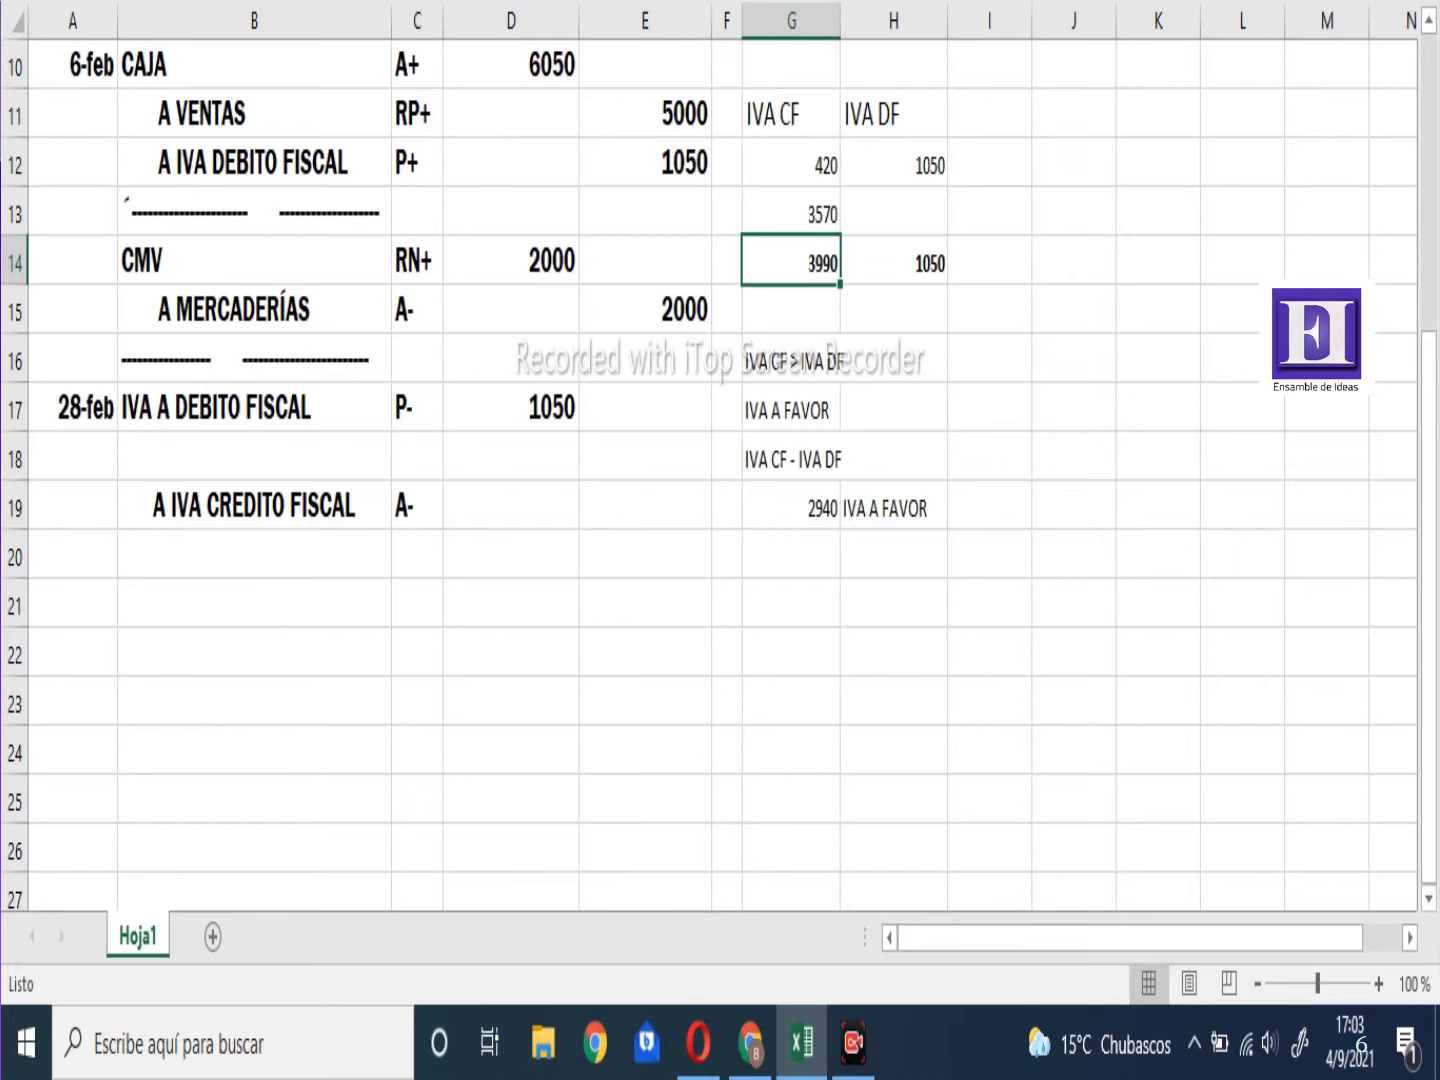
drag(789, 113, 789, 263)
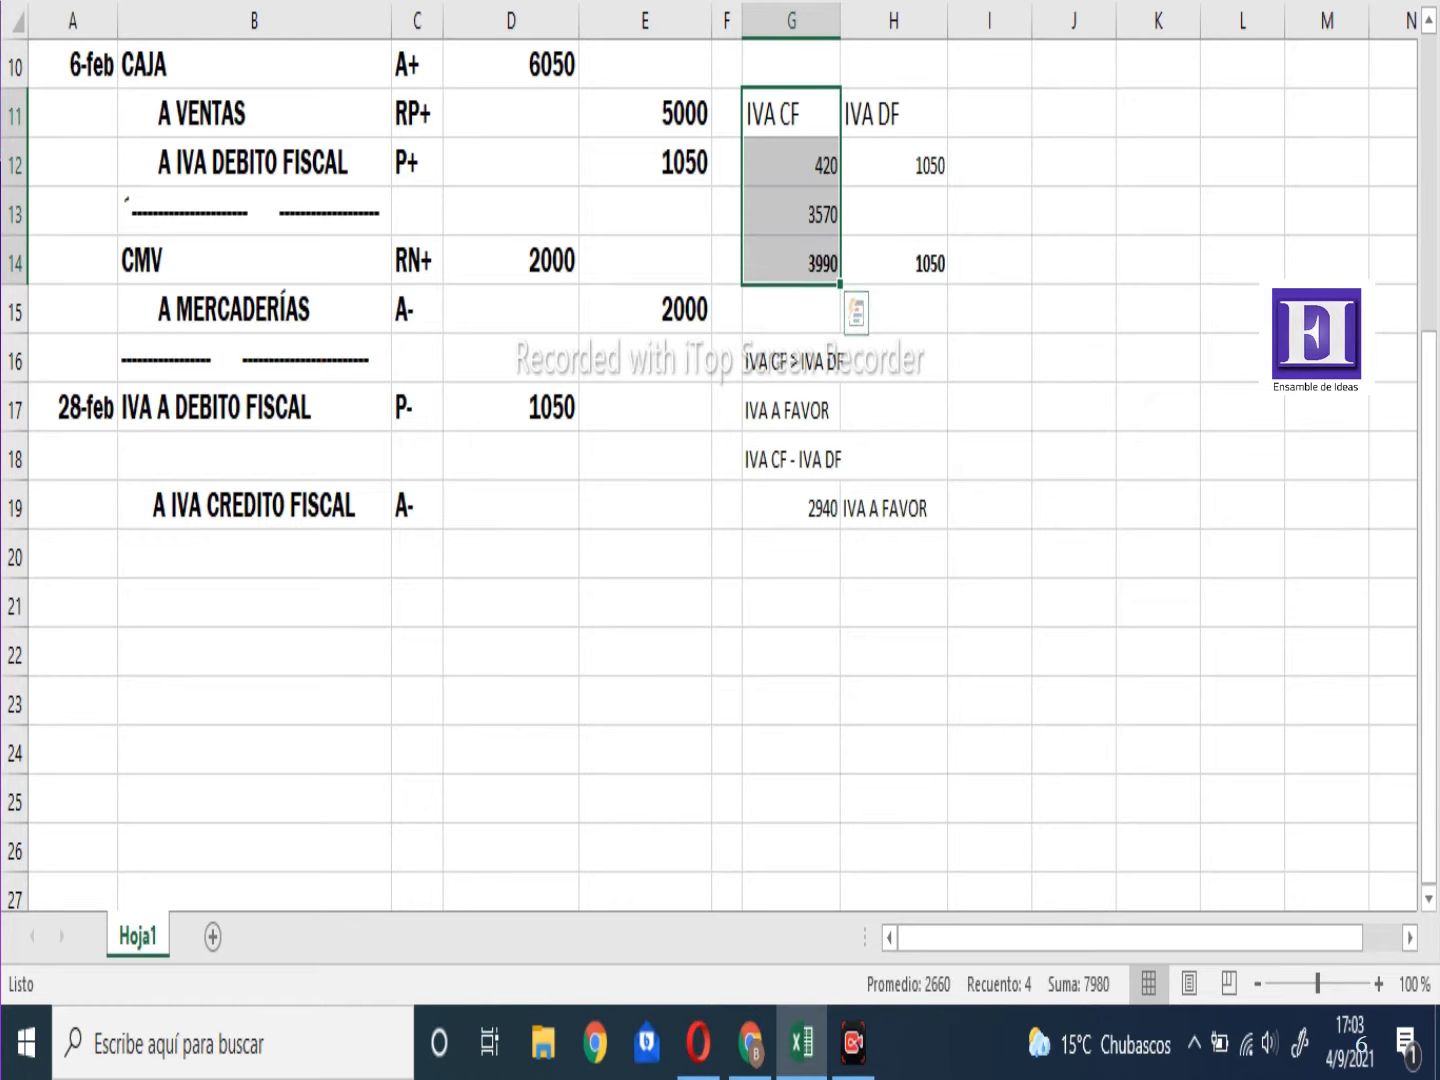
Credit 3990 to A IVA CREDITO FISCAL in row 19
click(645, 506)
text(3990)
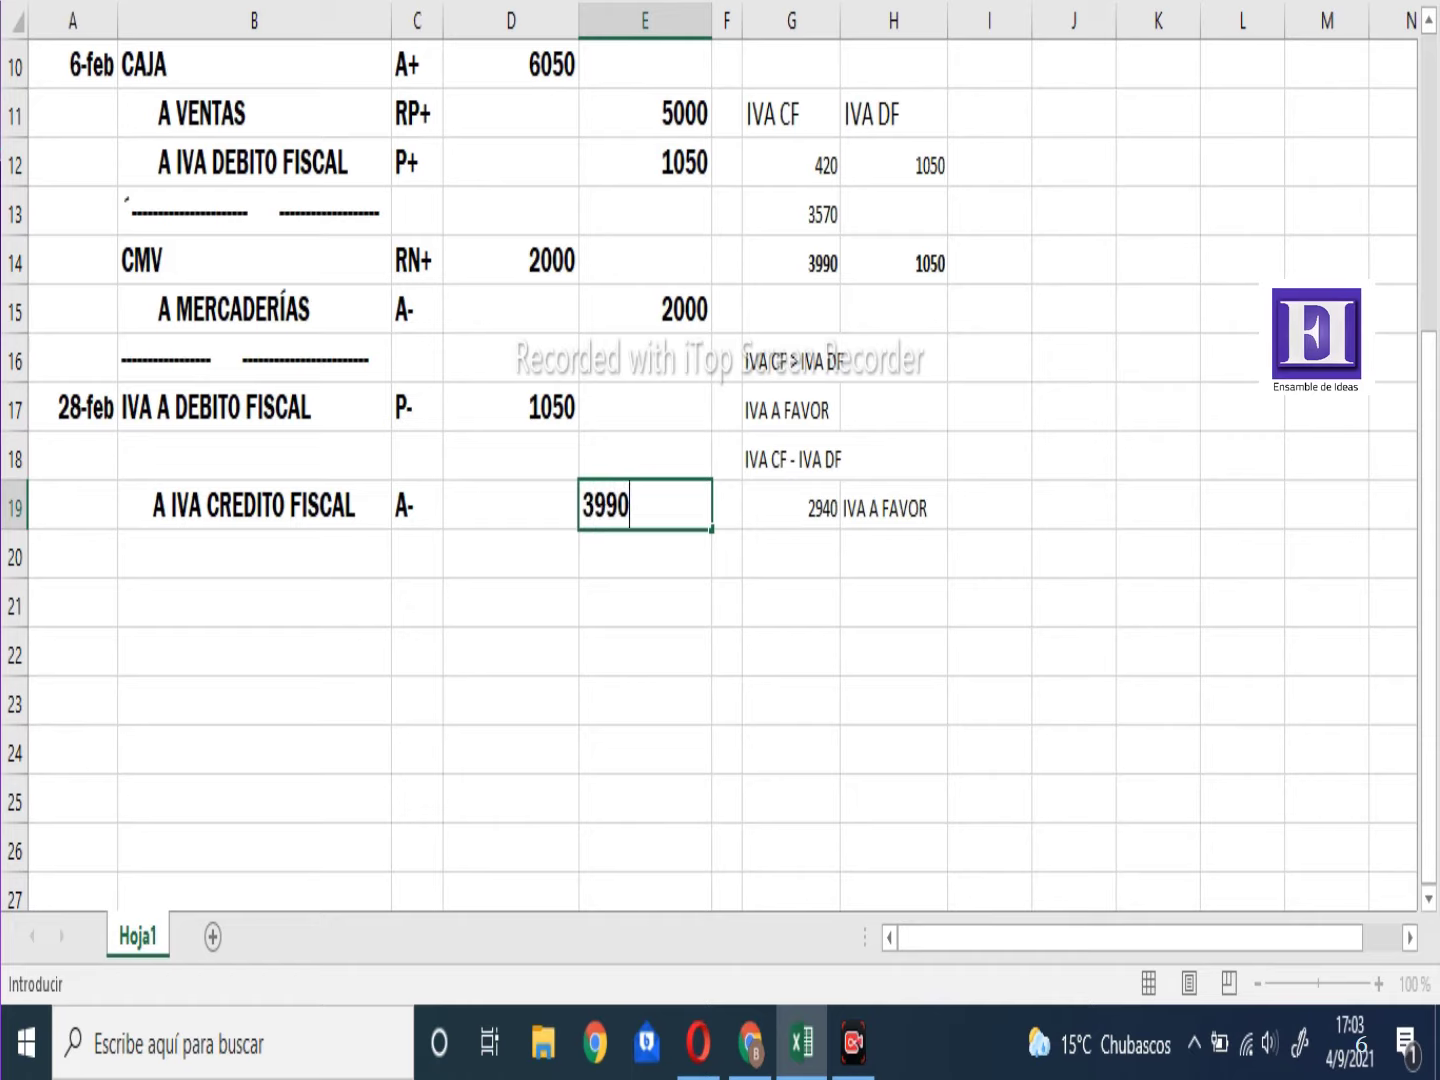
key(Tab)
key(Right)
key(Left)
key(Left)
key(Left)
key(Left)
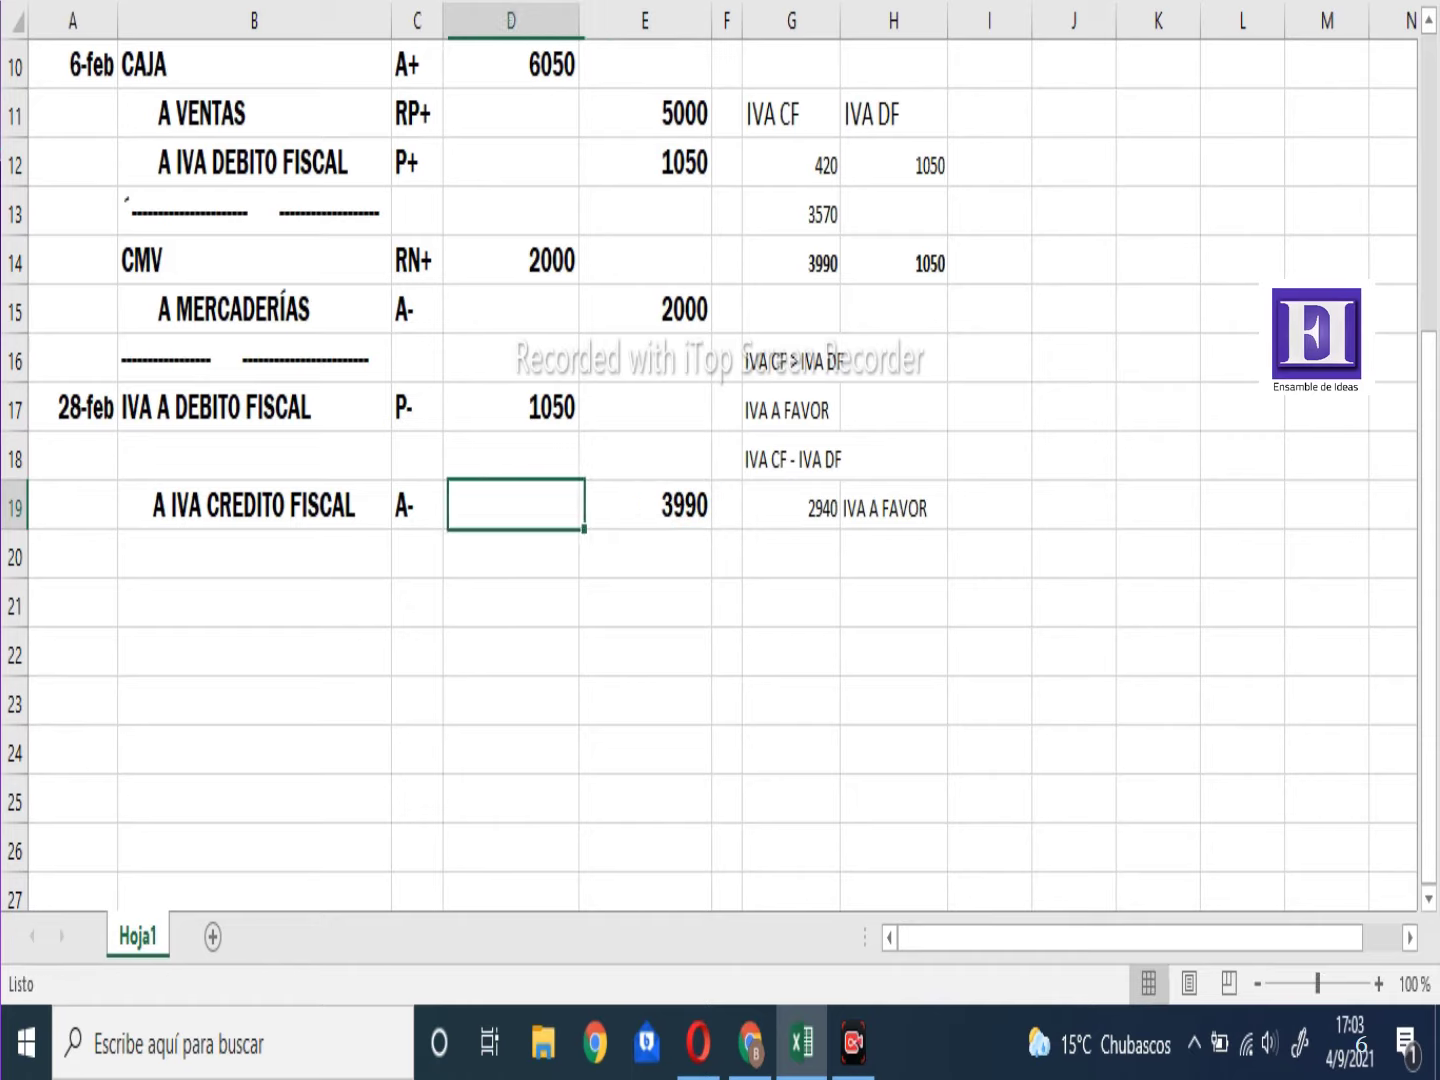
key(Right)
key(Right)
key(Right)
key(Right)
key(Right)
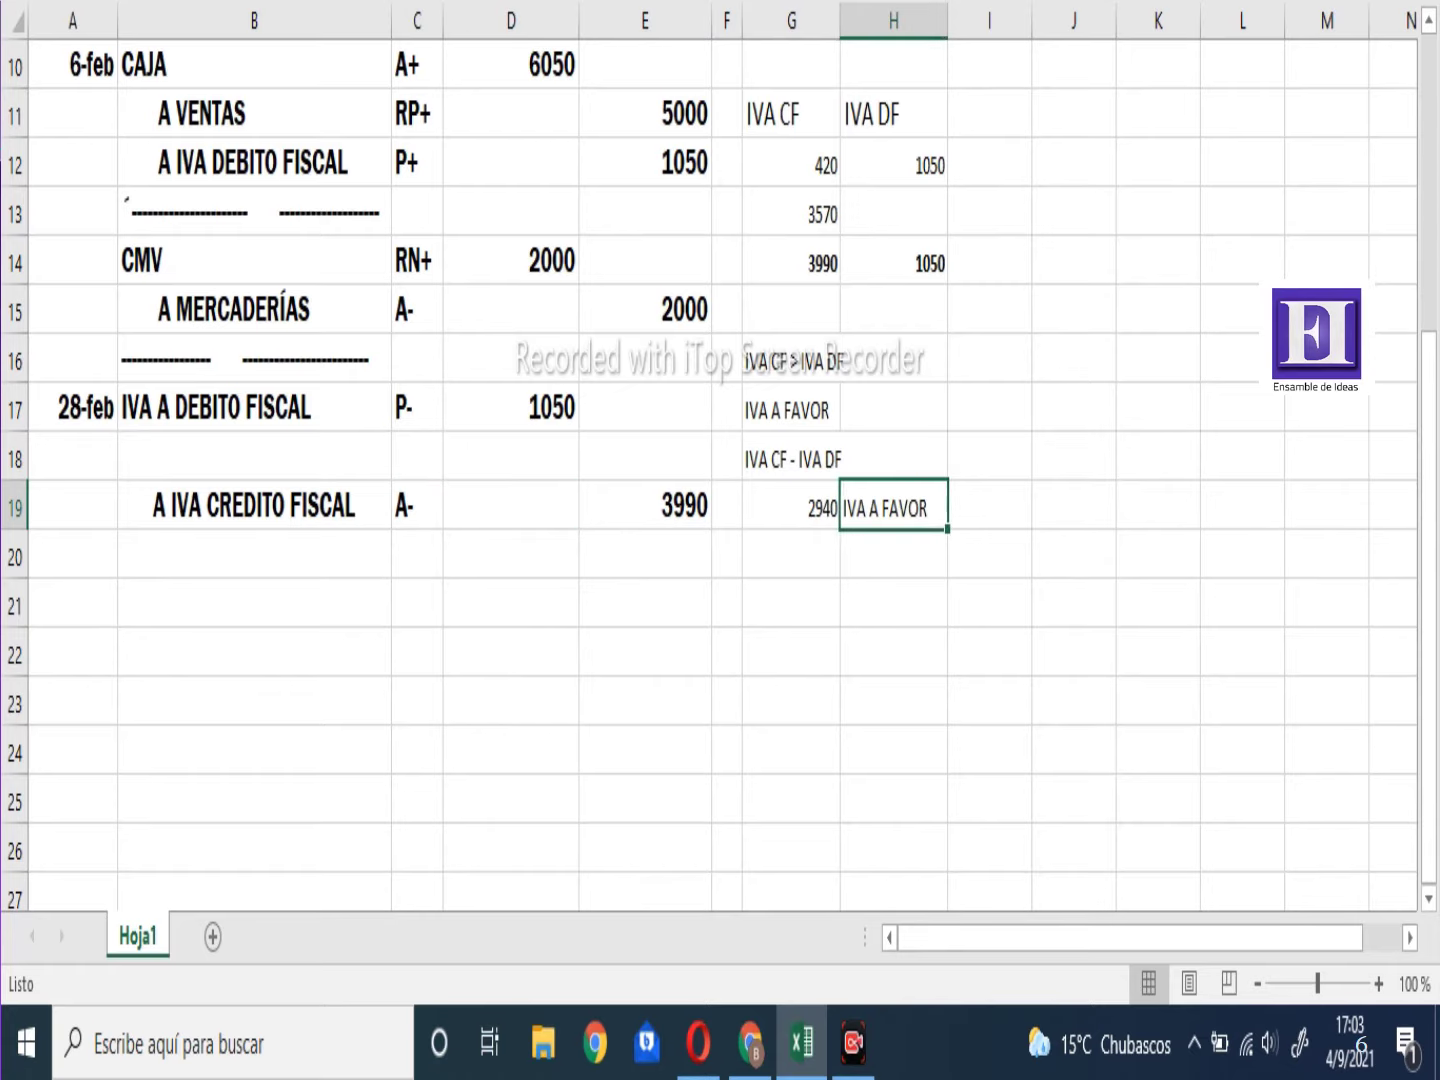
Relabel the 2940 note as IVA A FAVOR (A+) and start typing IVA A FAVOR in row 18
key(F2)
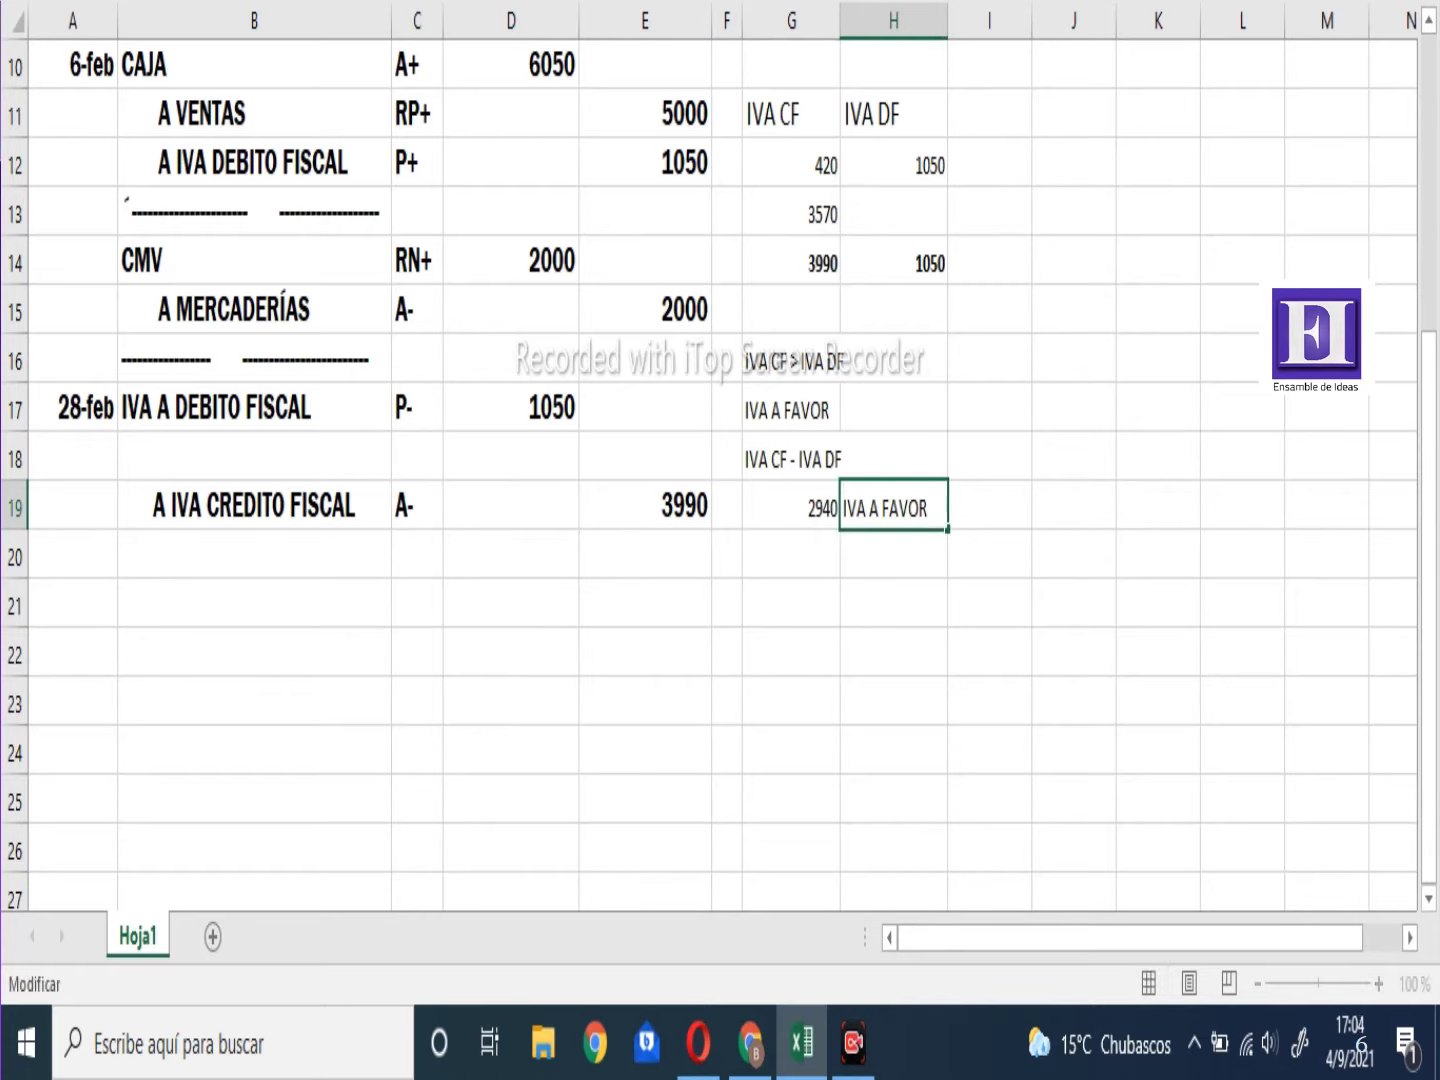
text(8A)
key(BackSpace)
key(BackSpace)
key(BackSpace)
key(BackSpace)
key(BackSpace)
text((A+))
key(Return)
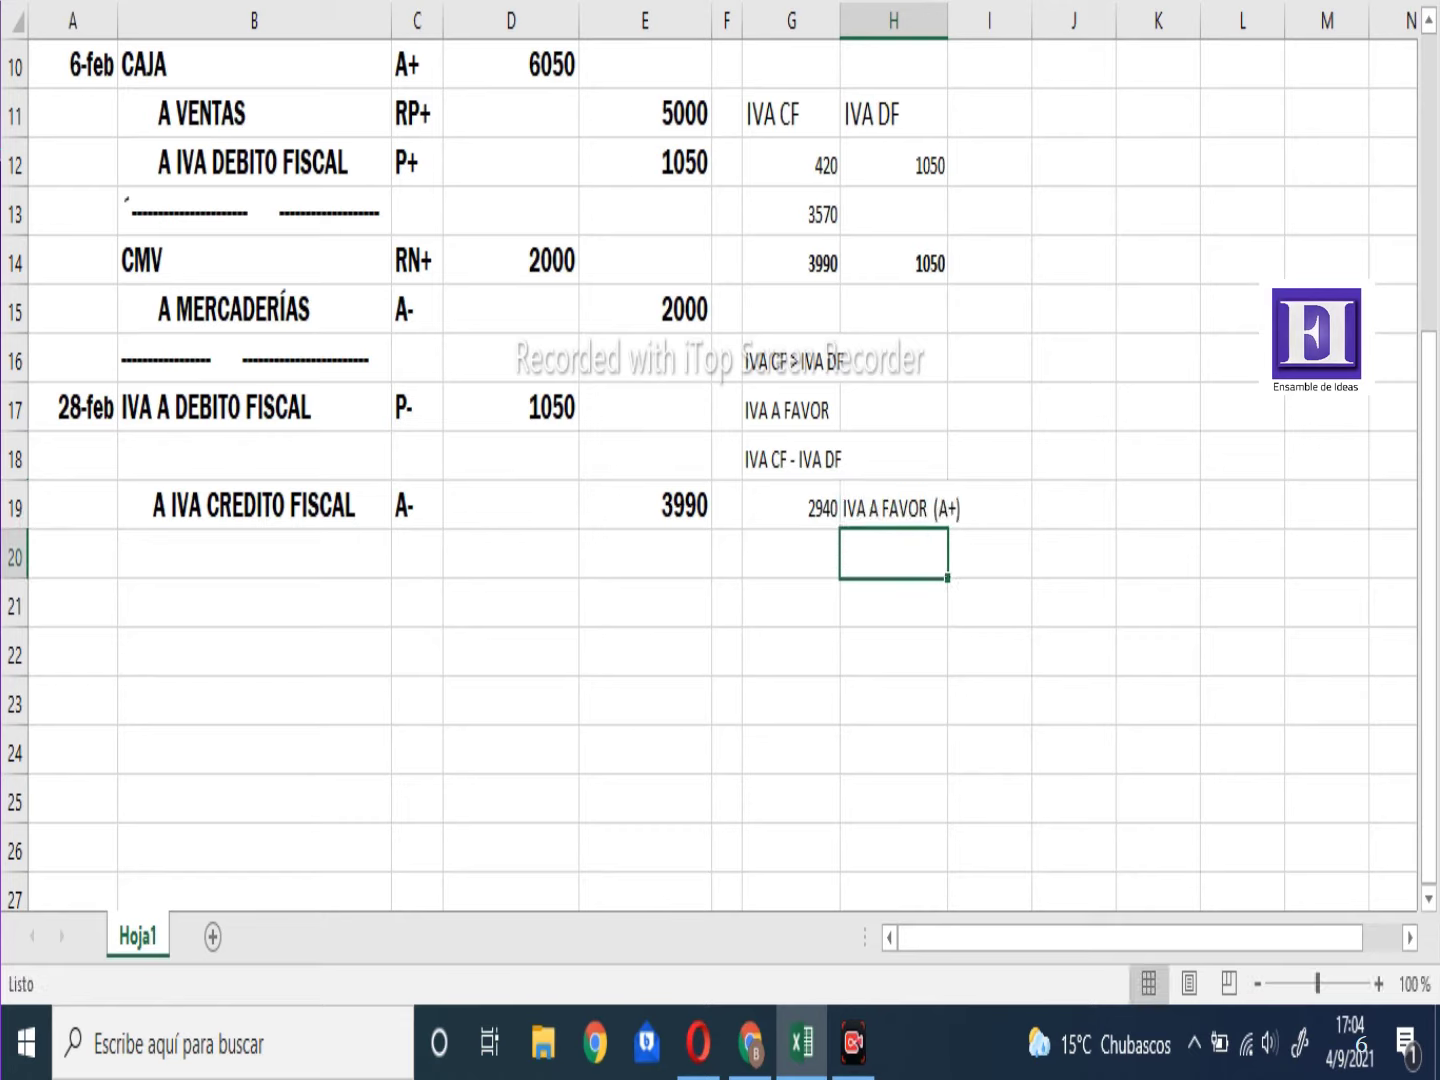
click(254, 457)
text(IVA)
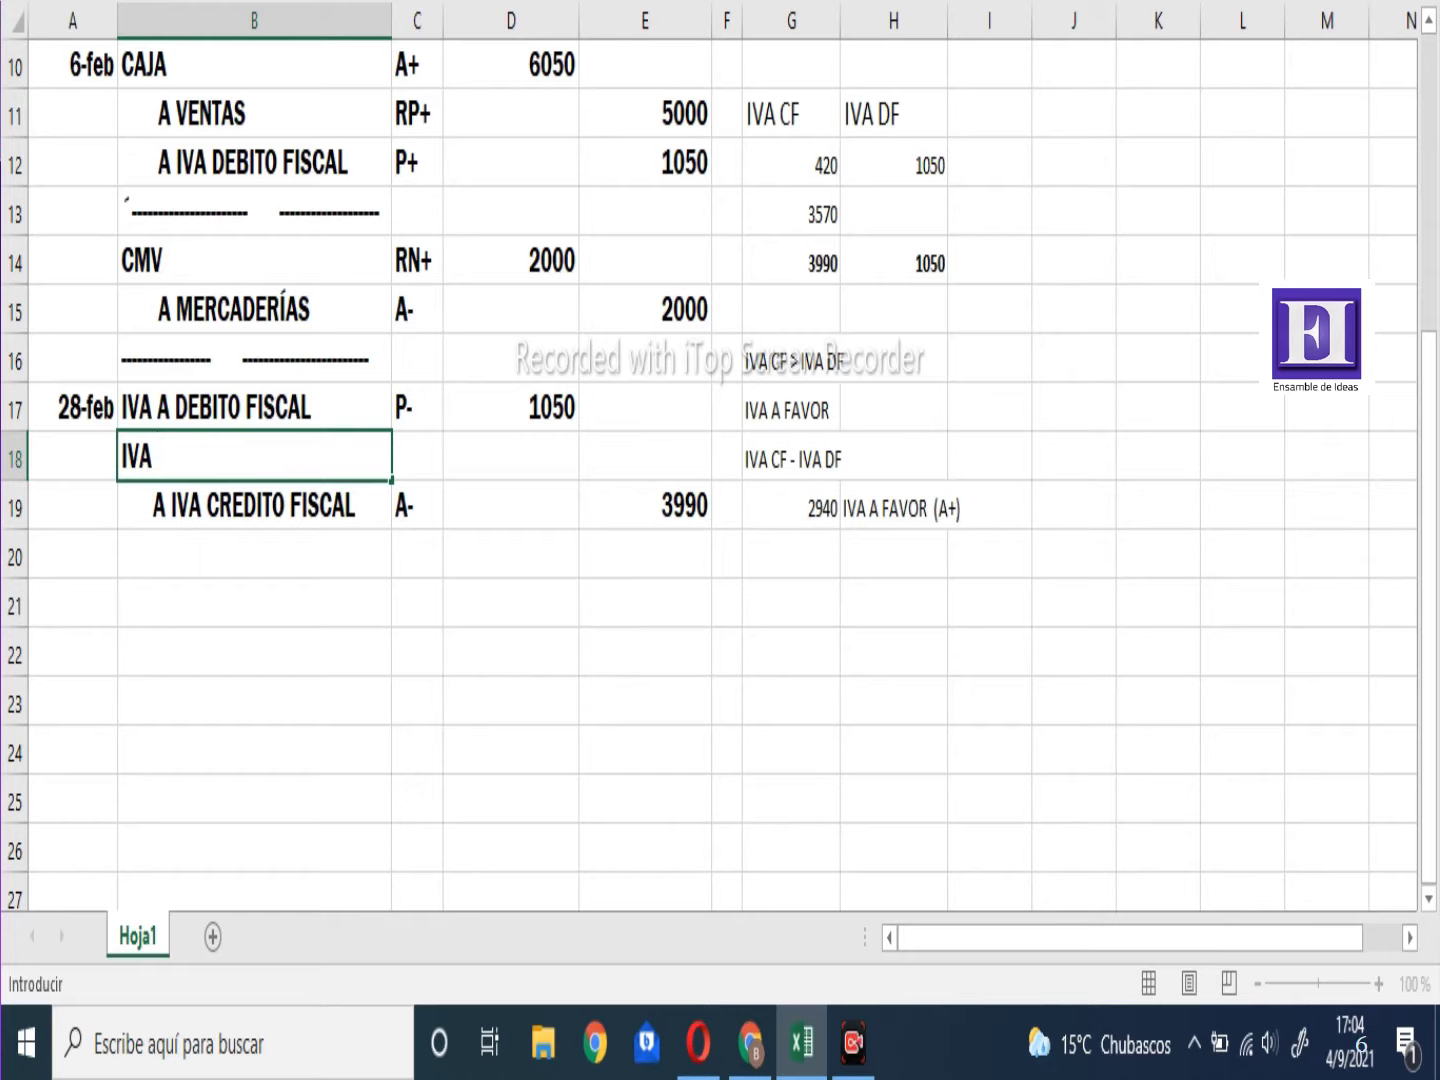
text( A )
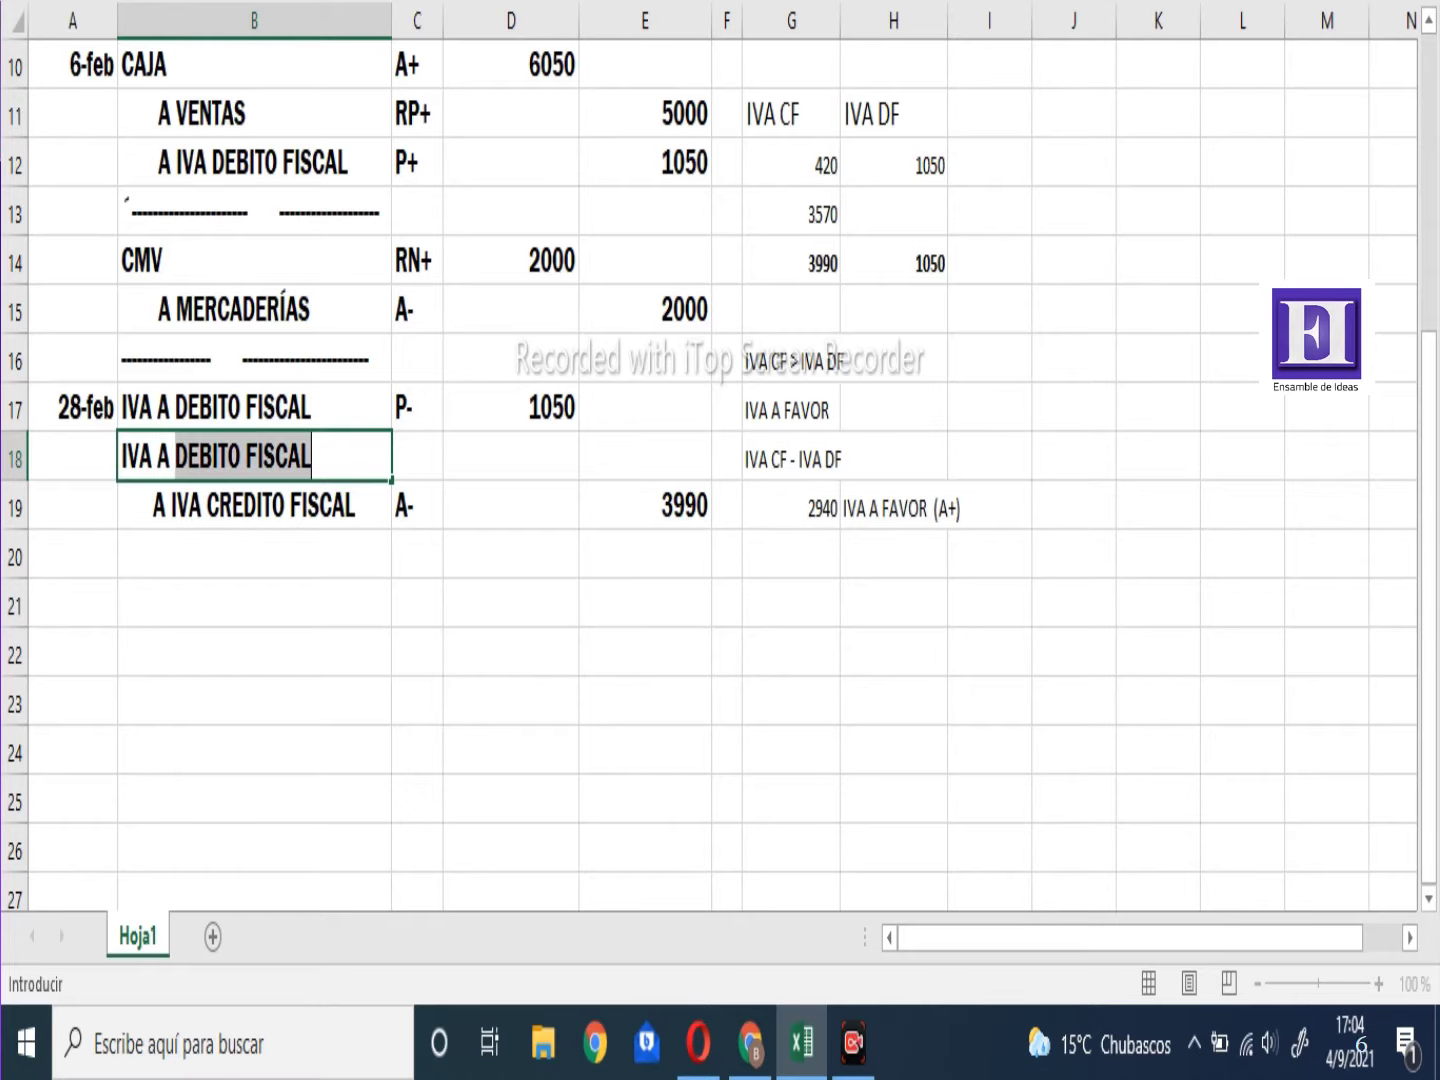
text(FAVOR)
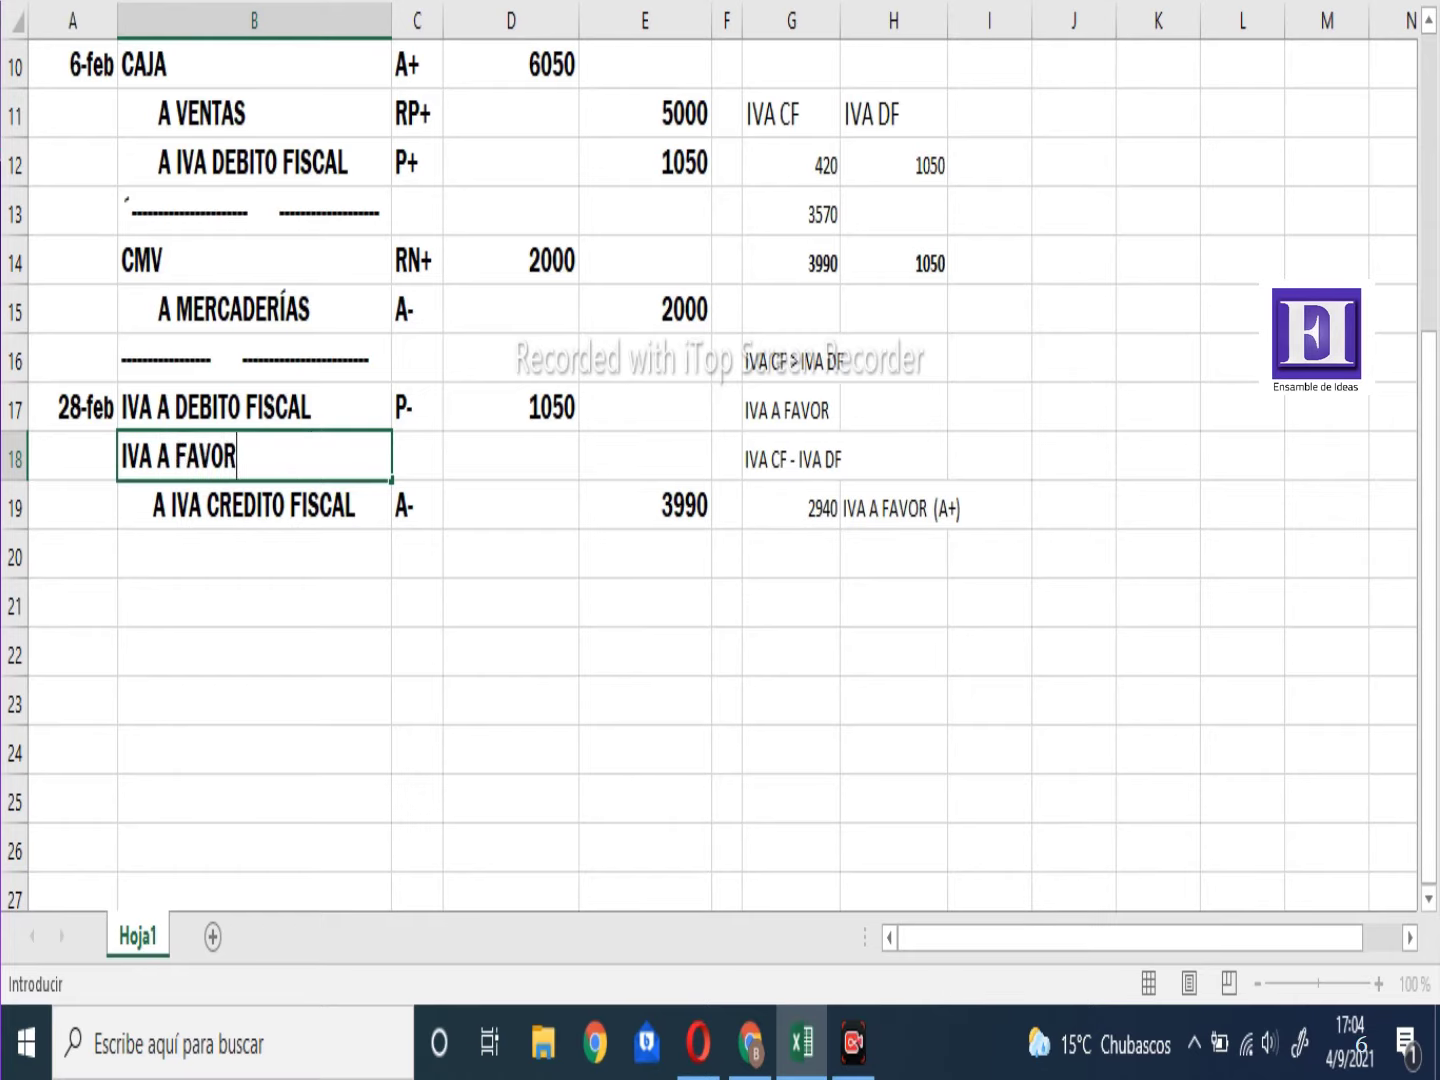
Classify the row 18 IVA A FAVOR line as A+
key(Tab)
text(A+)
key(Tab)
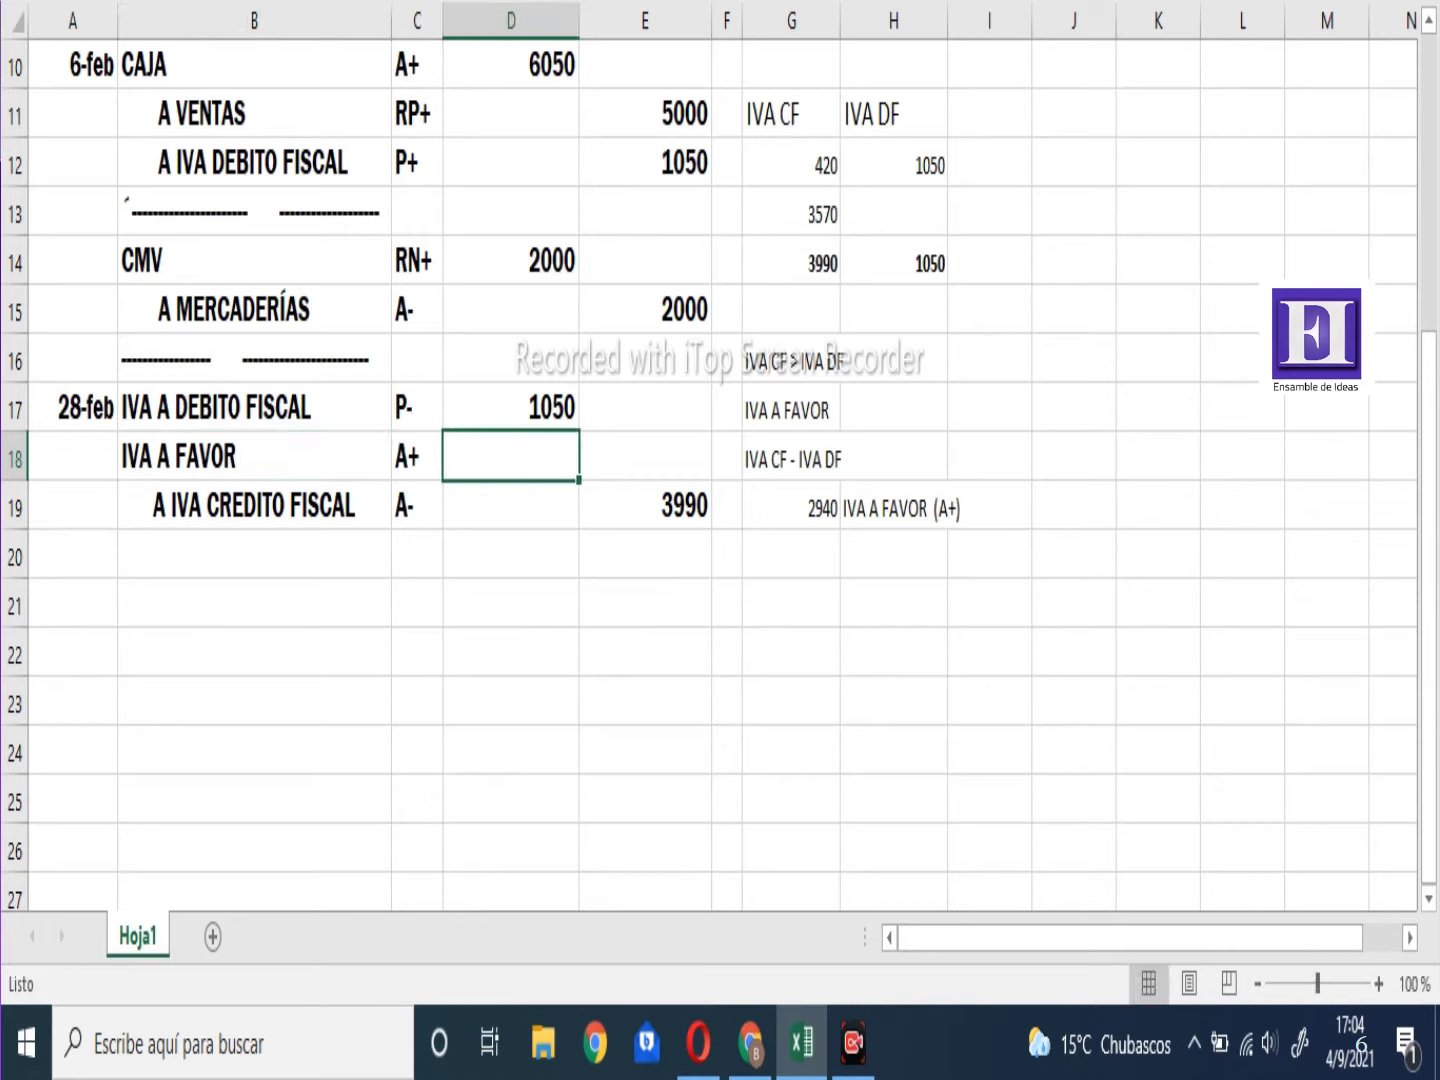
Enlarge the font of the 2940 IVA A FAVOR (A+) note
drag(791, 508, 987, 515)
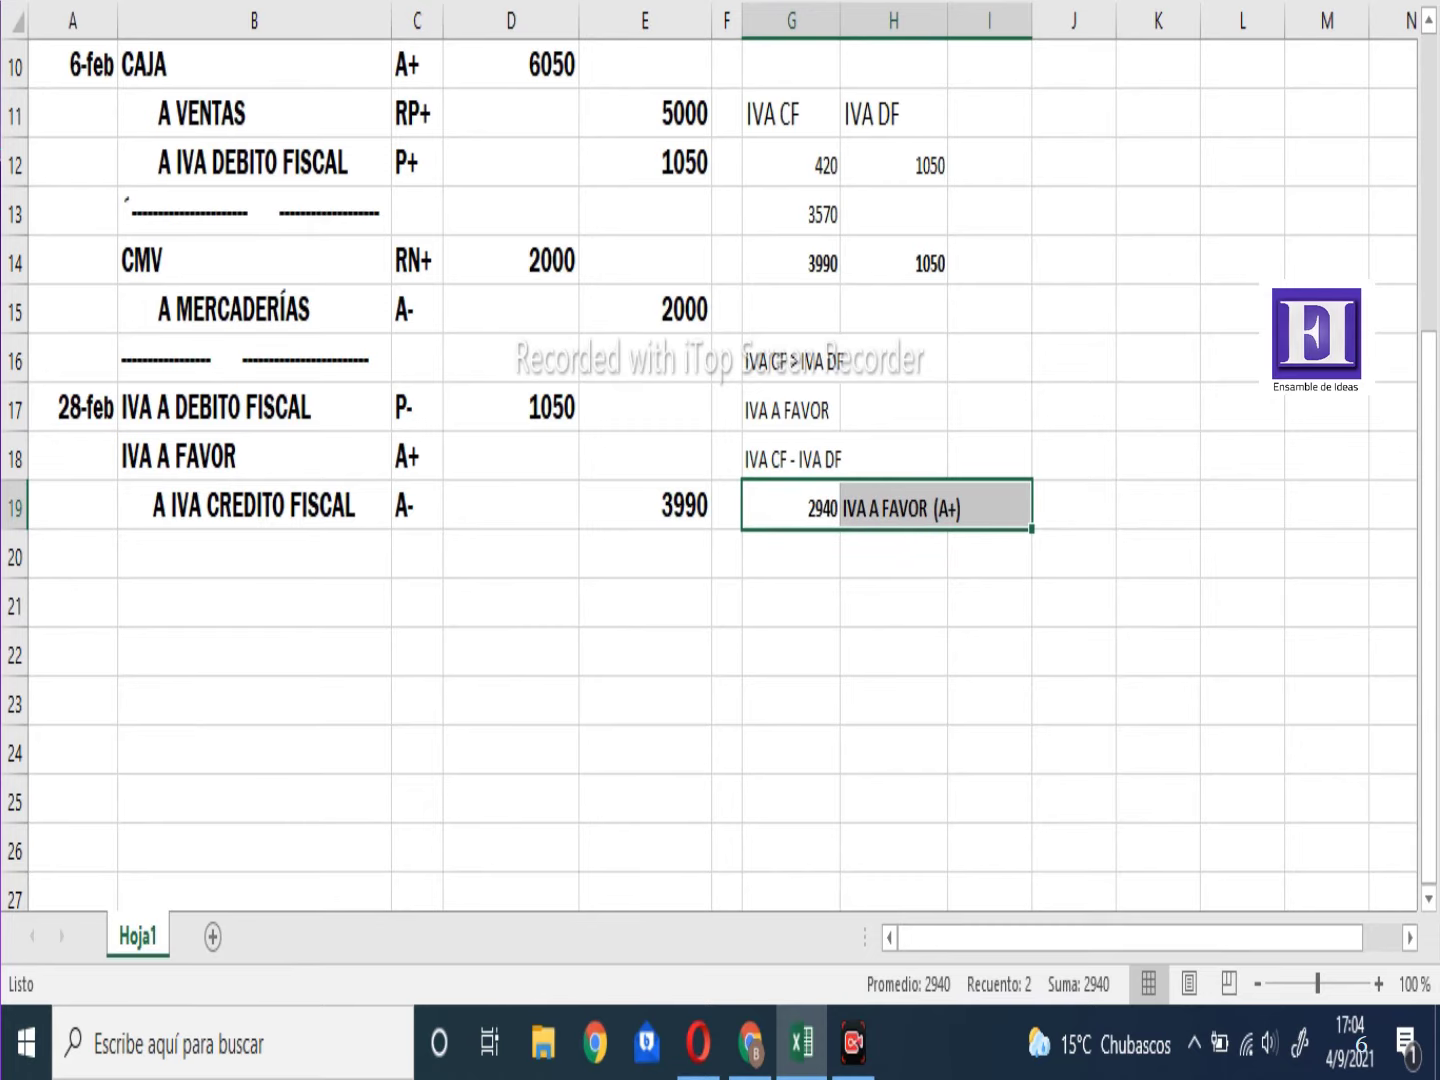
click(257, 0)
click(238, 0)
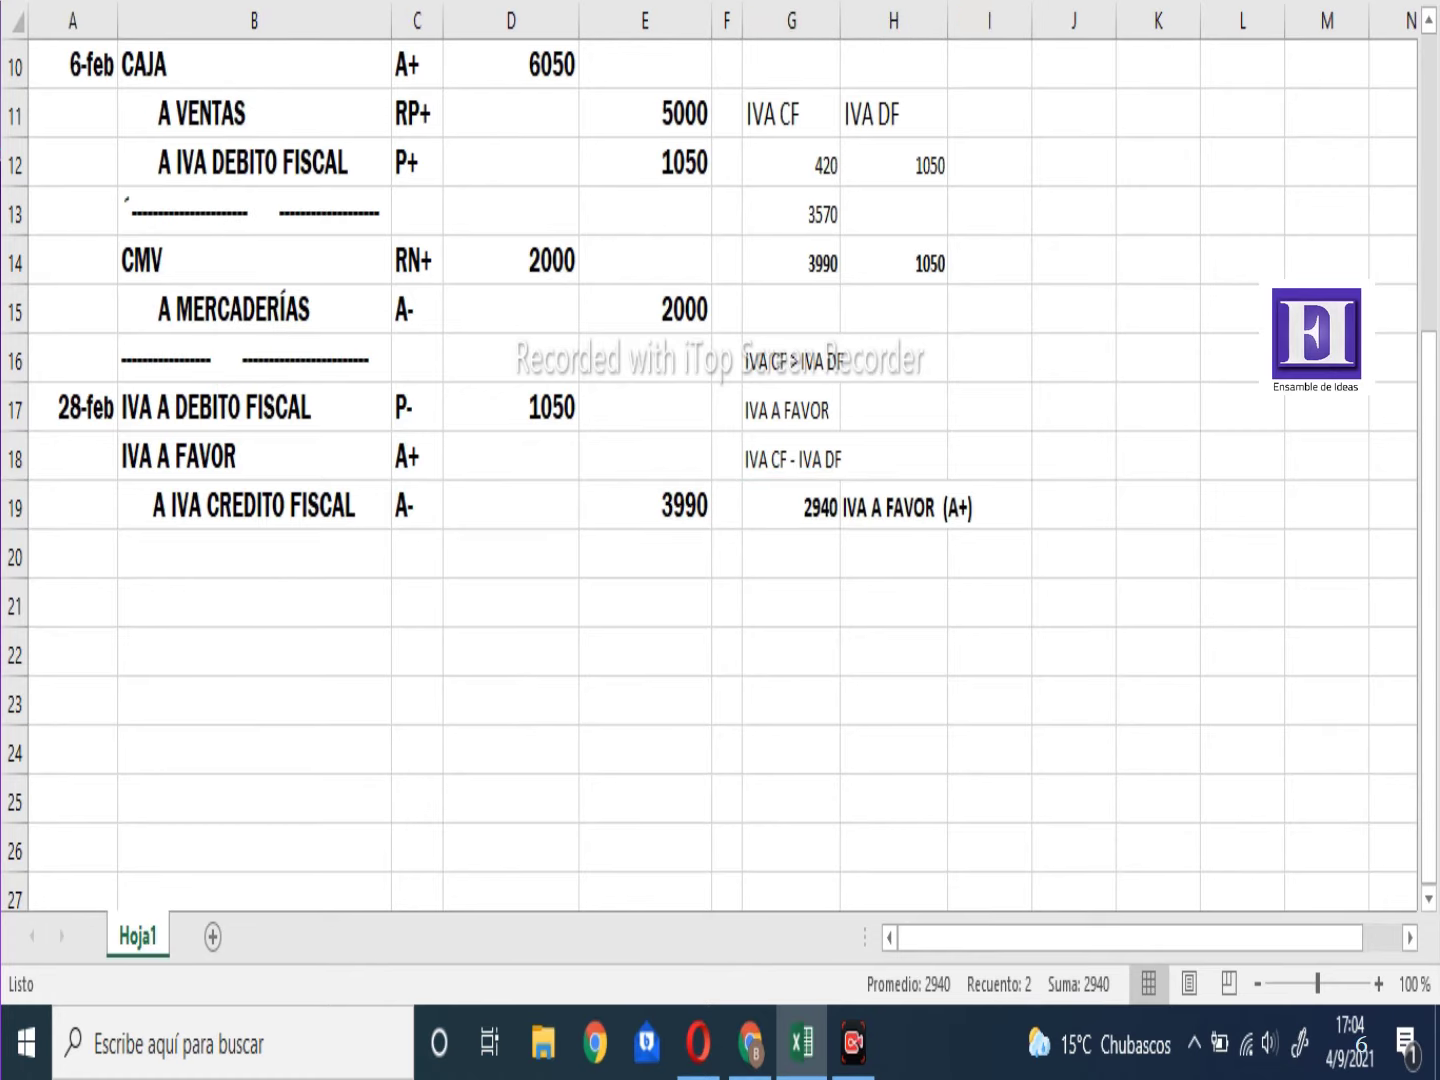
click(791, 555)
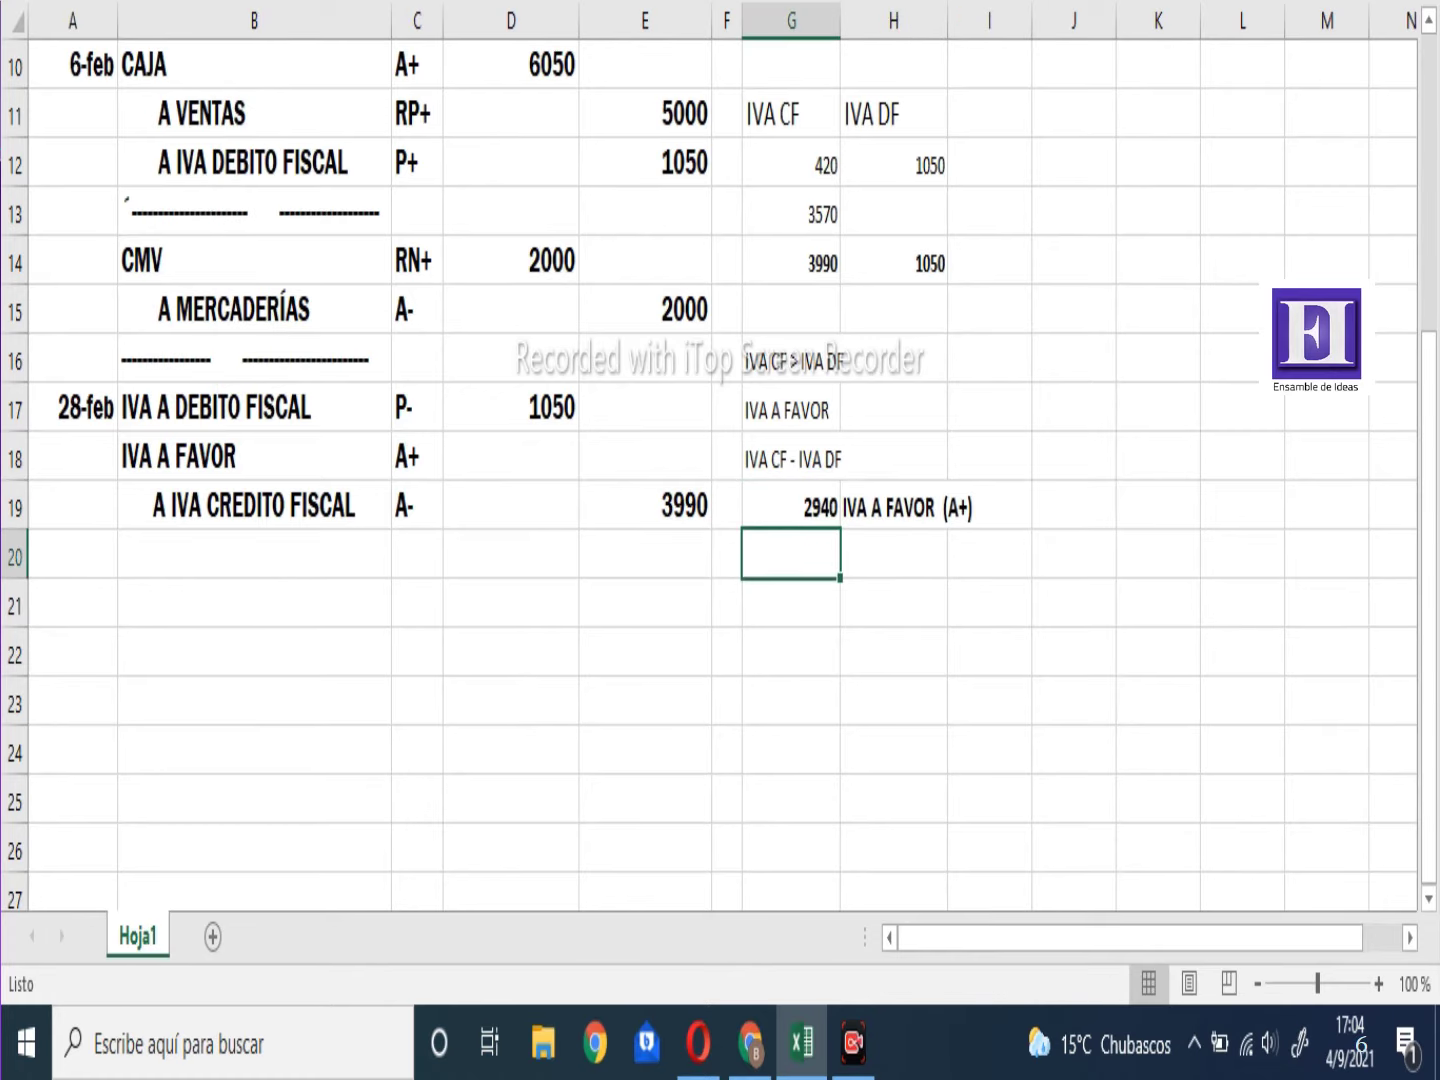
Debit 2940 to IVA A FAVOR in the DEBE column (D18)
click(510, 456)
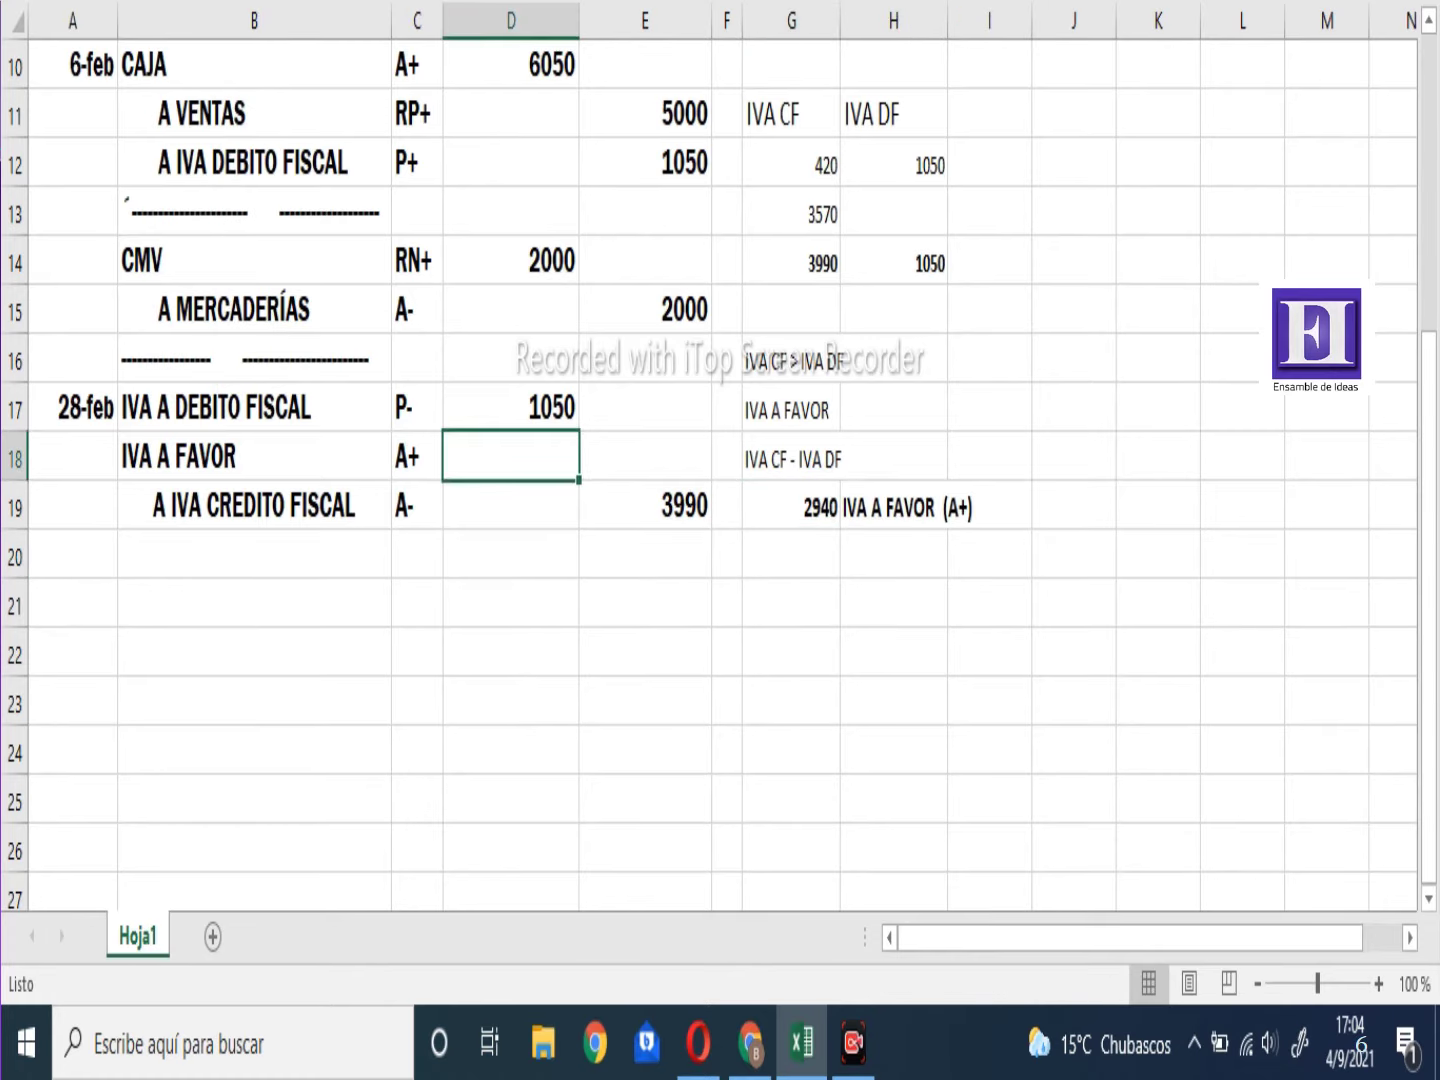
text(294)
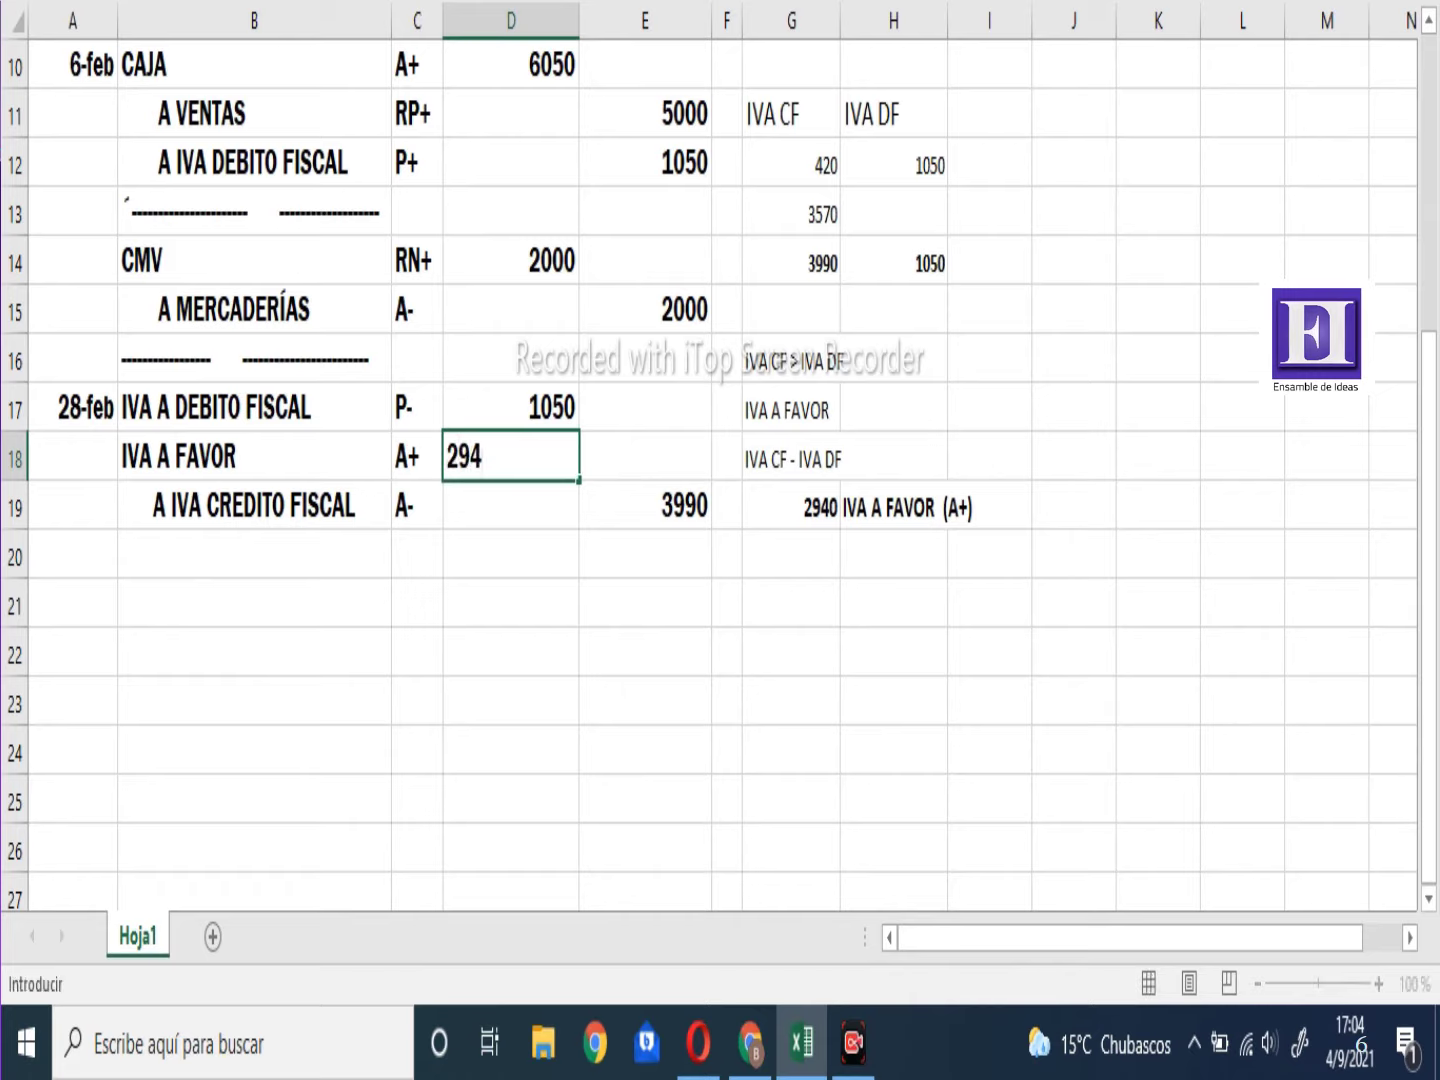
text(0)
key(Return)
Close the 28-feb entry with a dashed separator line in row 20
click(255, 553)
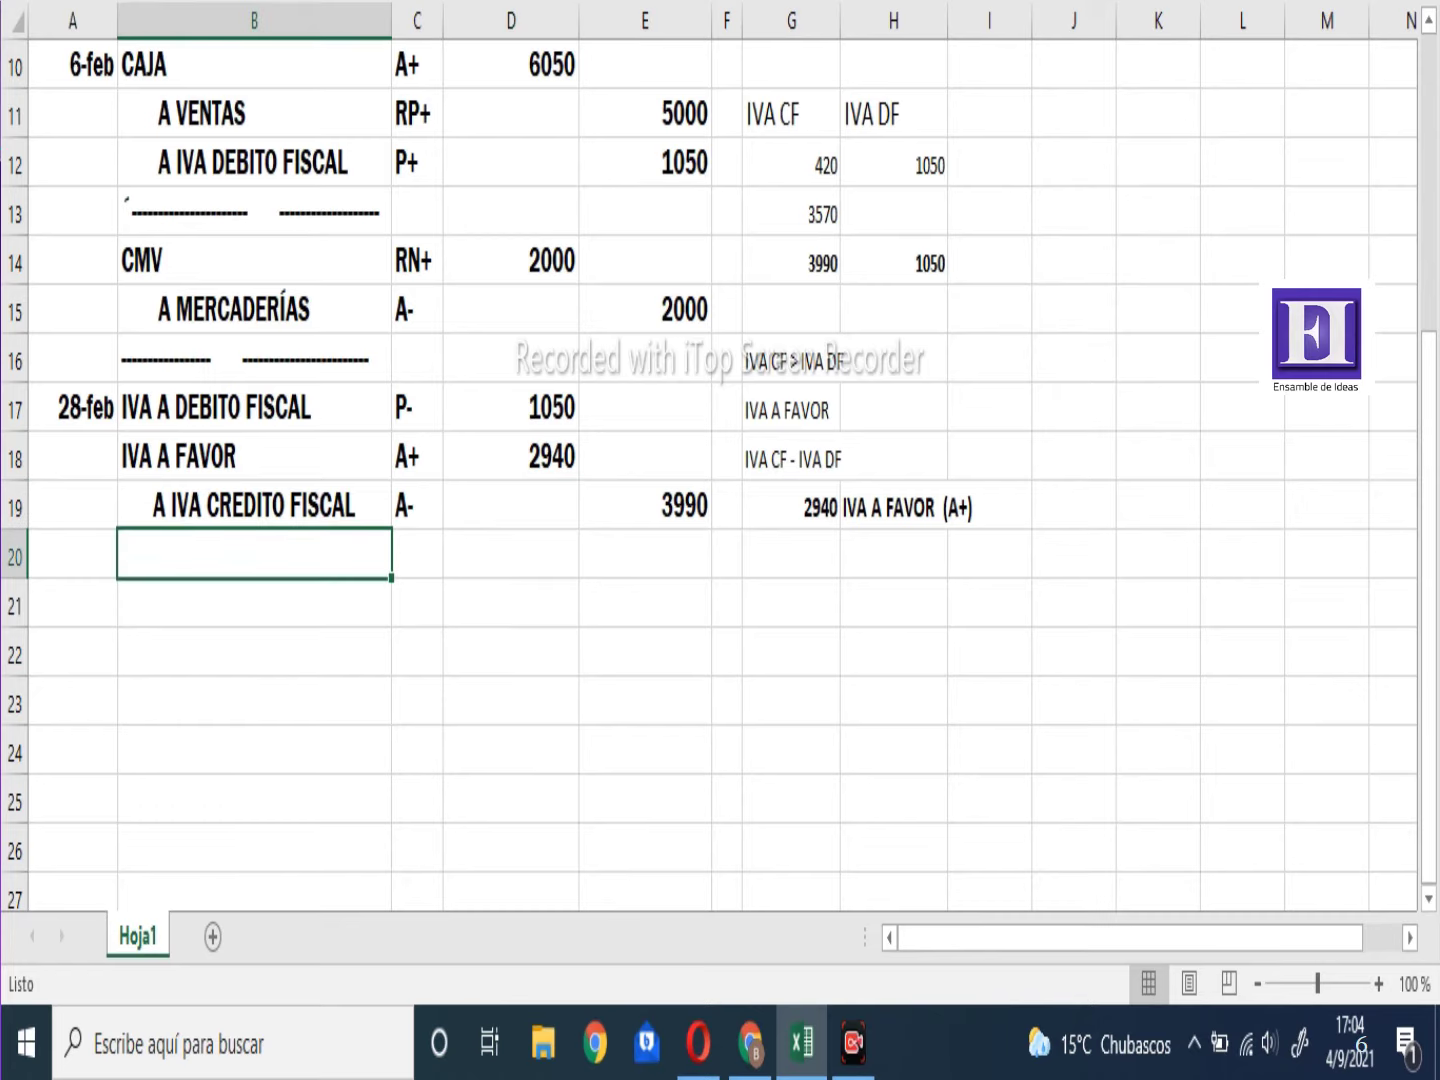
text(´----------- ---)
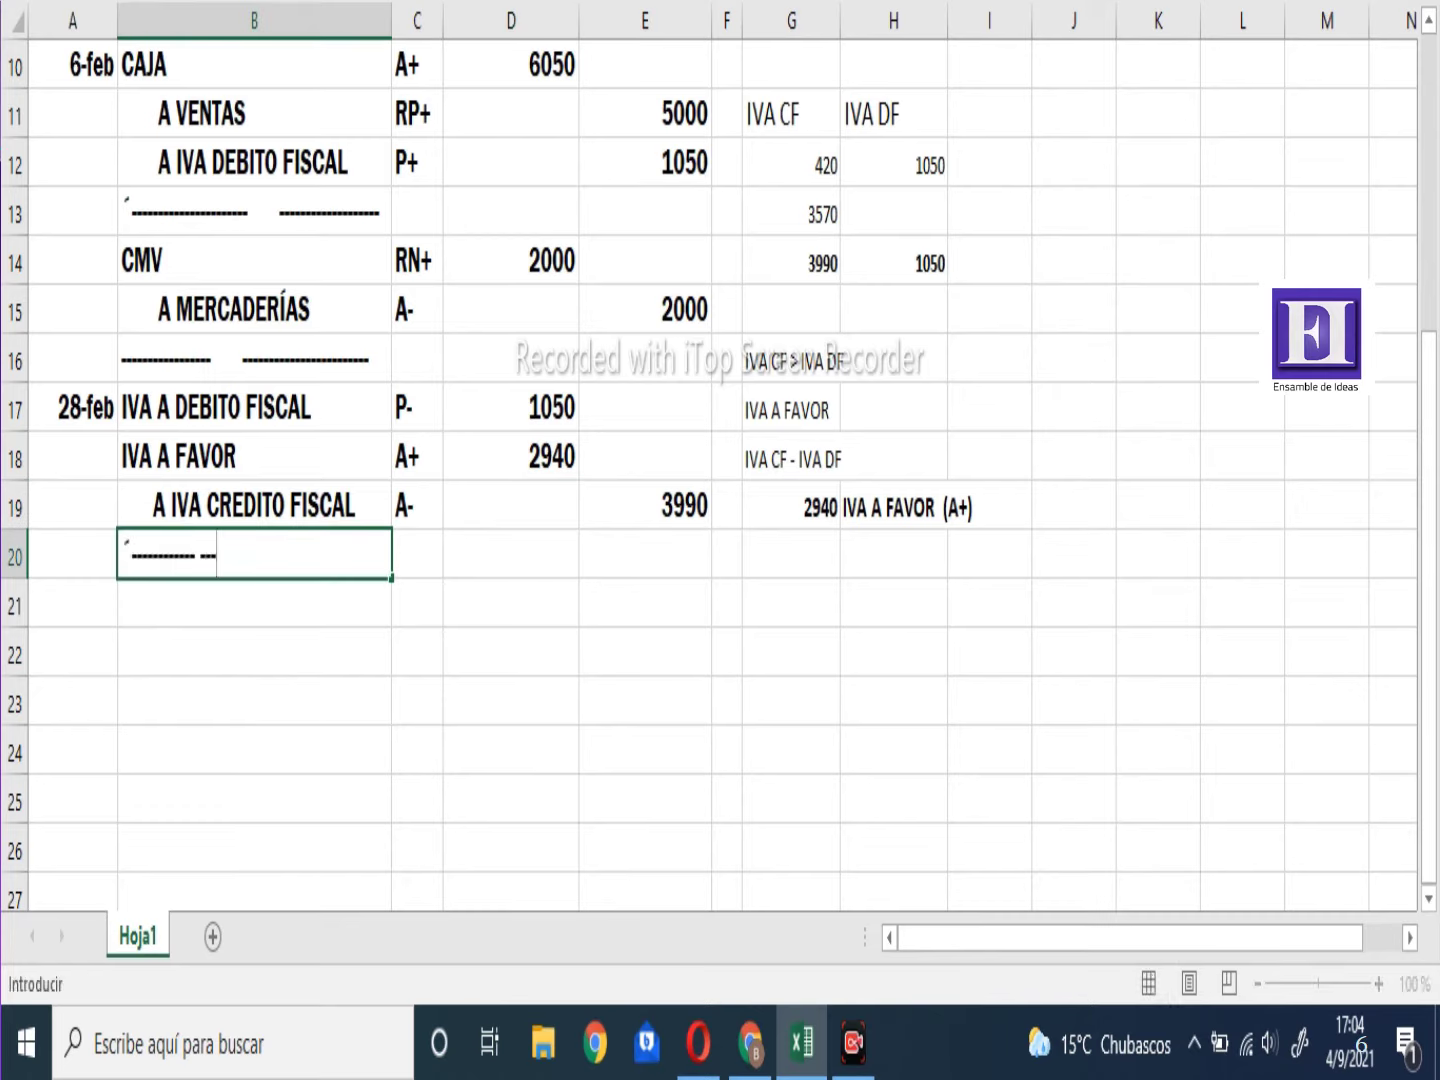
key(BackSpace)
key(BackSpace)
key(BackSpace)
key(BackSpace)
text(---------------------------)
key(Return)
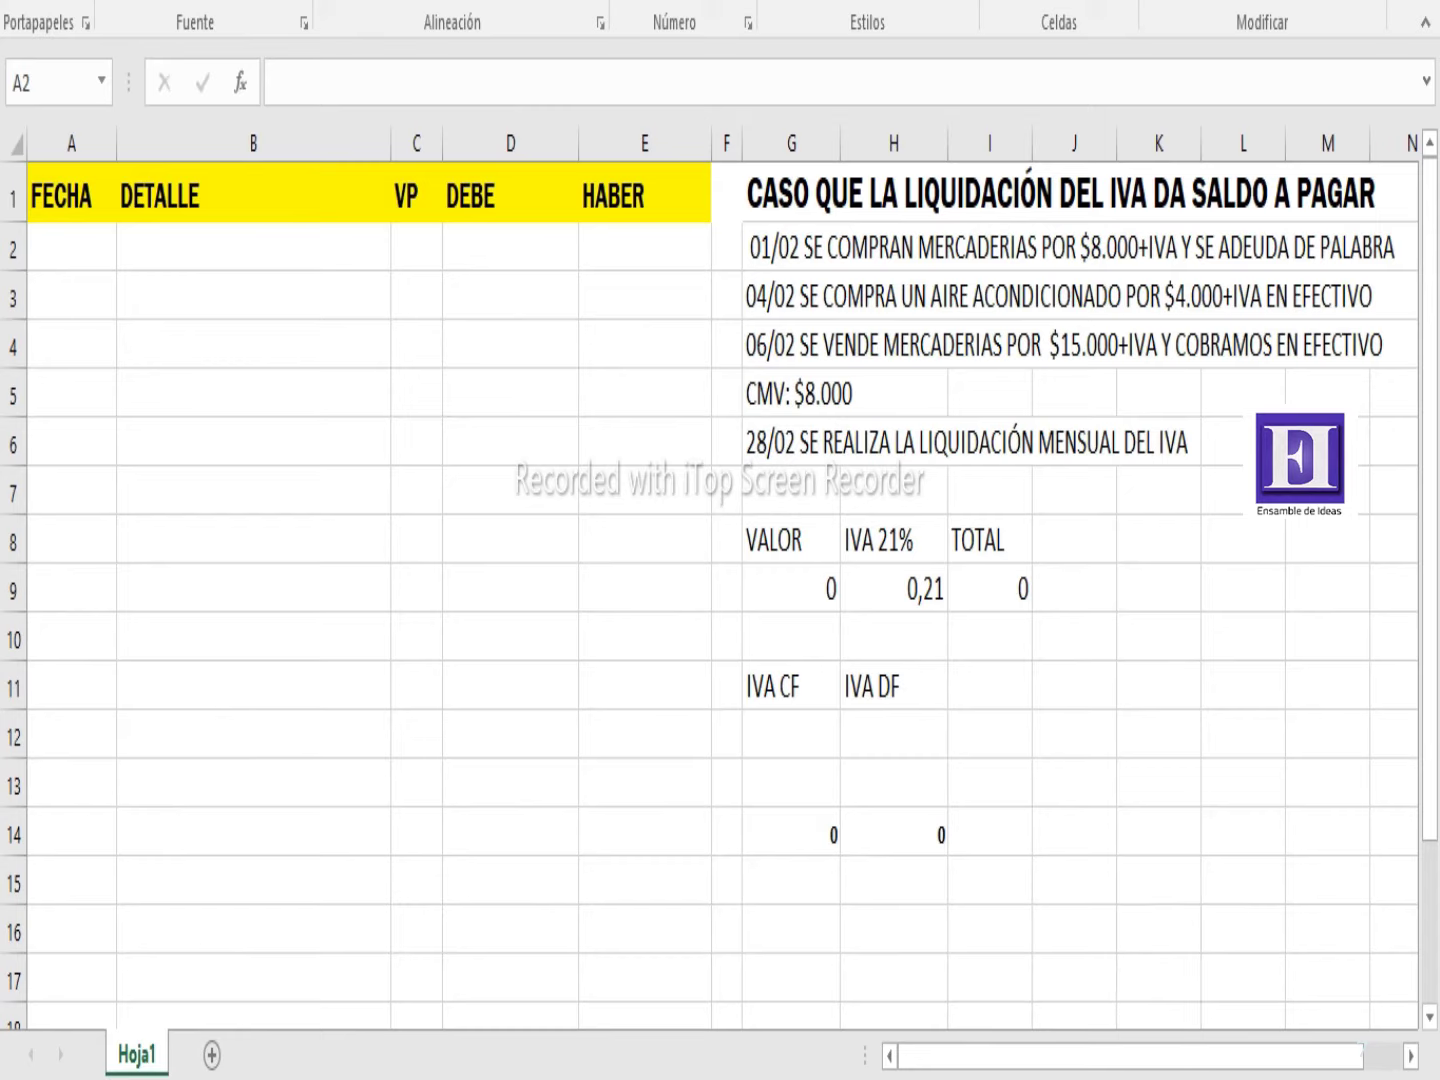
Open a 01-02 entry debiting MERCADERIAS (A+) 8000 in row 2
click(71, 248)
text(01-02)
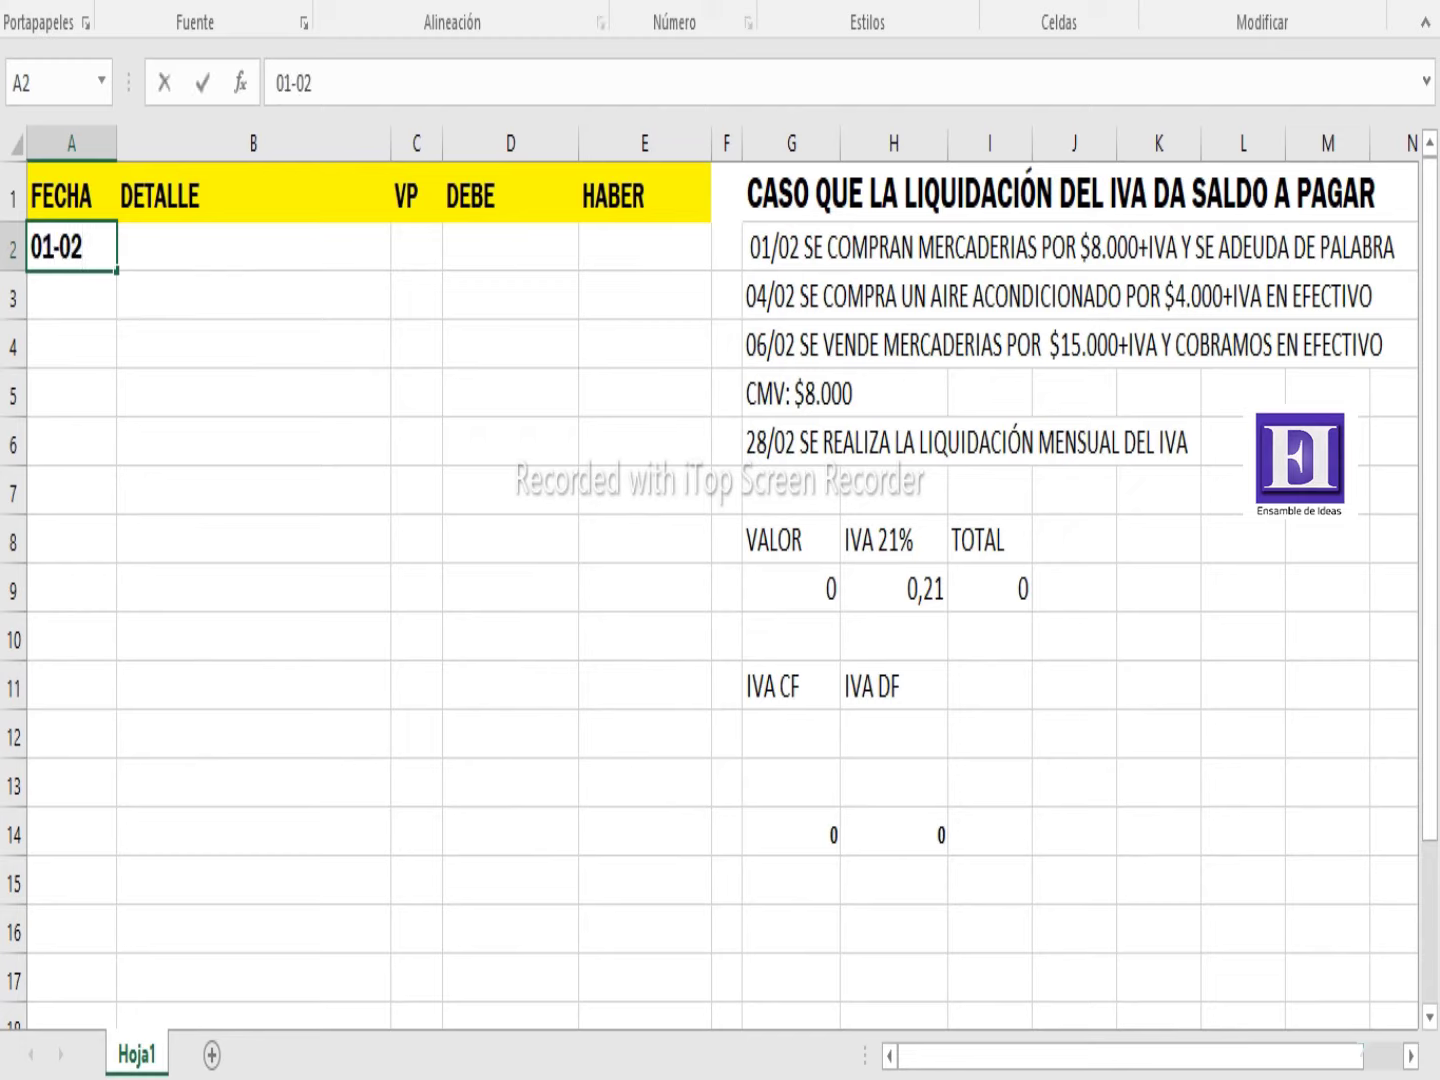
key(Tab)
text(MERCAR)
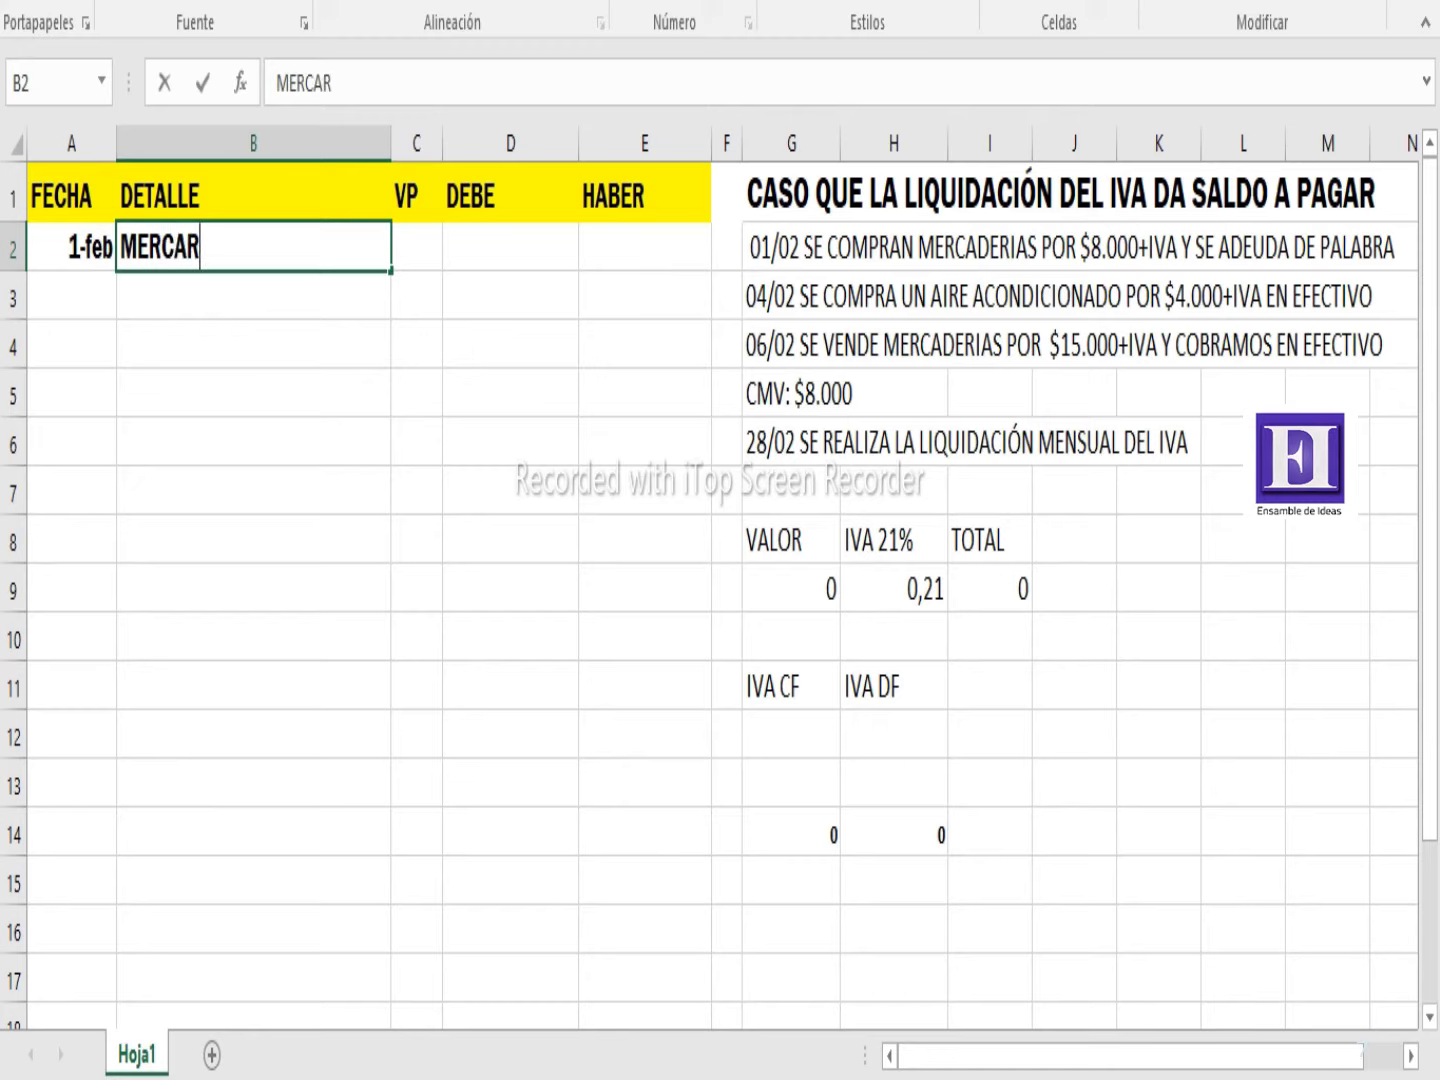
key(BackSpace)
text(DERIAS)
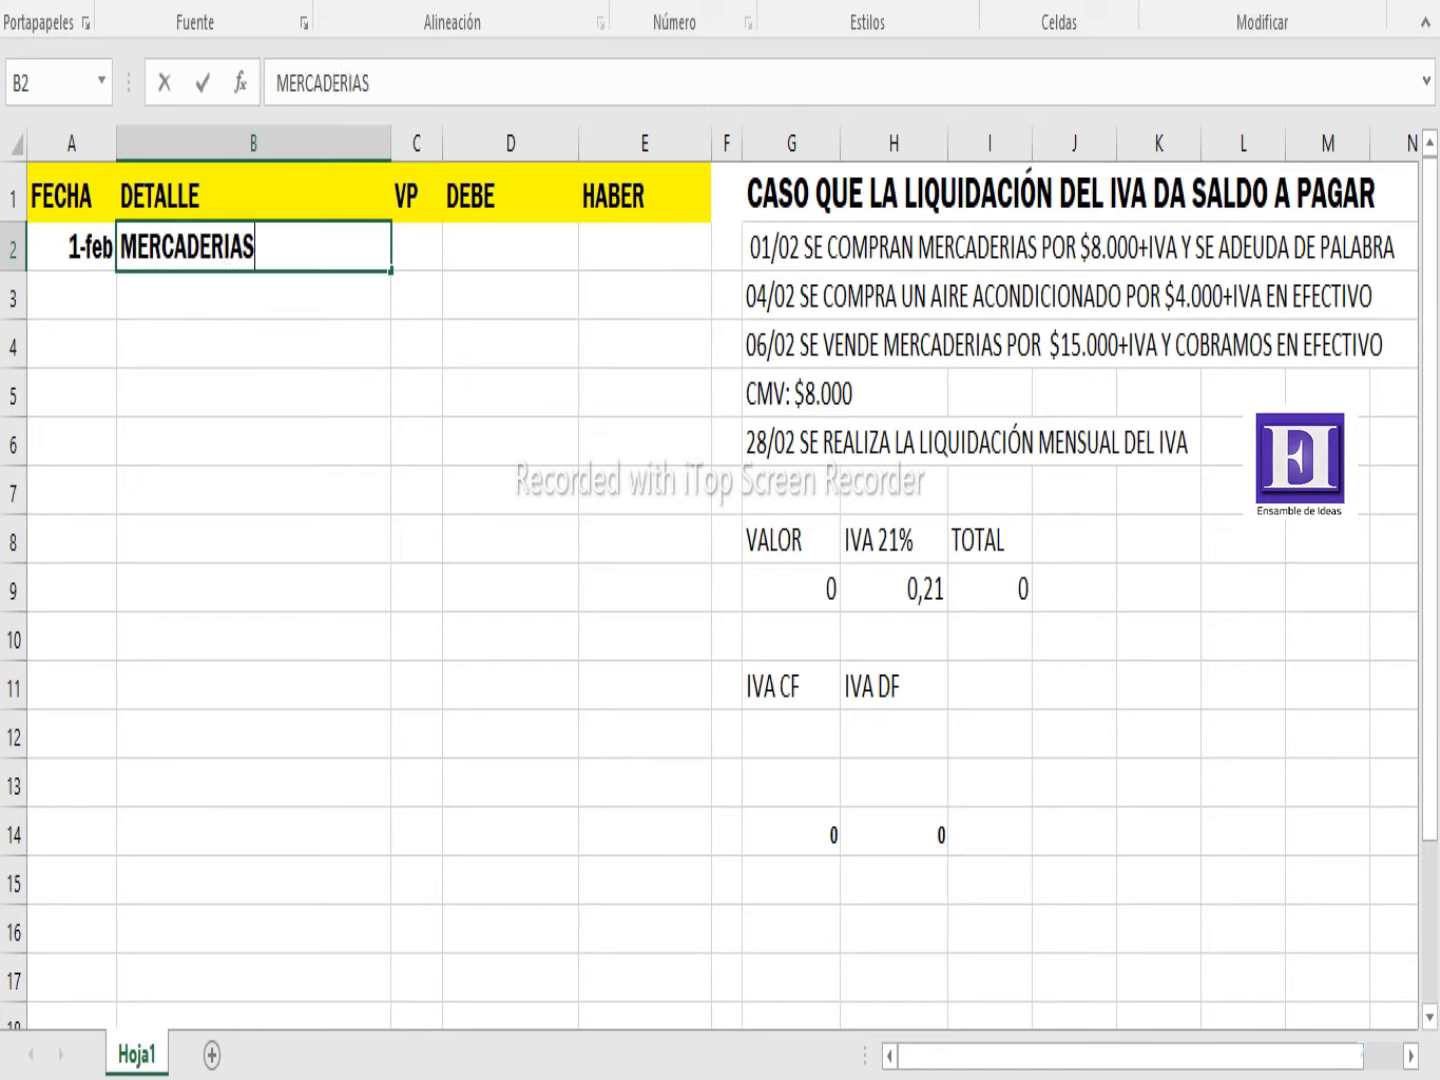
key(Tab)
text(A+)
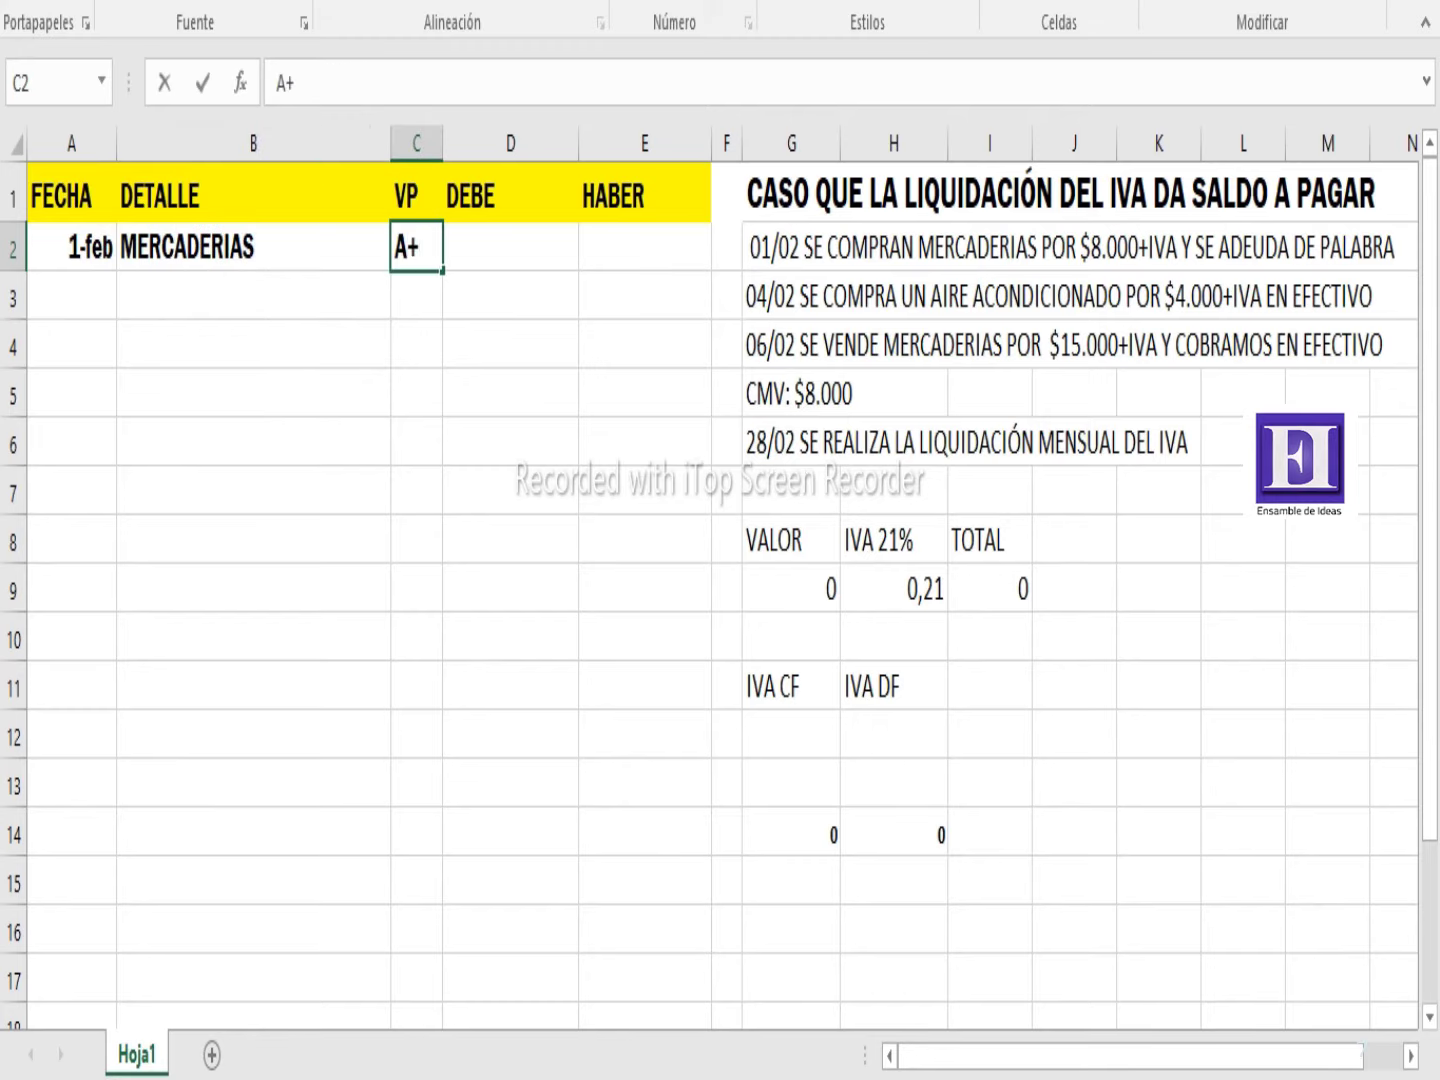
key(Tab)
text(8000)
key(Down)
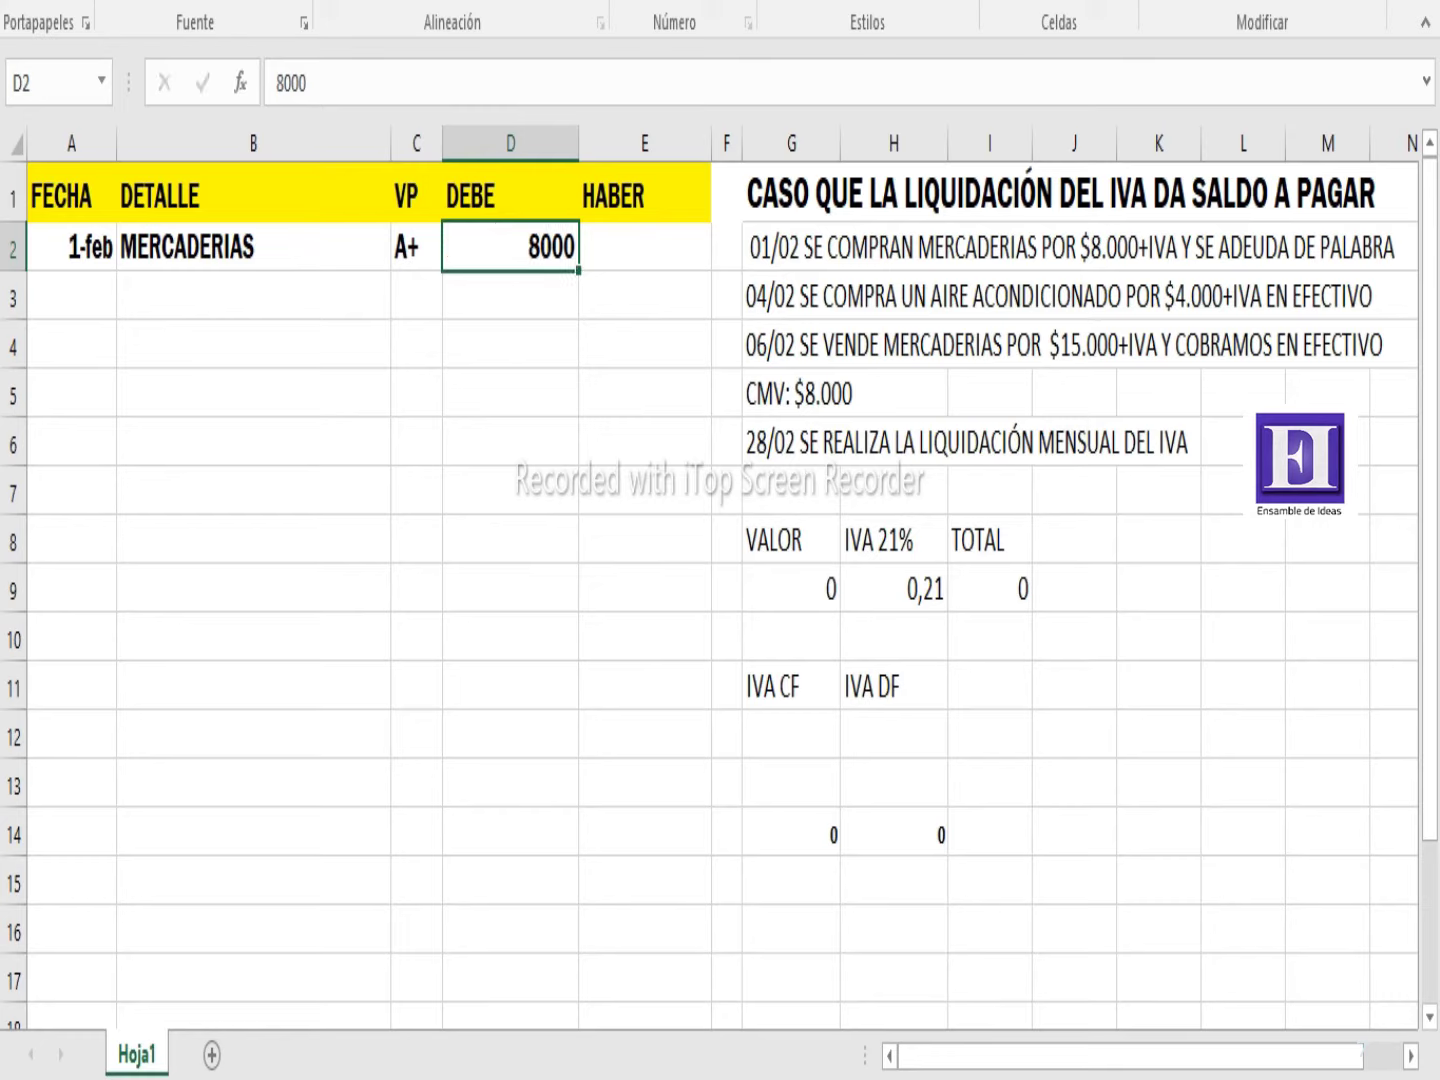
key(Left)
key(Left)
key(Left)
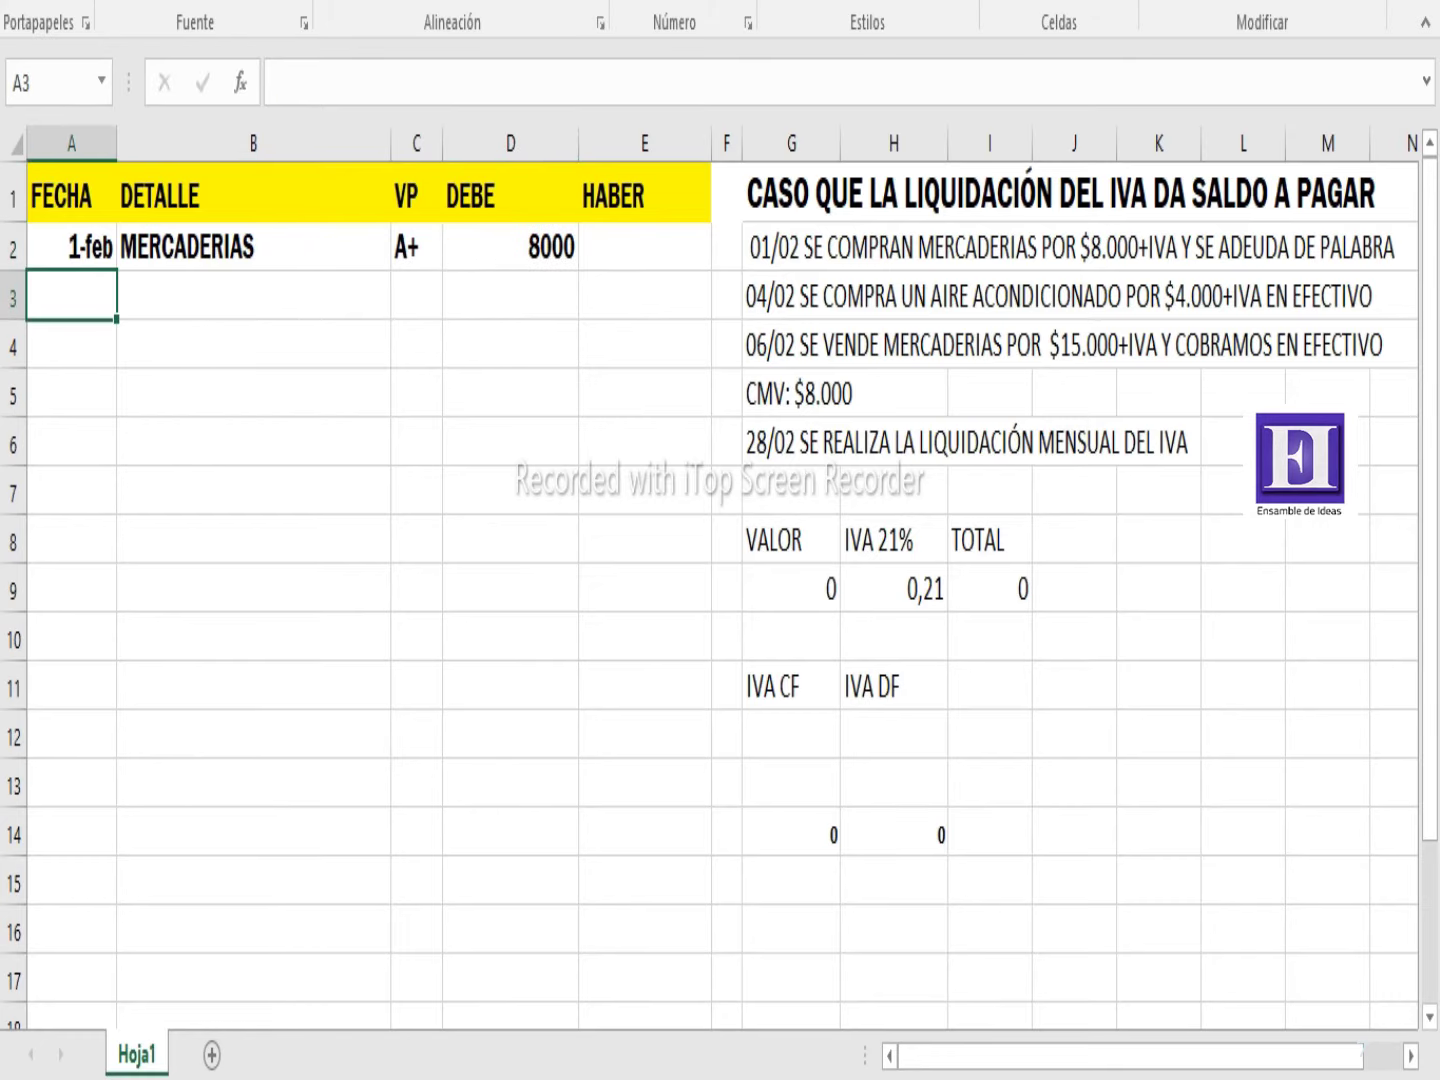
key(Right)
Add the IVA CREDITO FISCAL line marked A+ in row 3
text(IVA)
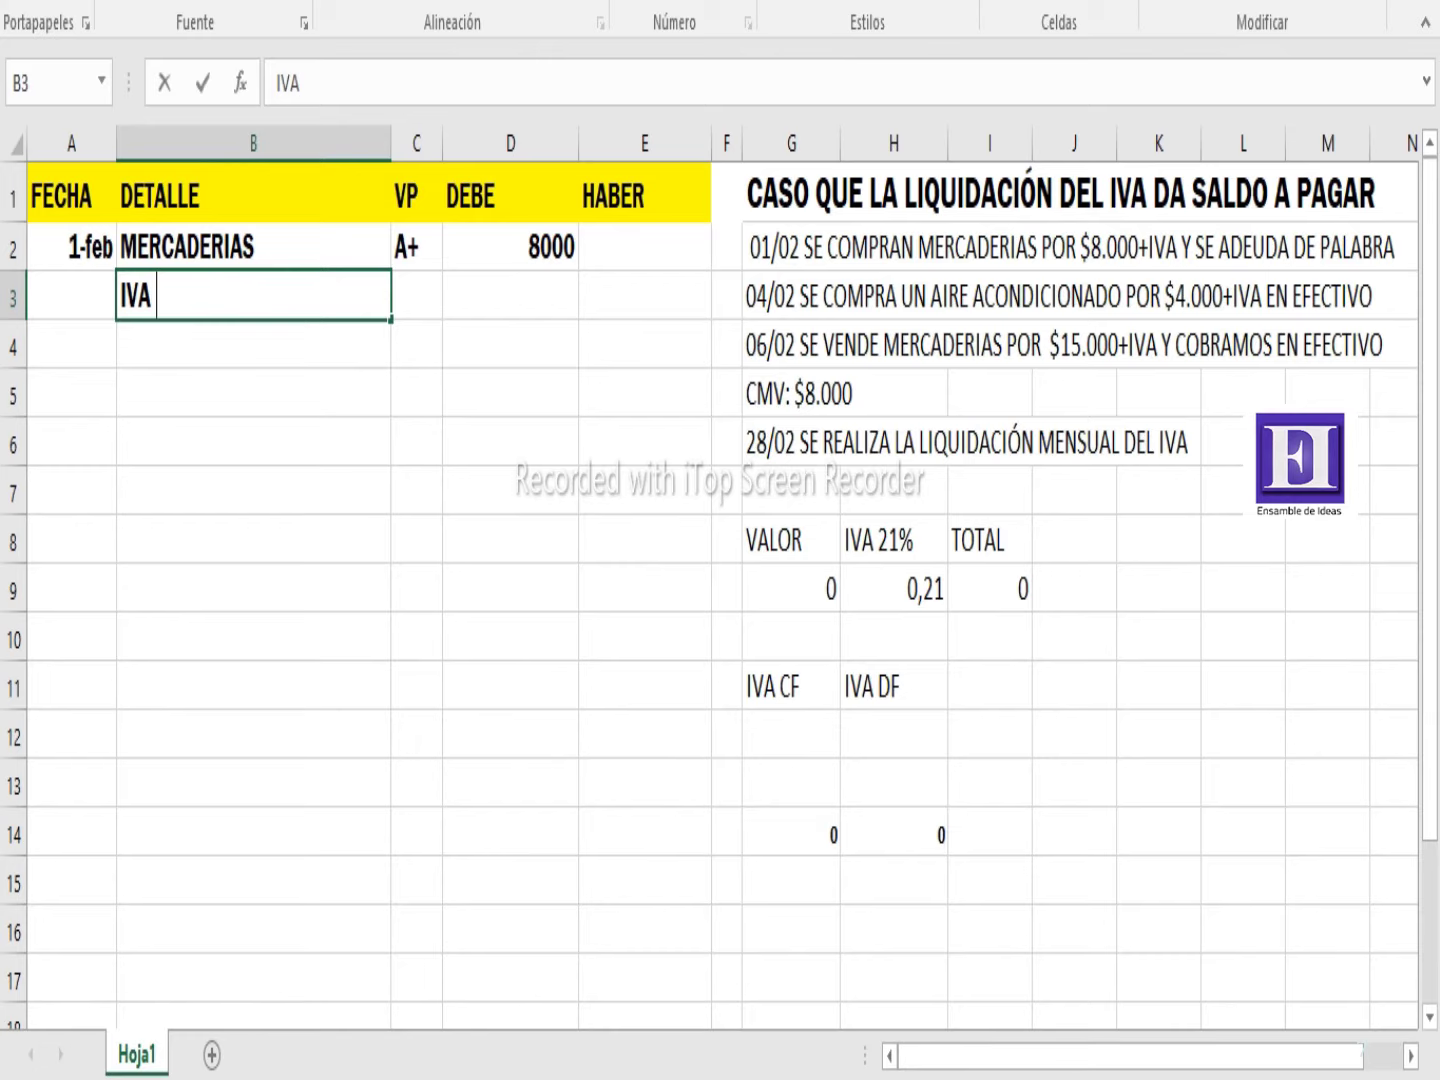
text( CREDITO)
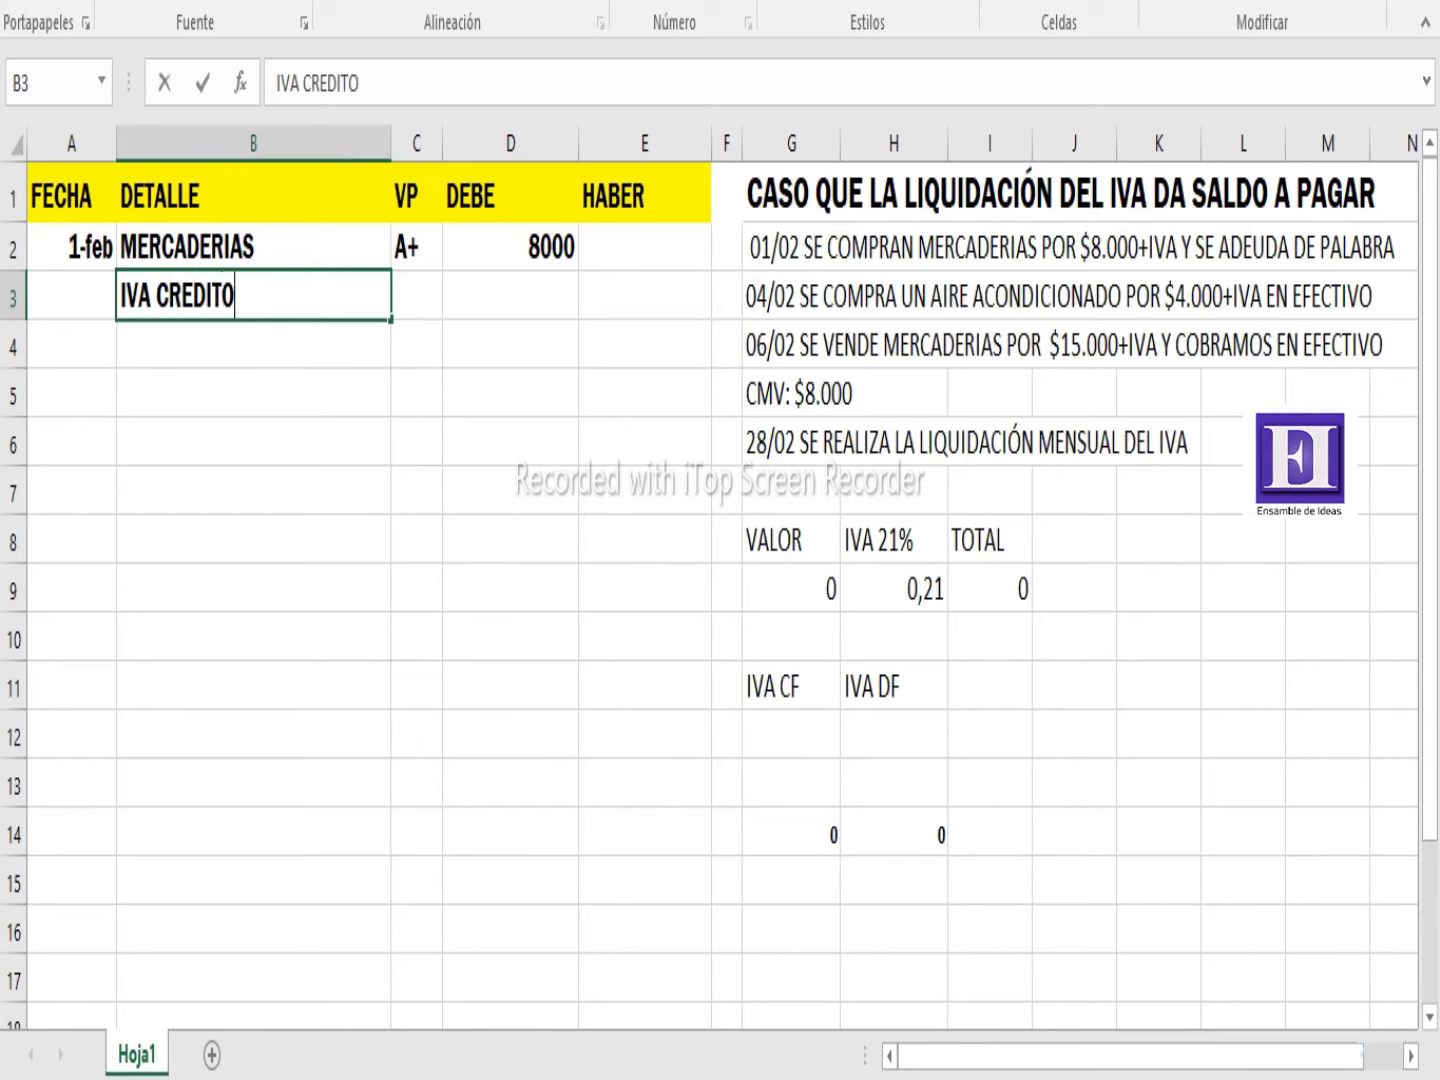
text( FISCAL)
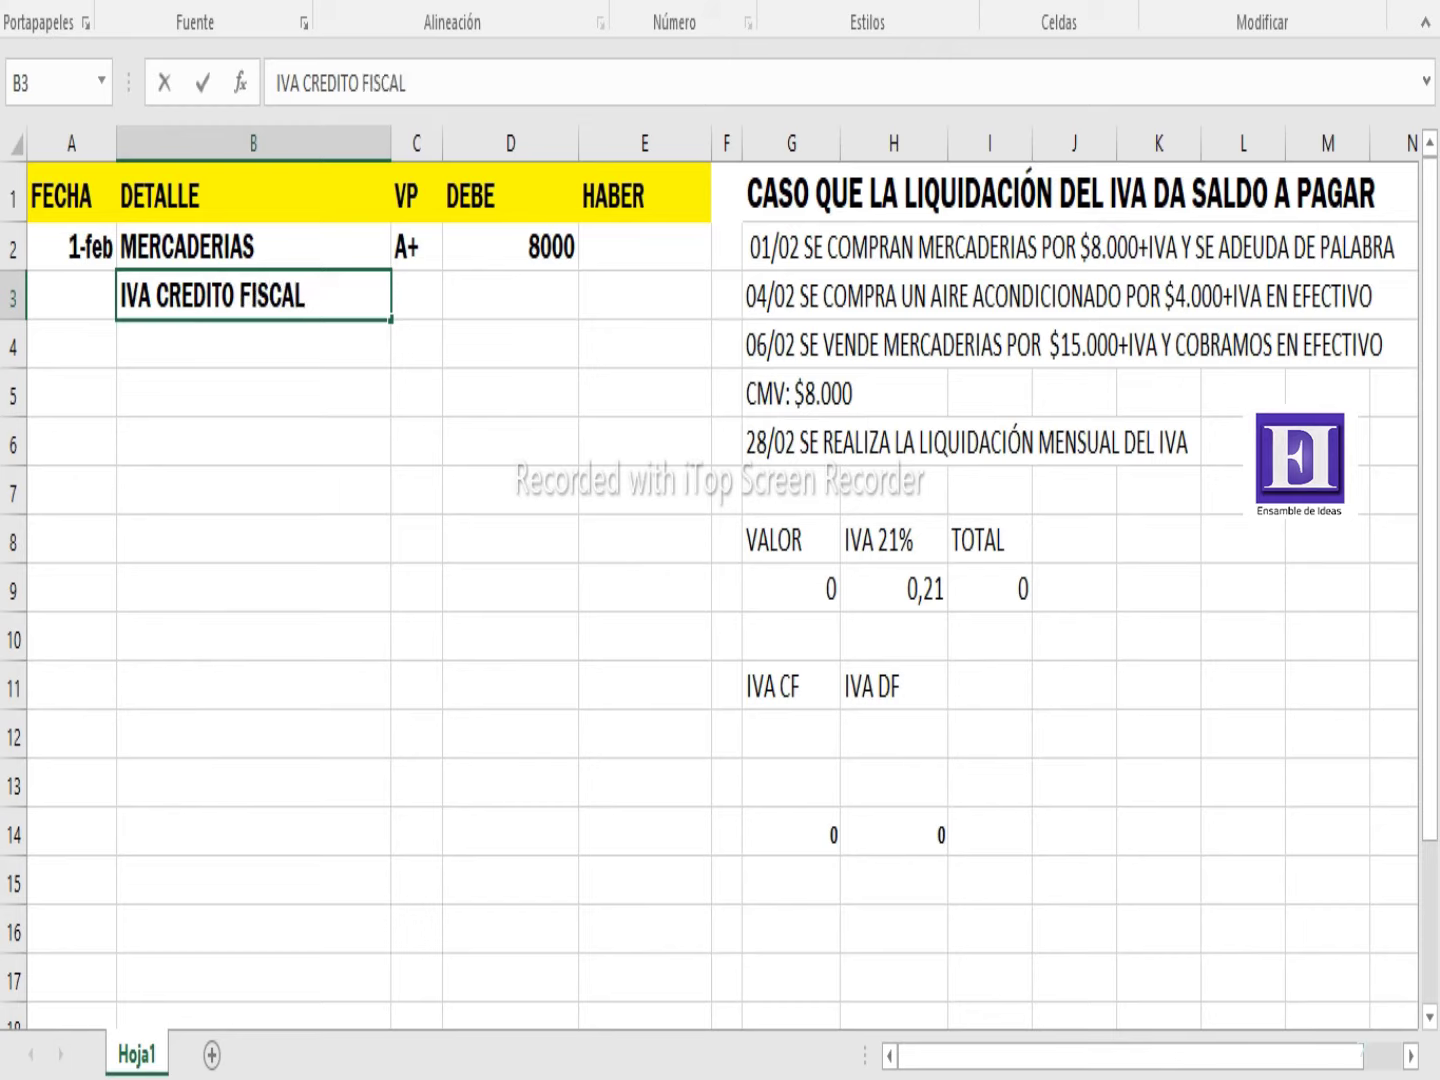
key(Tab)
text(A+)
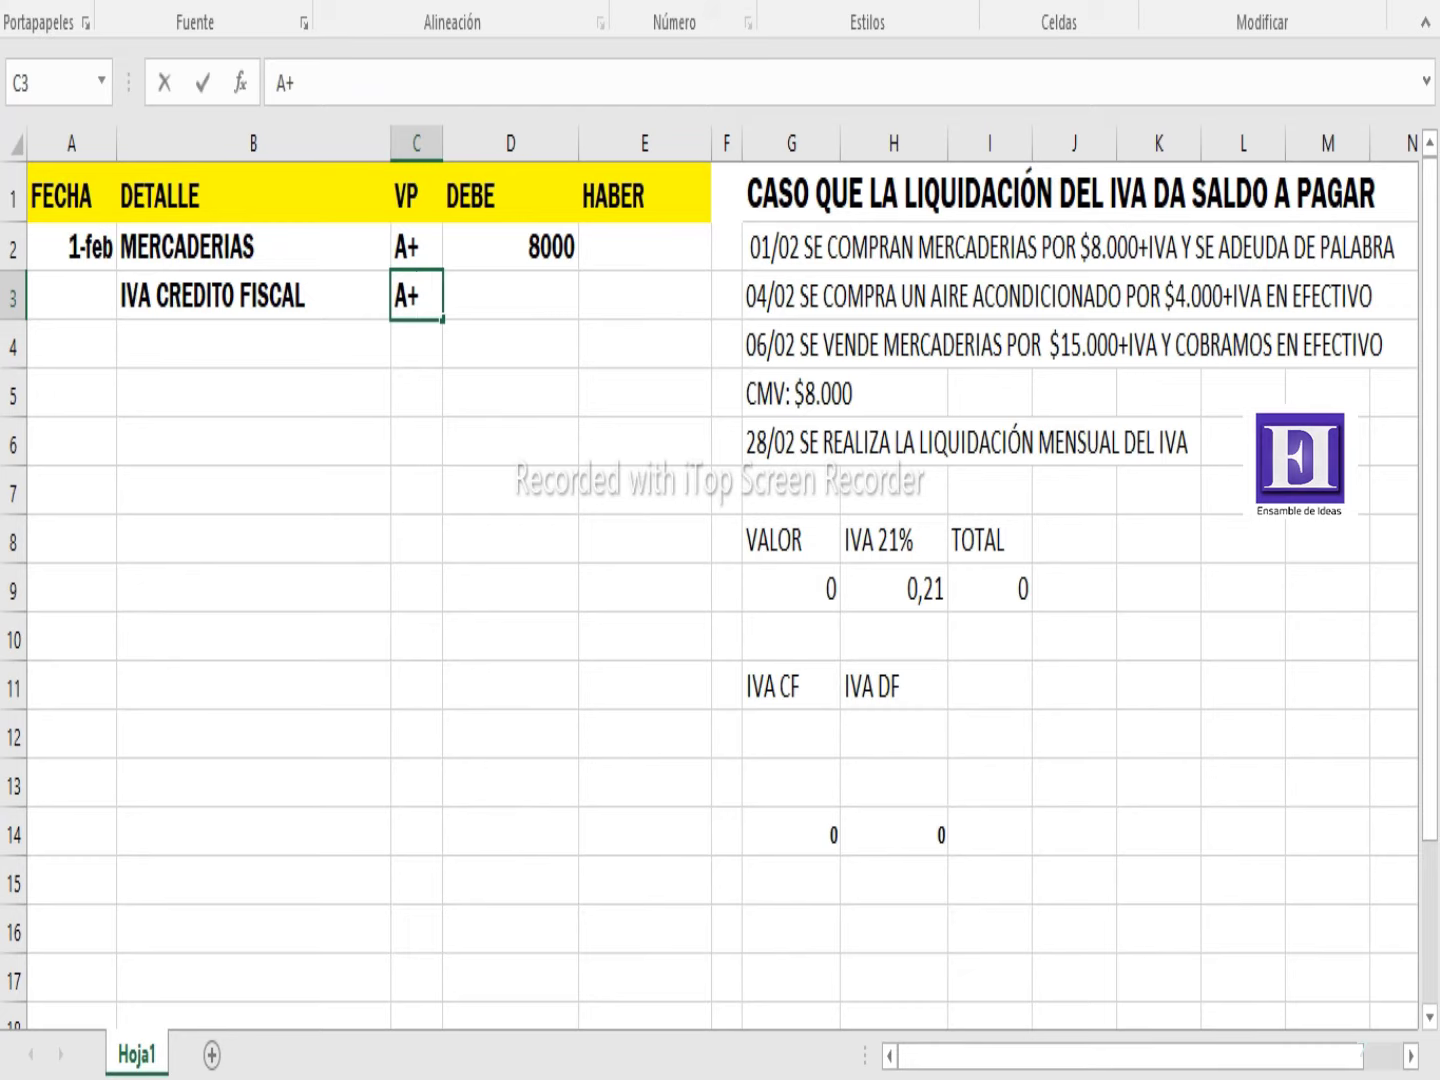
key(Down)
Compute the IVA on 8000 in the calculator and debit 1680 to IVA CREDITO FISCAL
key(Right)
key(Right)
key(Right)
key(Right)
key(Down)
key(Down)
key(Down)
key(Down)
key(Down)
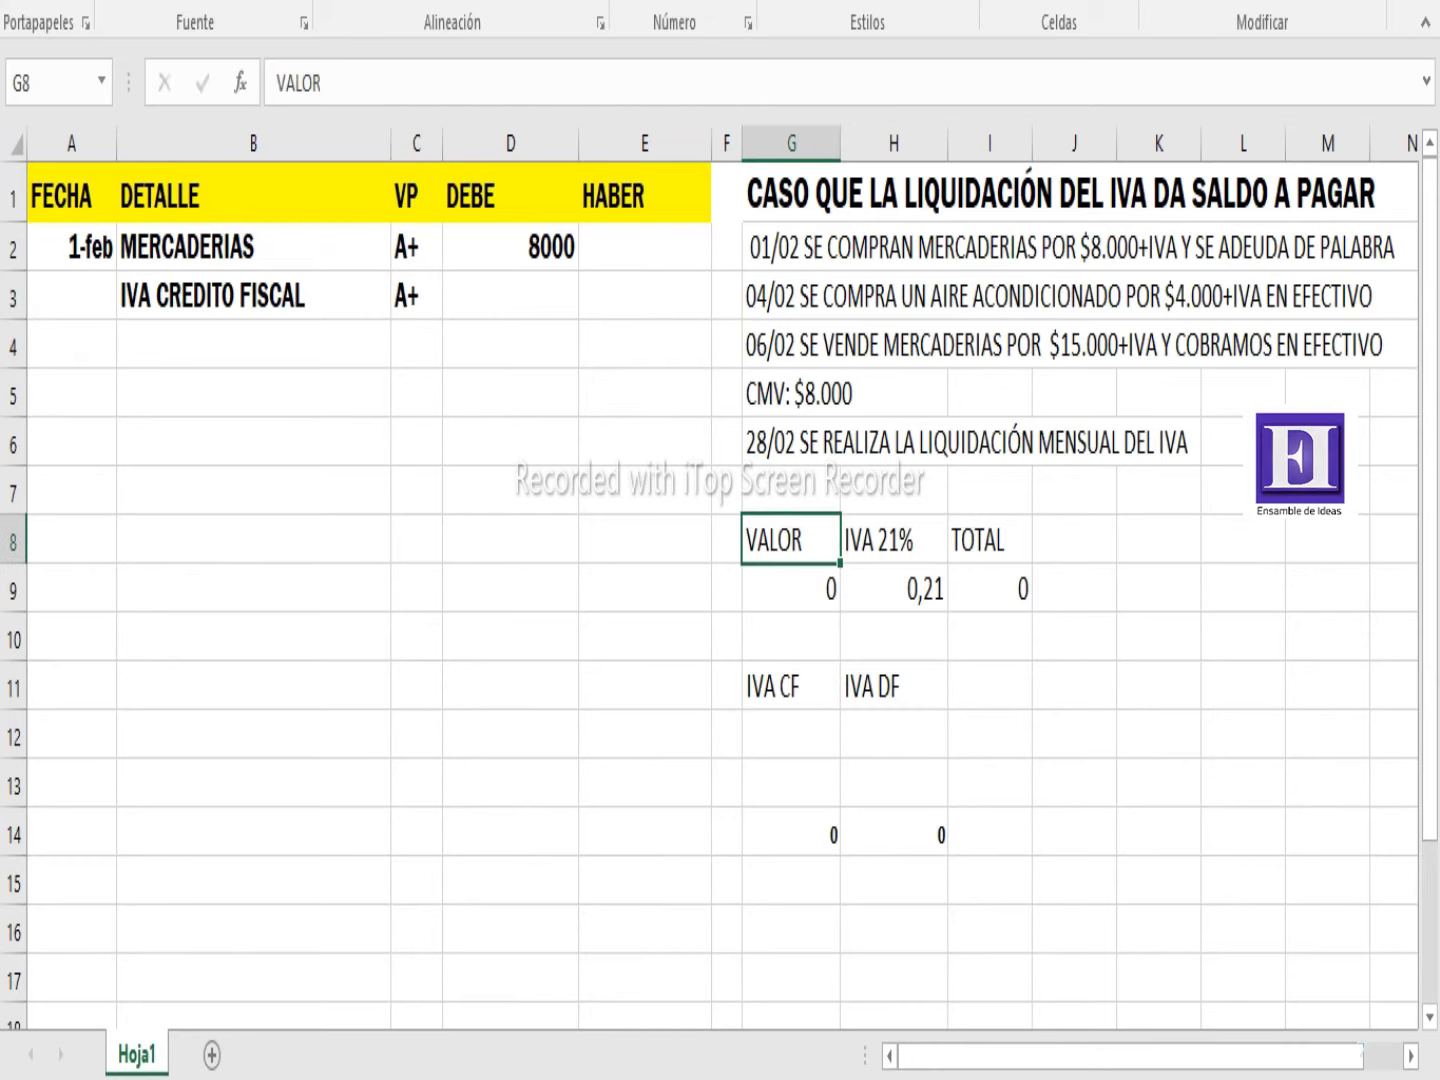
text(8000)
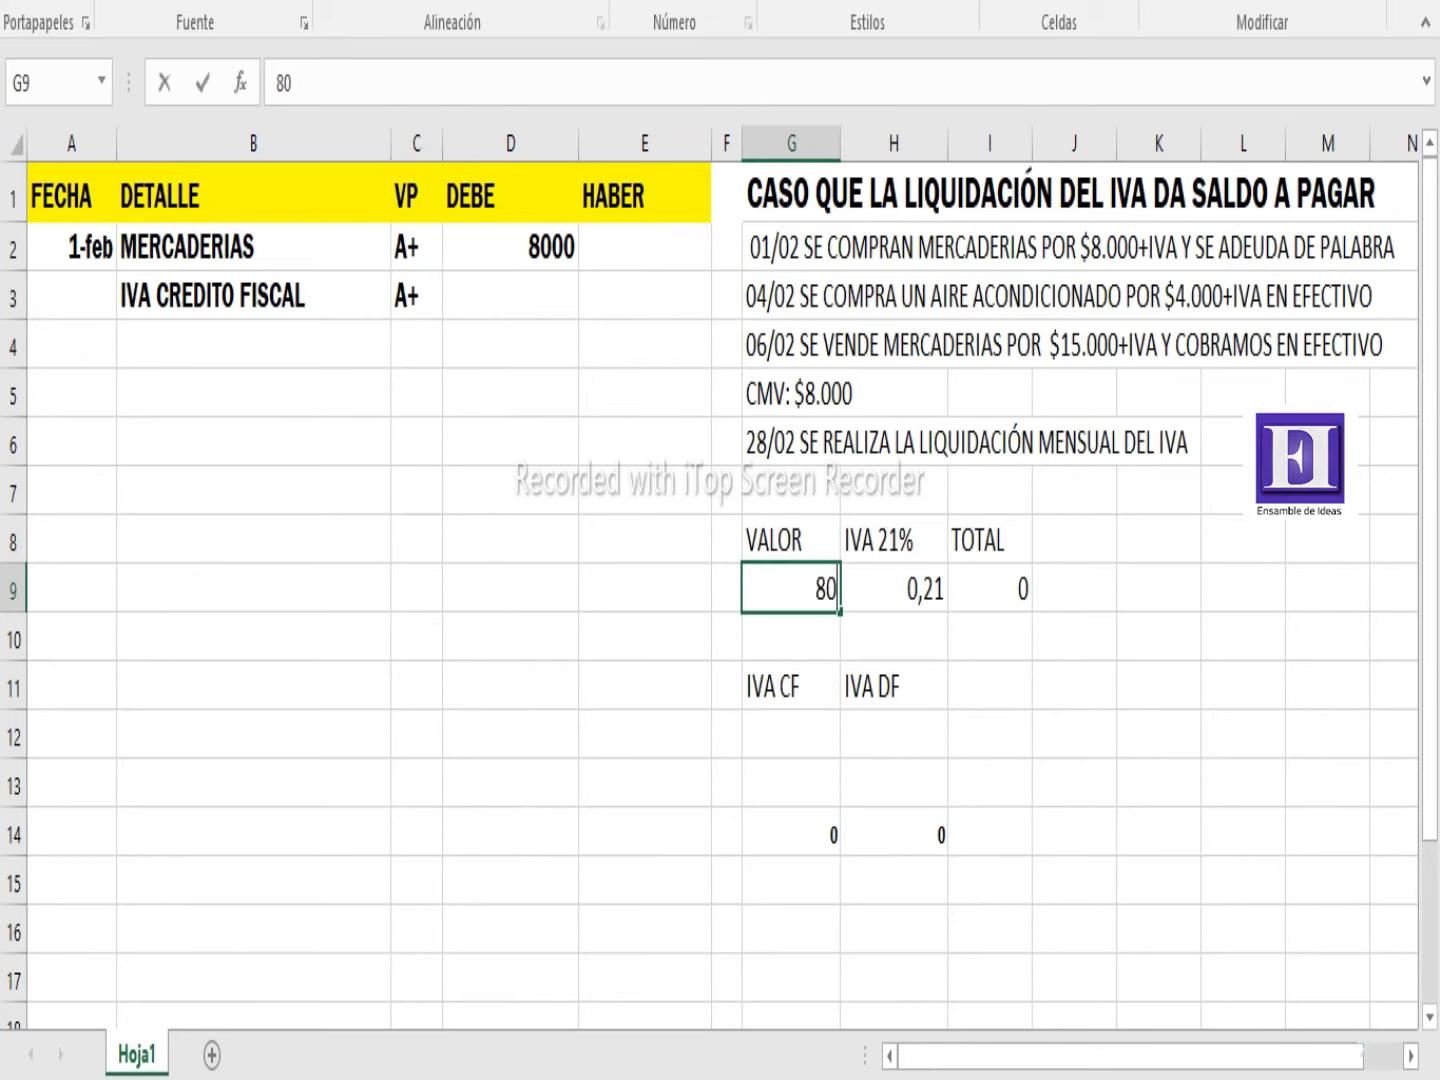
key(Right)
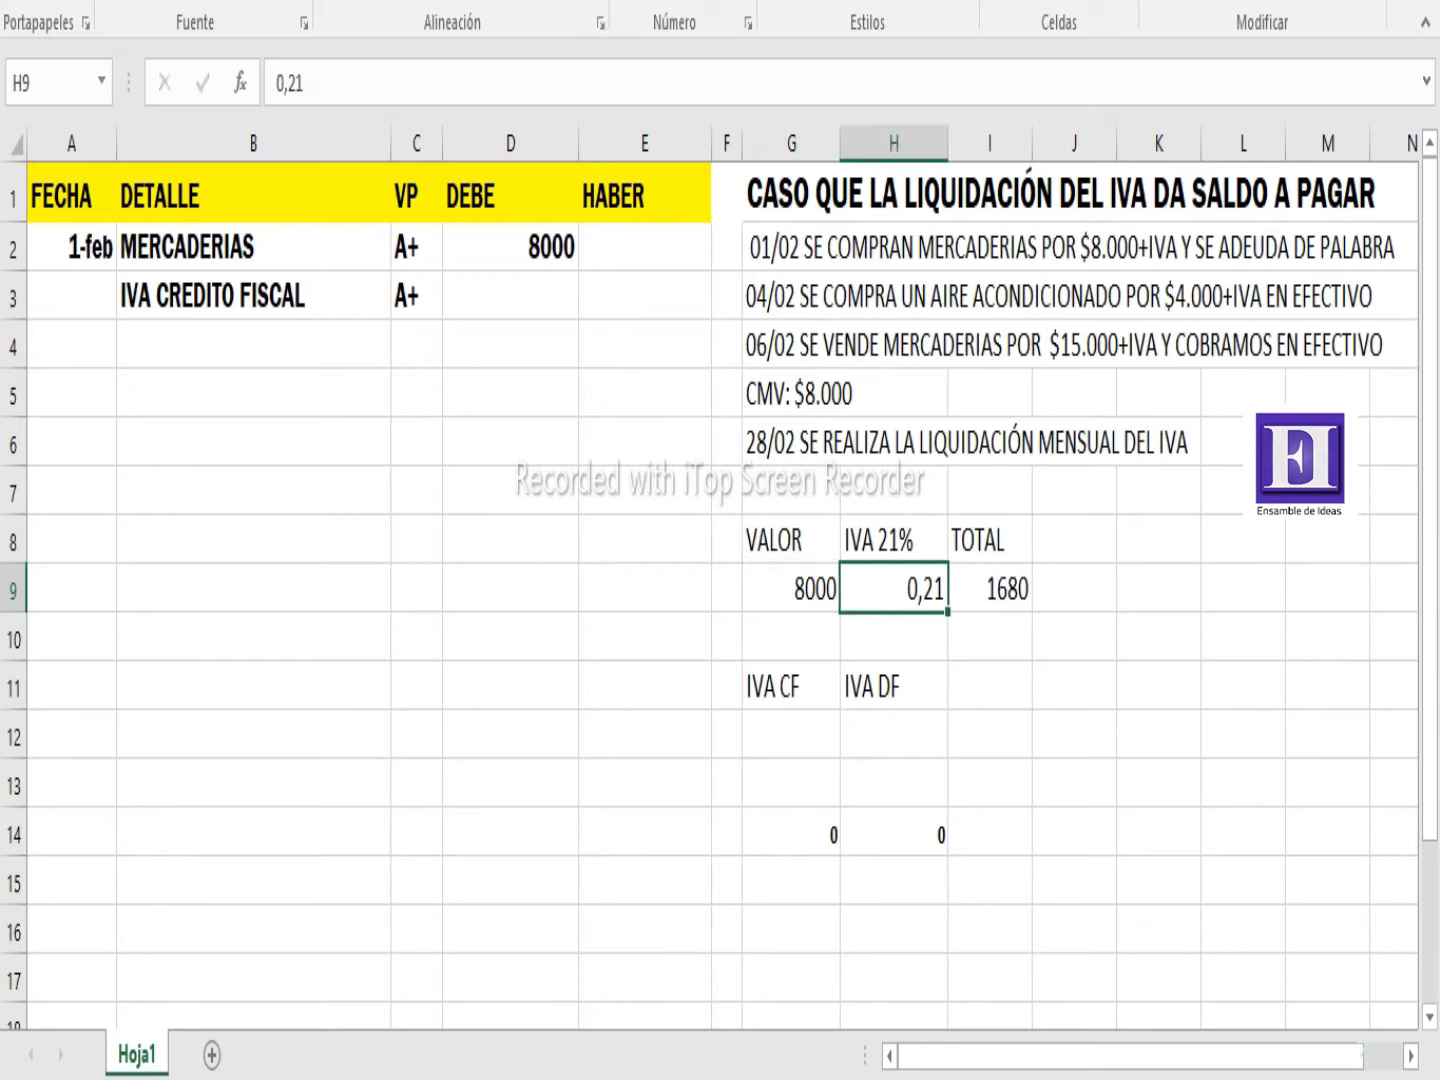
key(Left)
key(Left)
key(Left)
key(Left)
key(Up)
key(Up)
key(Up)
key(Up)
key(Up)
key(Up)
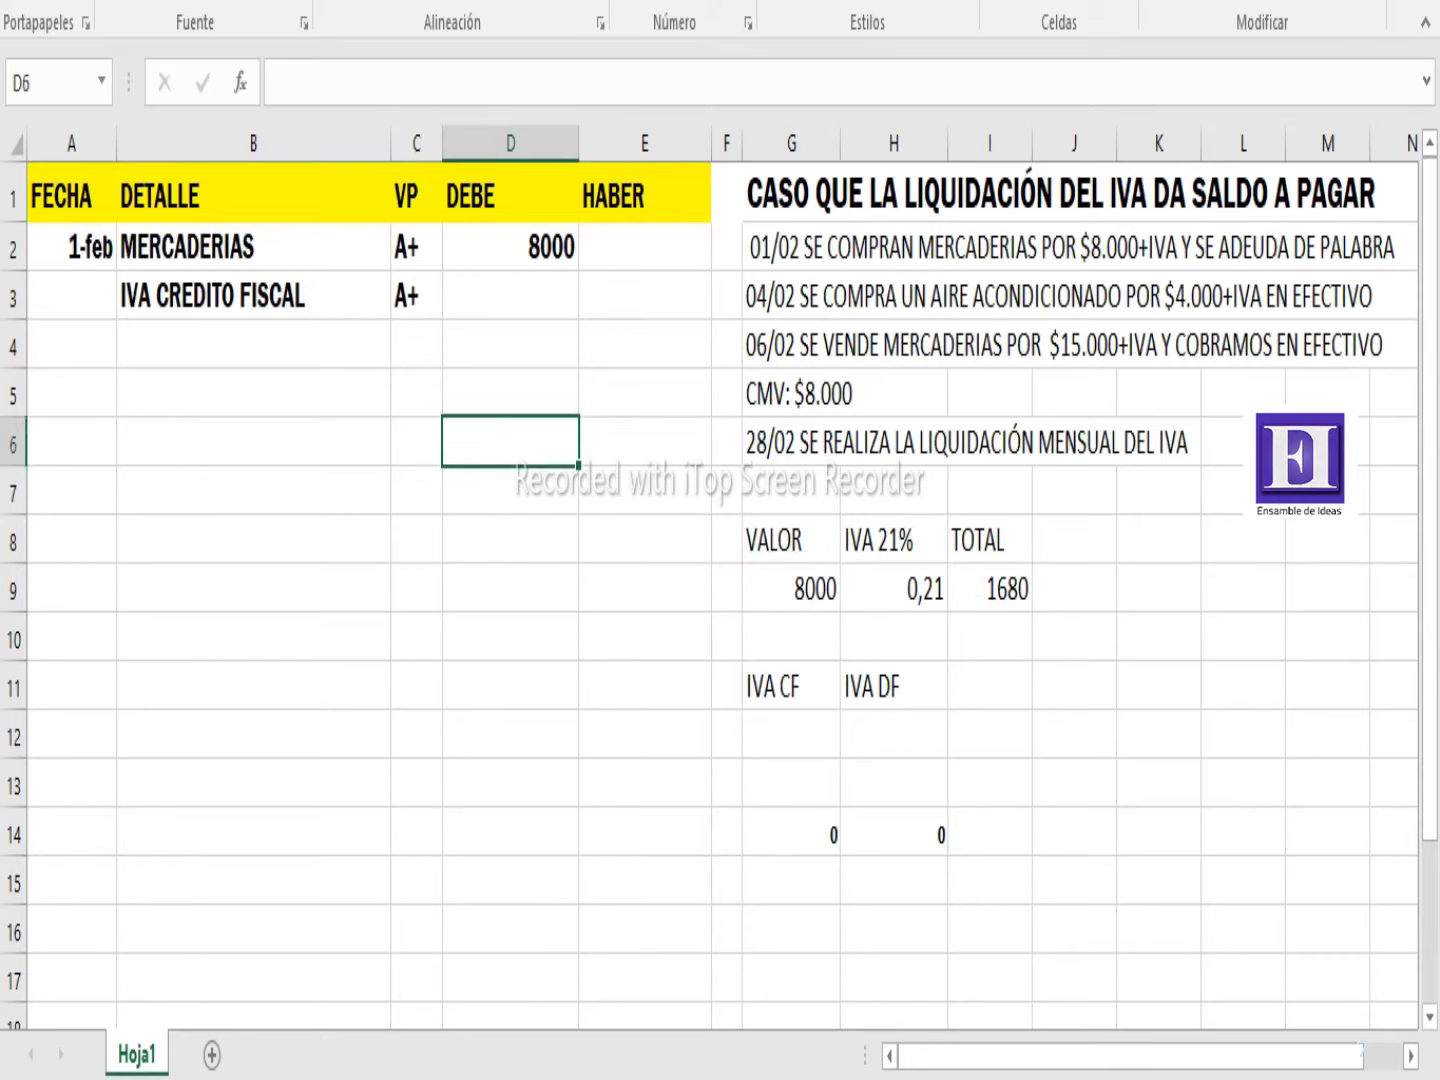
text(1680)
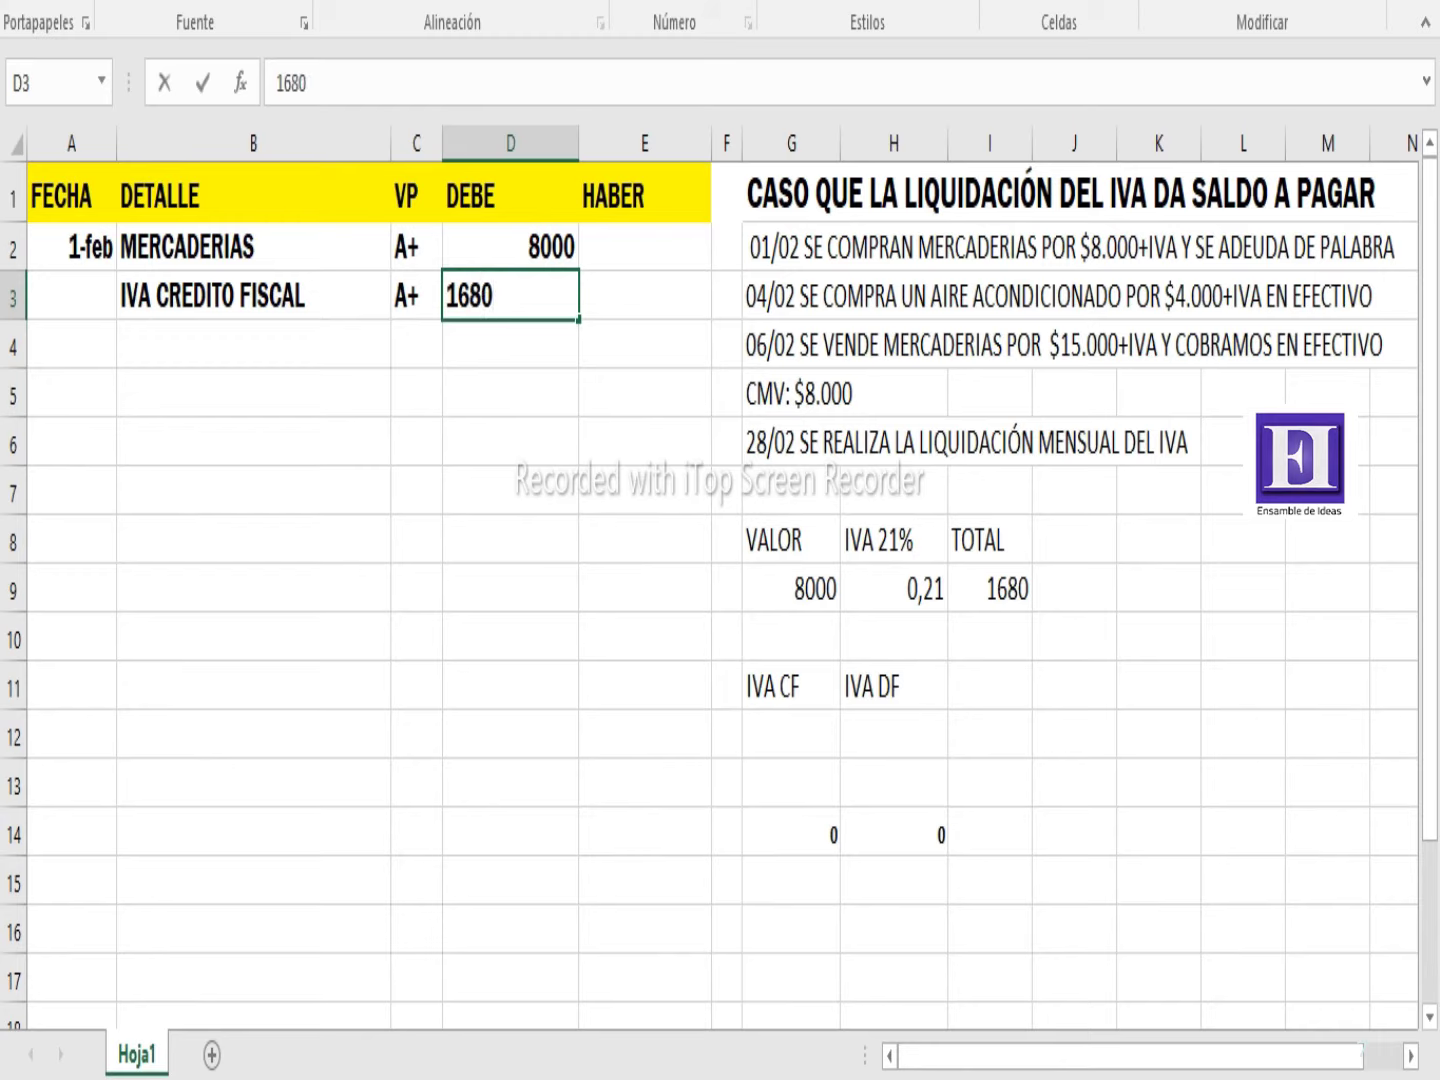
key(Return)
Credit A PROVEEDORES (P+) 9680 in the HABER column of row 4
key(Left)
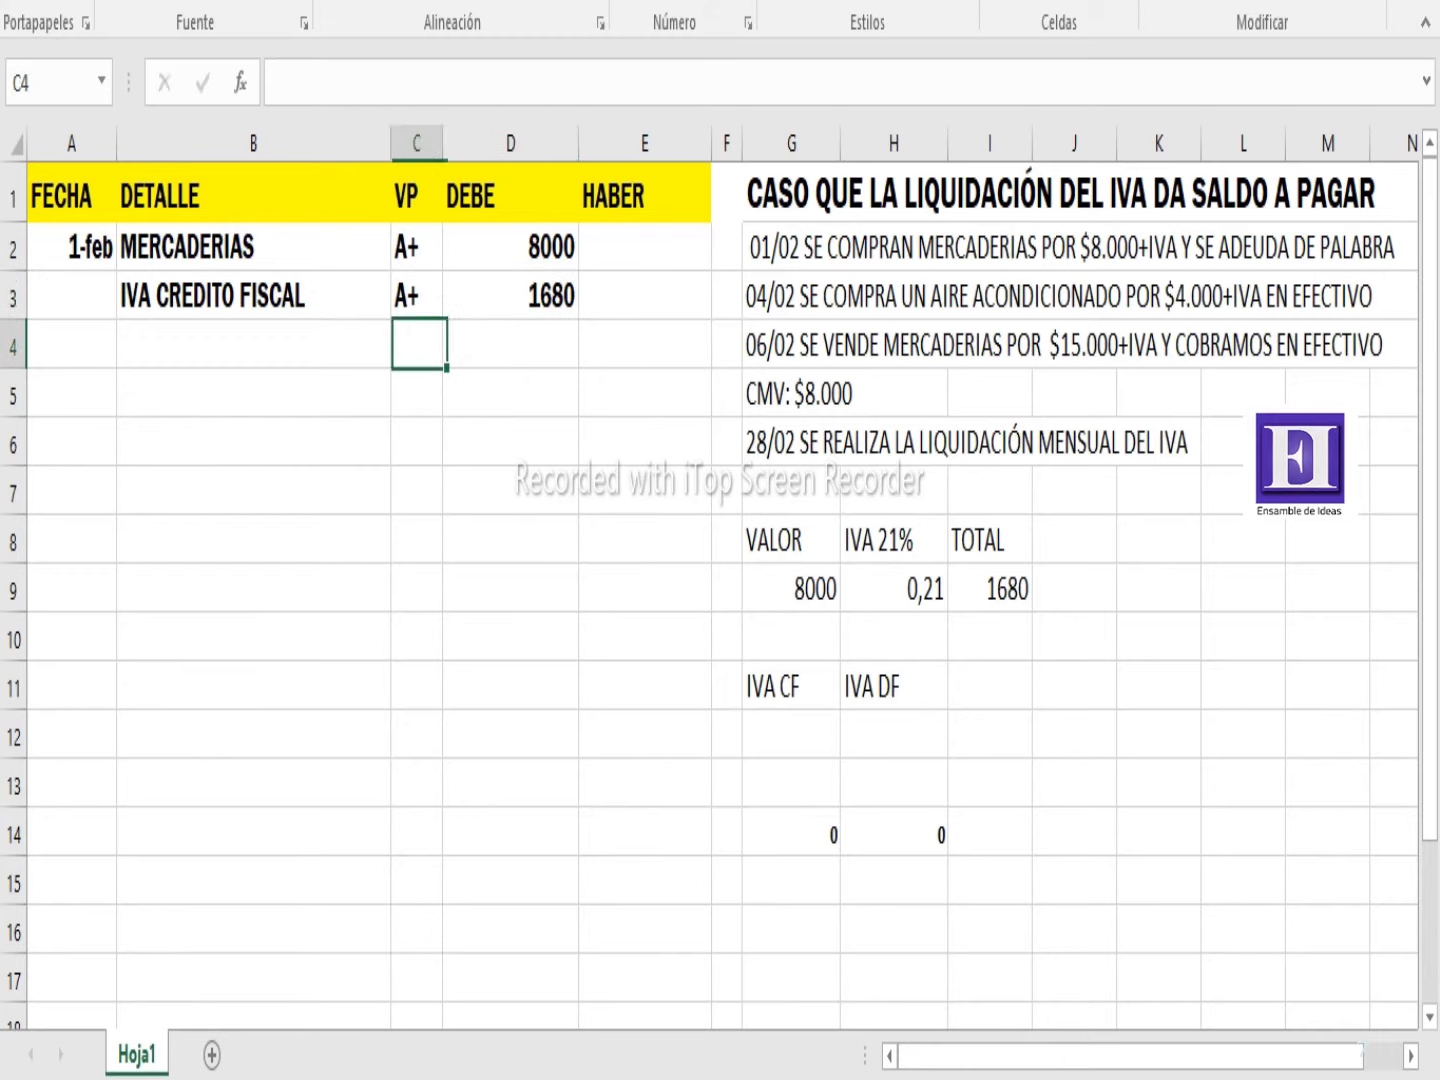
key(Left)
text(A PRO)
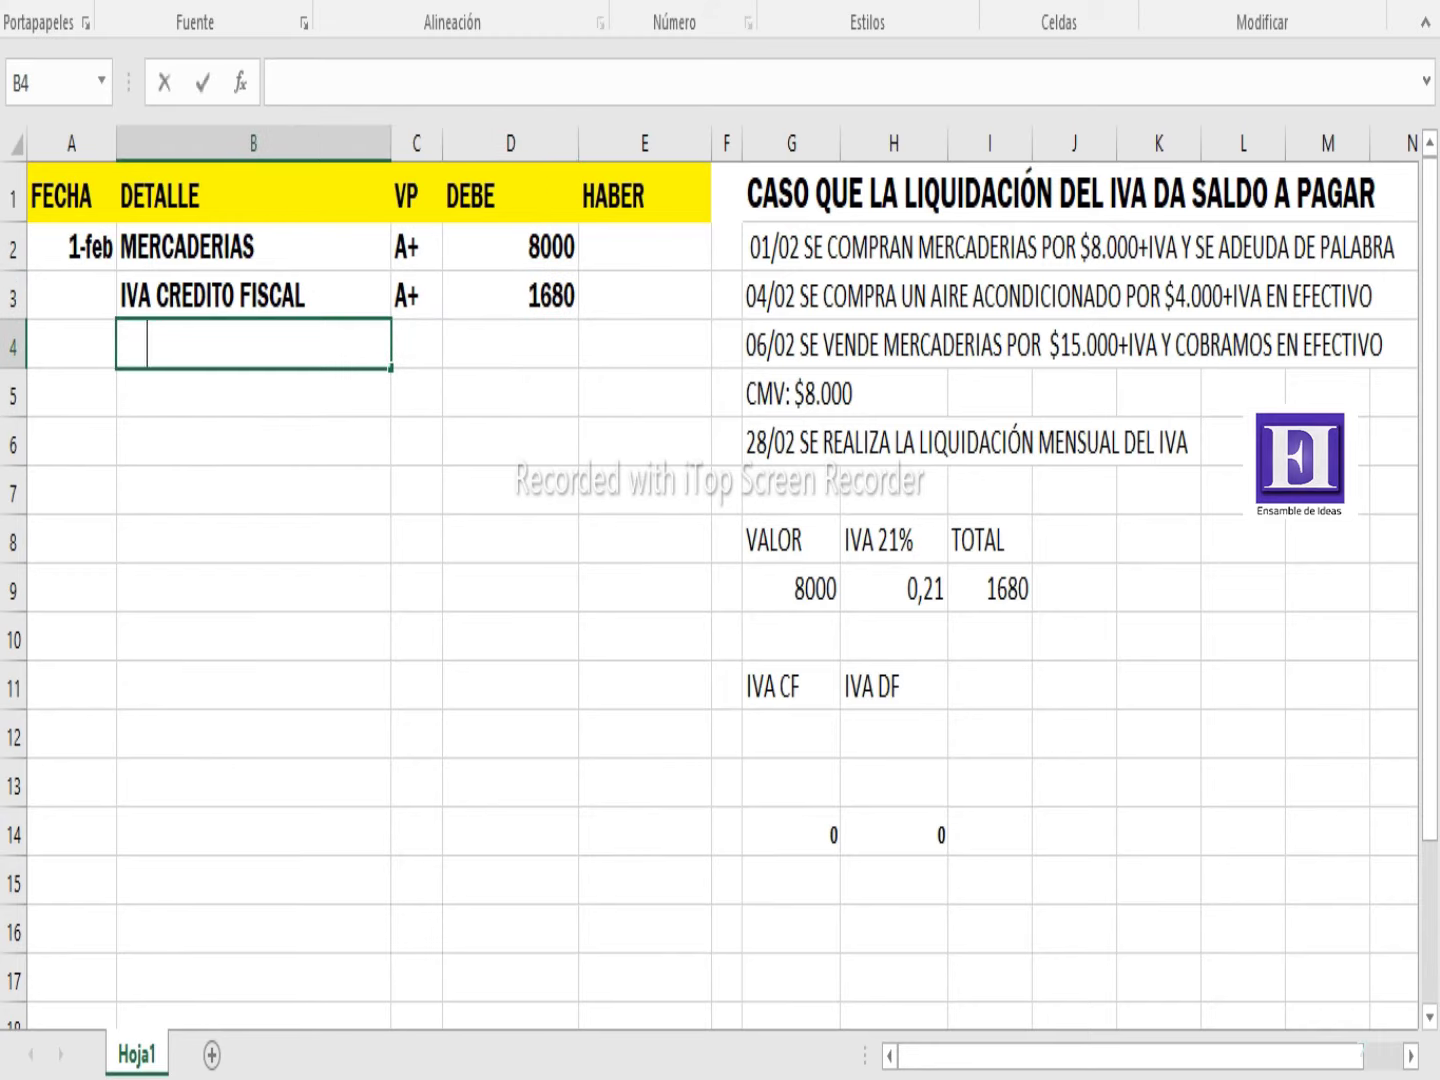
text(VEEDORES)
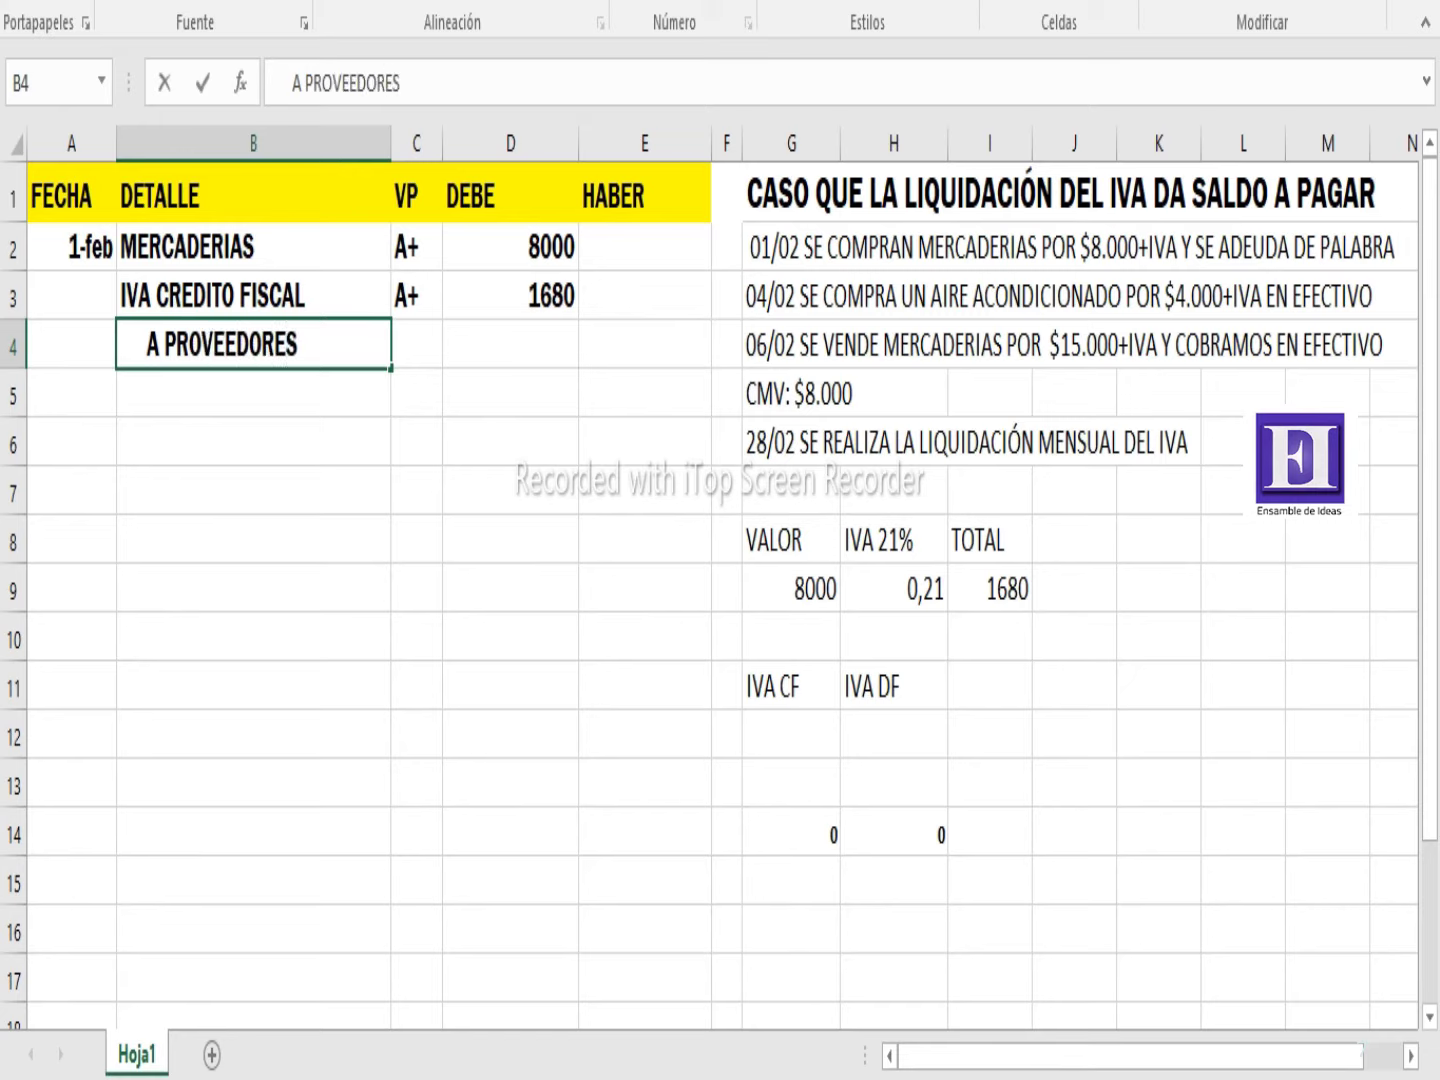
key(Right)
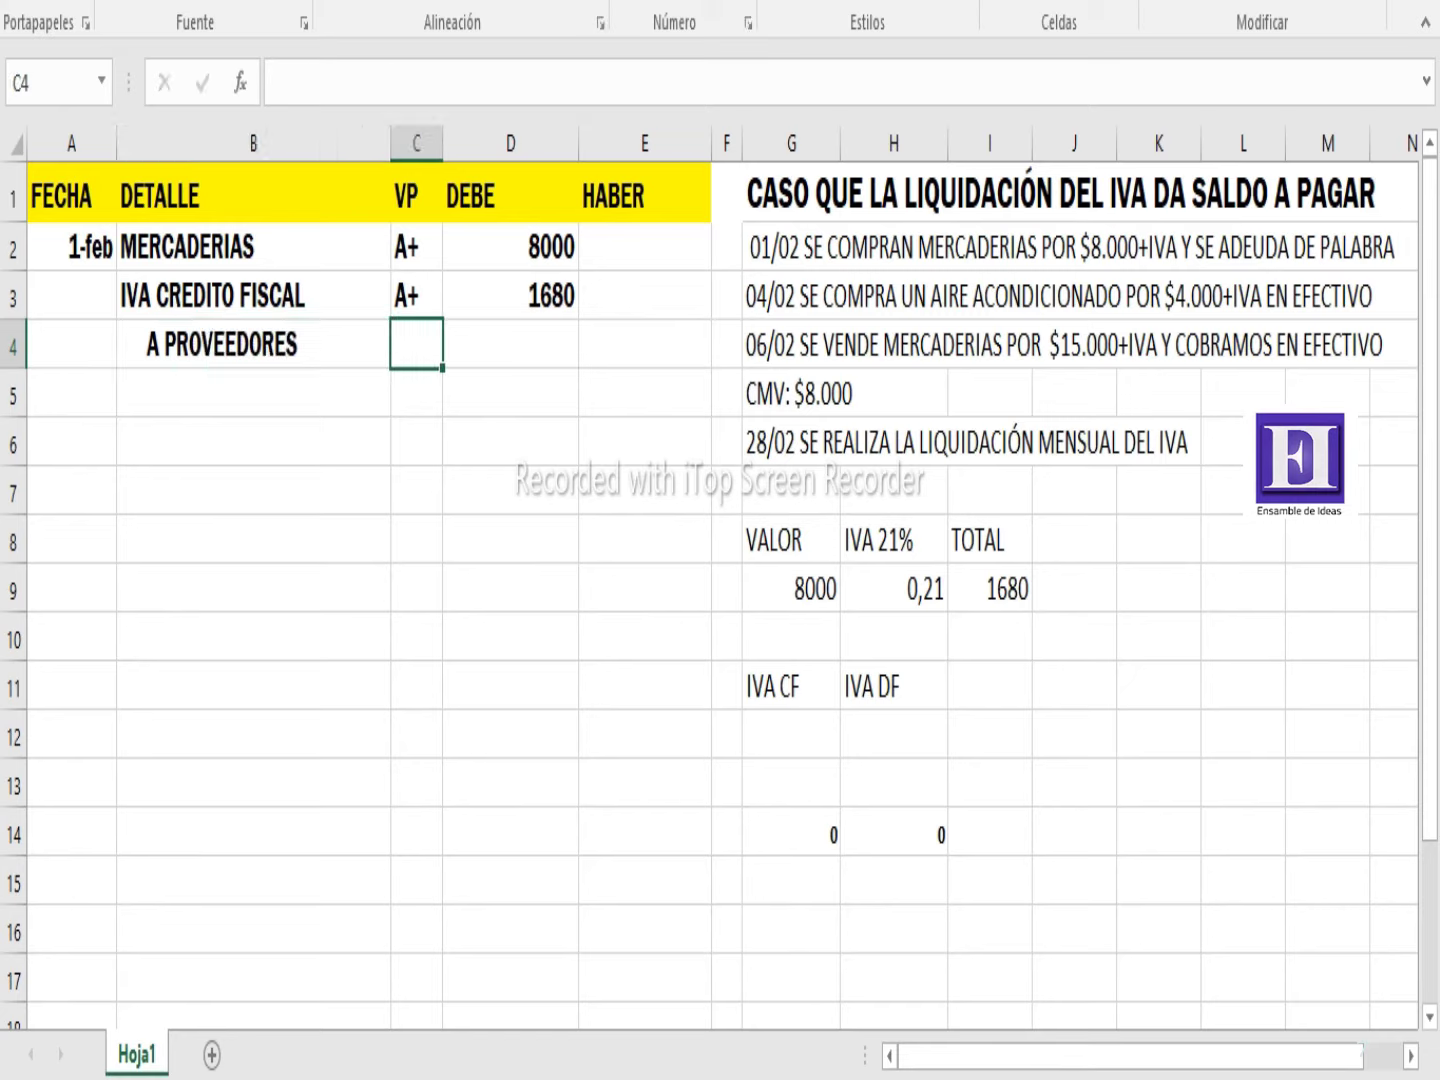
text(P+)
key(Right)
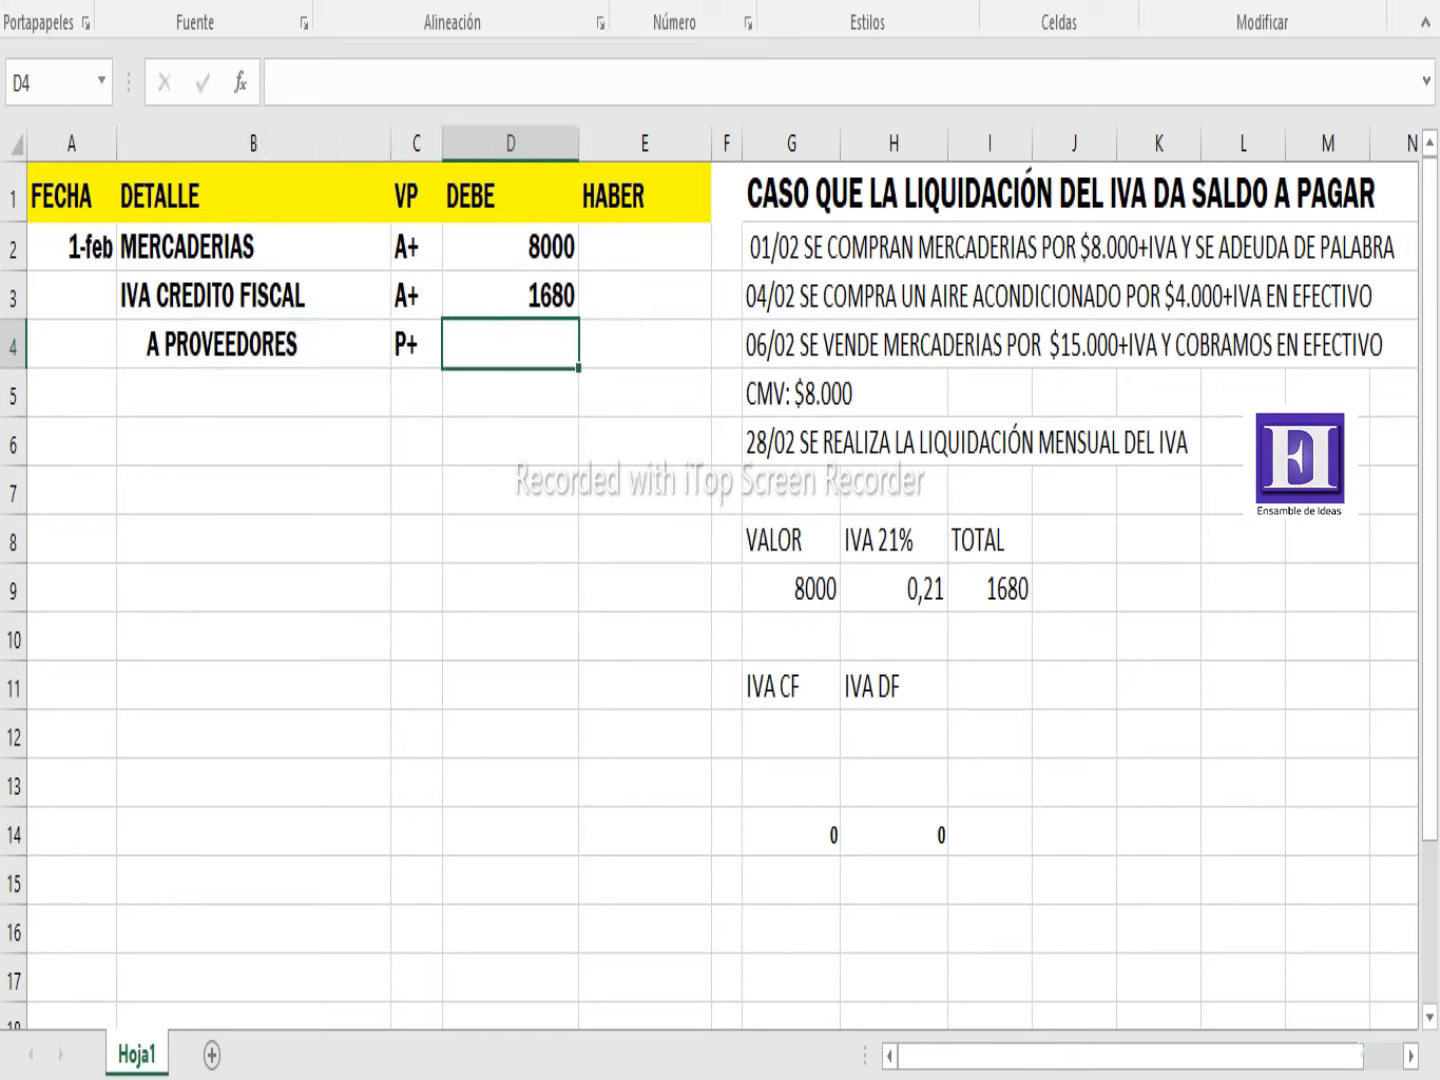
key(Right)
text(9)
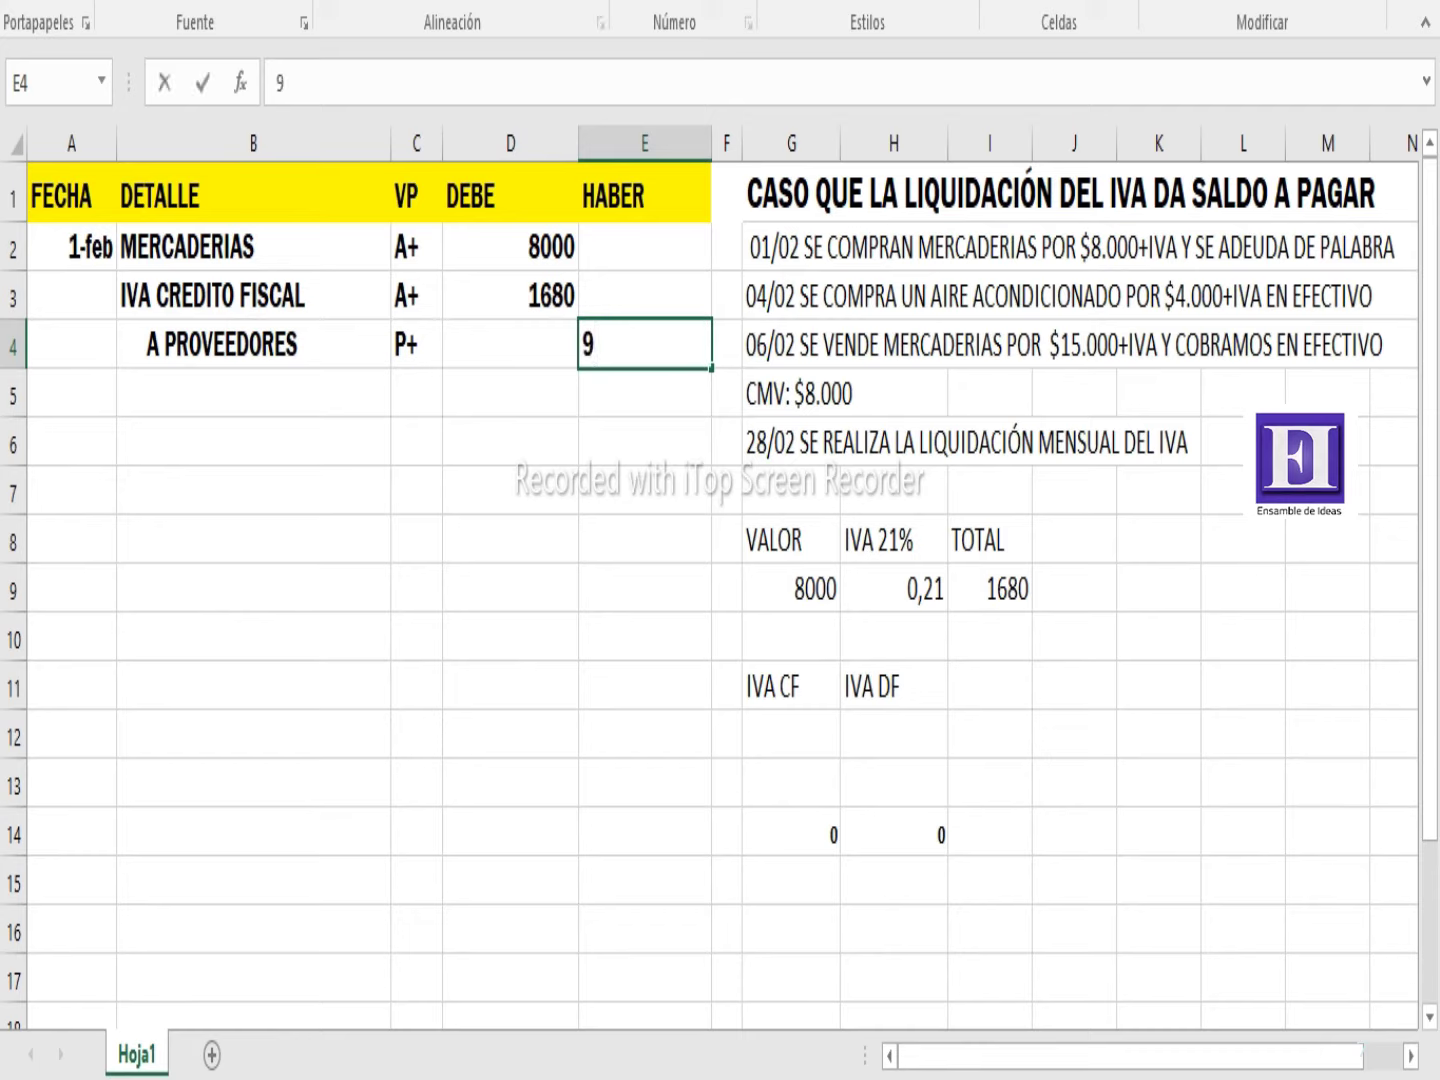
text(687)
key(BackSpace)
text(0)
key(Return)
key(Left)
key(Left)
key(Left)
key(Left)
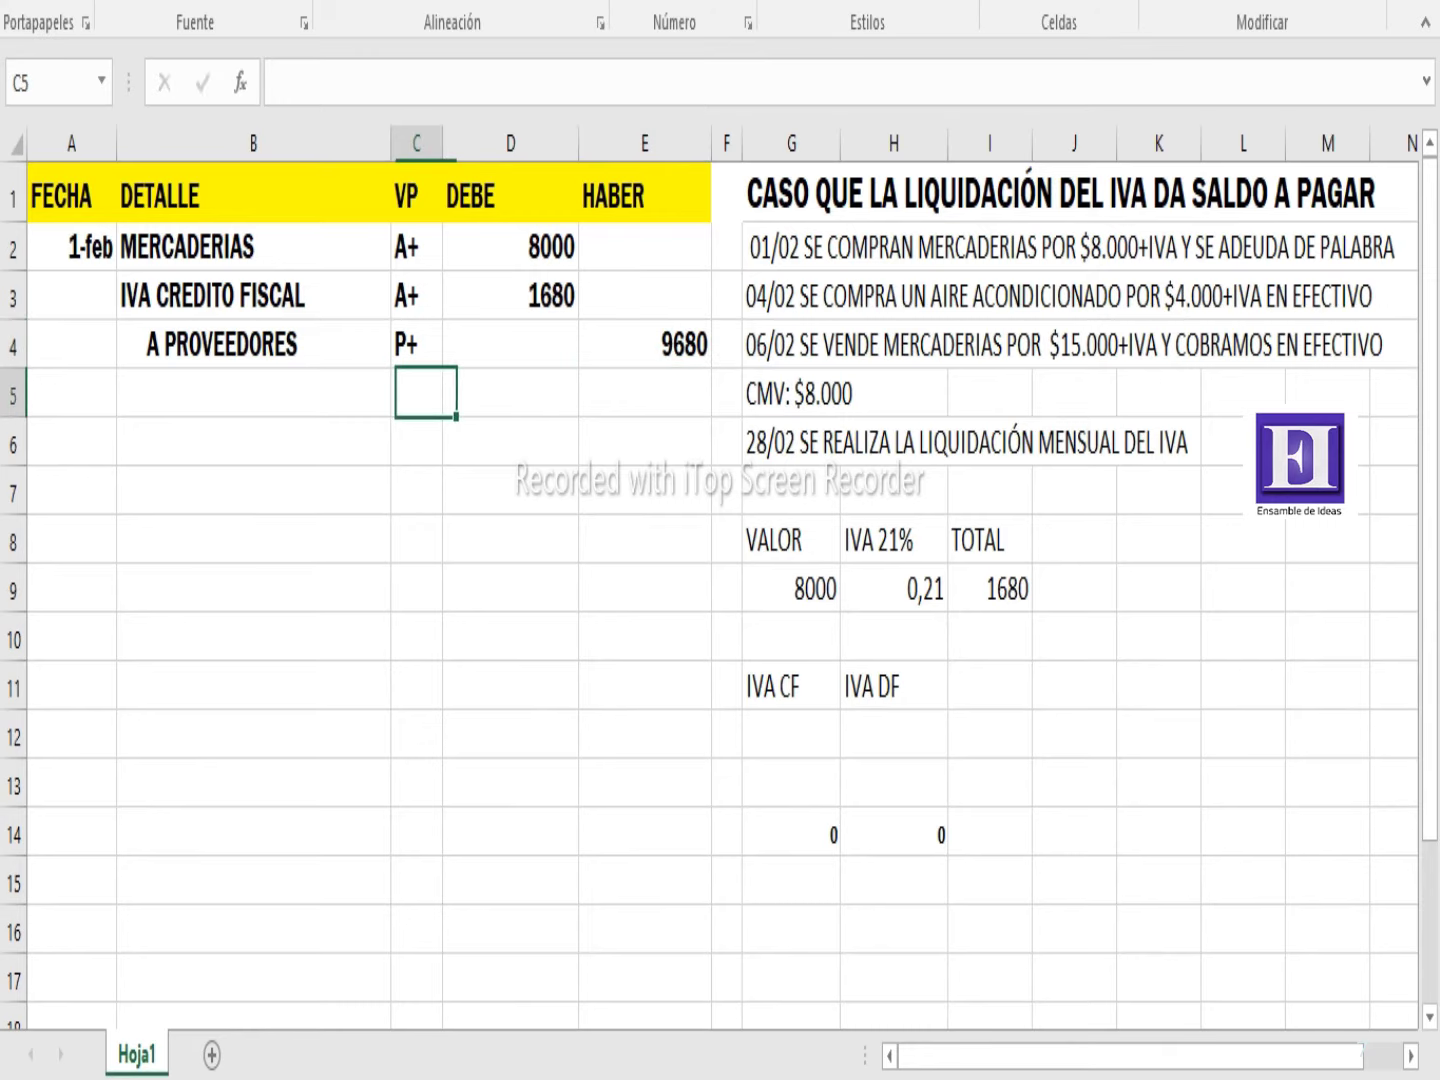
key(Right)
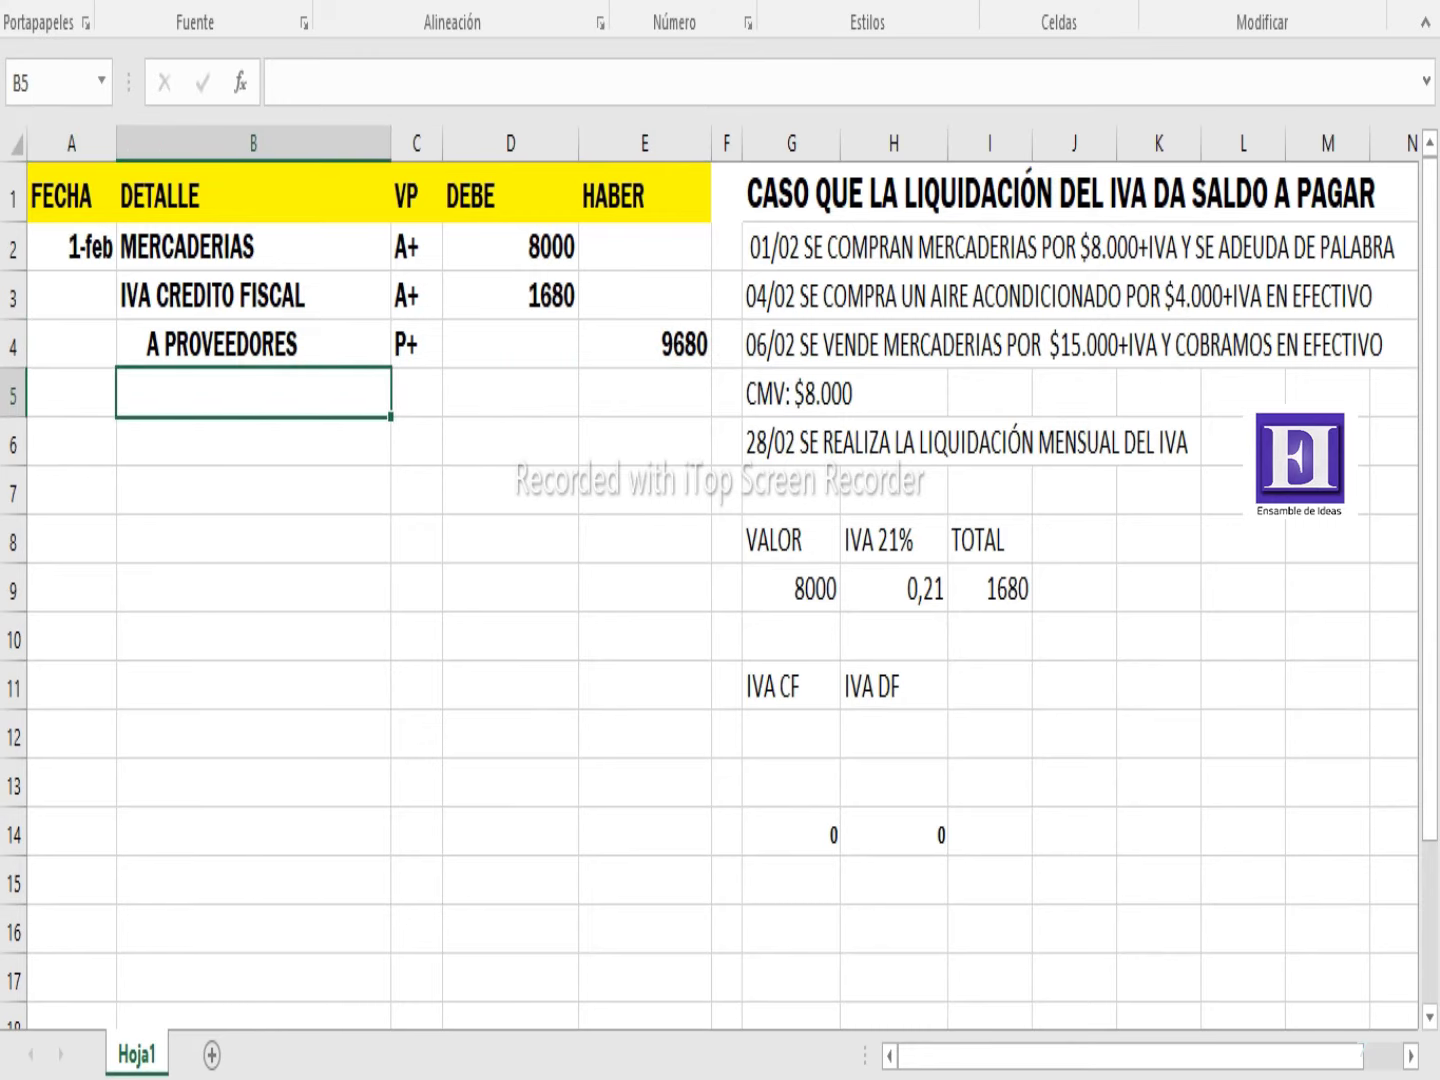
Close the 1-feb purchase entry with a dashed separator line in row 5
text('--------------------)
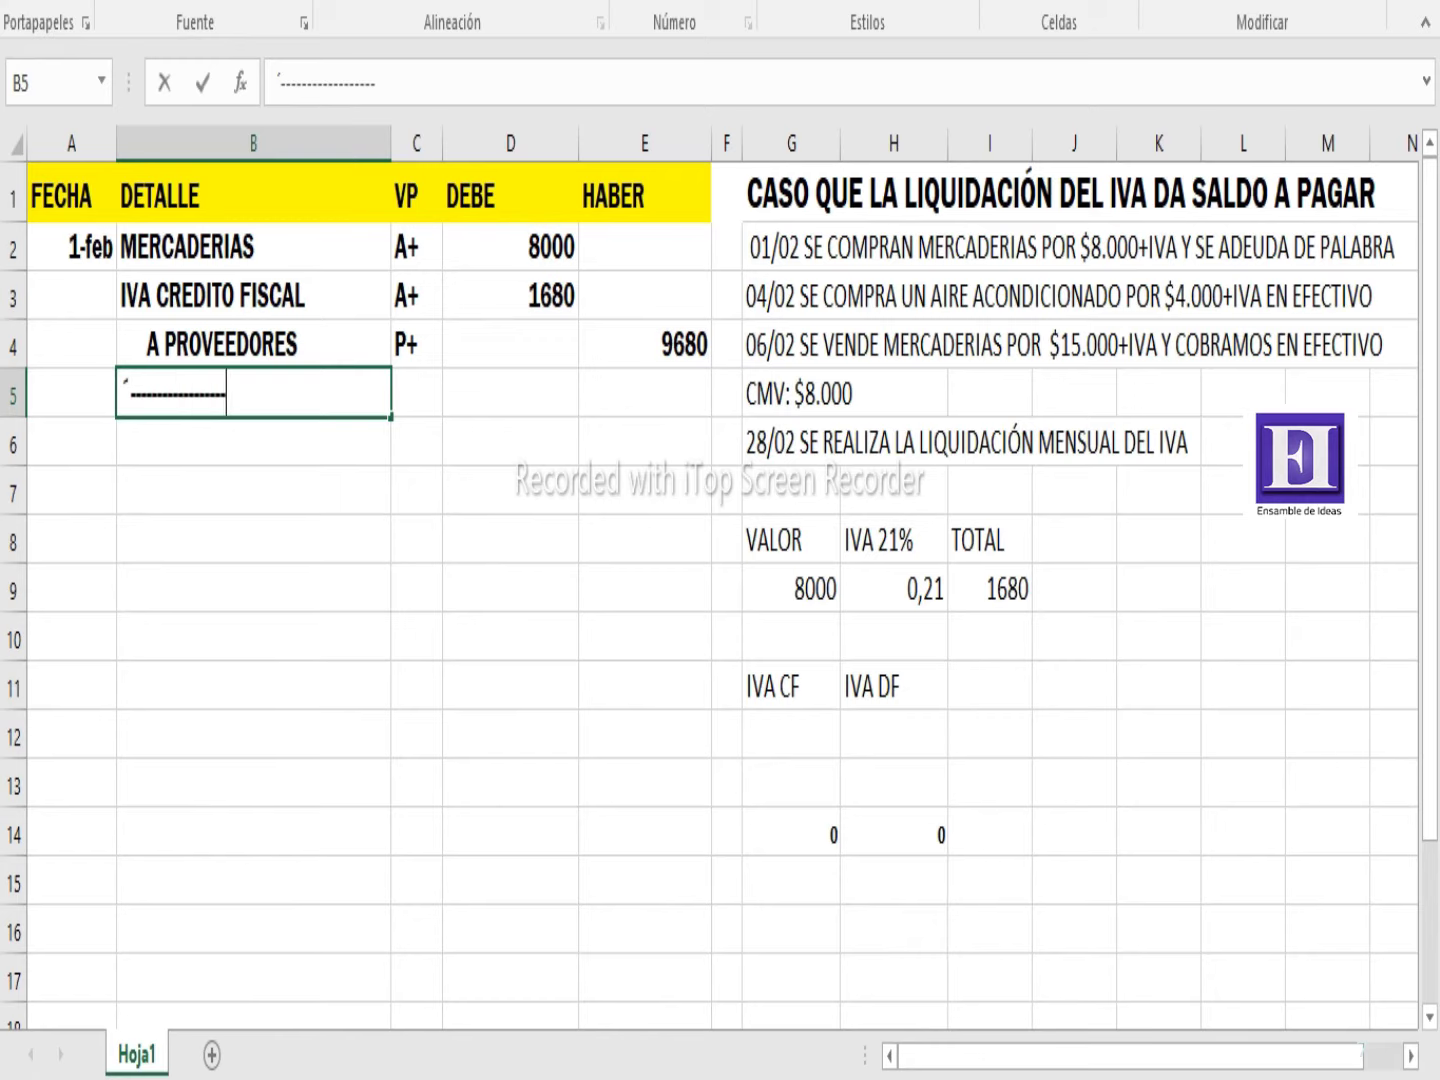
text(        ------------------)
key(Return)
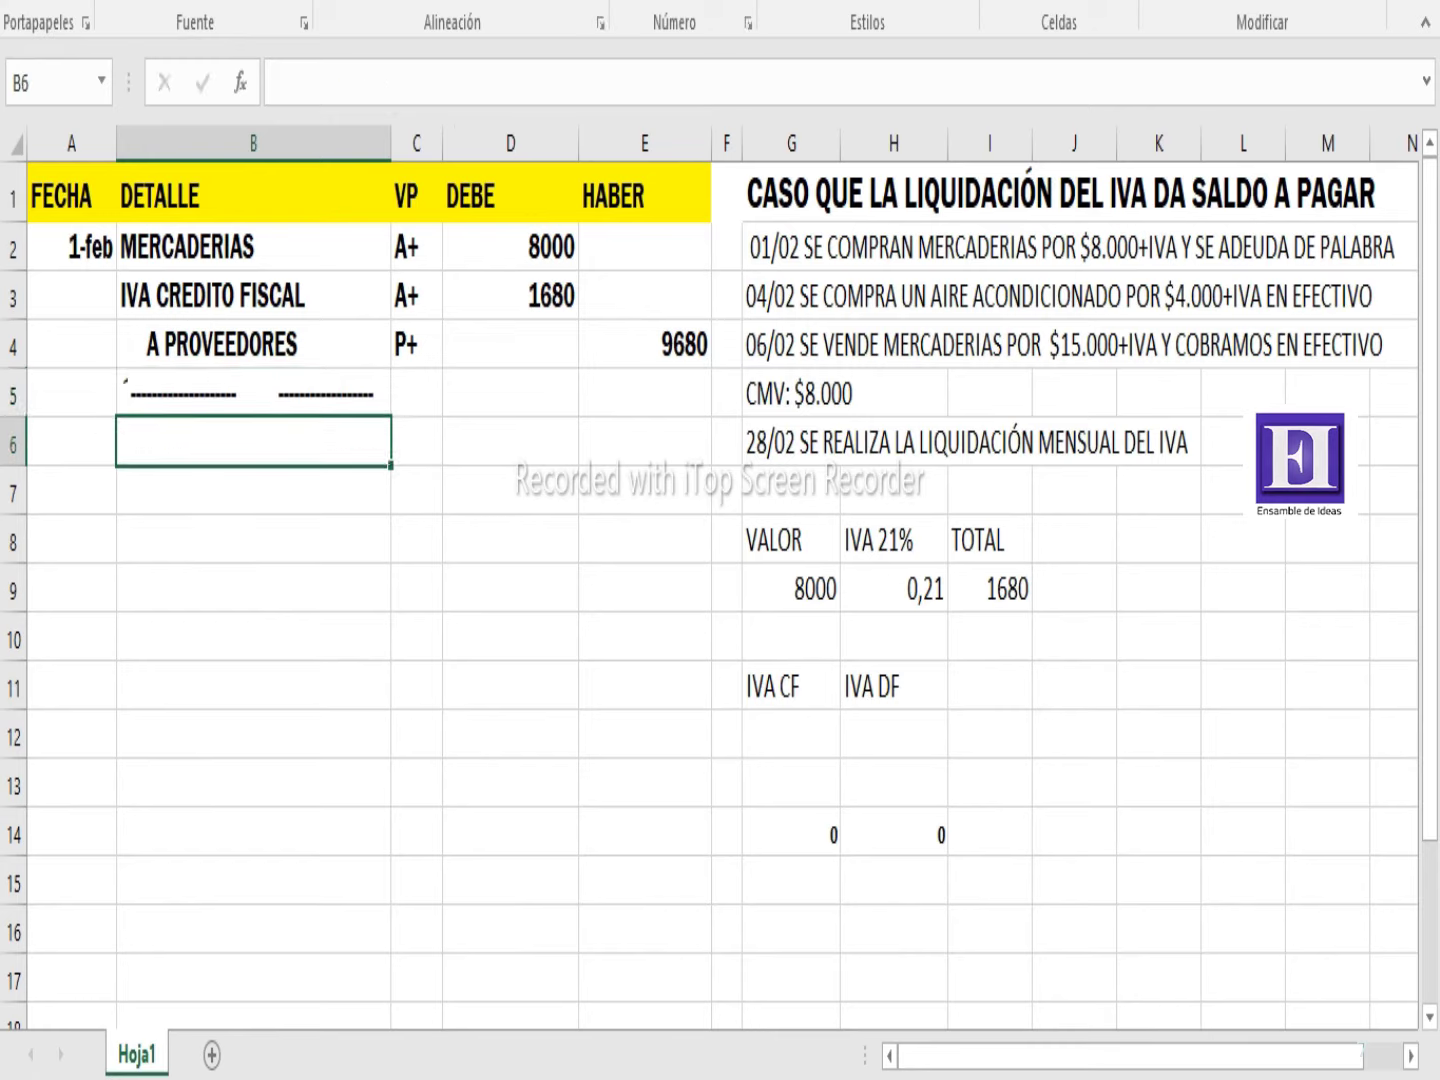
text(4-)
key(Left)
Start a 4-feb entry in row 6 with the account INSTALACIONES
text(4-2)
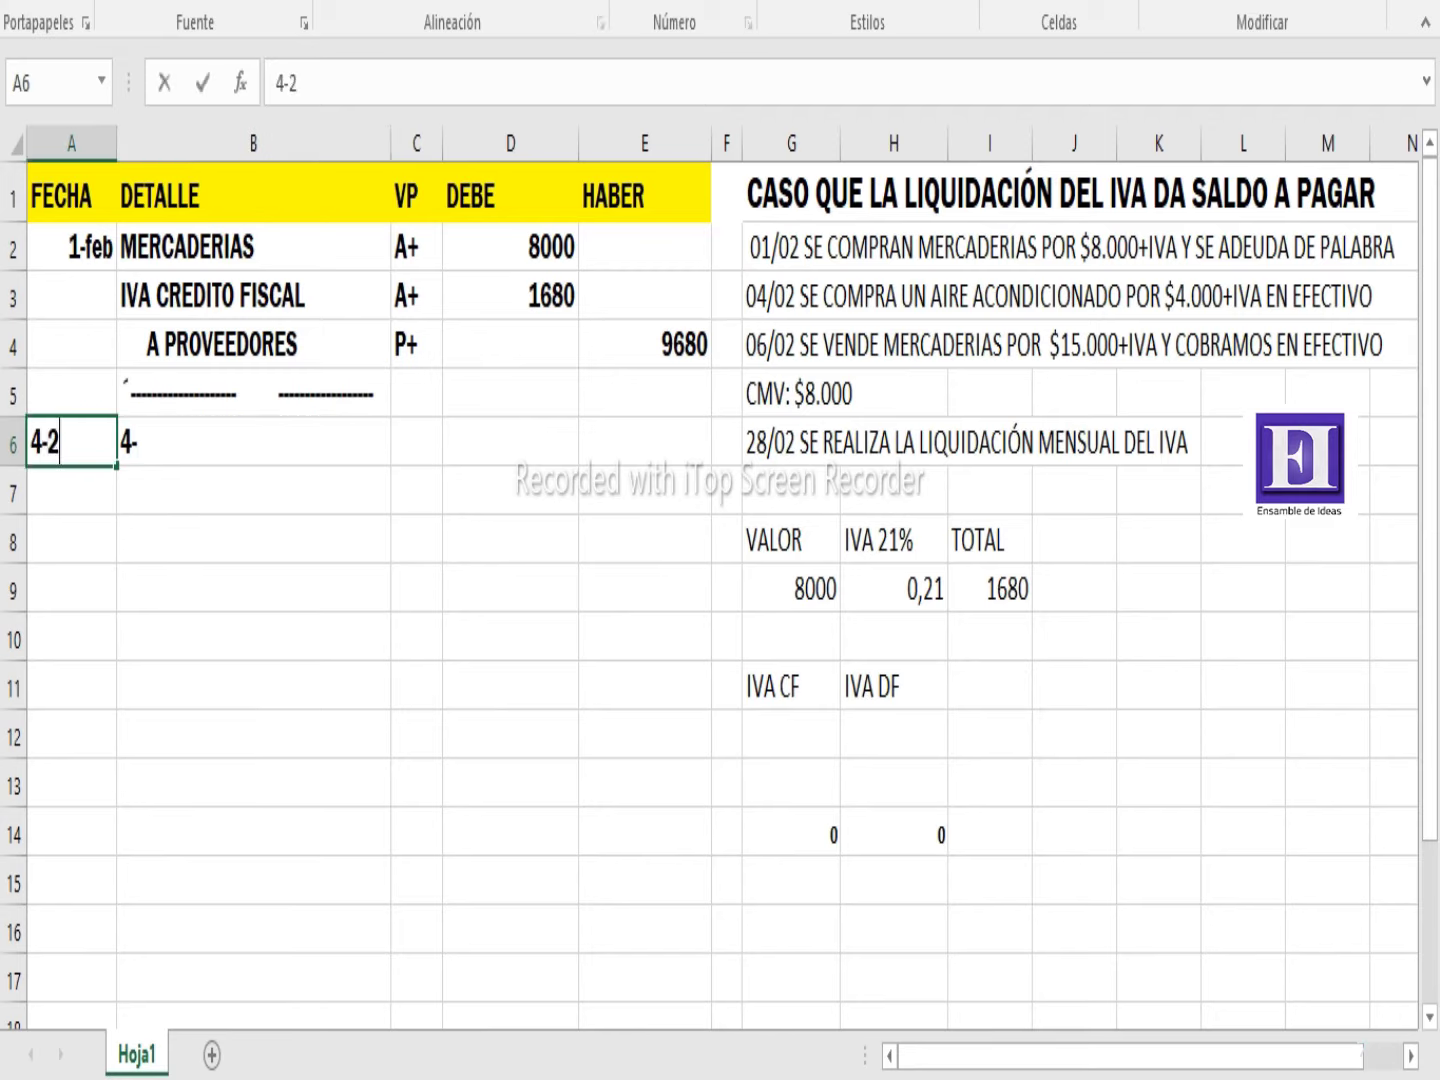
key(Tab)
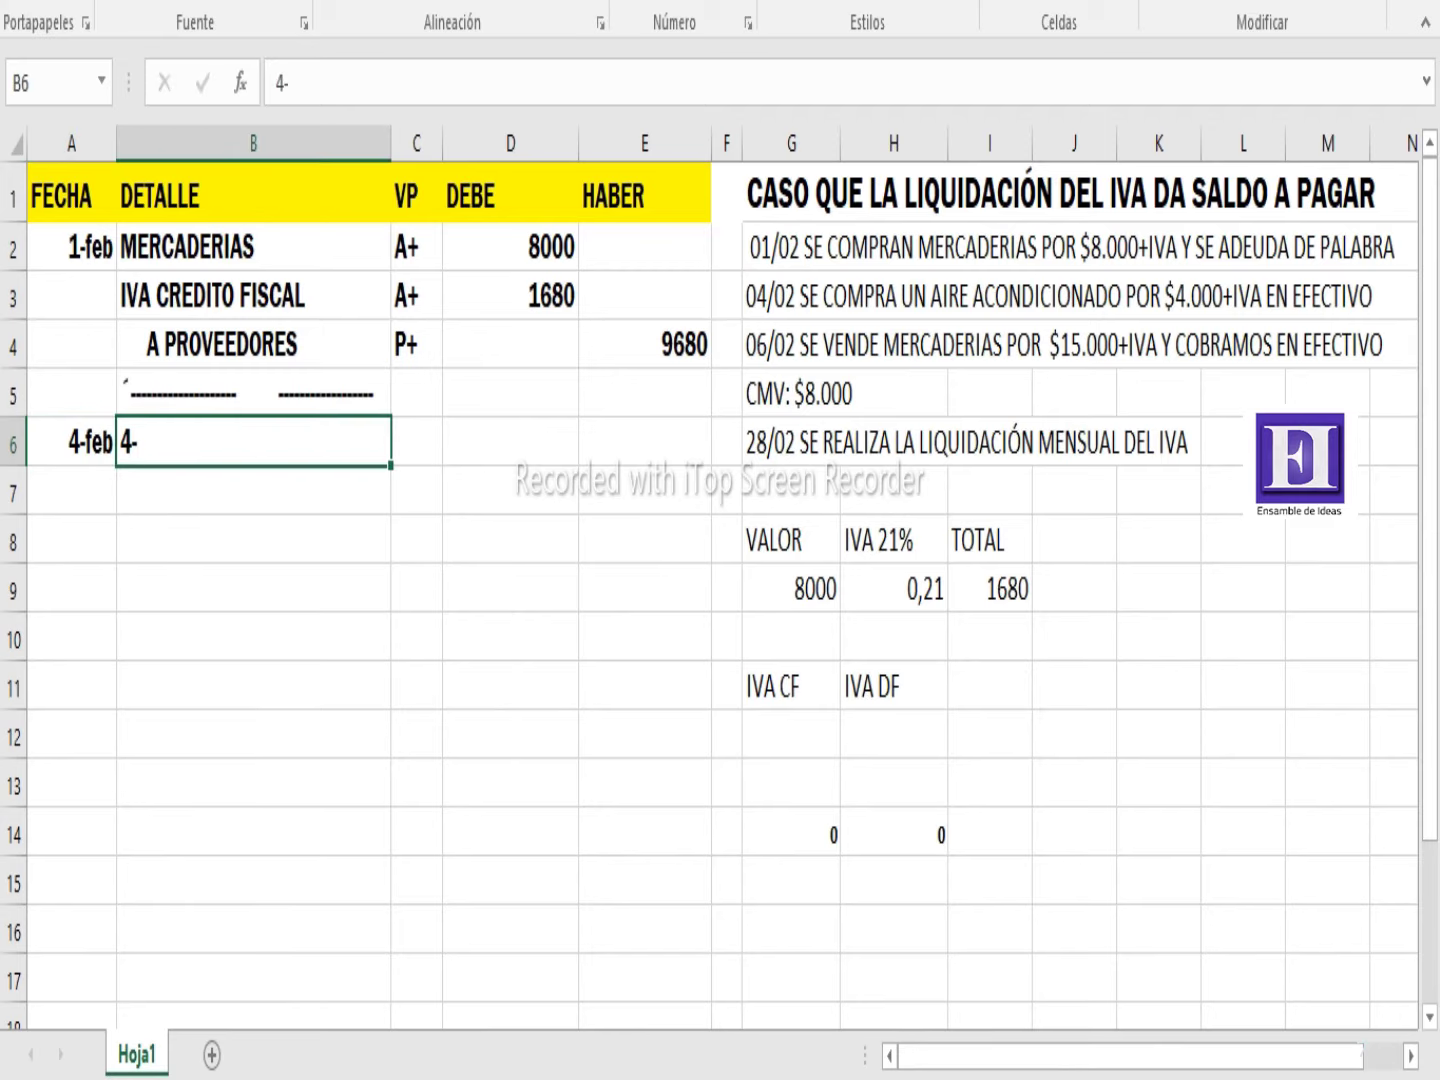
text(INST)
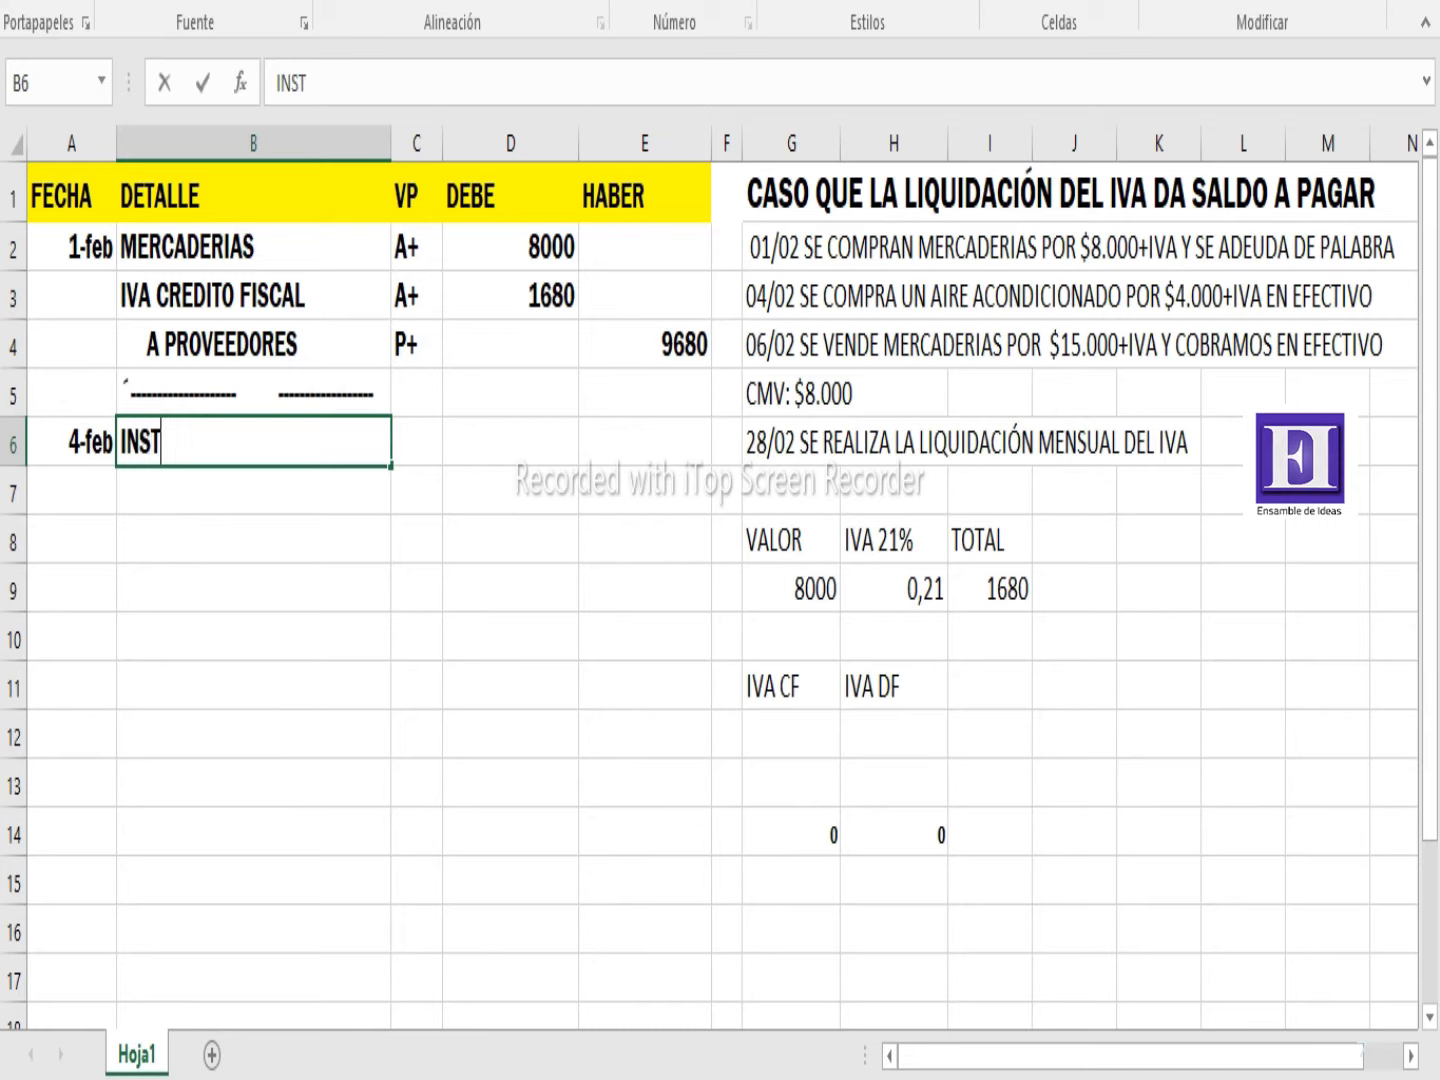
text(ALACIONES)
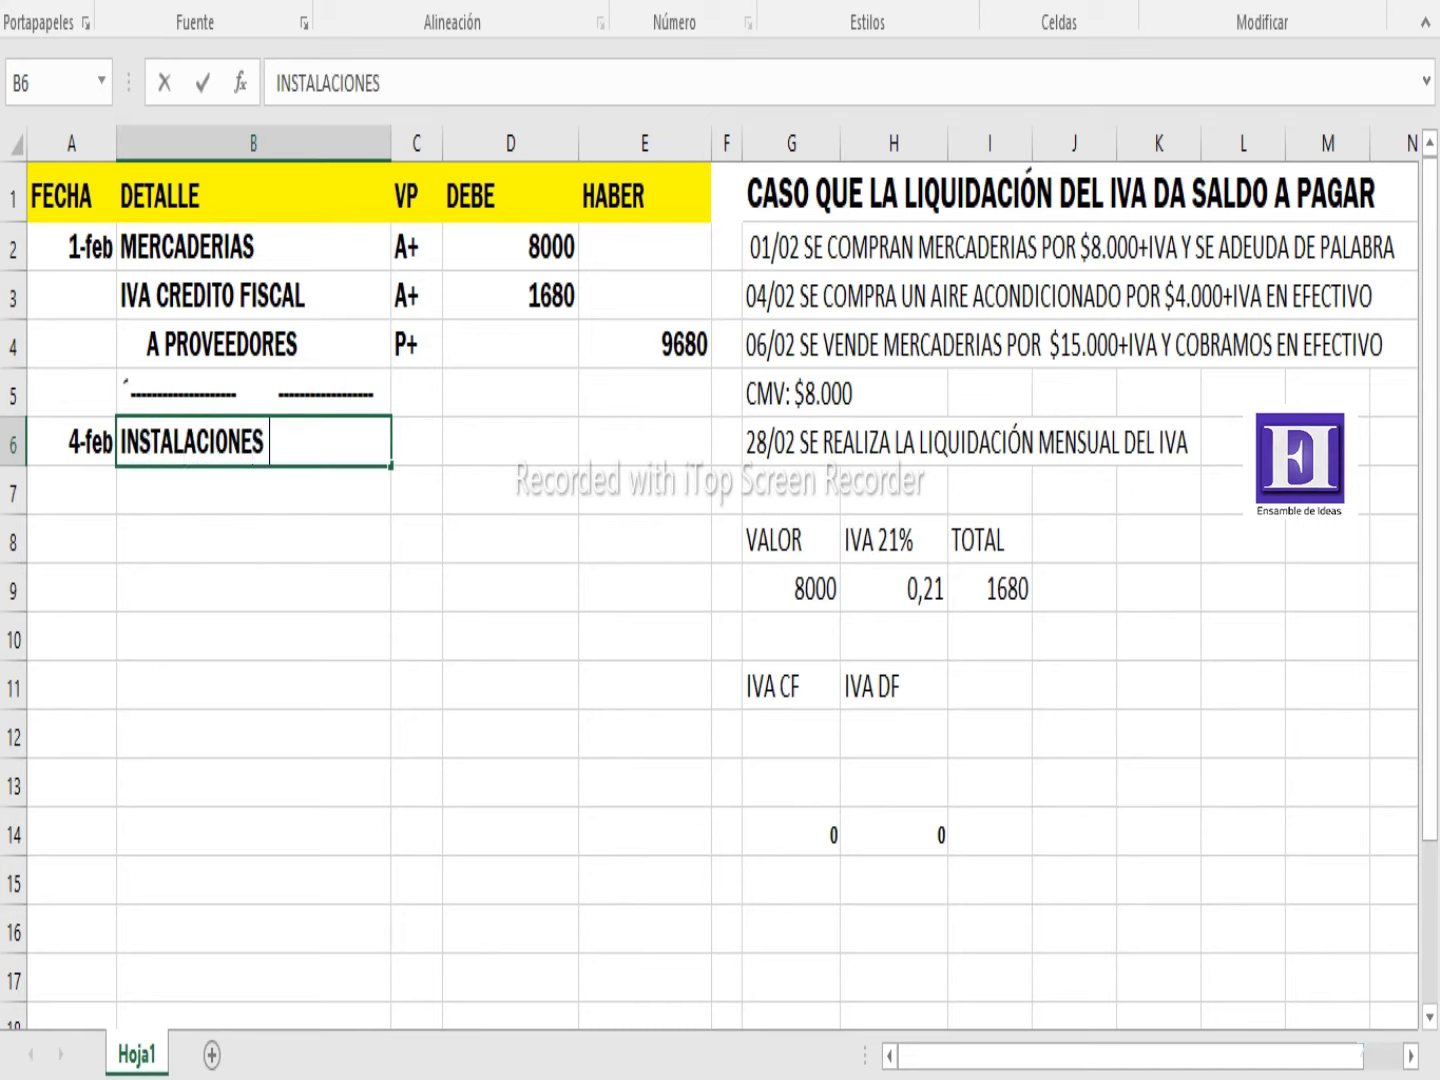
key(Tab)
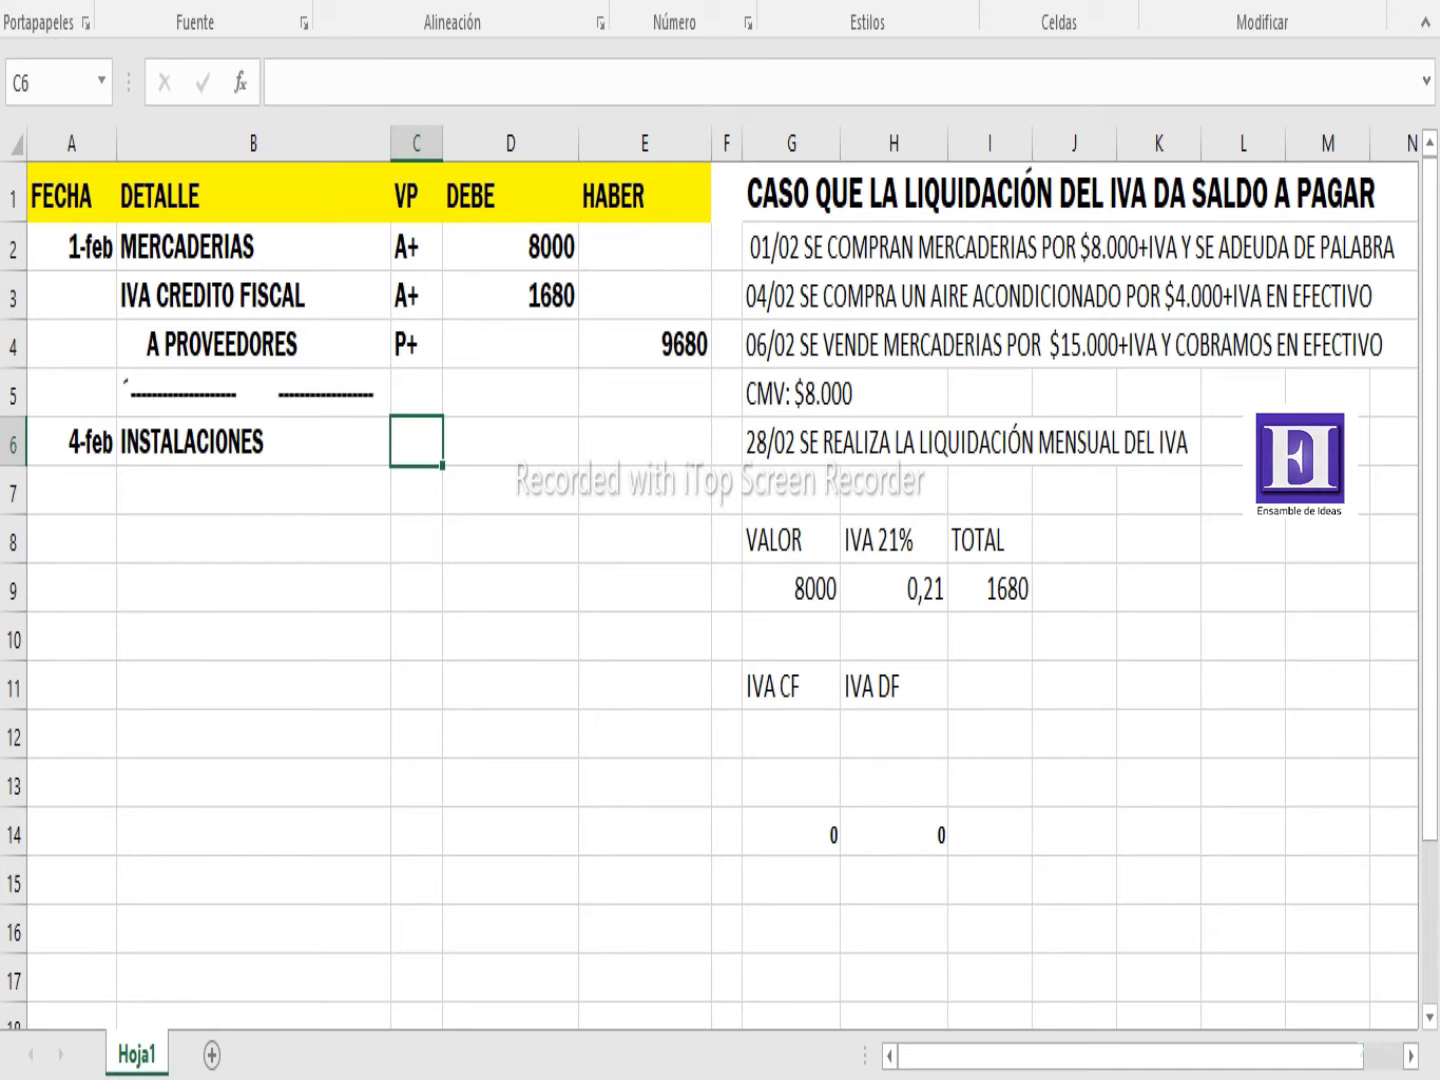
Mark INSTALACIONES as A+ and debit it 4000 in row 6
text(A+)
key(Tab)
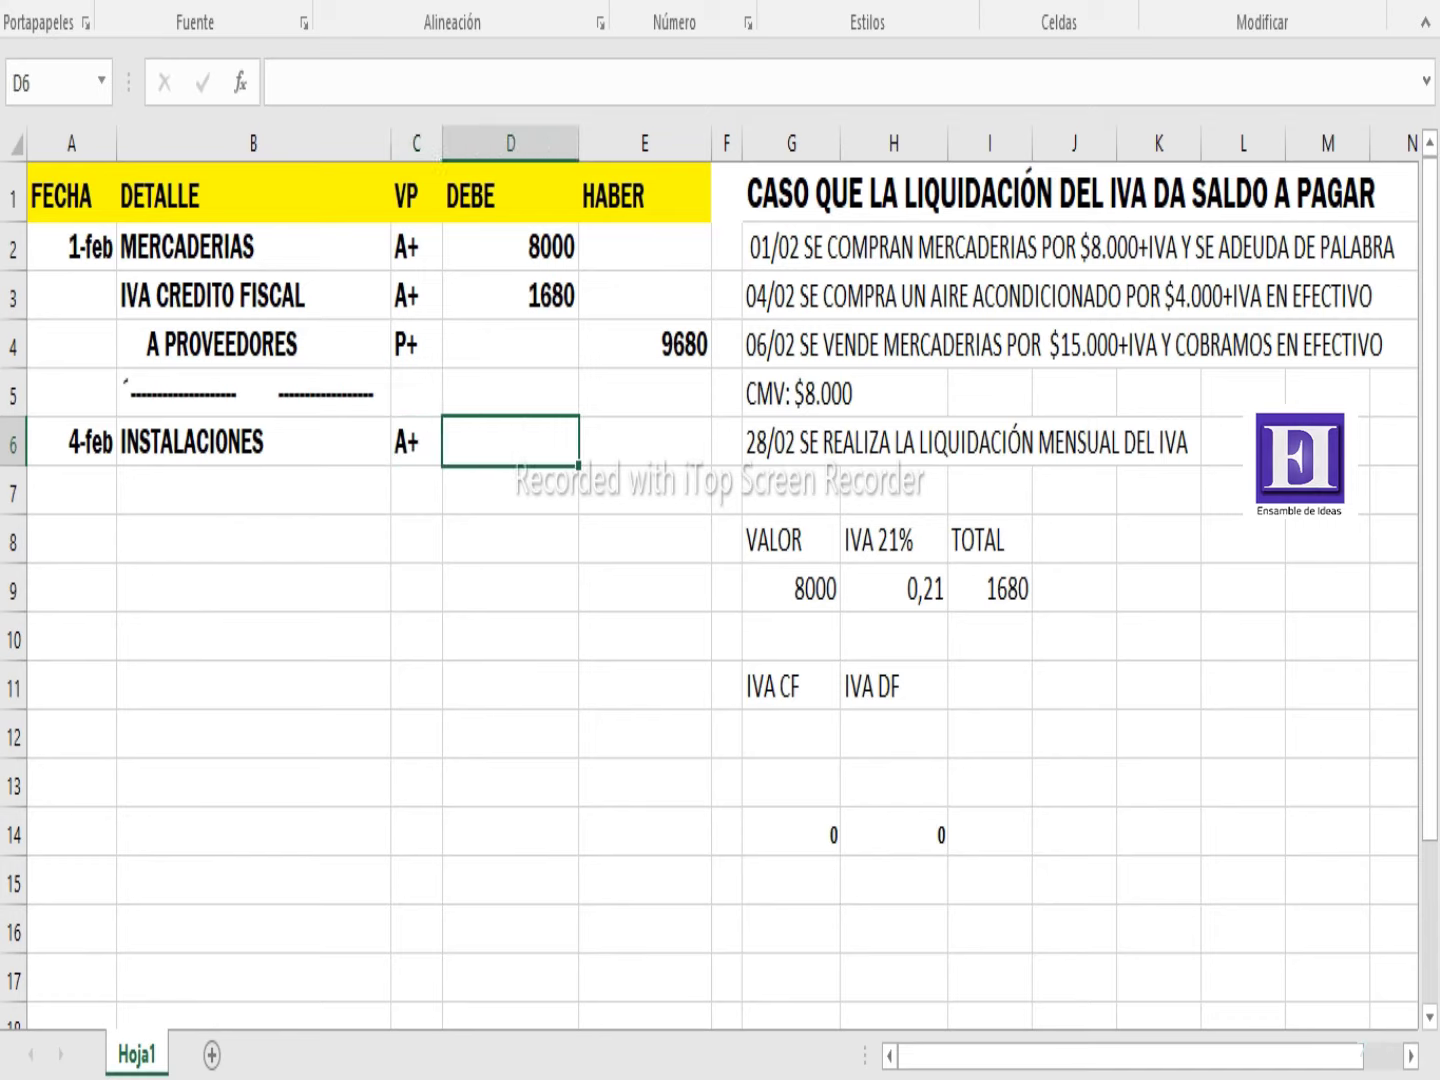
text(4000)
key(ctrl+Return)
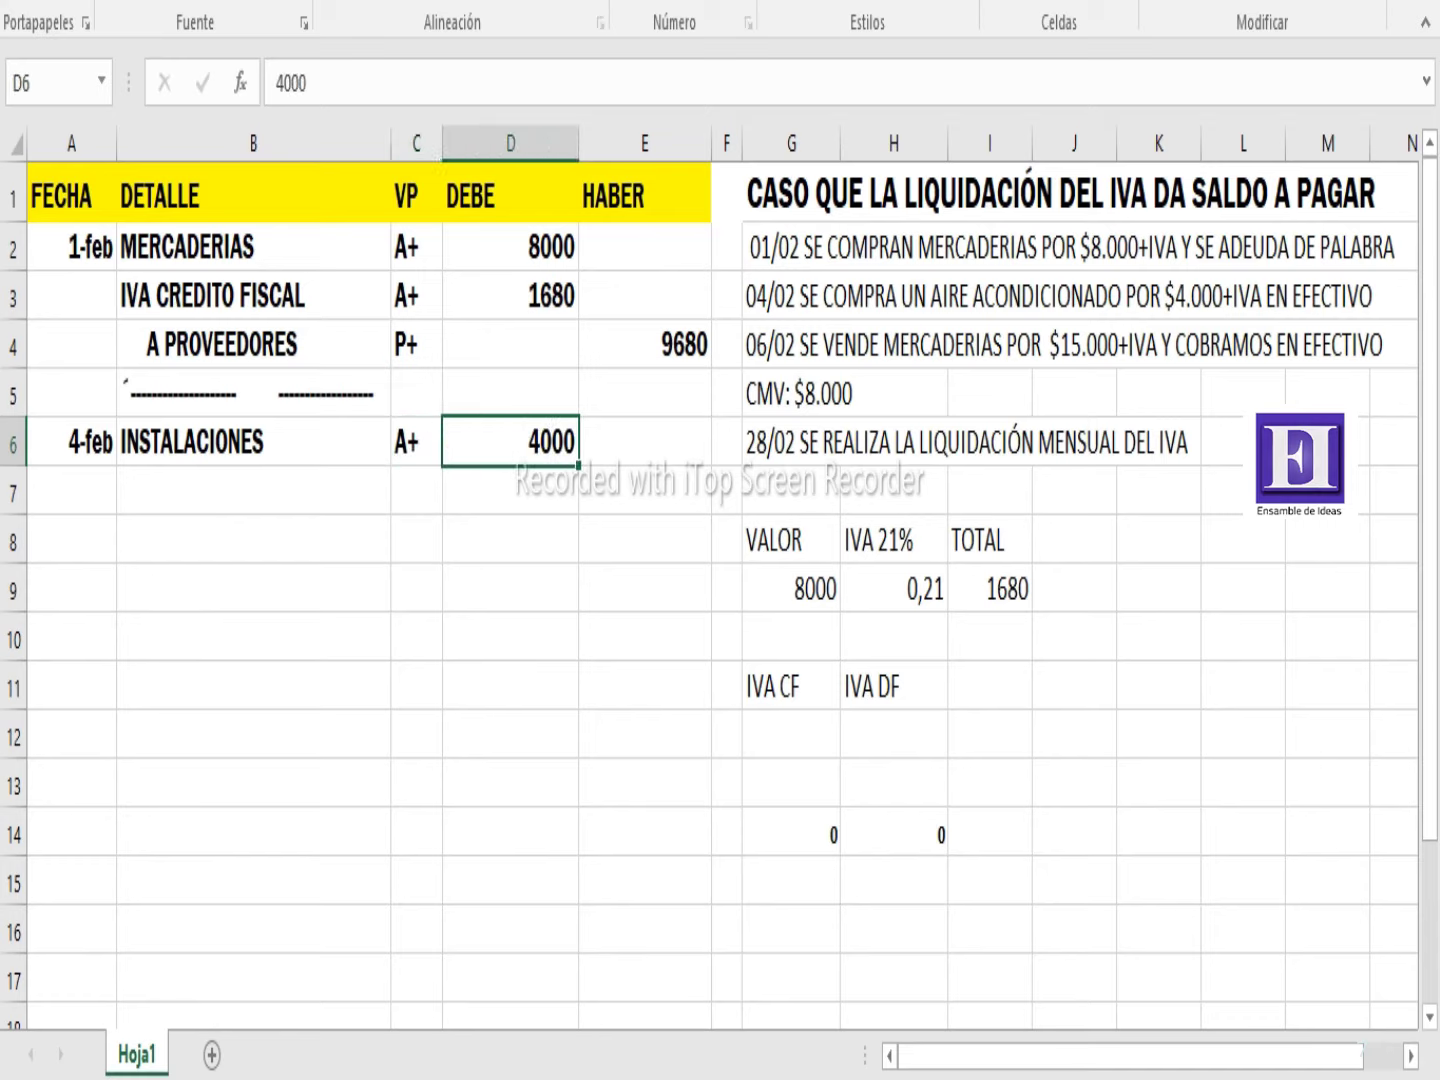
key(Down)
key(Left)
key(Left)
Add IVA CREDITO FISCAL as A+ on row 7
text(IVA)
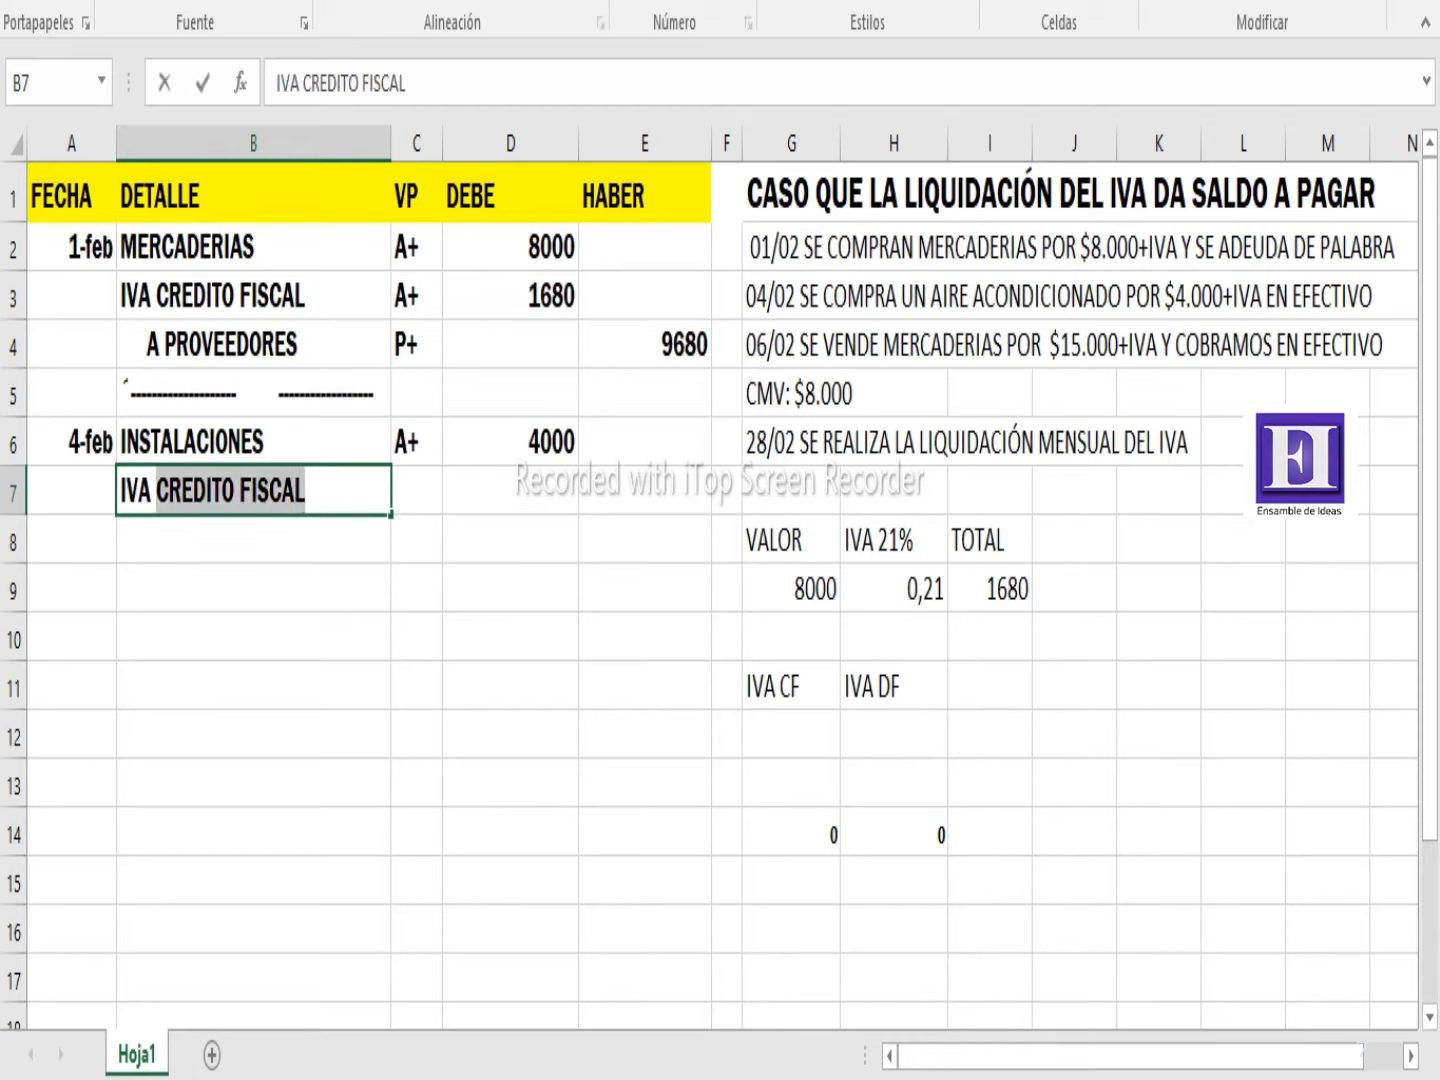
key(Tab)
text(A+)
key(Right)
key(Right)
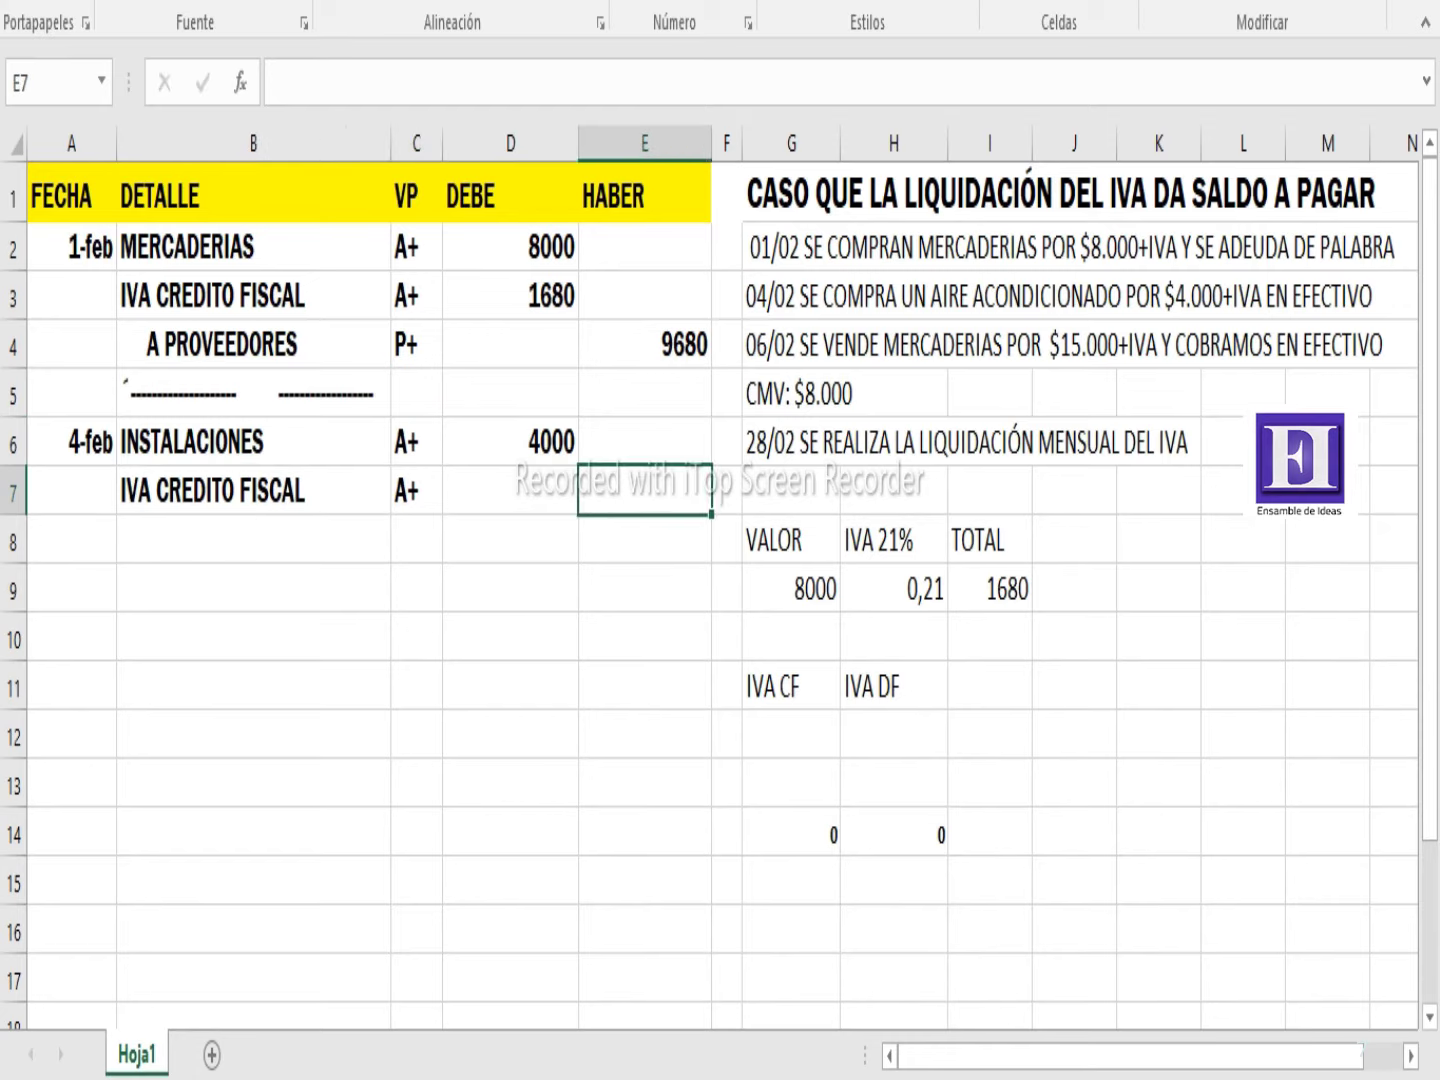
Enter 4000 in helper cell G9 to compute IVA, then debit IVA CREDITO FISCAL 840
key(Right)
key(Right)
key(Down)
key(Down)
text(4000)
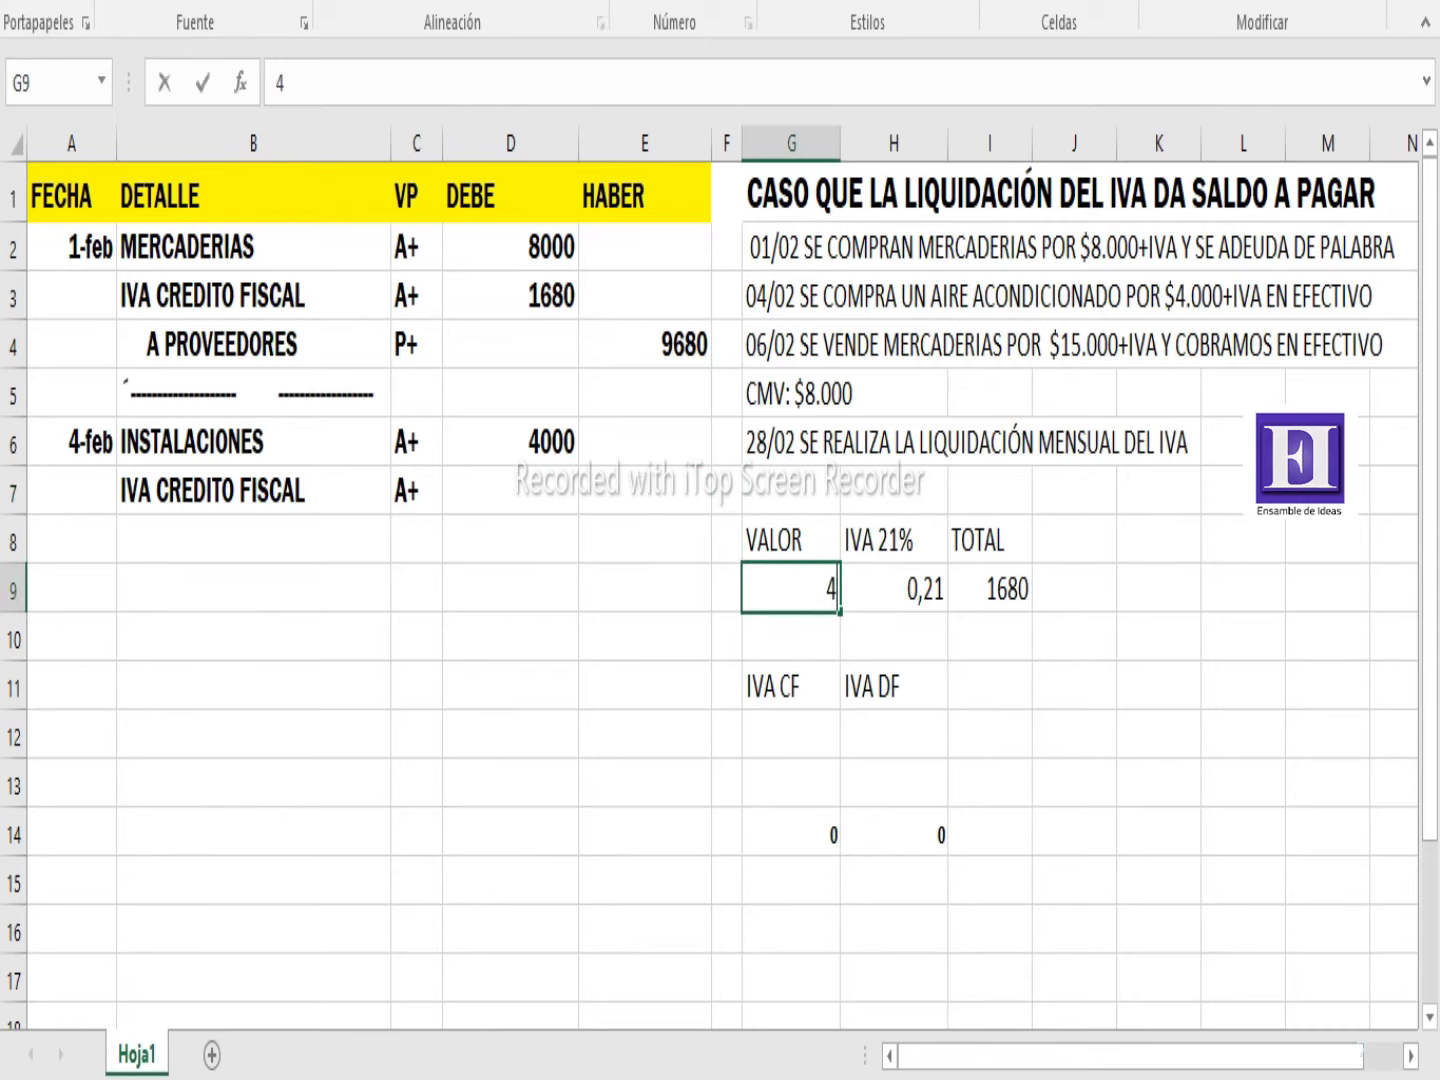
key(Return)
key(Left)
key(Left)
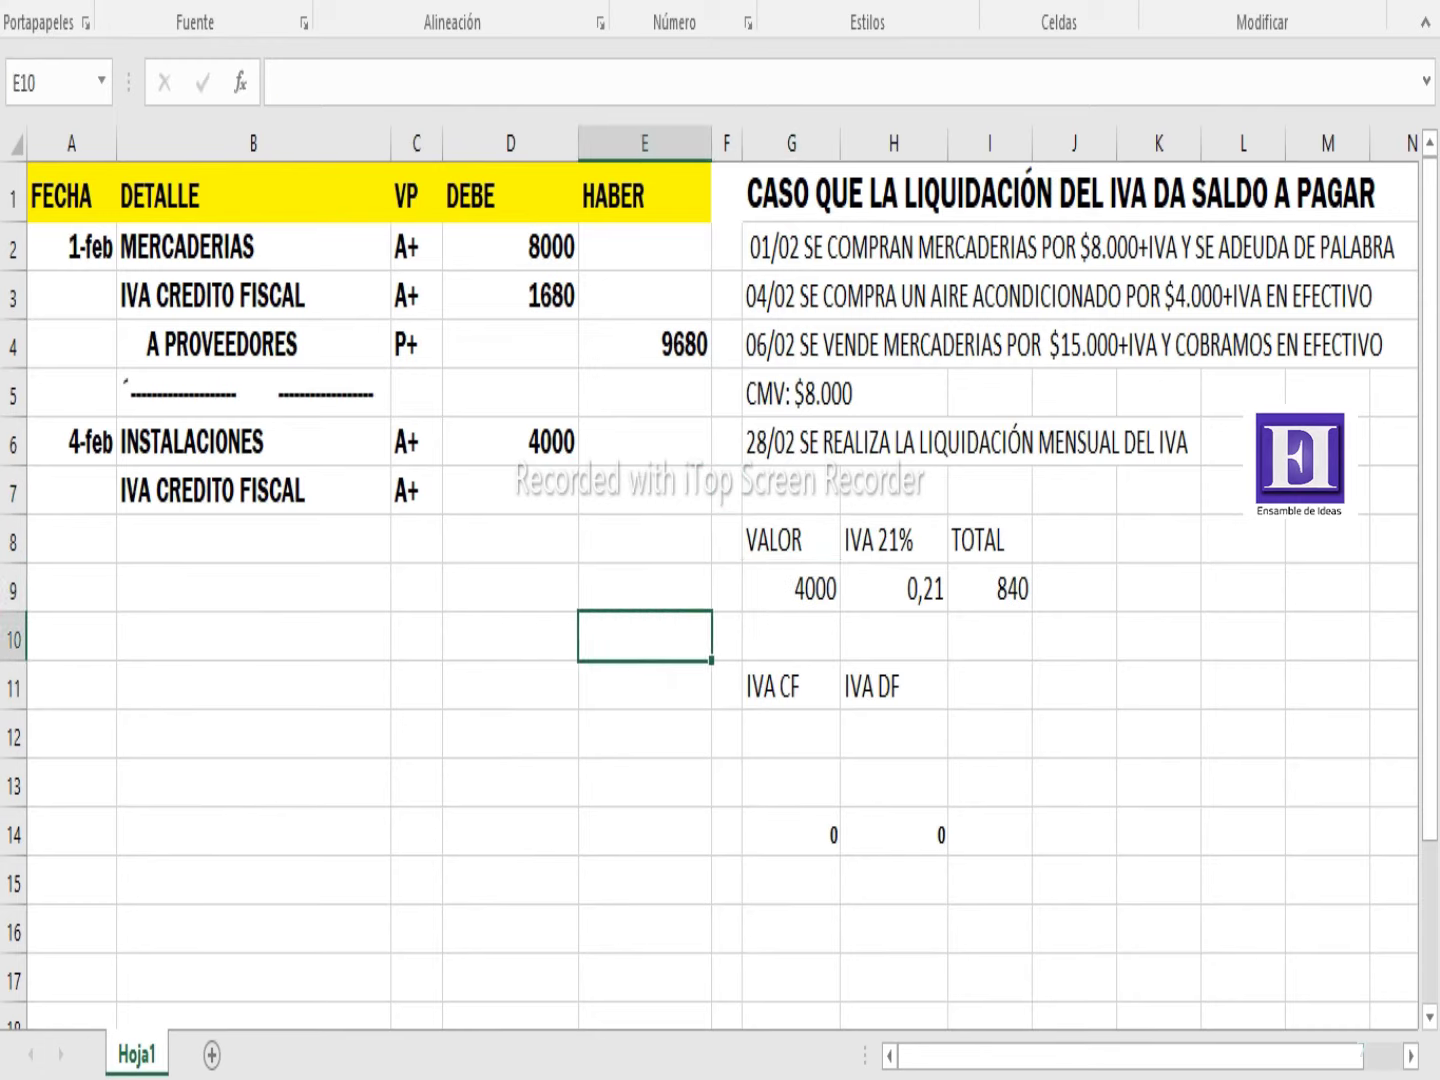
key(Left)
key(Up)
key(Up)
key(Up)
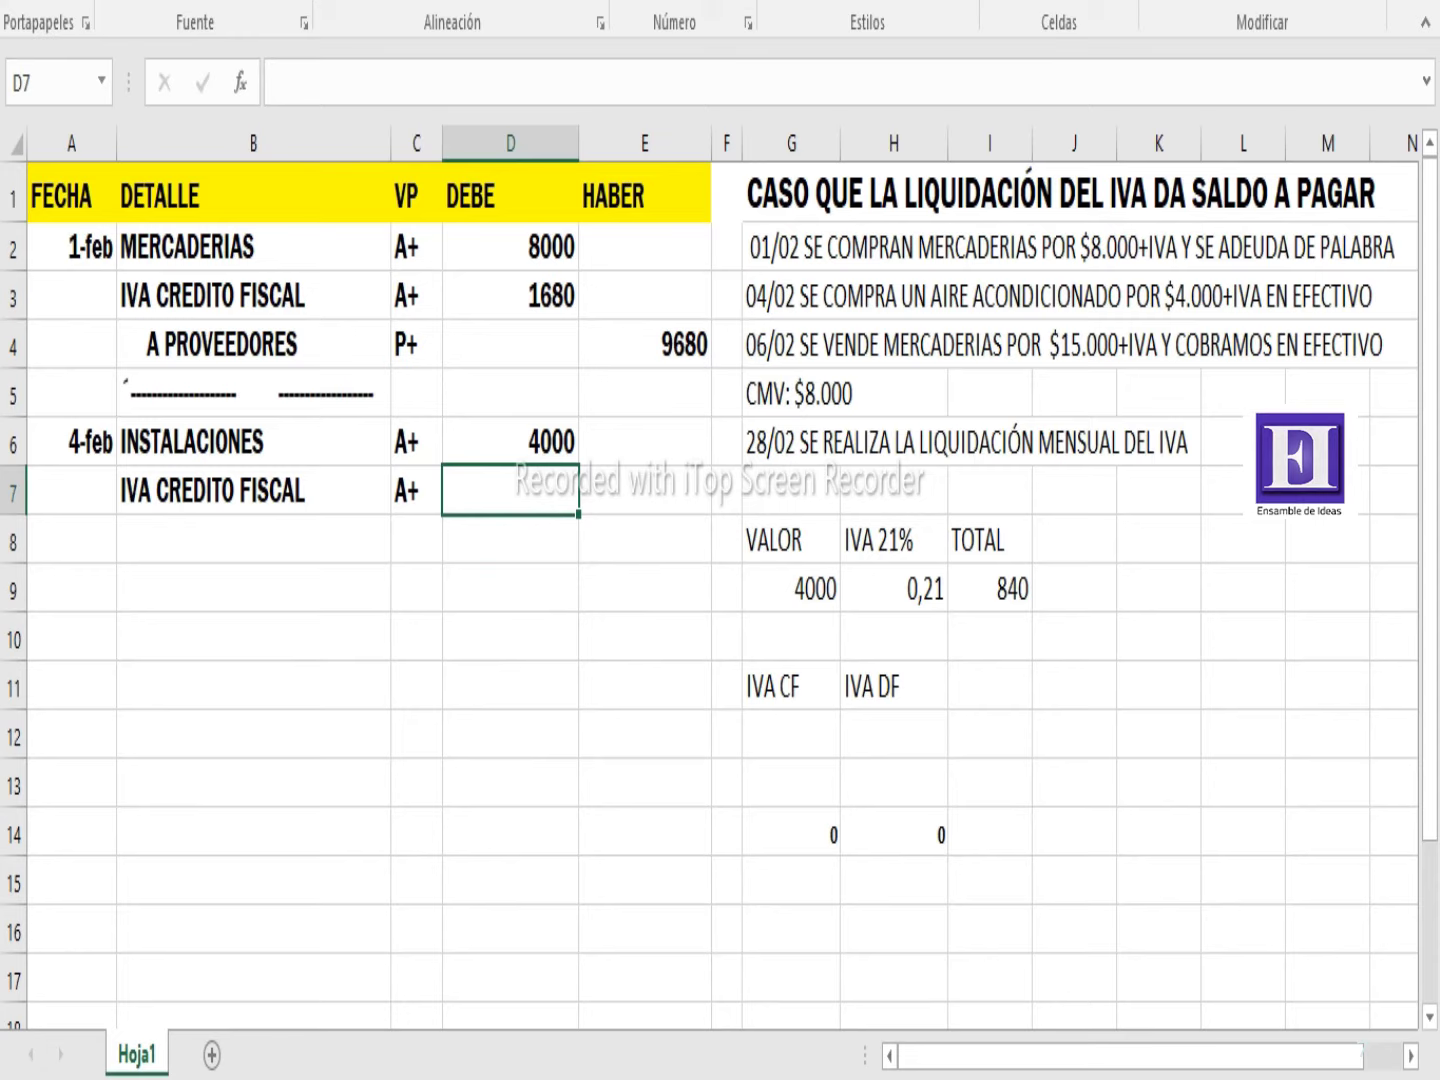
text(840)
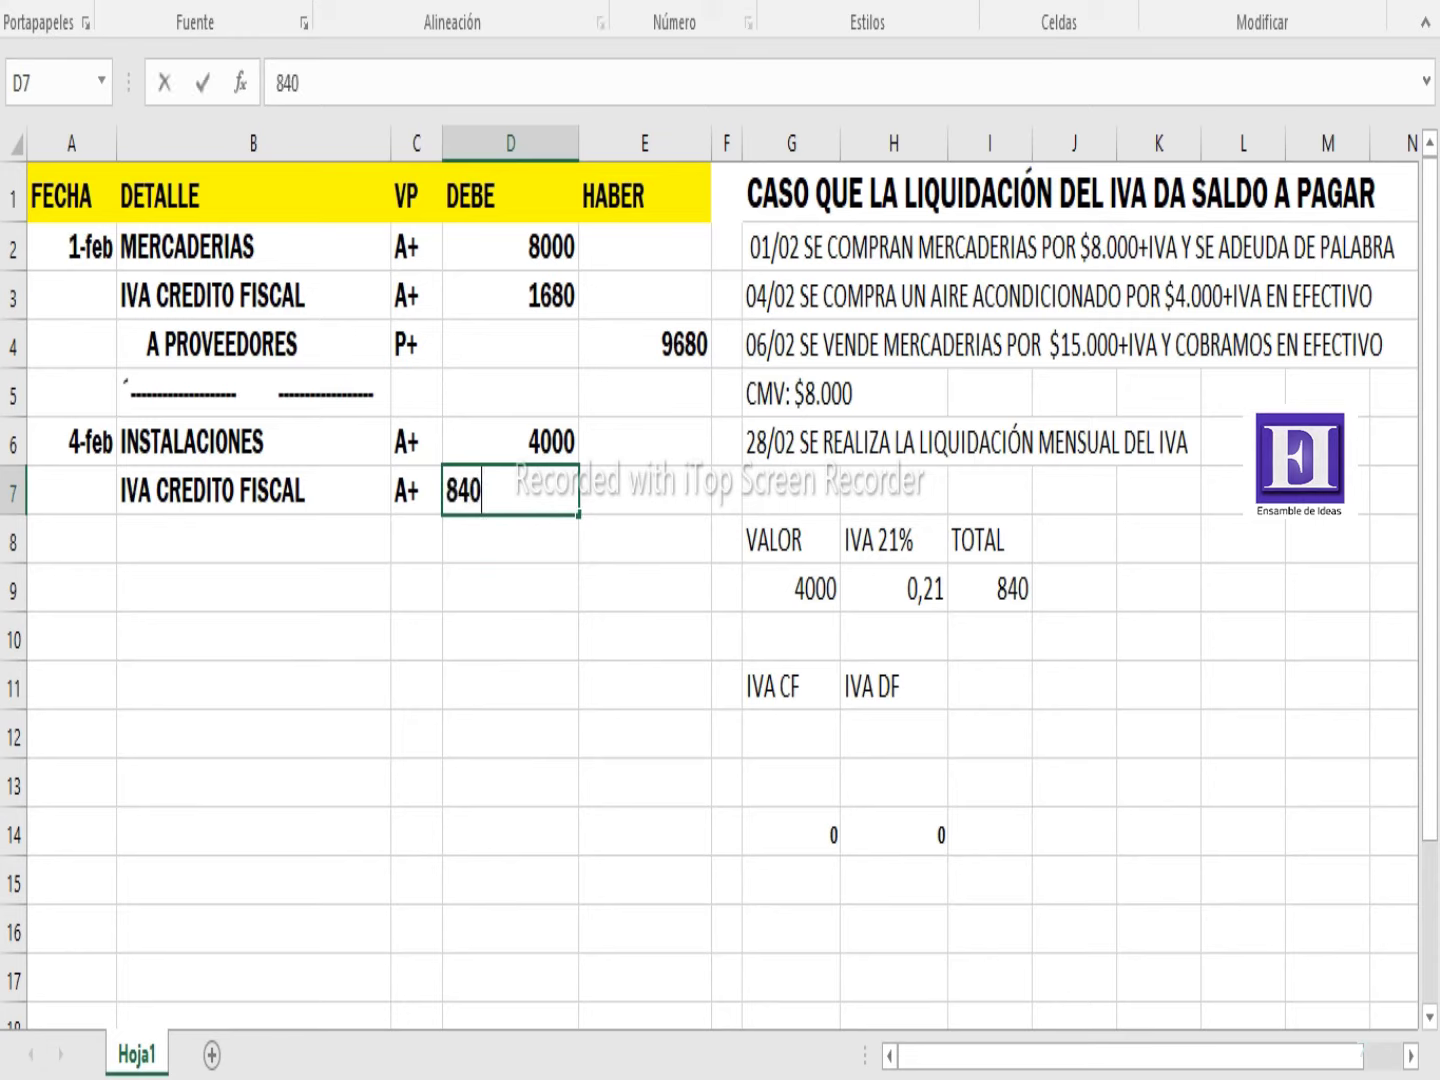
key(Tab)
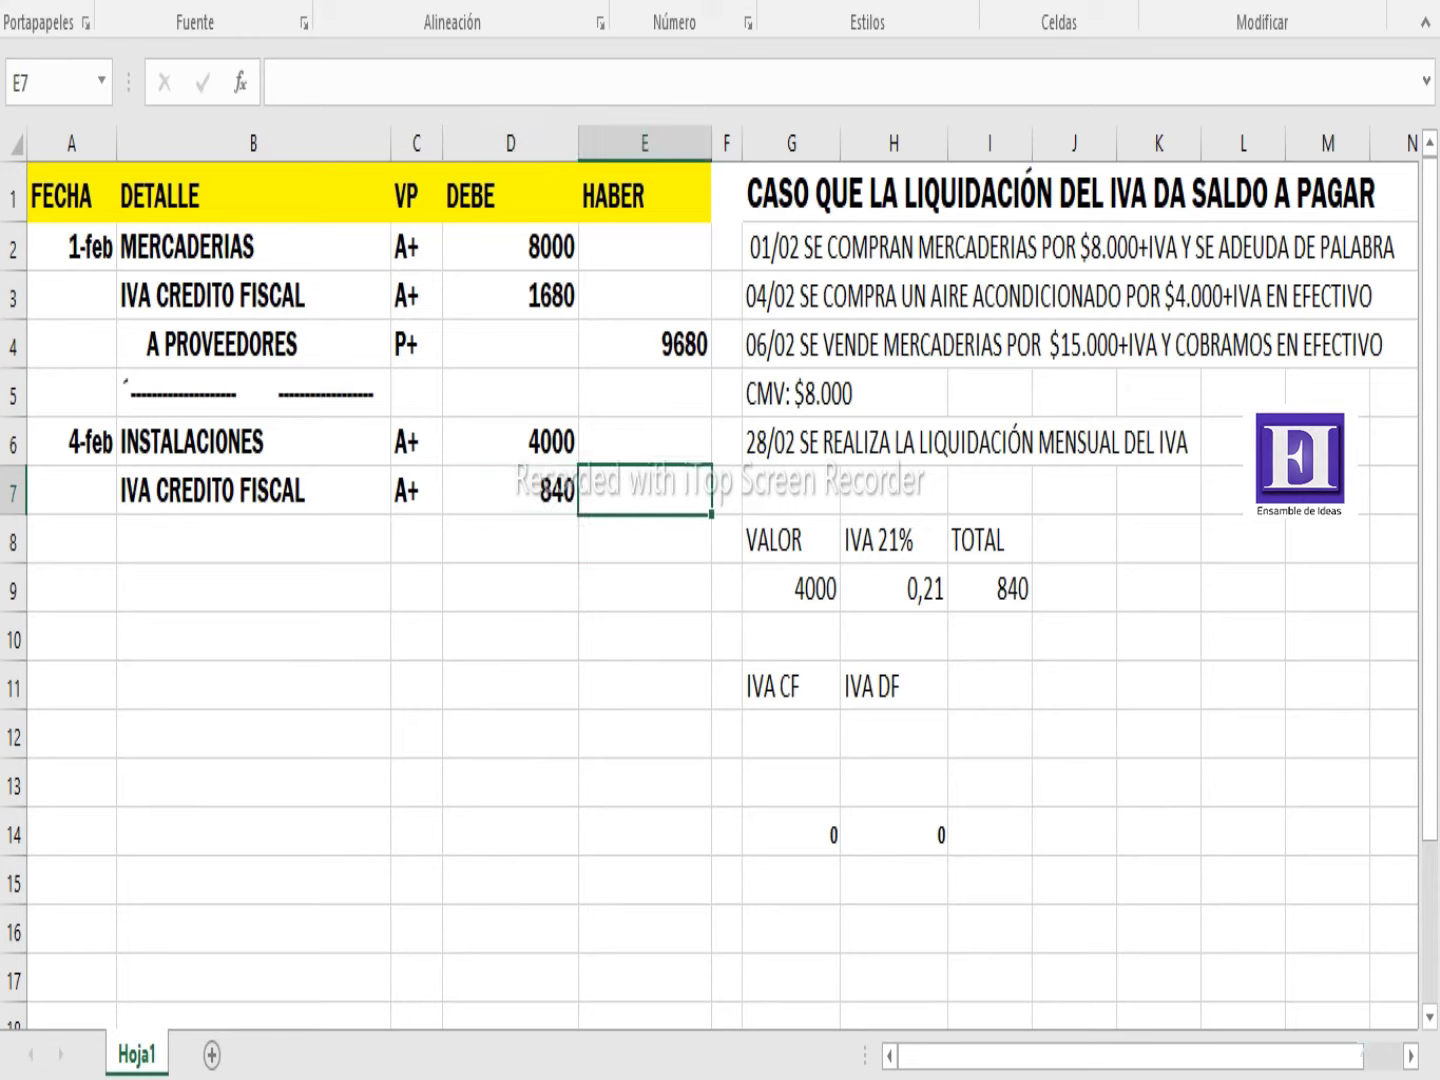
Credit A CAJA, marked A-, 4840 on row 8
key(Down)
key(Left)
key(Left)
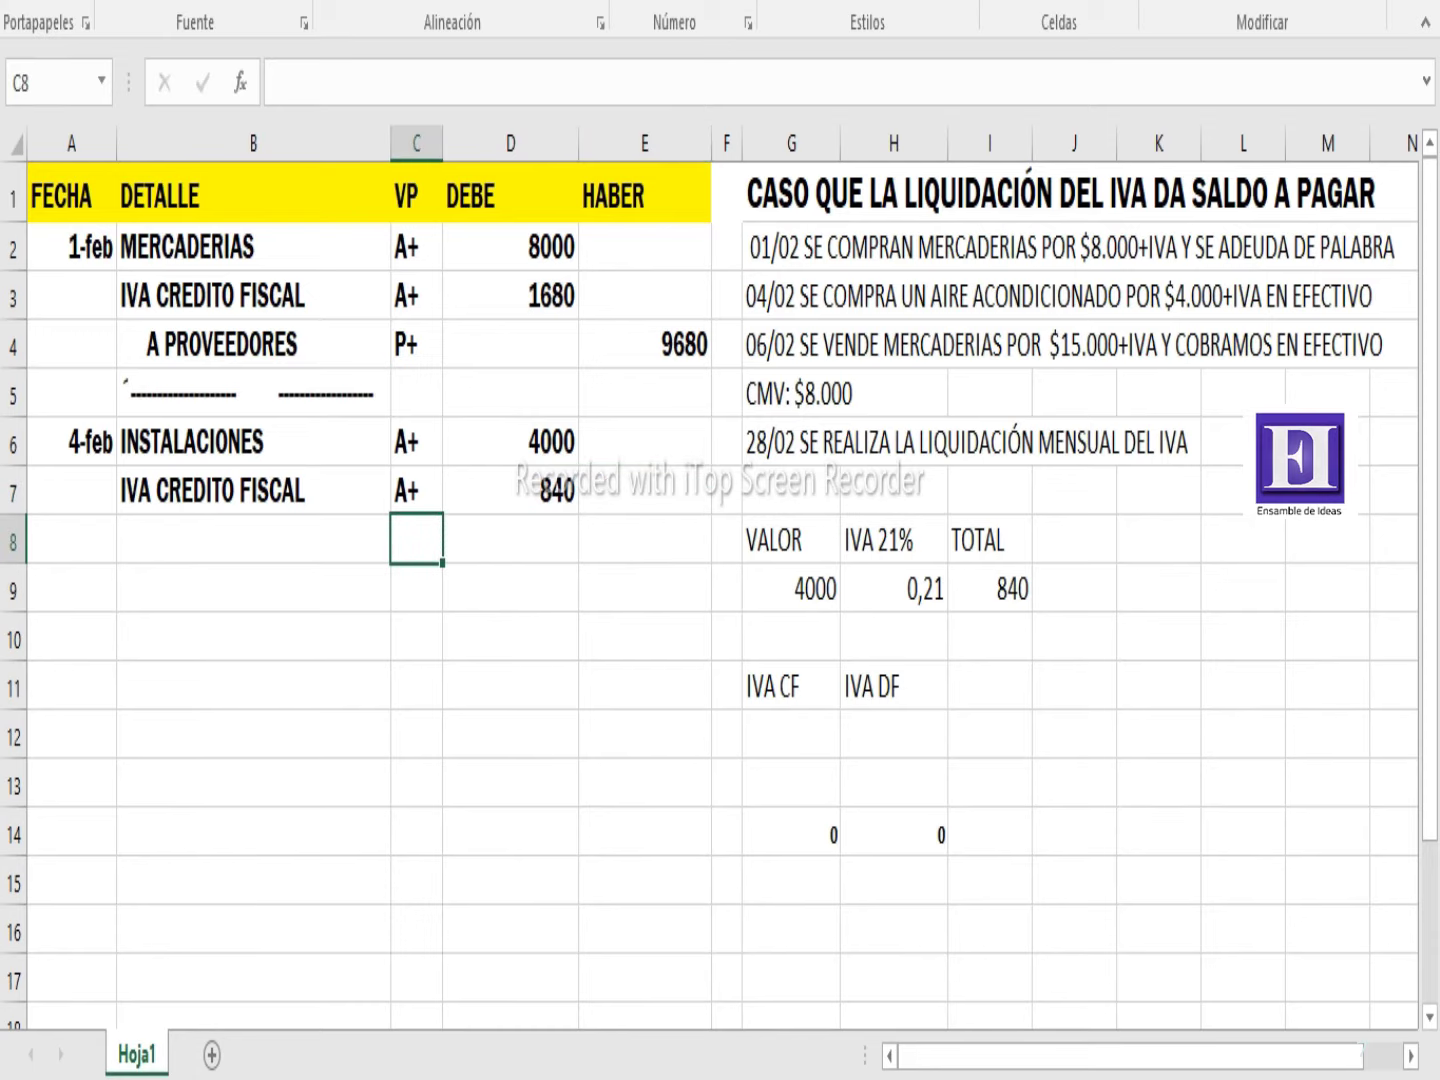
key(Left)
key(F2)
text(A)
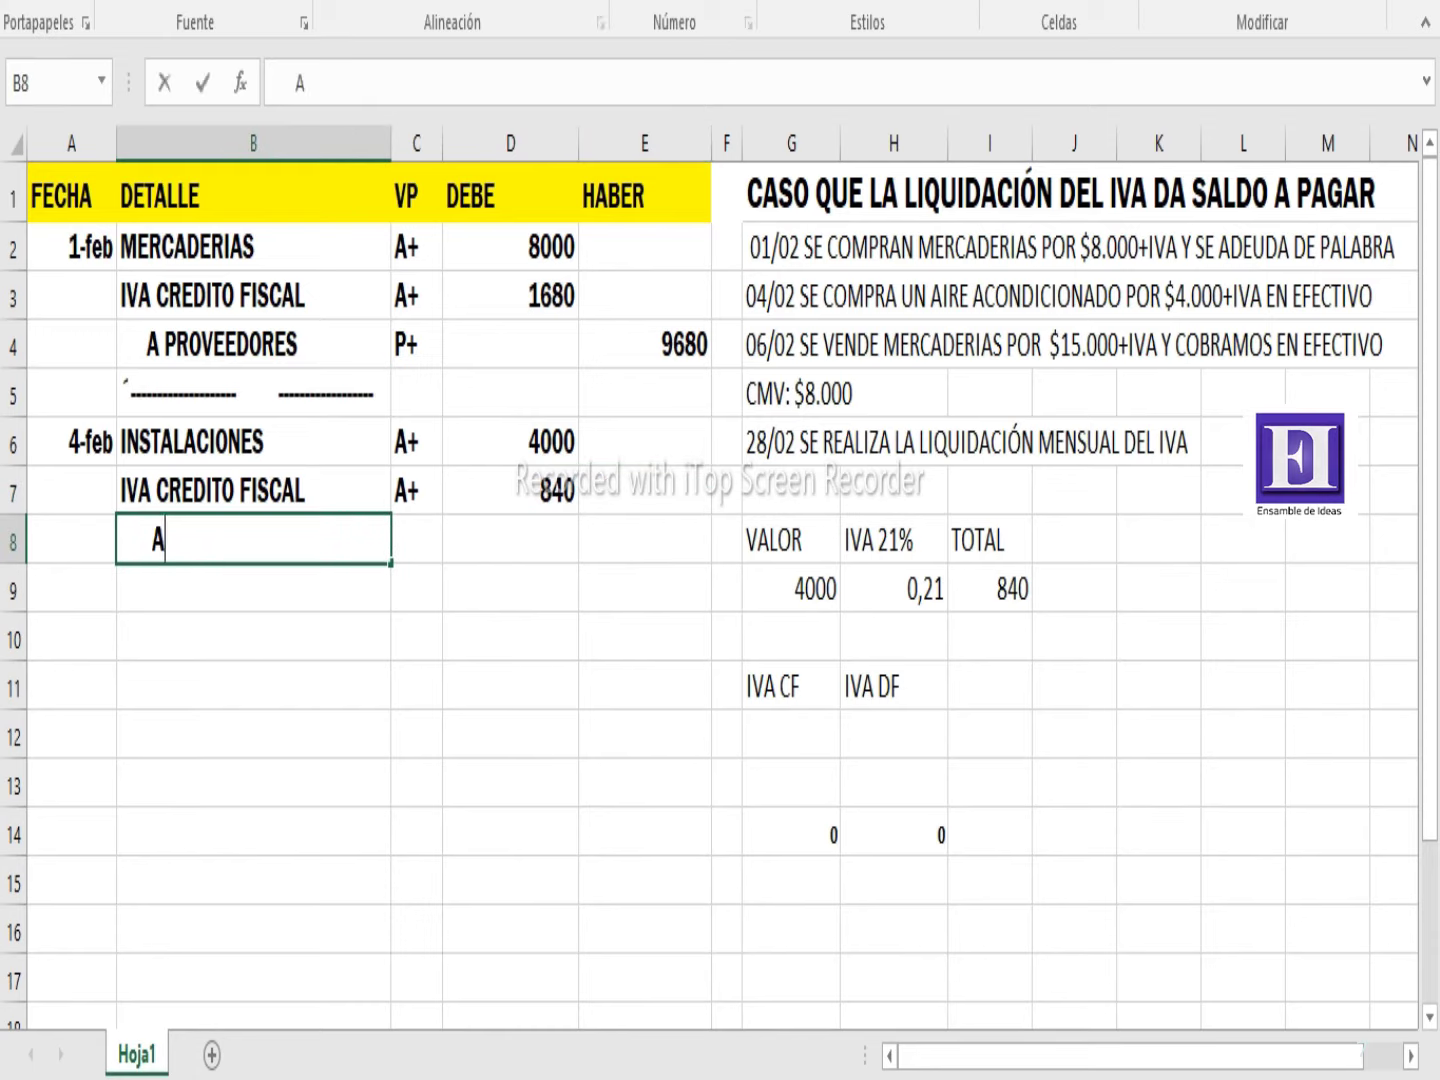
text( CAJA)
key(Tab)
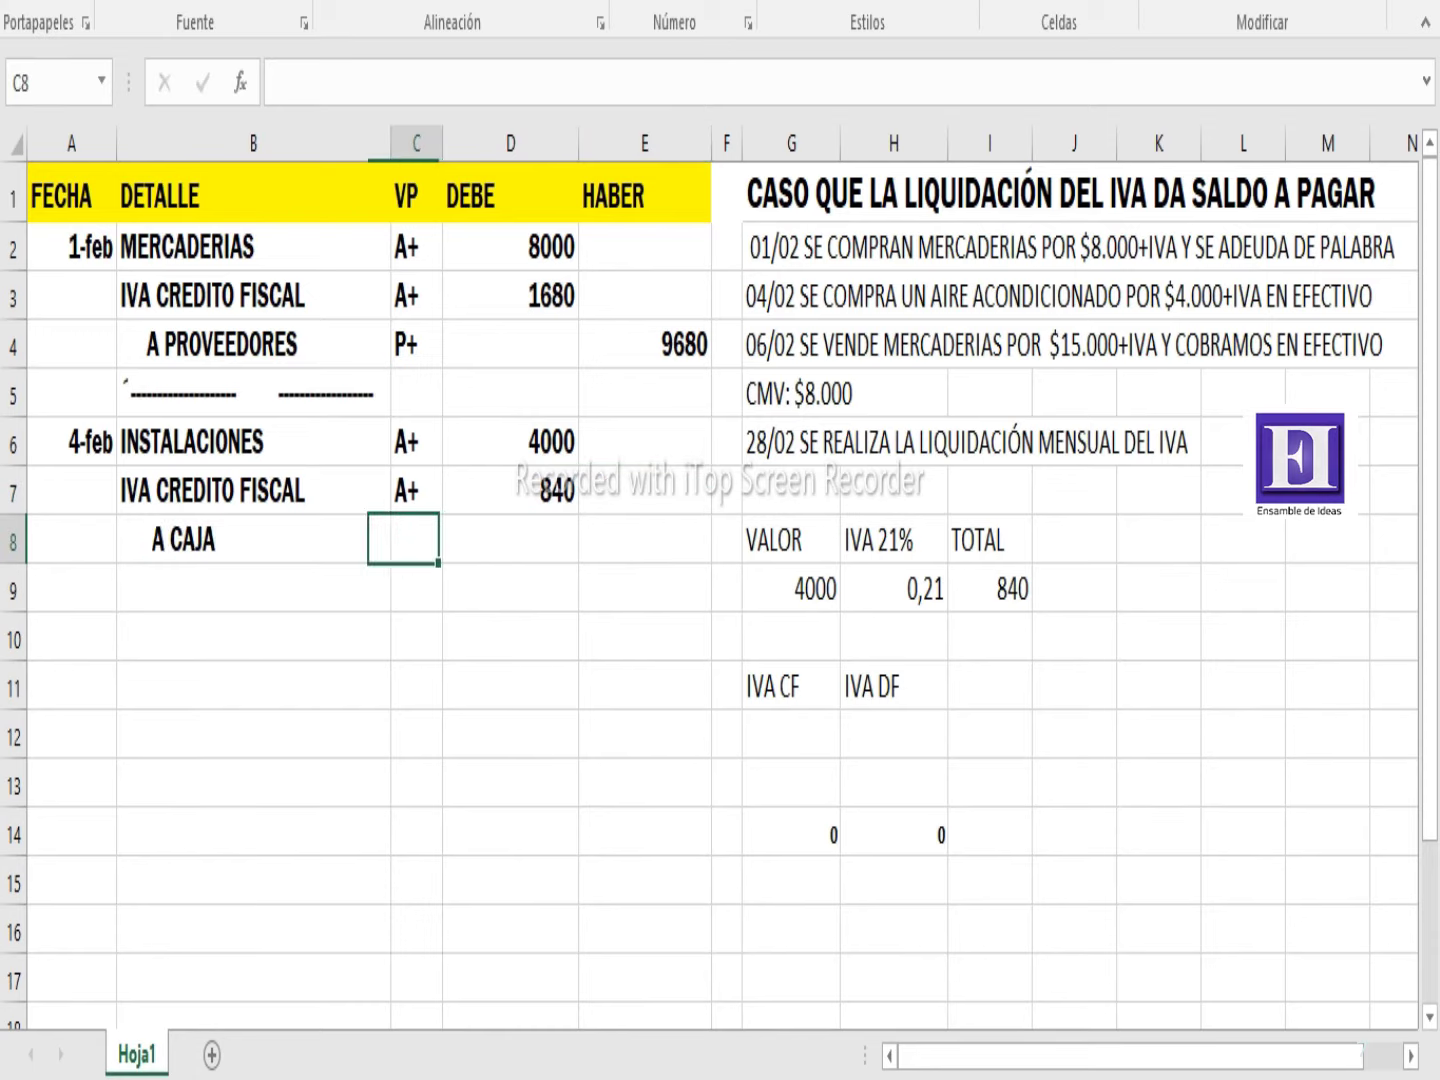
text(A+)
key(BackSpace)
text(-)
key(Tab)
key(Tab)
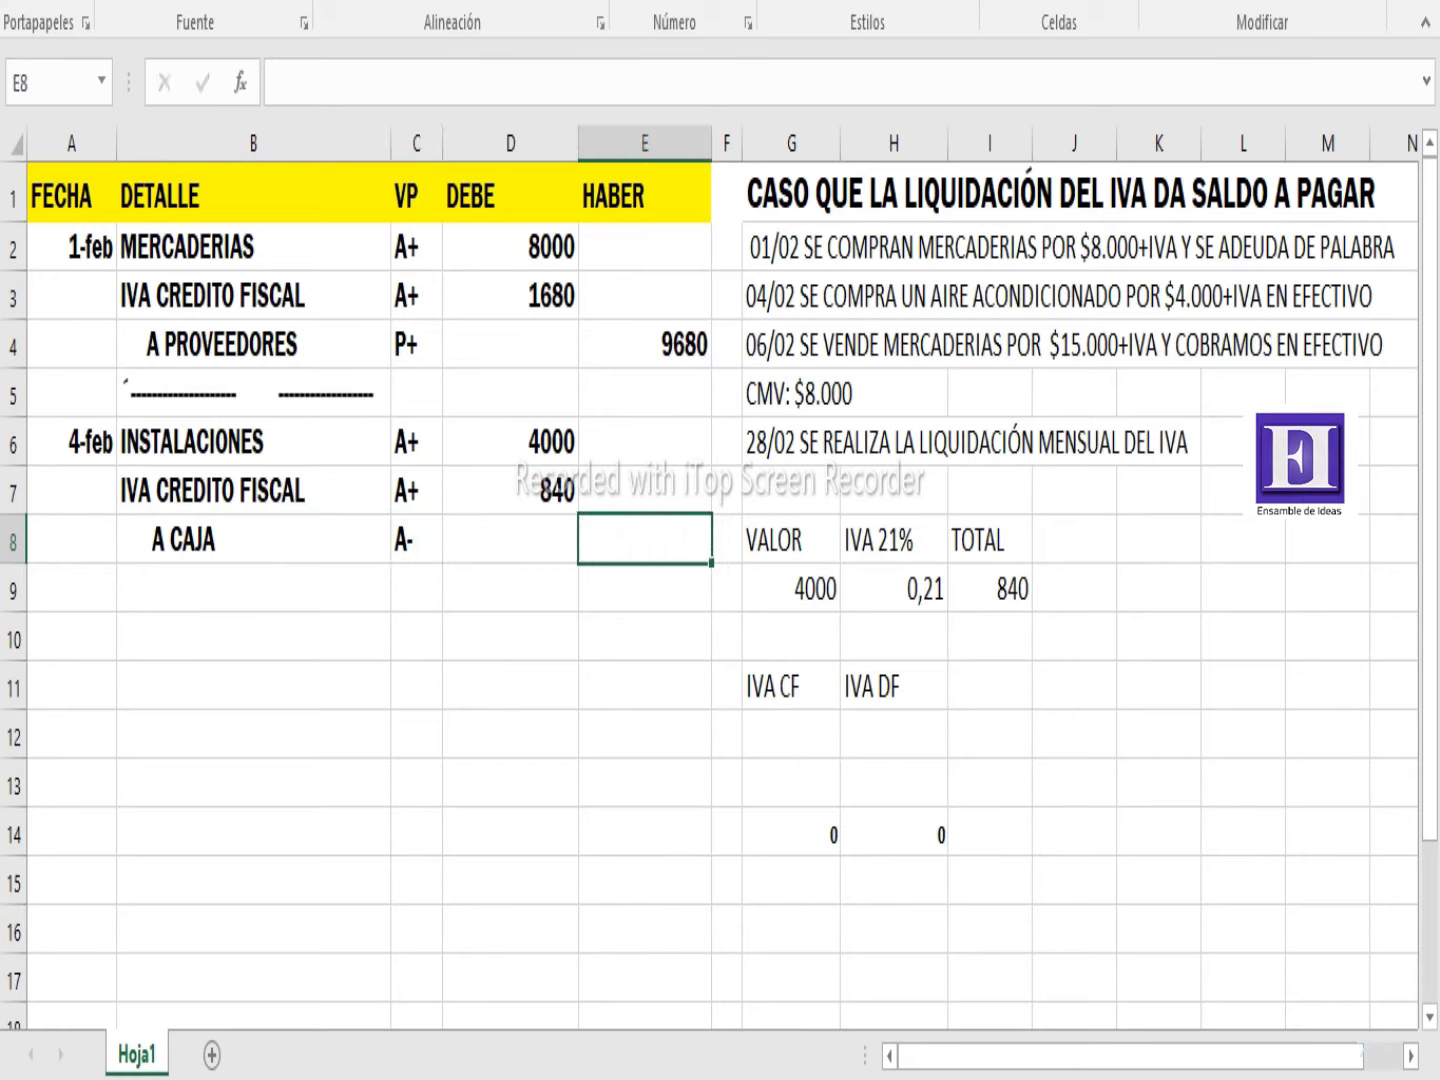
text(4840)
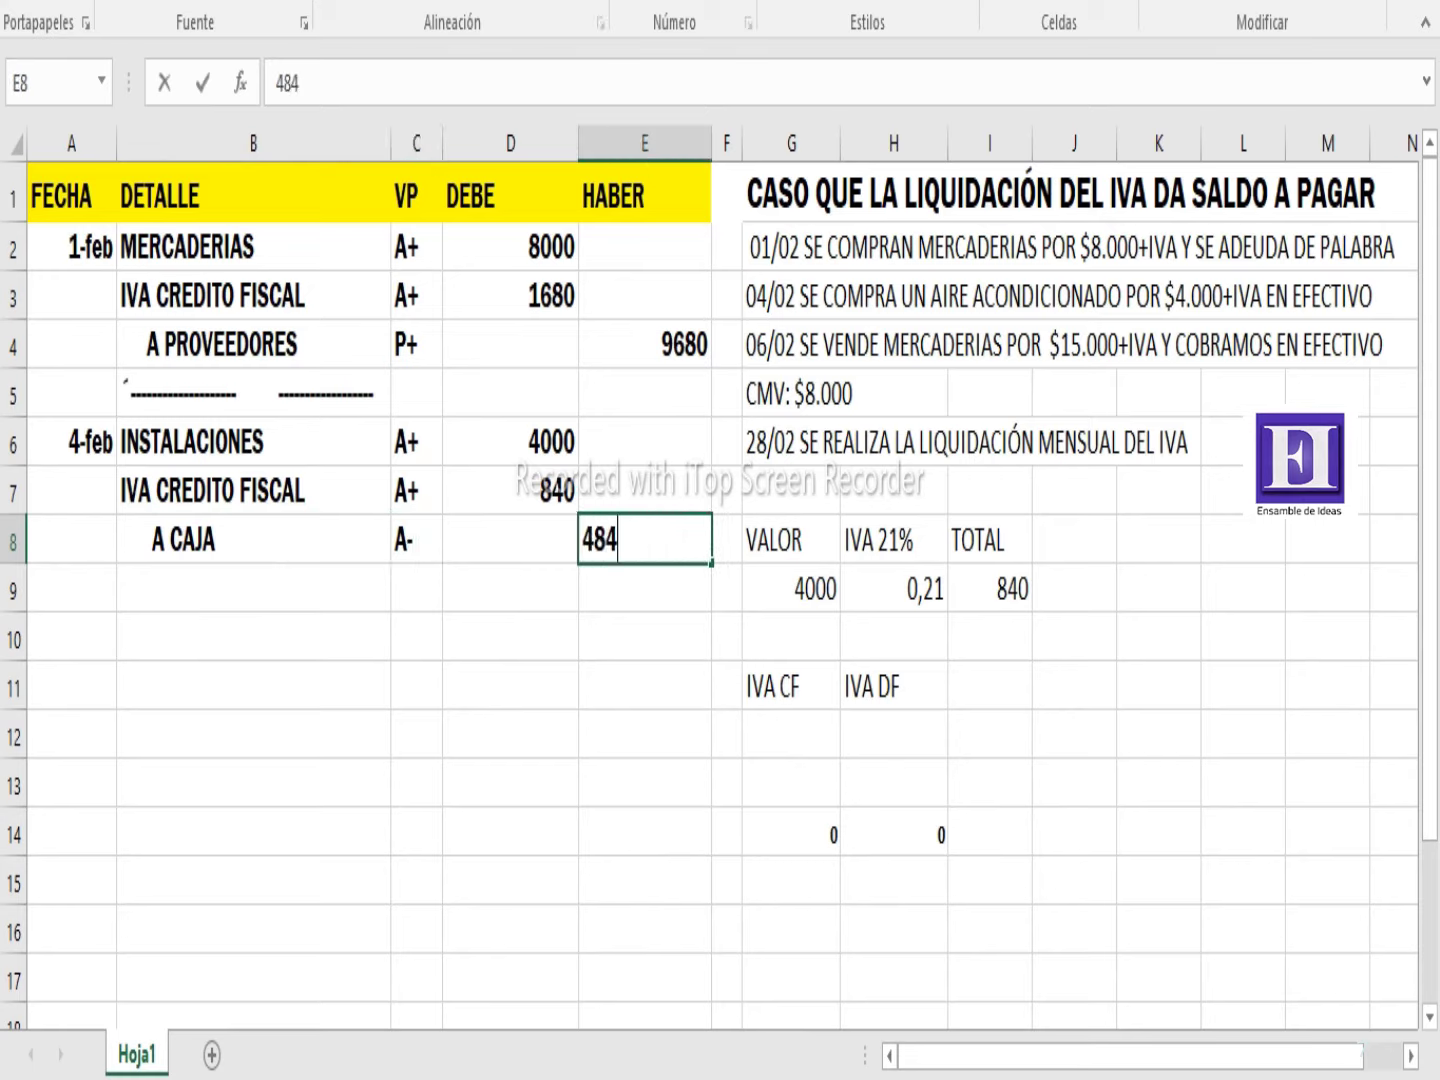
Close the 4-feb entry with a dashed separator line in B9
key(Left)
key(Left)
key(Left)
key(Left)
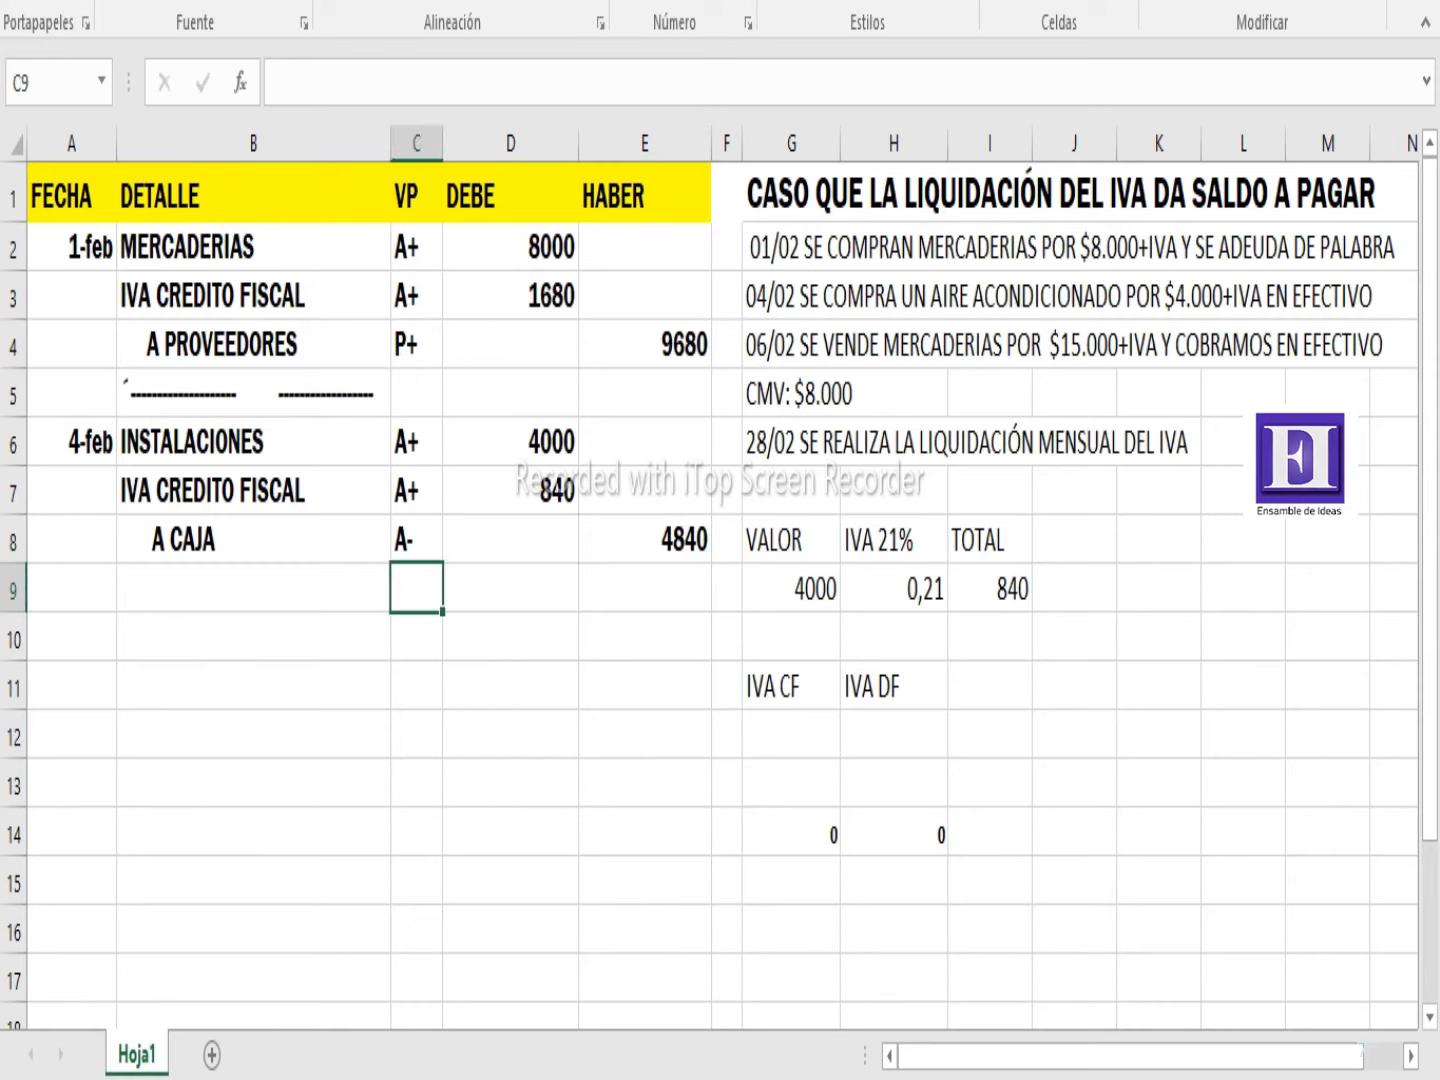
key(Right)
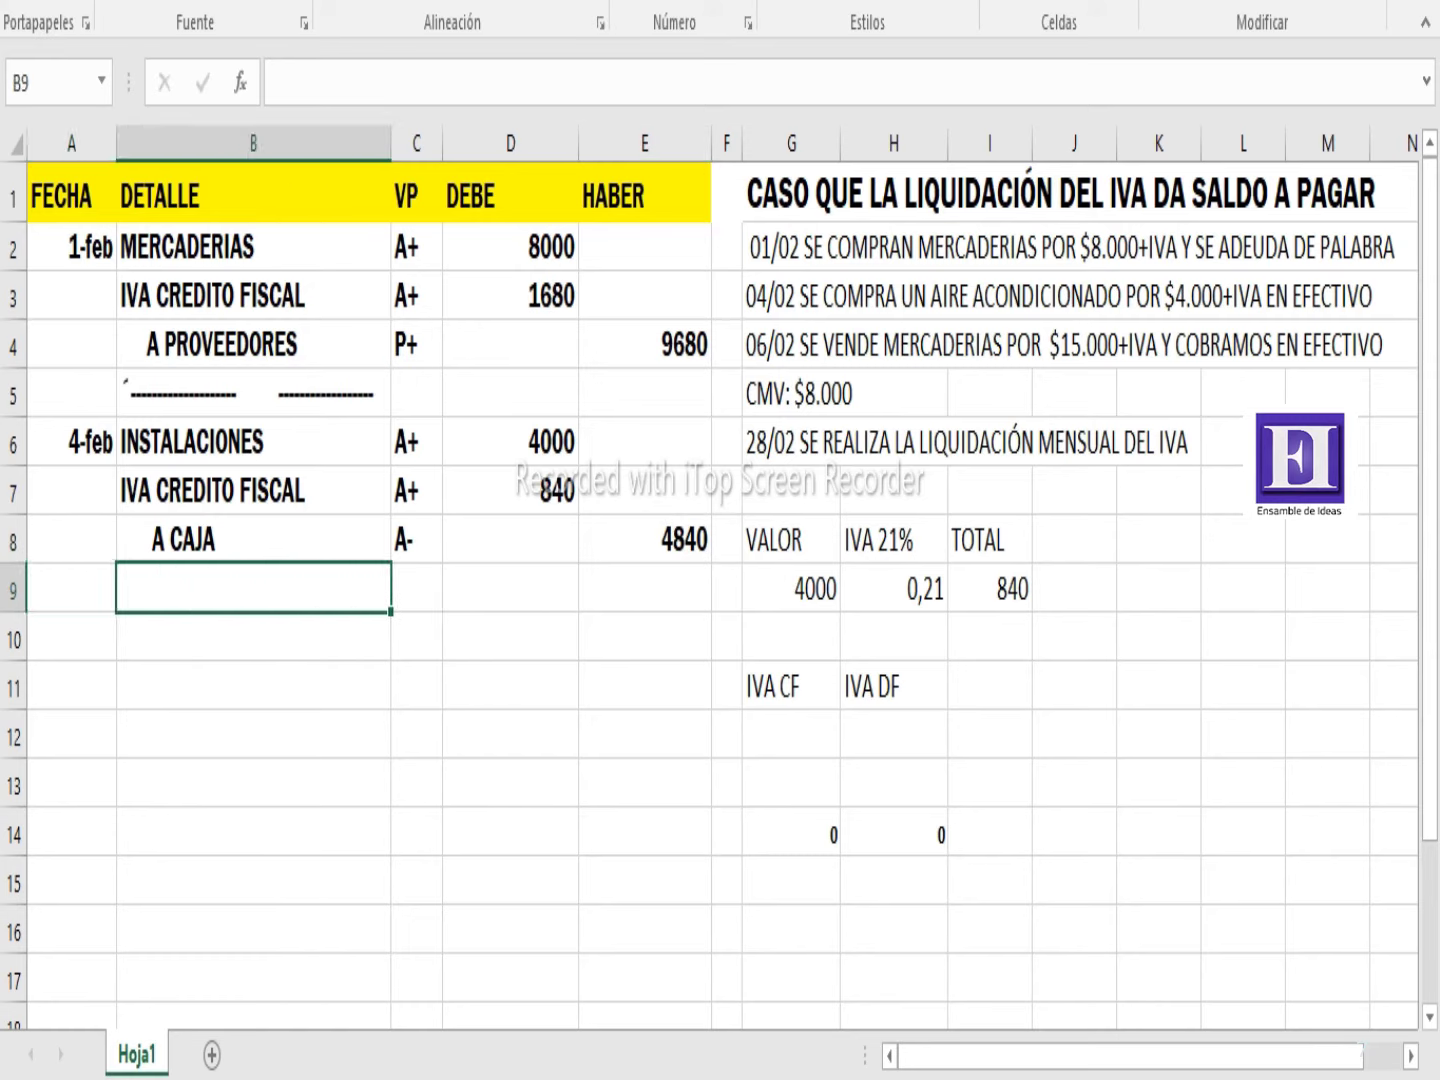
text('---------------)
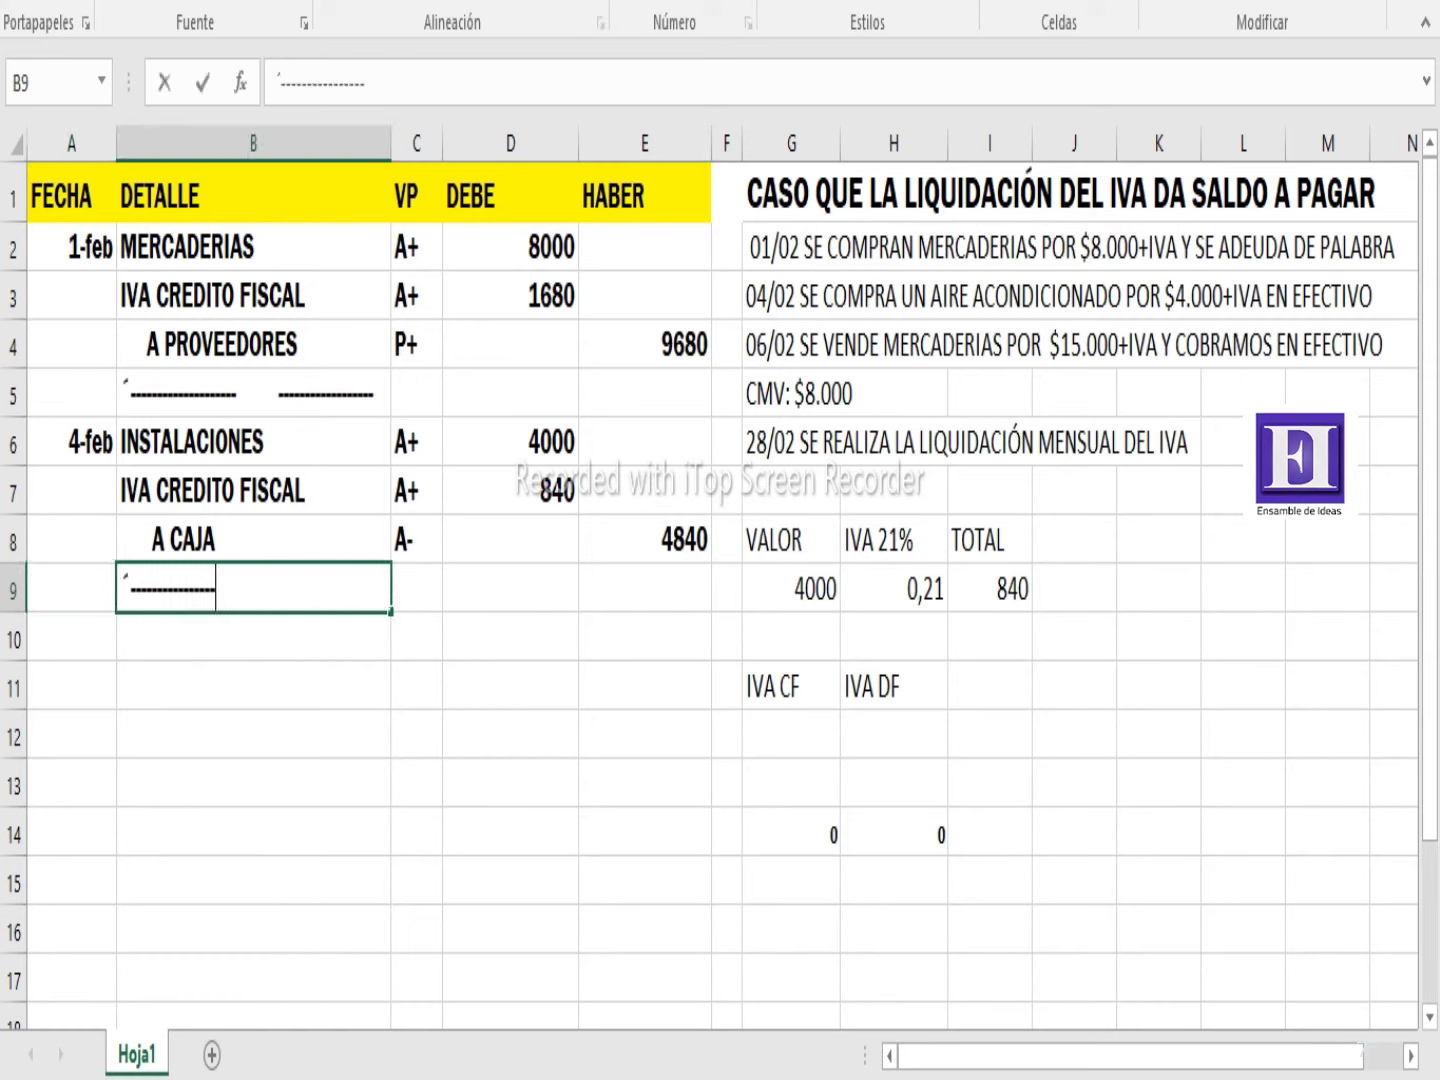
text(            ----------------)
key(Return)
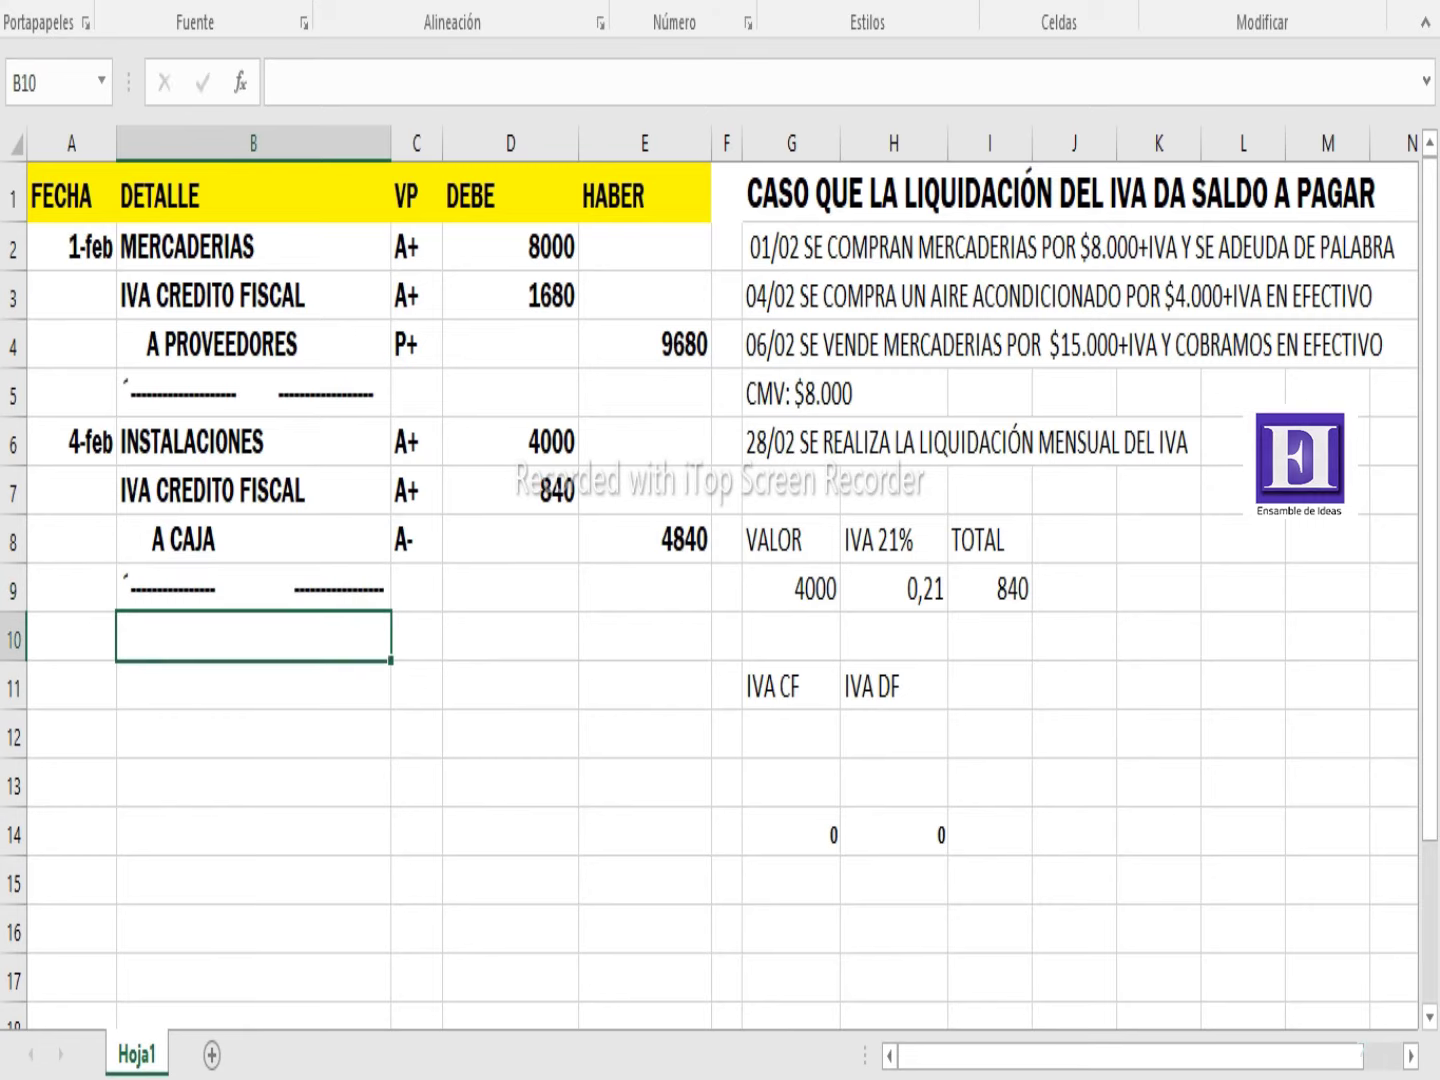
key(Left)
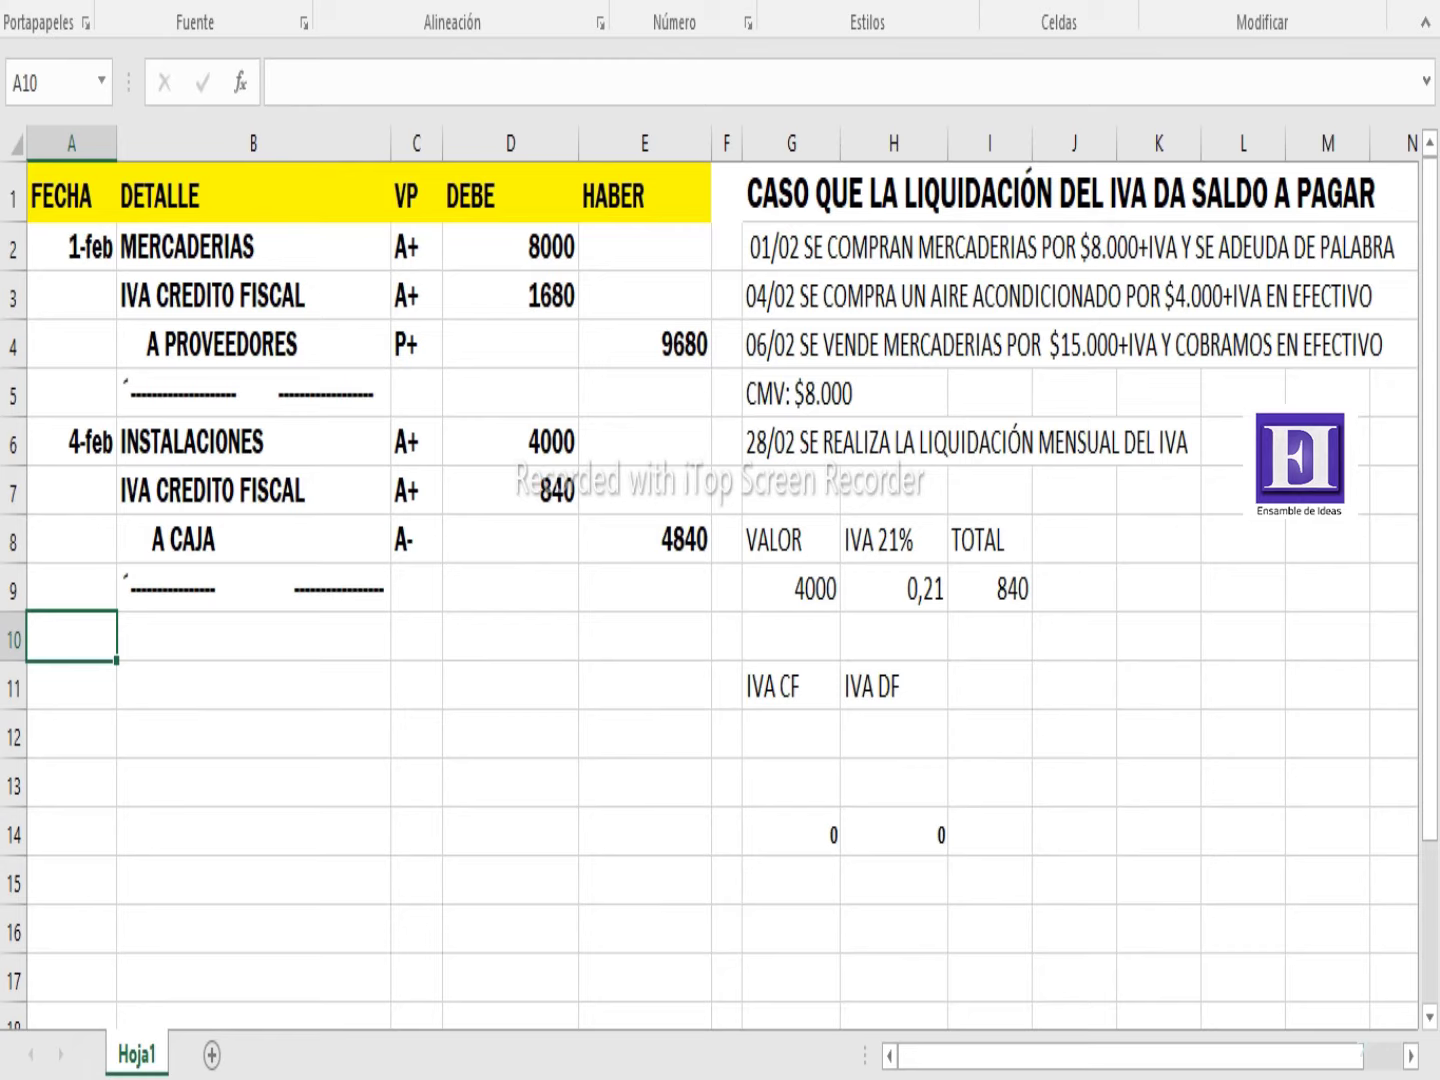
Start a 6-feb entry with CAJA marked A+
text(6-2)
key(Tab)
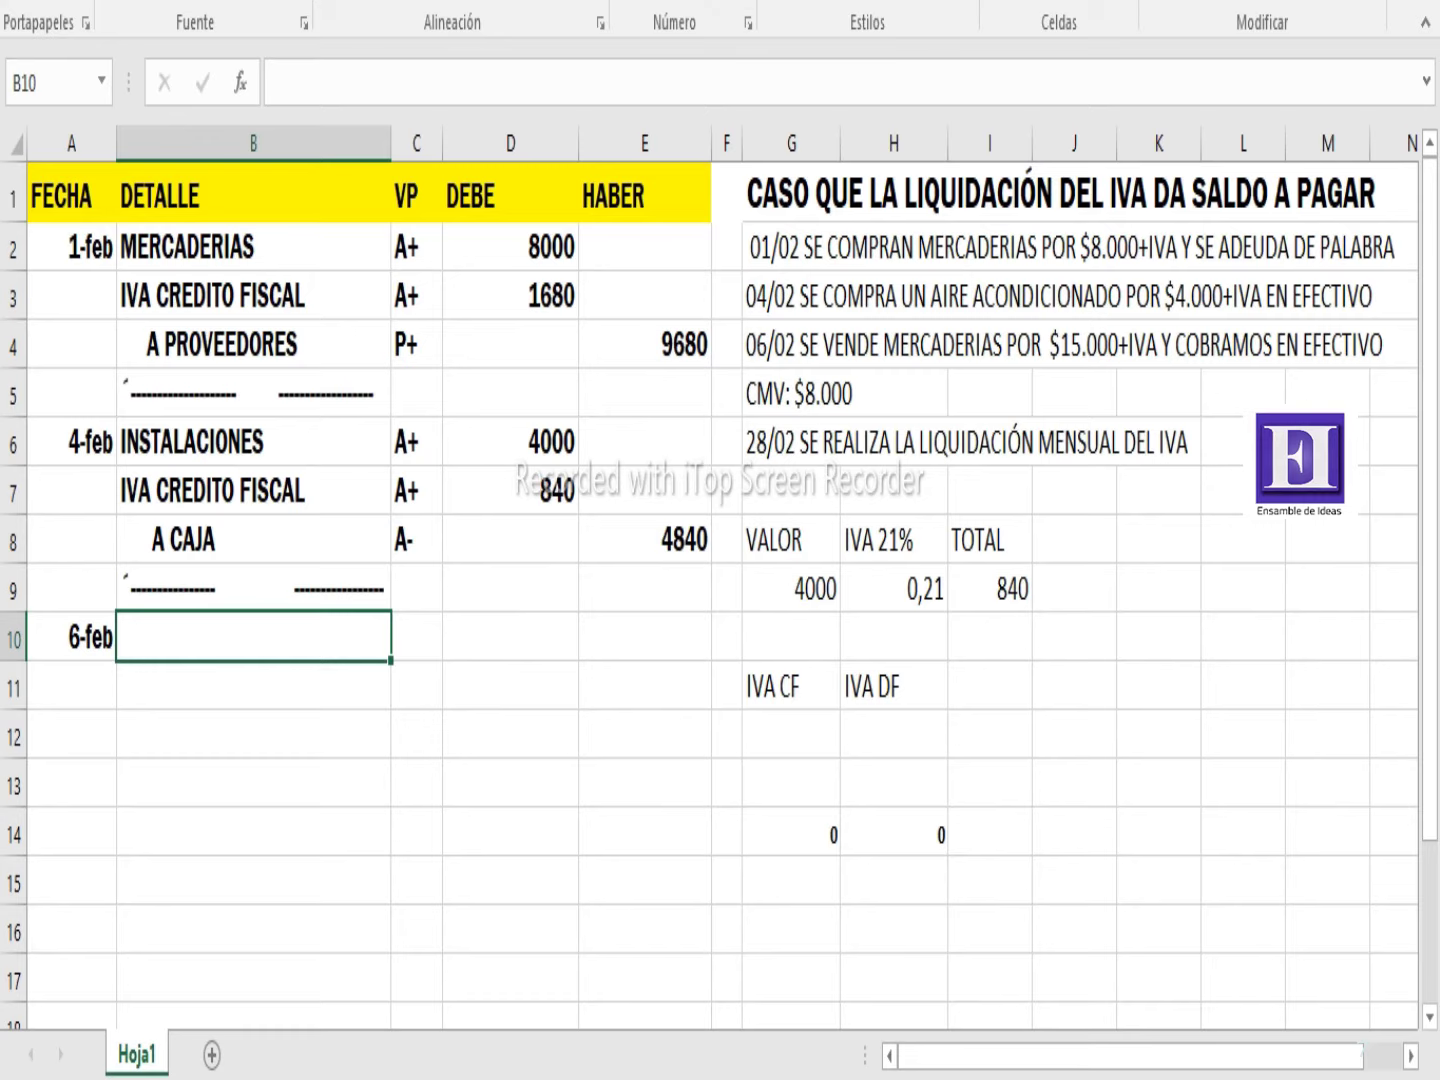
text(CAJA)
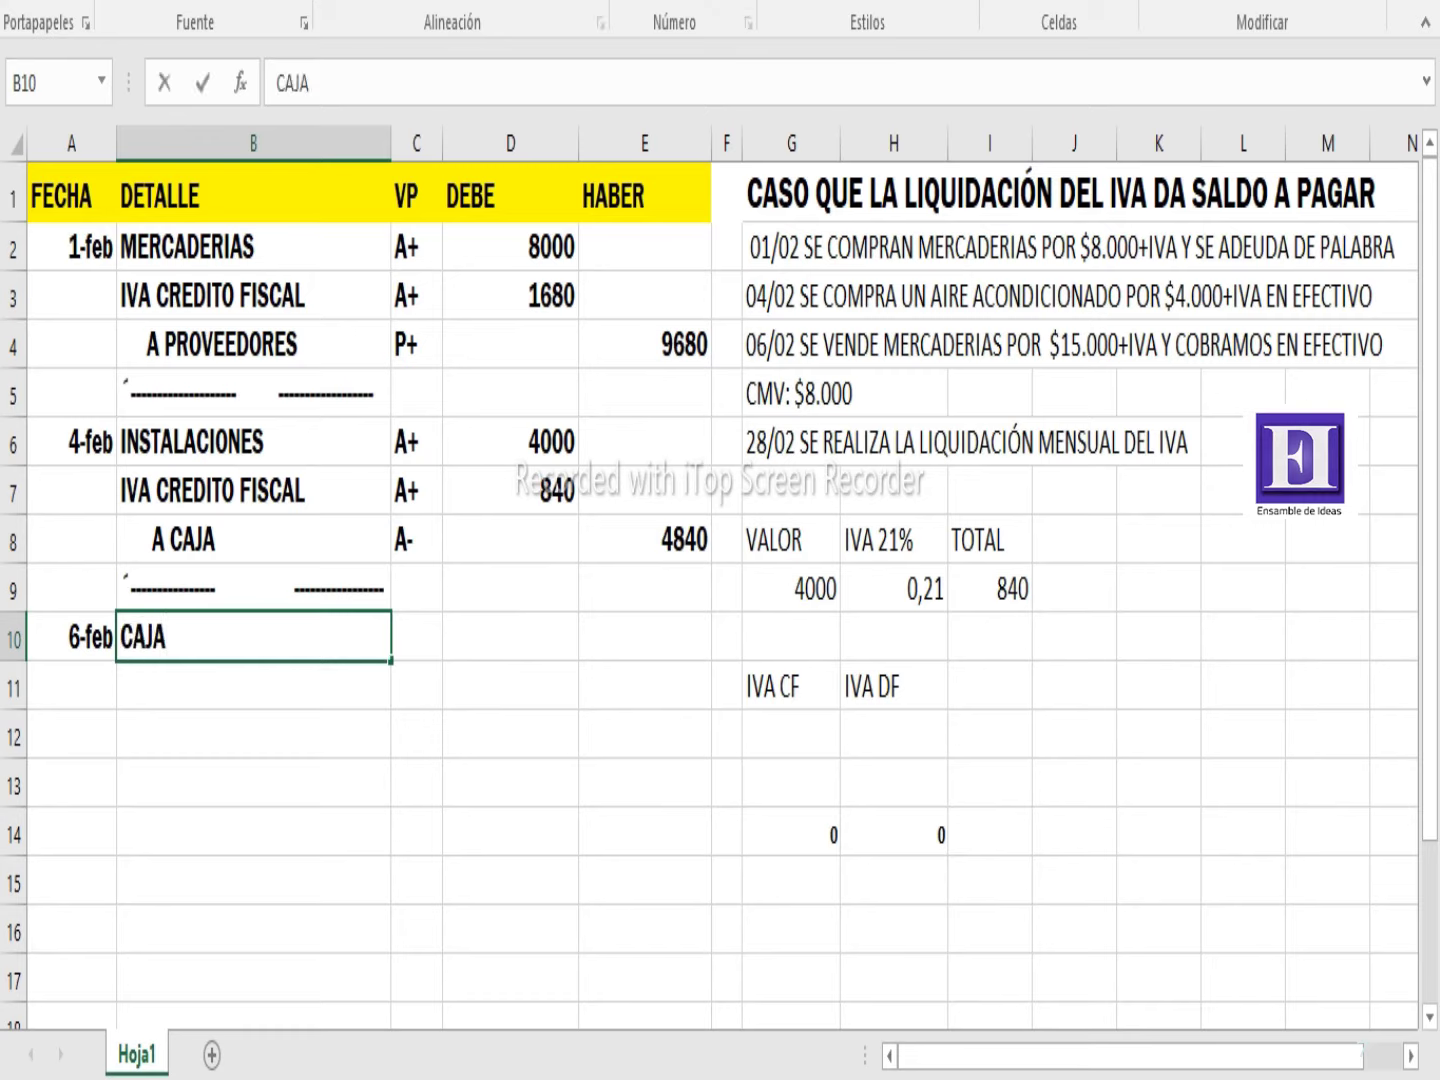
key(Tab)
text(A+)
key(Return)
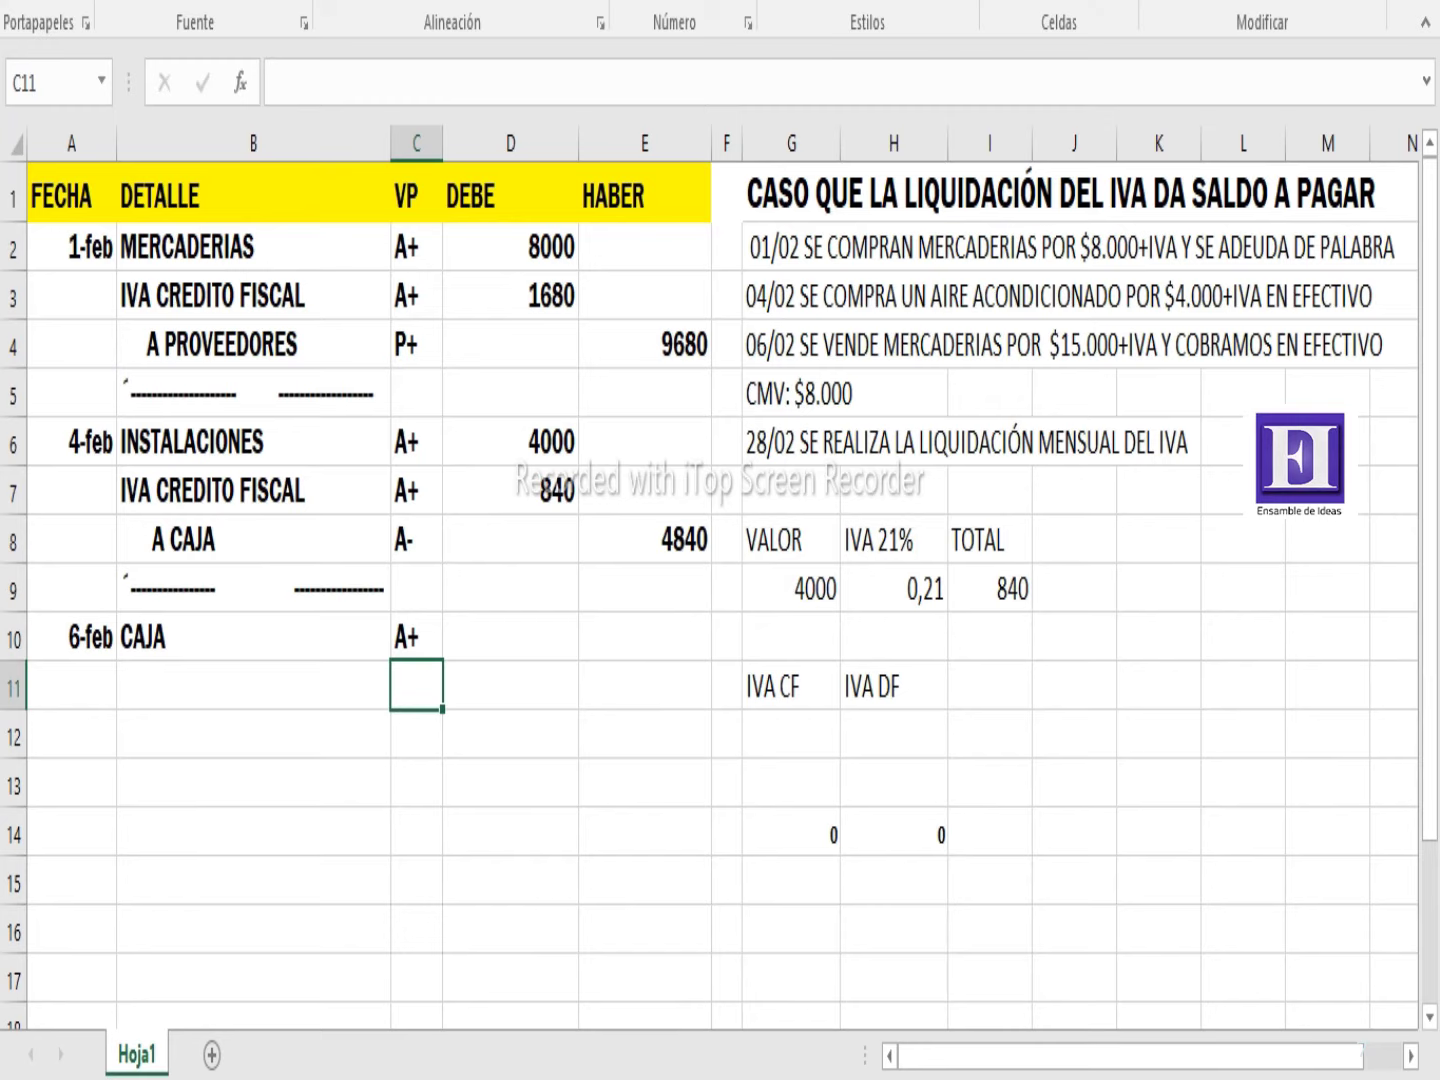
Credit A VENTAS, marked RP+, 15000 on row 11
key(Left)
text(A)
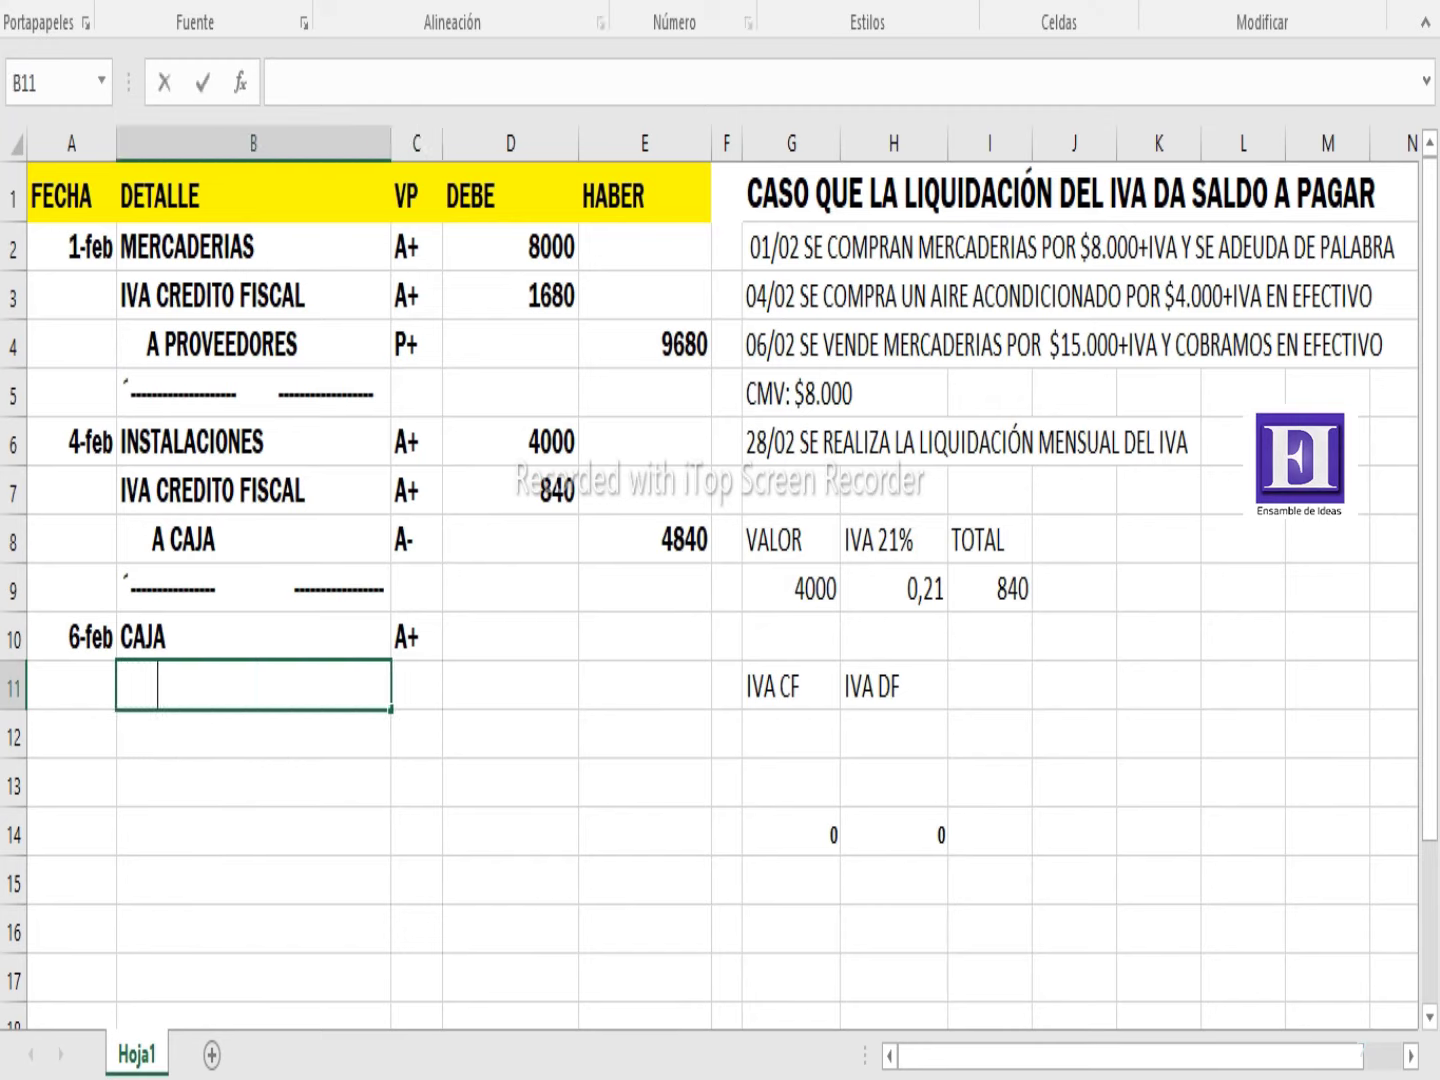
text( VENRTAS)
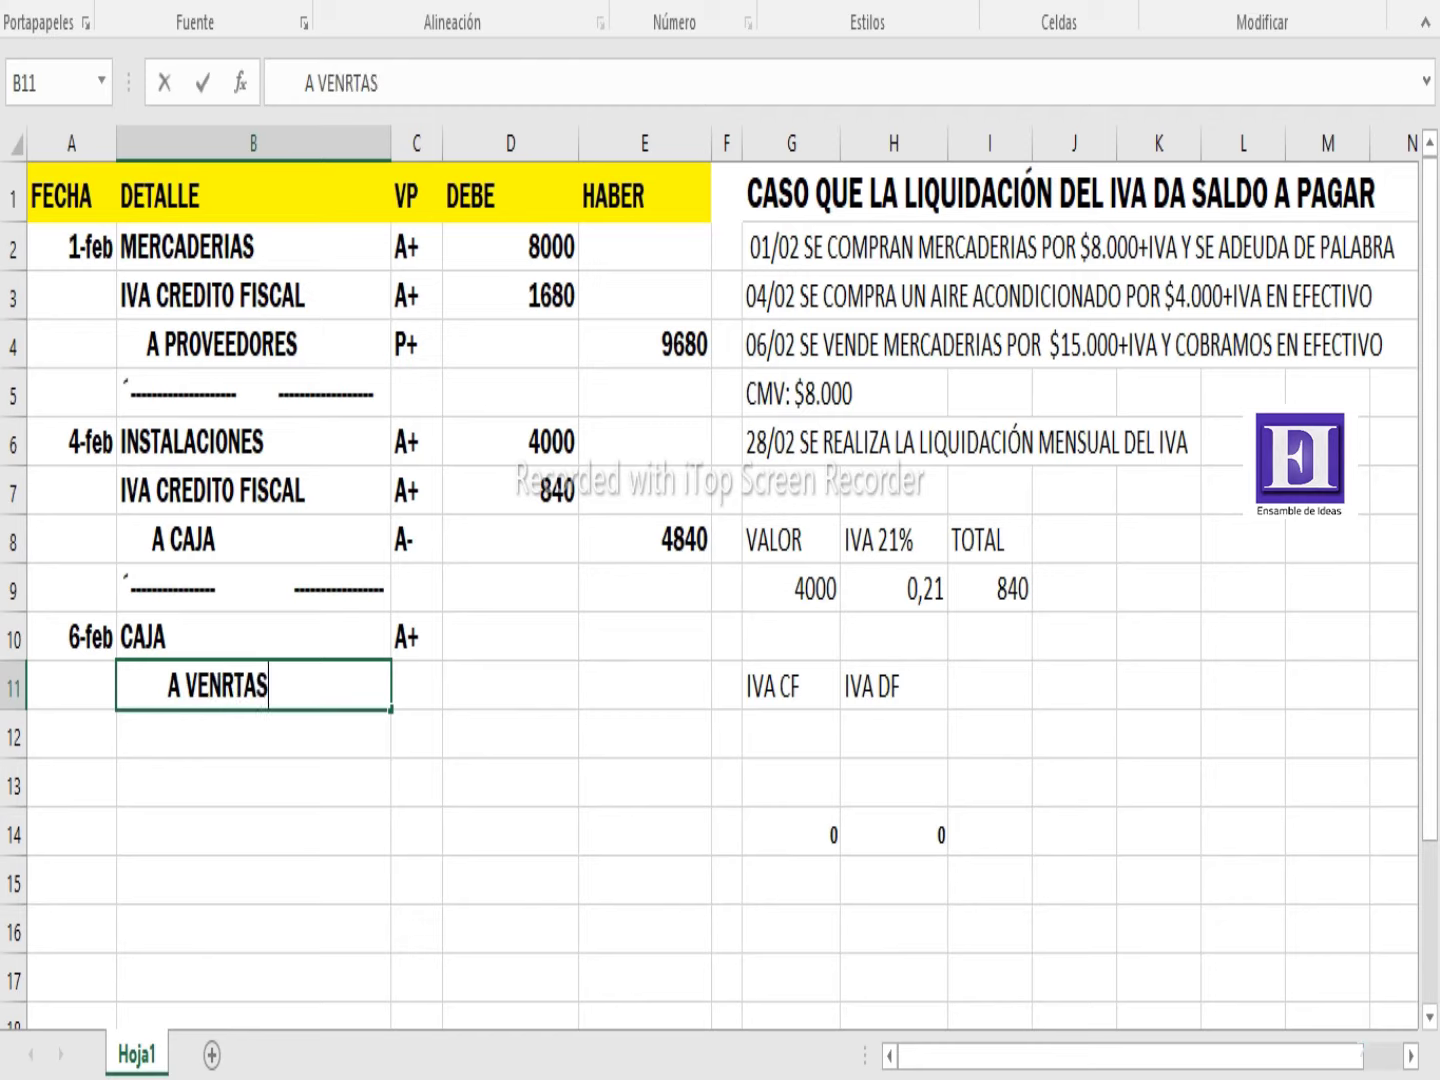
key(BackSpace)
key(BackSpace)
key(BackSpace)
key(BackSpace)
text(TAS)
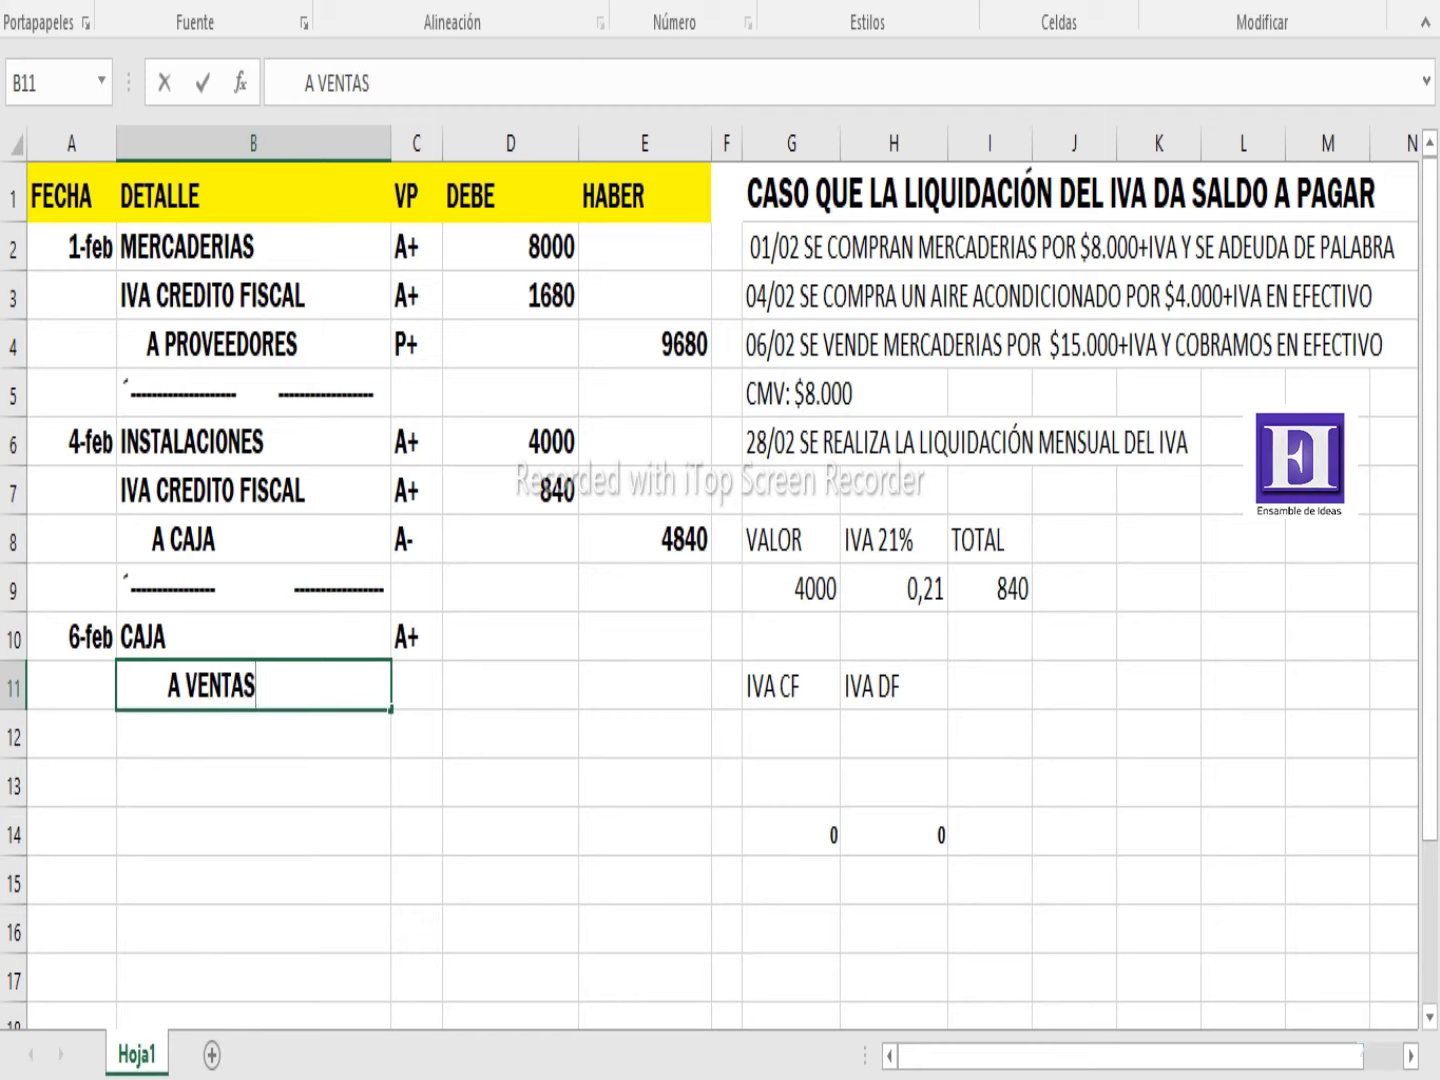
key(Tab)
text(RP+)
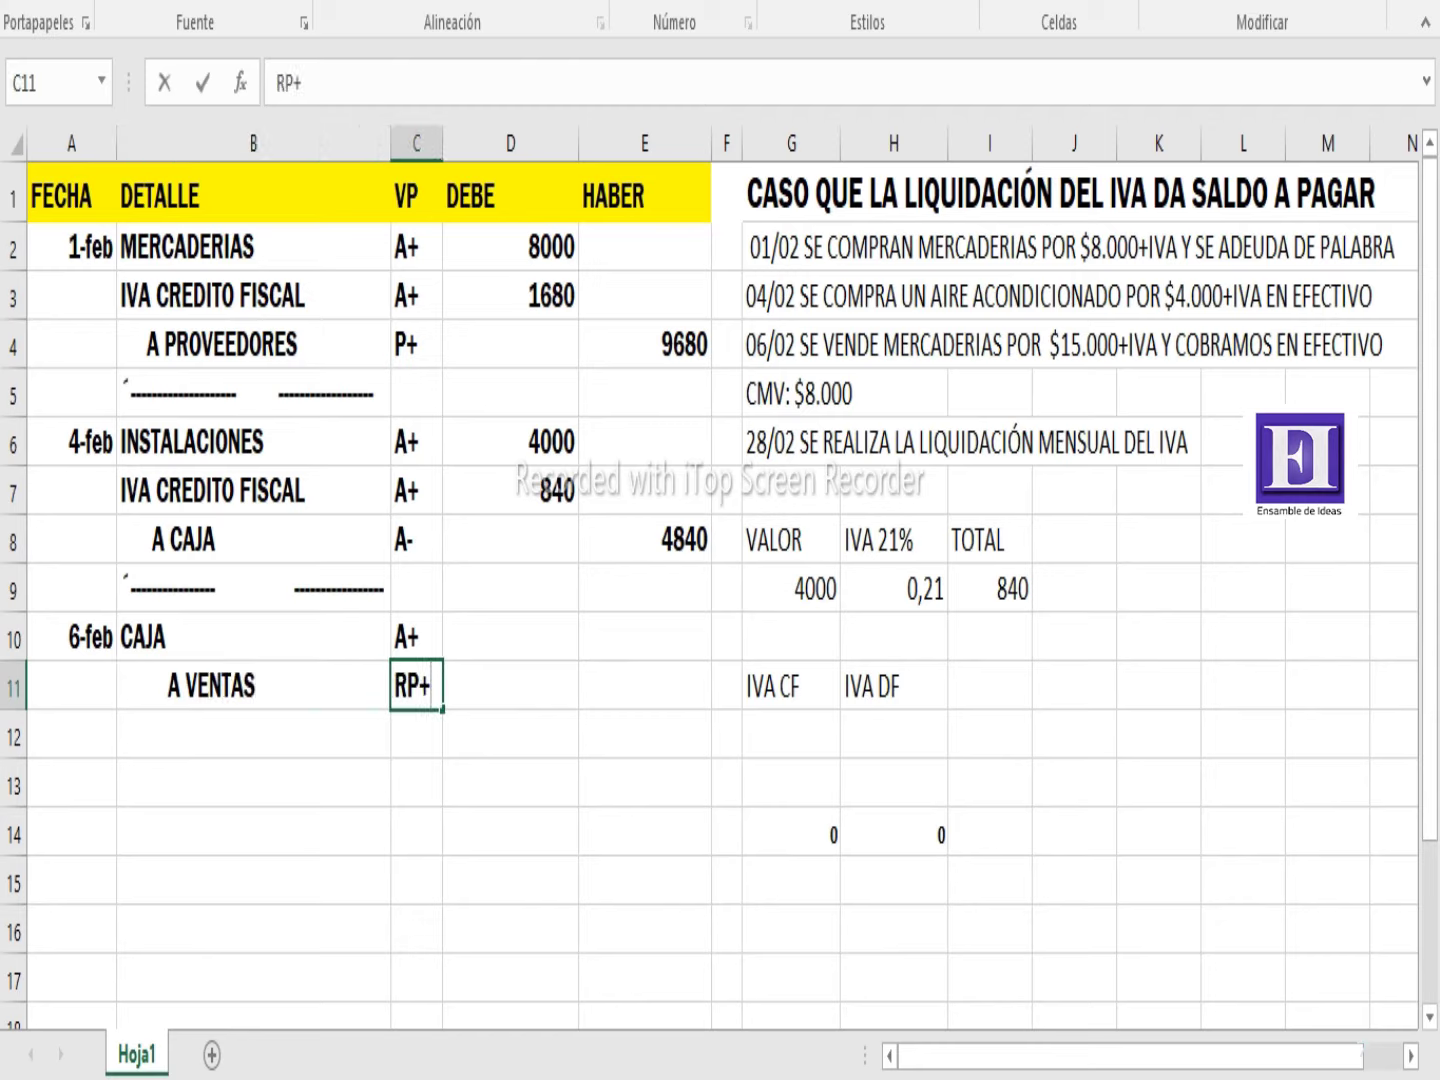
key(Tab)
key(Tab)
text(15000)
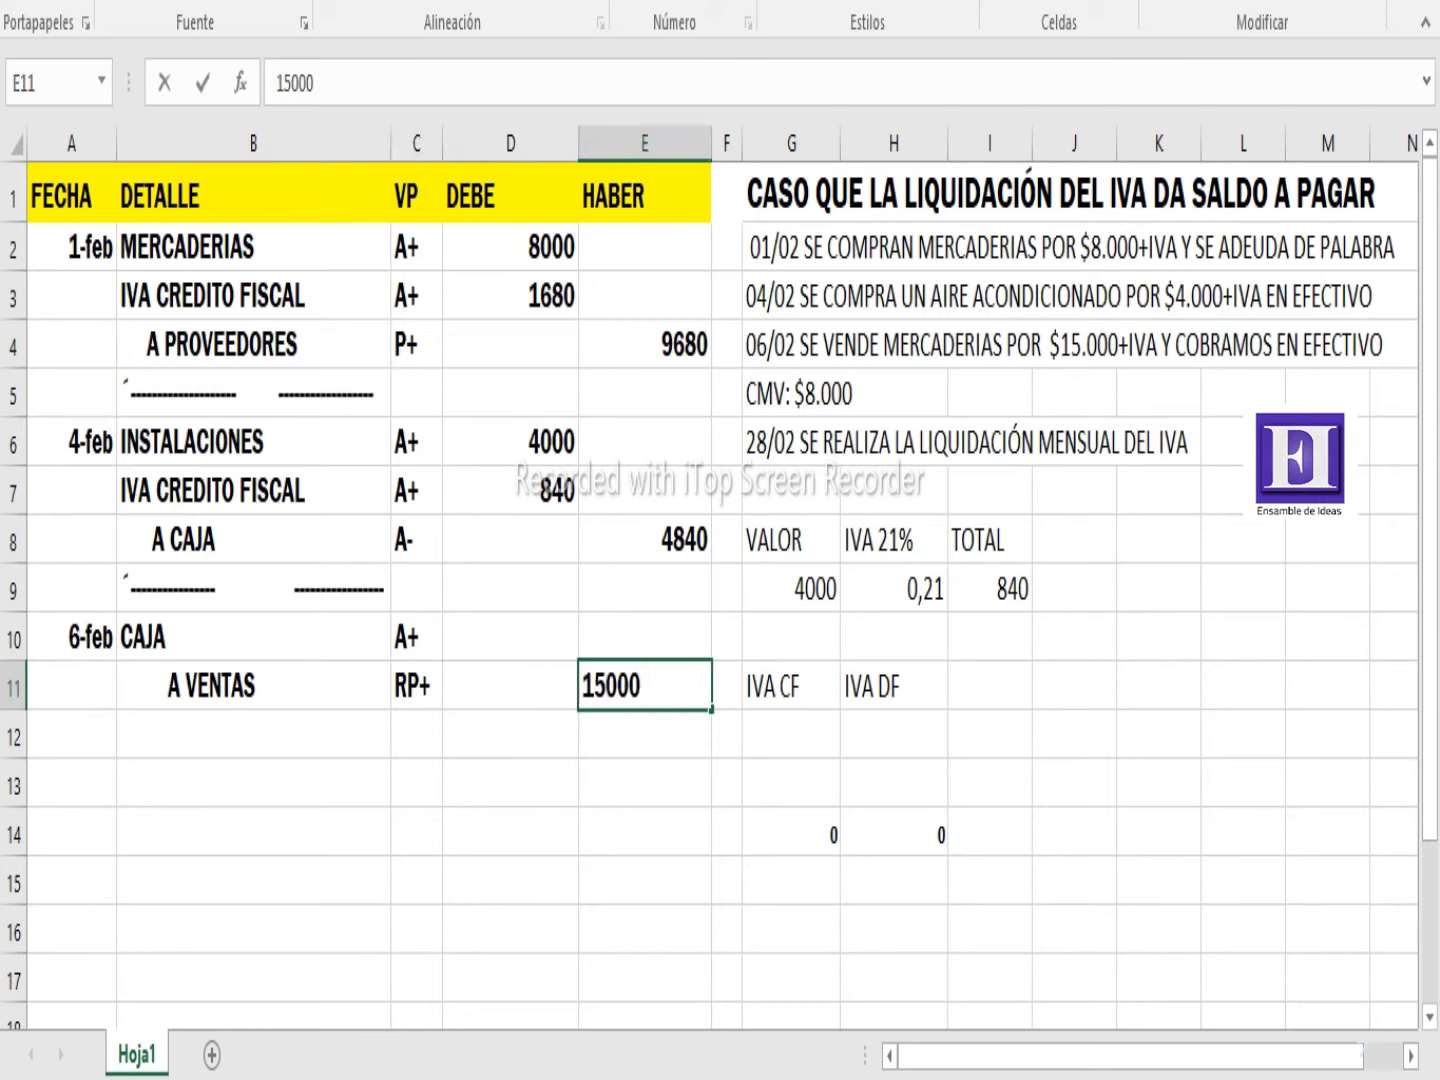
key(Return)
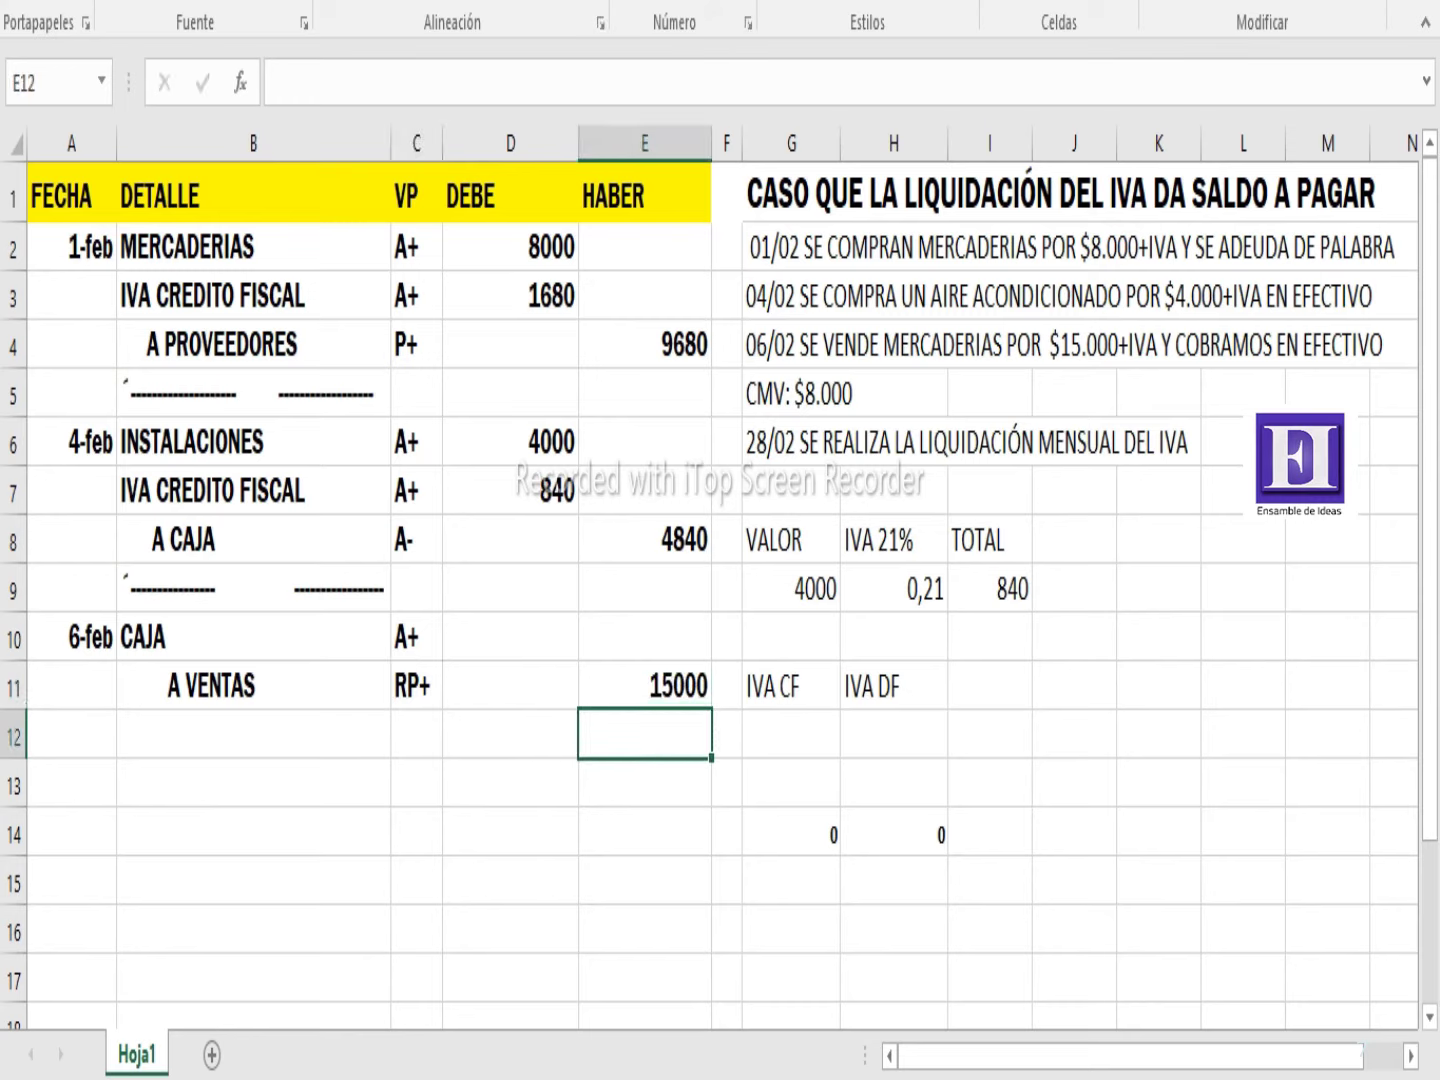
Add A IVA DEBITO FISCAL as P+ on row 12
key(Left)
key(Left)
key(Left)
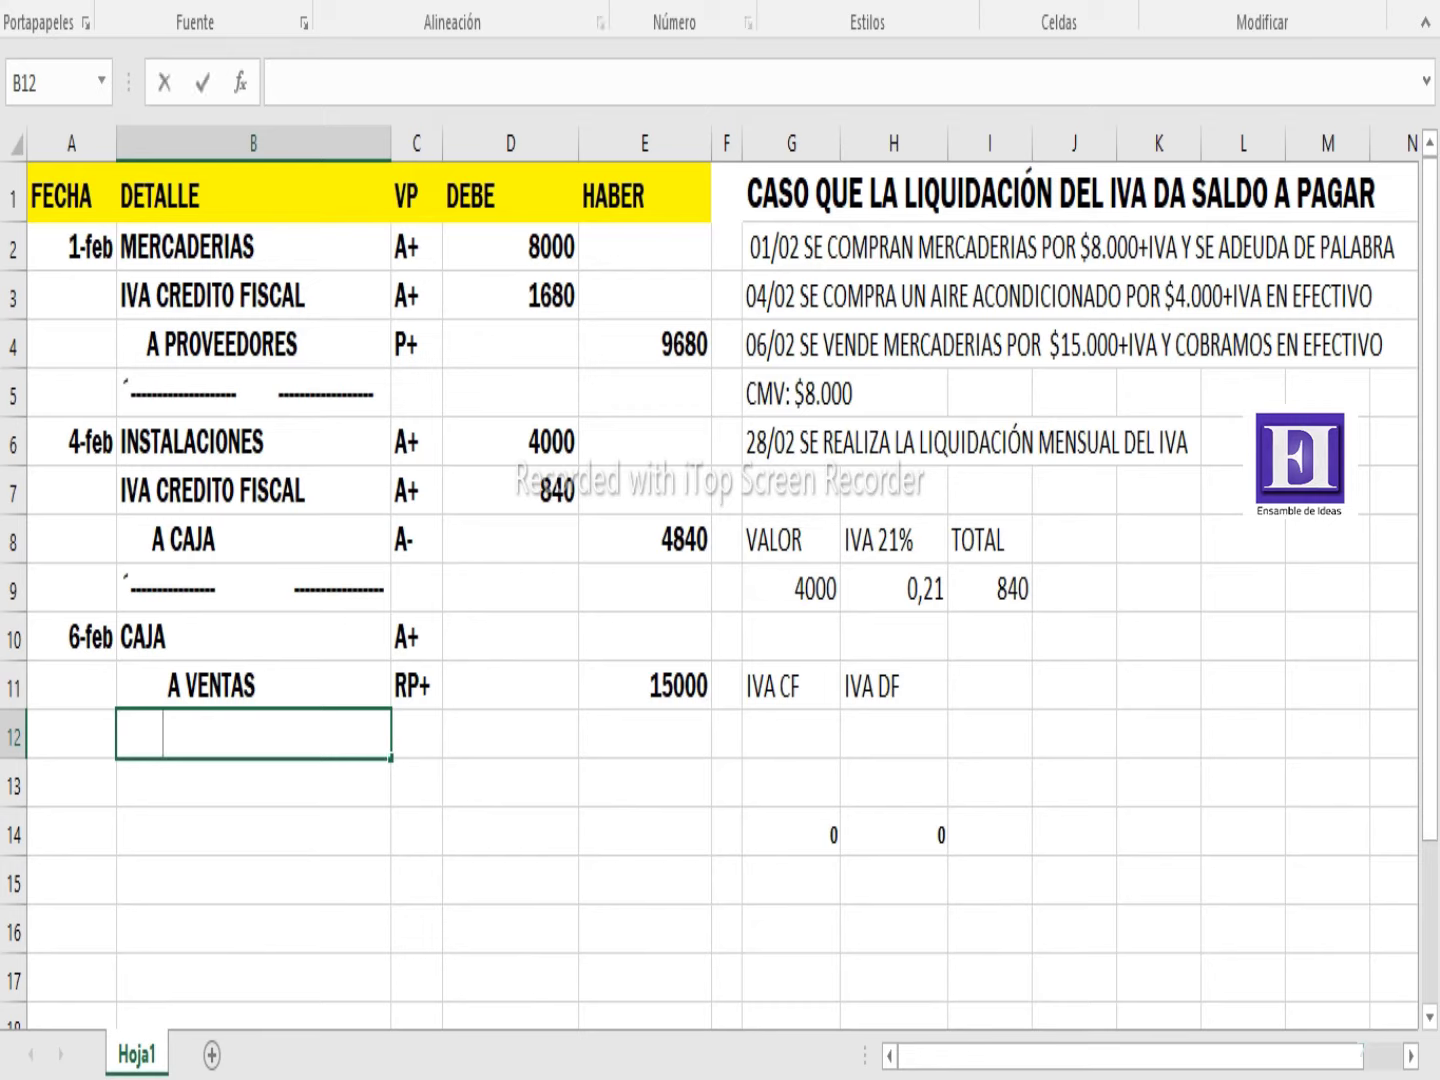
text(A IVA DE)
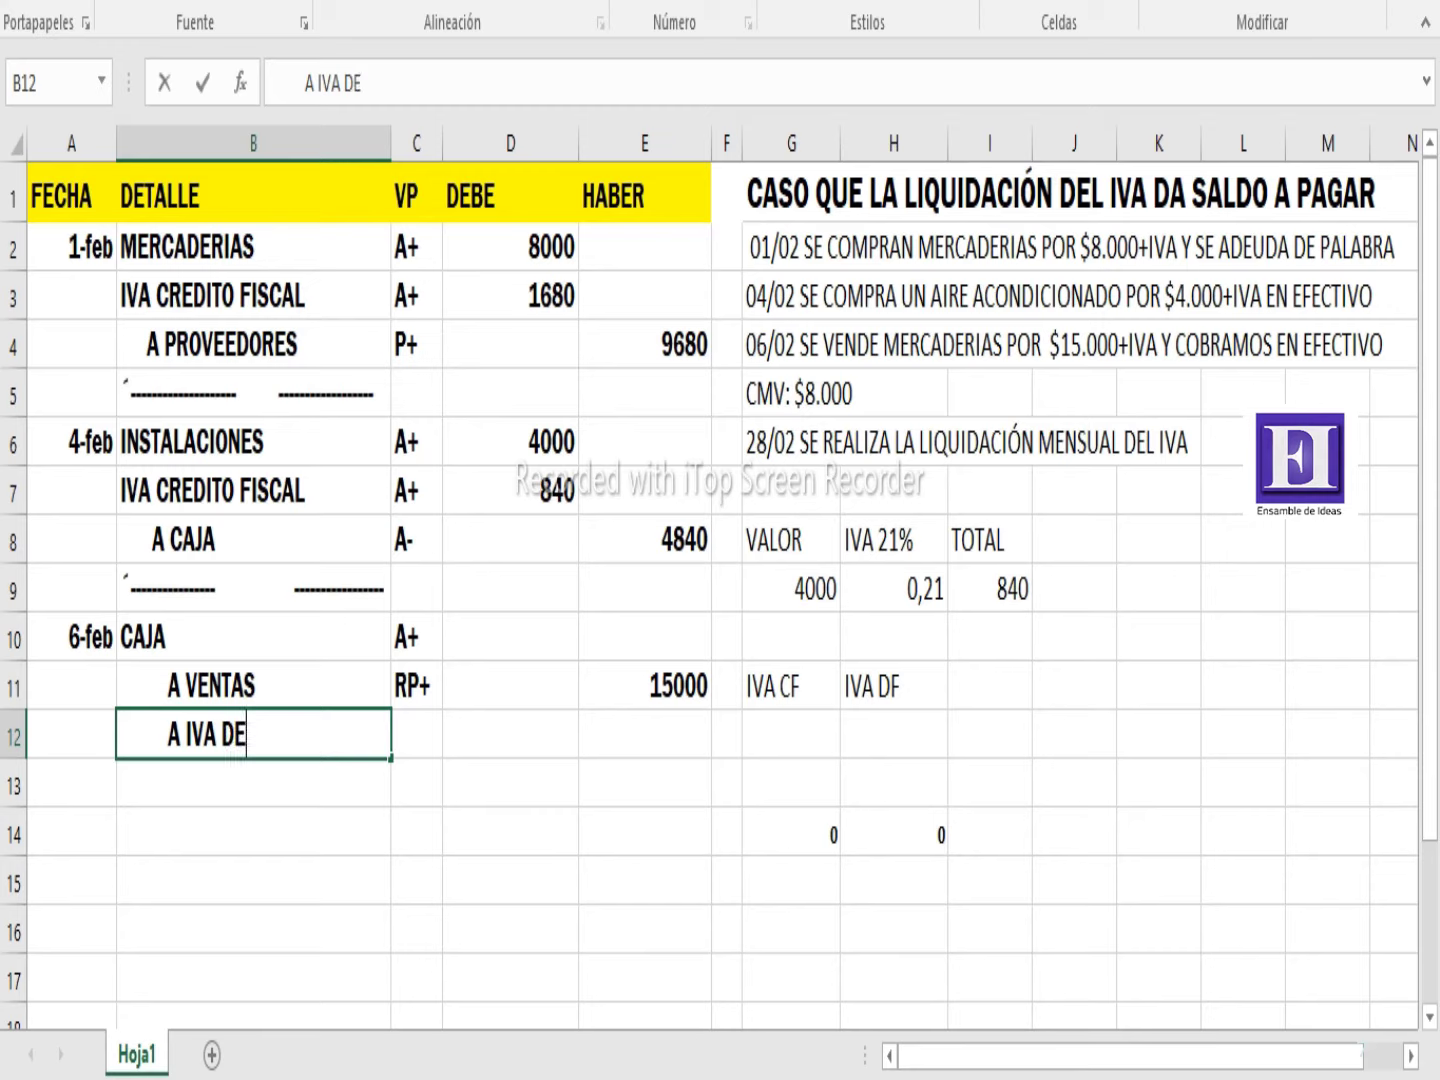
text(BITO F)
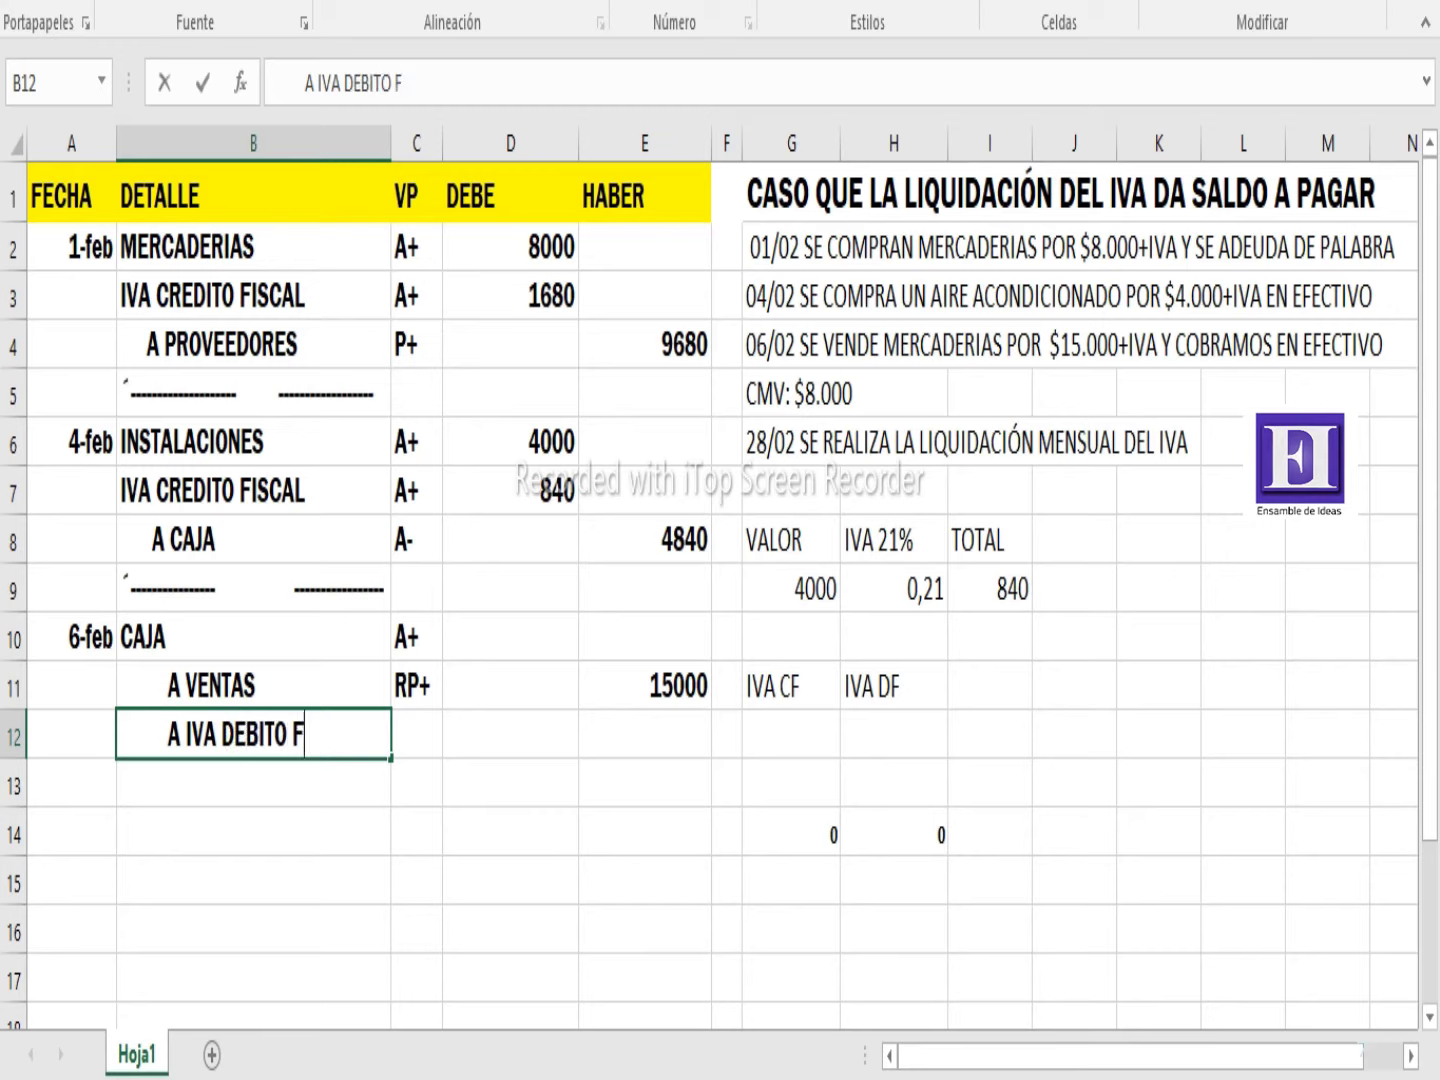
text(ISCAL)
key(ctrl+Return)
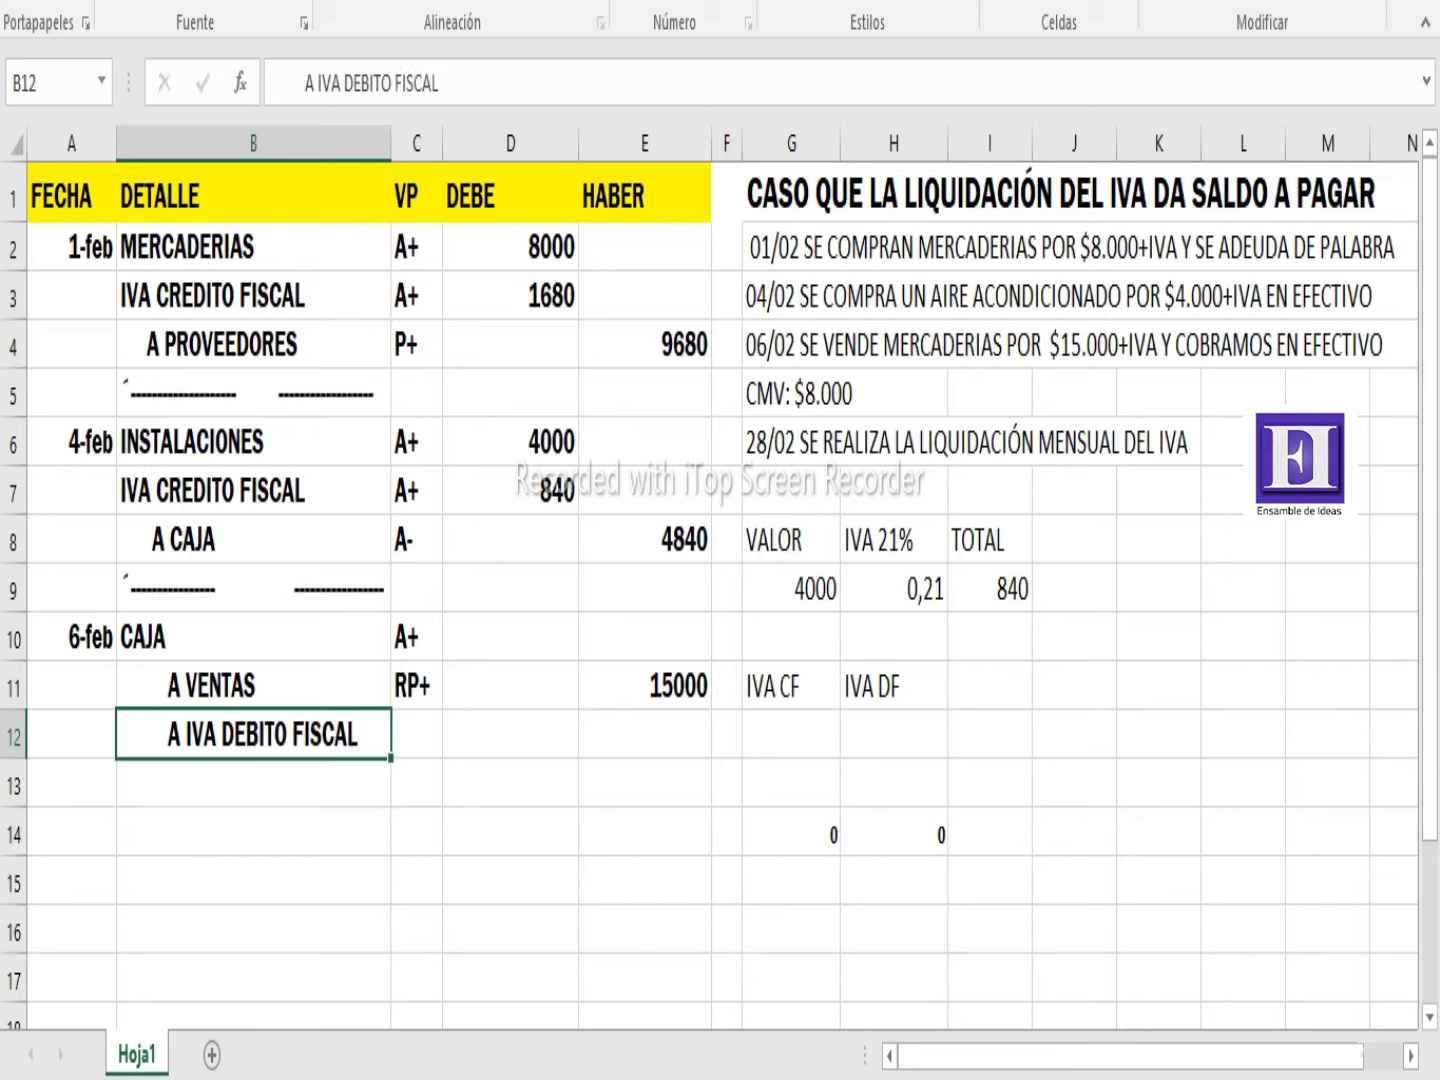
key(Tab)
text(P+)
key(Tab)
key(Tab)
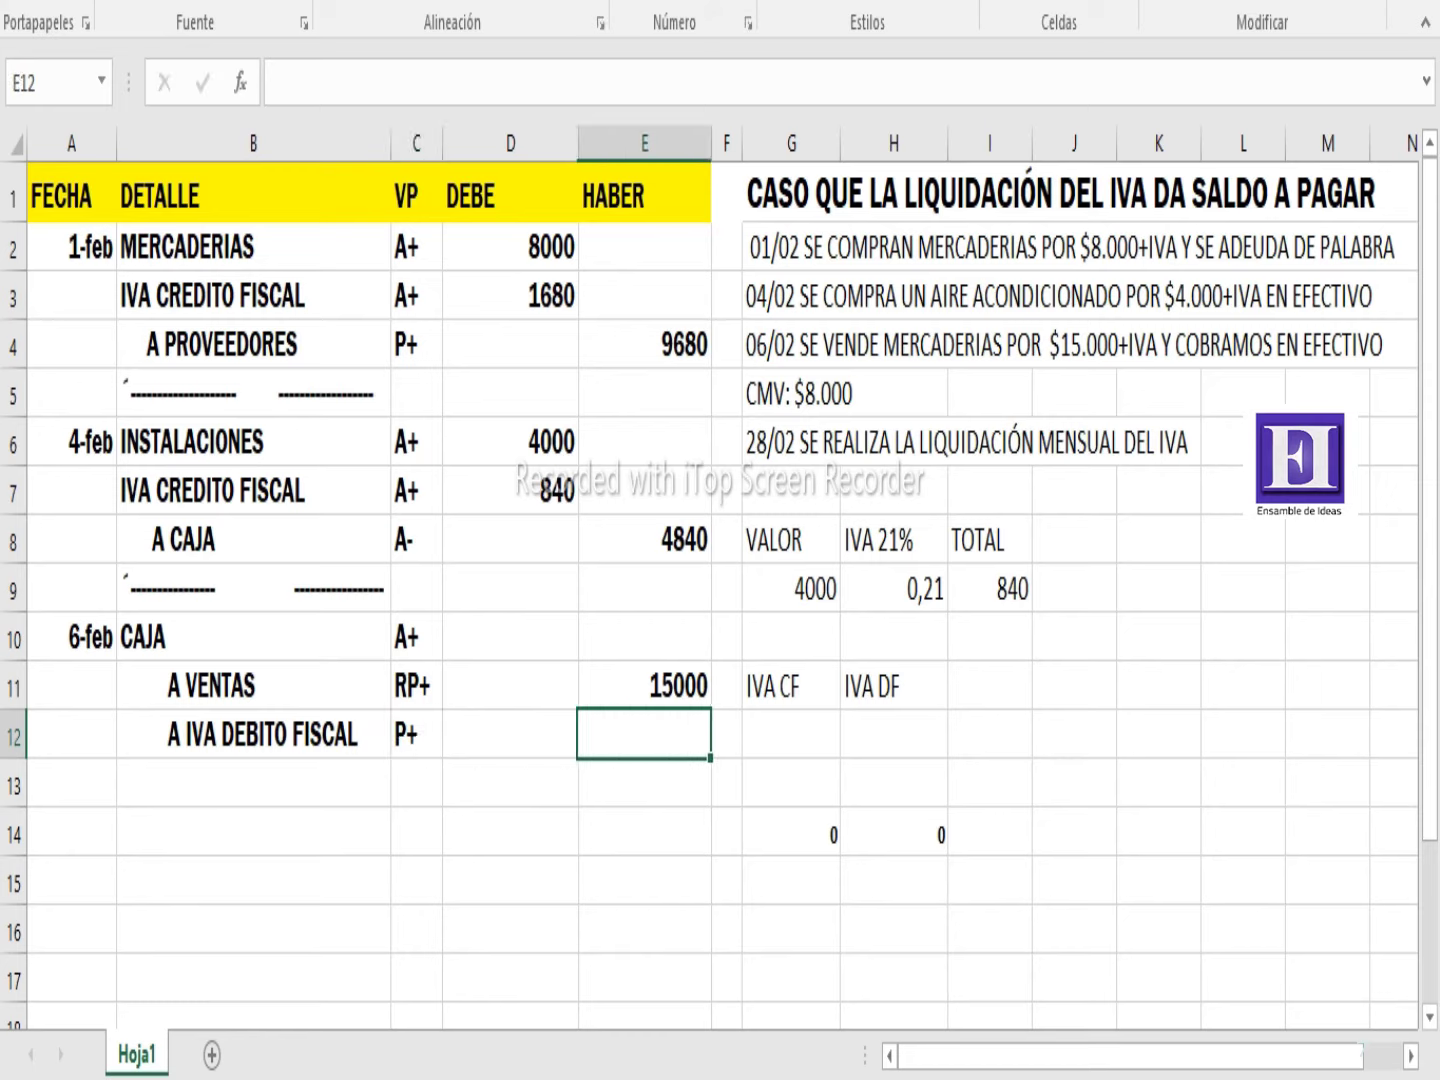
Set helper cell G9 to 15000 and credit IVA DEBITO FISCAL 3150
key(Right)
key(Right)
key(Right)
key(Up)
key(Up)
key(Left)
key(Up)
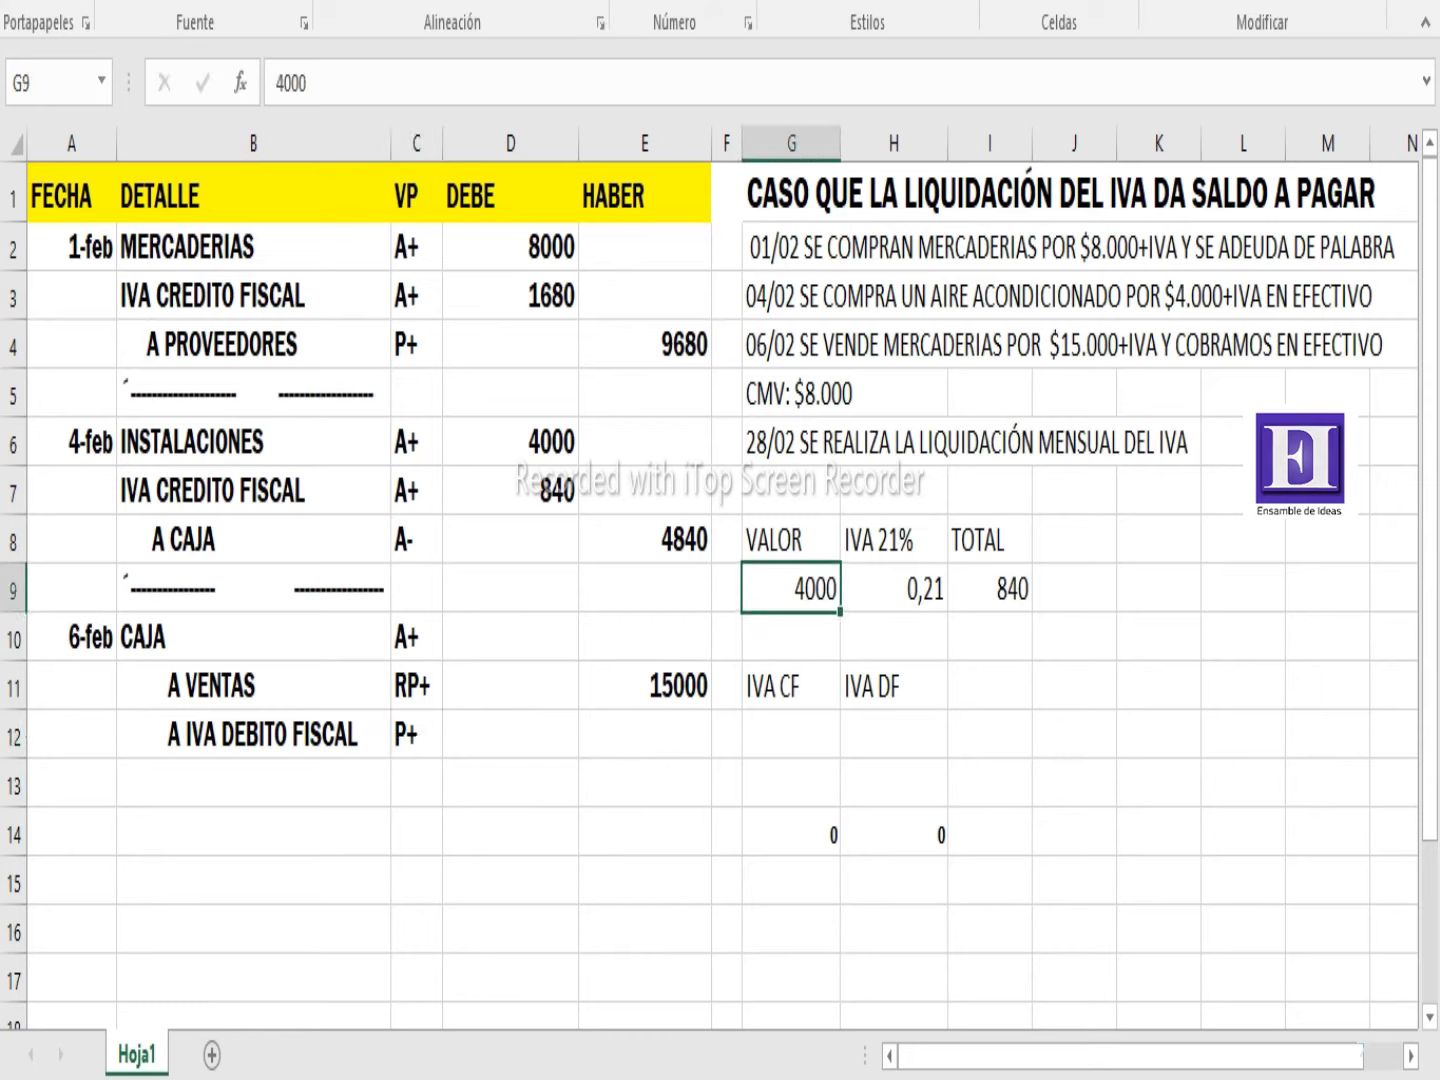
text(15000)
key(Return)
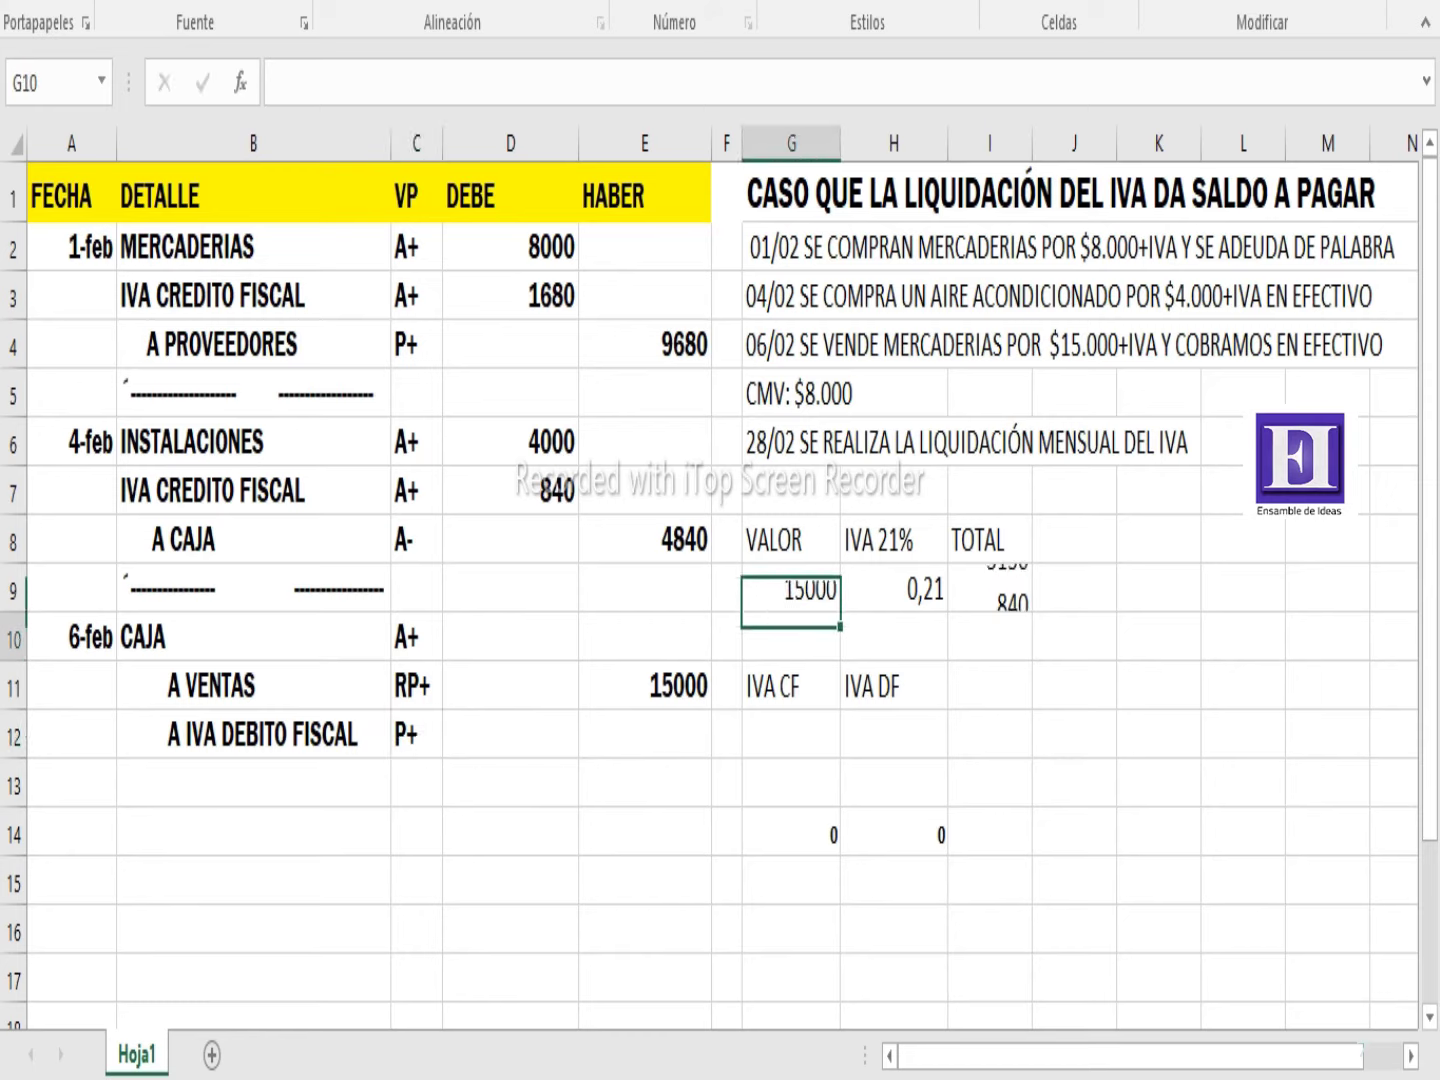
key(Down)
key(Down)
key(Left)
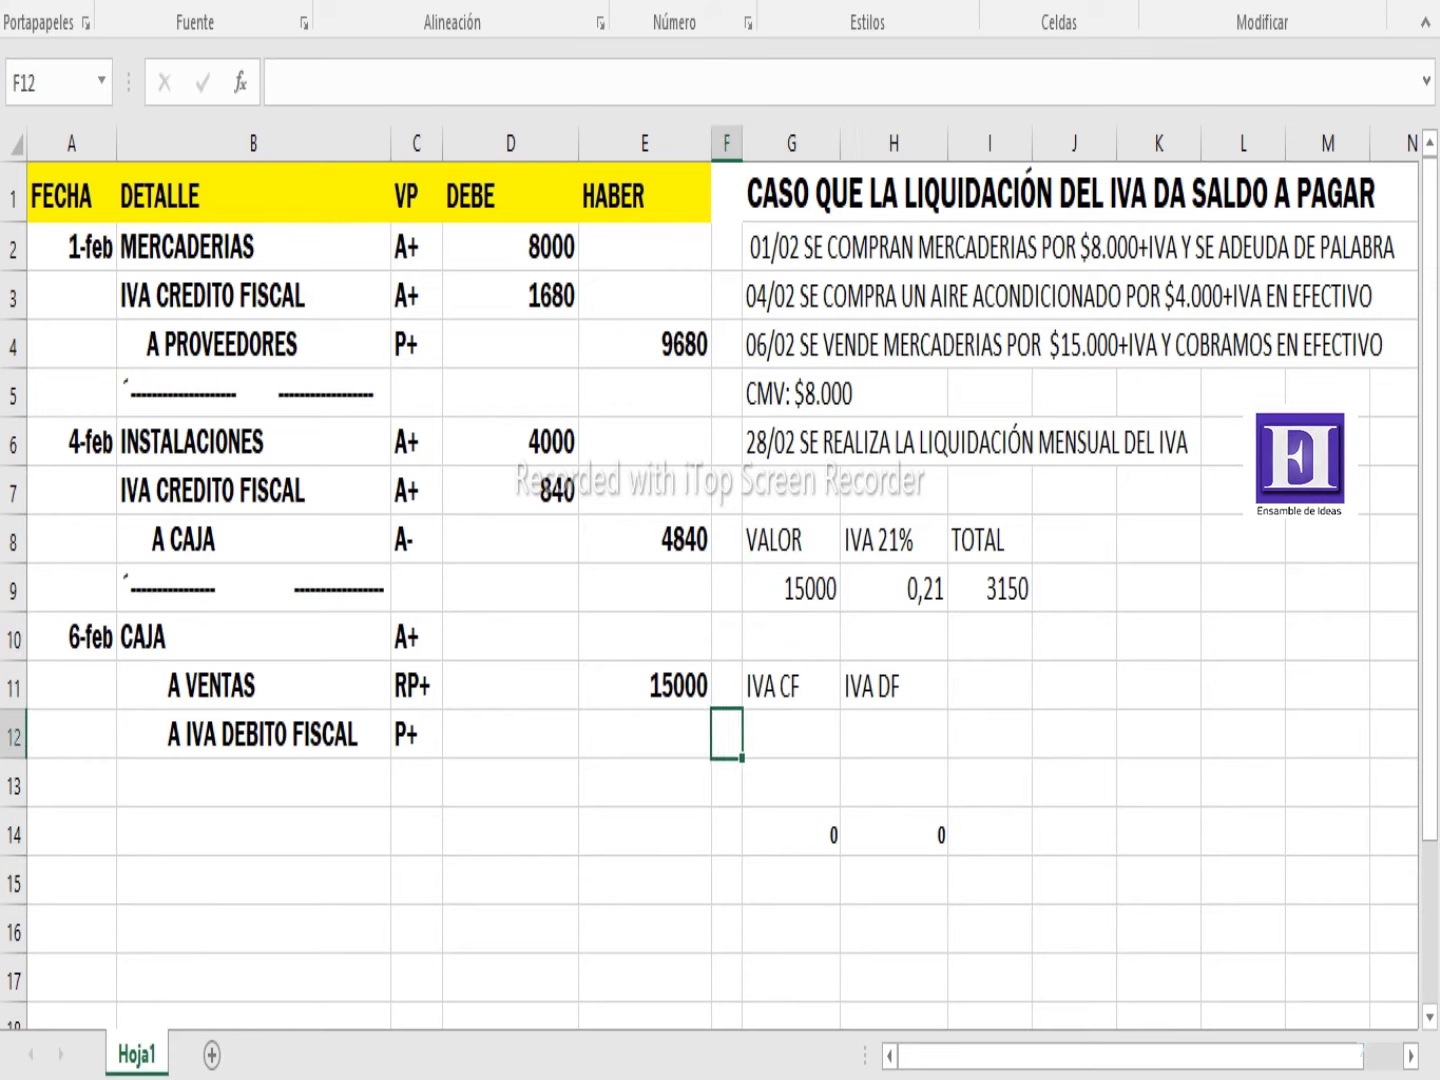
key(Left)
text(3150)
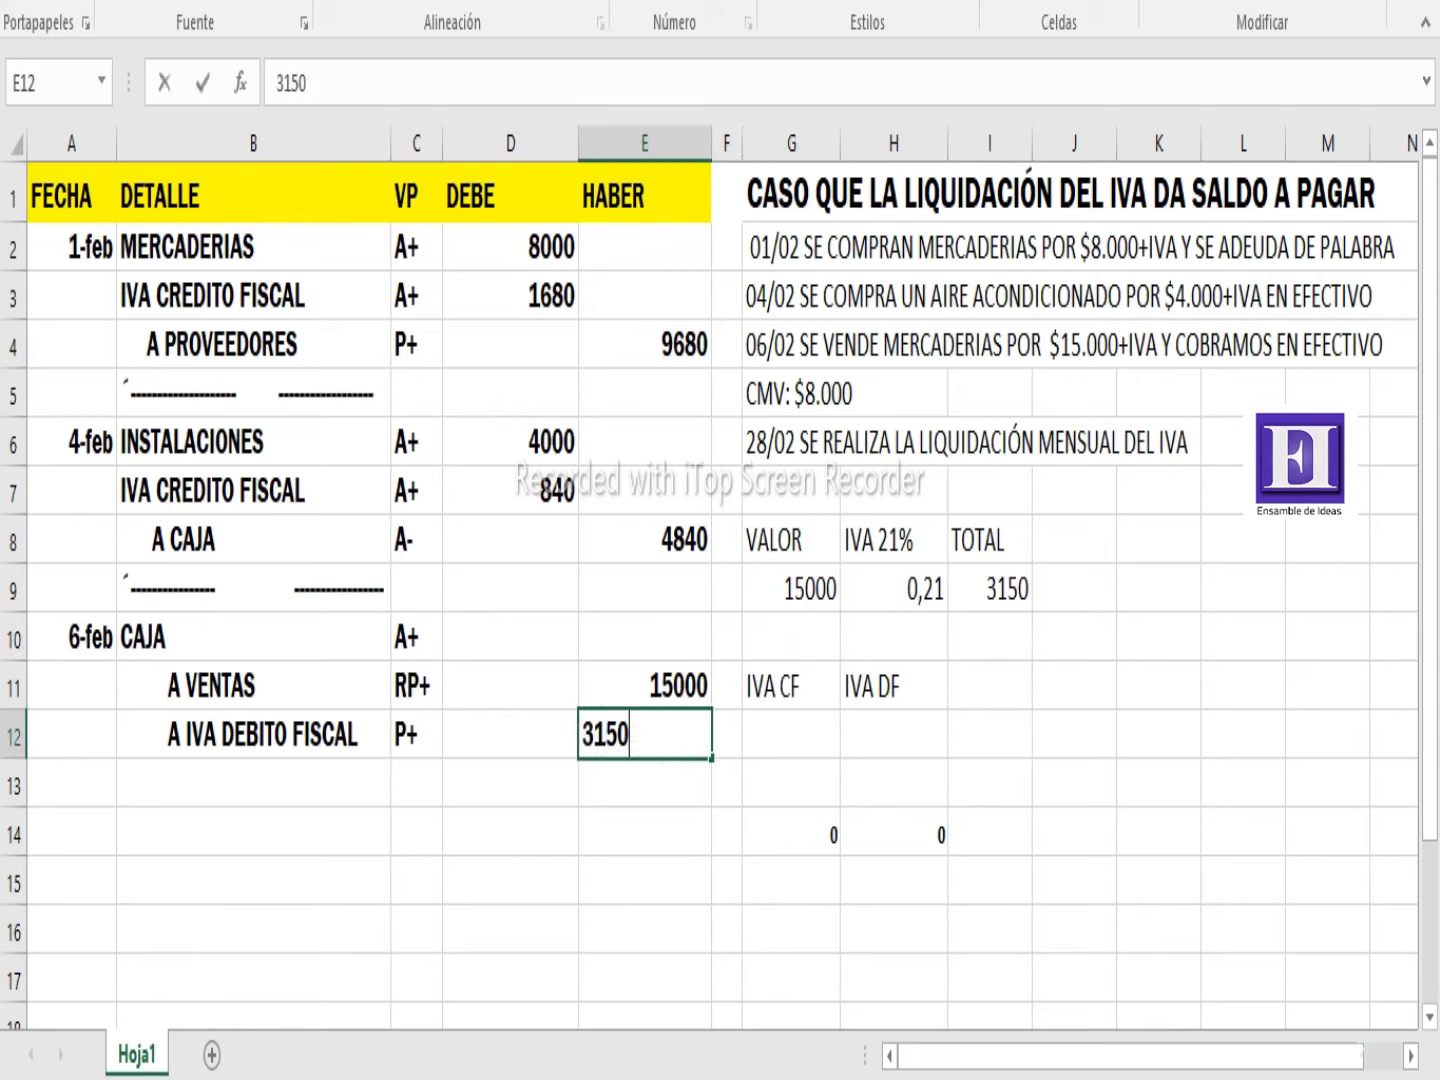
key(Left)
Debit CAJA 18150 and begin a dashed separator in row 13
key(Up)
key(Up)
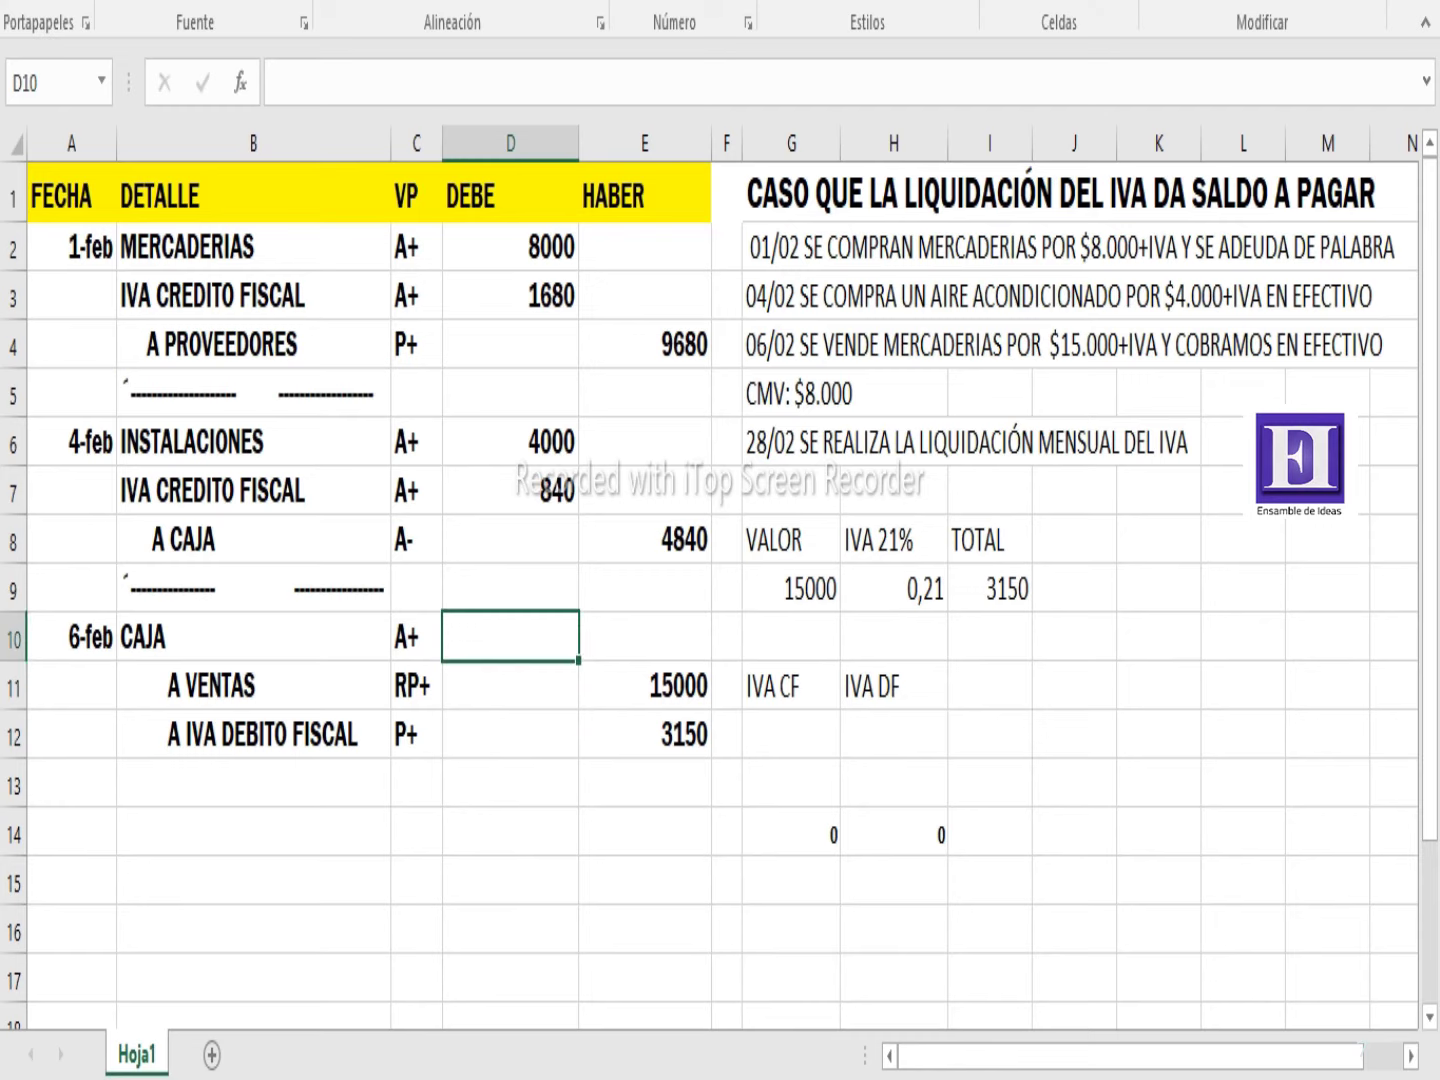
text(18150)
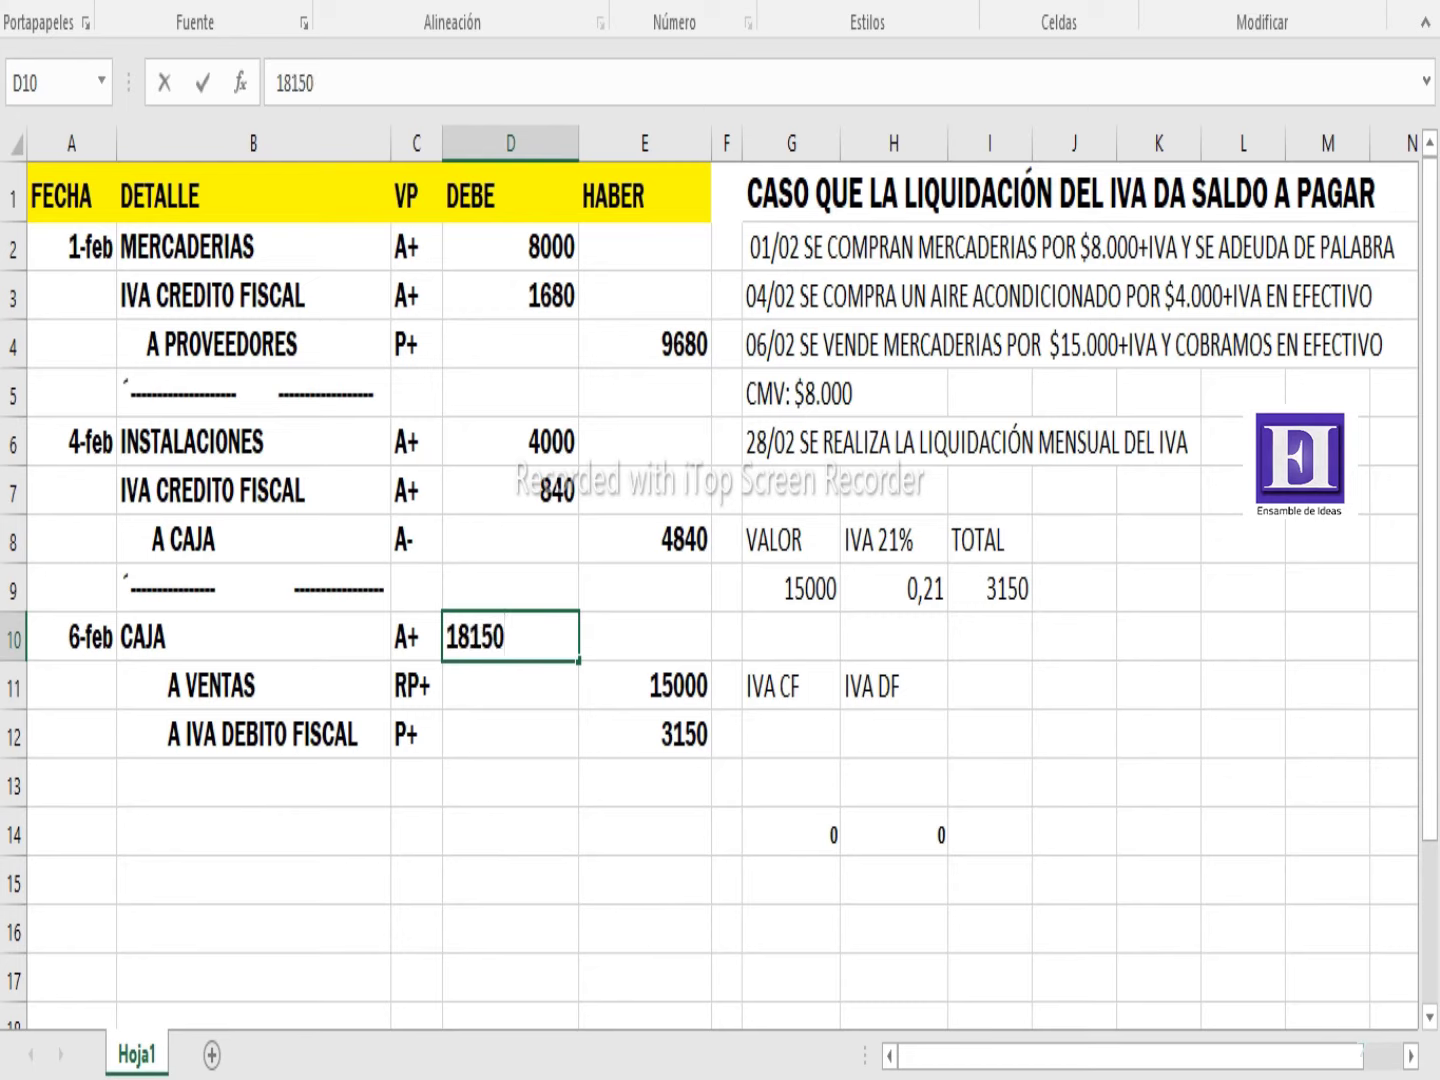
key(Return)
key(Down)
key(Down)
key(Left)
key(Left)
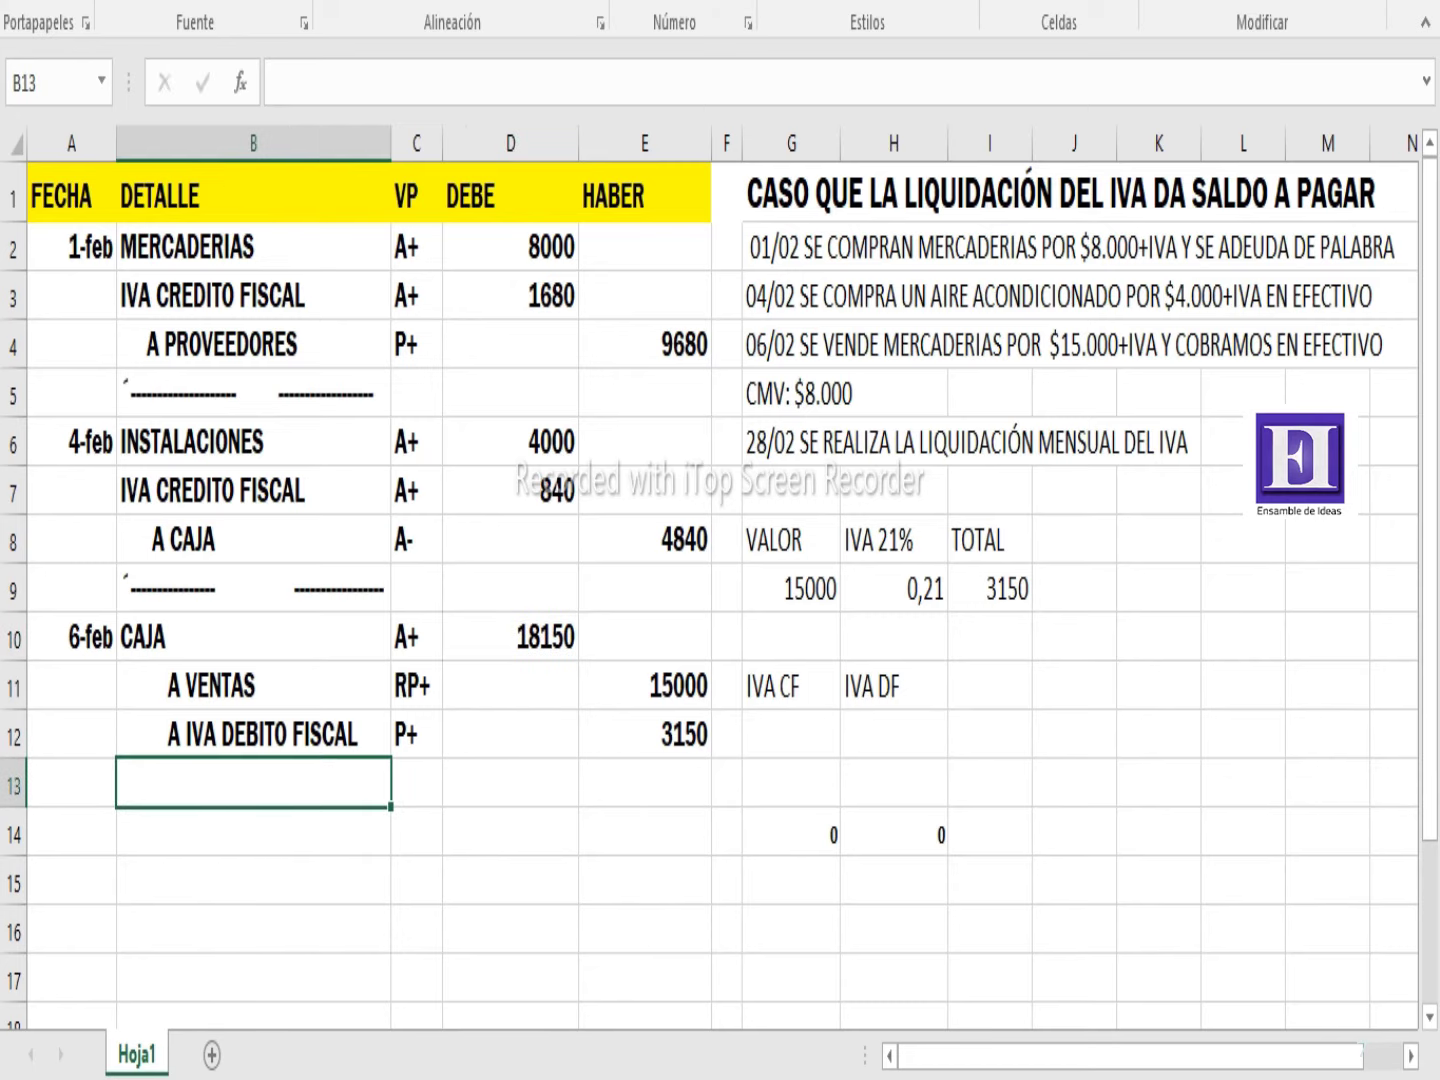
text(´--------------)
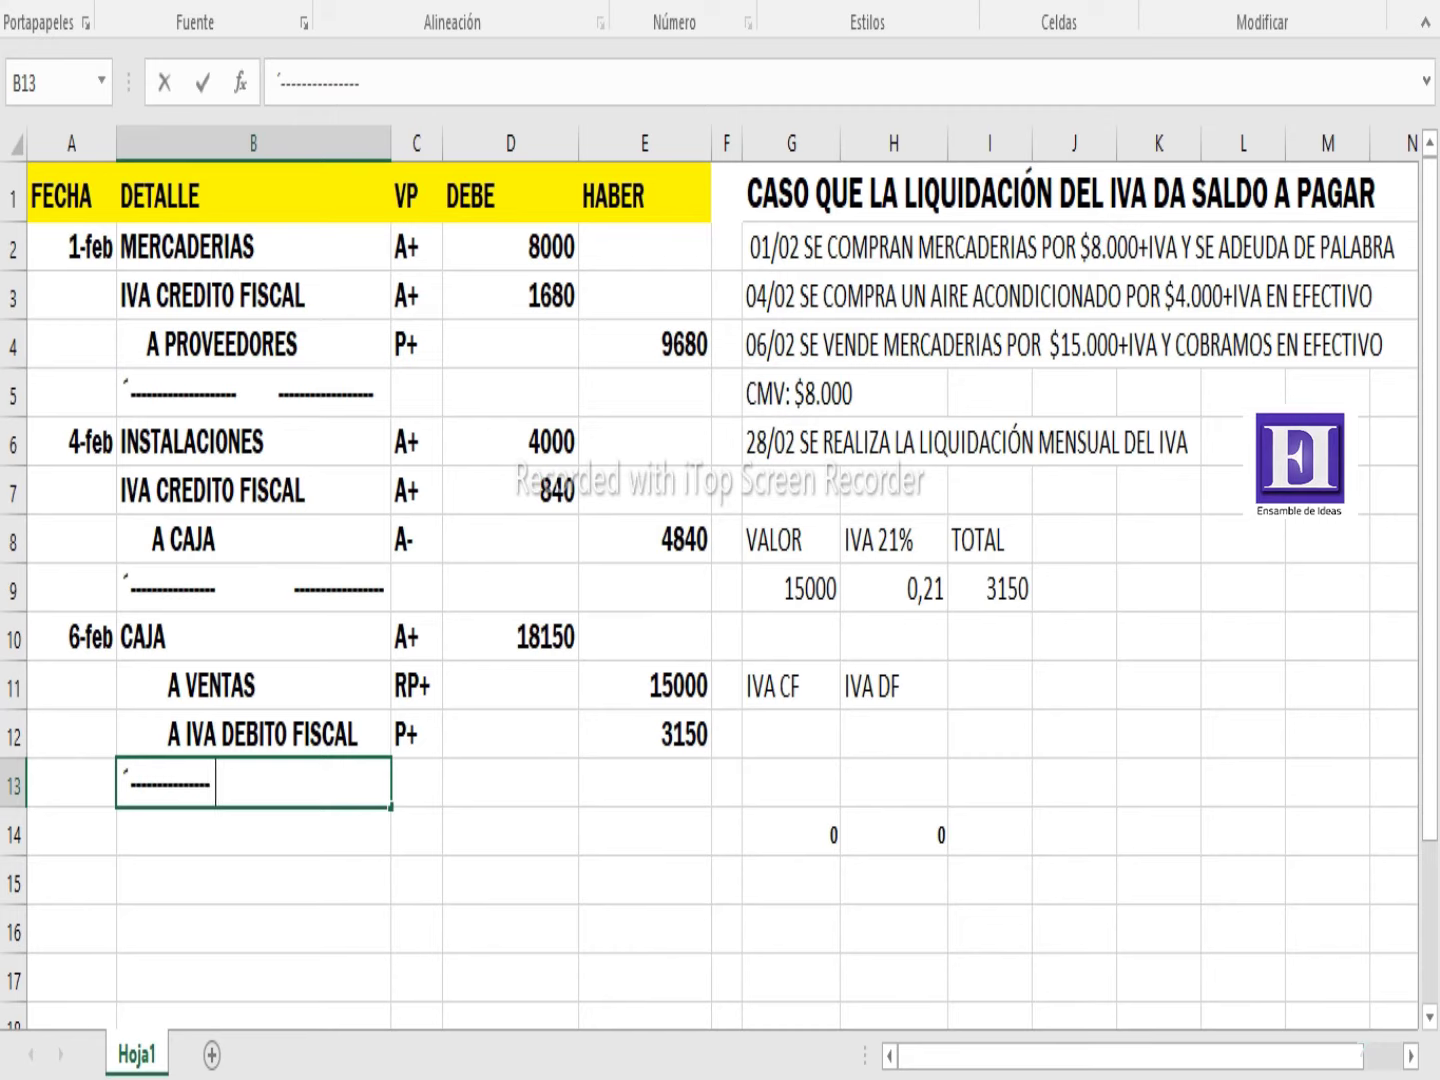
text(               -------------------)
Finish the separator and enter CMV and A MERCADERIAS as the next entry's accounts
key(Return)
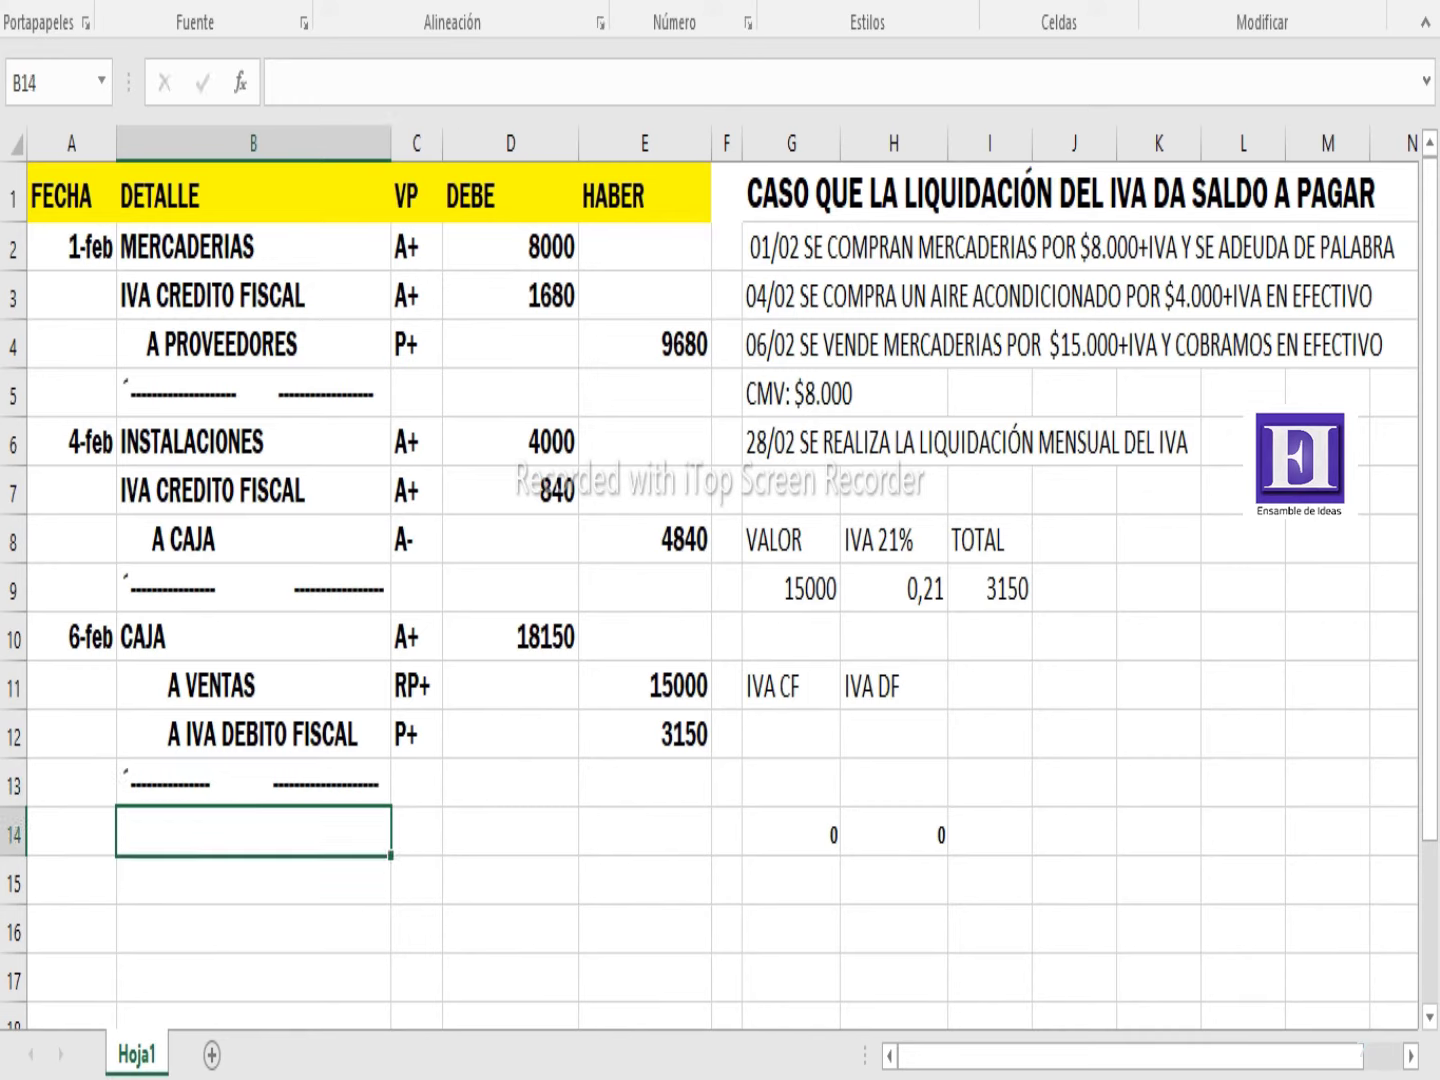
text(CMV)
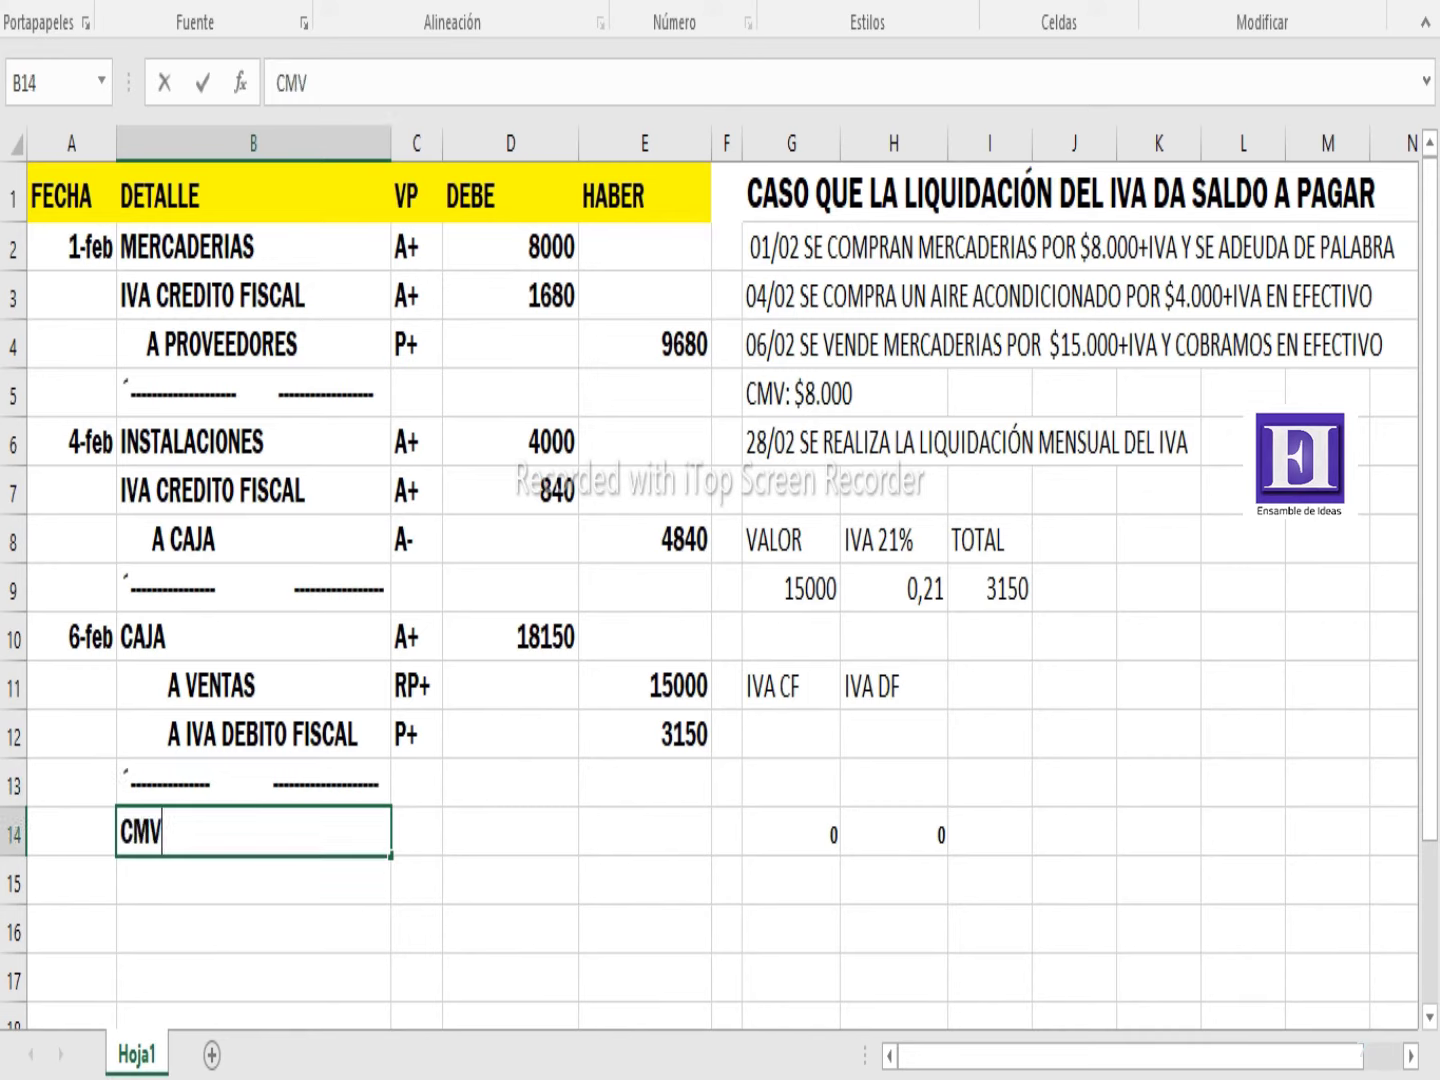
key(Return)
text(A M)
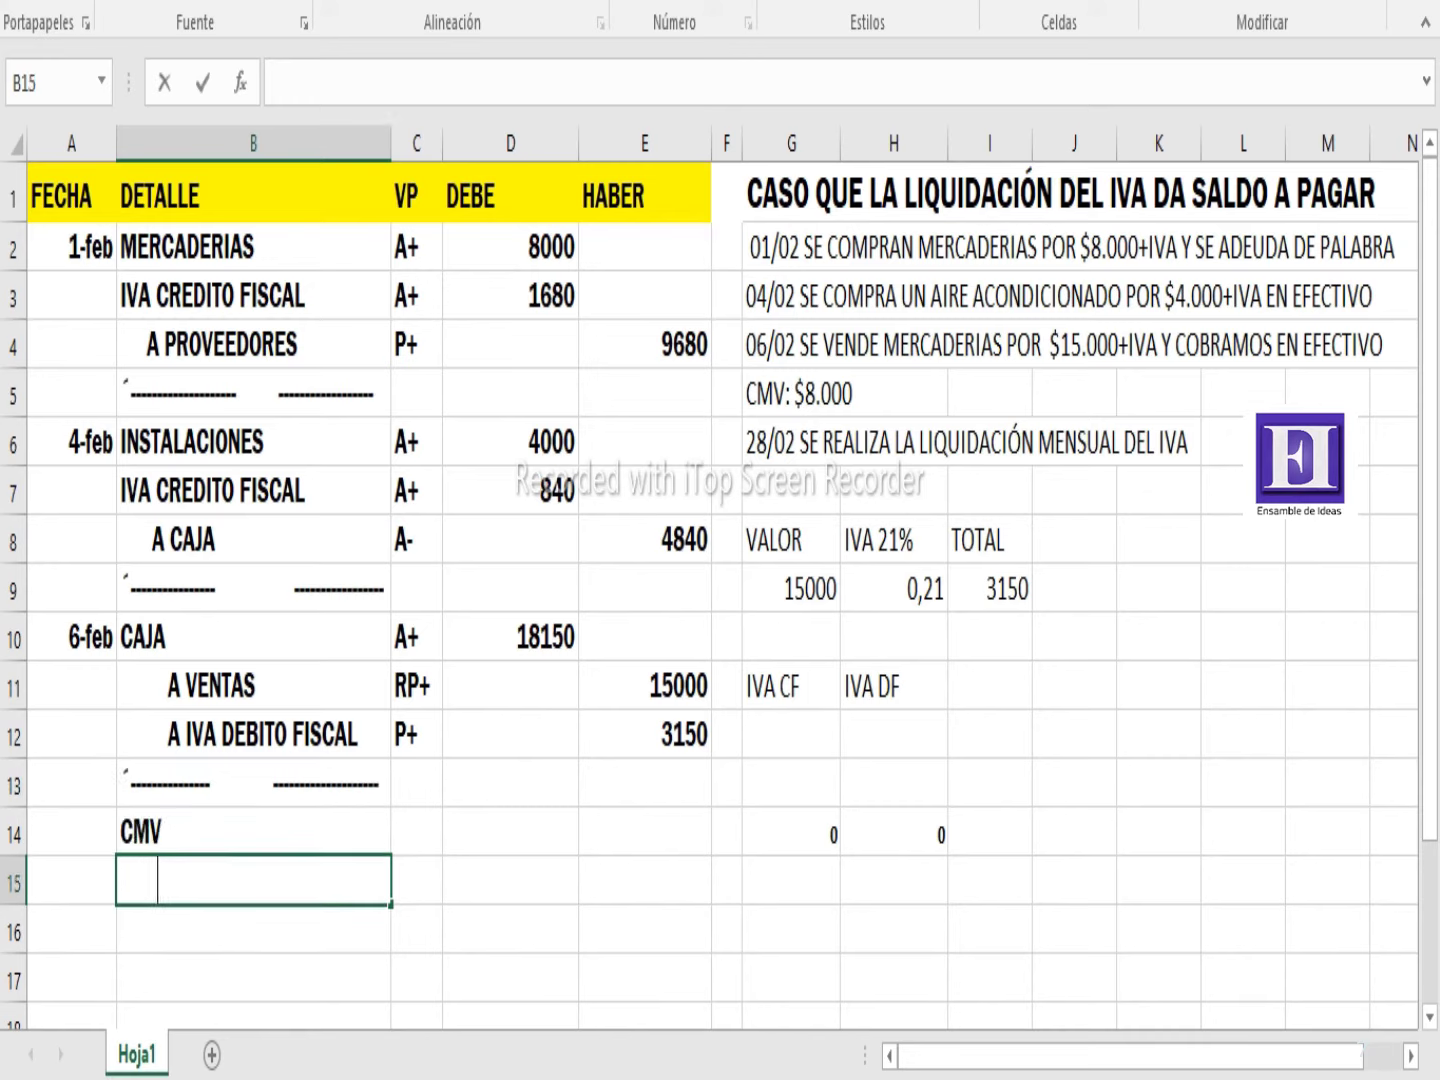
text(ERCADR)
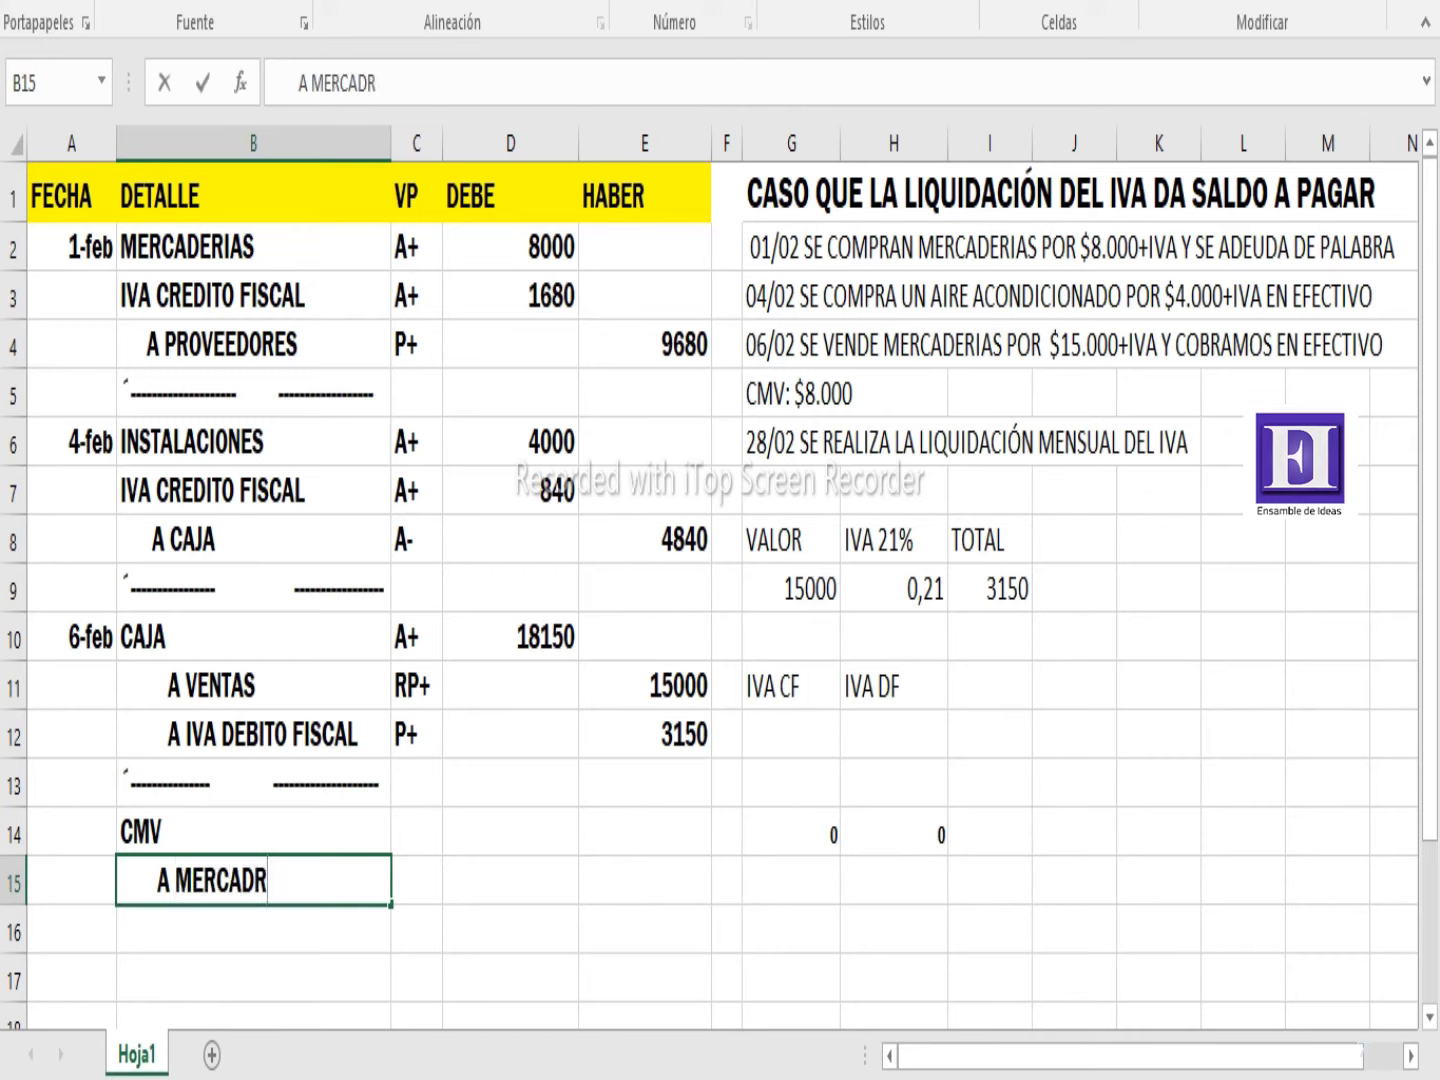
key(BackSpace)
text(ERIAS)
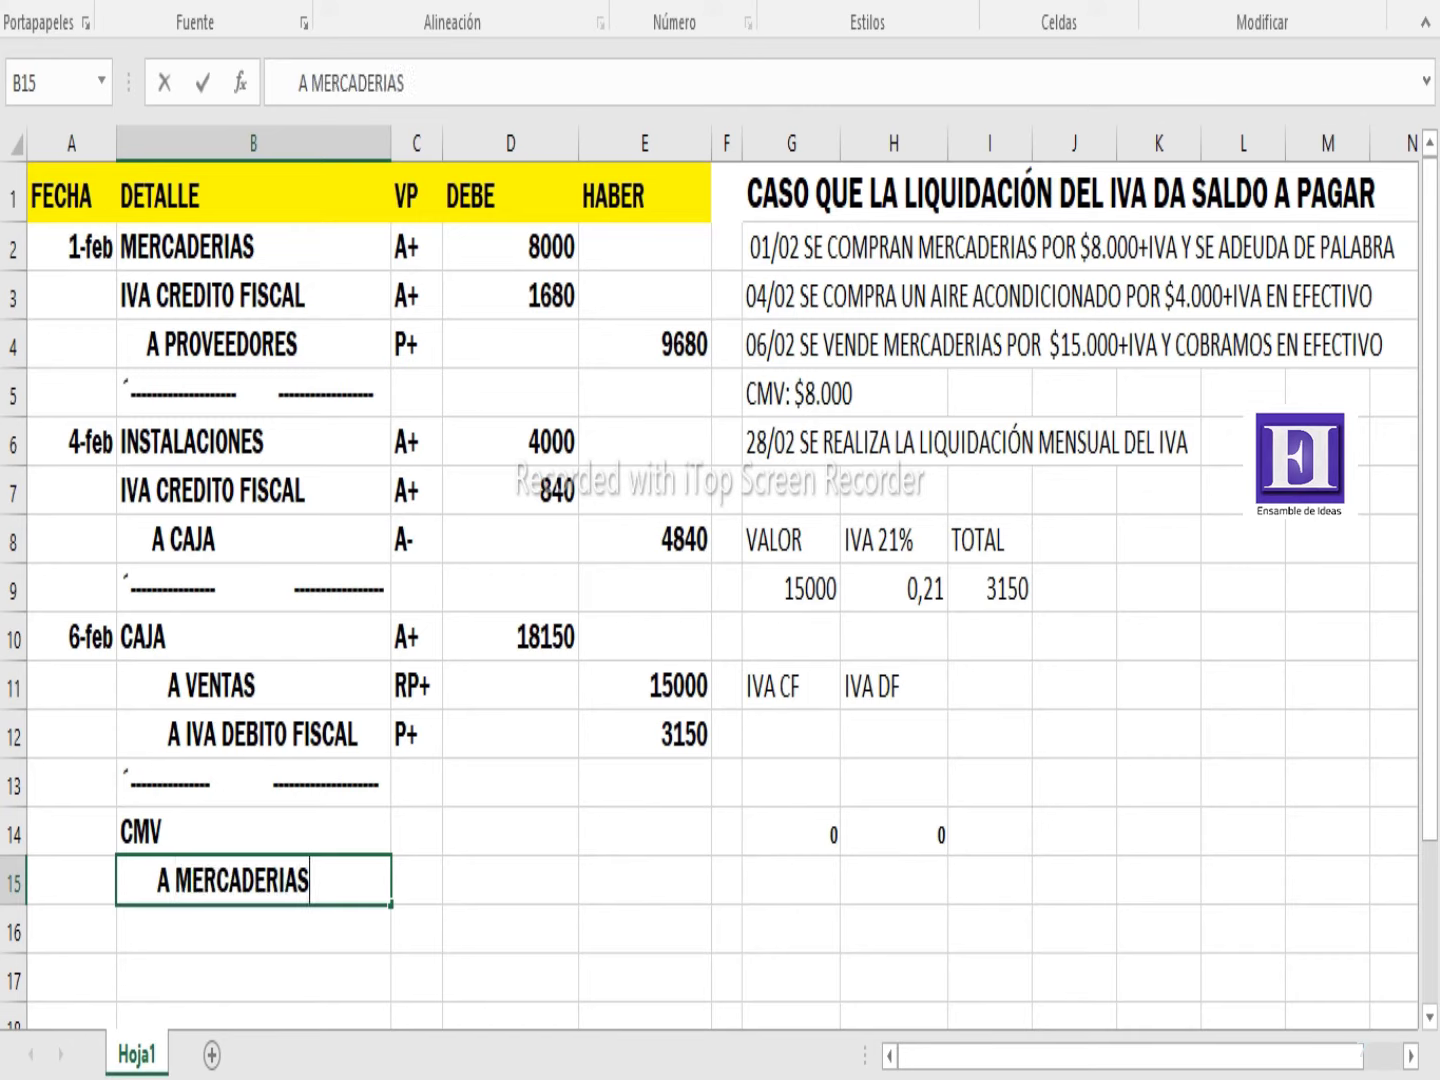
key(Tab)
Classify CMV as RN+ and A MERCADERIAS as A-
key(Up)
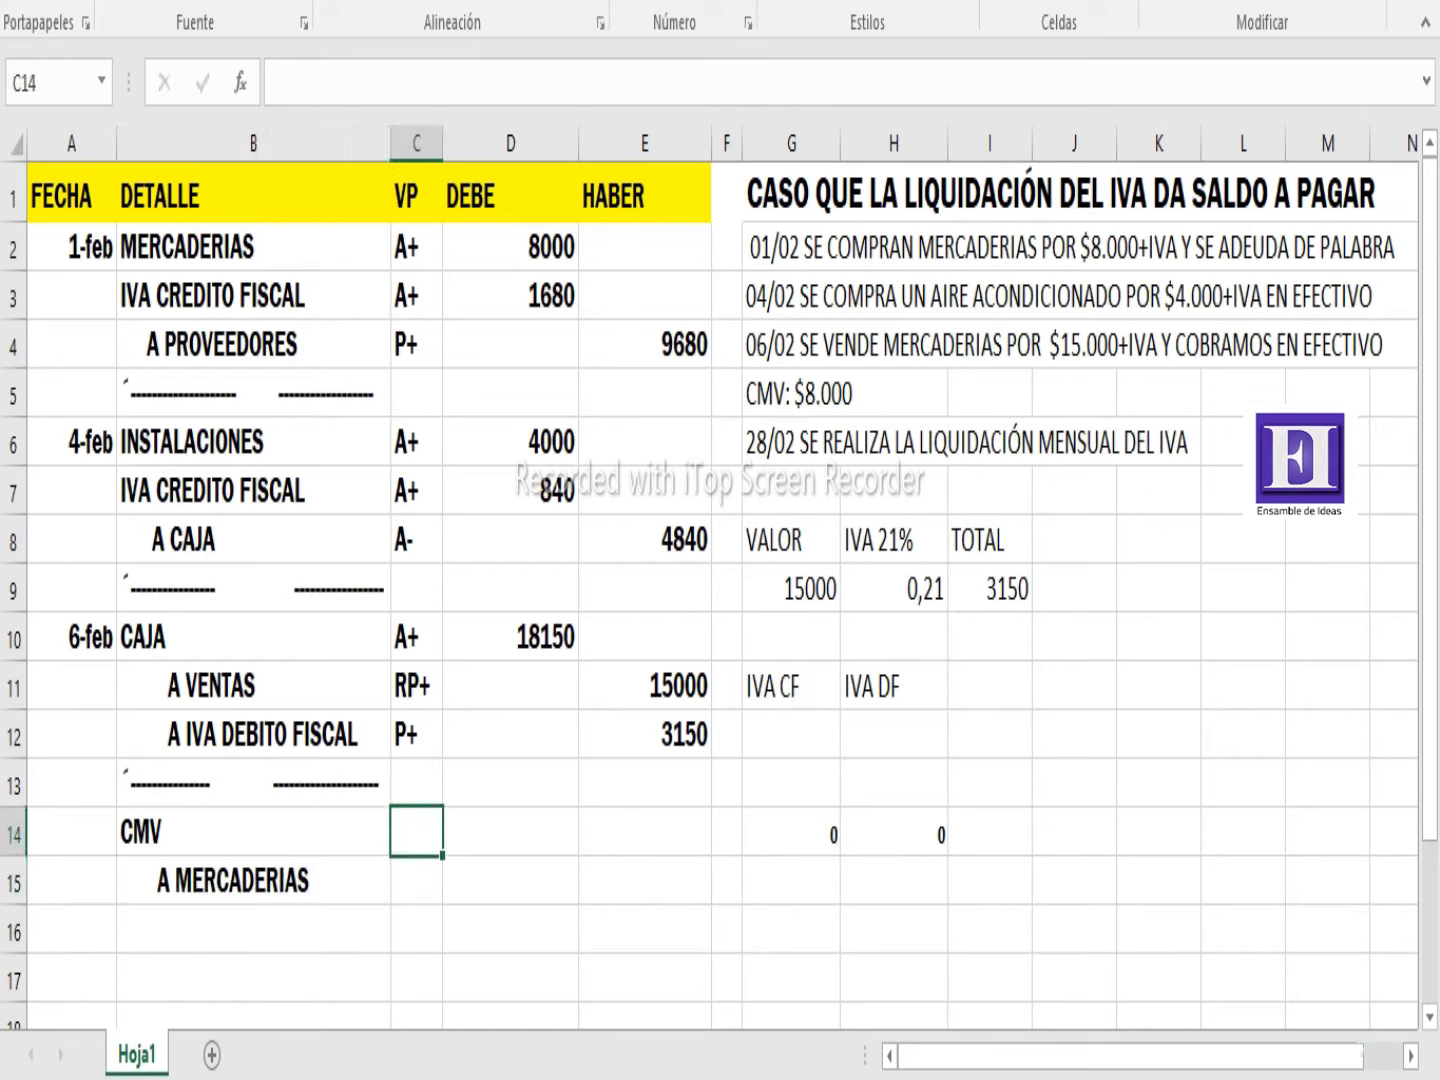
text(RMN)
key(BackSpace)
key(BackSpace)
text(N+)
key(Left)
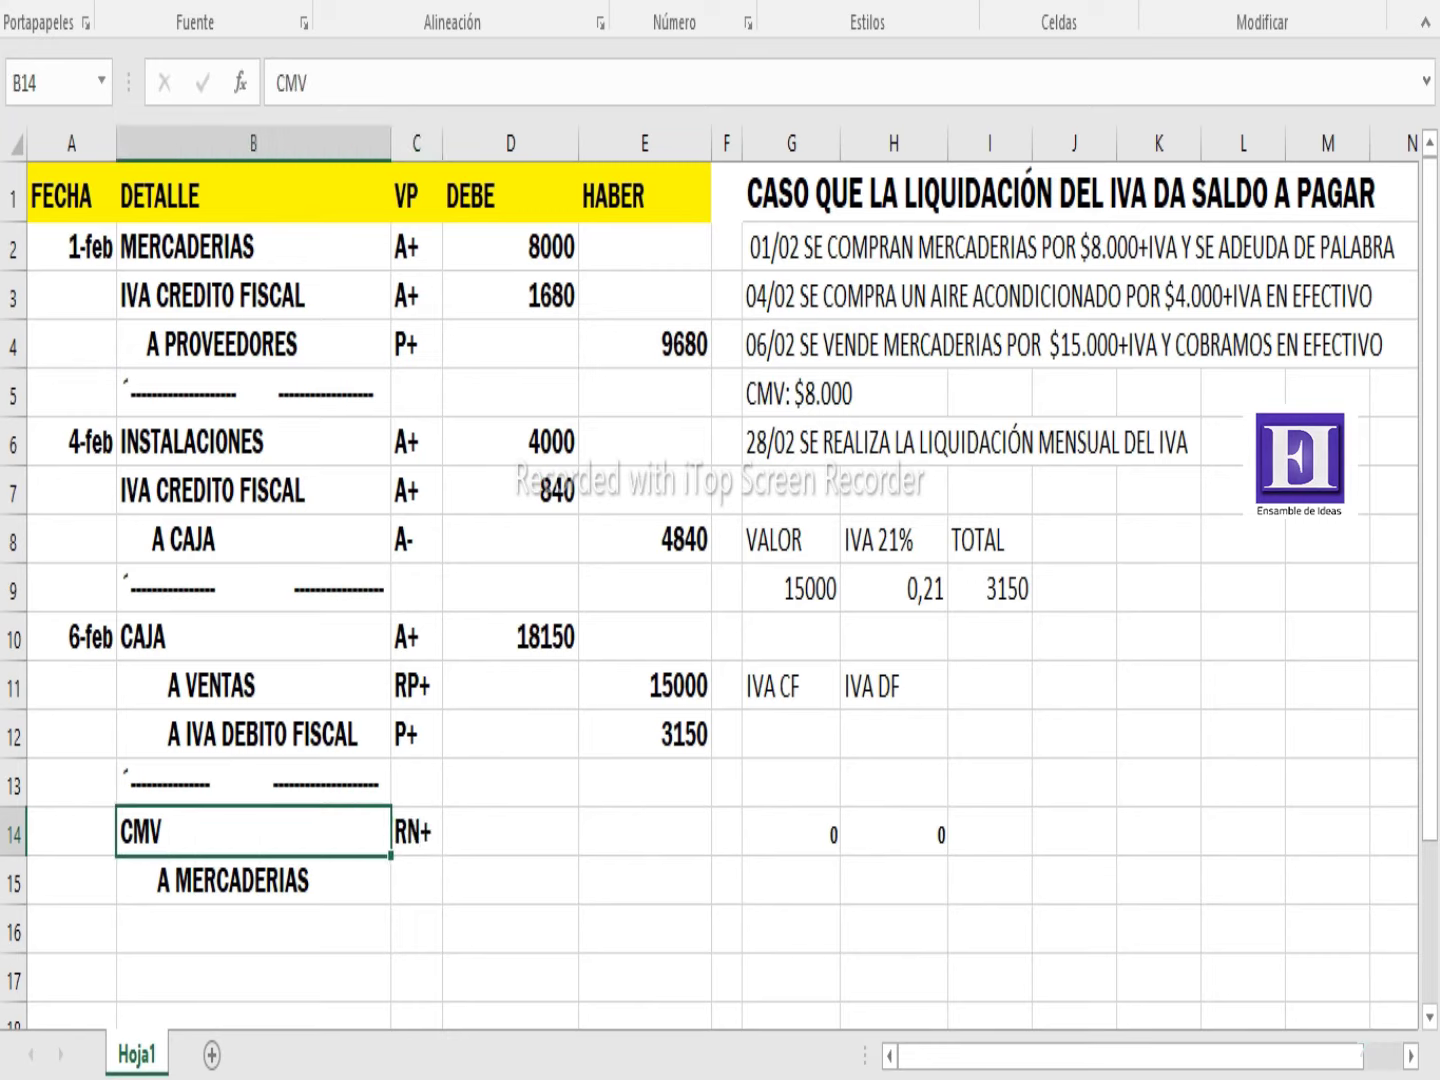
key(Right)
key(Down)
text(A-)
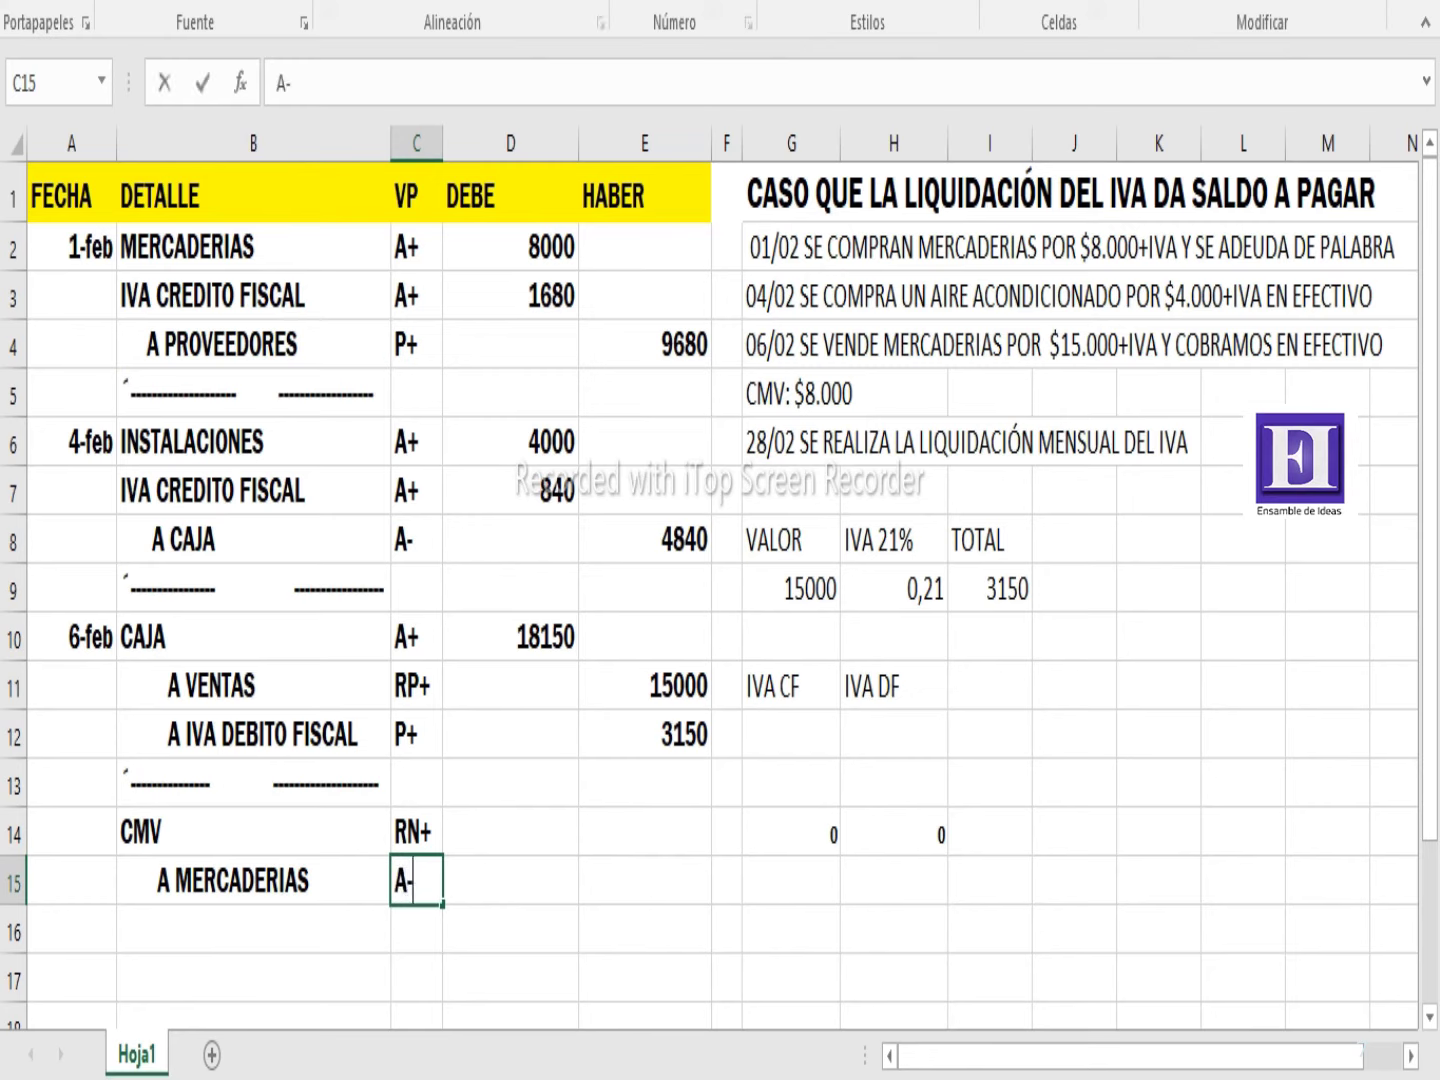
key(Right)
Review the sale entry, then add a dashed separator below the CMV entry
key(Left)
key(Left)
key(Up)
key(Up)
key(Up)
key(Up)
key(Up)
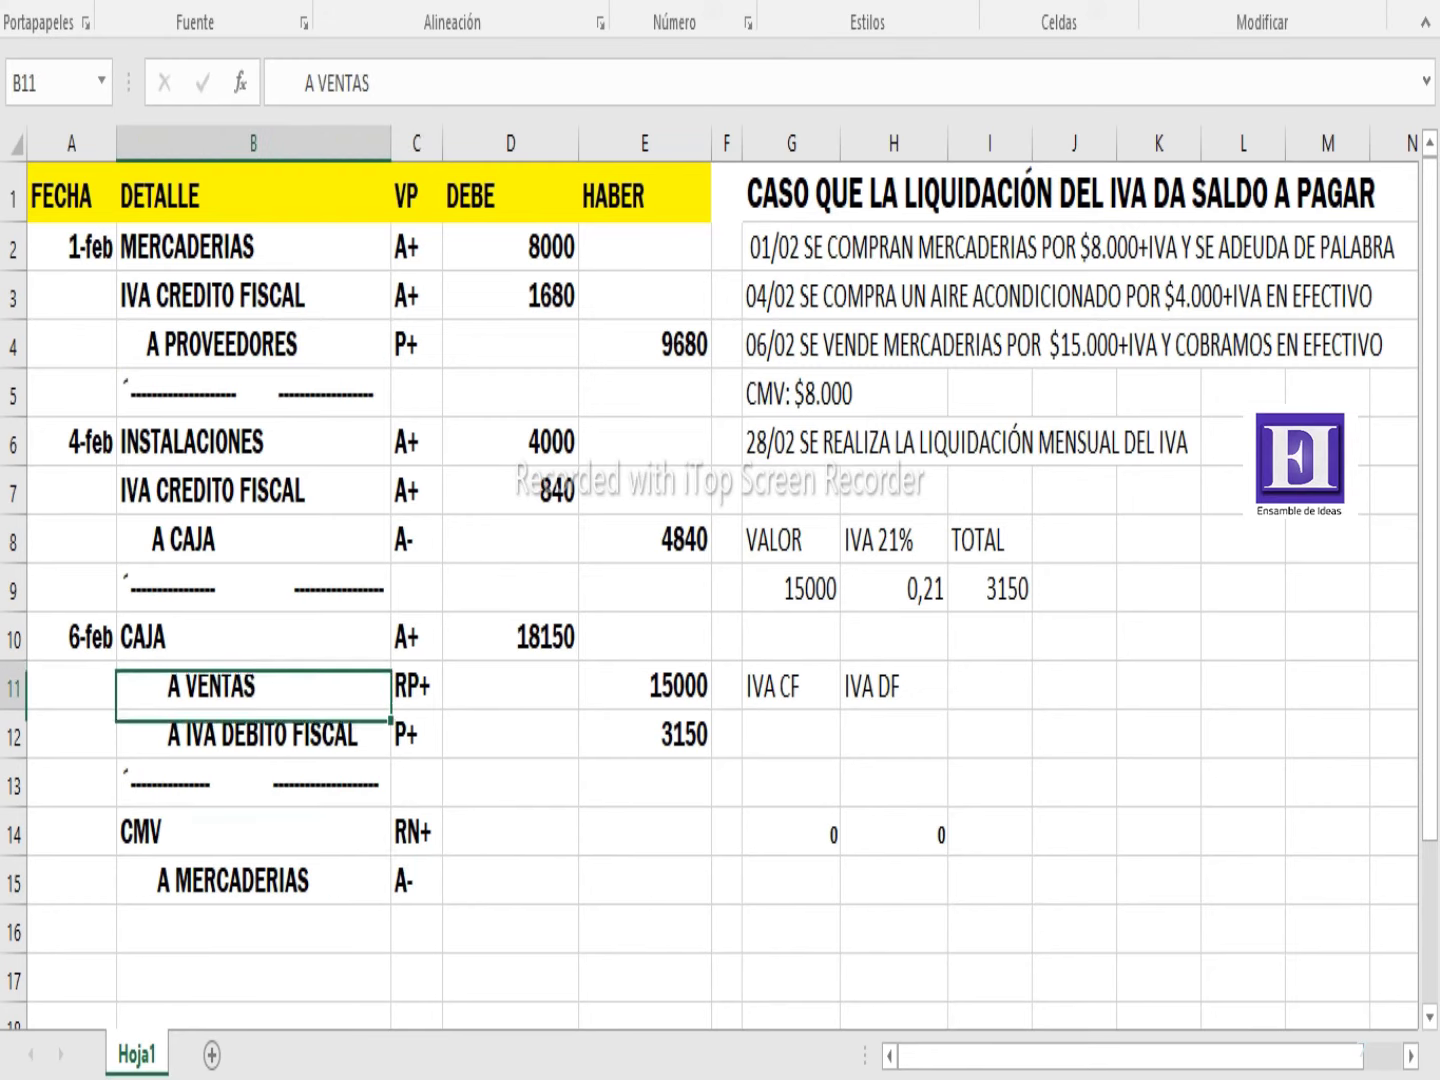
key(Down)
key(Down)
key(Up)
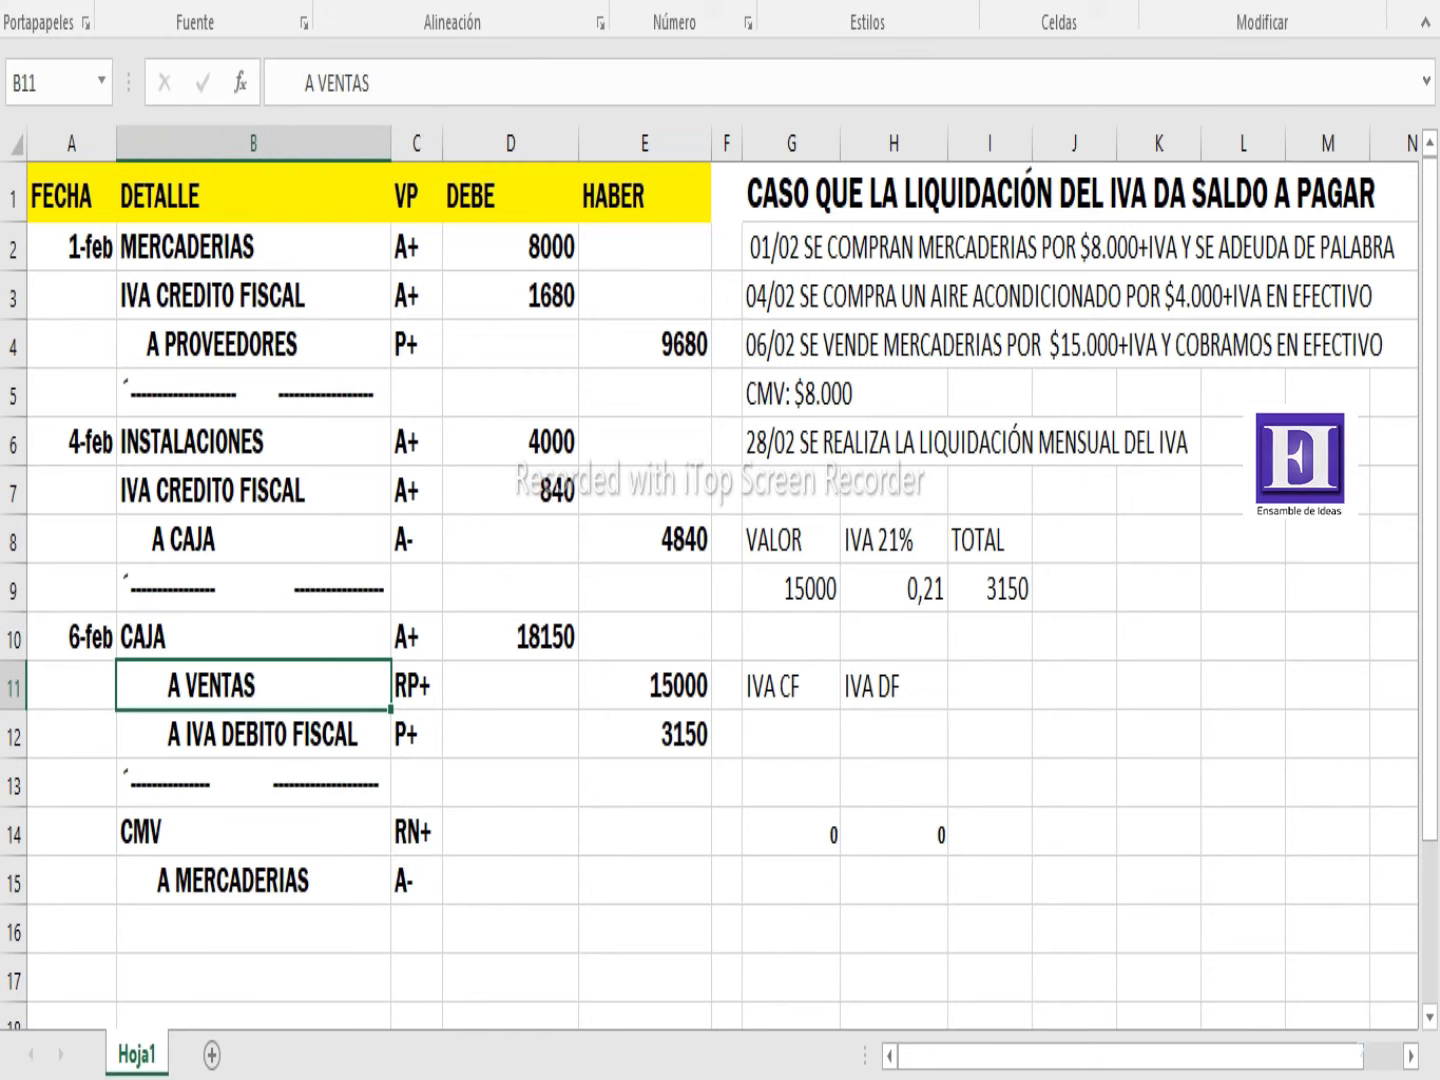
key(Up)
key(Down)
key(Down)
key(Down)
key(Down)
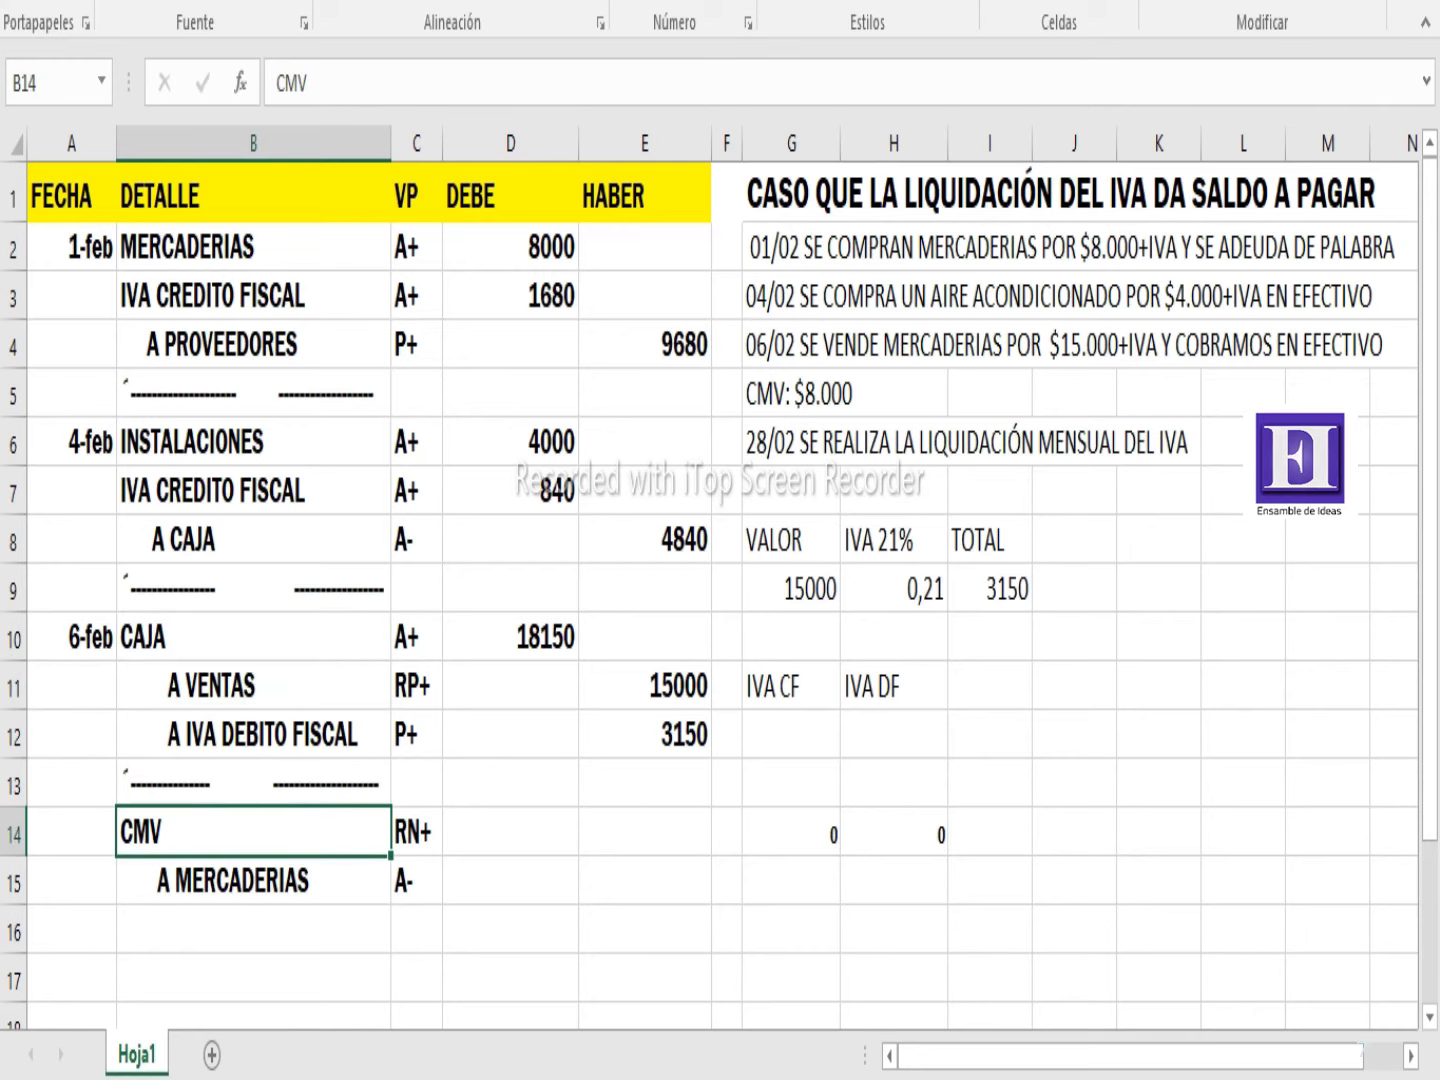
key(Down)
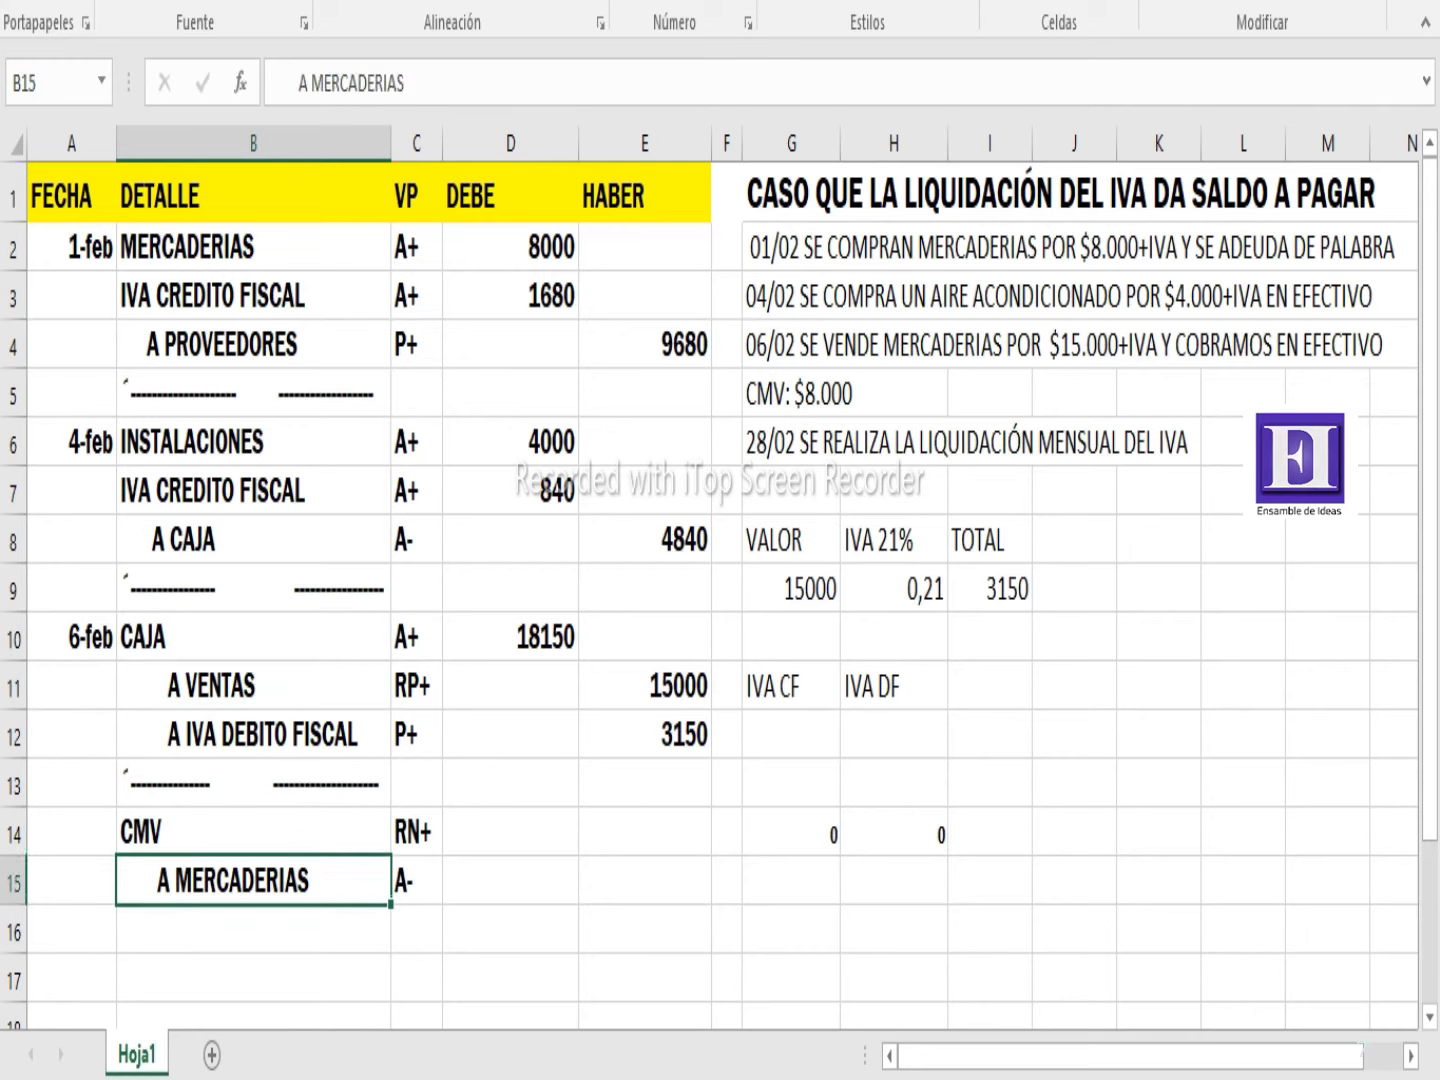
key(Down)
key(Right)
key(Up)
key(Left)
key(Down)
text('--)
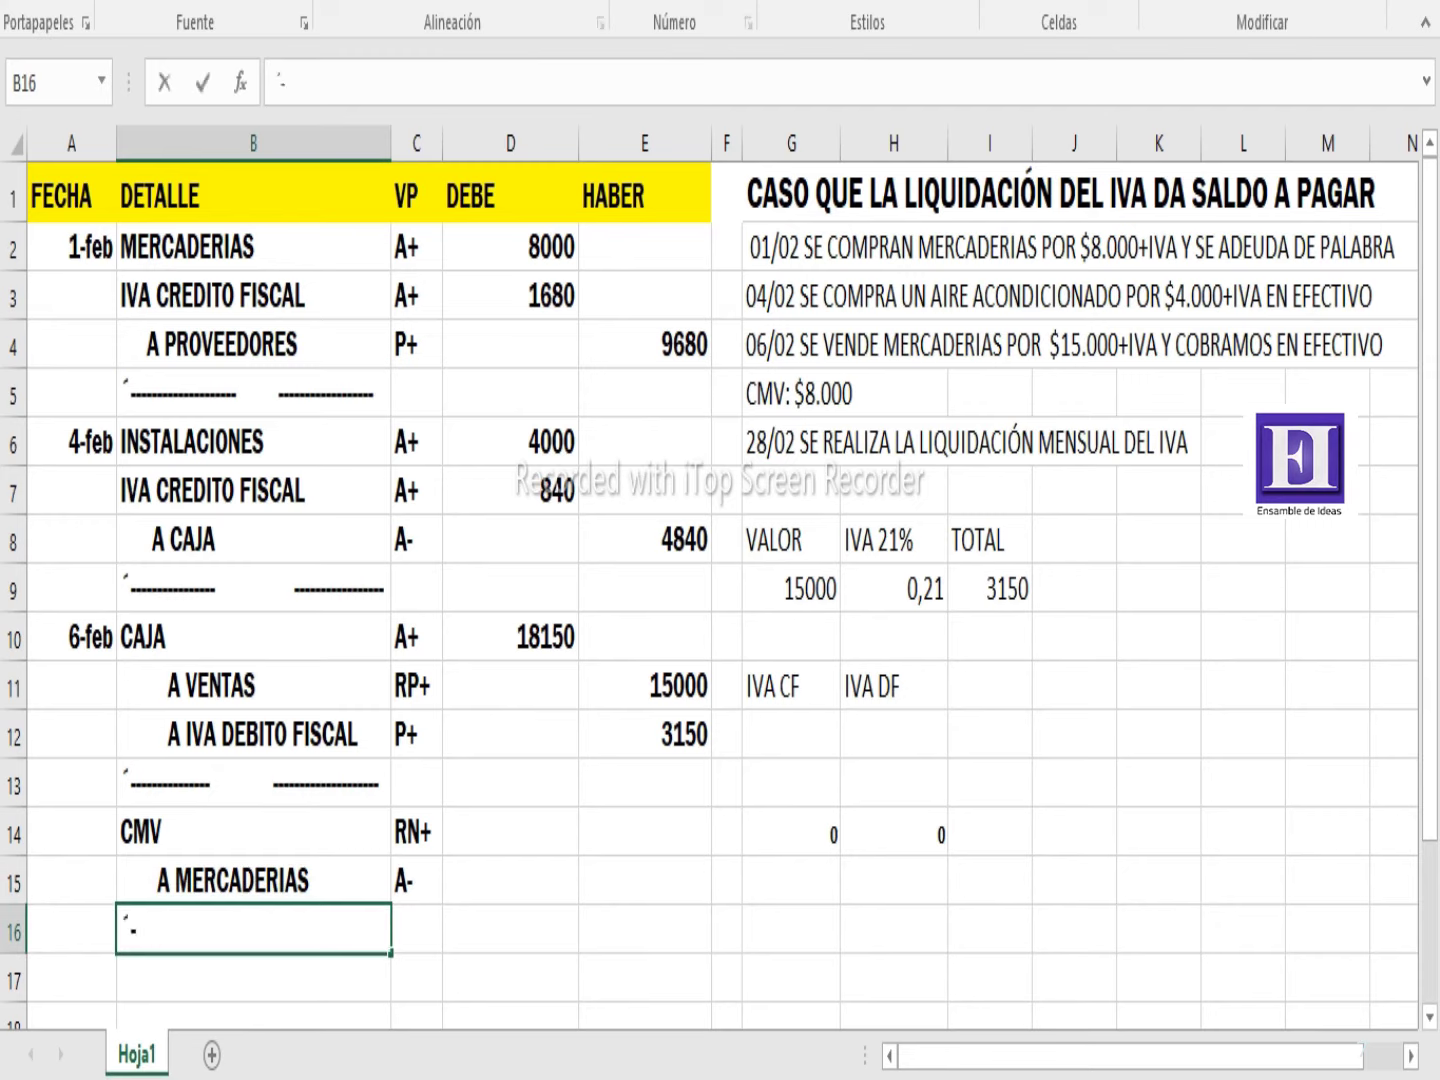
text(-------------------)
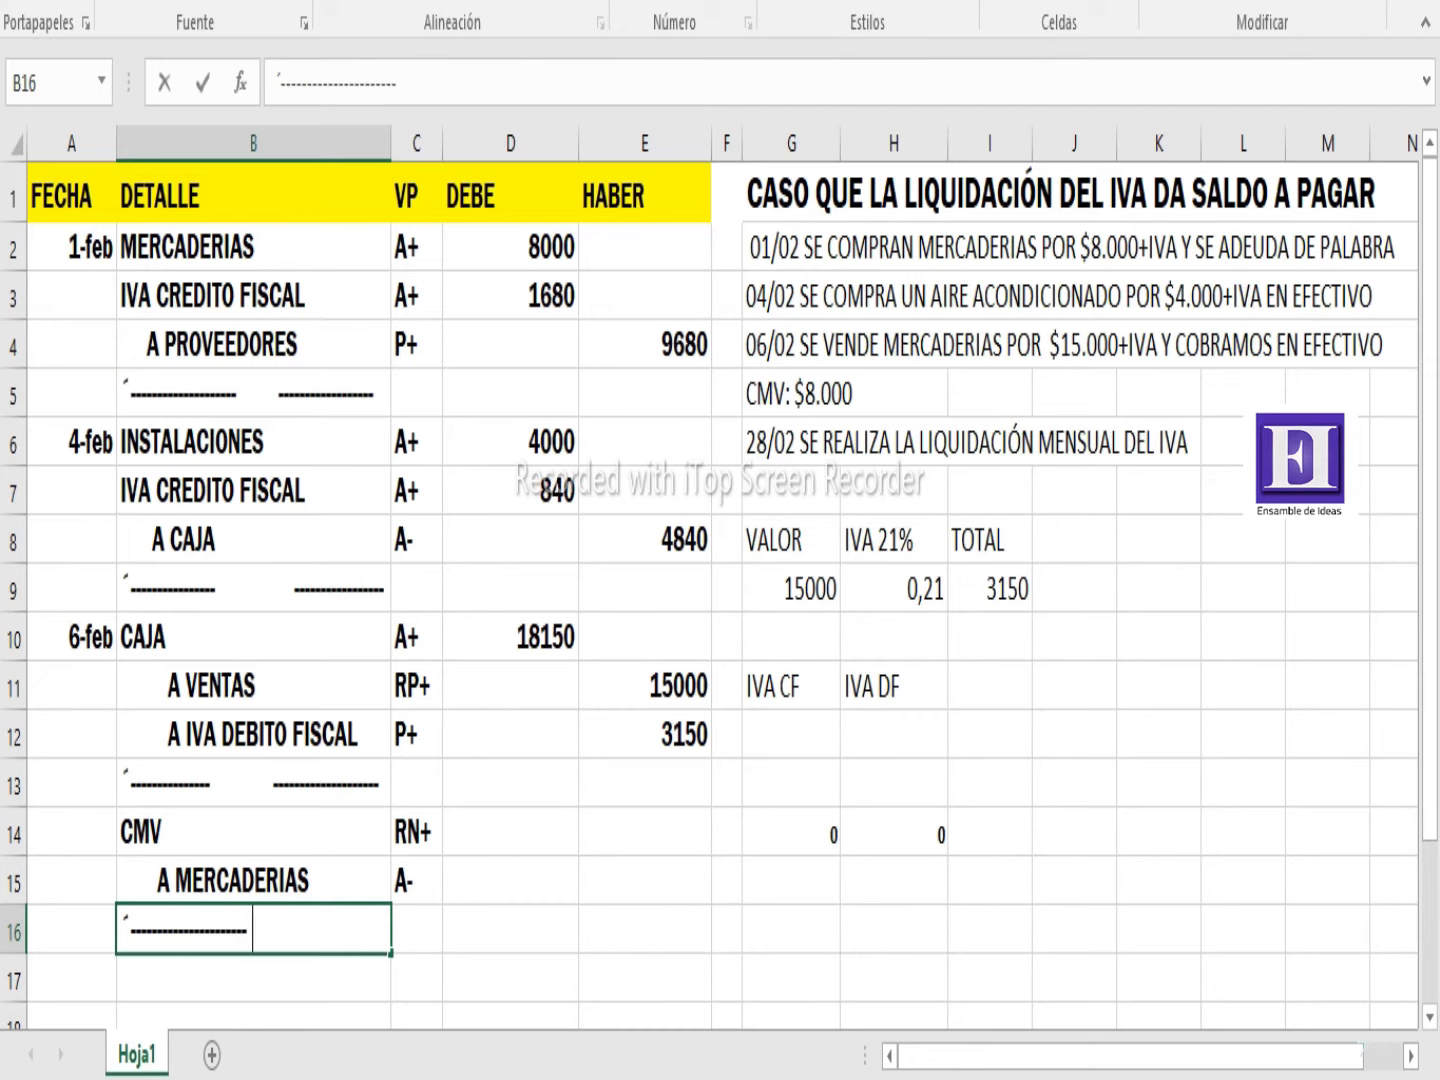
text(          ---------------)
key(Return)
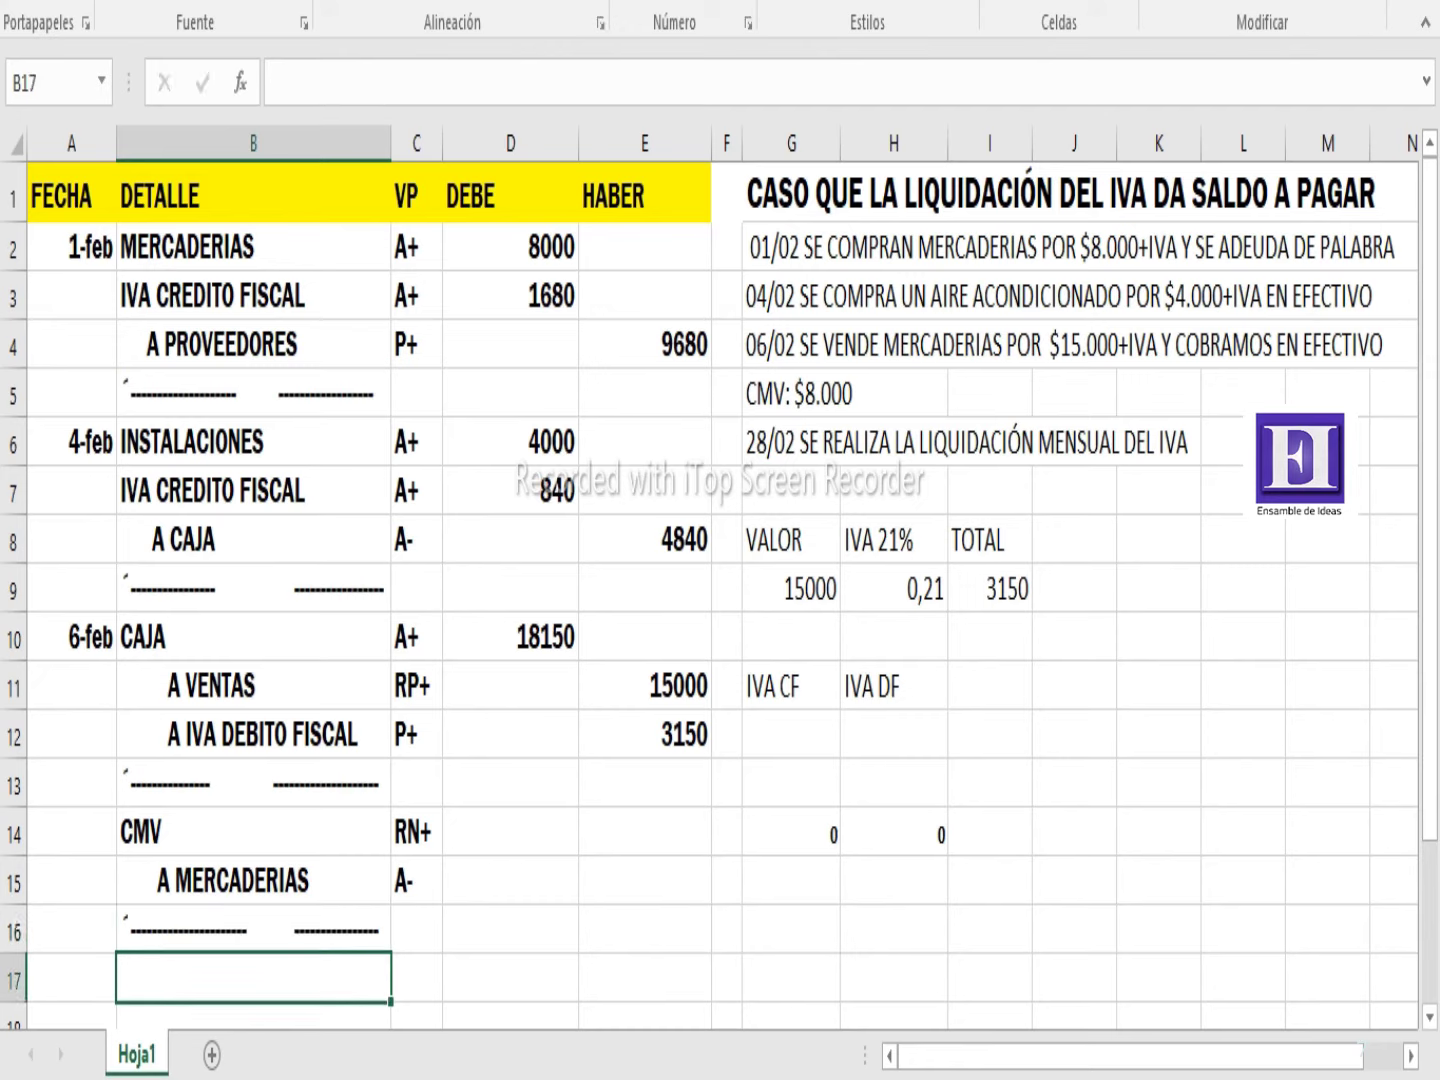
Debit CMV 8000 and credit A MERCADERIAS 8000
key(Right)
key(Up)
key(Up)
key(Up)
key(Right)
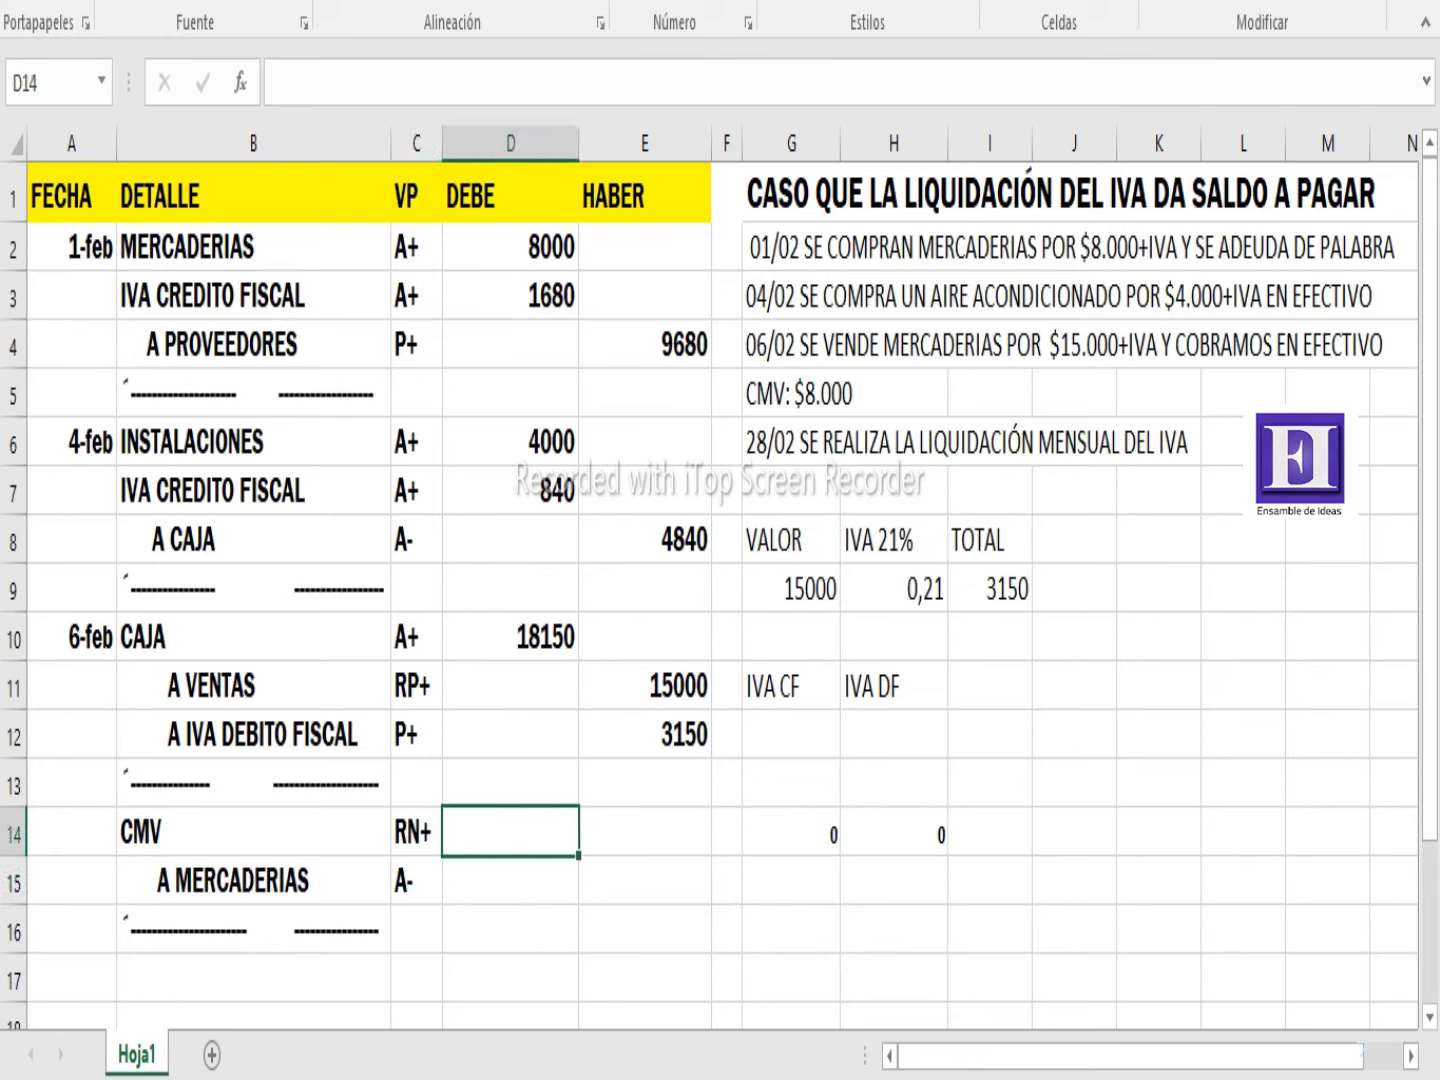
text(8000)
key(Return)
key(Right)
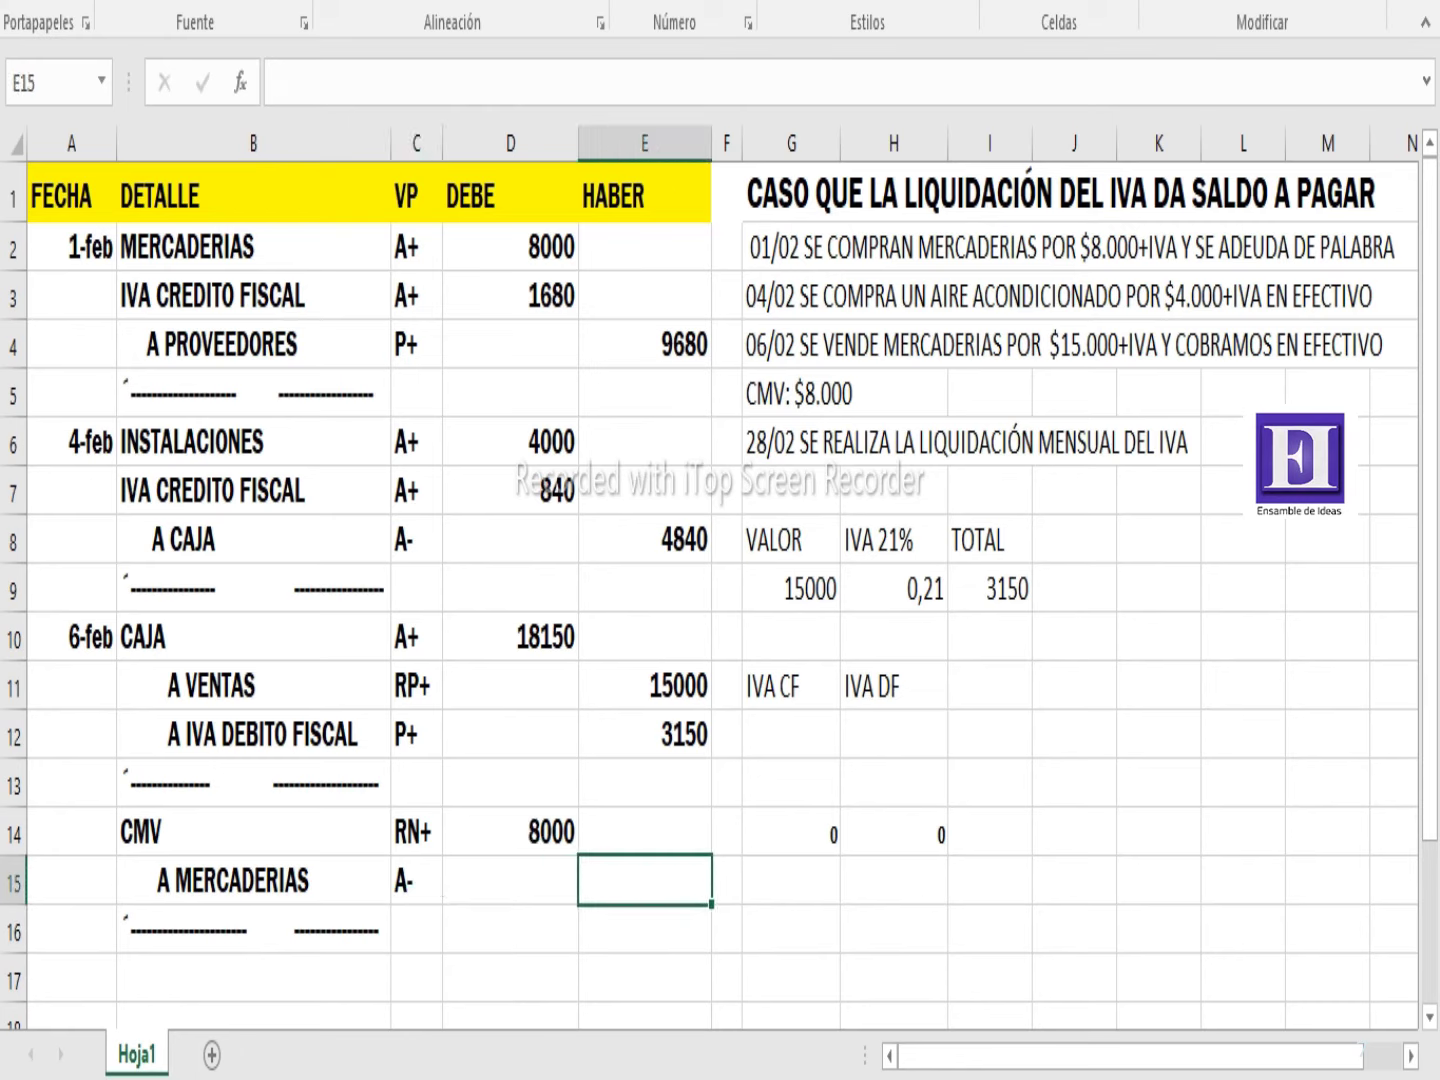
text(80000)
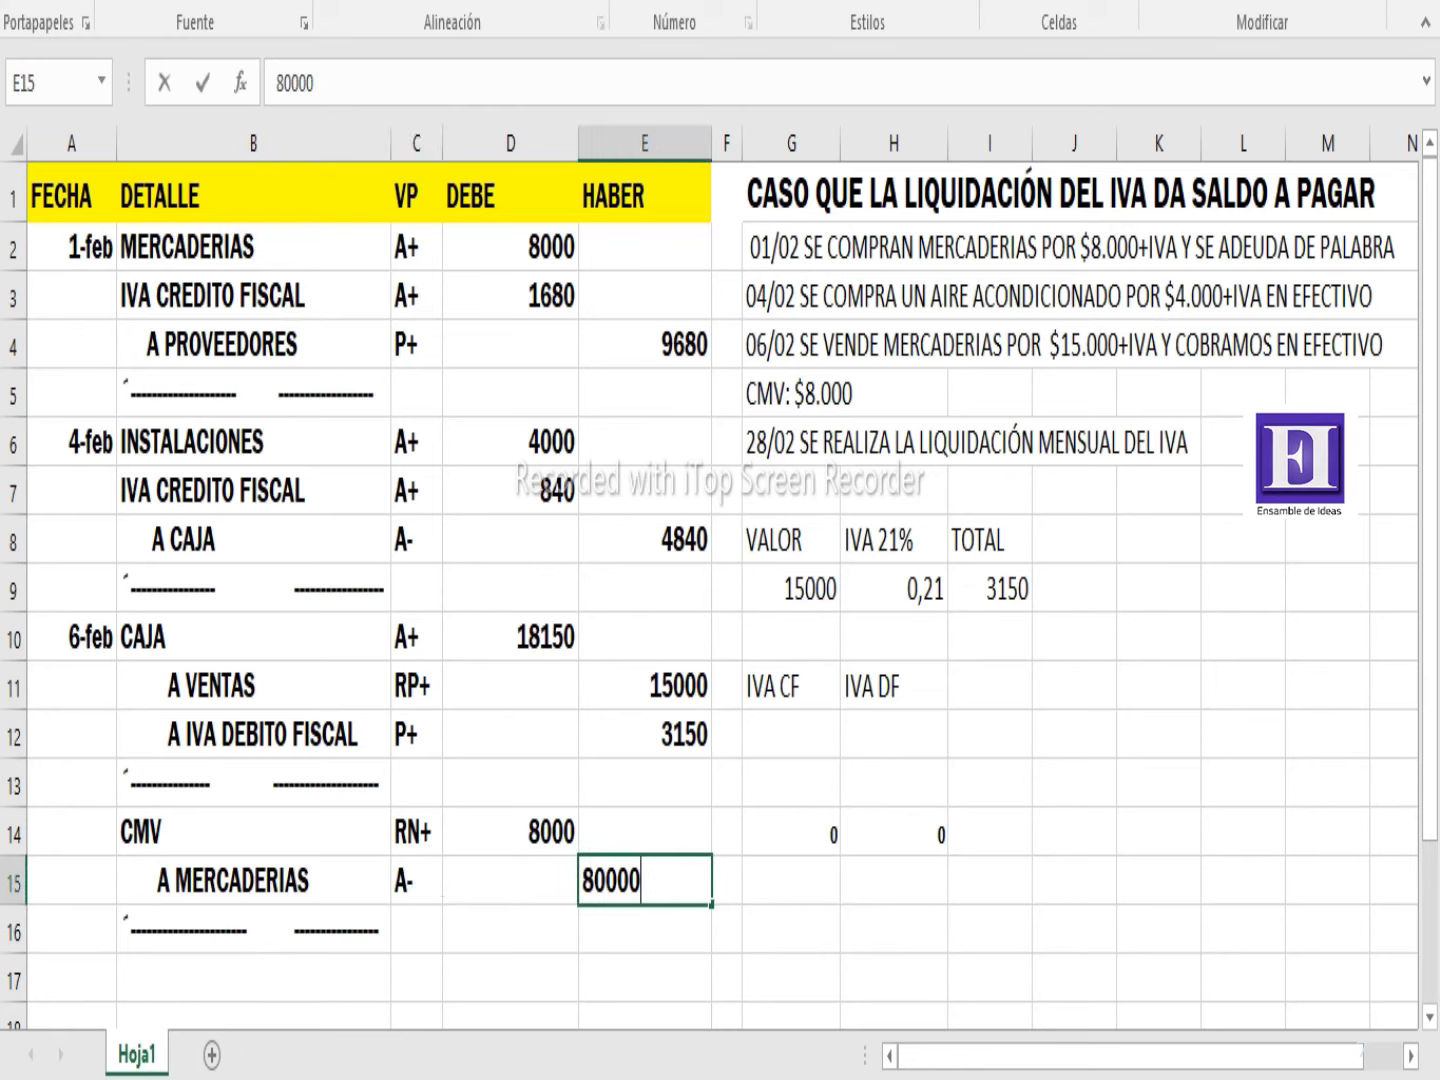
key(BackSpace)
key(Return)
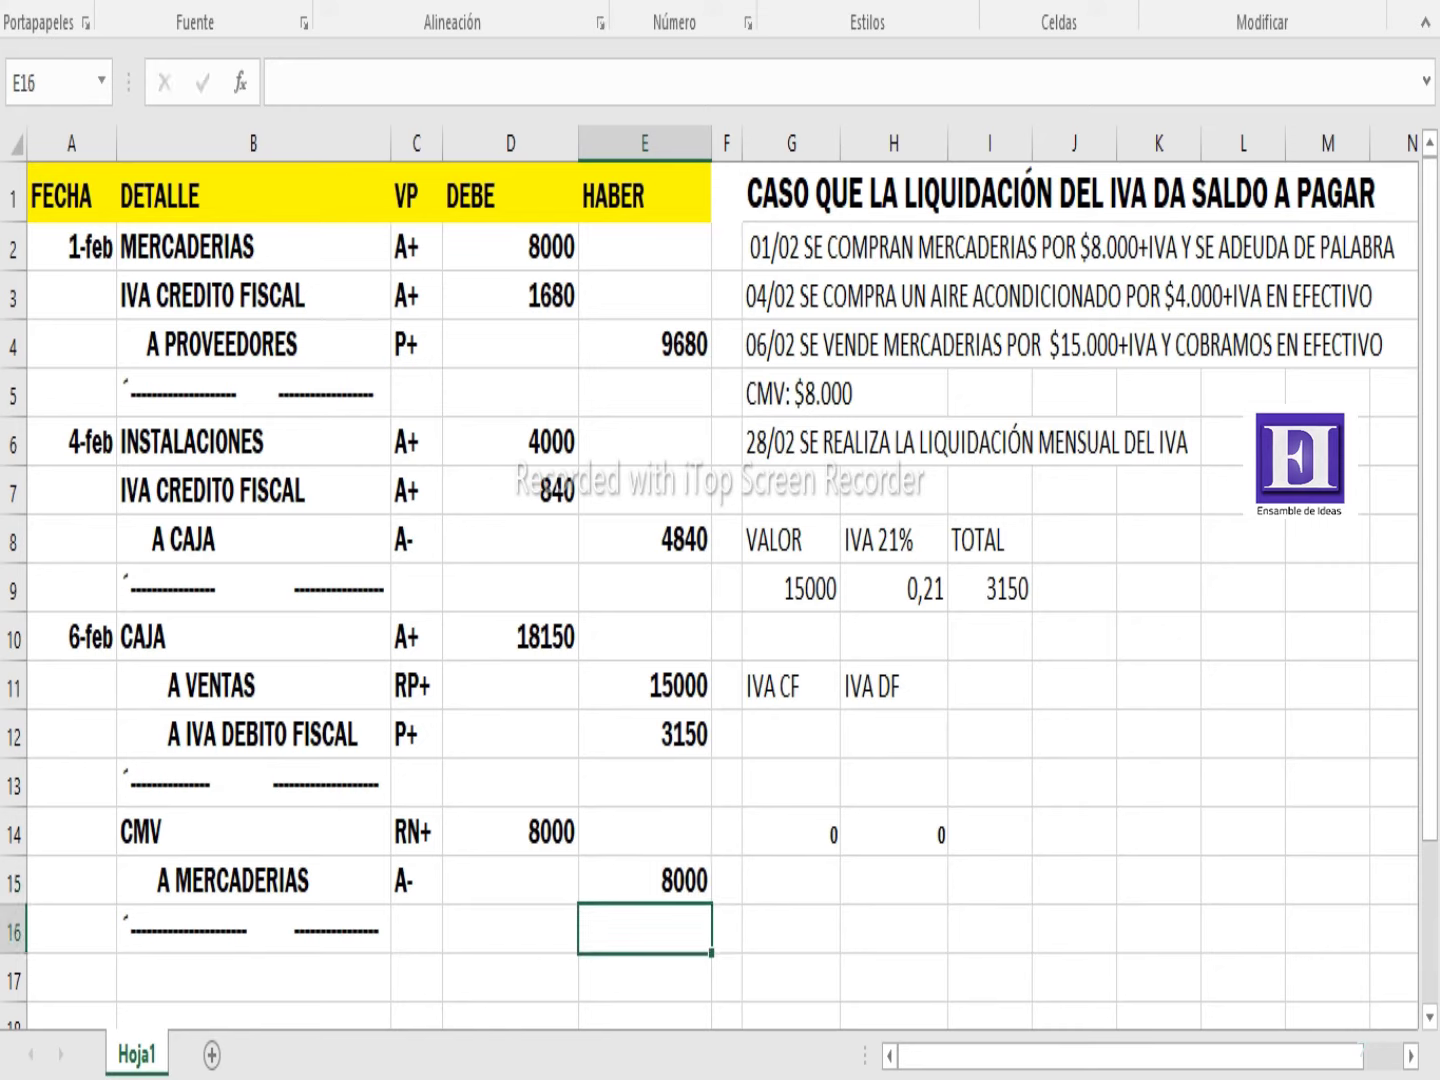
key(Right)
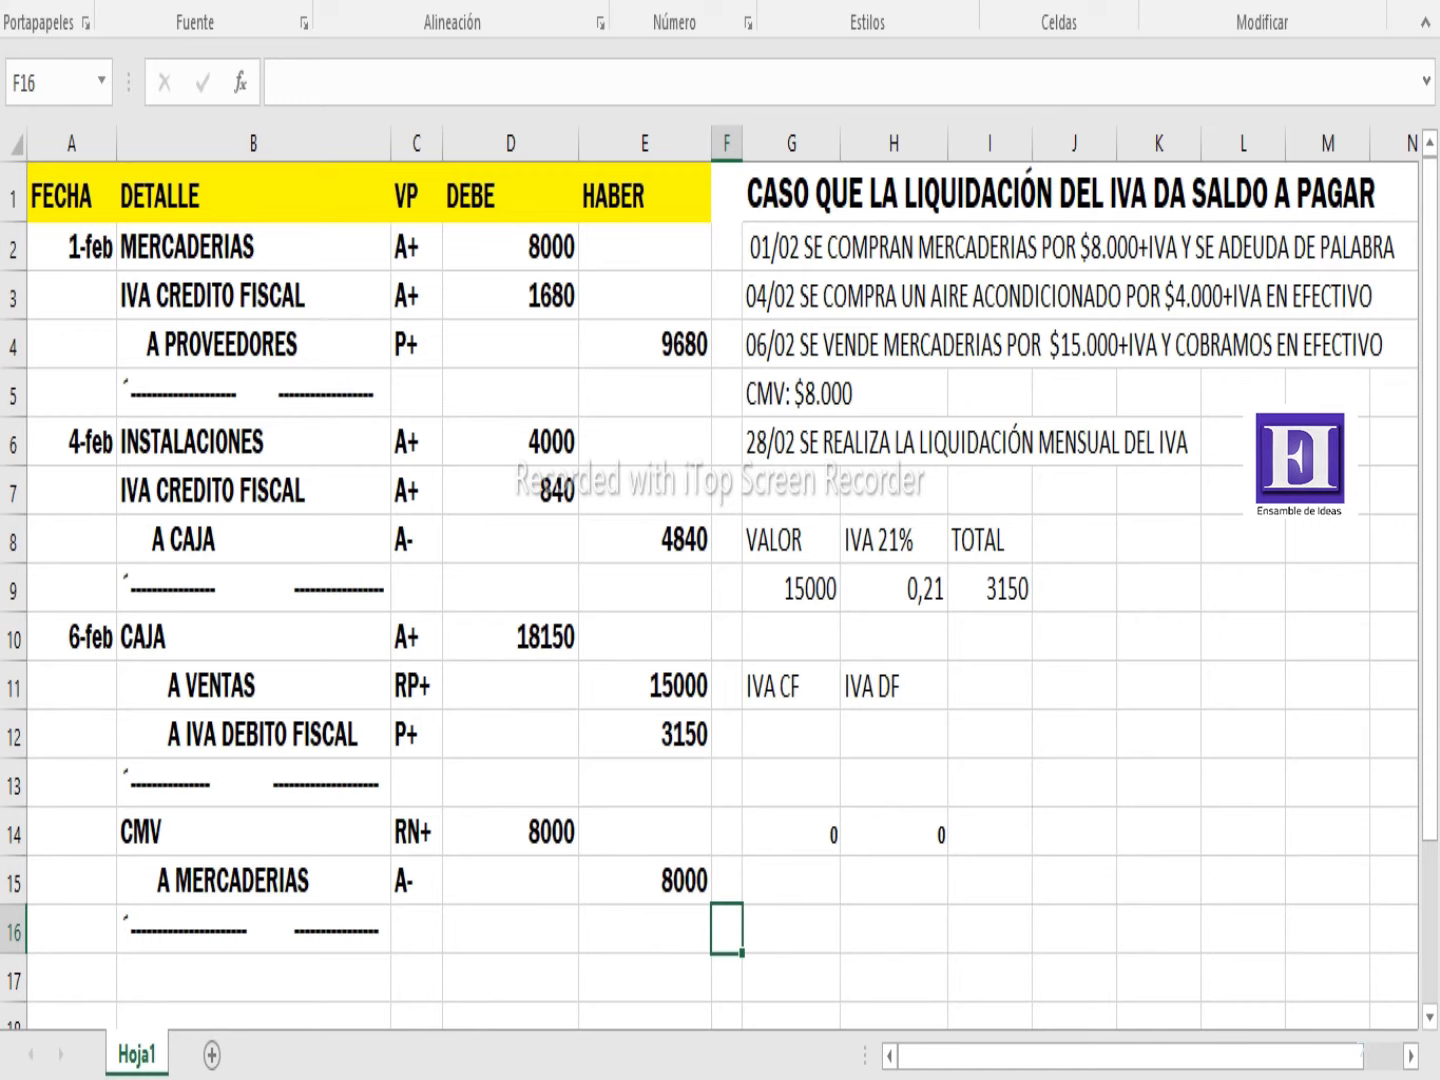
List the IVA credit amounts 1680 and 840 under IVA CF
click(791, 735)
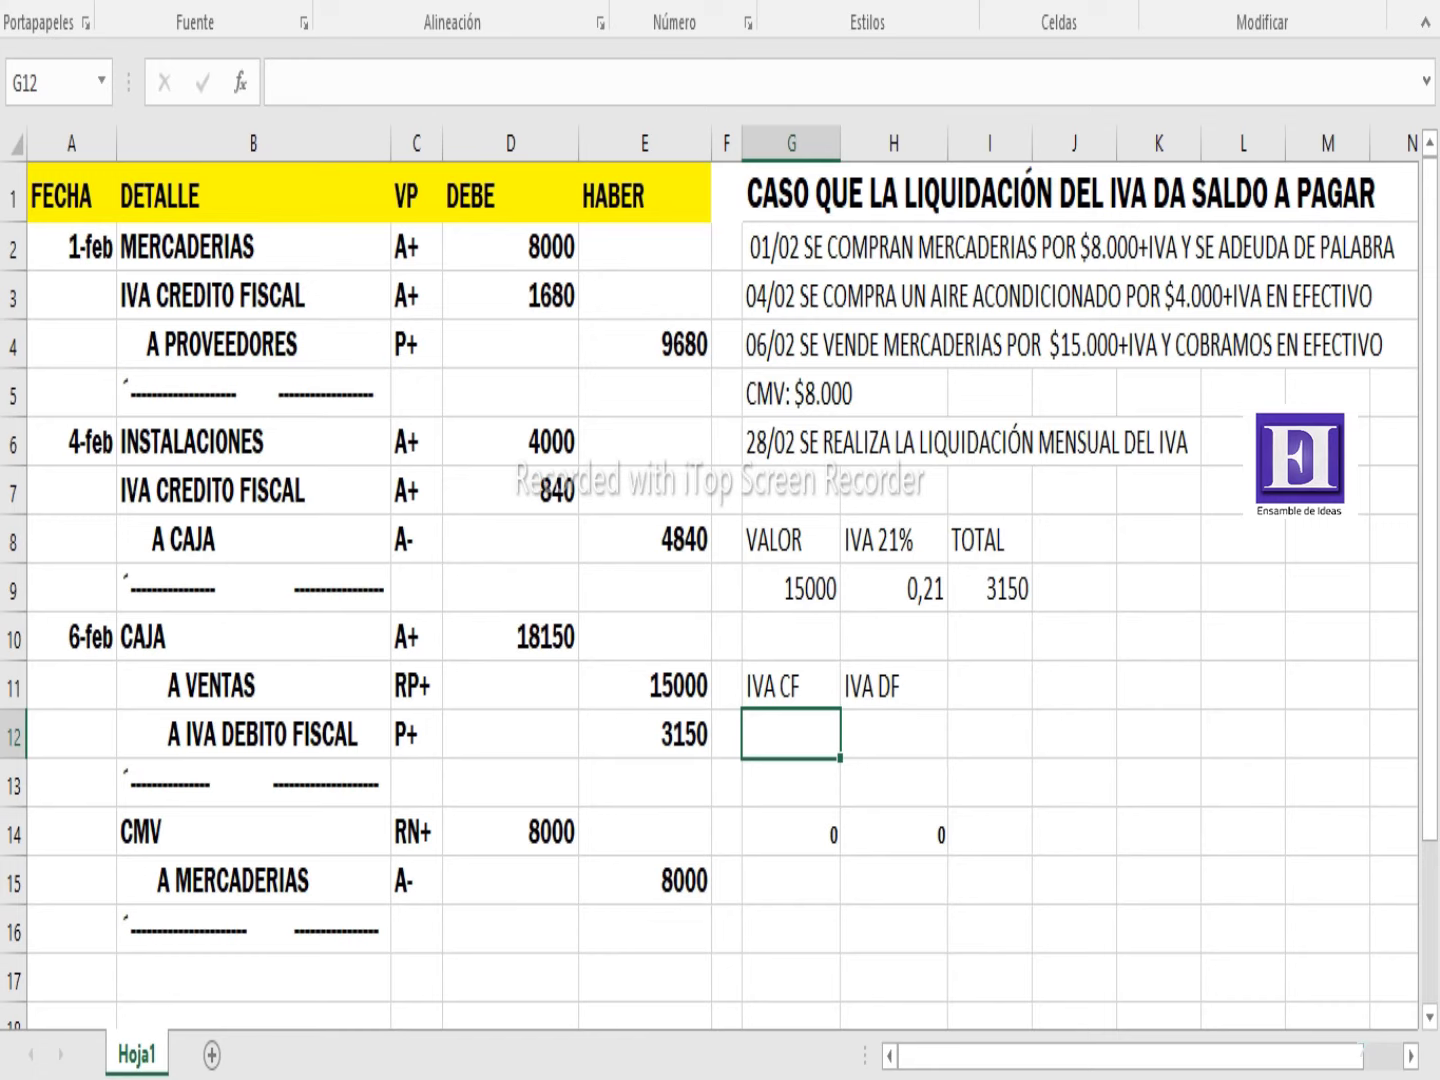
text(16+8)
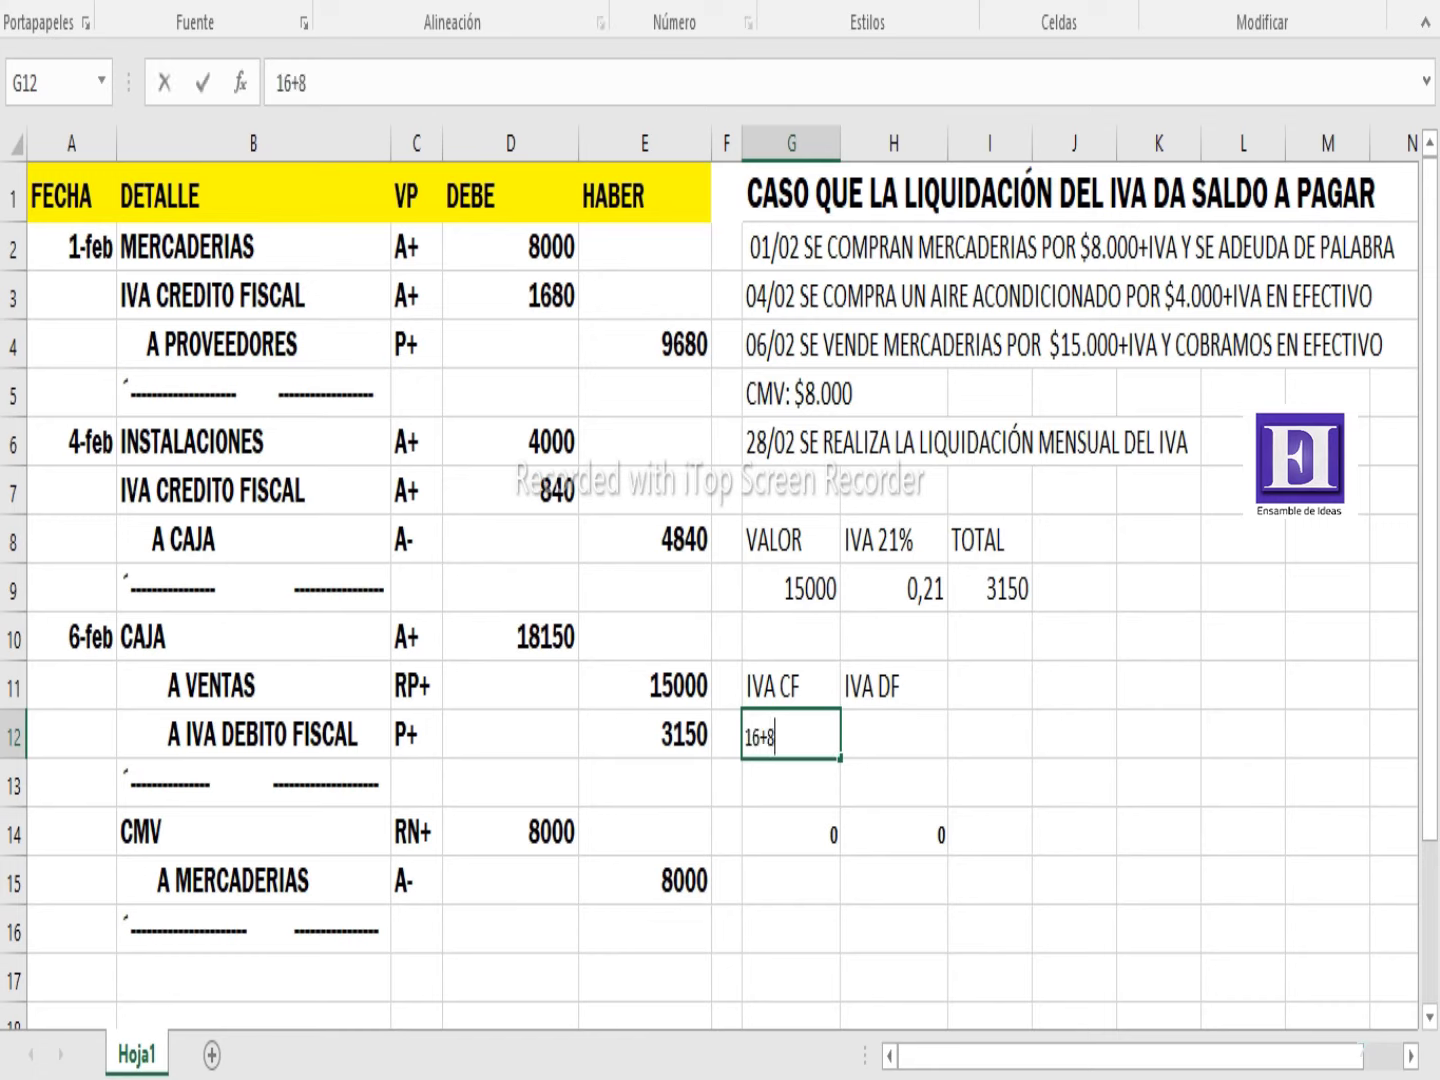
key(BackSpace)
key(BackSpace)
text(80)
key(Right)
key(Down)
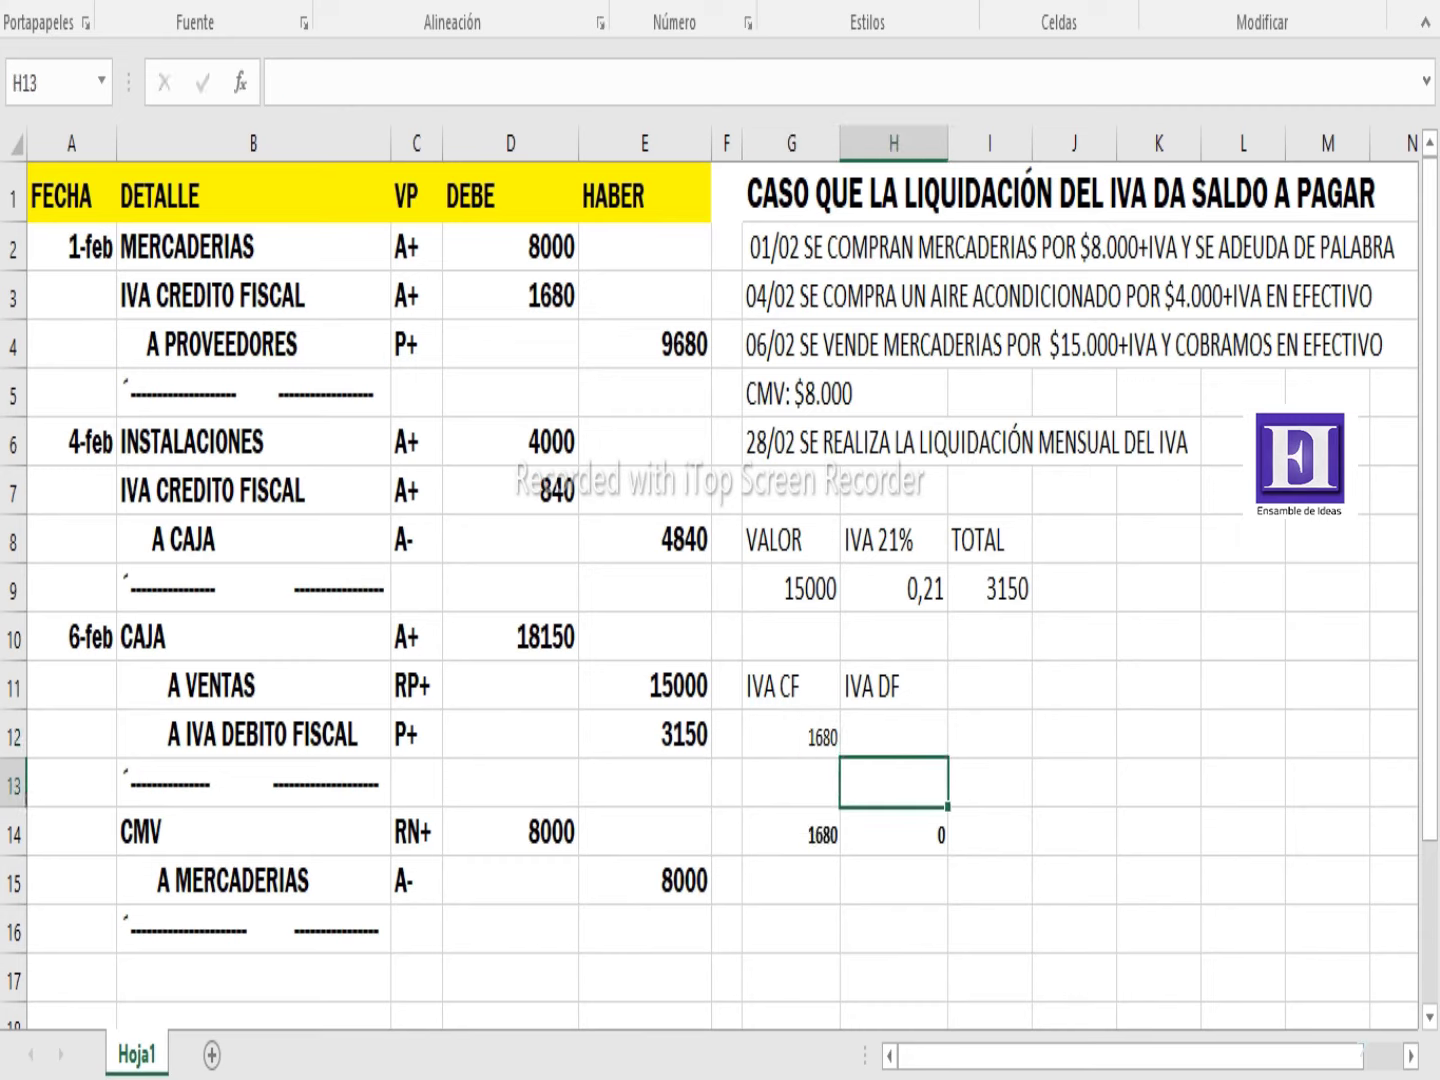
click(512, 295)
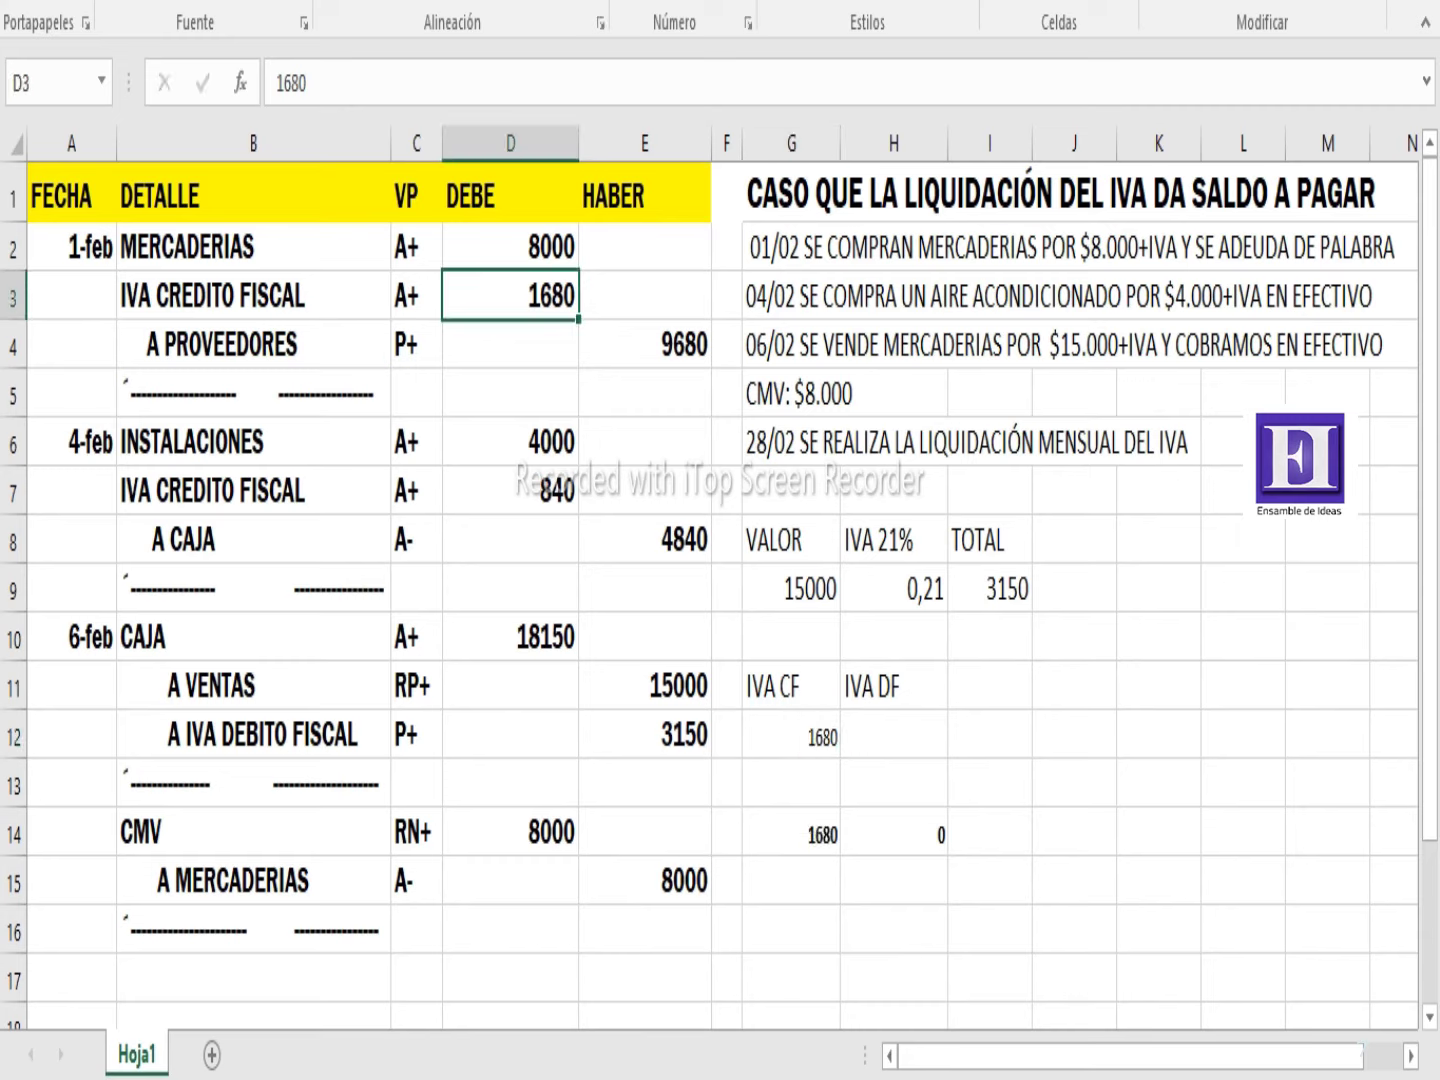
click(512, 490)
click(791, 784)
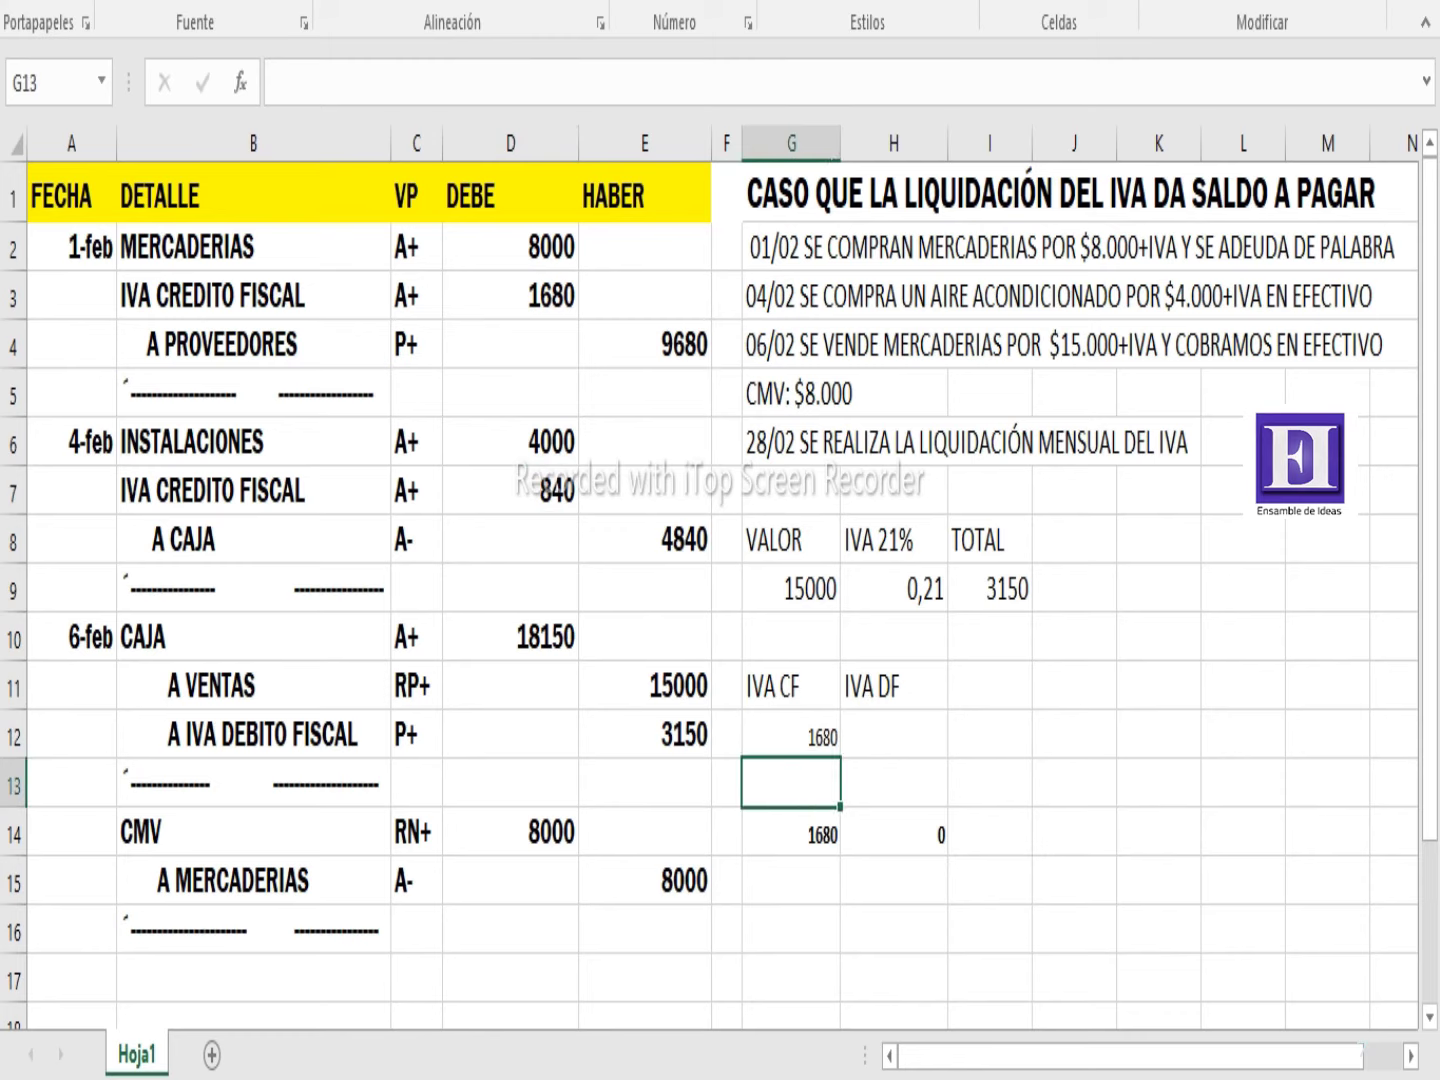
text(840)
click(894, 735)
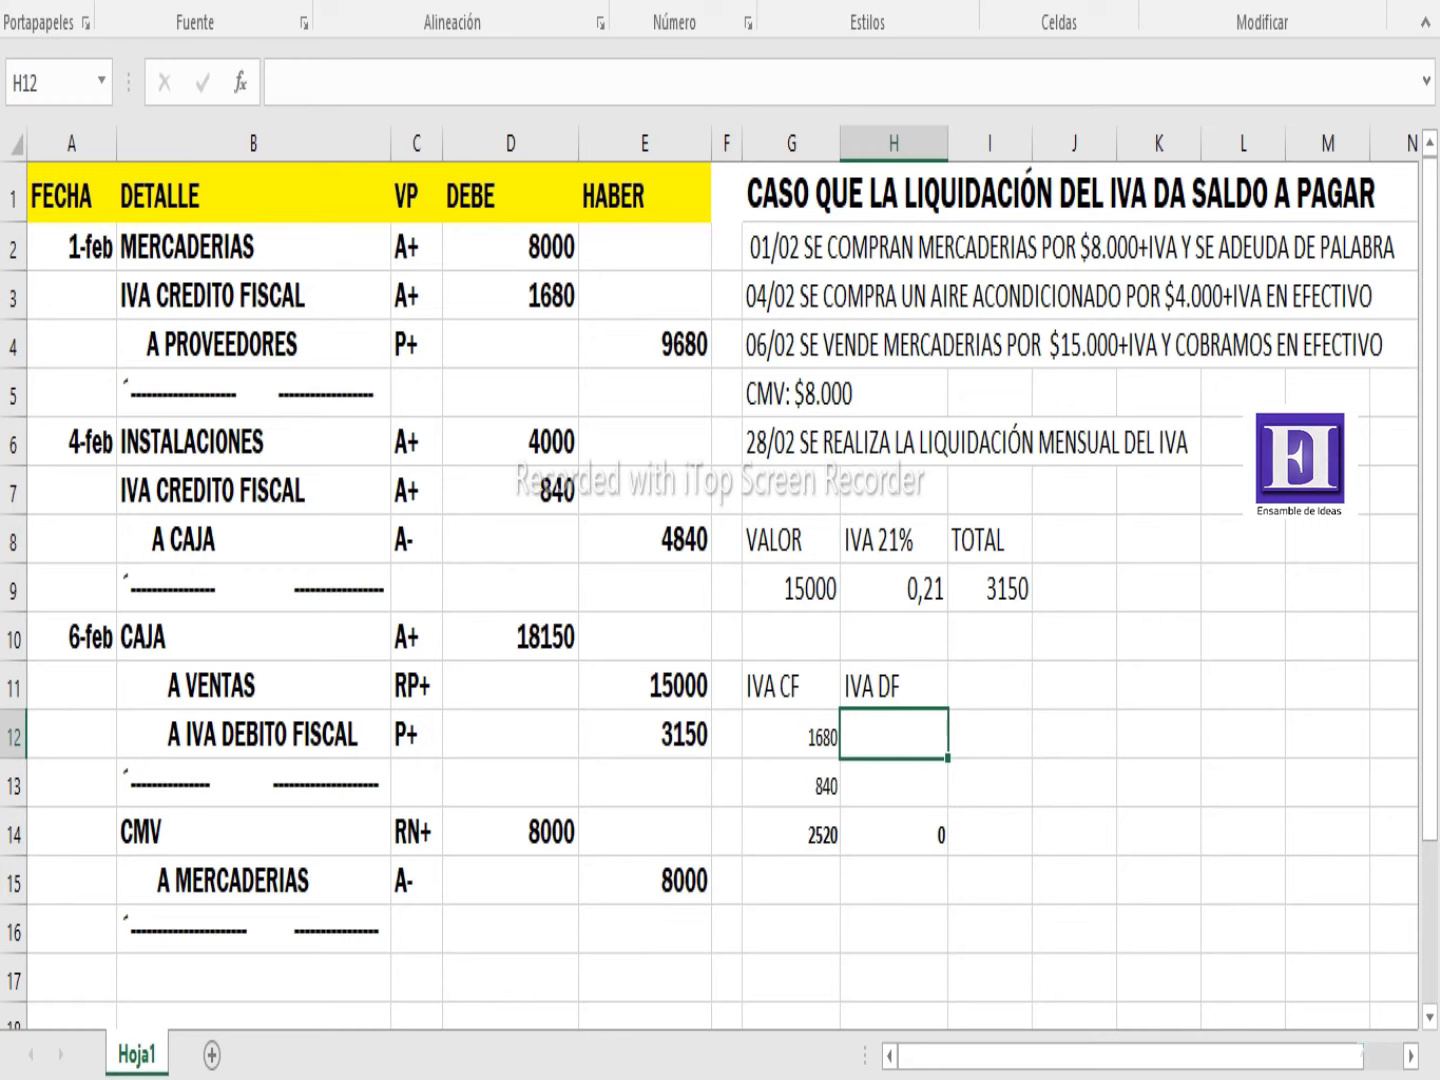
Enter 3150 under IVA DF in the tally
click(644, 735)
click(894, 735)
text(3150)
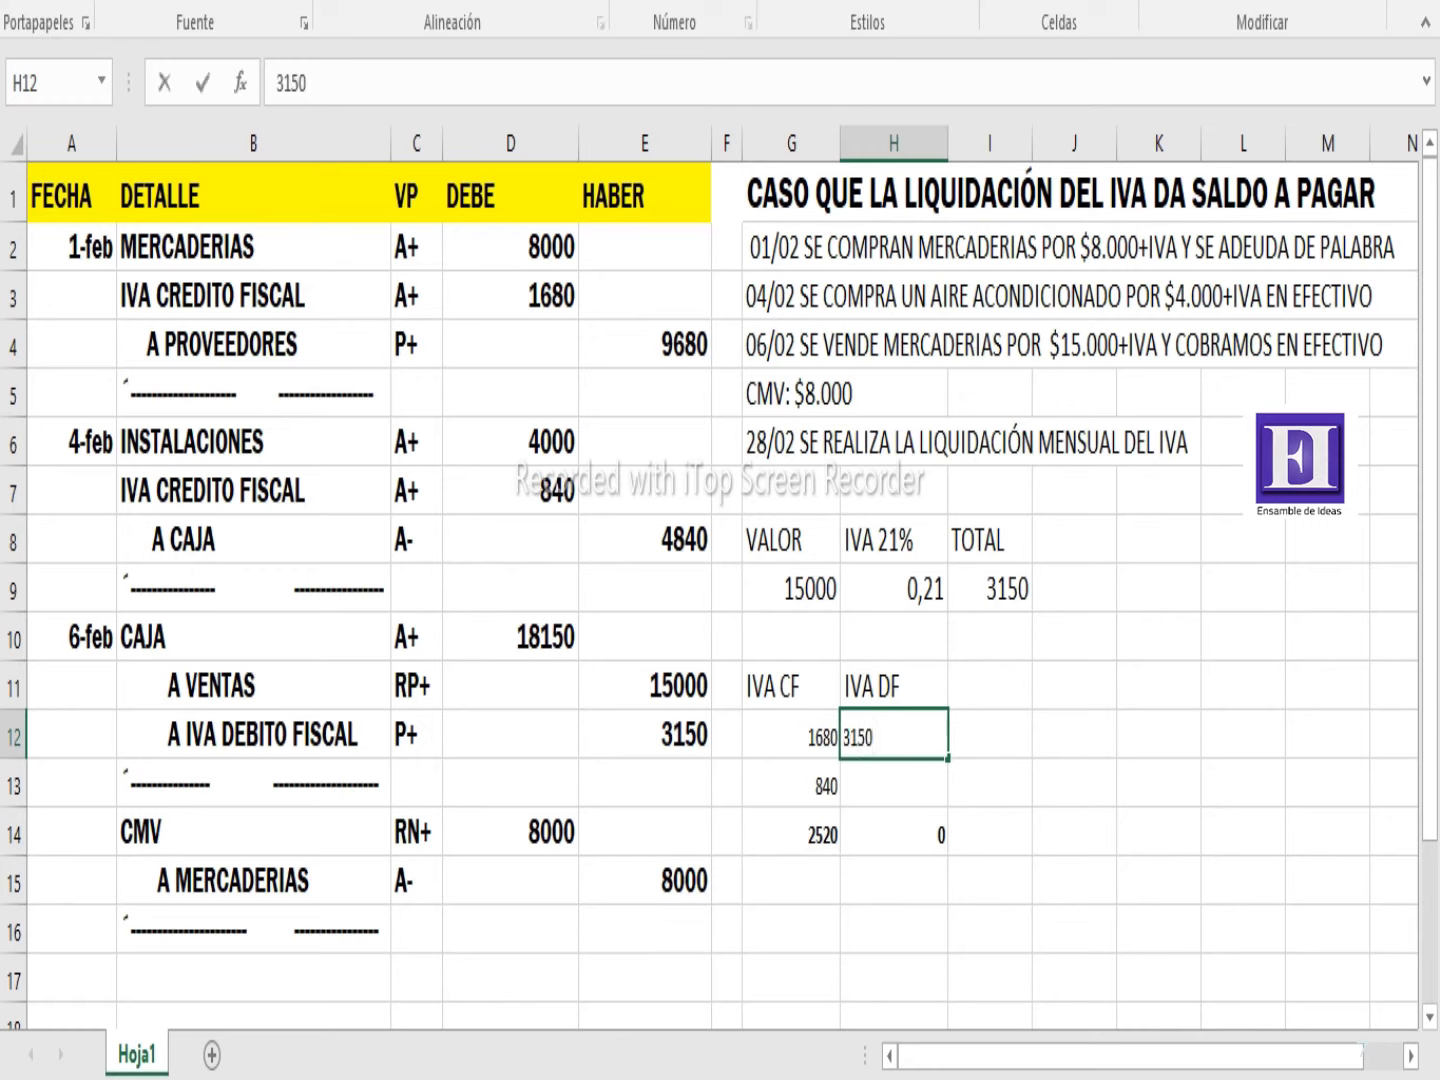
key(Return)
scroll(720, 600, down, 1)
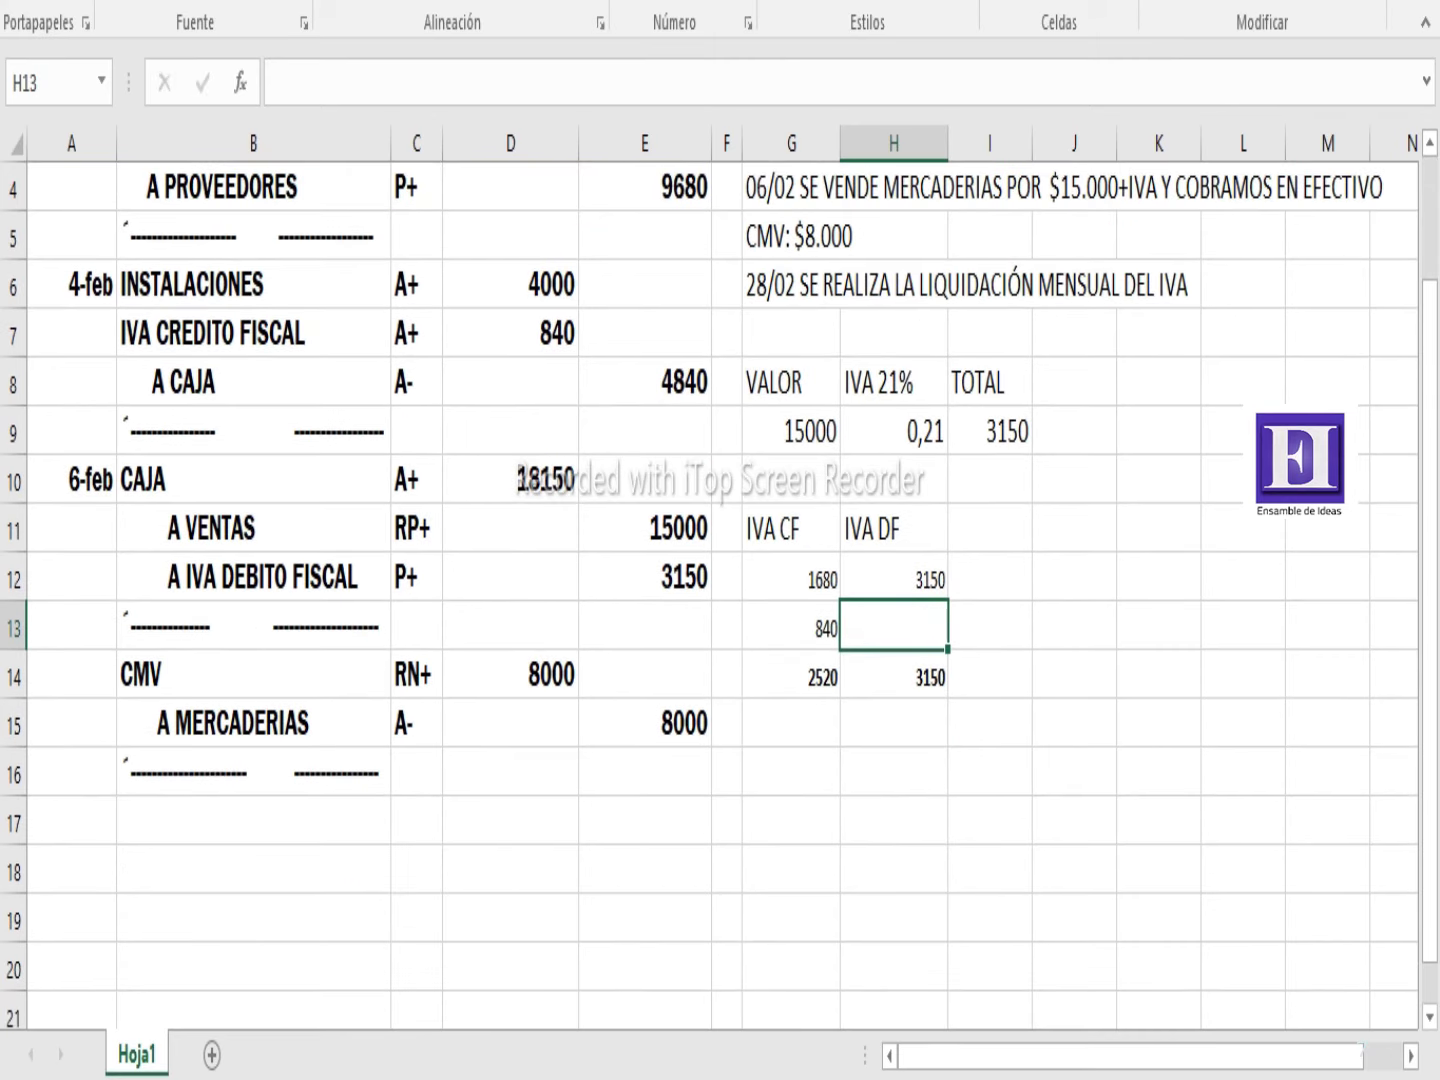
Add the IVA DEBITO FISCAL line classified P- with a 3150 debit
click(253, 821)
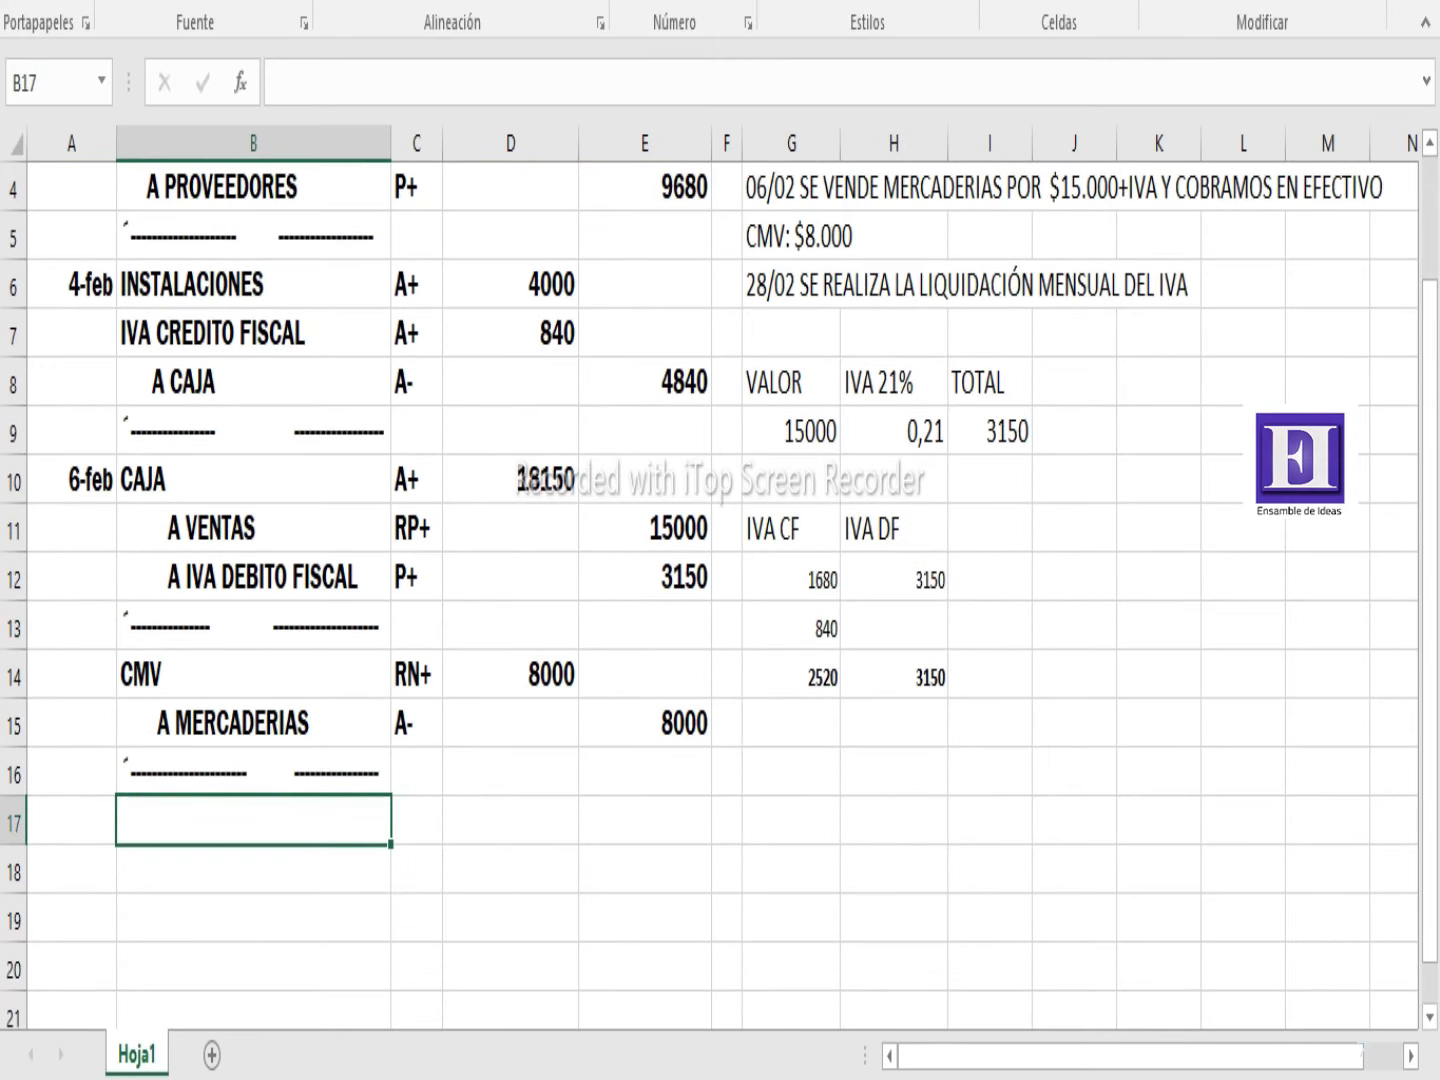
text(IVA )
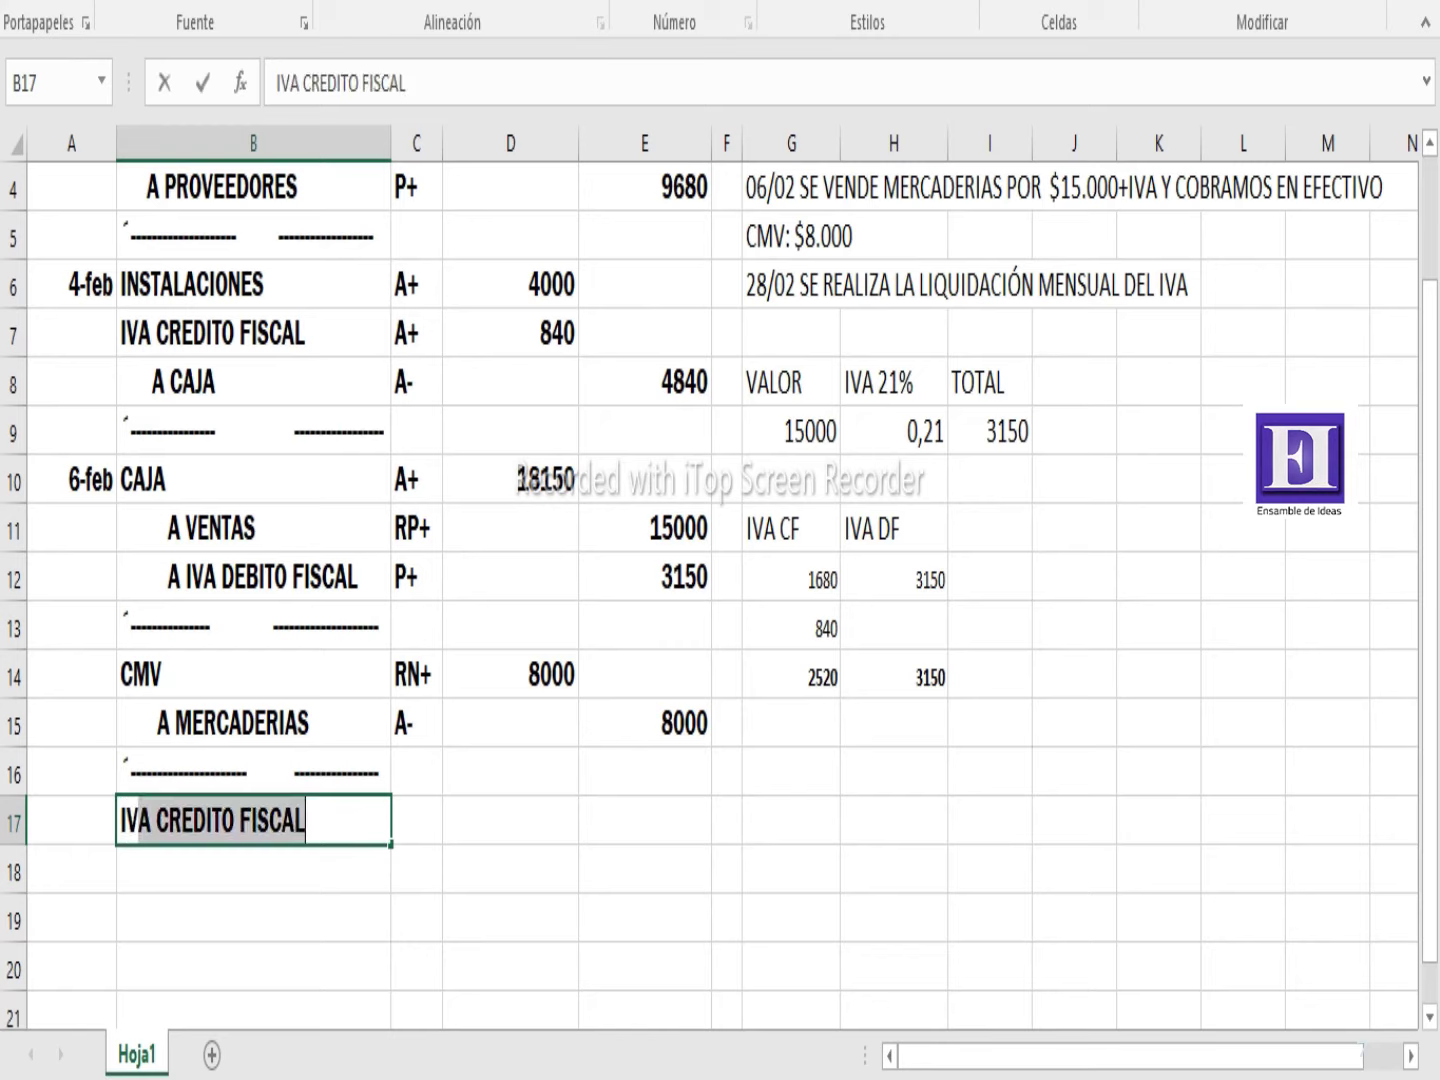
text(D)
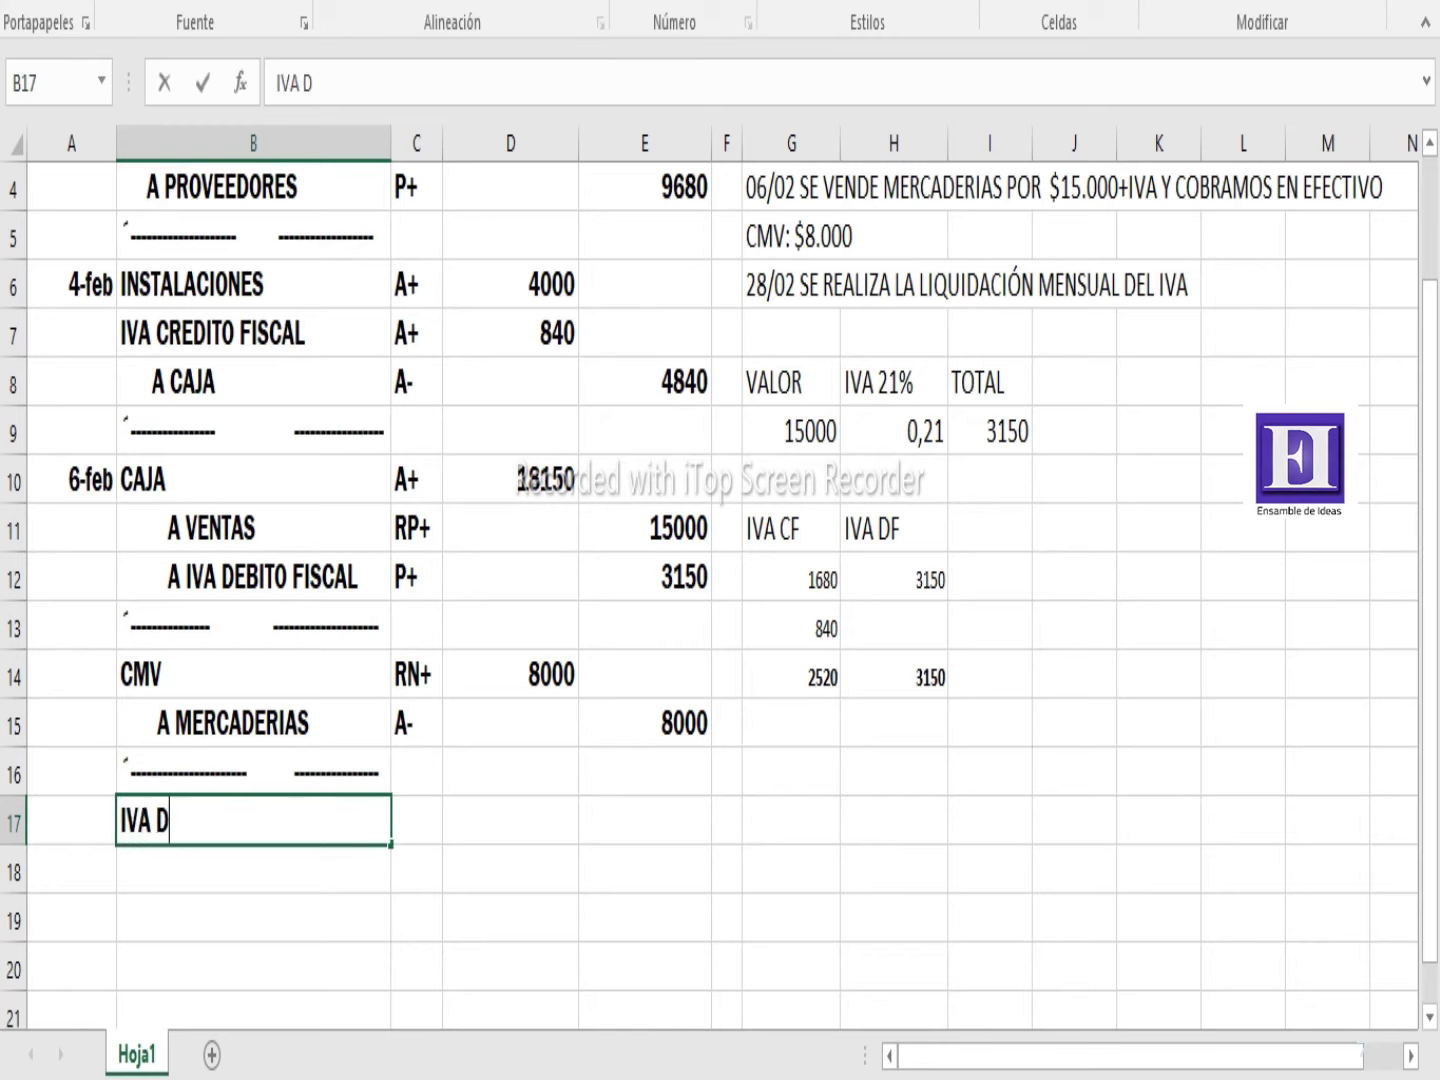
text(EBITRO)
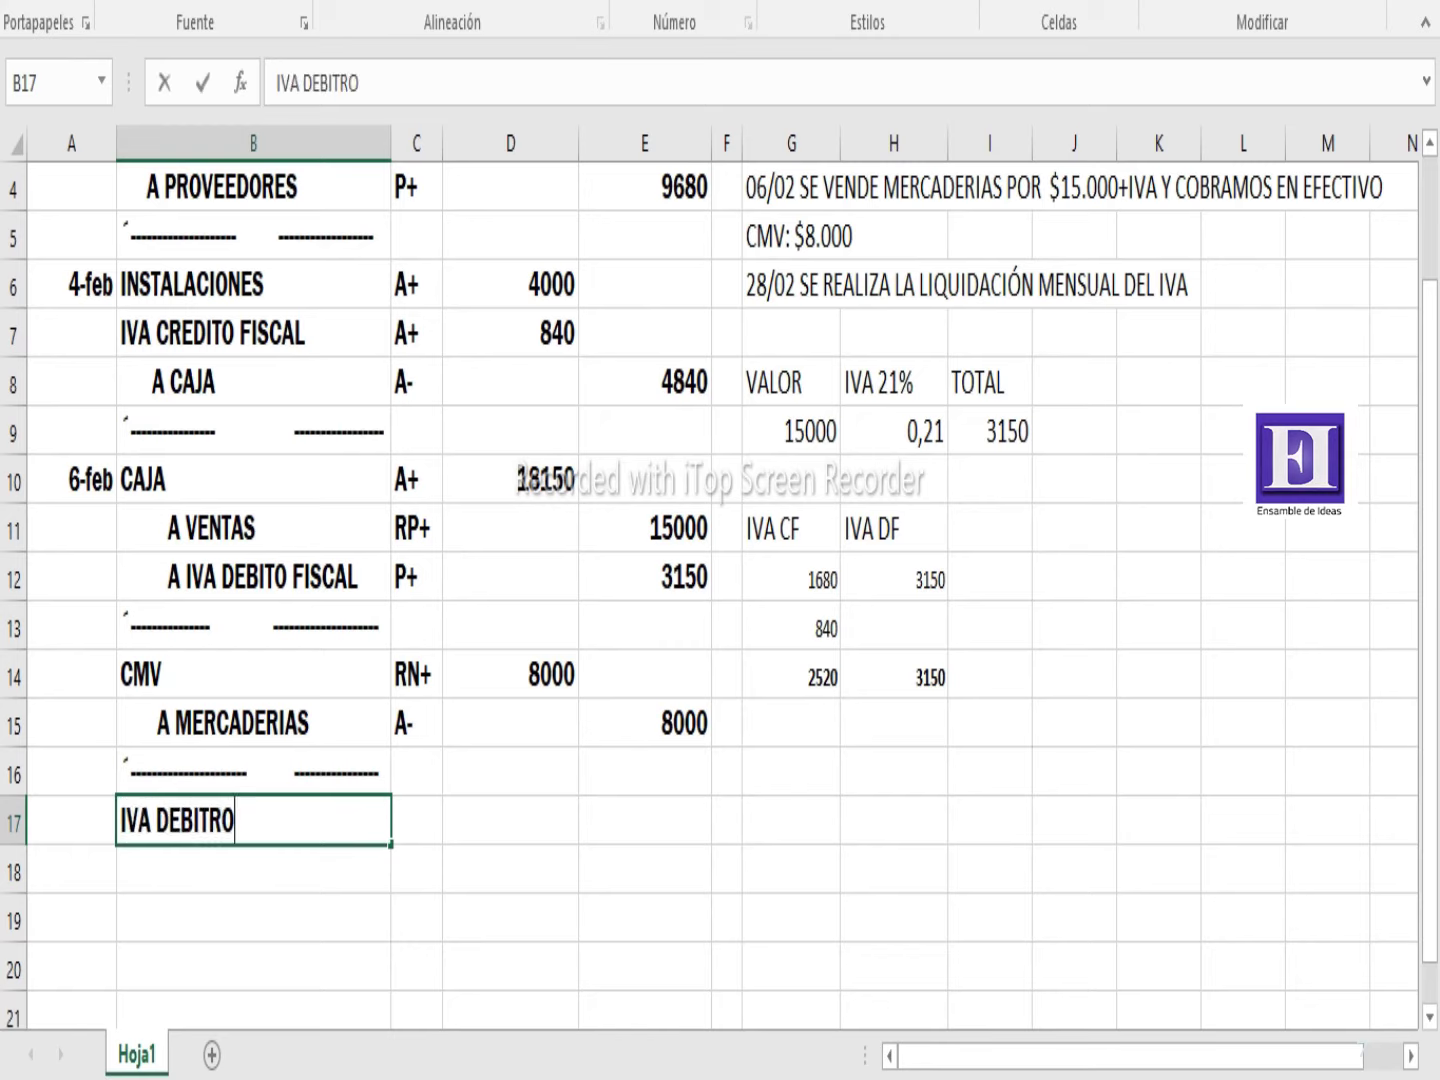
key(BackSpace)
key(BackSpace)
text(O FISCAL)
key(Tab)
text(P+)
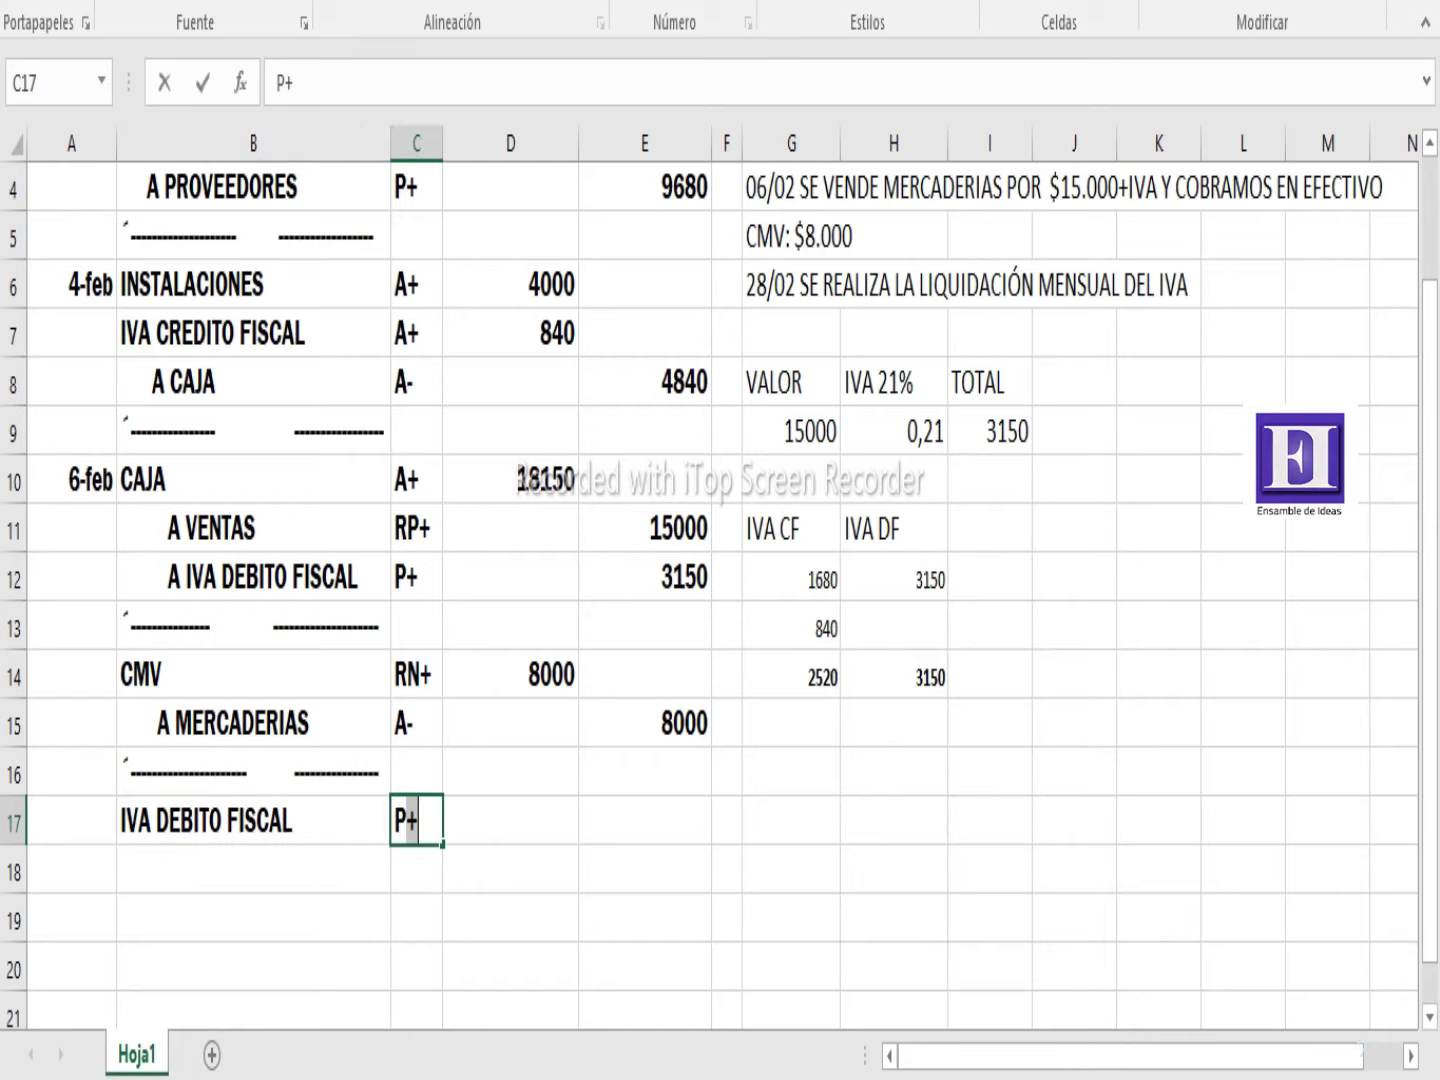
key(BackSpace)
text(-)
click(990, 821)
click(894, 675)
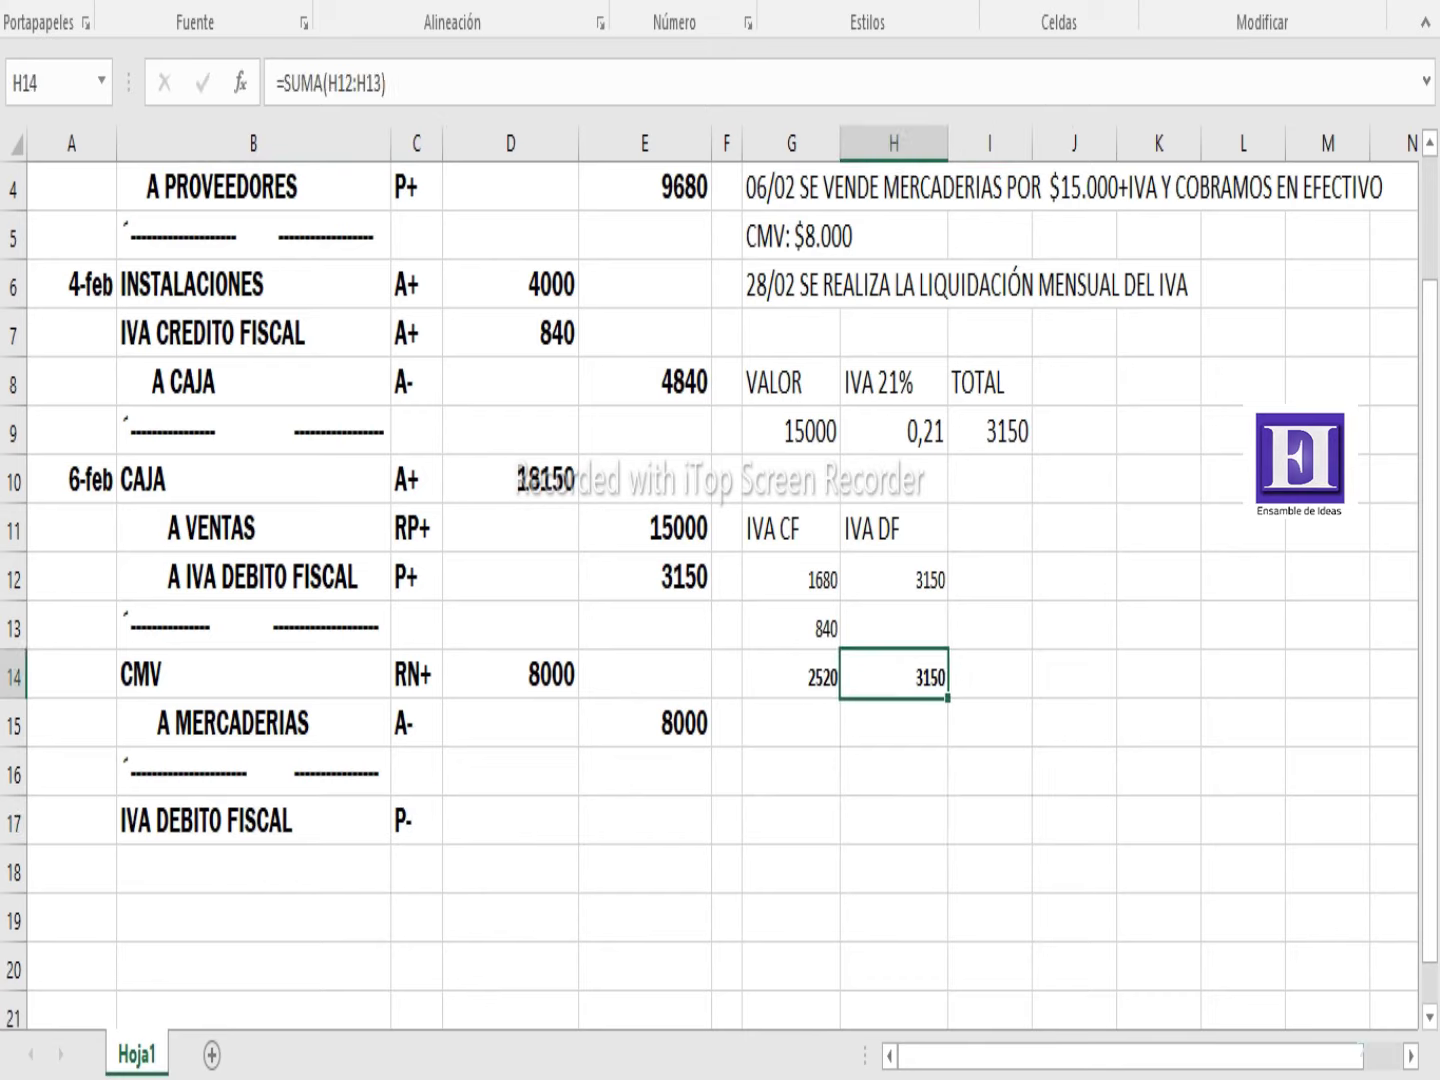
click(509, 821)
text(3150)
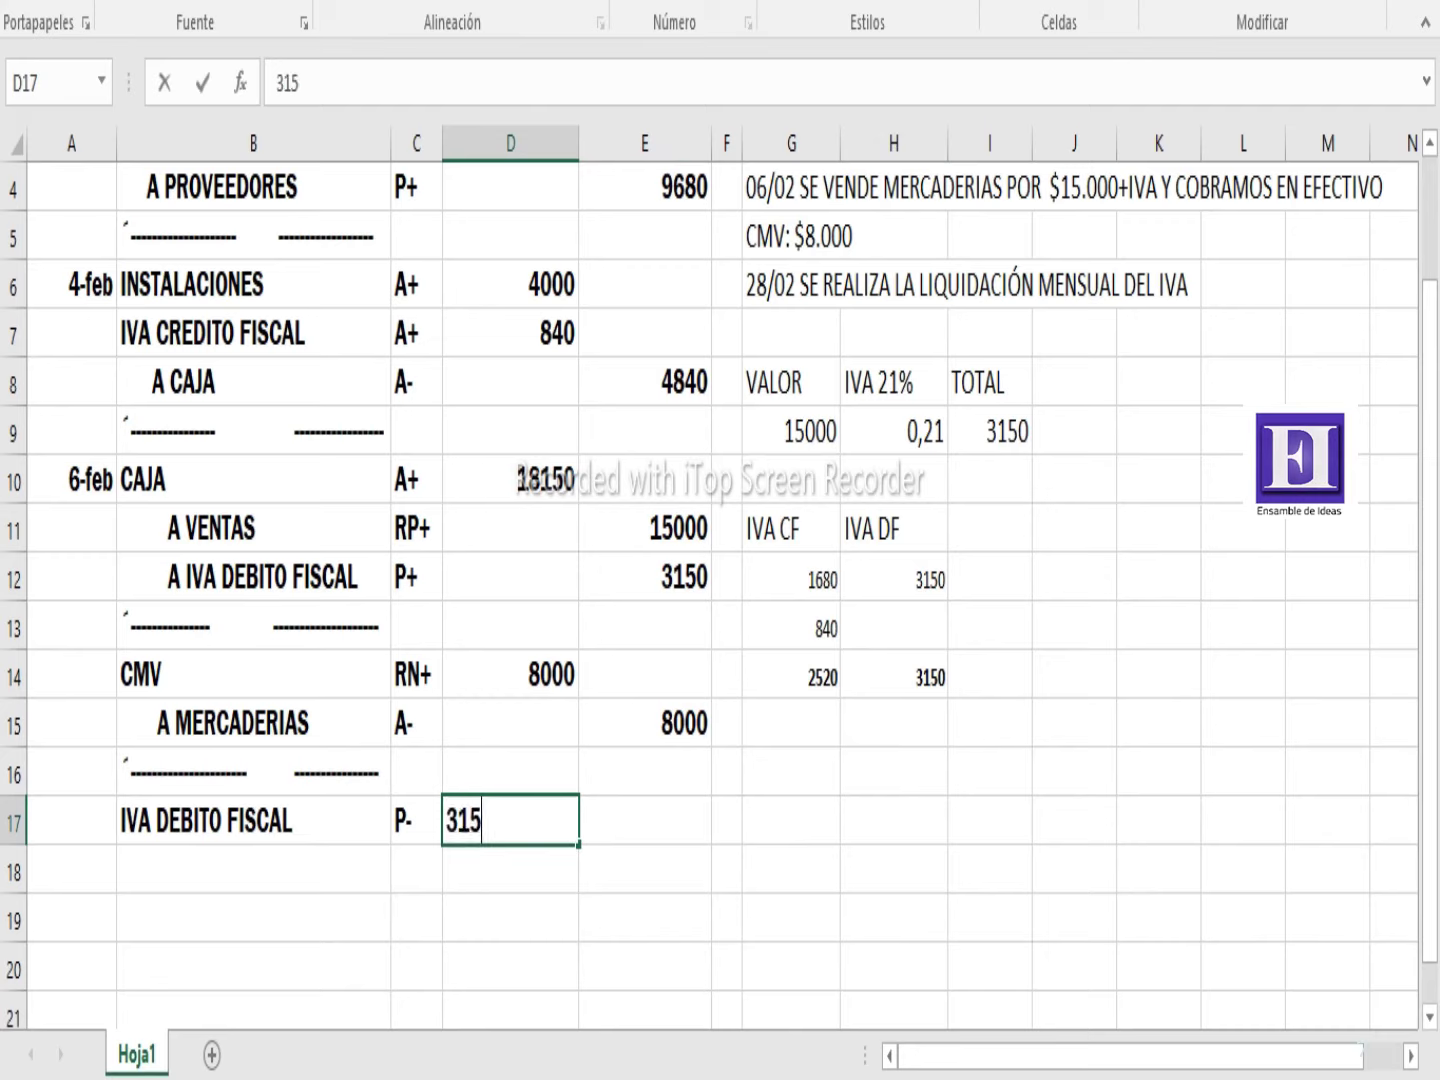
key(Return)
Add the A IVA CREDITO FISCAL line as A- and remove the stray brace from its name
key(Down)
key(Left)
key(Left)
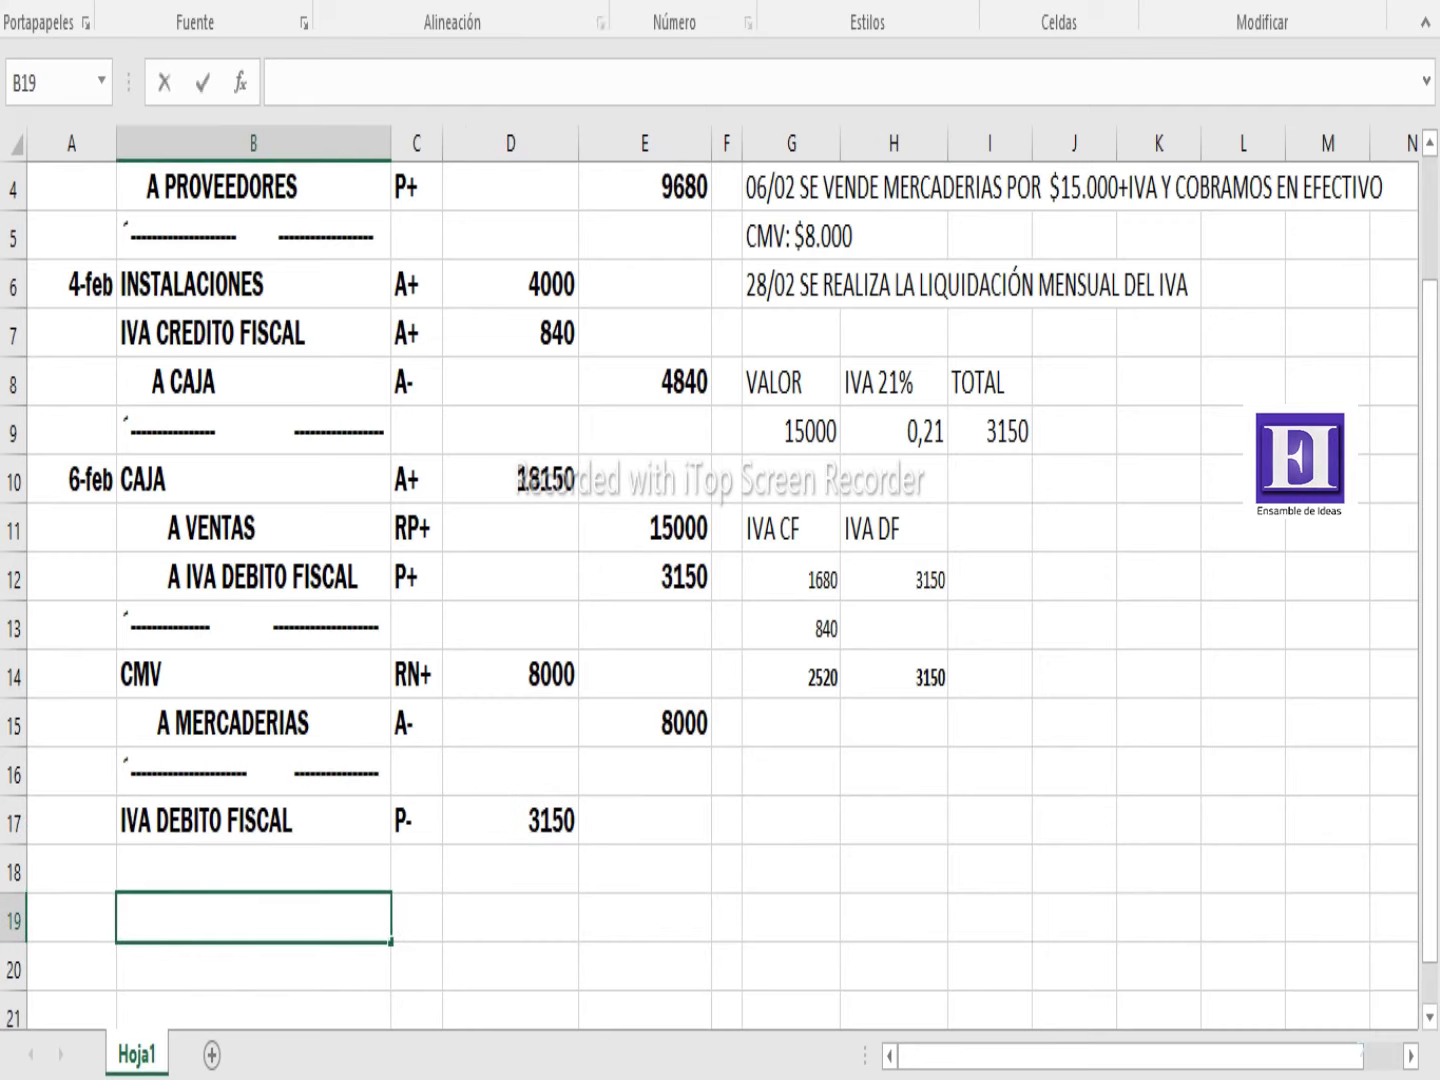
text(A IVA)
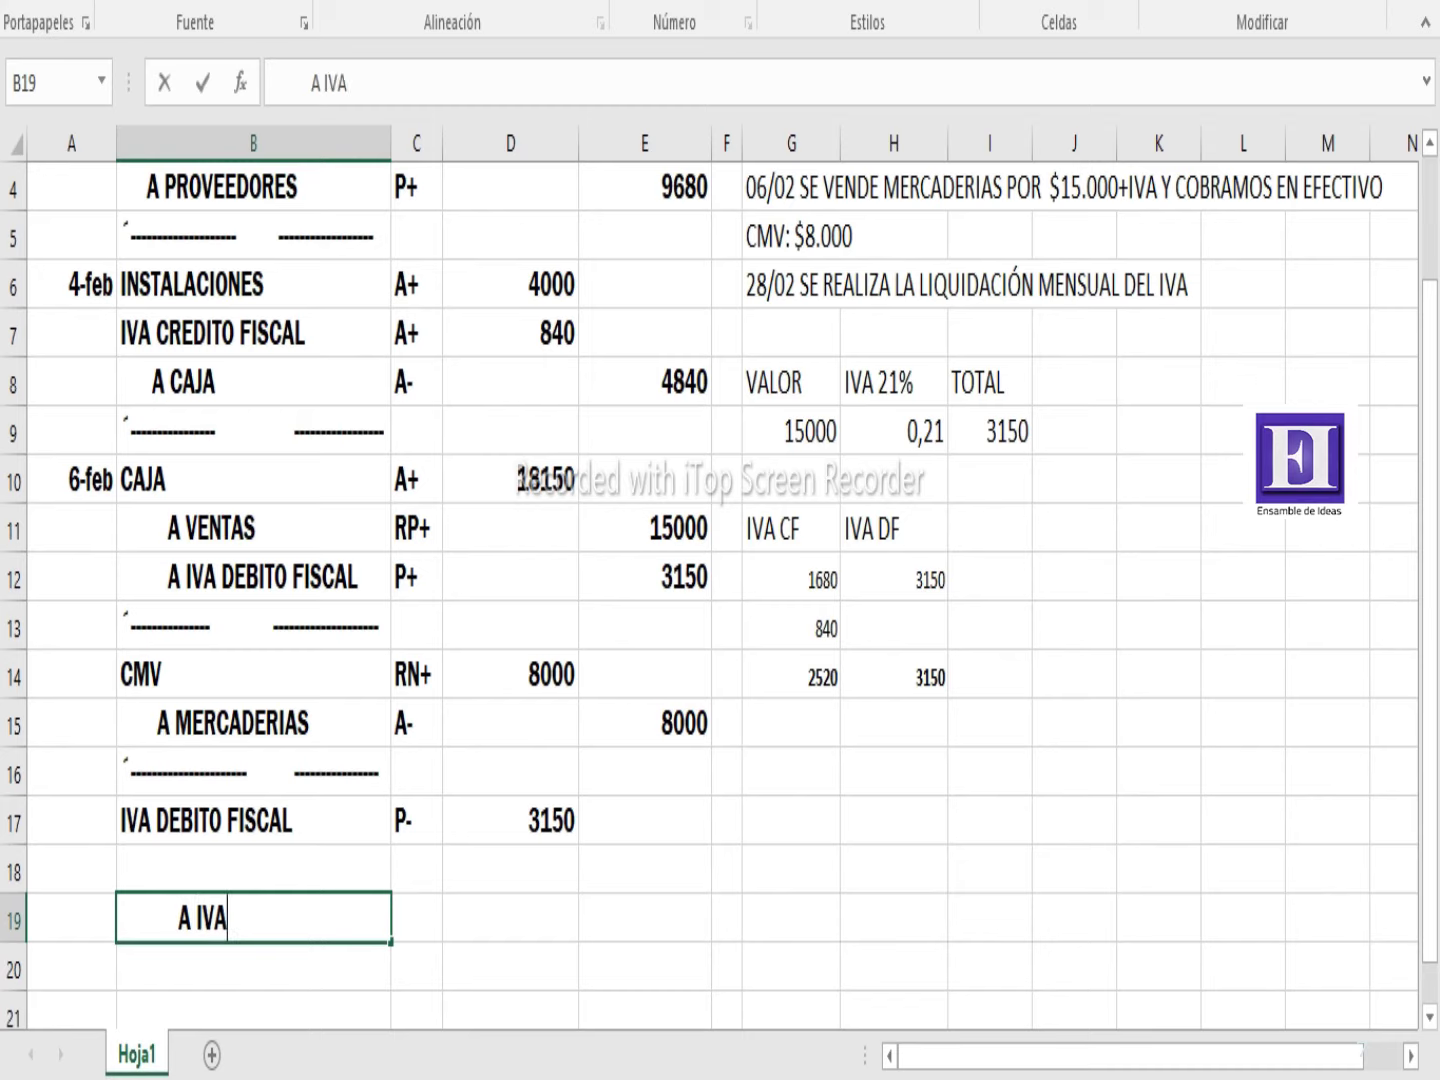
text( CREDITRO)
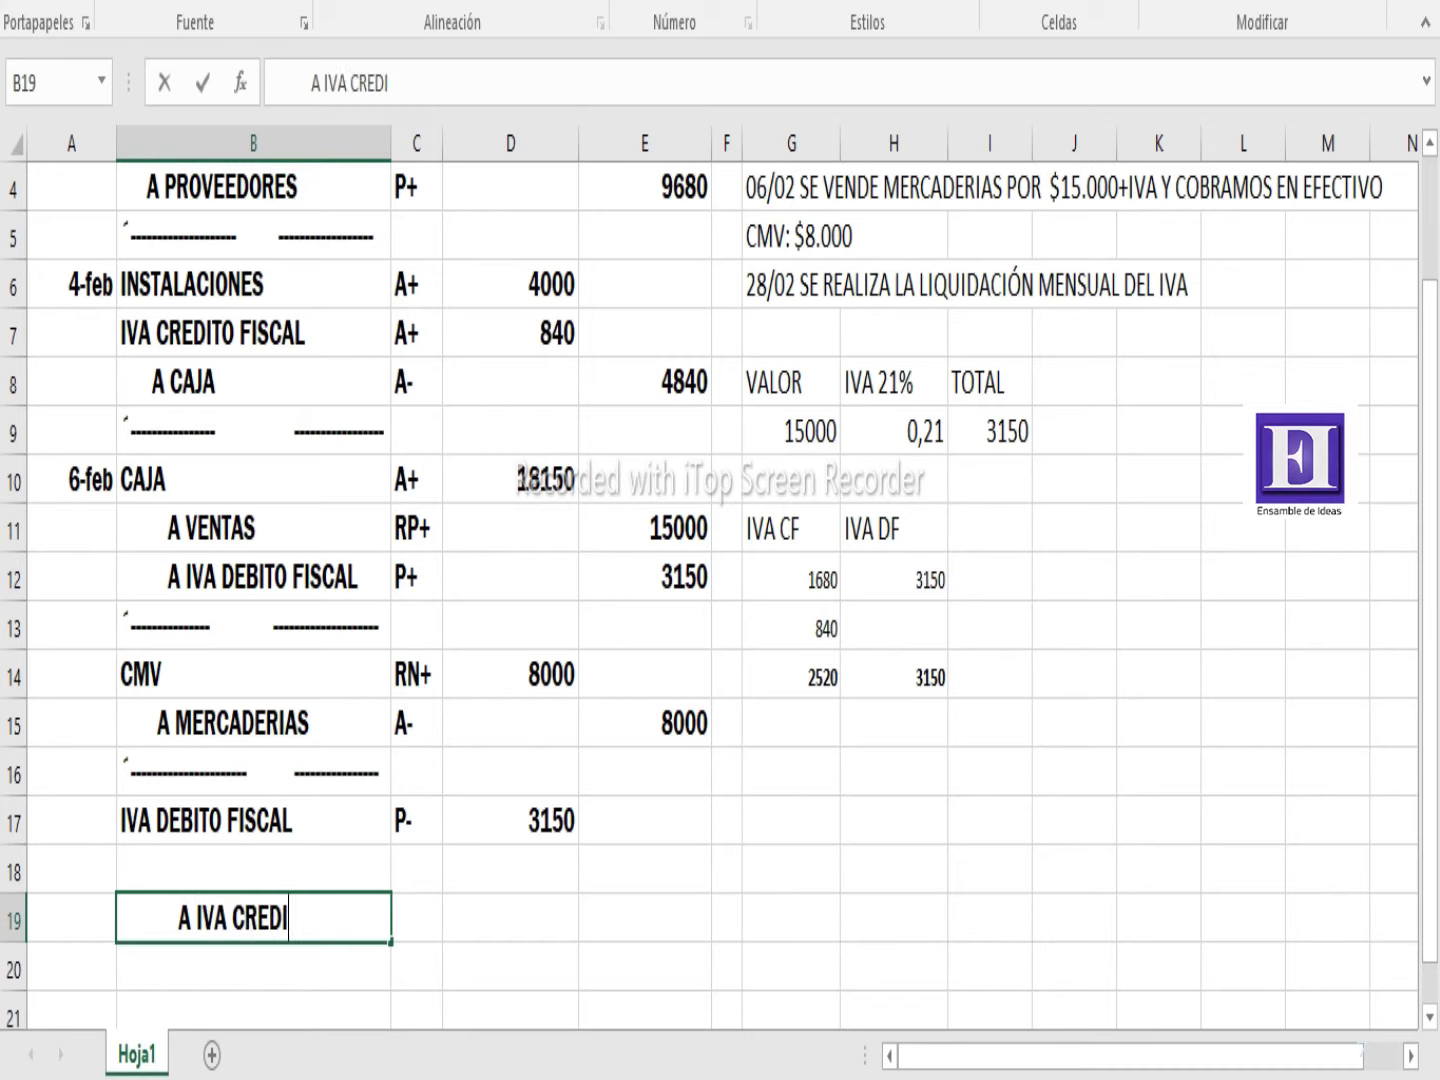
key(BackSpace)
key(BackSpace)
text(O FISCAL)
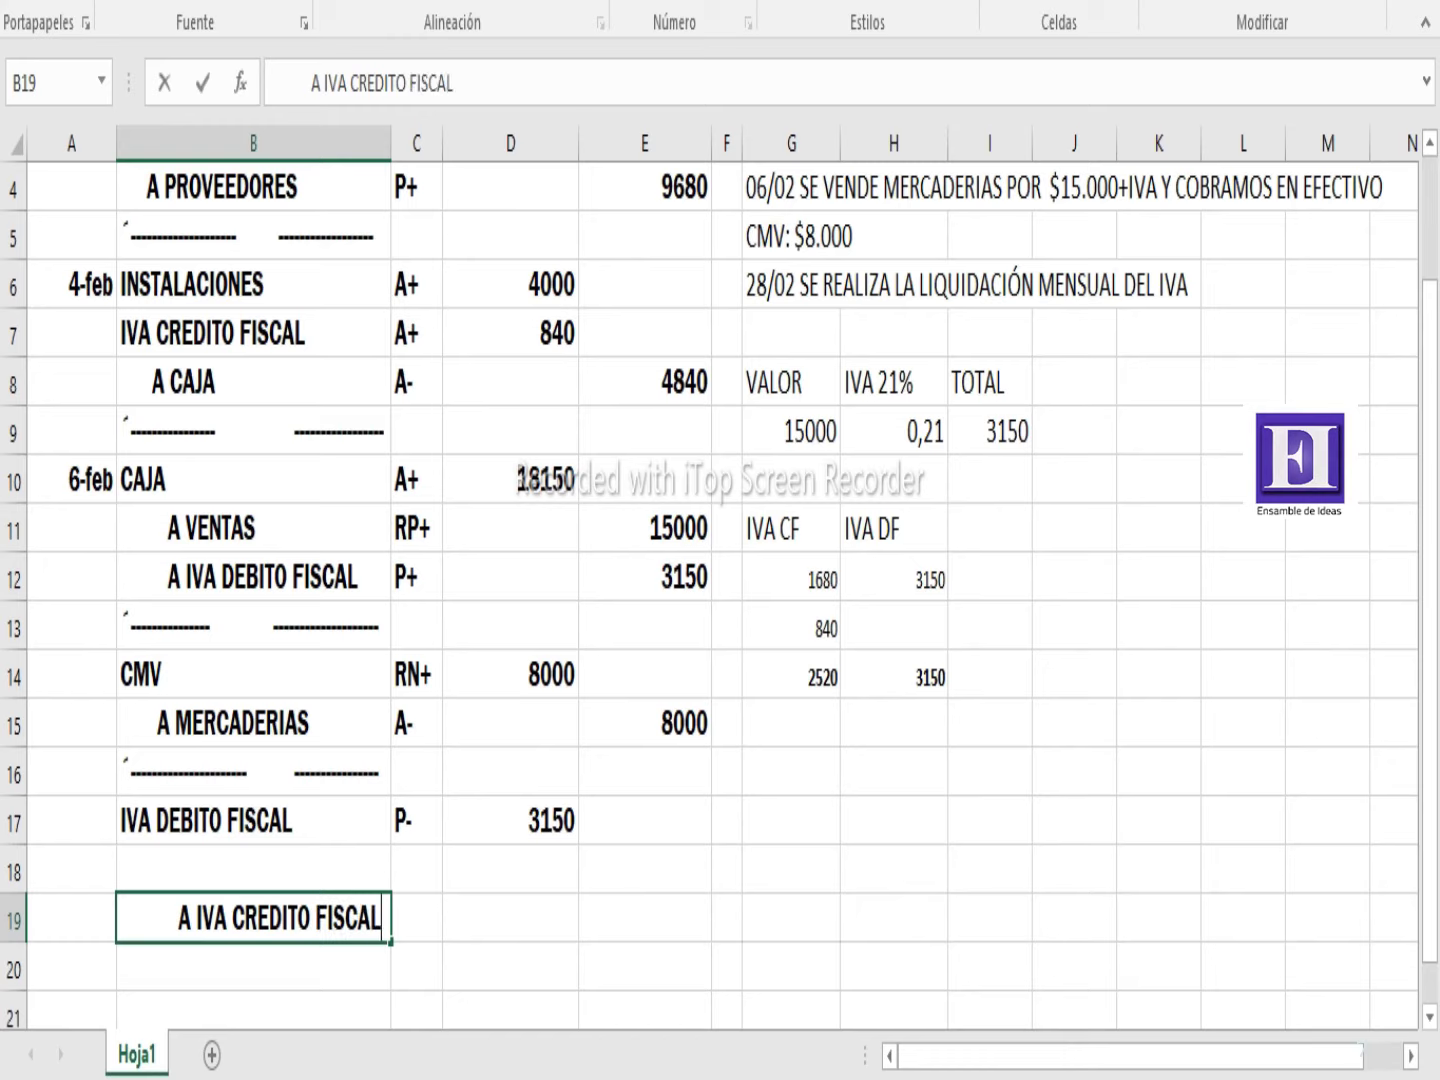
text(})
key(Return)
key(Right)
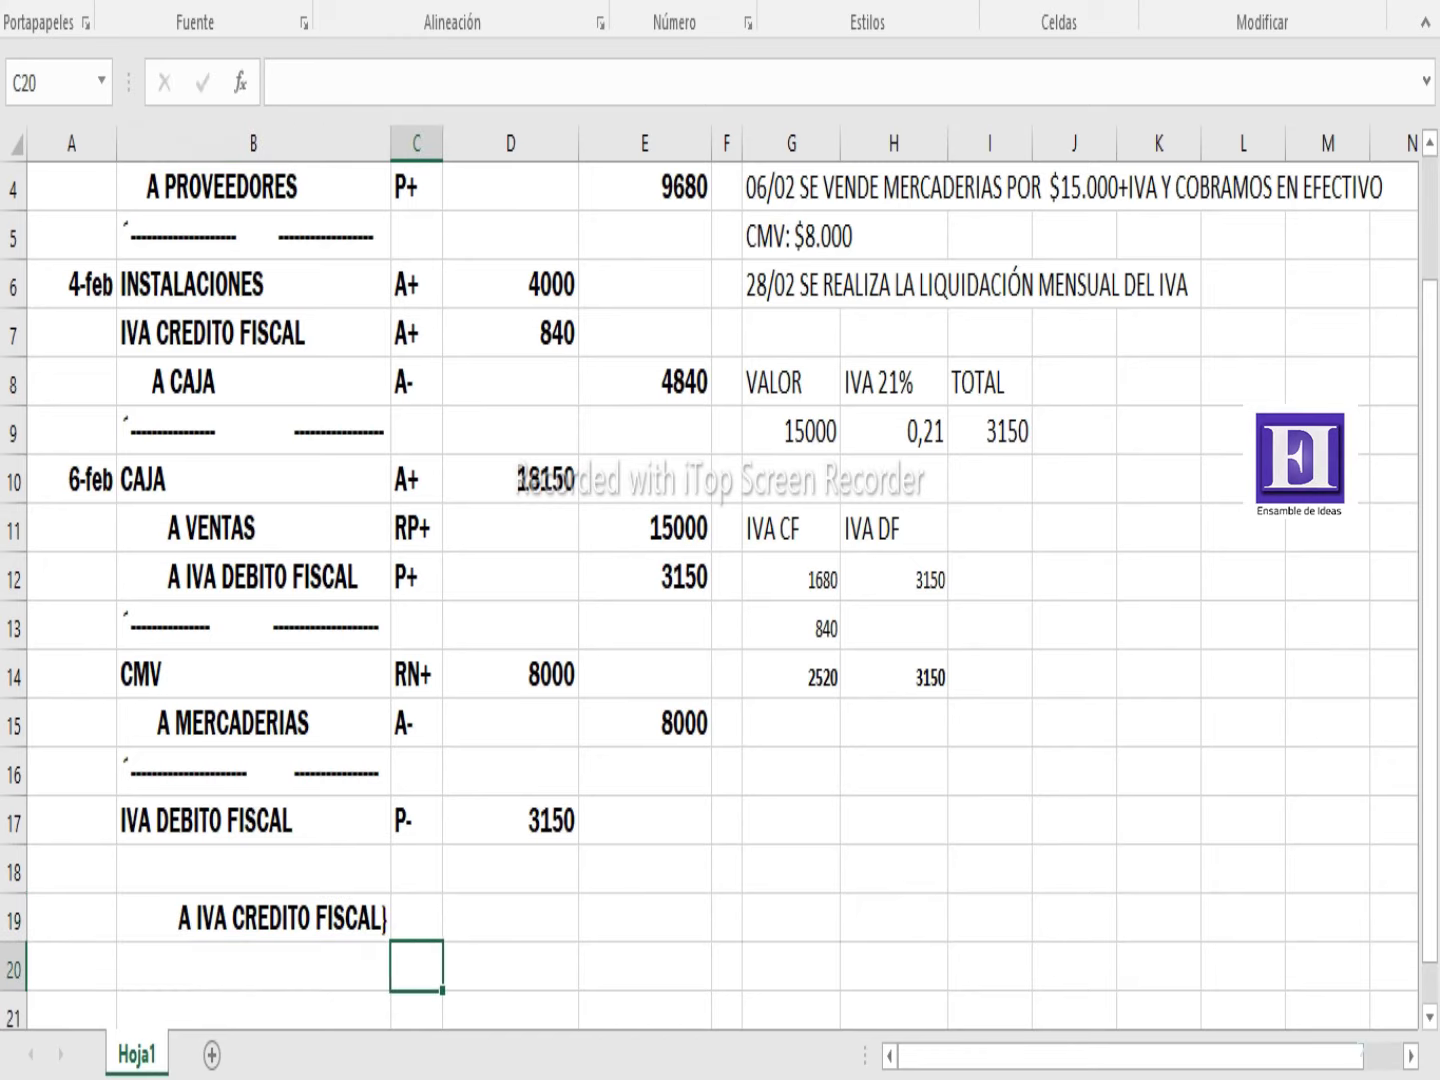
key(Up)
text(A-)
key(Right)
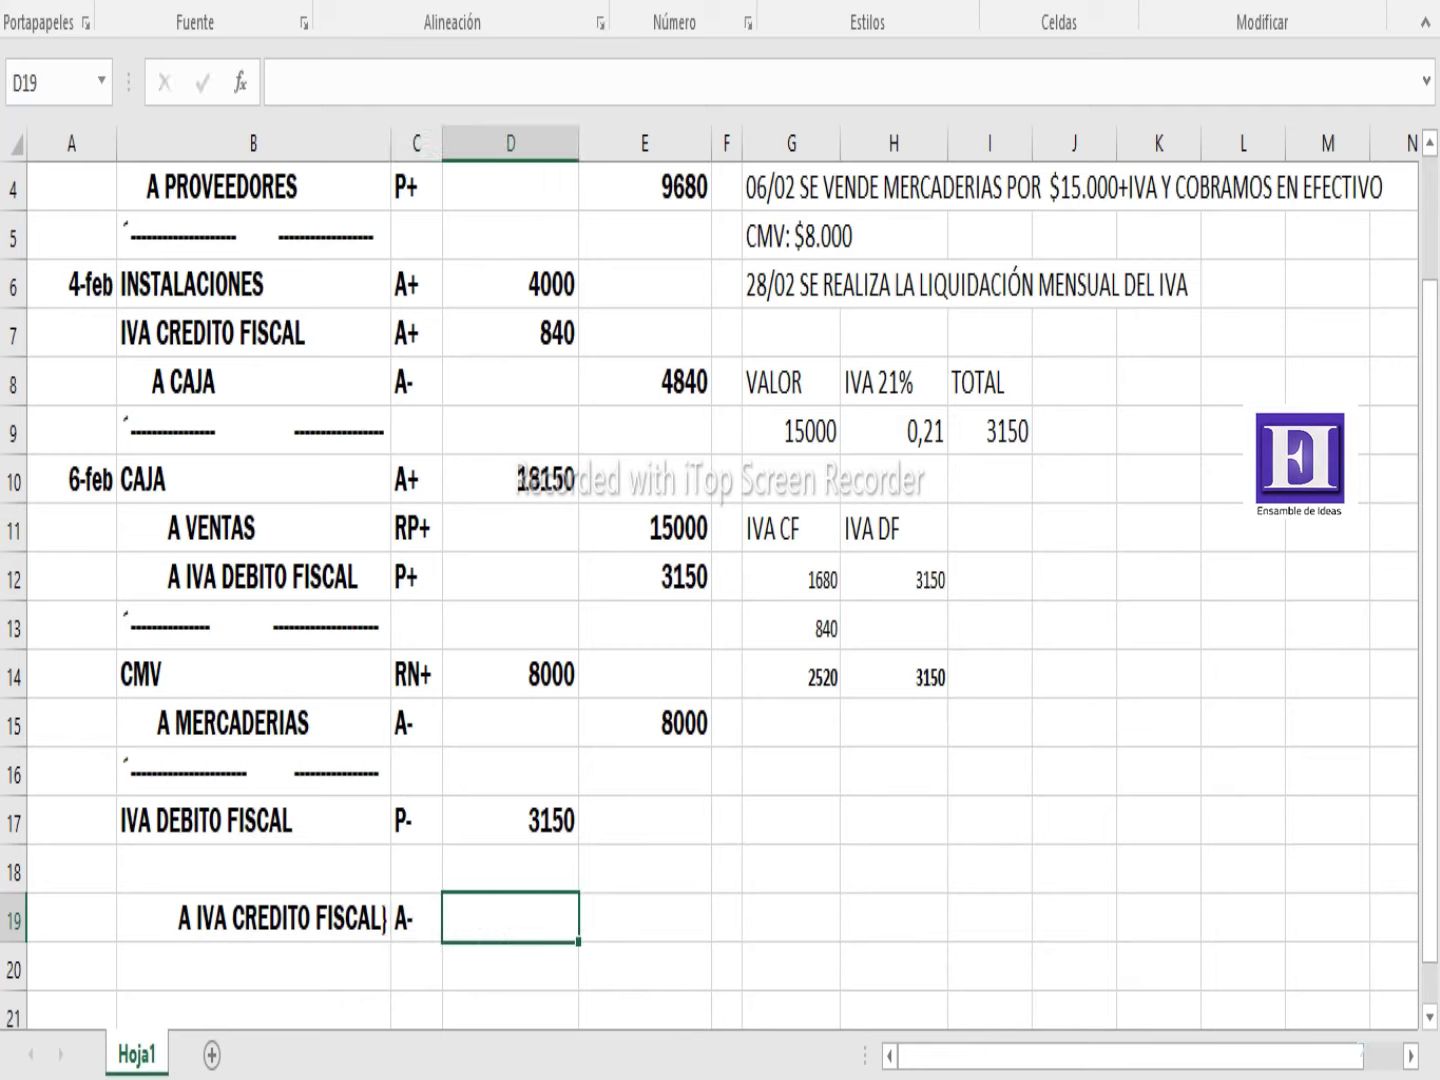
key(Left)
key(Left)
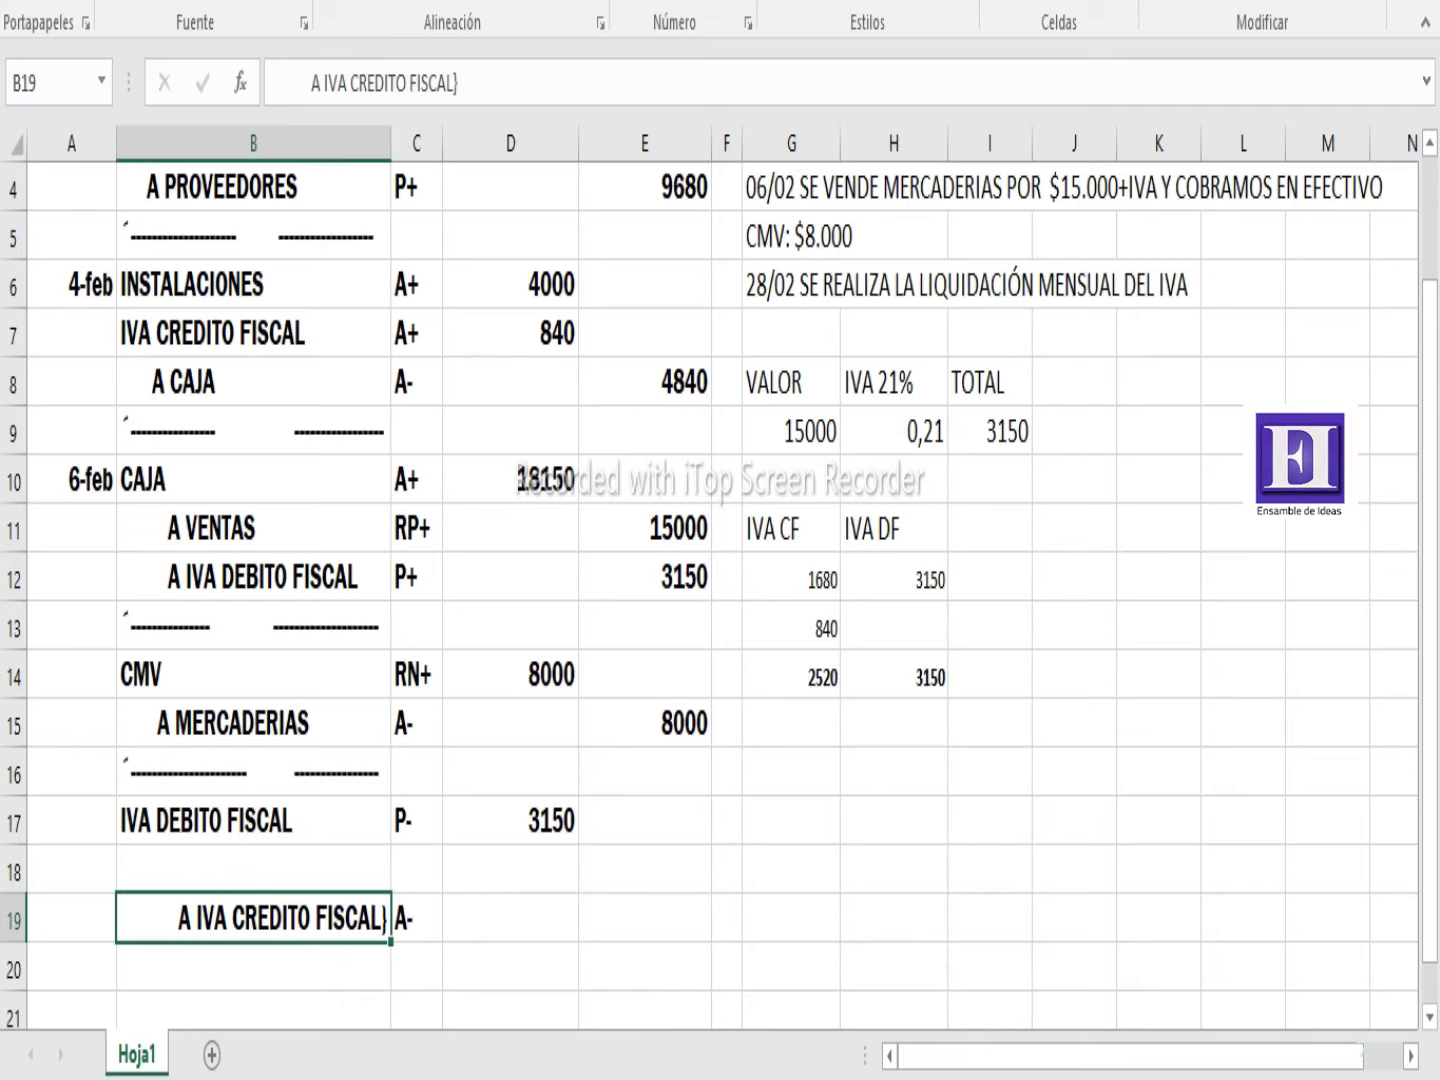
click(457, 83)
key(BackSpace)
key(Return)
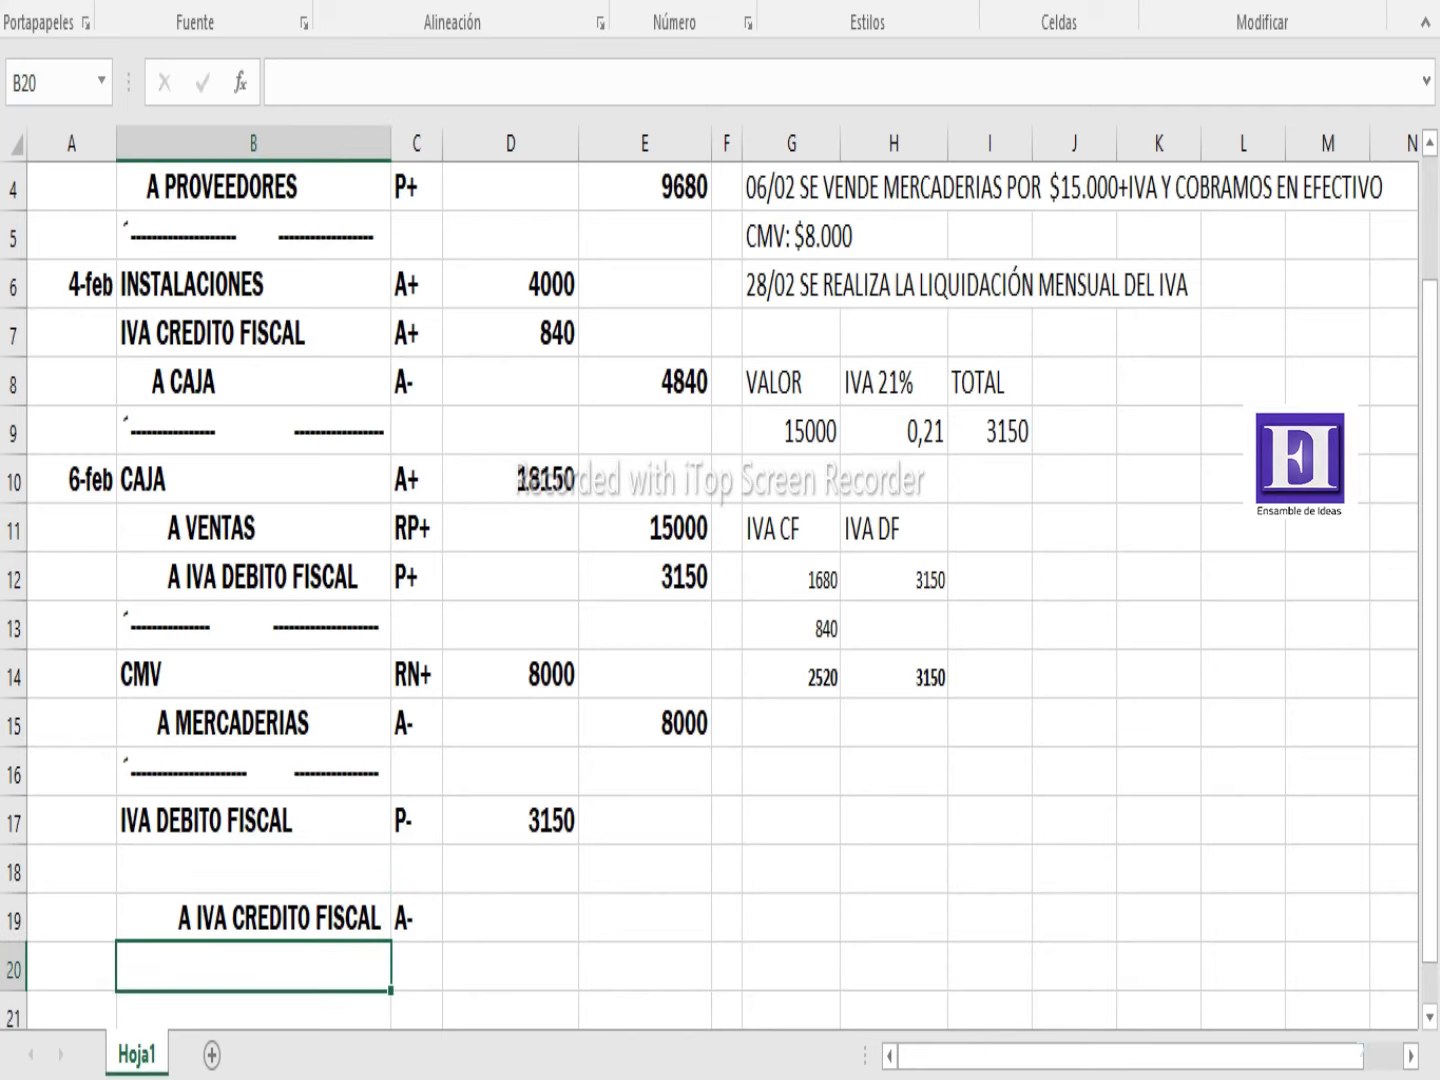
Enter the 2520 credit in E19, matching the IVA CF total
click(644, 919)
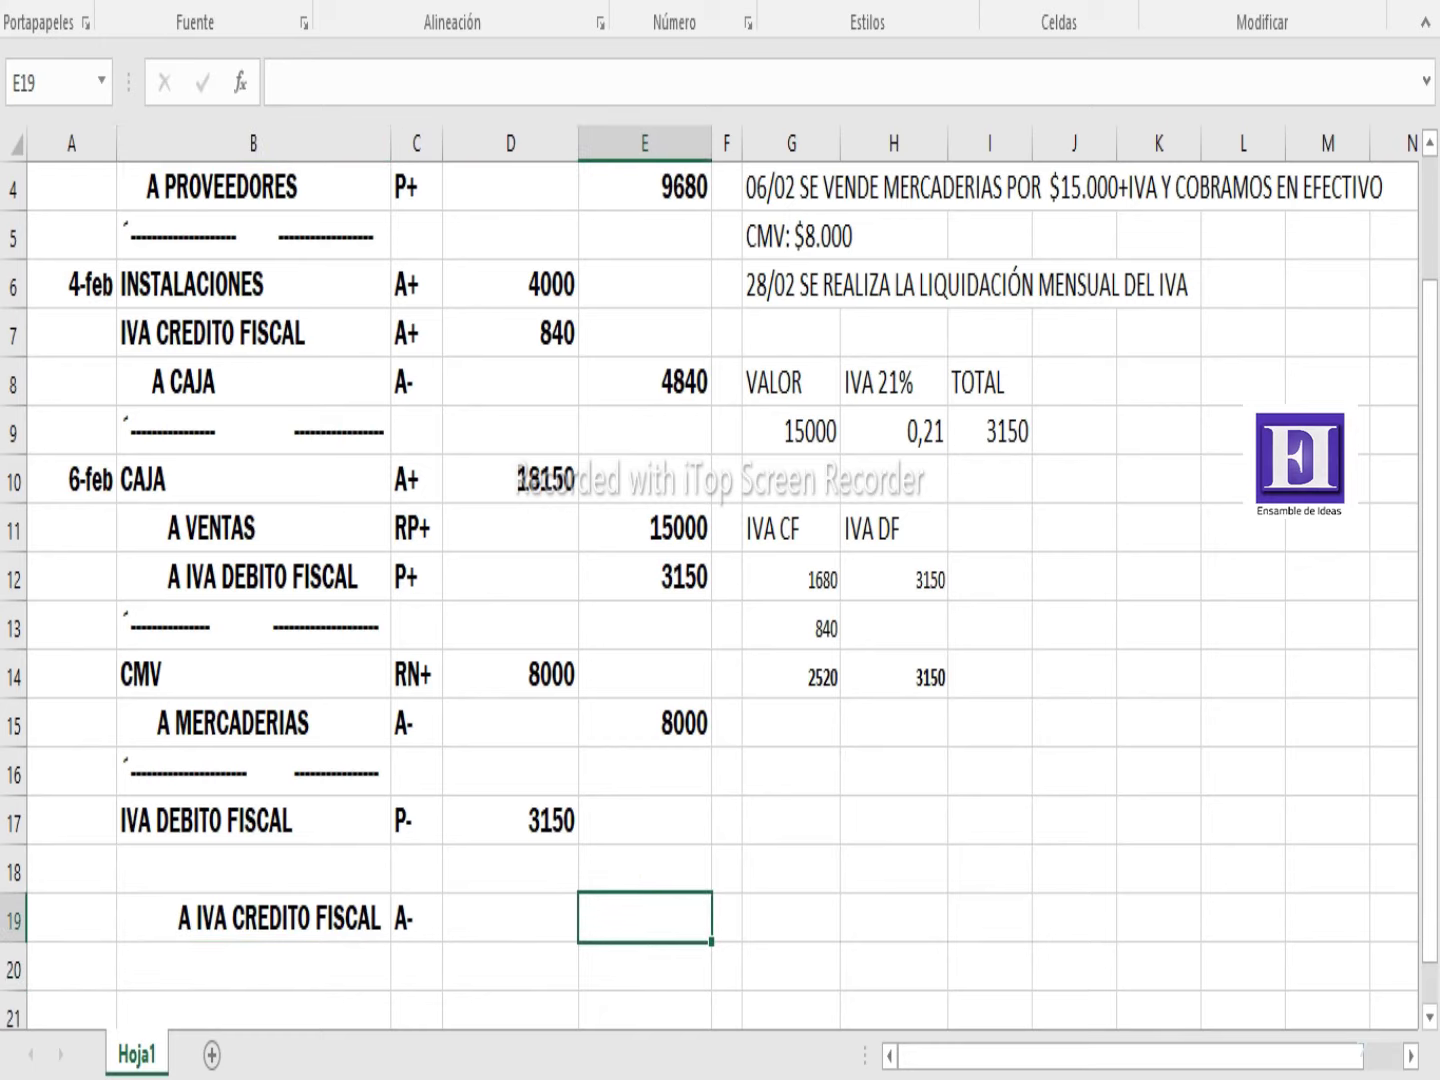
click(791, 675)
click(644, 918)
text(2520)
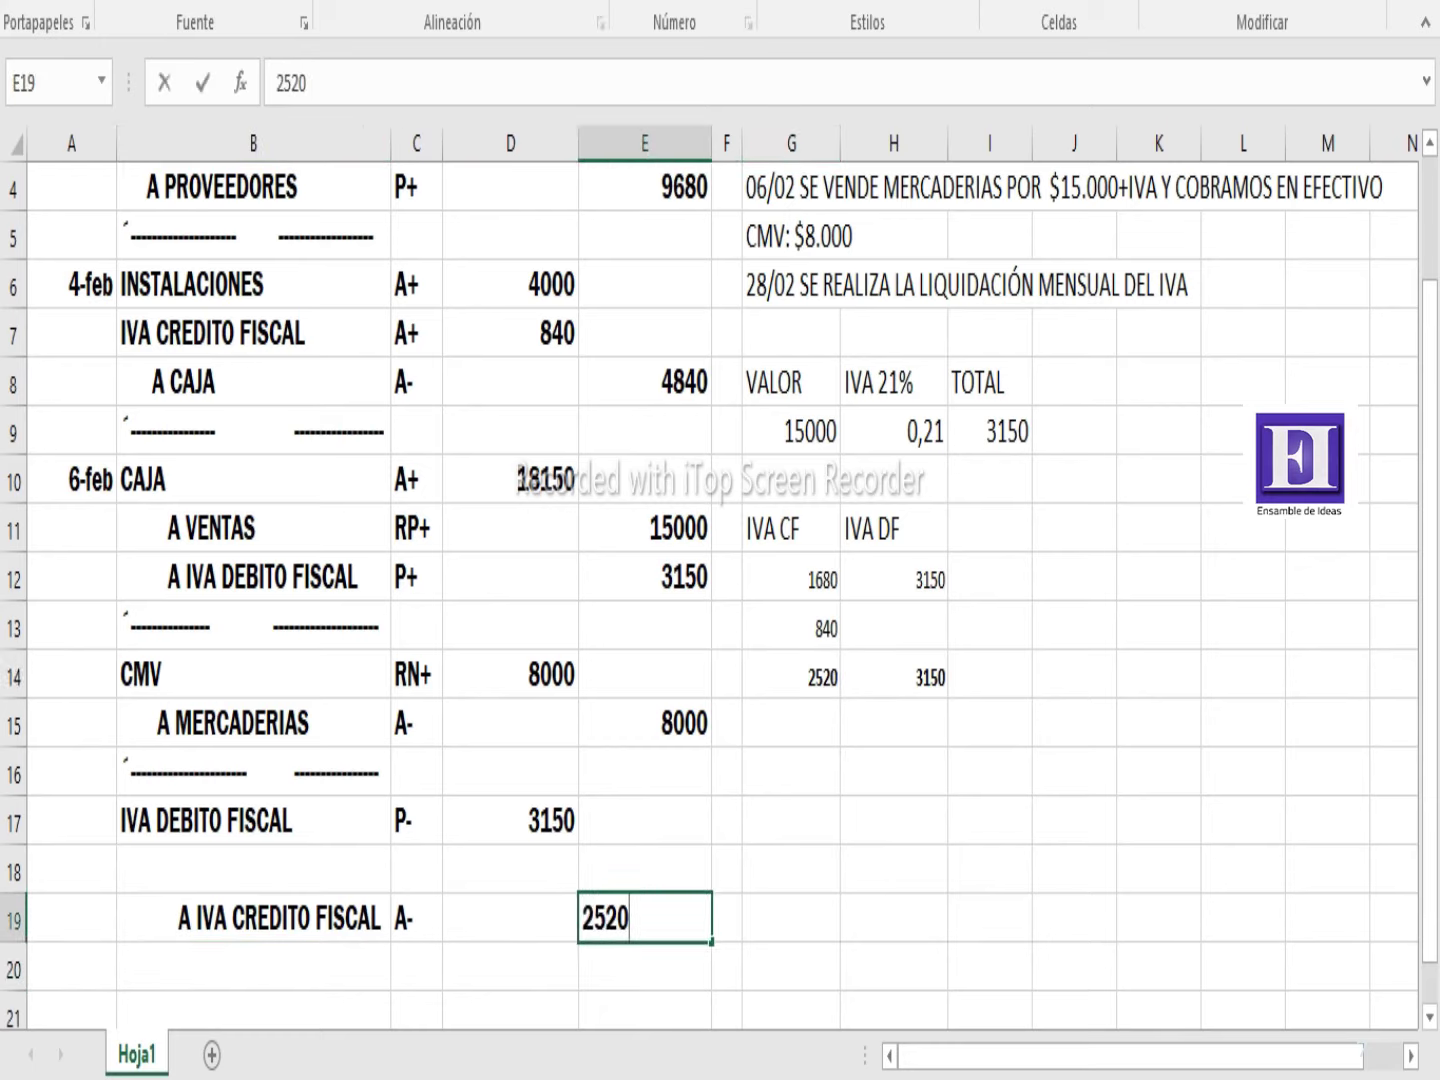
key(Right)
key(Right)
key(Right)
key(Up)
key(Up)
key(Left)
key(Up)
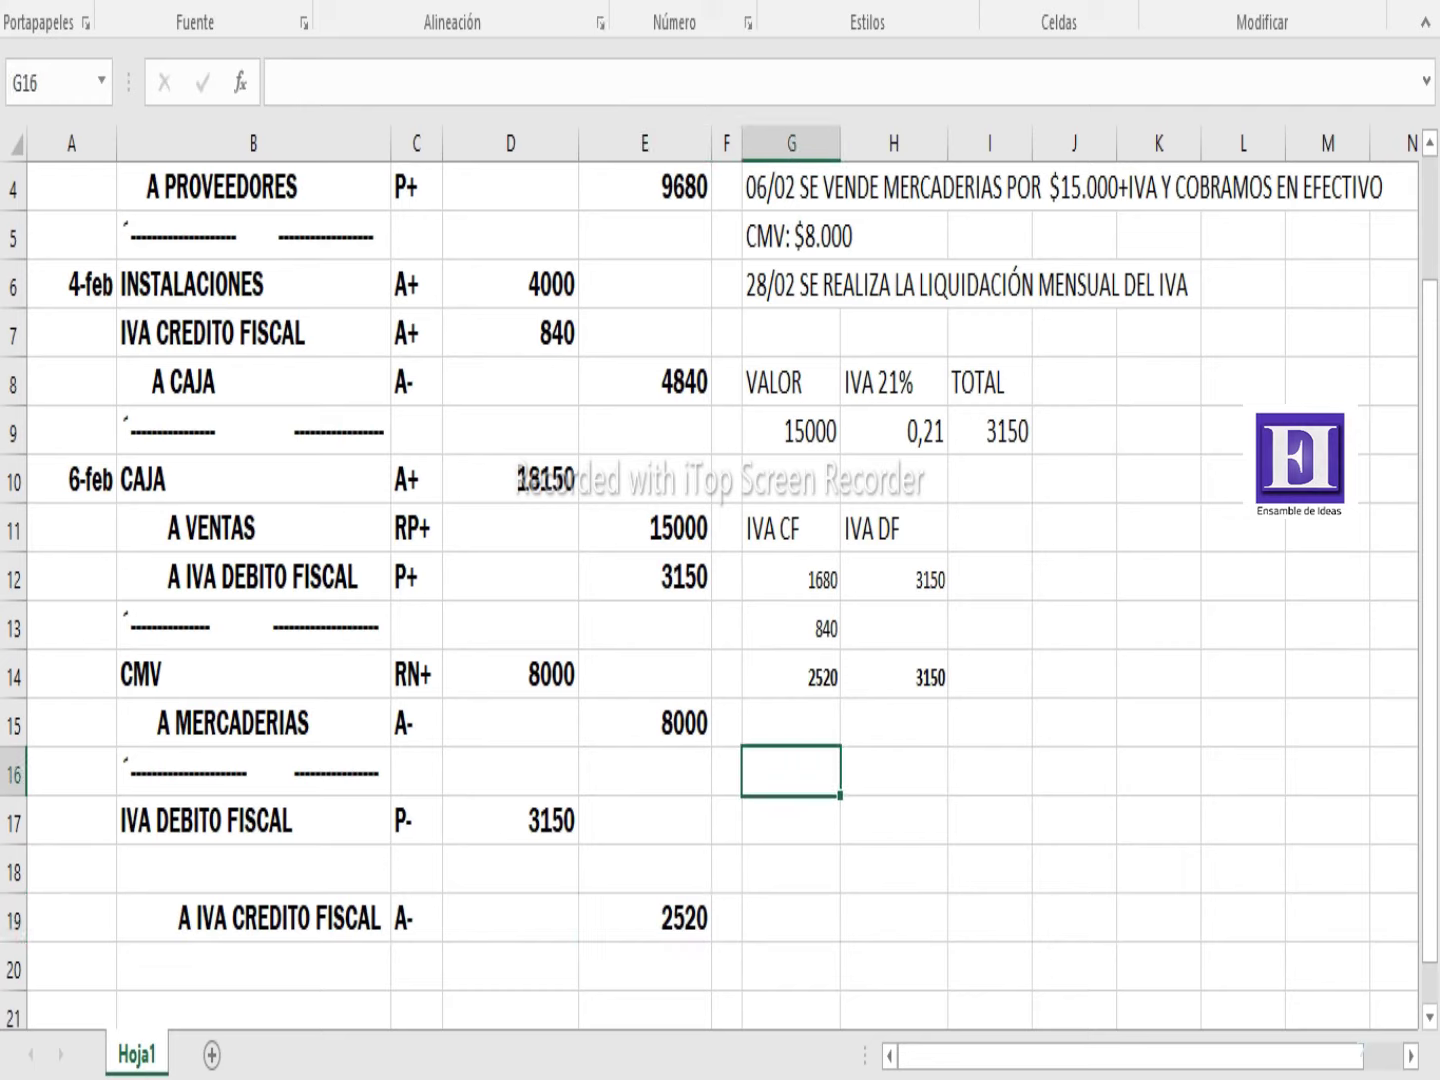
Note 'IVA DF > IVA CF IVA A PAGAR P+' in G17 and compute +3150-2520 below
key(Down)
text(IVA CF)
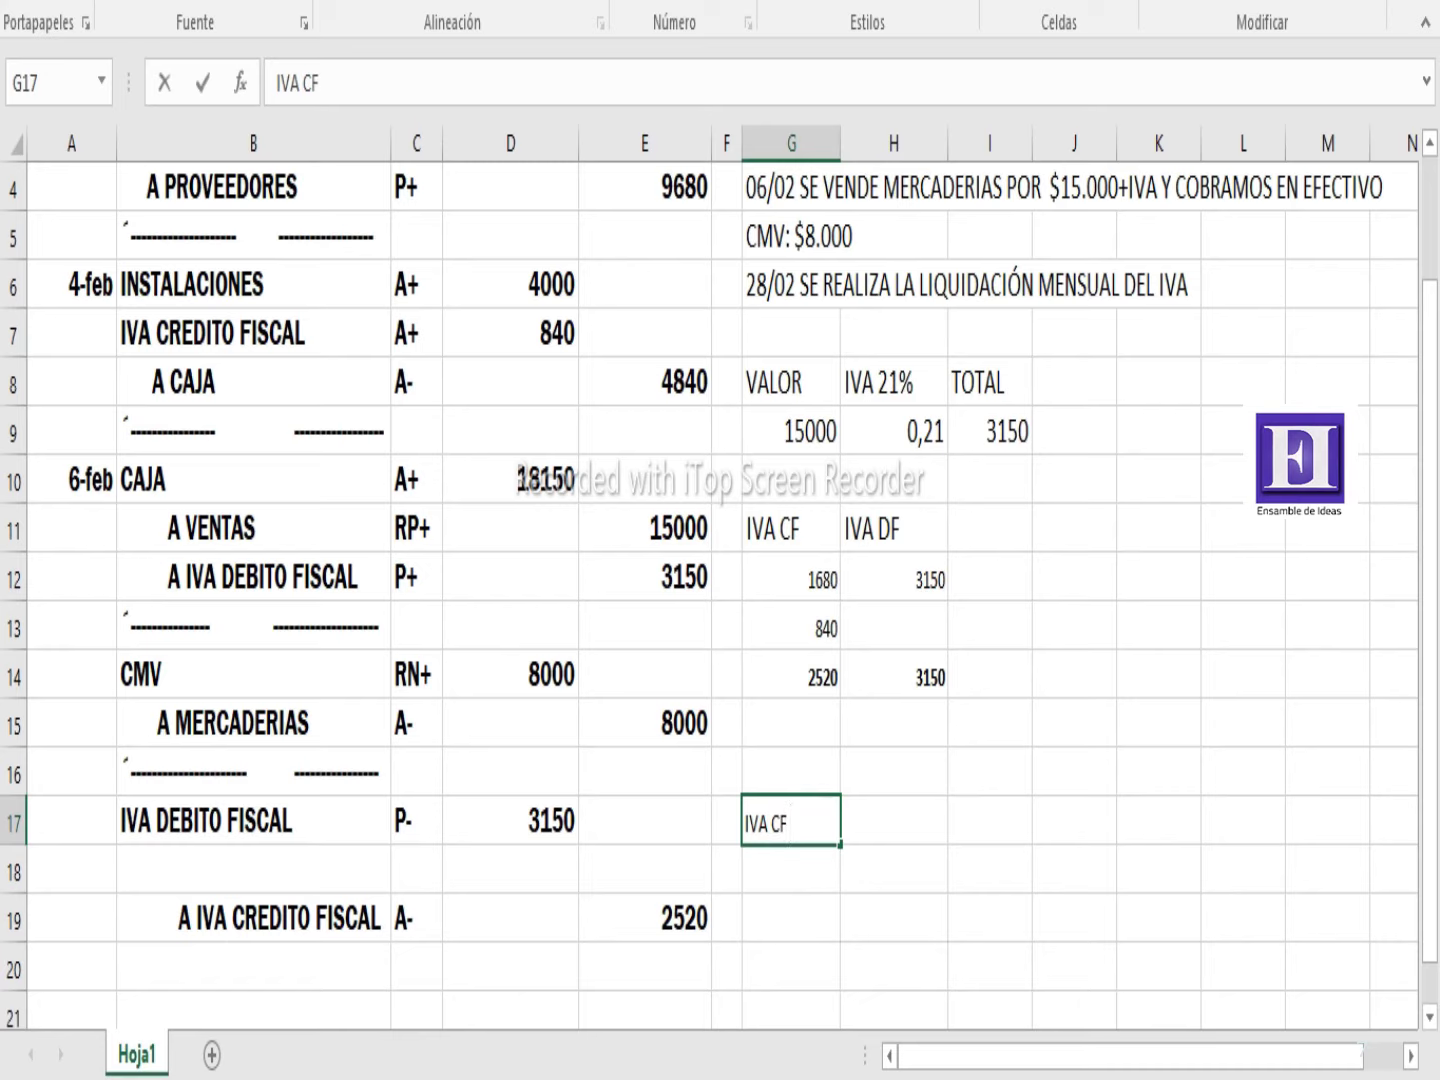
text( > IVA DF)
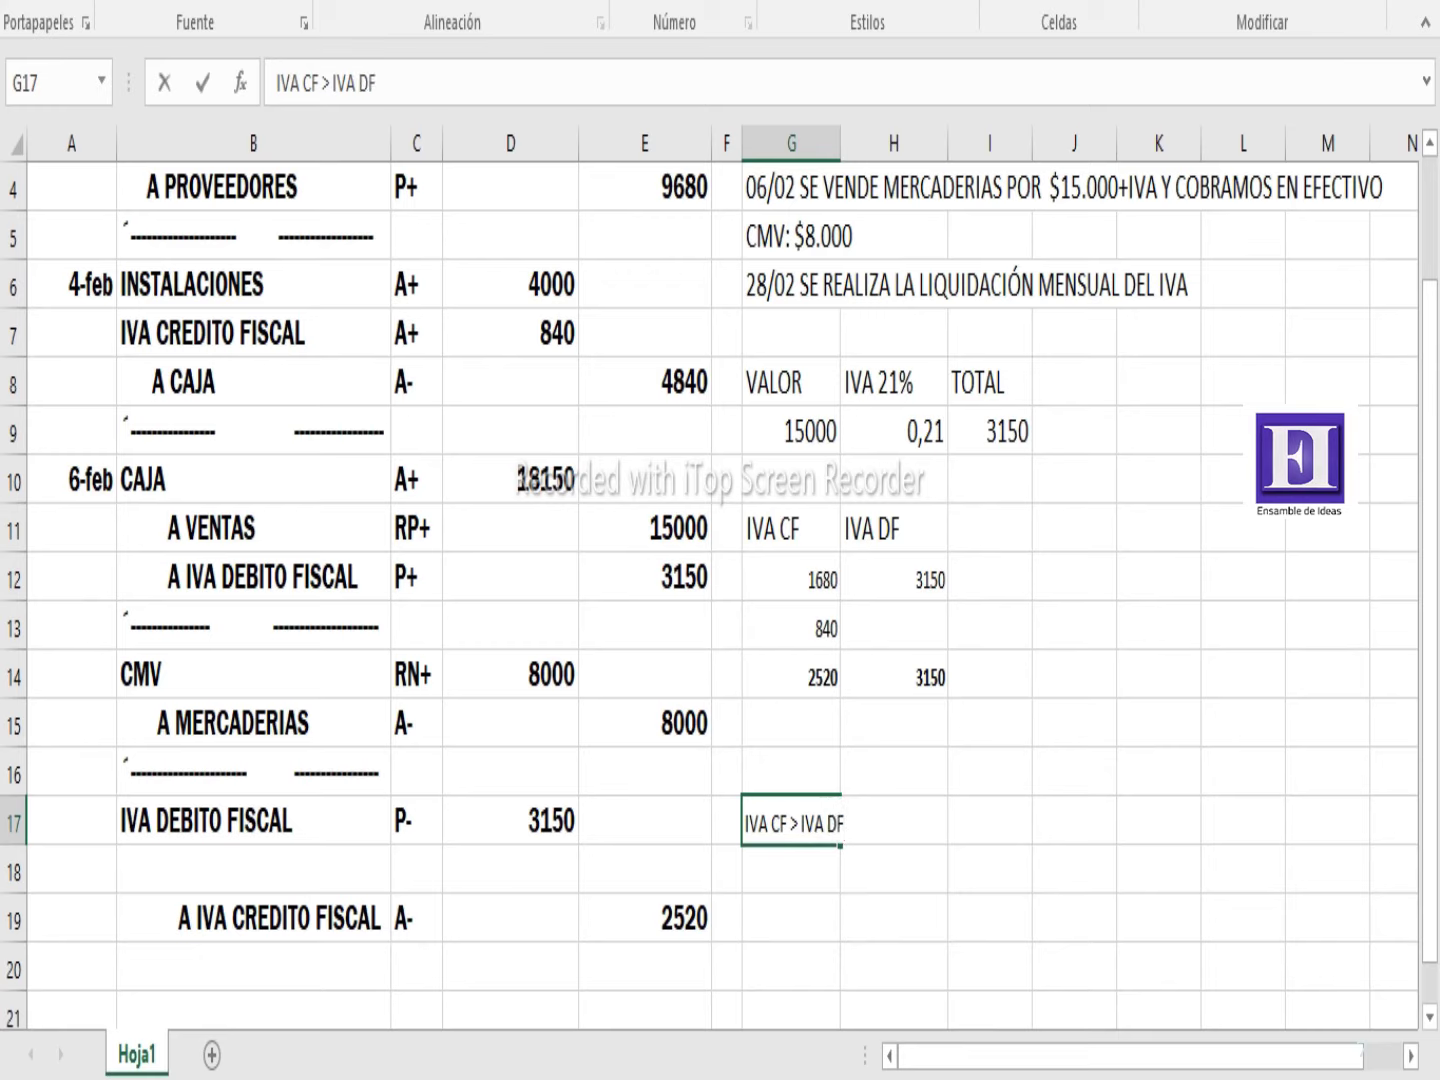
key(BackSpace)
key(BackSpace)
key(BackSpace)
key(BackSpace)
key(BackSpace)
key(BackSpace)
key(BackSpace)
key(BackSpace)
key(BackSpace)
key(BackSpace)
key(BackSpace)
key(BackSpace)
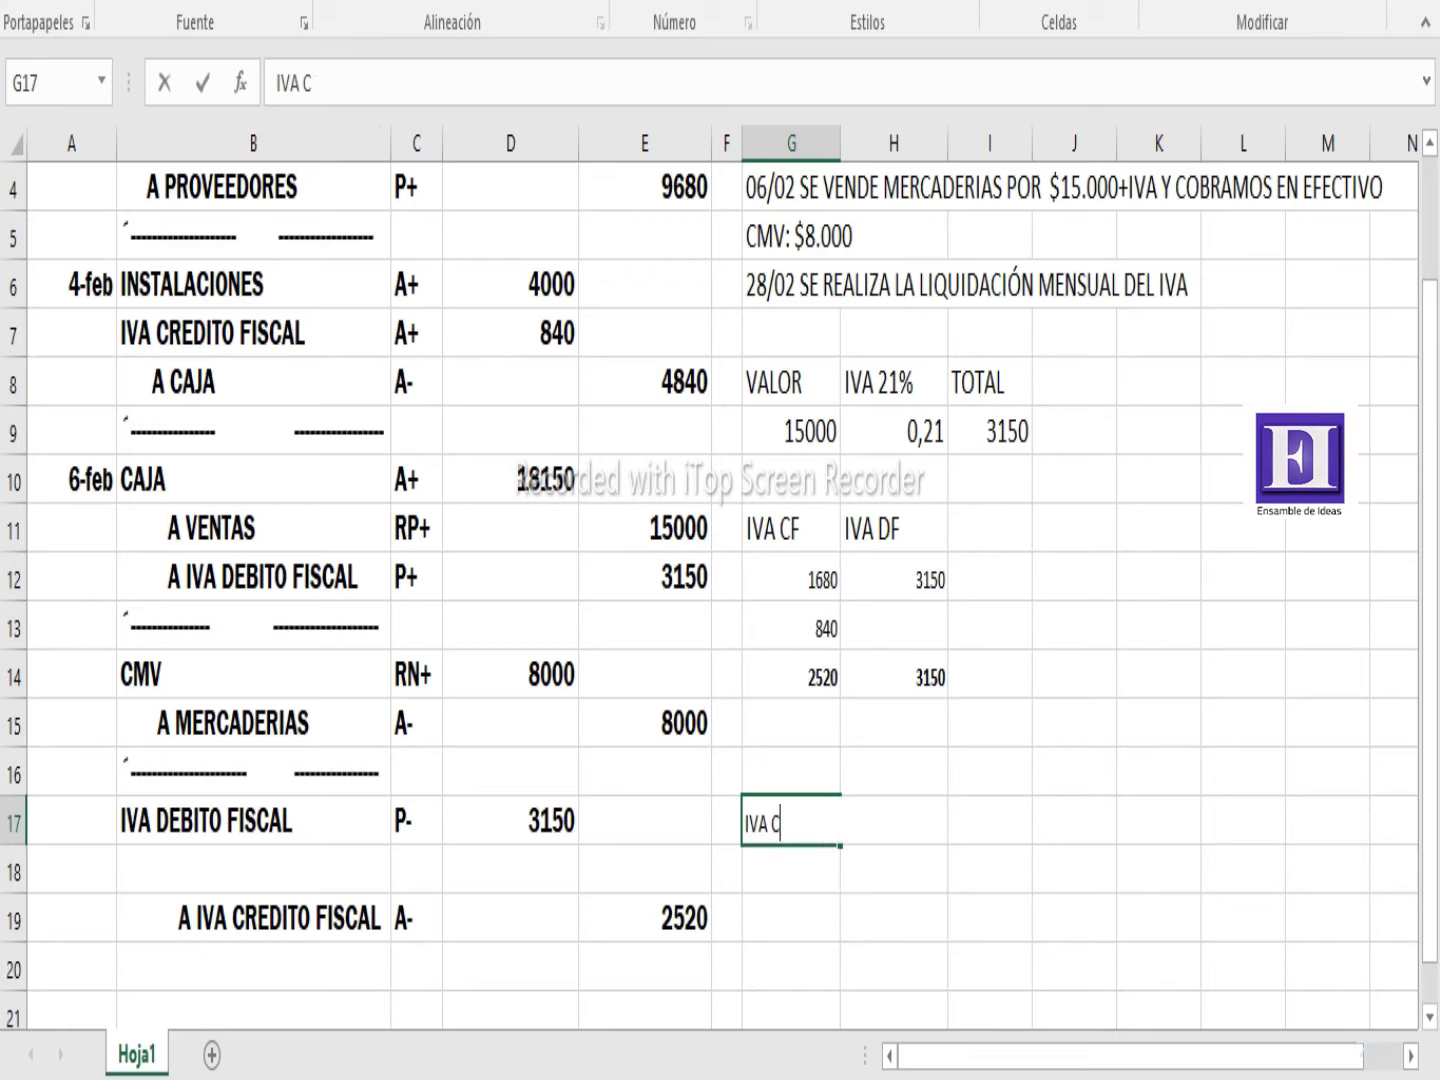
text(DF > IVA CF)
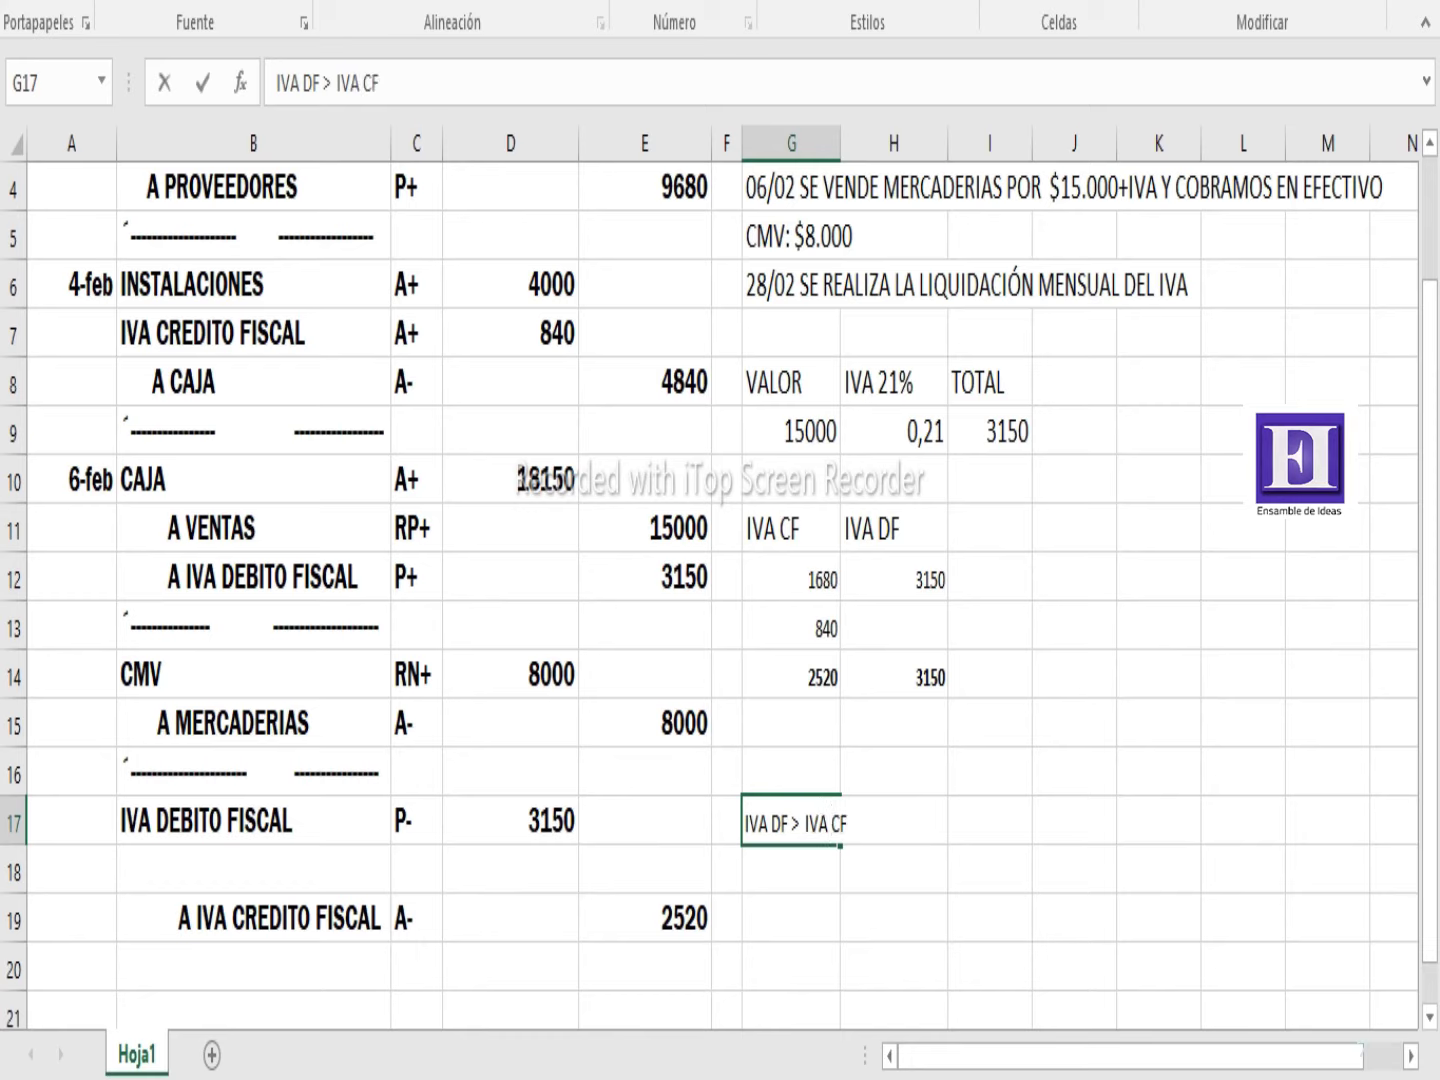
text(   IVA A PAGAR)
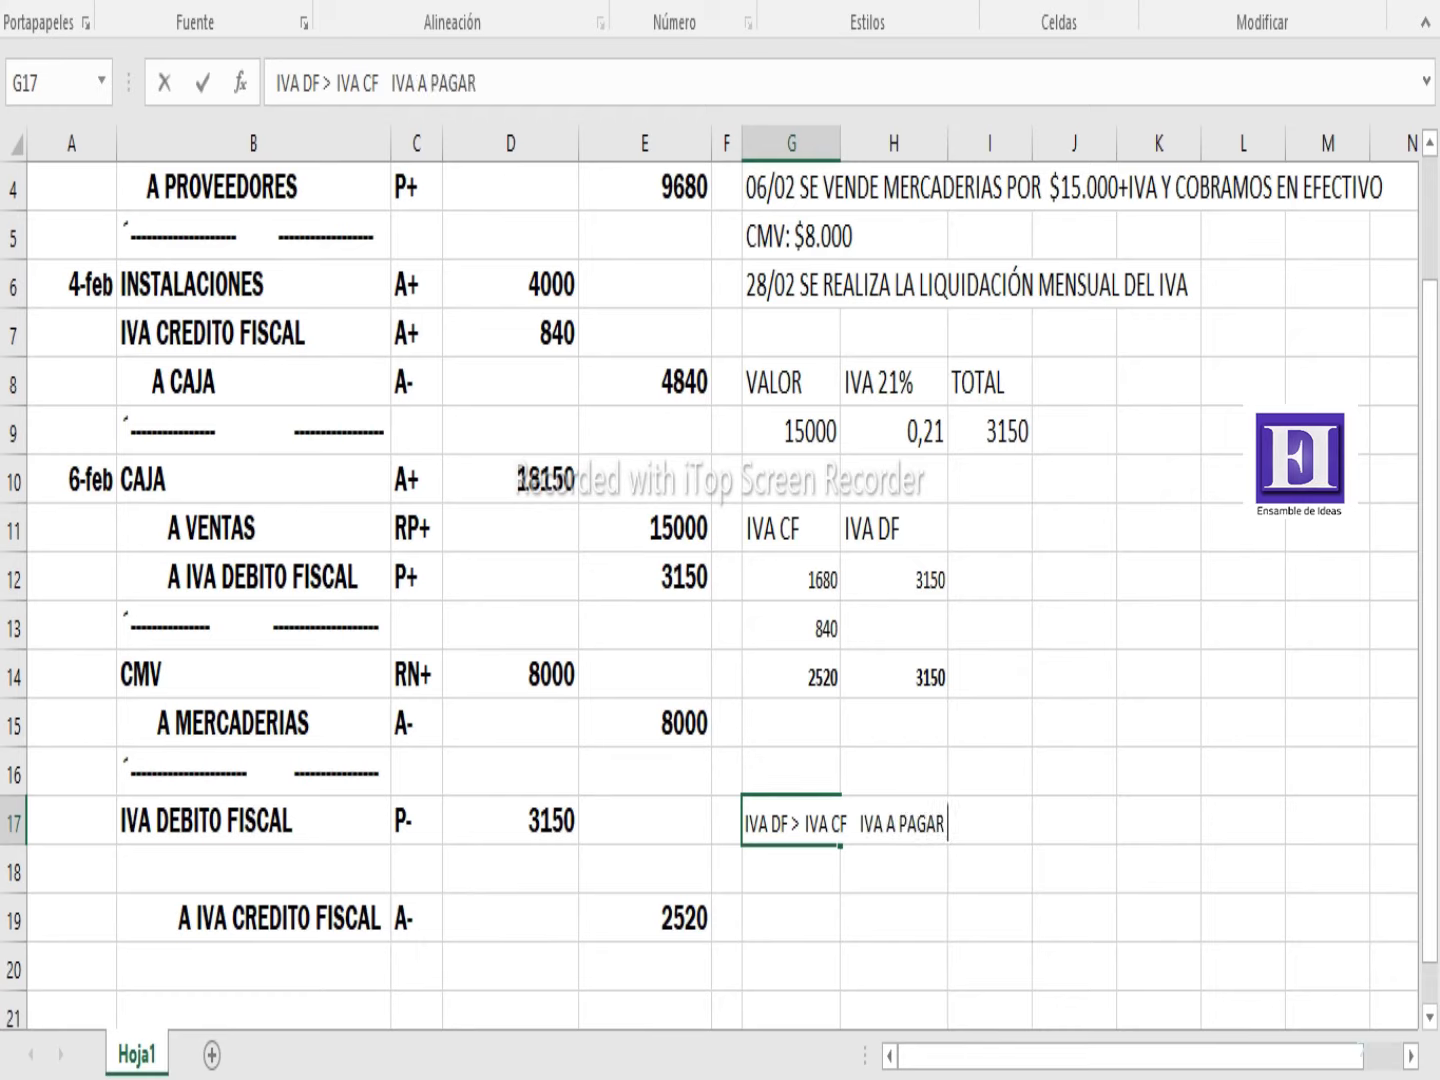
text( P+)
key(Return)
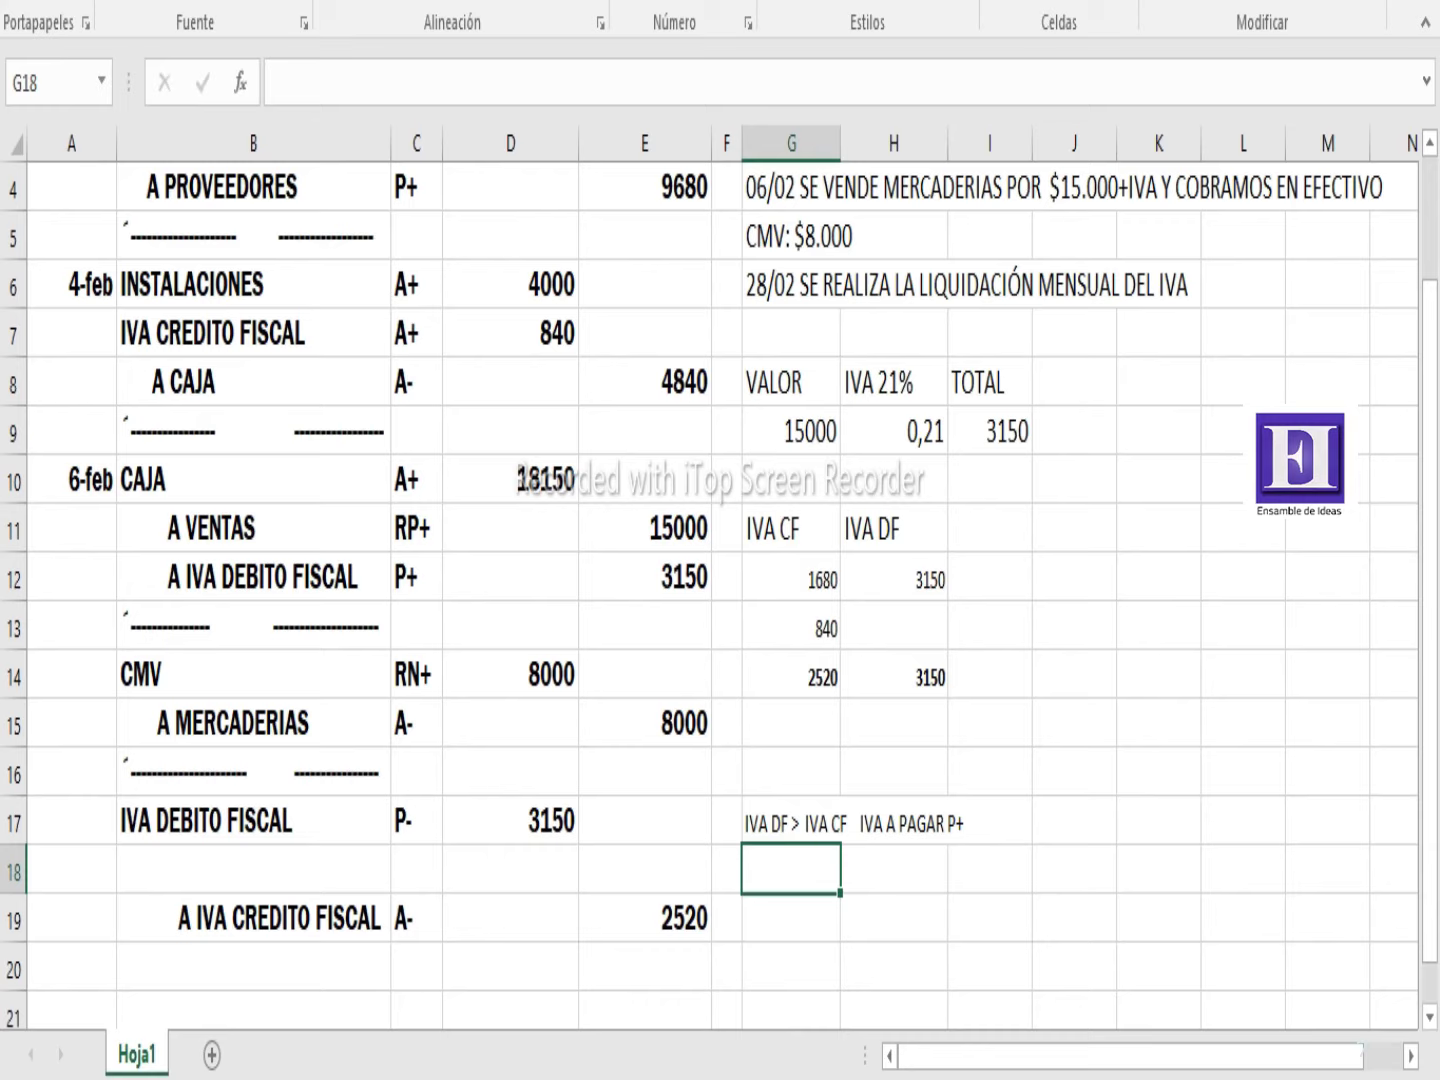
text(+3)
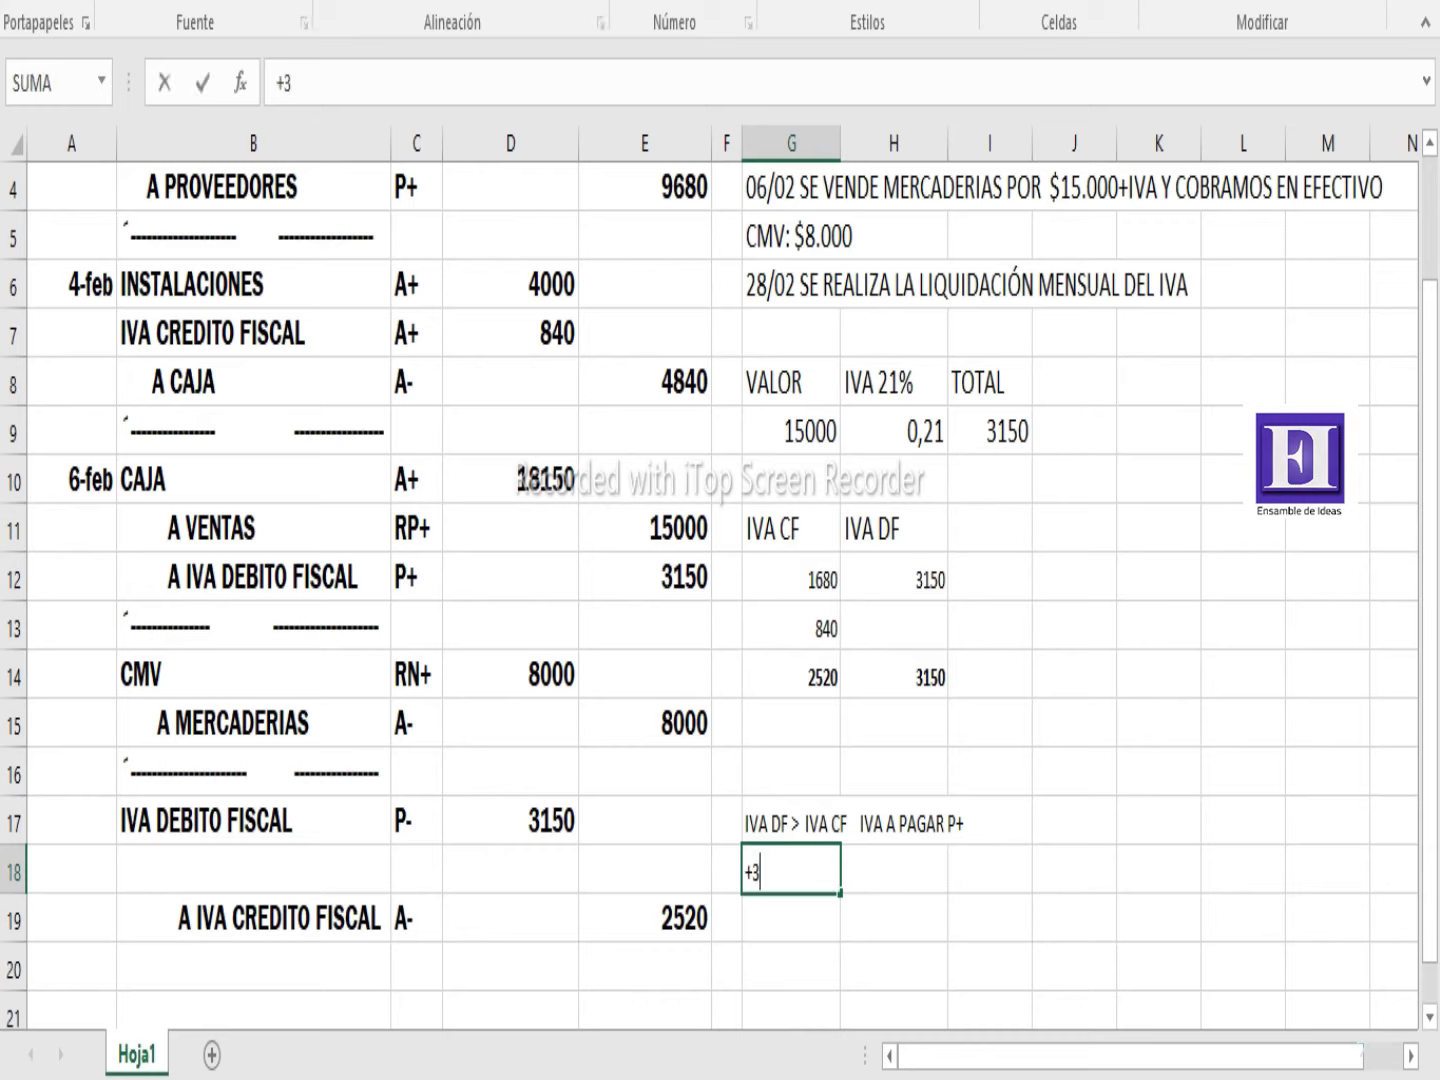
text(150-2520)
key(Return)
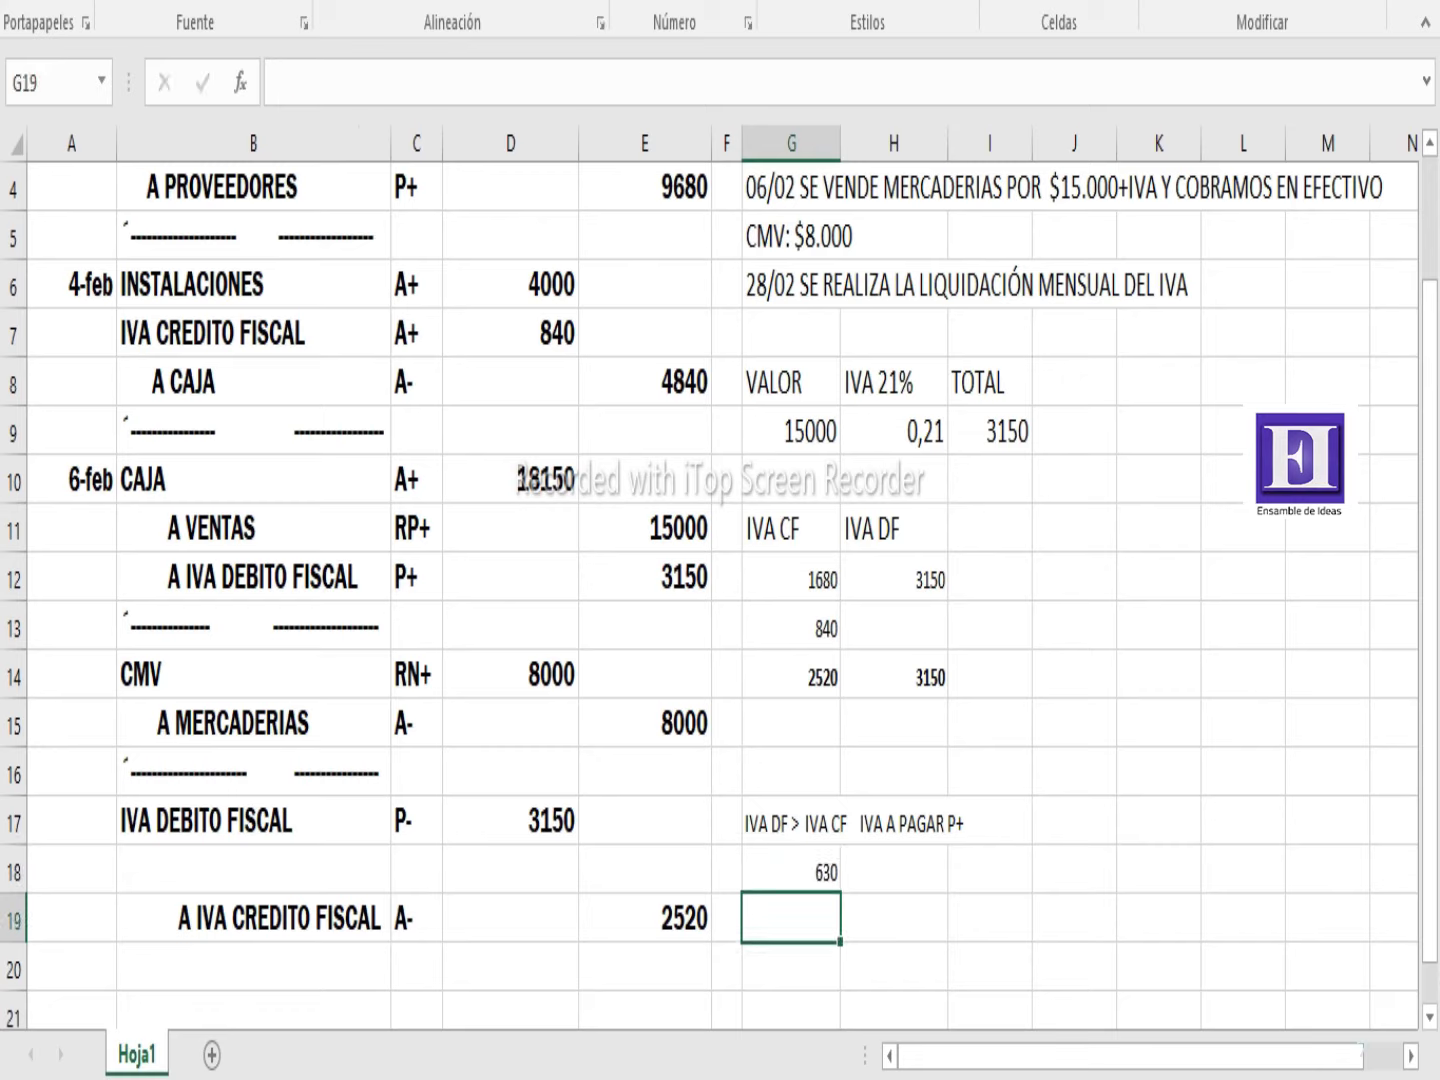
Make the note and 630 result in G17:H18 bold at font size 14
drag(790, 820, 896, 868)
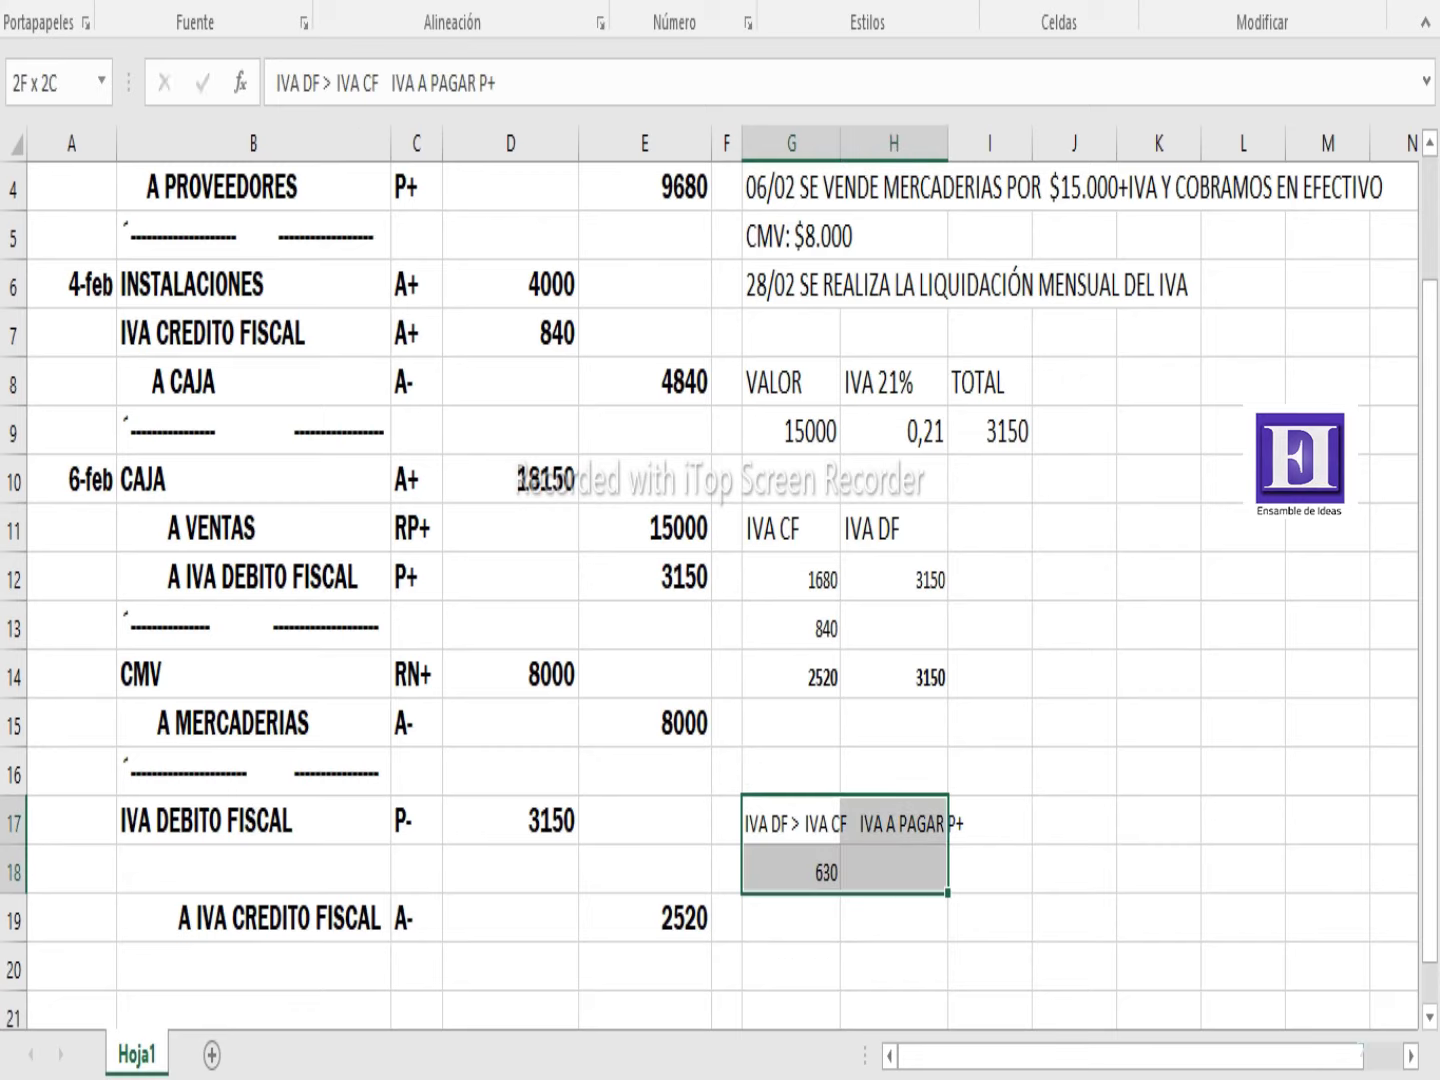
key(ctrl+n)
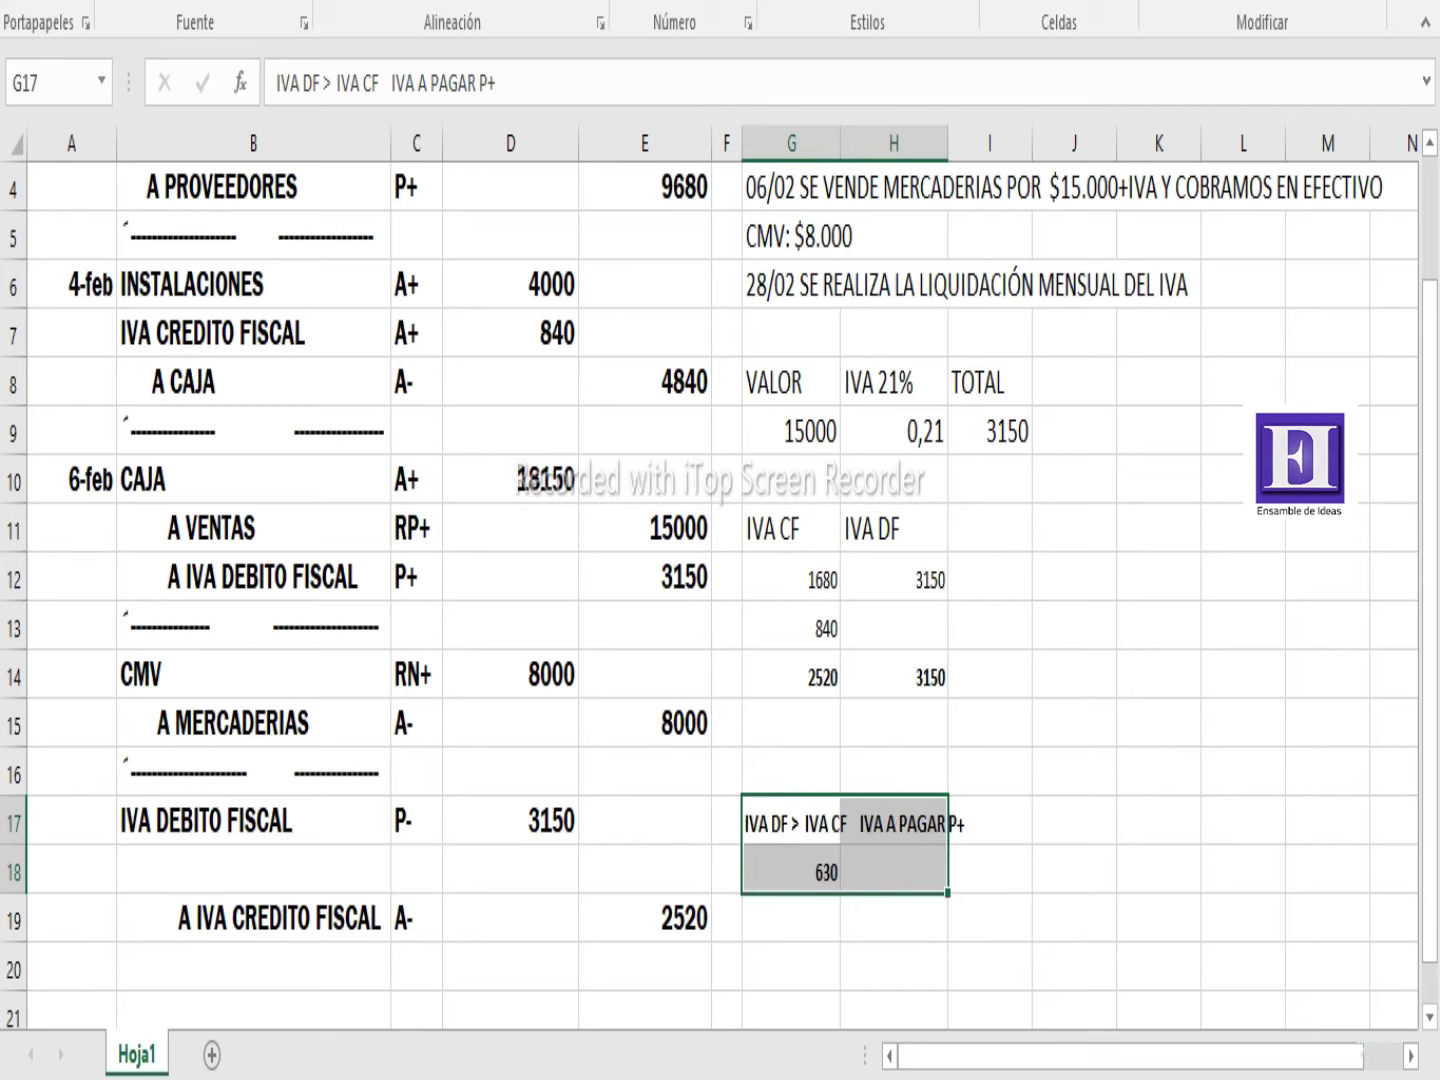
click(253, 1)
click(230, 128)
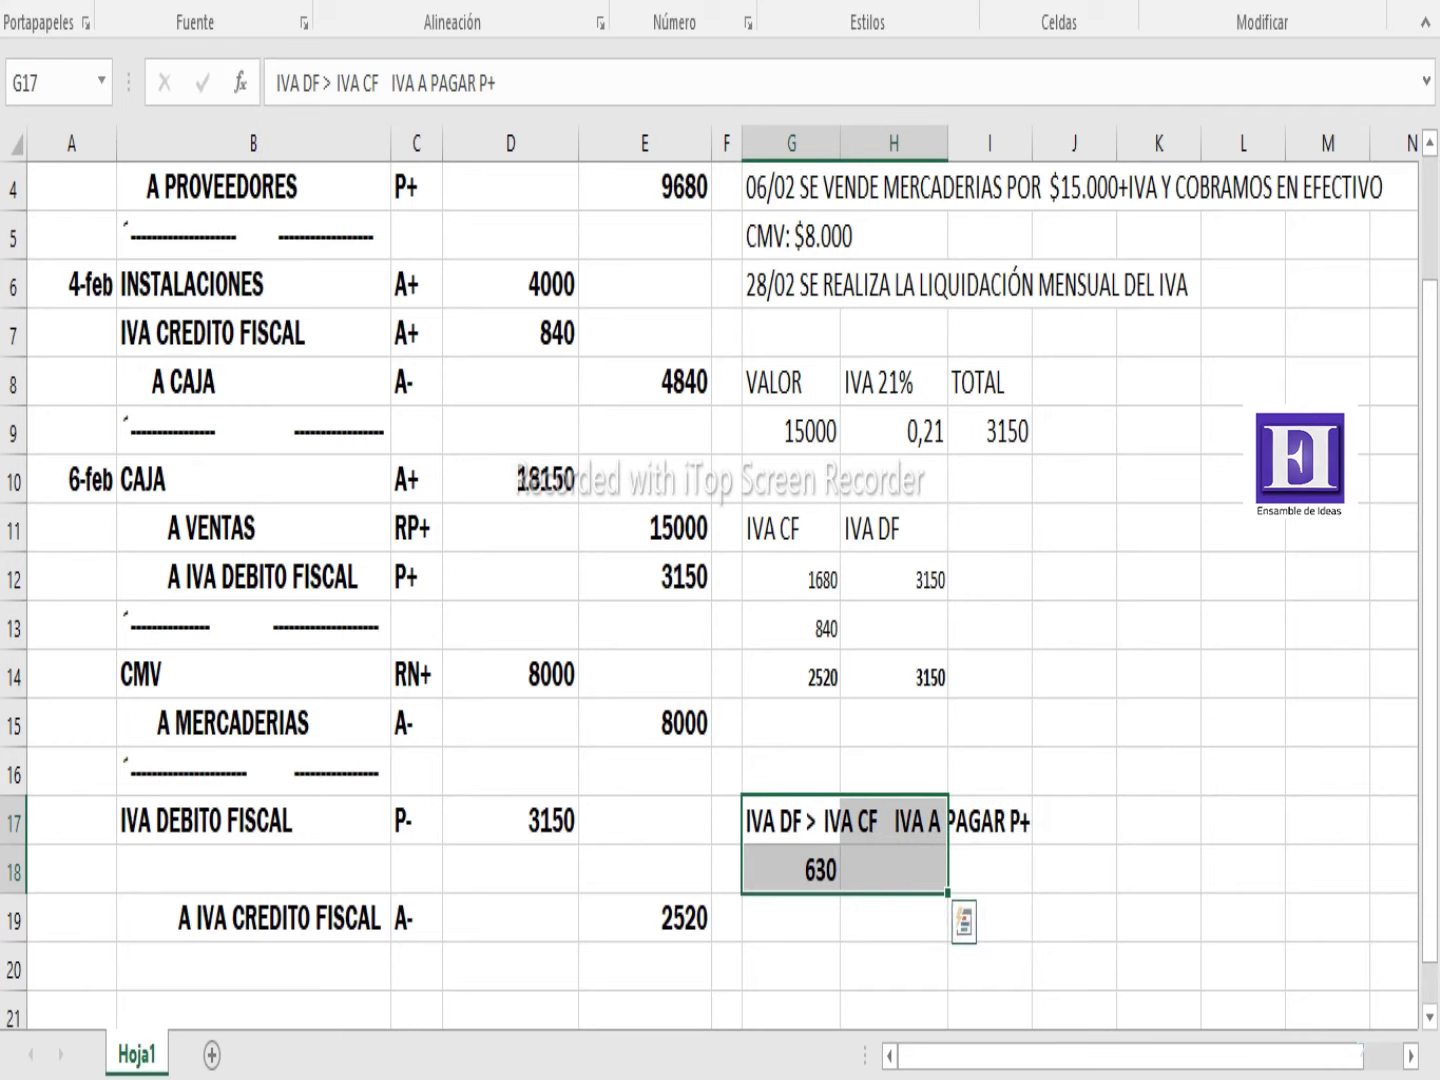
click(1074, 770)
Add the label 'IVA A PAGAR' in G19
click(894, 869)
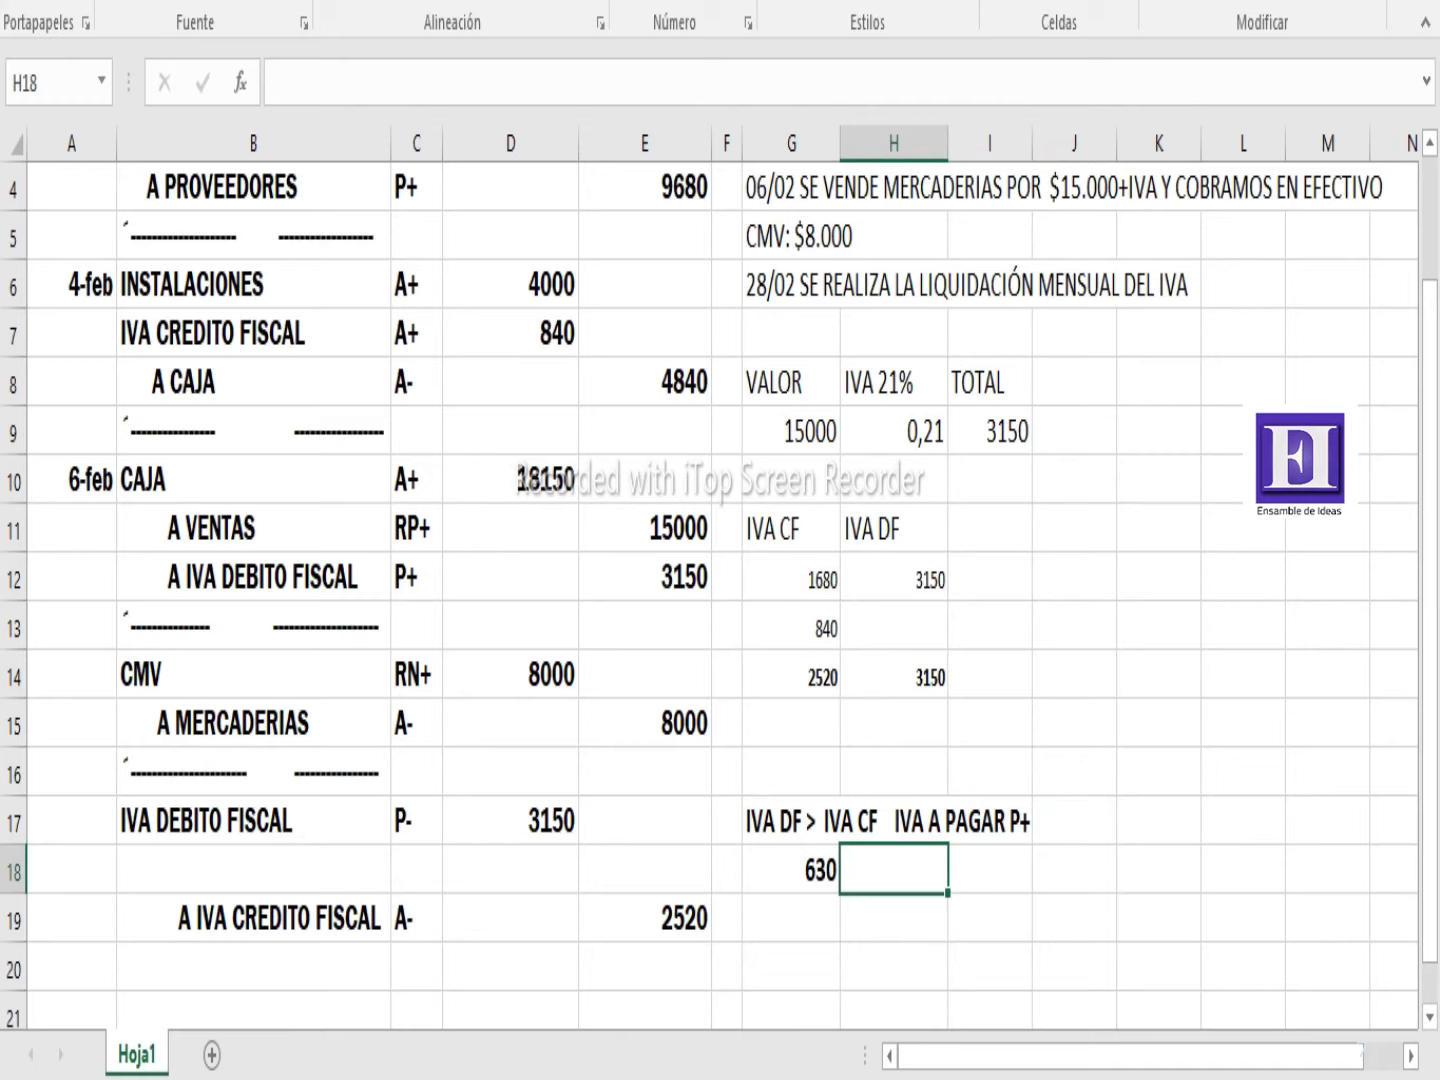
click(791, 918)
text(IV)
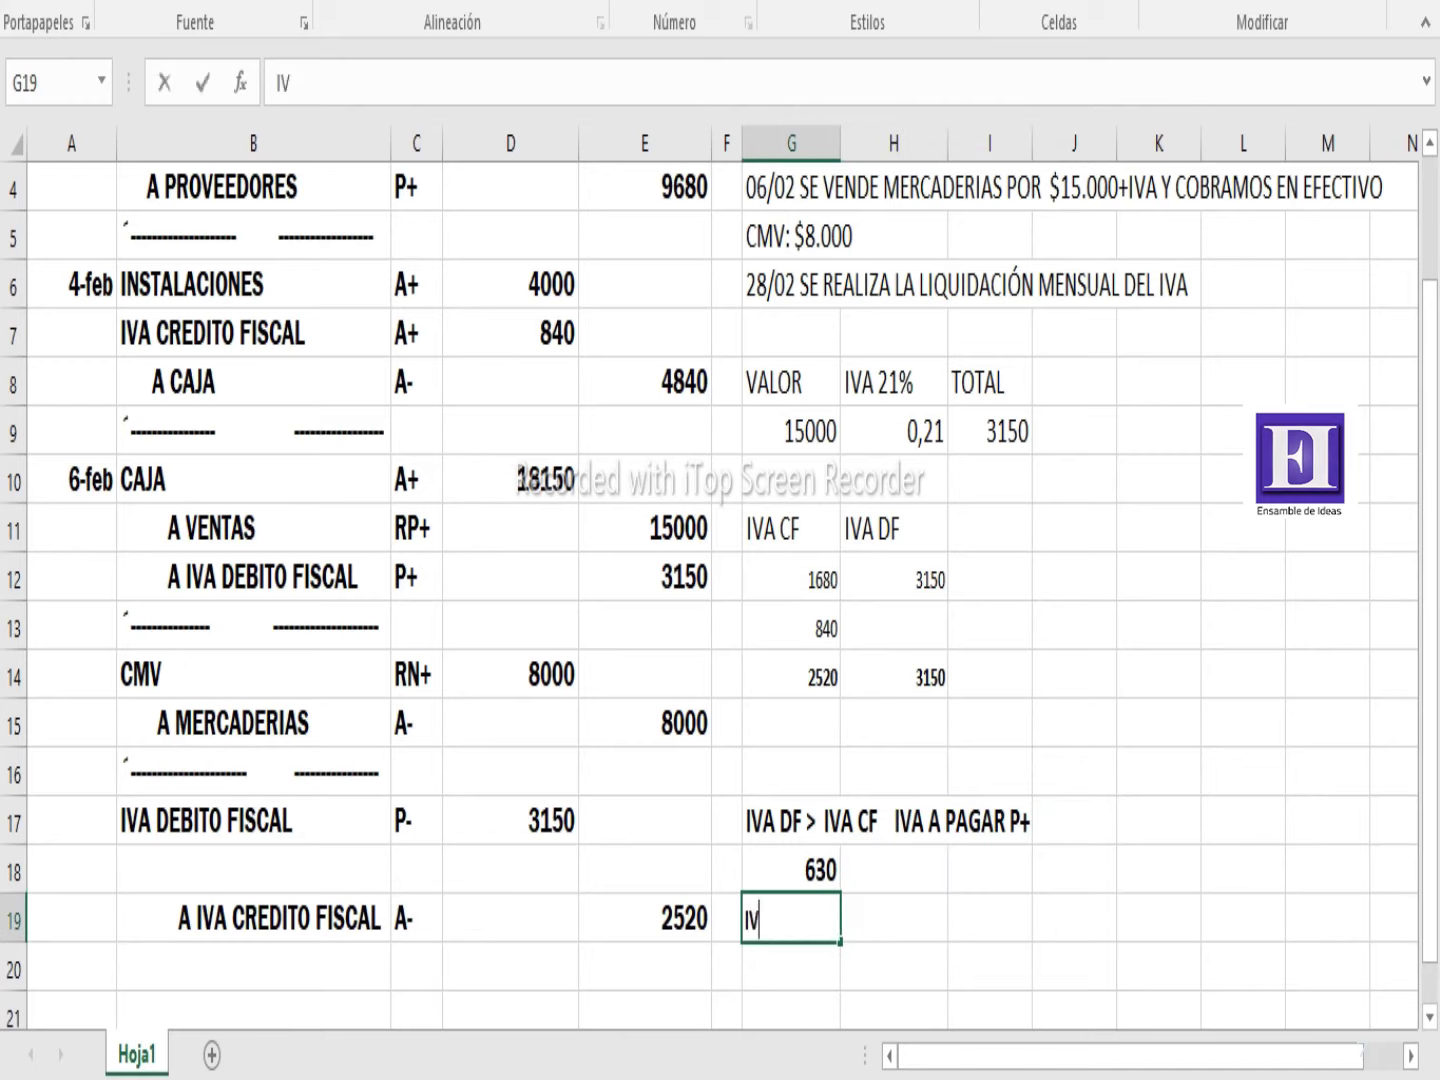
text(A A PAGAR)
click(1157, 918)
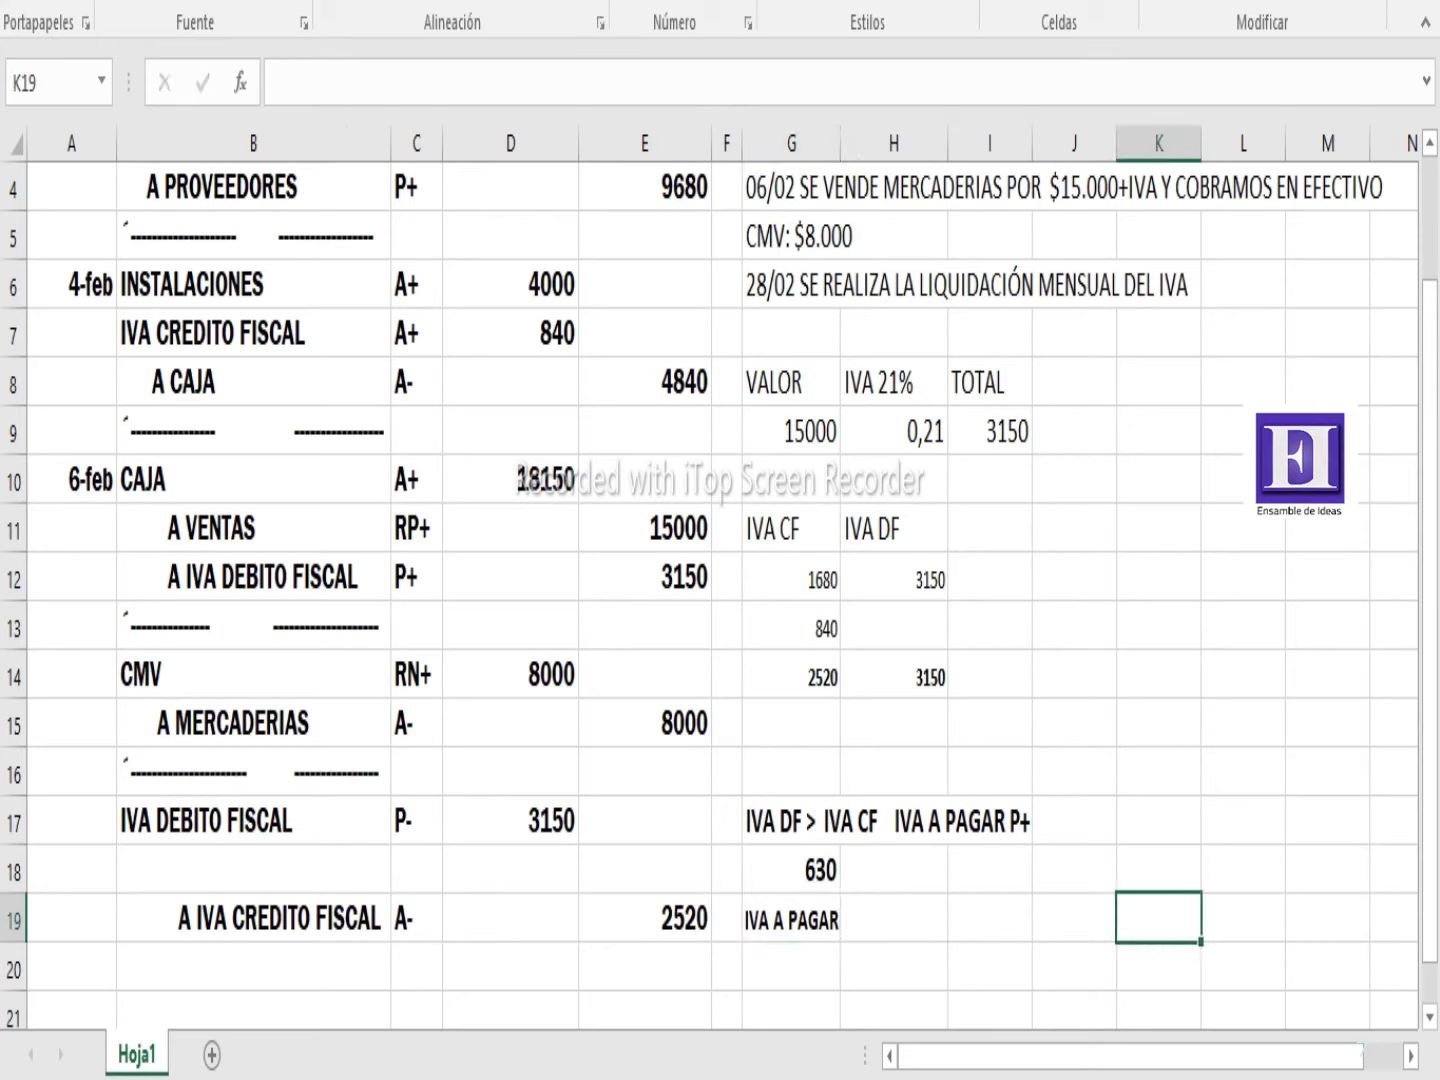
click(253, 869)
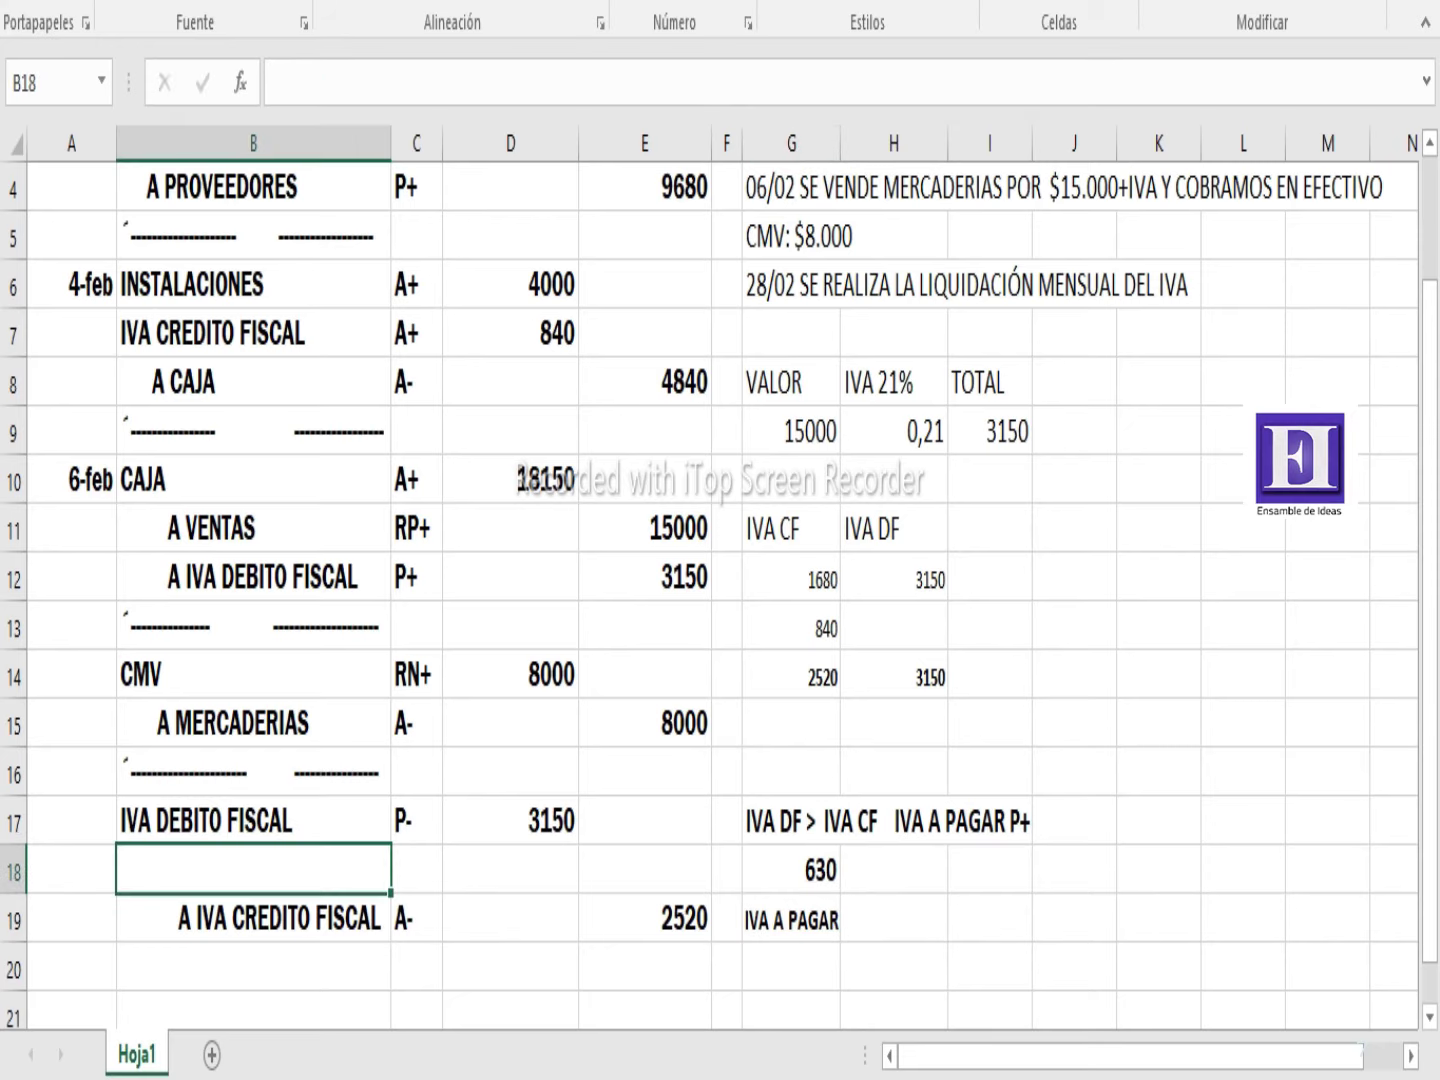
Credit A IVA A PAGAR, classified P+, with 630 in row 18
text(IVA)
key(BackSpace)
key(BackSpace)
key(BackSpace)
text(A IVA )
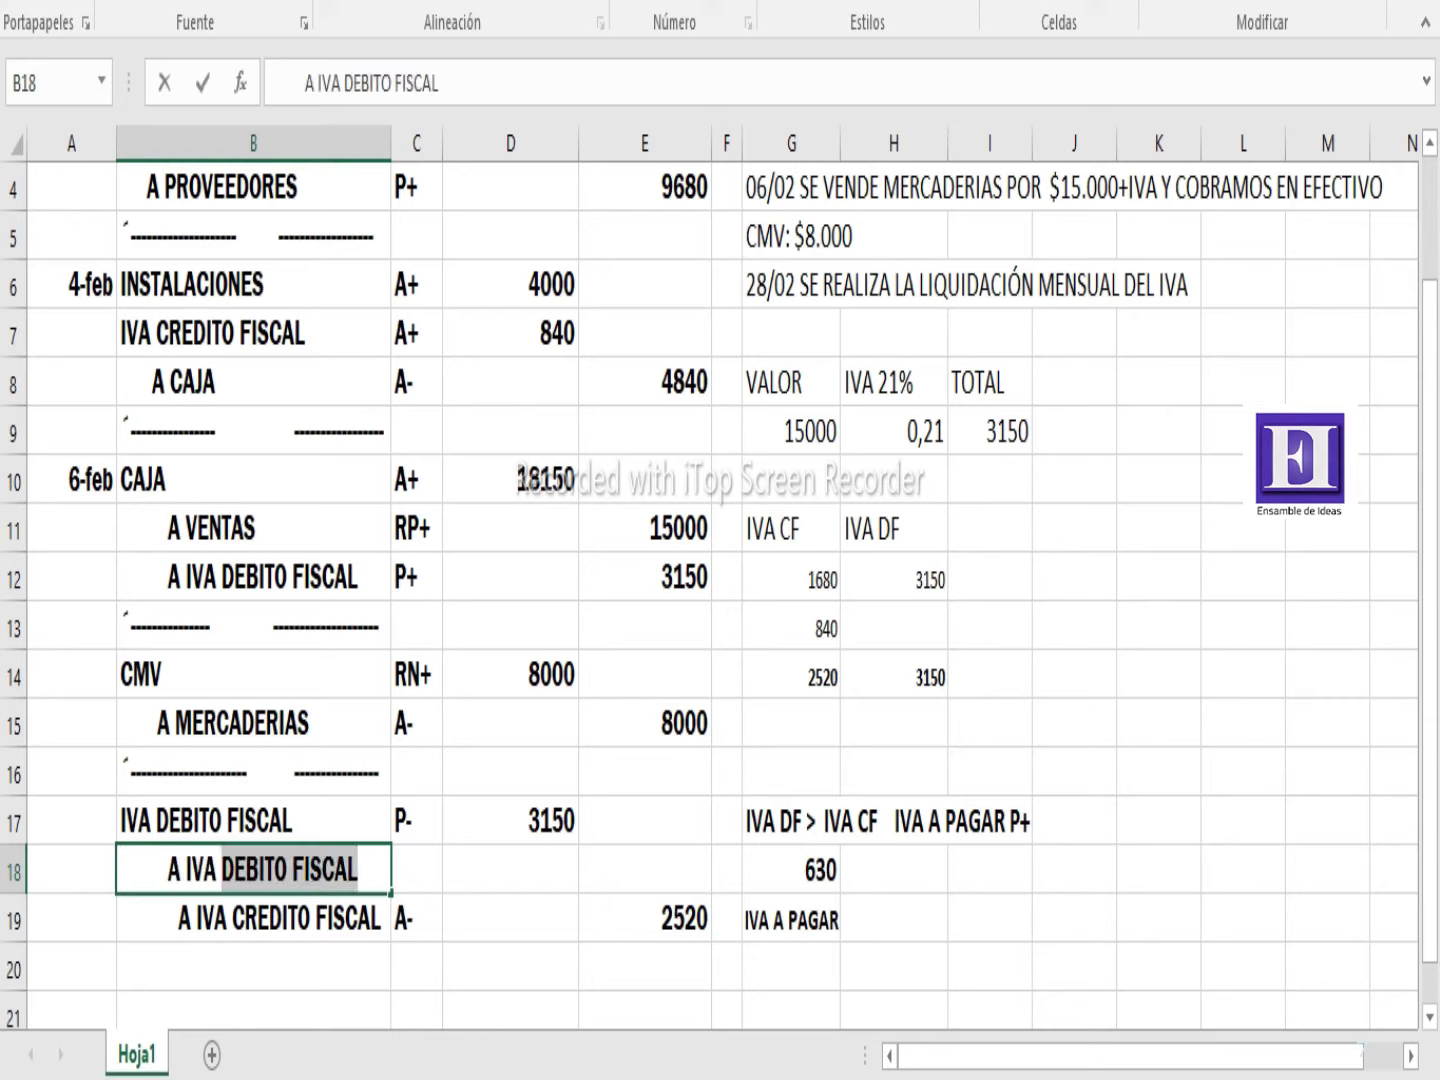
text(A PAGAR)
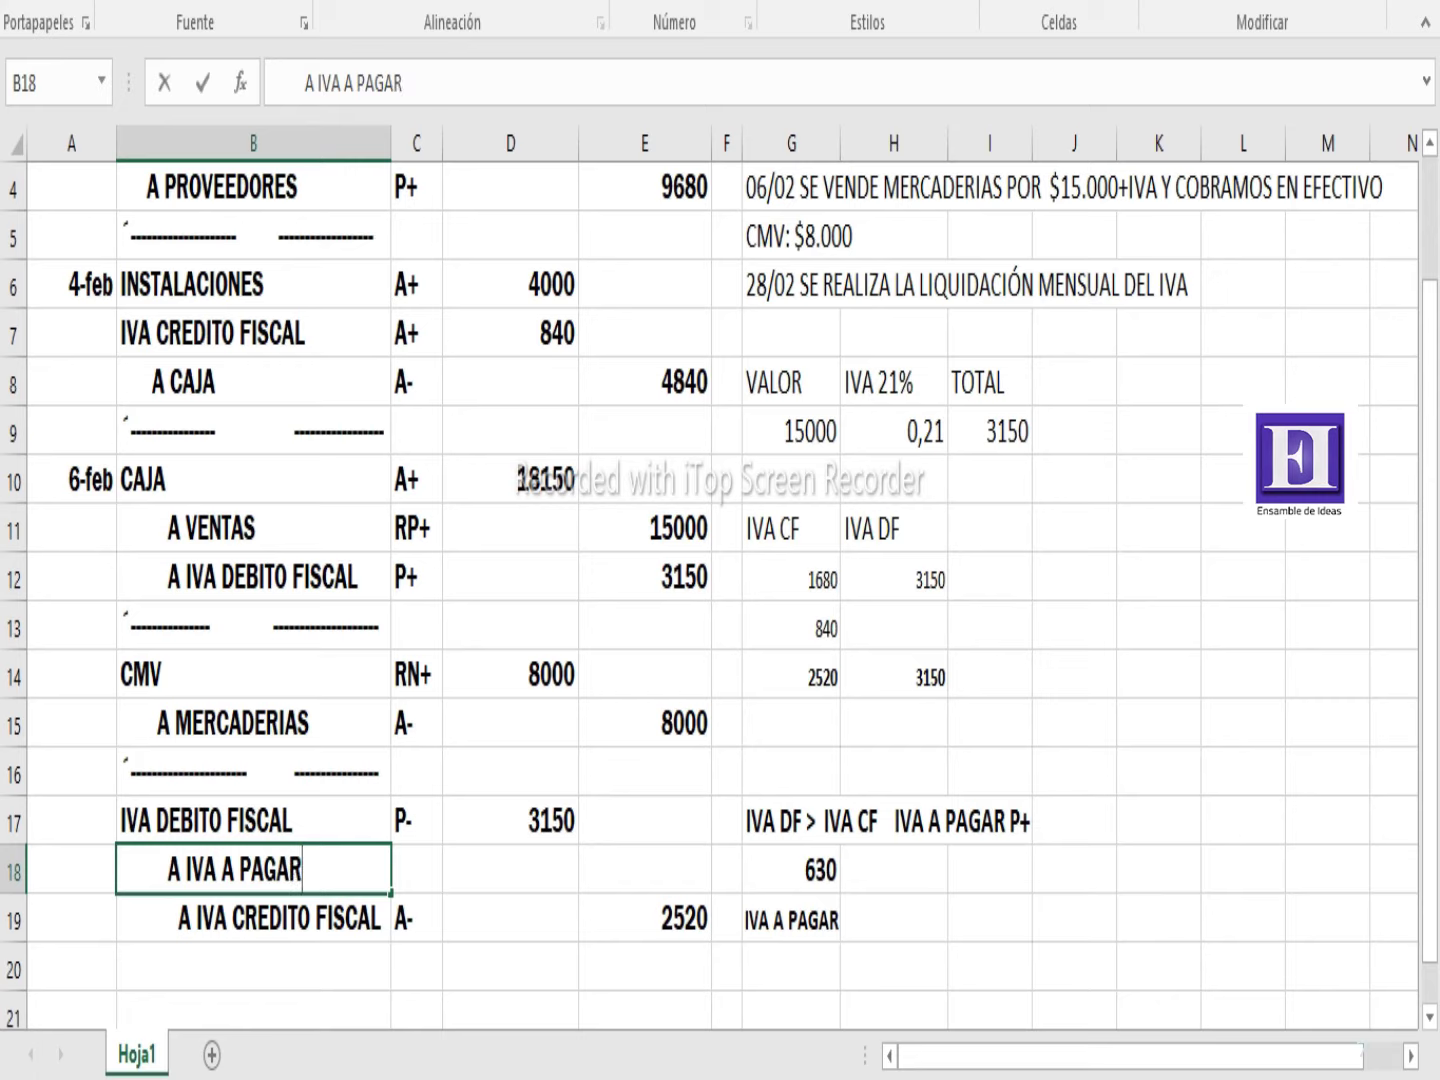
key(Tab)
text(P+)
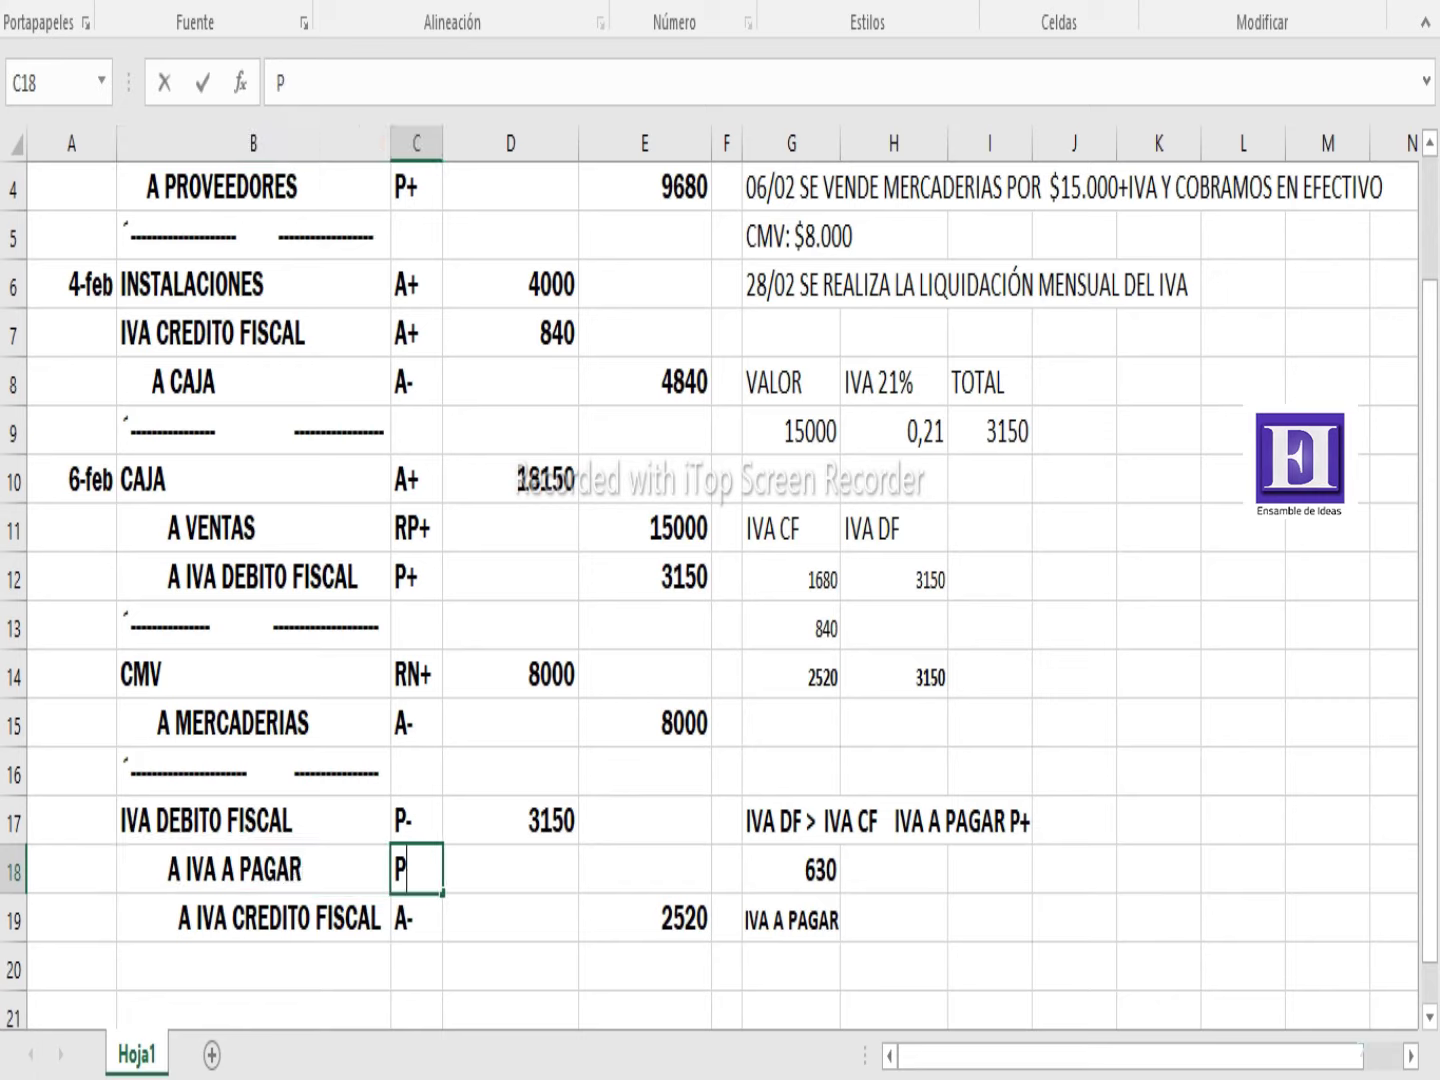
key(Tab)
key(Tab)
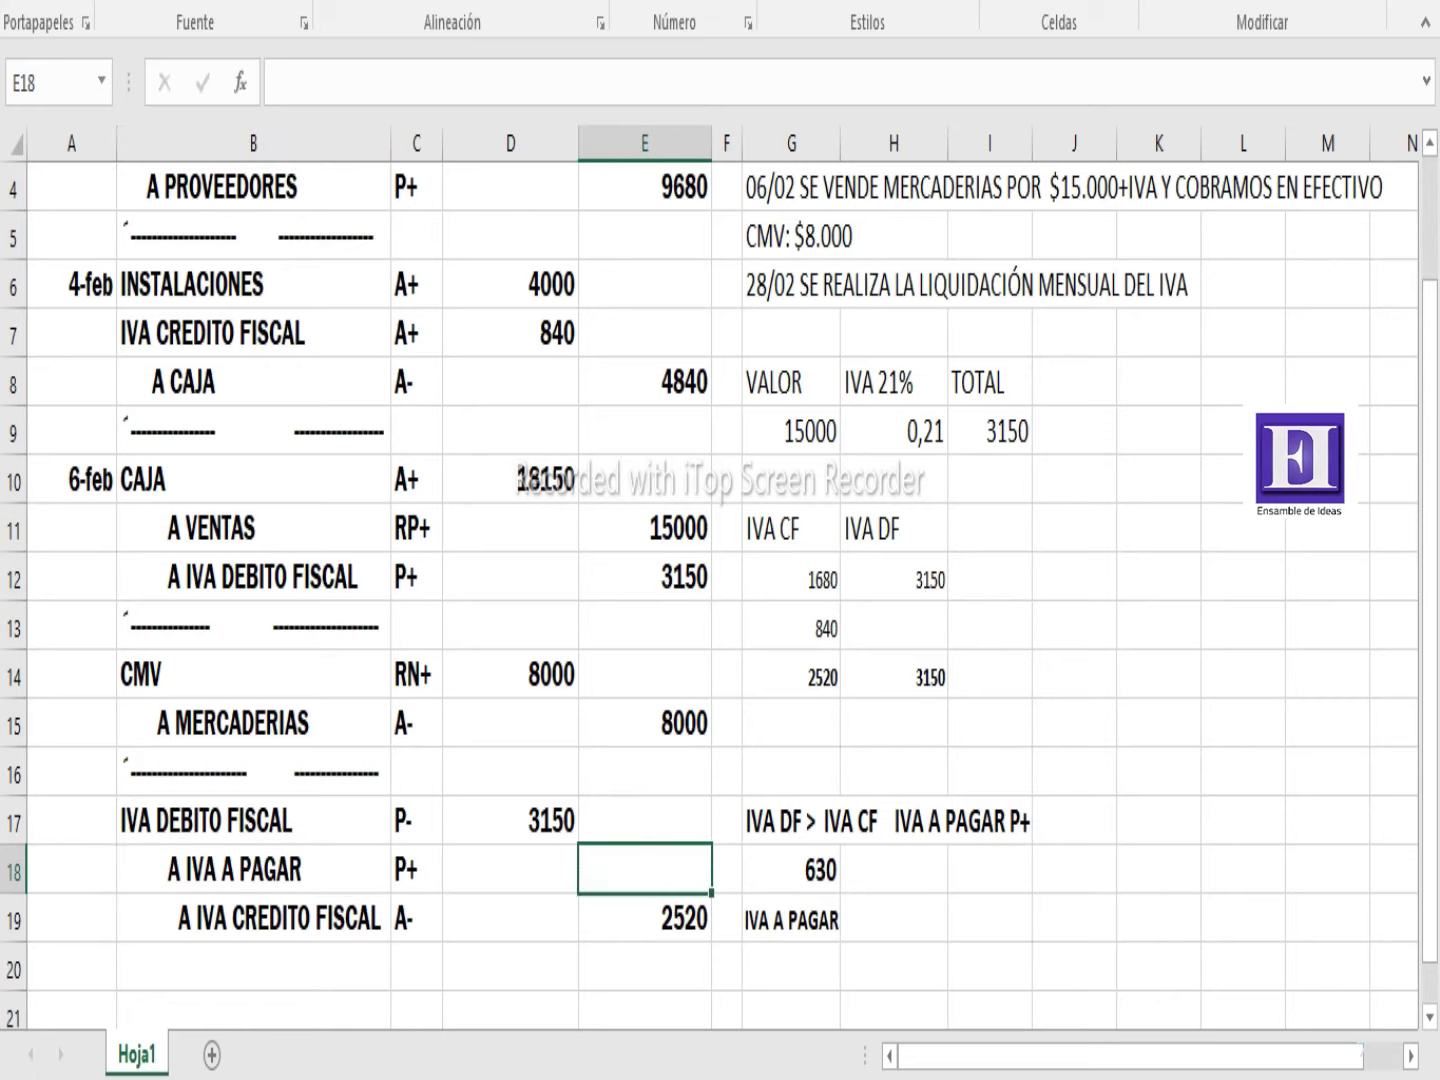
text(630)
key(Return)
key(Return)
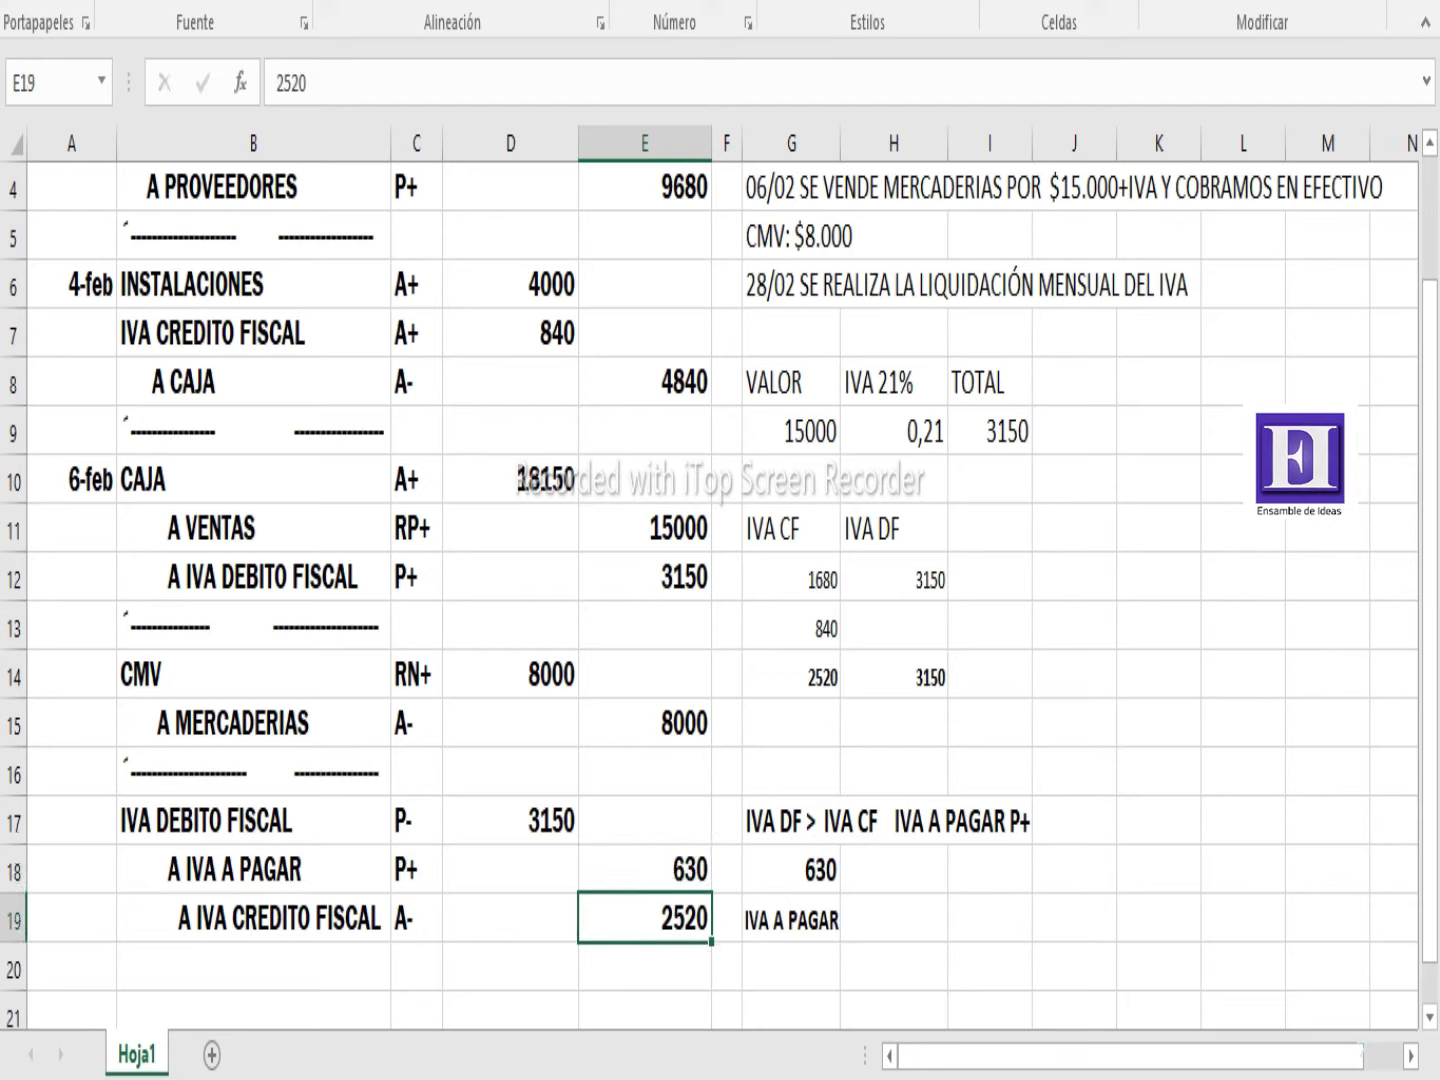
Close the entry with a dashed separator line in B20 and return to the top
key(Left)
key(Left)
key(Left)
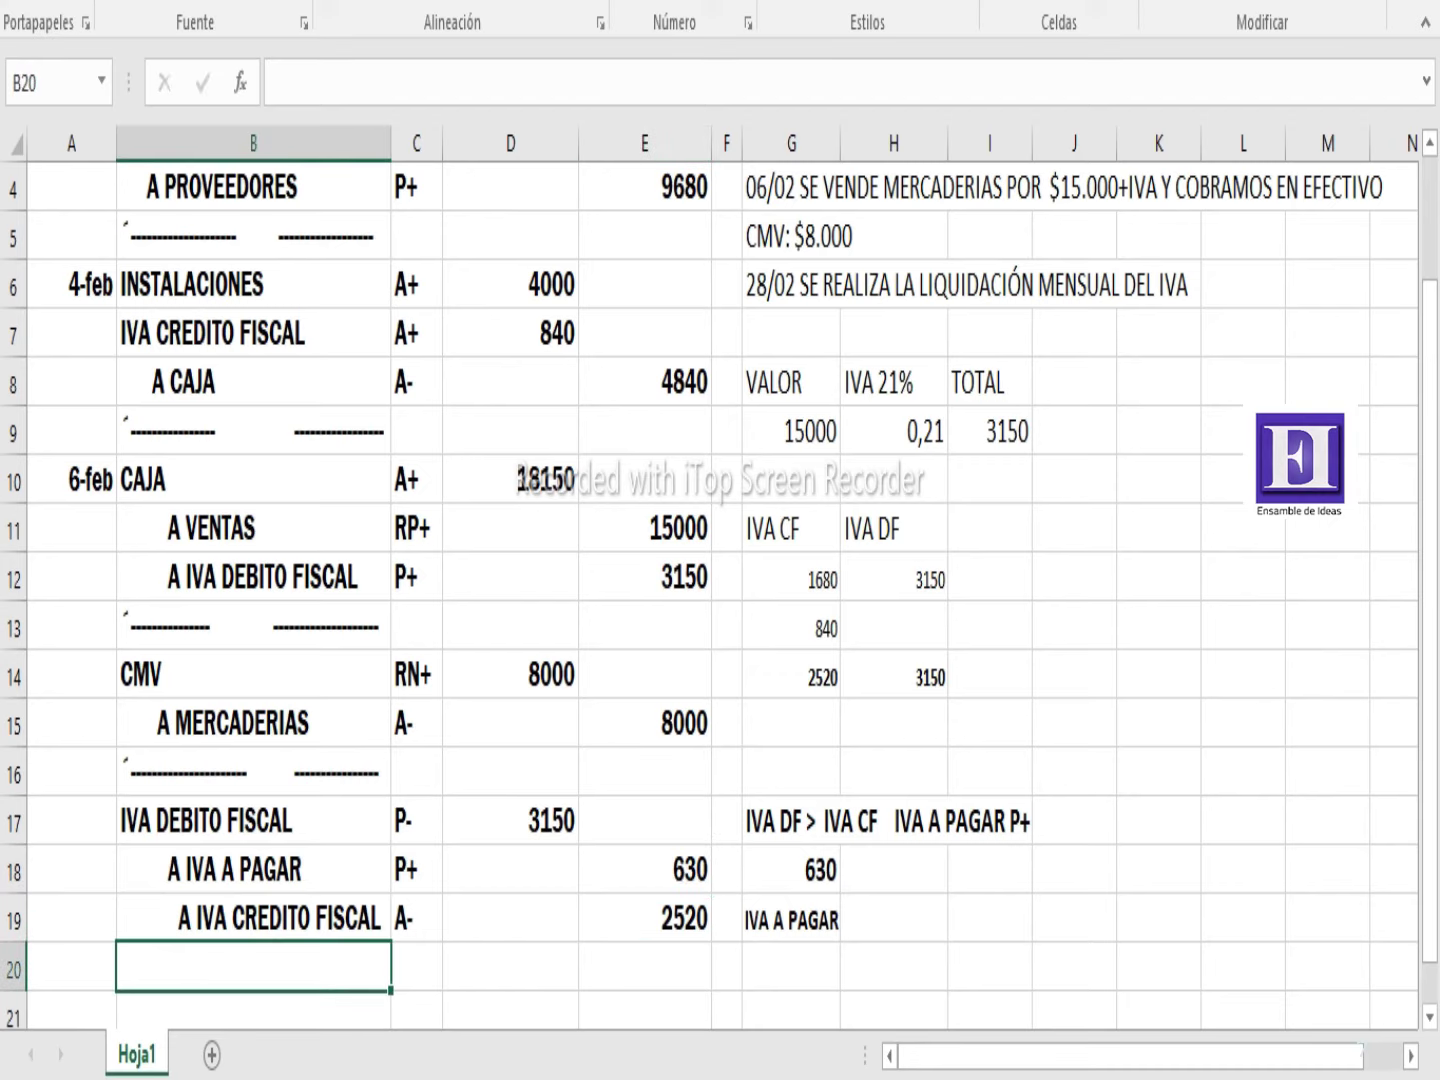
text('-------------     ------------------------)
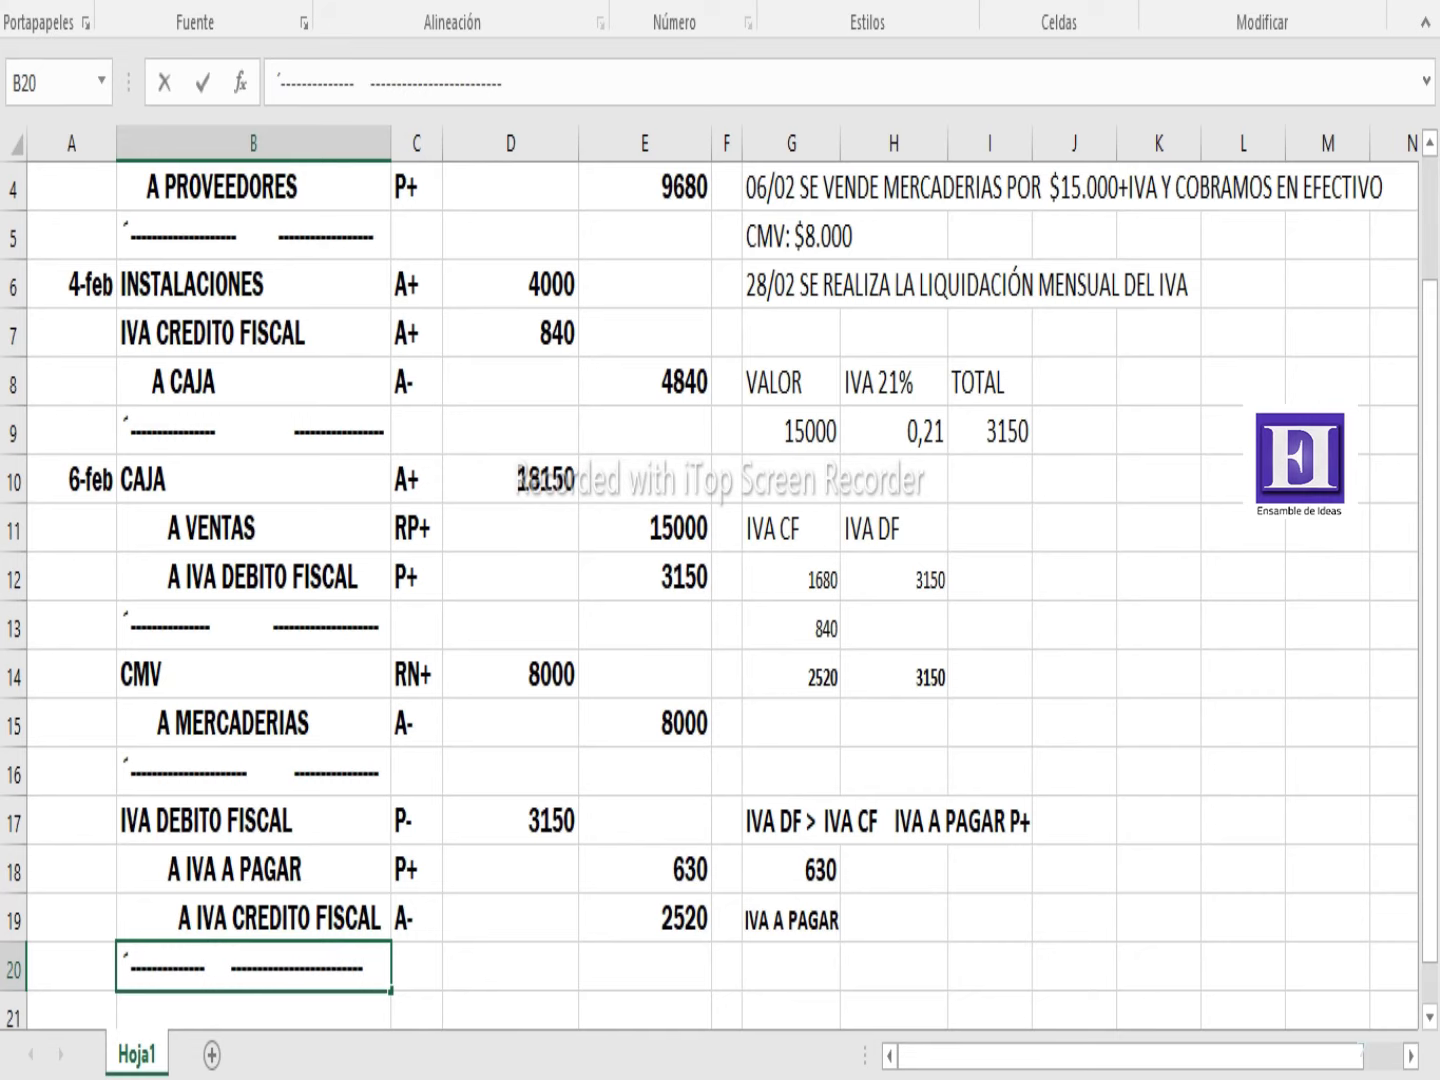
key(Return)
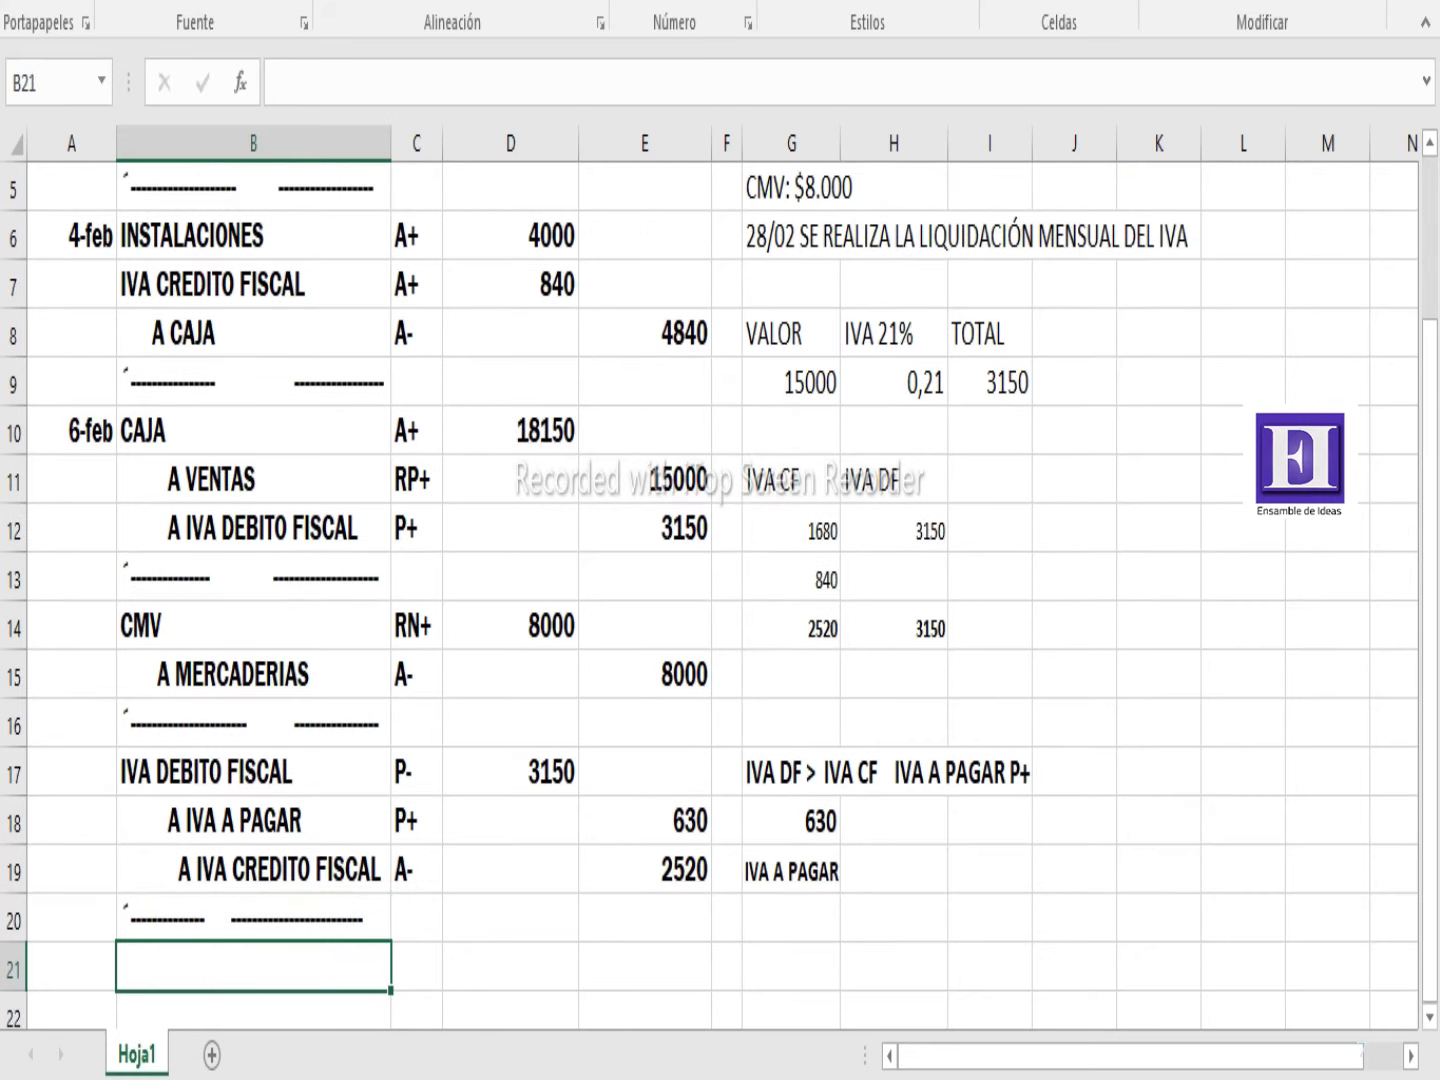
scroll(720, 594, up, 2)
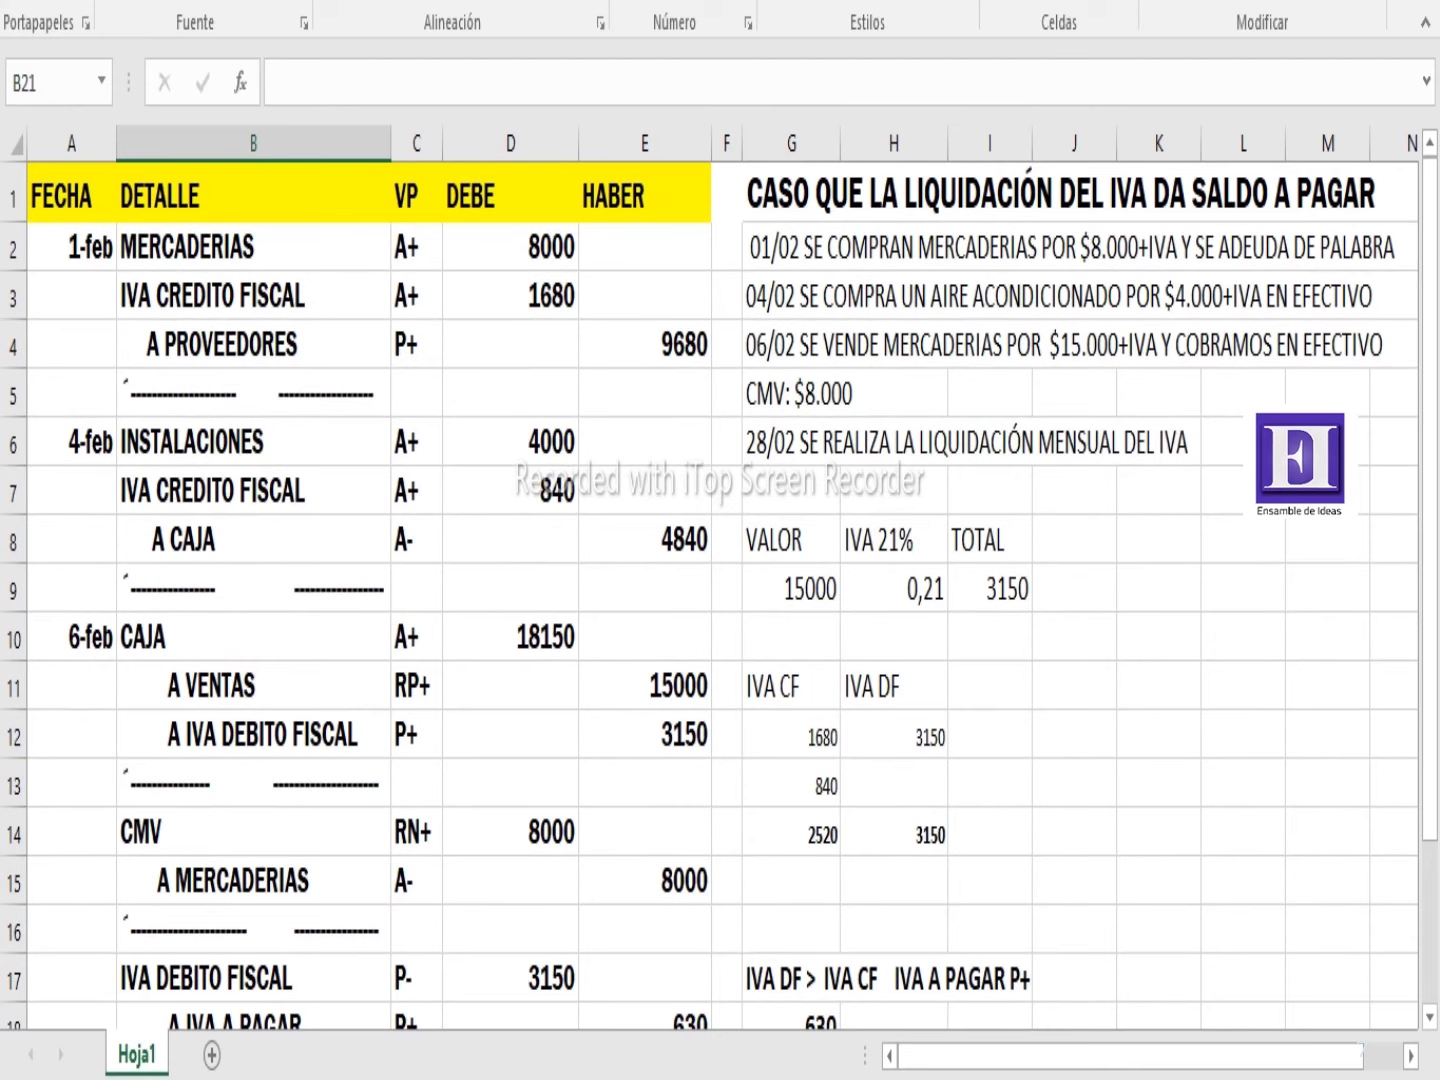